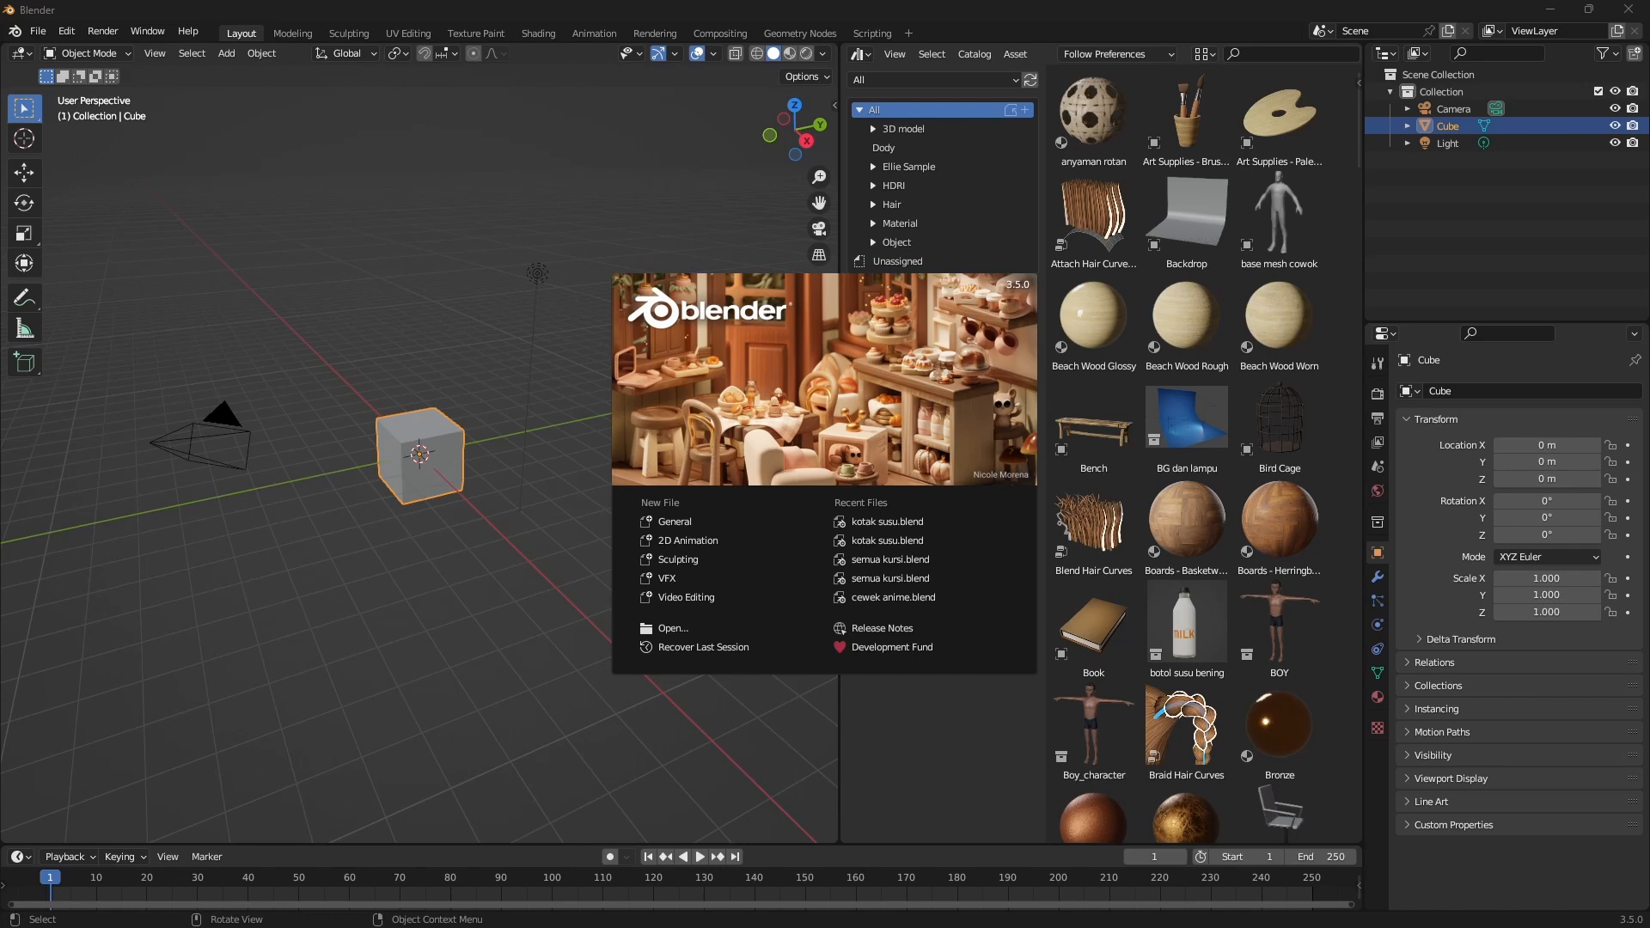
- Widen the asset browser area and delete all the default objects from the scene
left_click(754, 457)
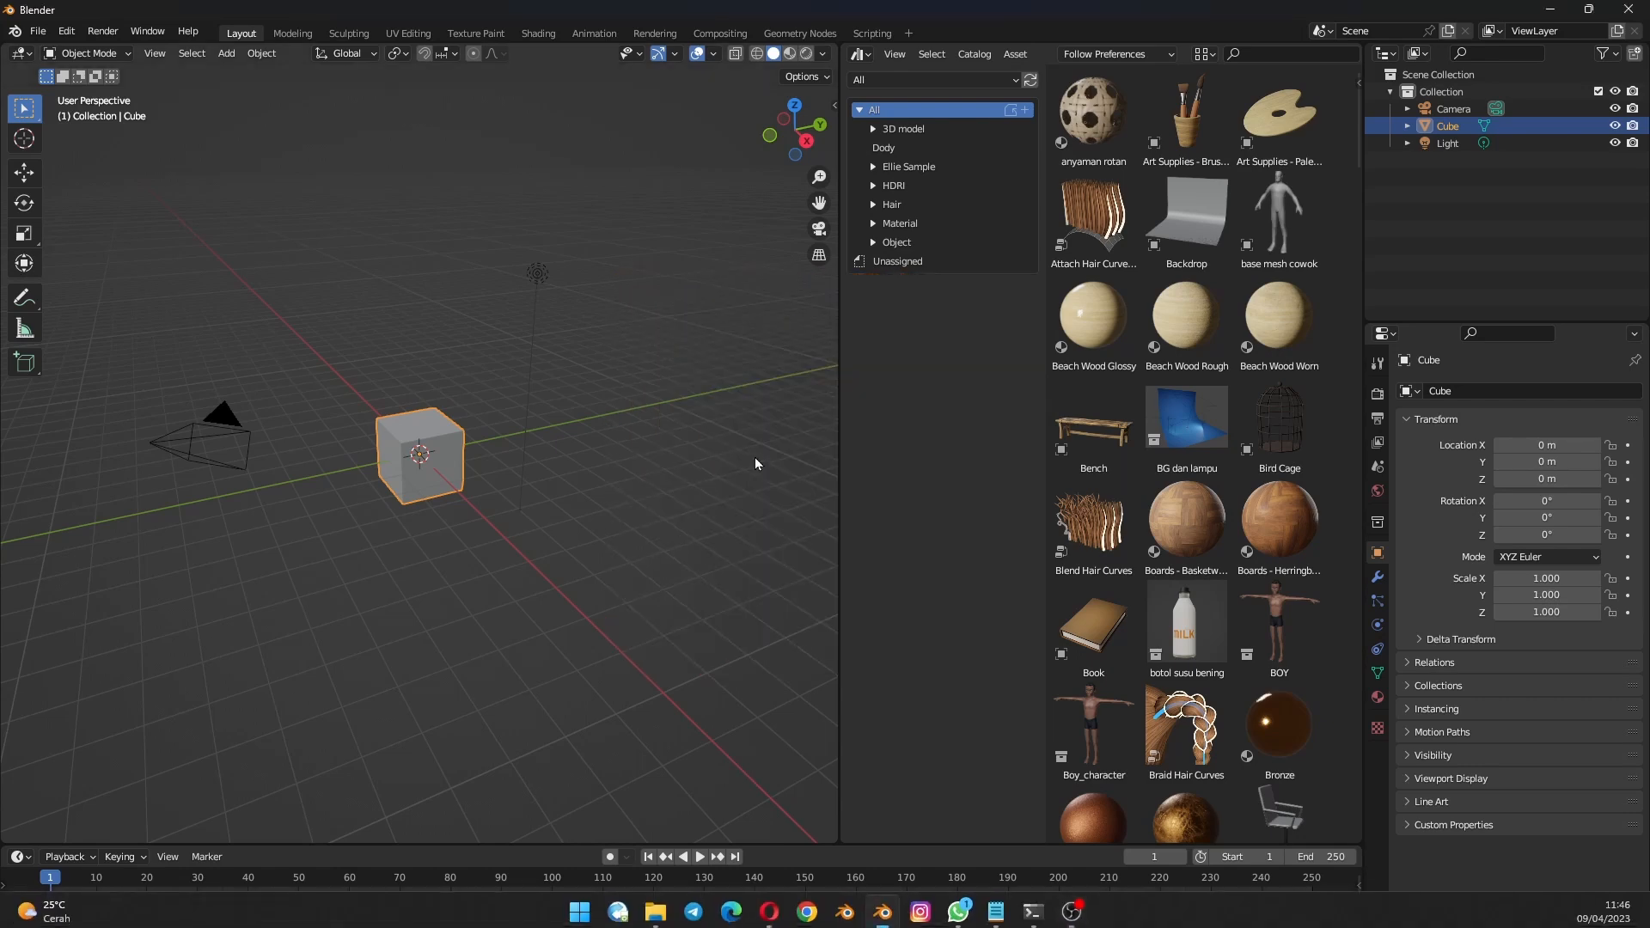
left_click_drag(839, 502, 753, 501)
key("a")
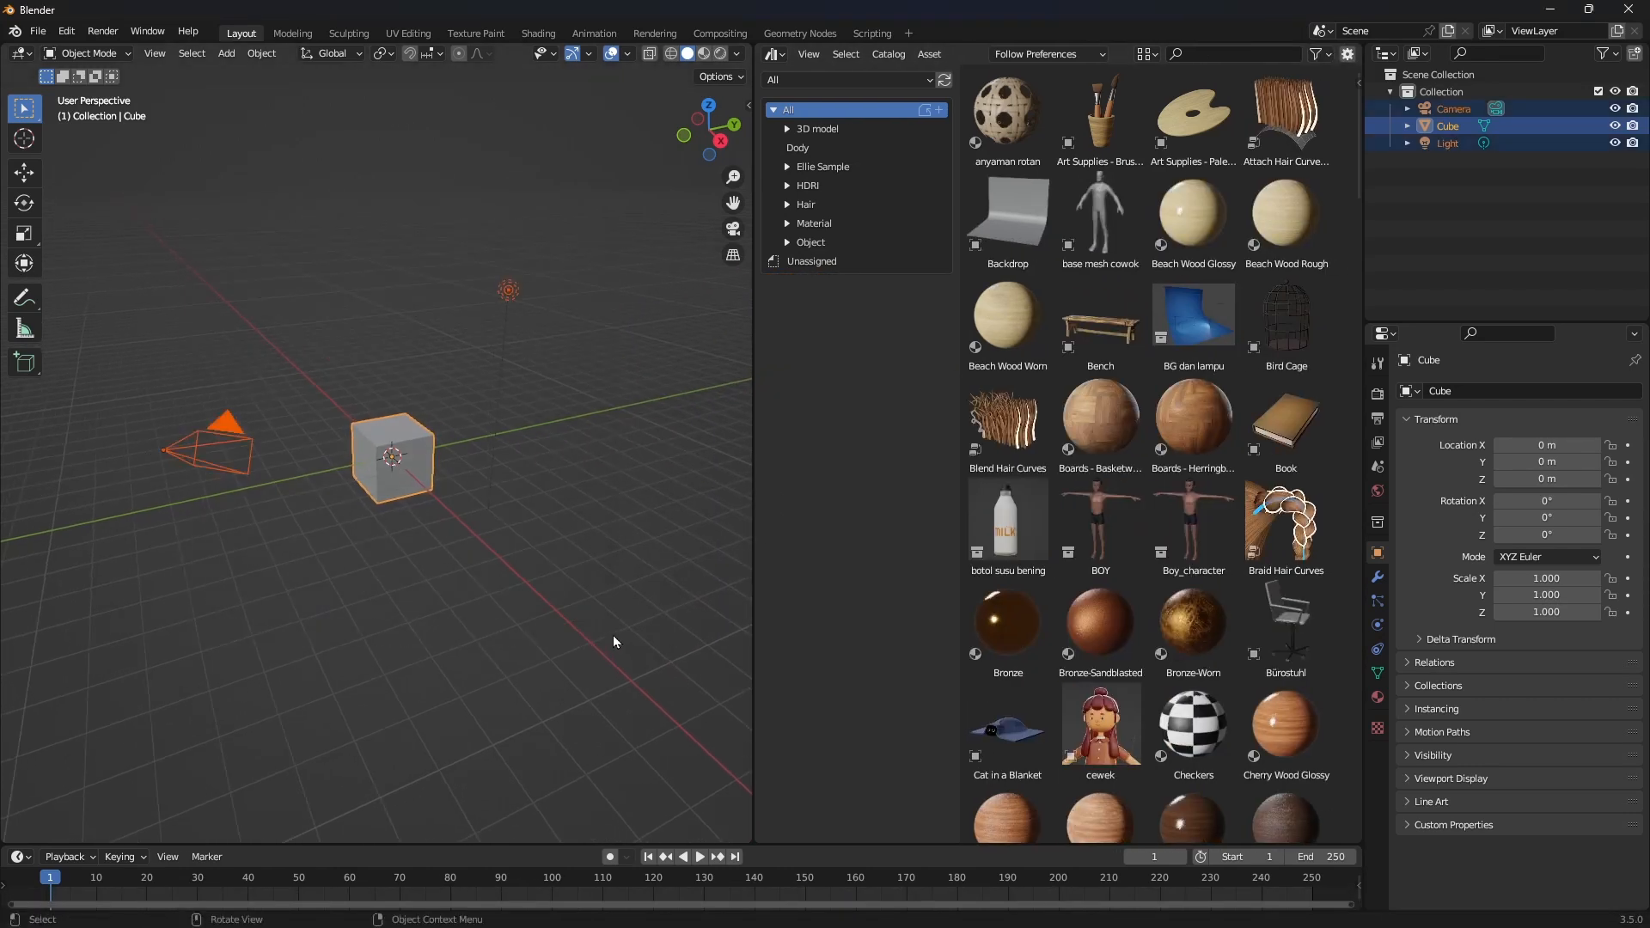
key("Delete")
- Place the BG dan lampu backdrop from the Body catalog near the scene origin and show the viewport in rendered shading
left_click(846, 152)
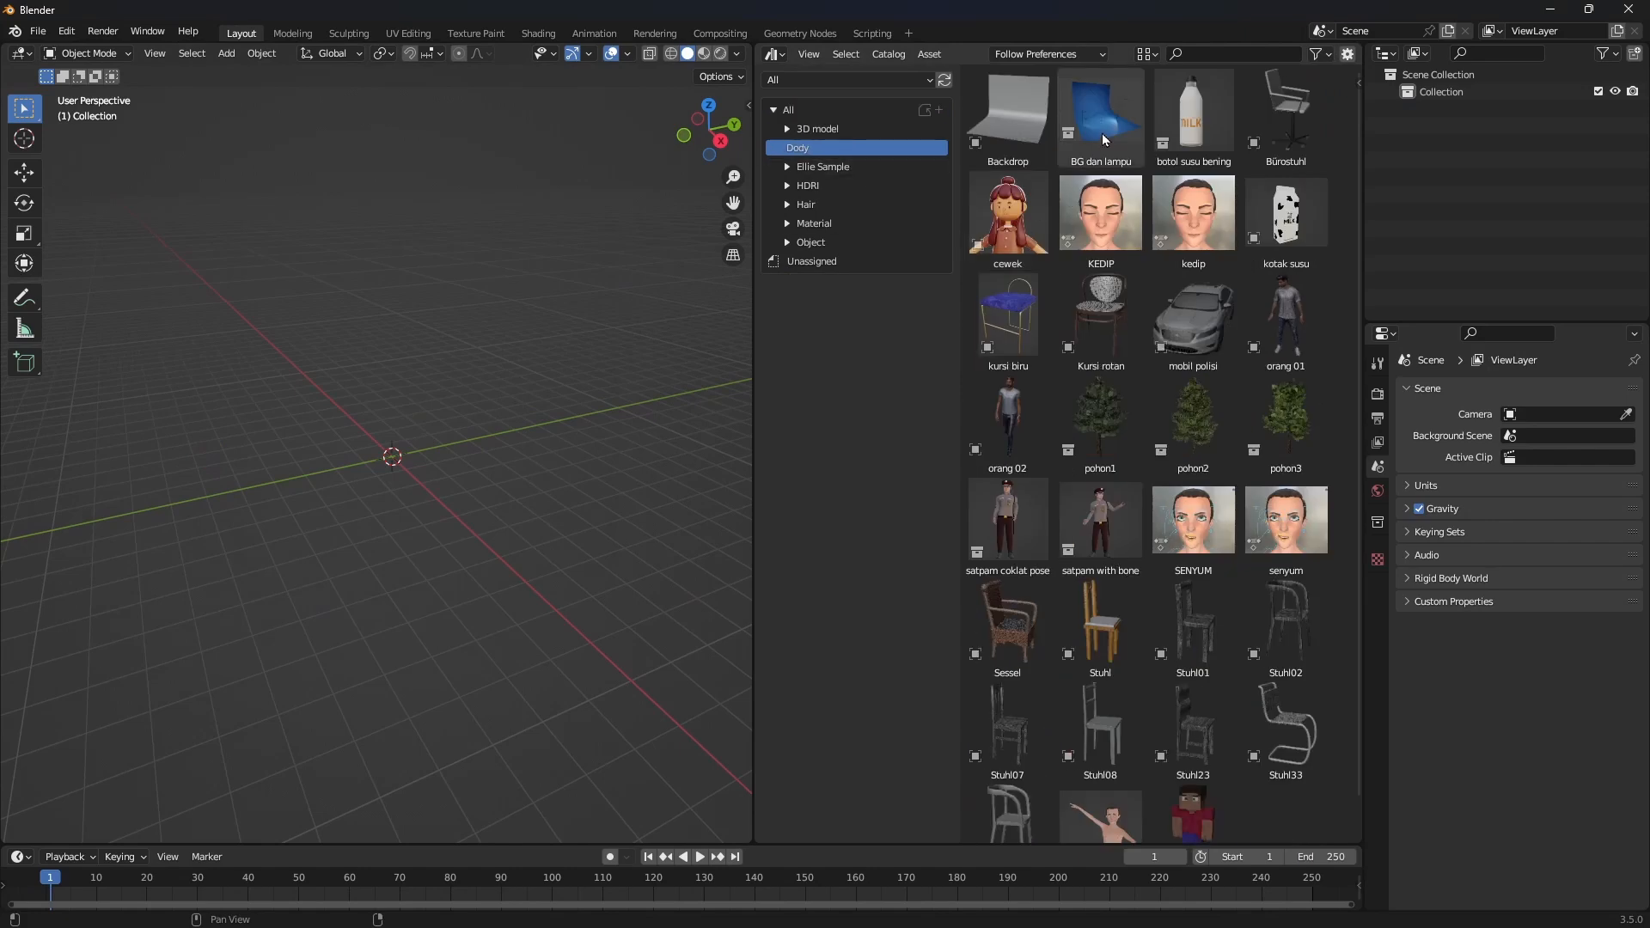
left_click_drag(1102, 129, 427, 343)
left_click_drag(384, 430, 398, 447)
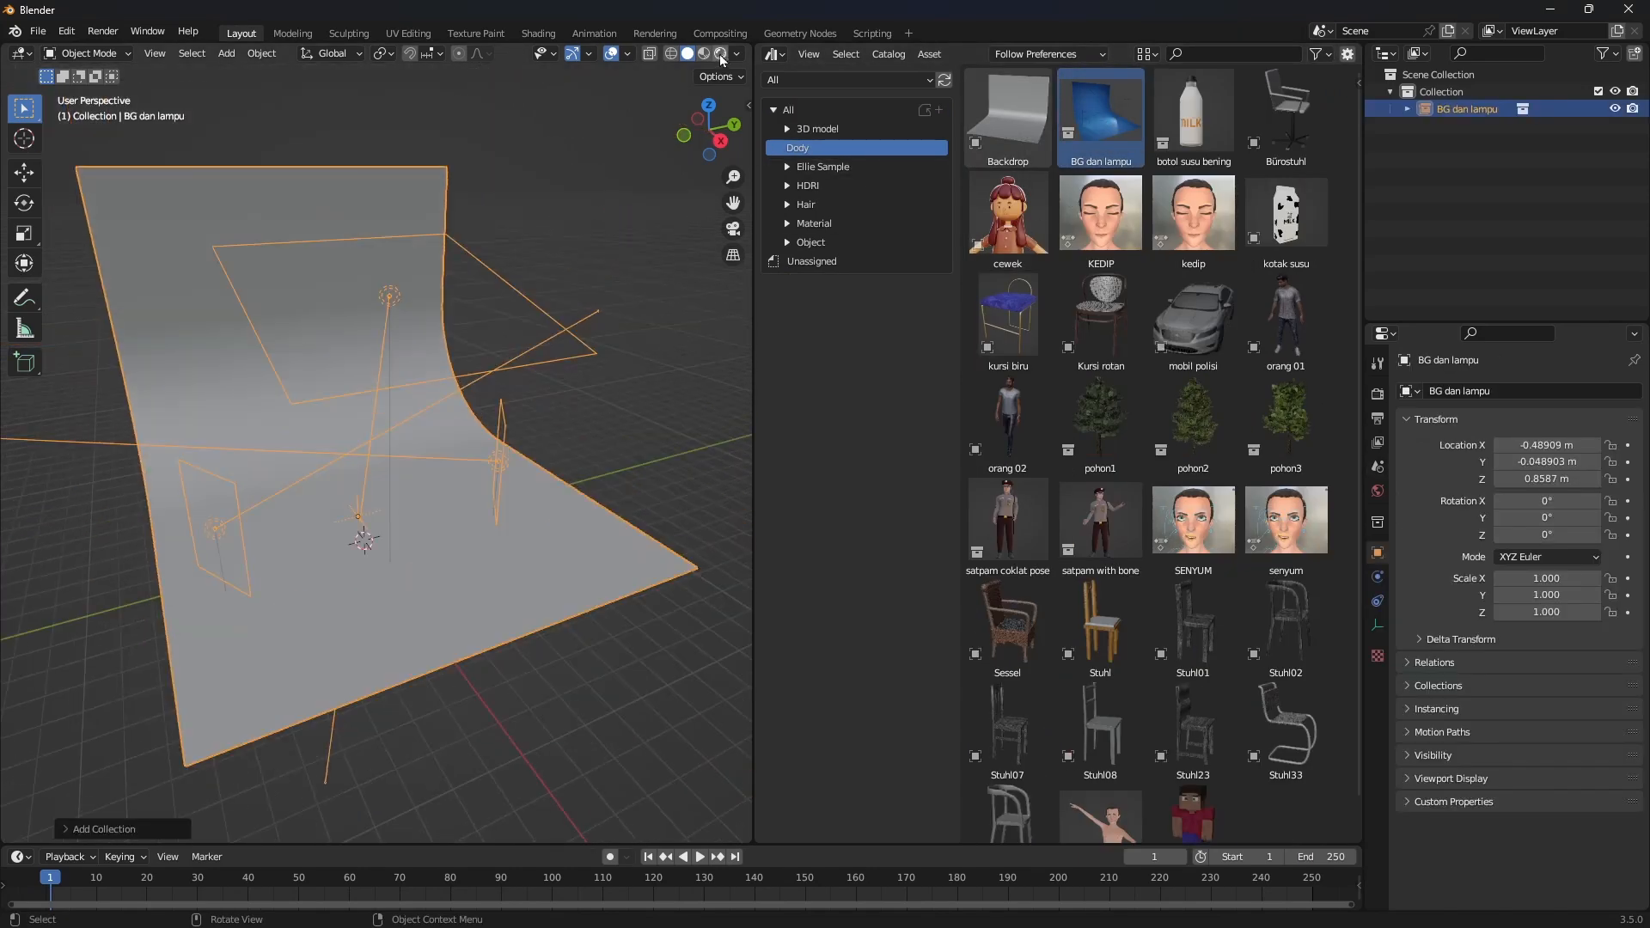
left_click(720, 53)
- Add the botol susu bening bottle and the cewek character to the backdrop, enlarging the character well above the bottle's height
left_click_drag(1193, 116, 434, 489)
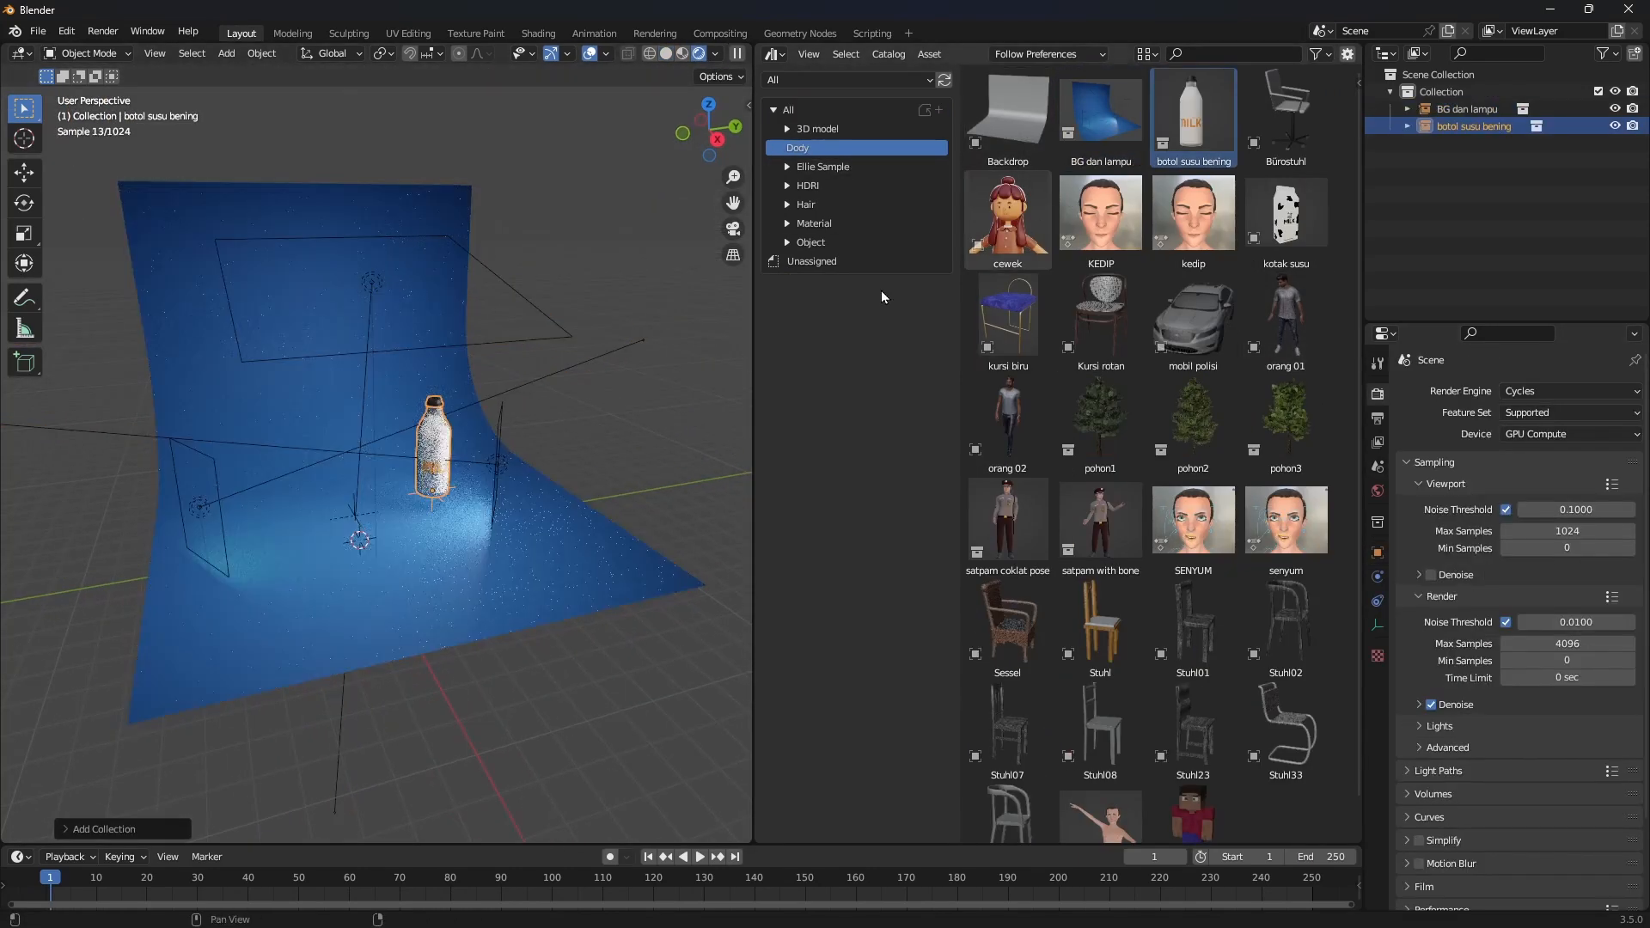
left_click_drag(1019, 234, 384, 488)
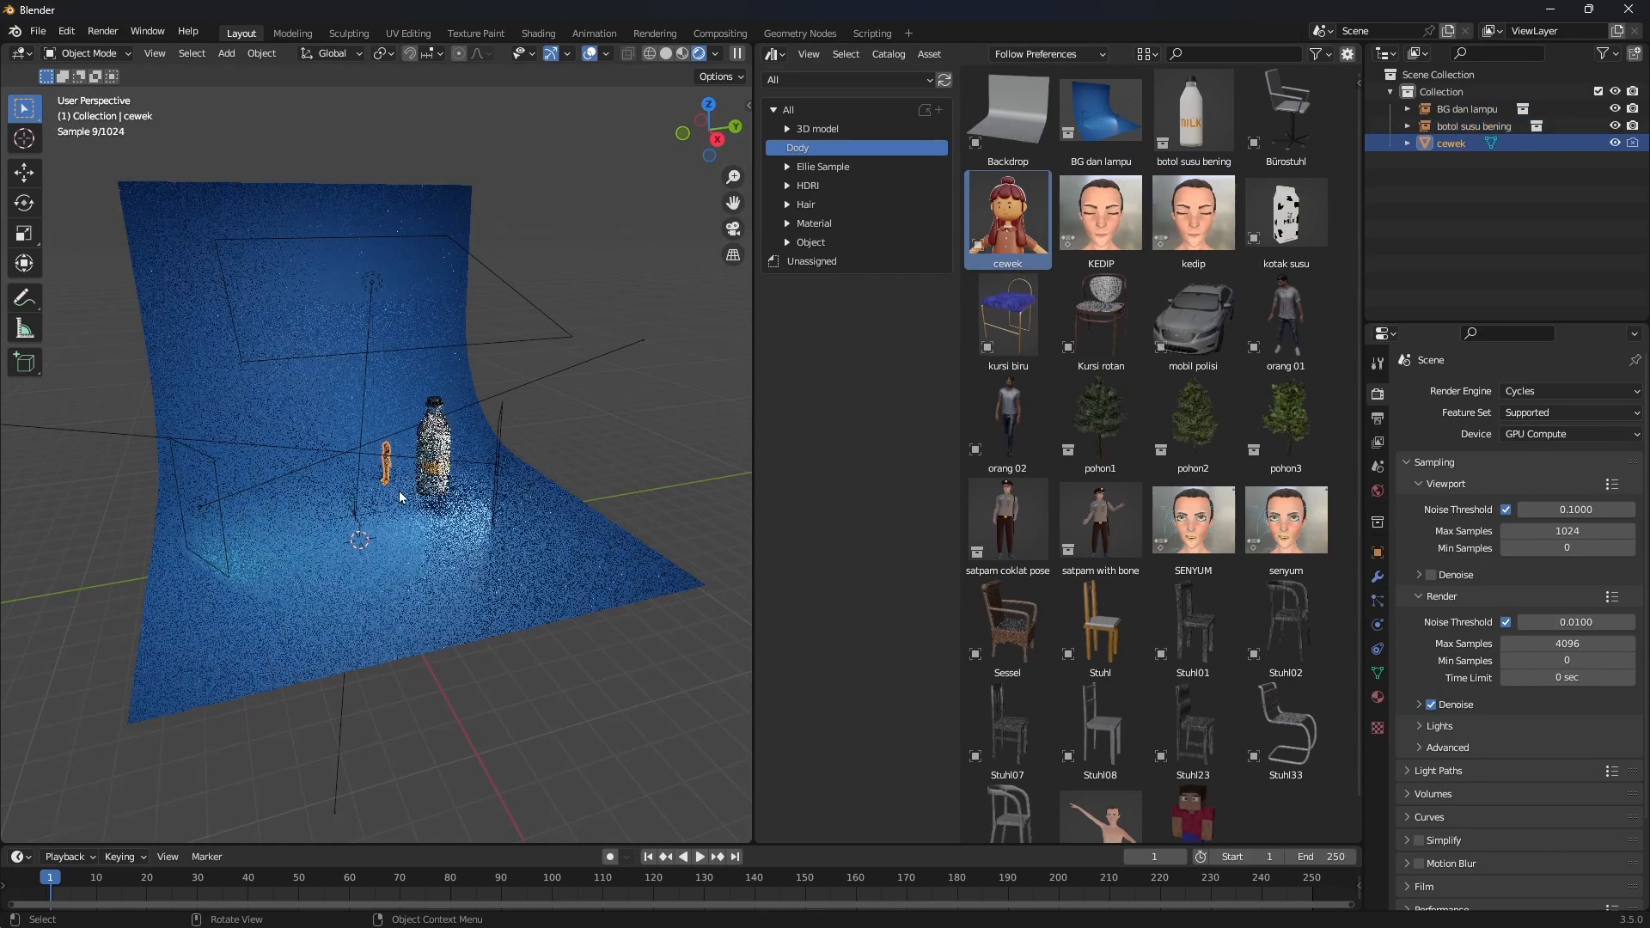
key("s")
left_click(464, 532)
scroll(464, 529, "up", 2)
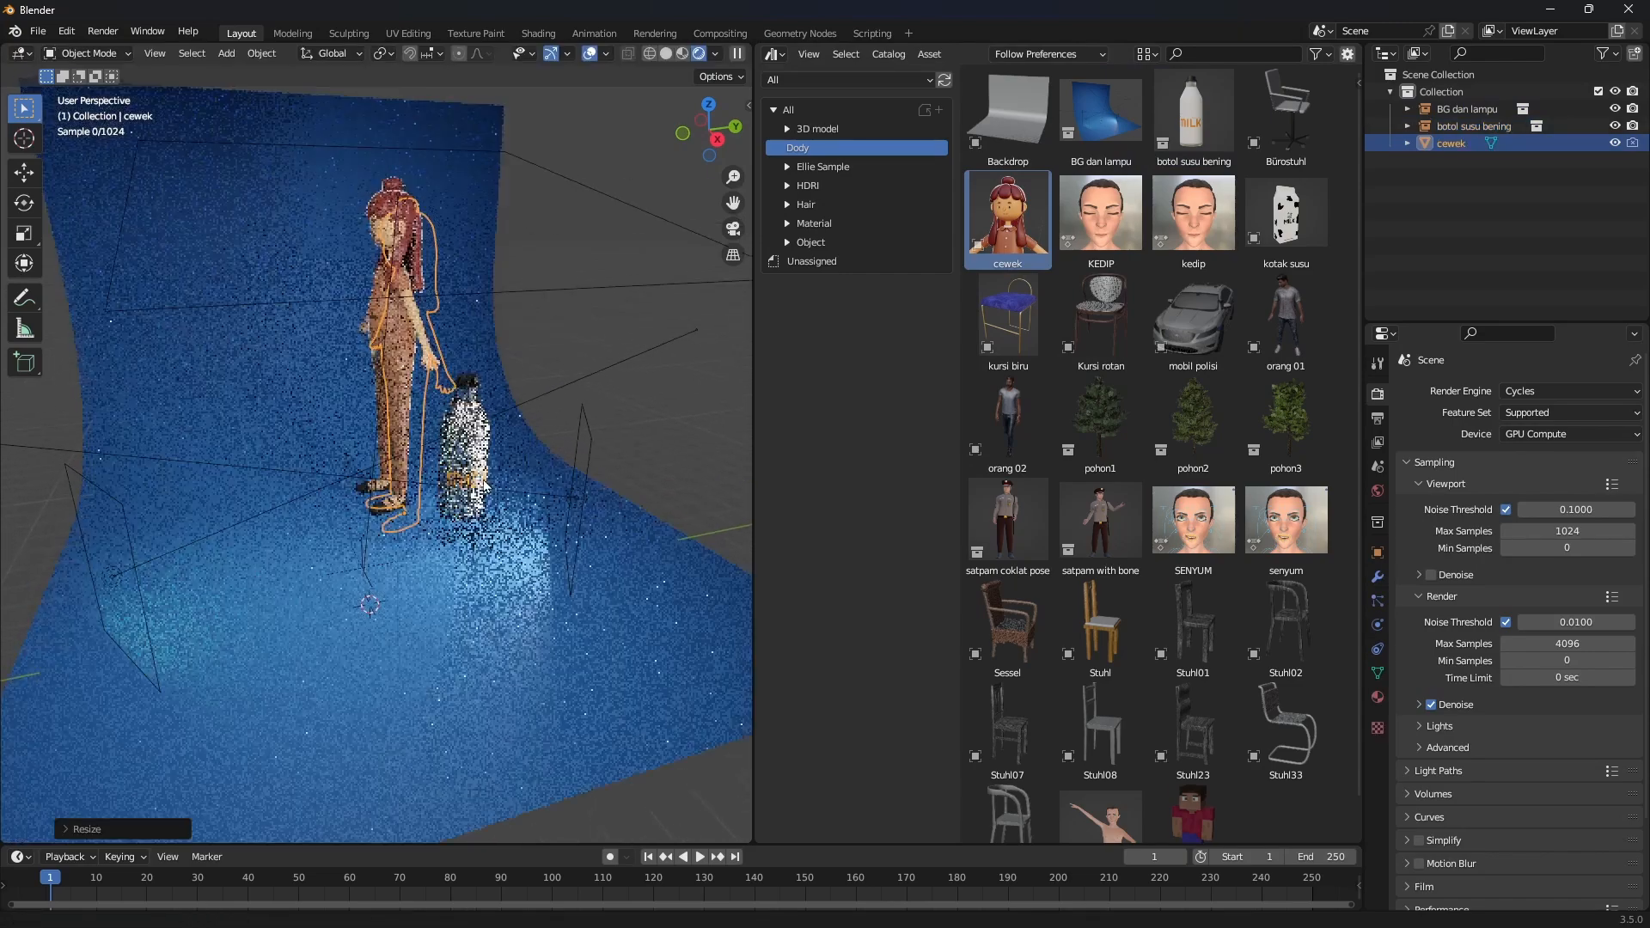
middle_click_drag(464, 526, 541, 531, "shift")
- Add the satpam coklat pose guard beside the cewek character and an enlarged kursi biru chair in front of them
left_click_drag(1003, 531, 353, 511)
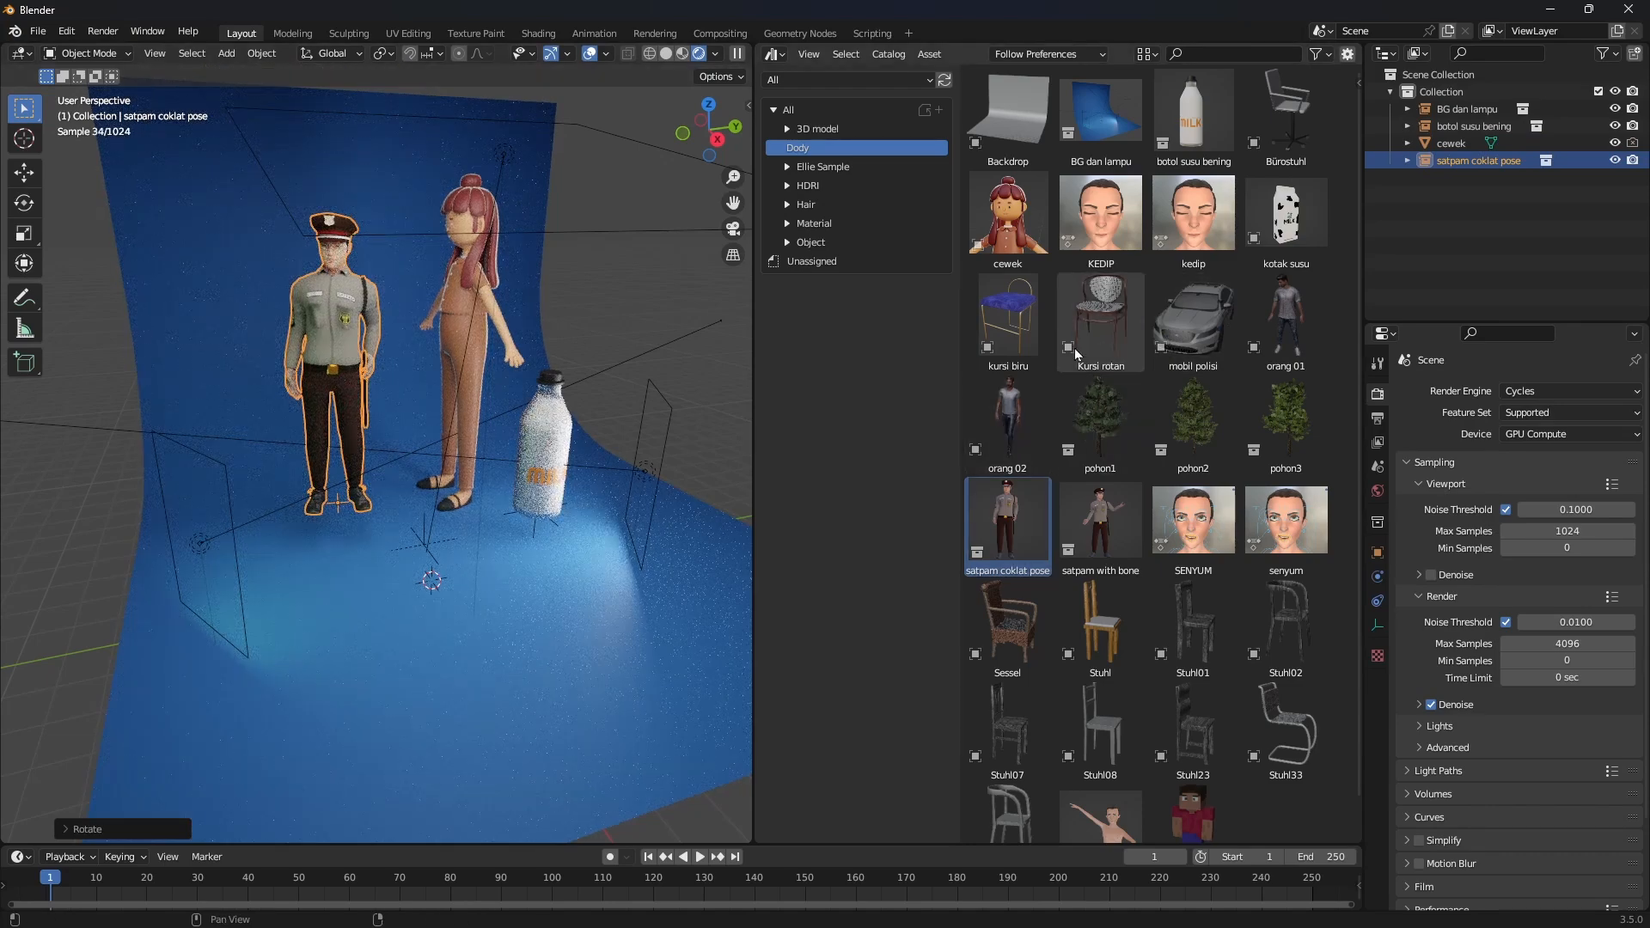
left_click_drag(1010, 317, 464, 550)
key("s")
left_click(719, 732)
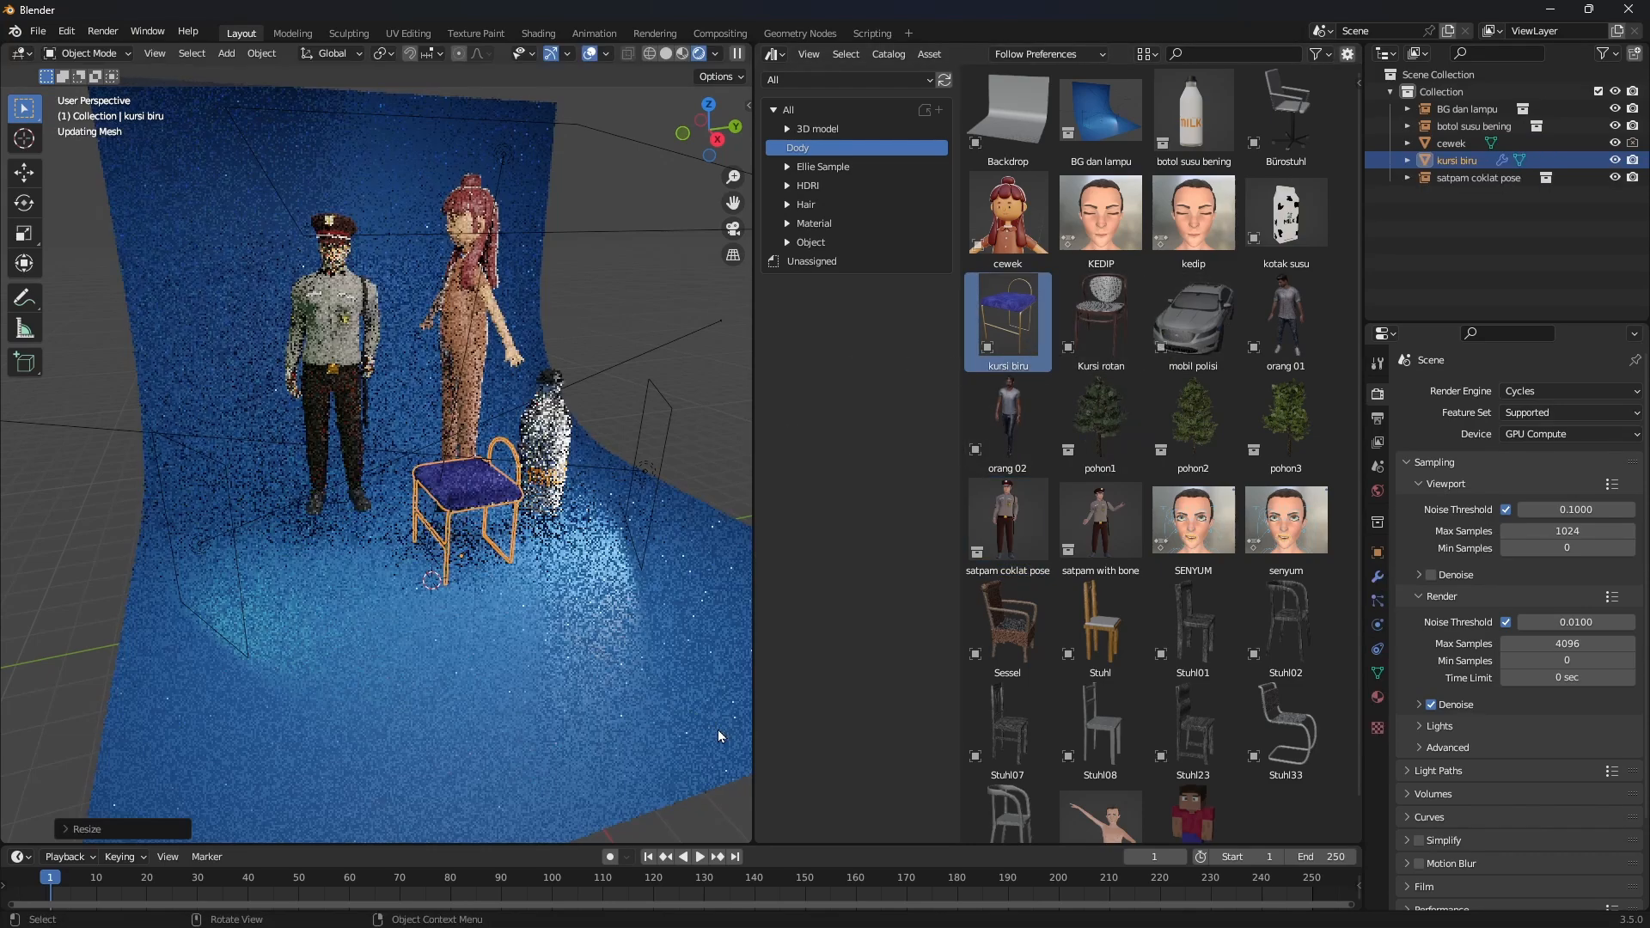
- Add the Kursi rotan chair in front of the guard and enlarge it to match the blue chair
left_click_drag(1097, 328, 344, 562)
mouse_move(399, 359)
middle_mouse_down()
mouse_move(369, 393)
mouse_move(378, 357)
middle_mouse_up()
middle_click_drag(560, 452, 526, 454)
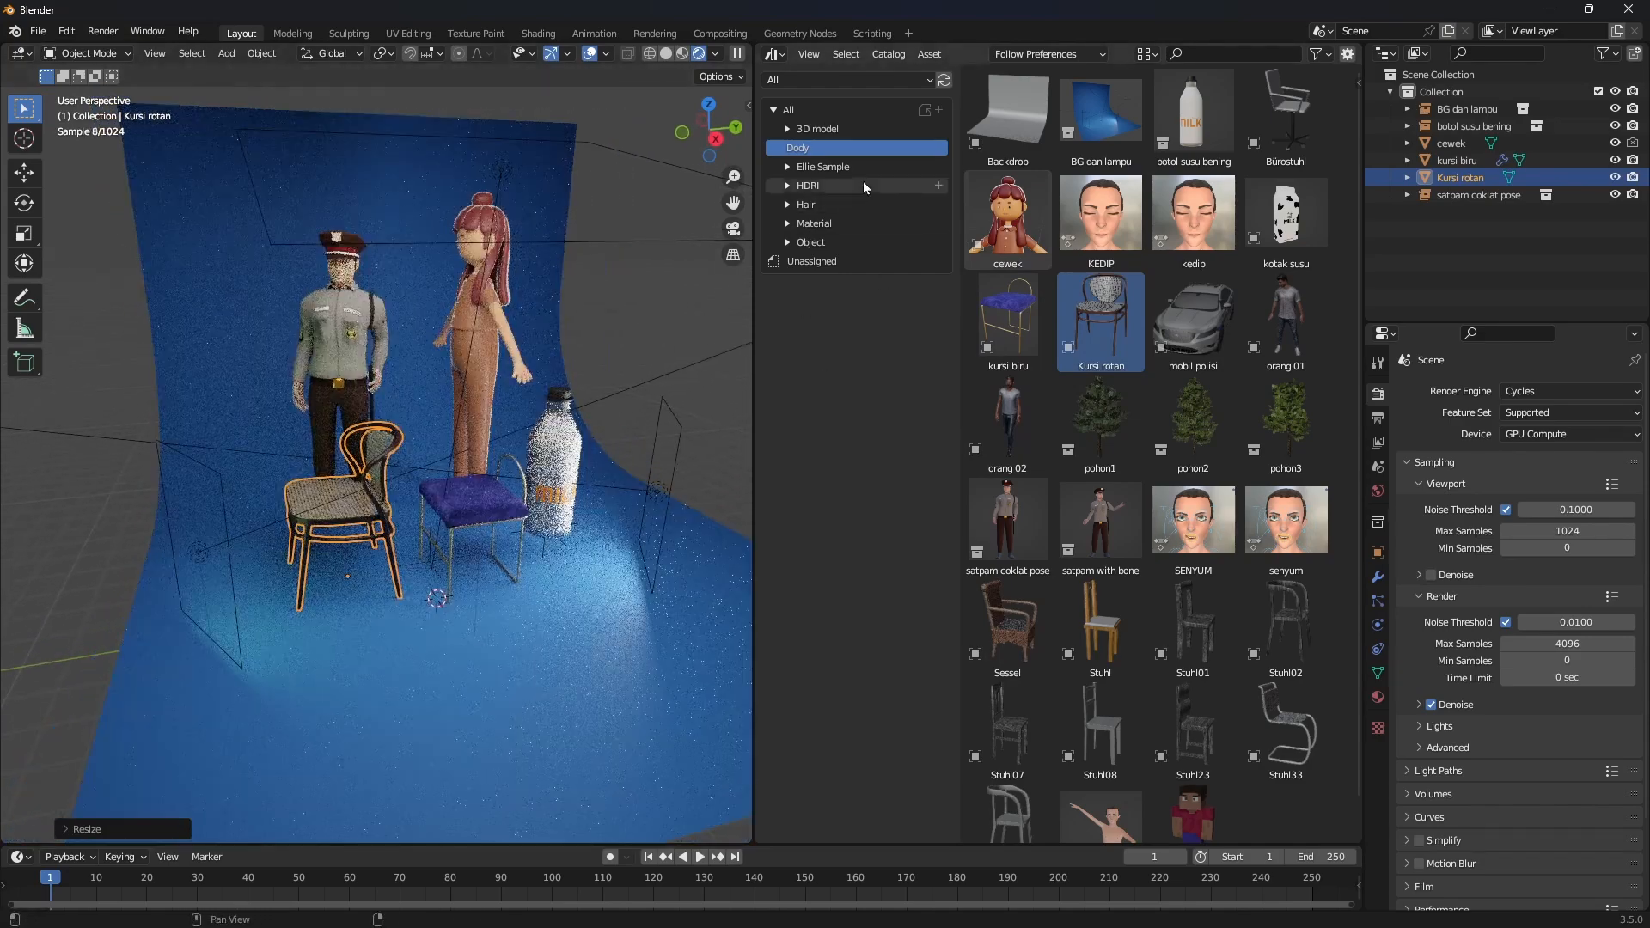
- Apply HDRI Outdoor biru and then HDRI Studio orange from the HDRI catalog as the world, and enable the transparent film background
left_click(826, 183)
left_click_drag(1007, 111, 629, 329)
middle_click_drag(629, 328, 651, 388)
left_click_drag(1131, 123, 625, 404)
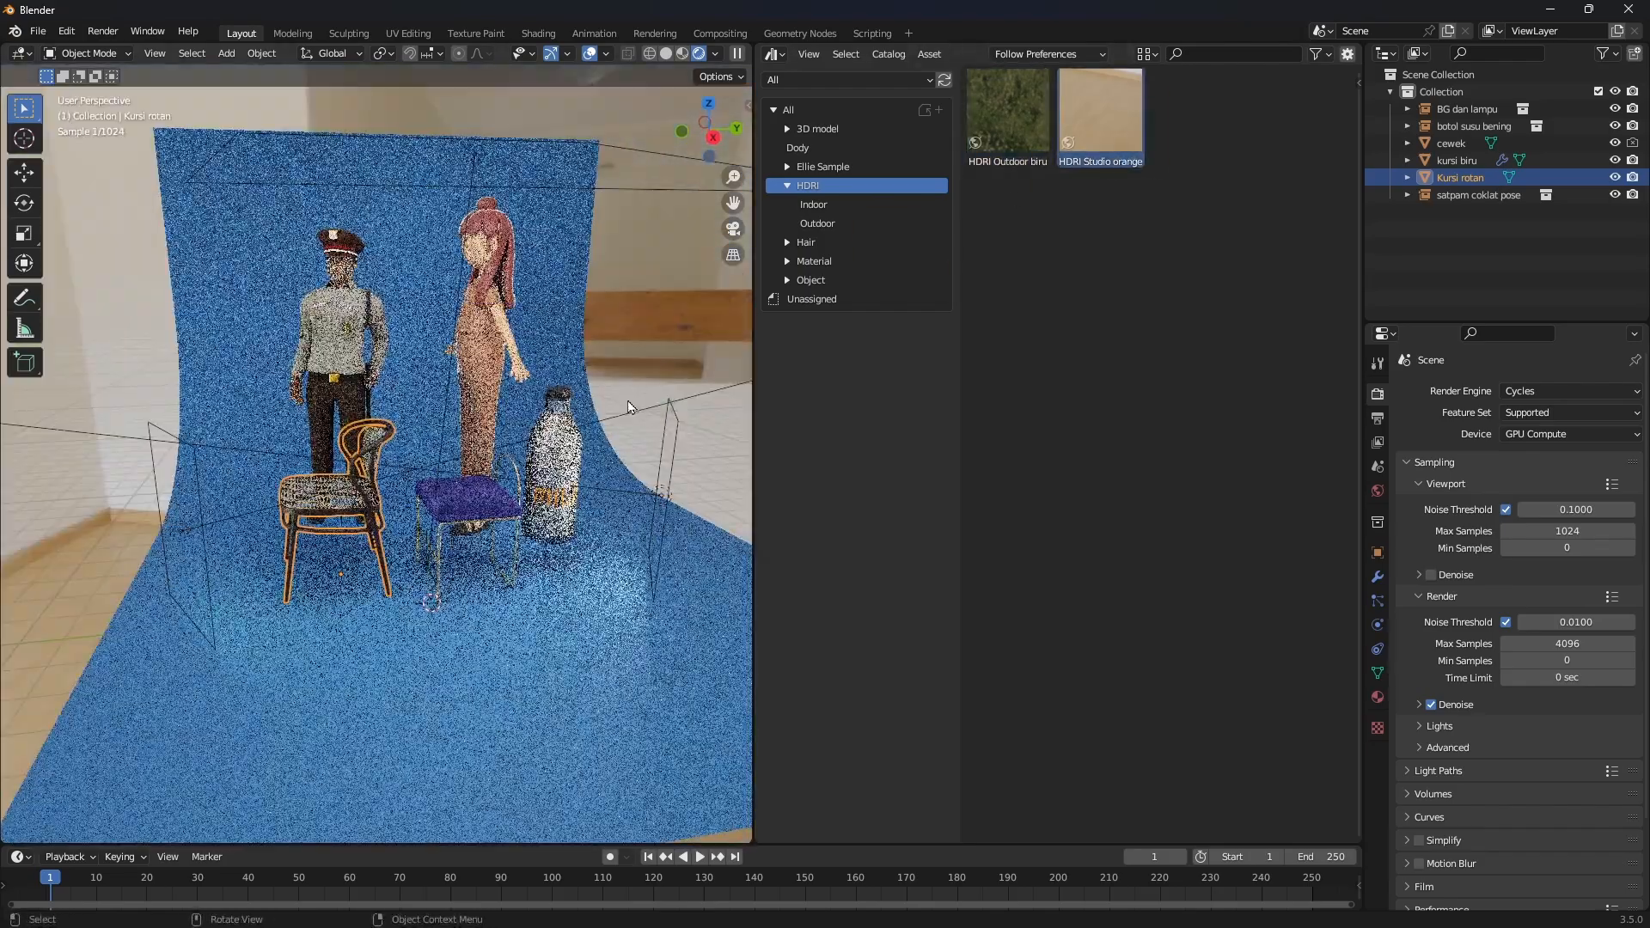
middle_click_drag(626, 404, 593, 413)
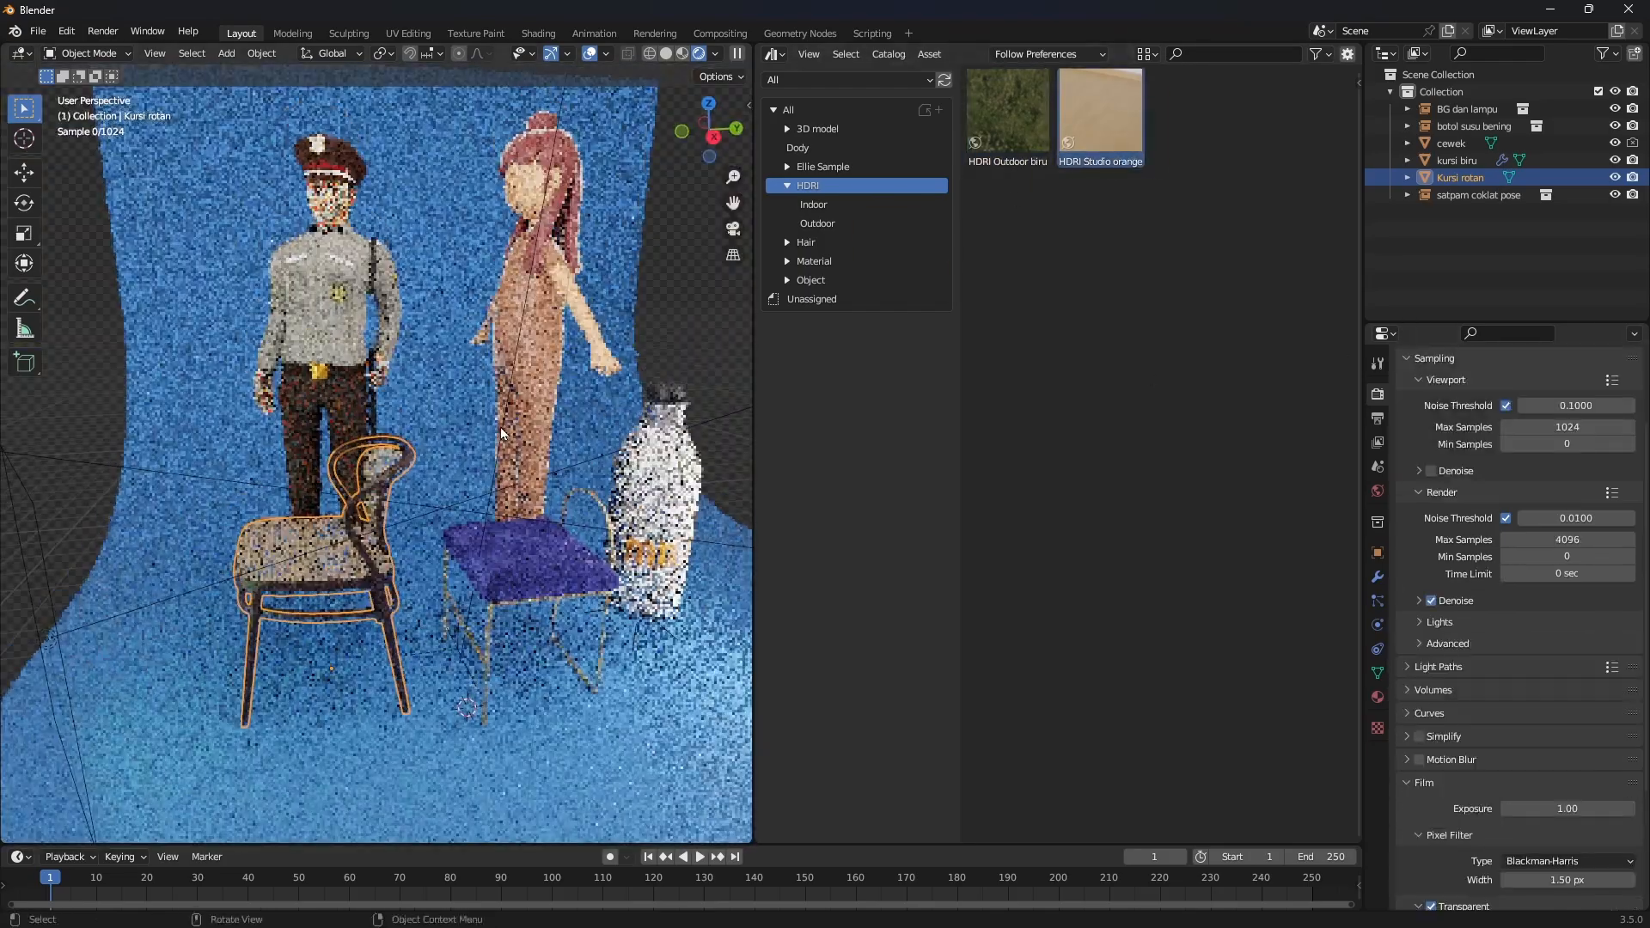
- Add a plane, raise it along the Z axis and scale it up into a floor beneath the characters and chairs
middle_click_drag(501, 434, 515, 456)
key("shift+a")
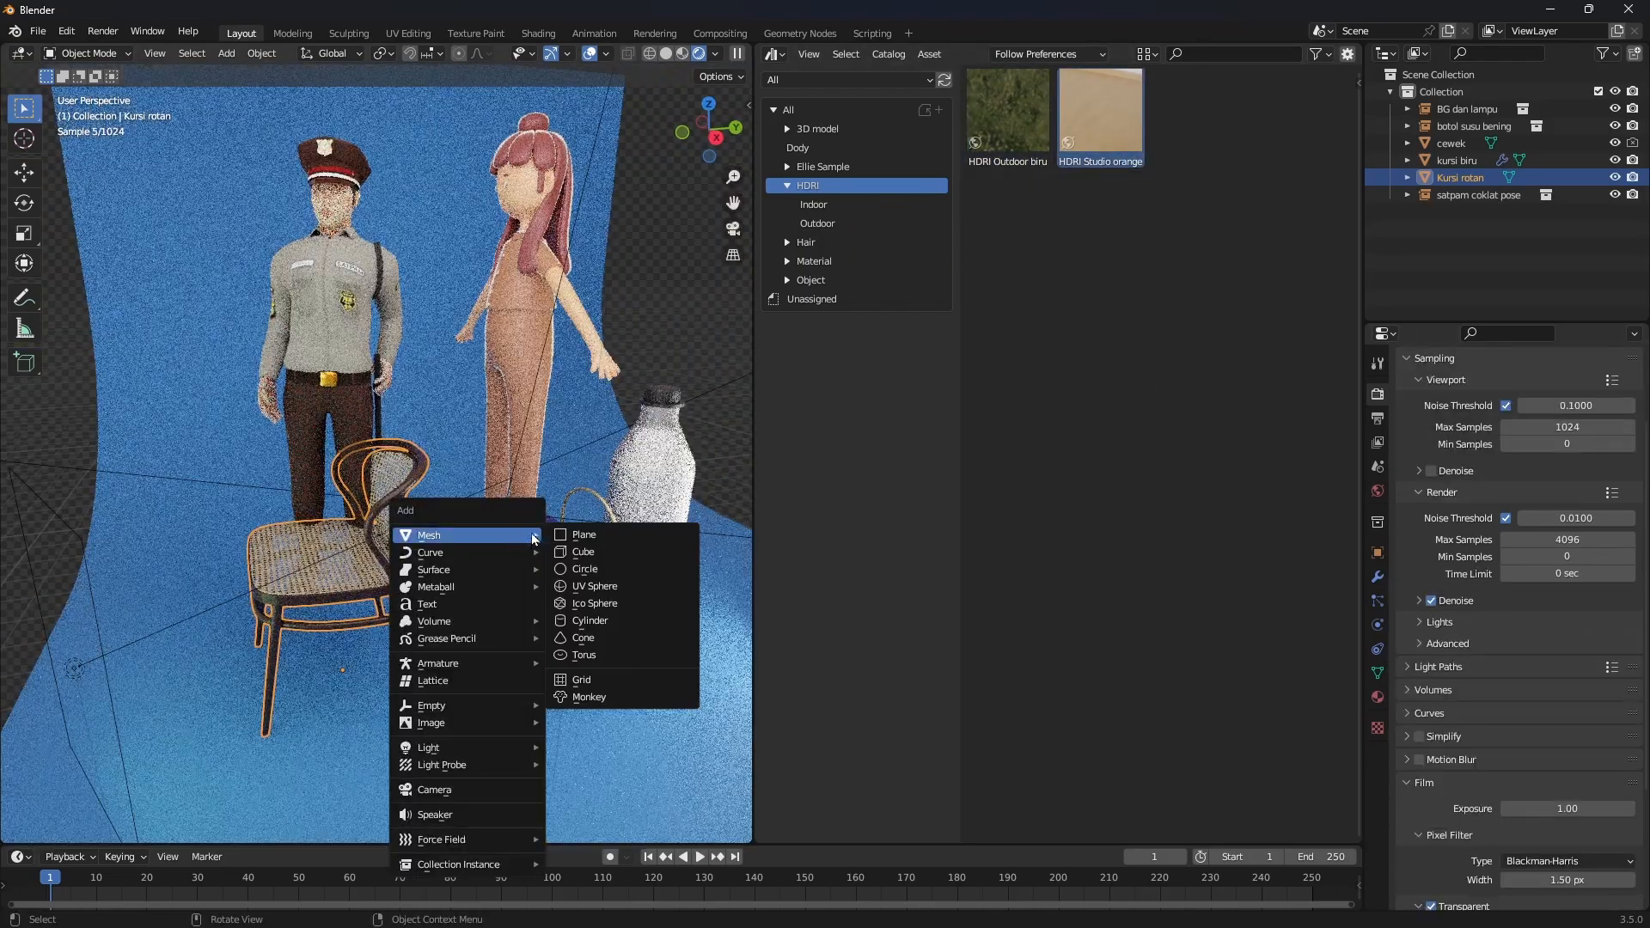
left_click(578, 536)
middle_click_drag(533, 593, 555, 615)
key("g")
key("z")
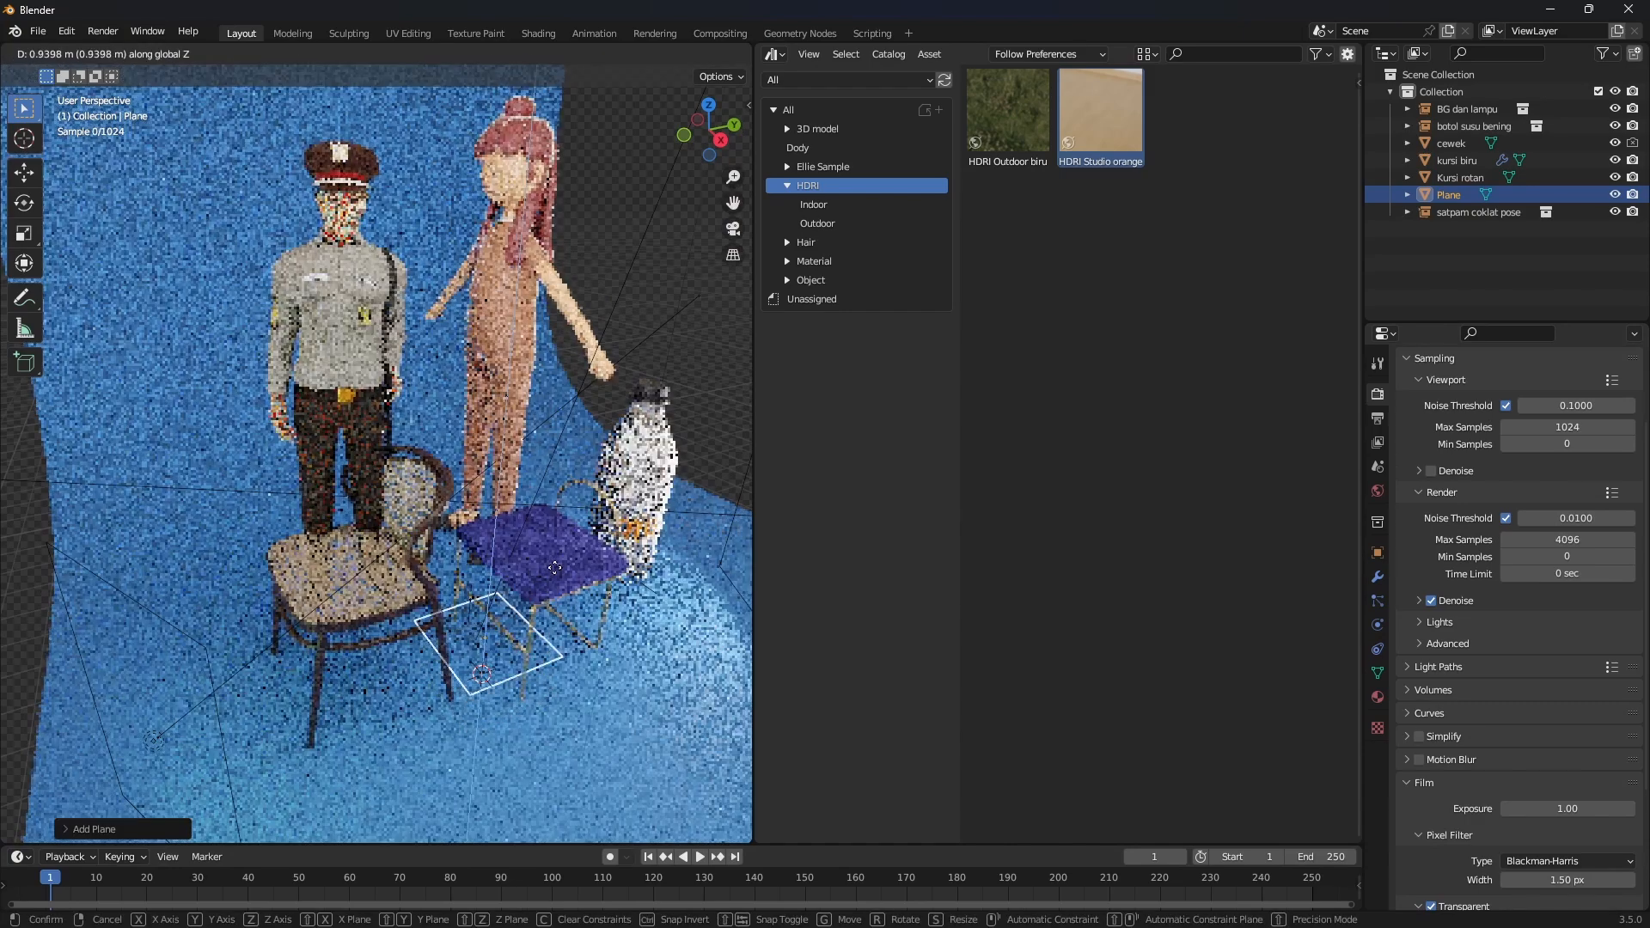
left_click(560, 548)
key("s")
left_click(100, 700)
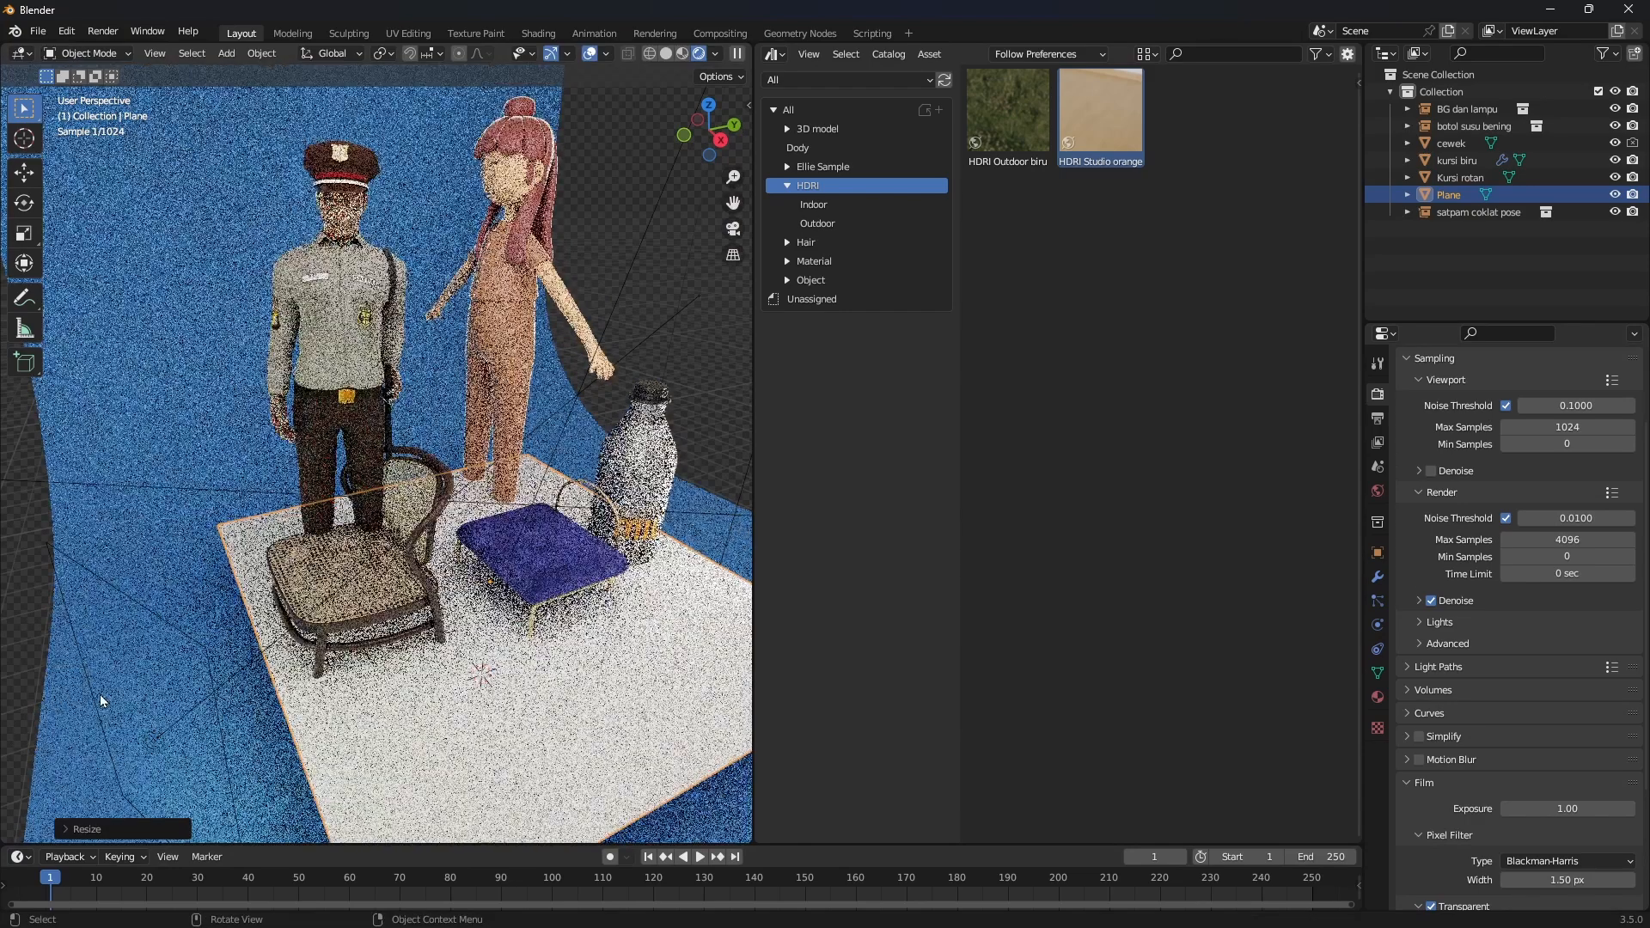
middle_click_drag(335, 550, 322, 538, "shift")
- Apply a Chocolate Wood material from the Others material catalog to the plane, then replace it with Gold-Worn
left_click(787, 261)
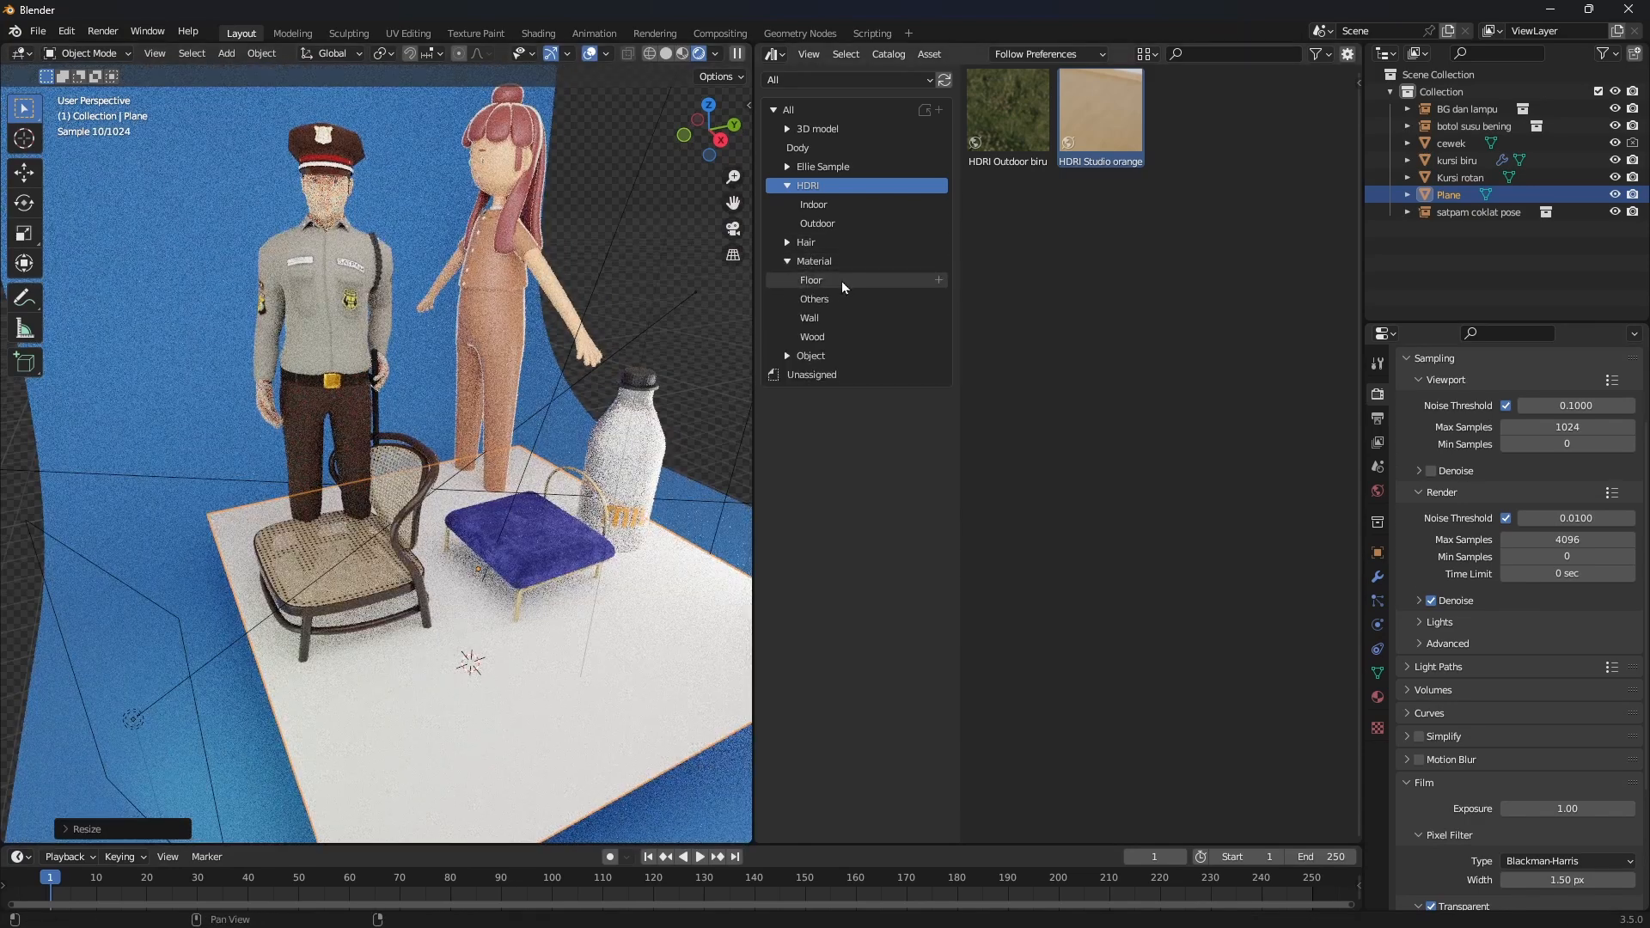
left_click(832, 299)
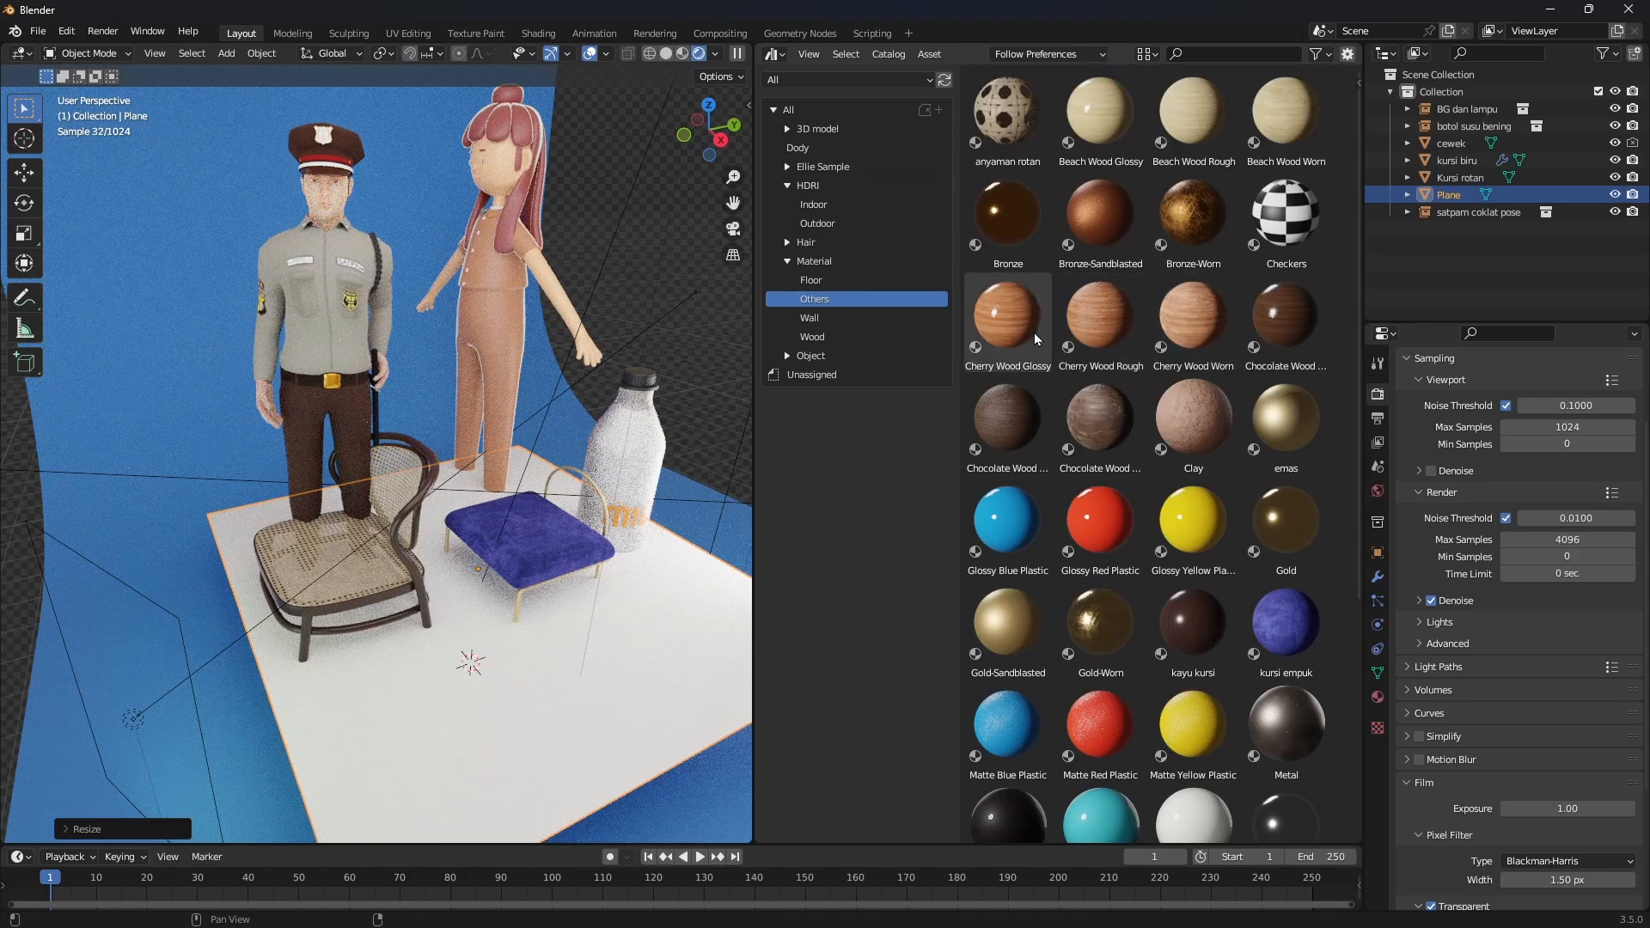
left_click_drag(1108, 425, 601, 687)
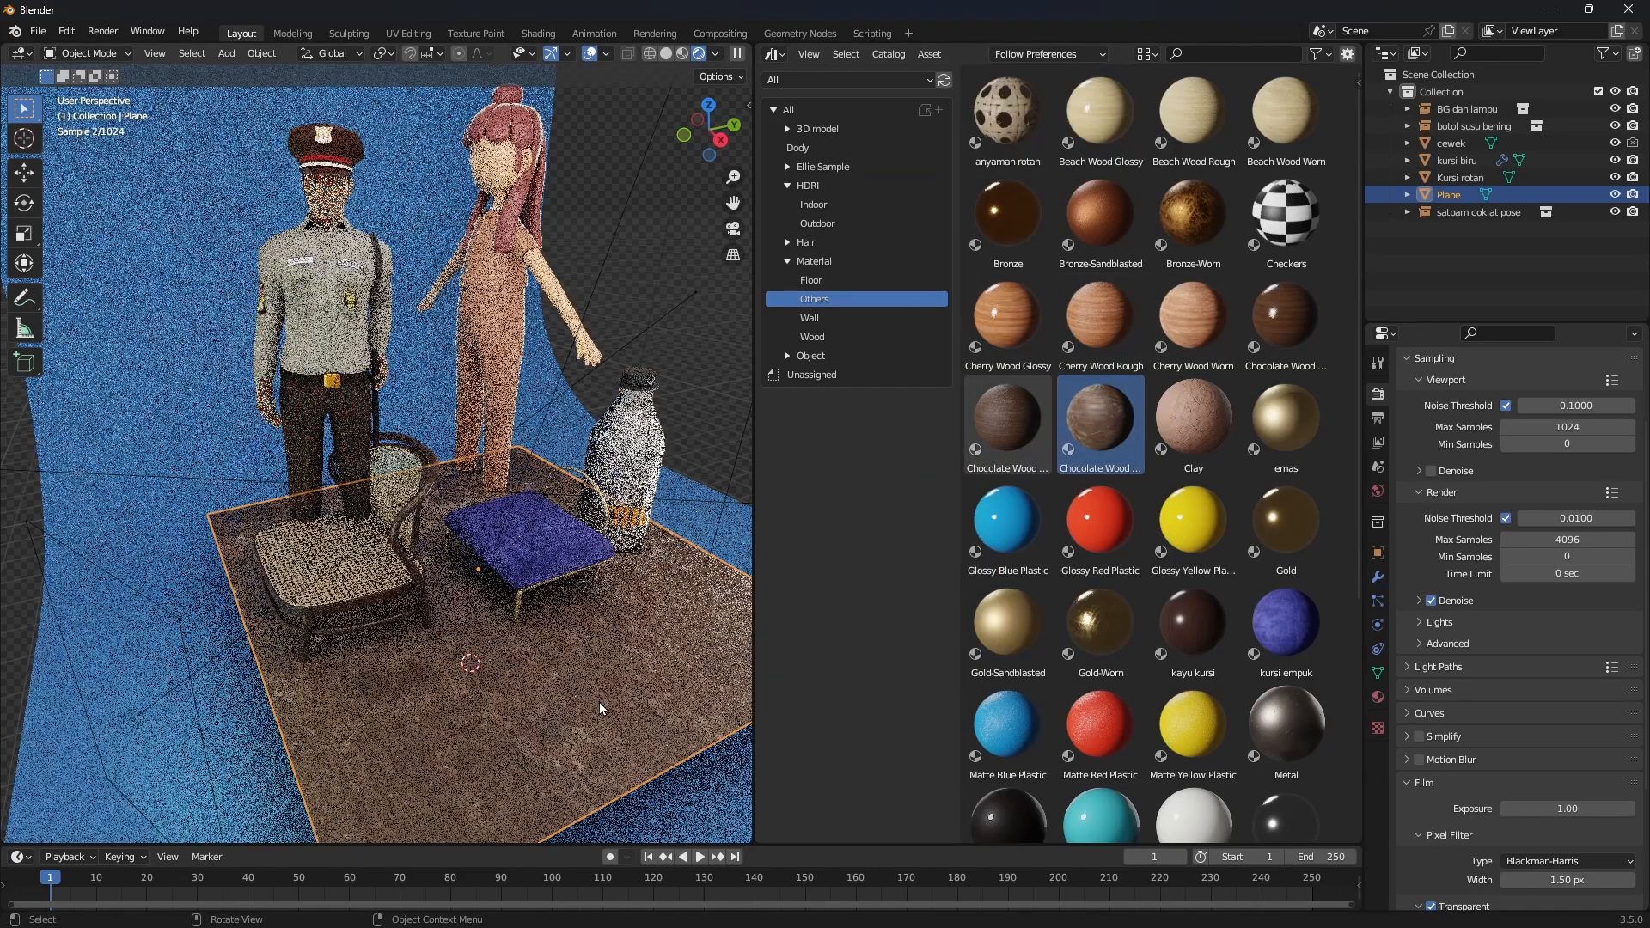
scroll(578, 581, "up", 4)
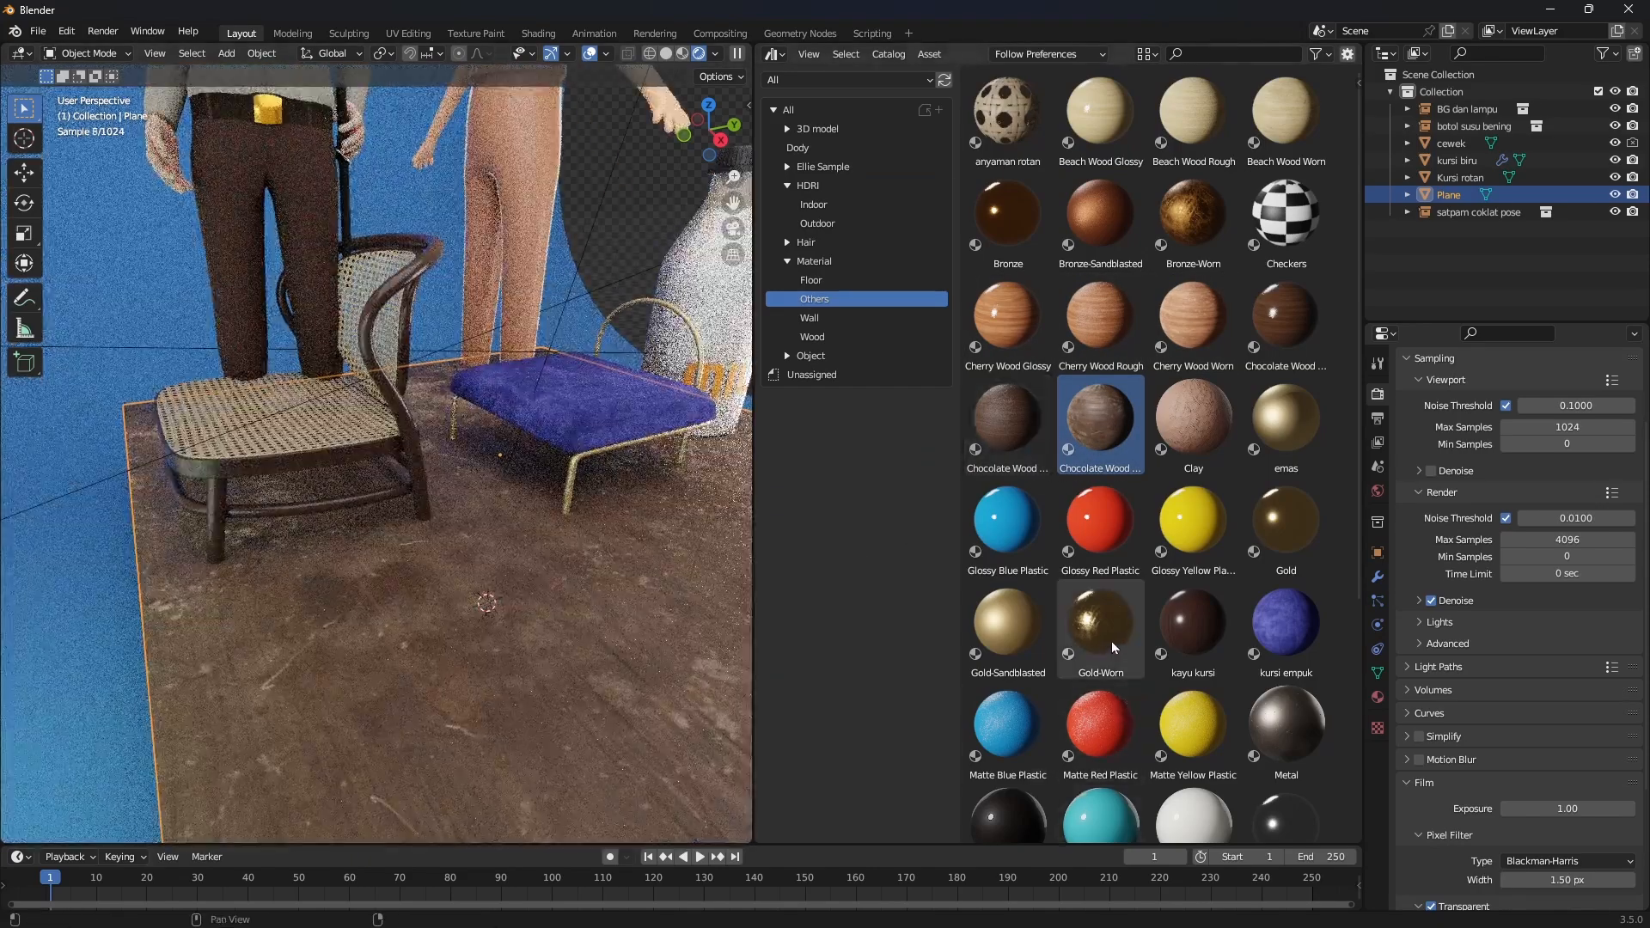
left_click_drag(1104, 632, 539, 685)
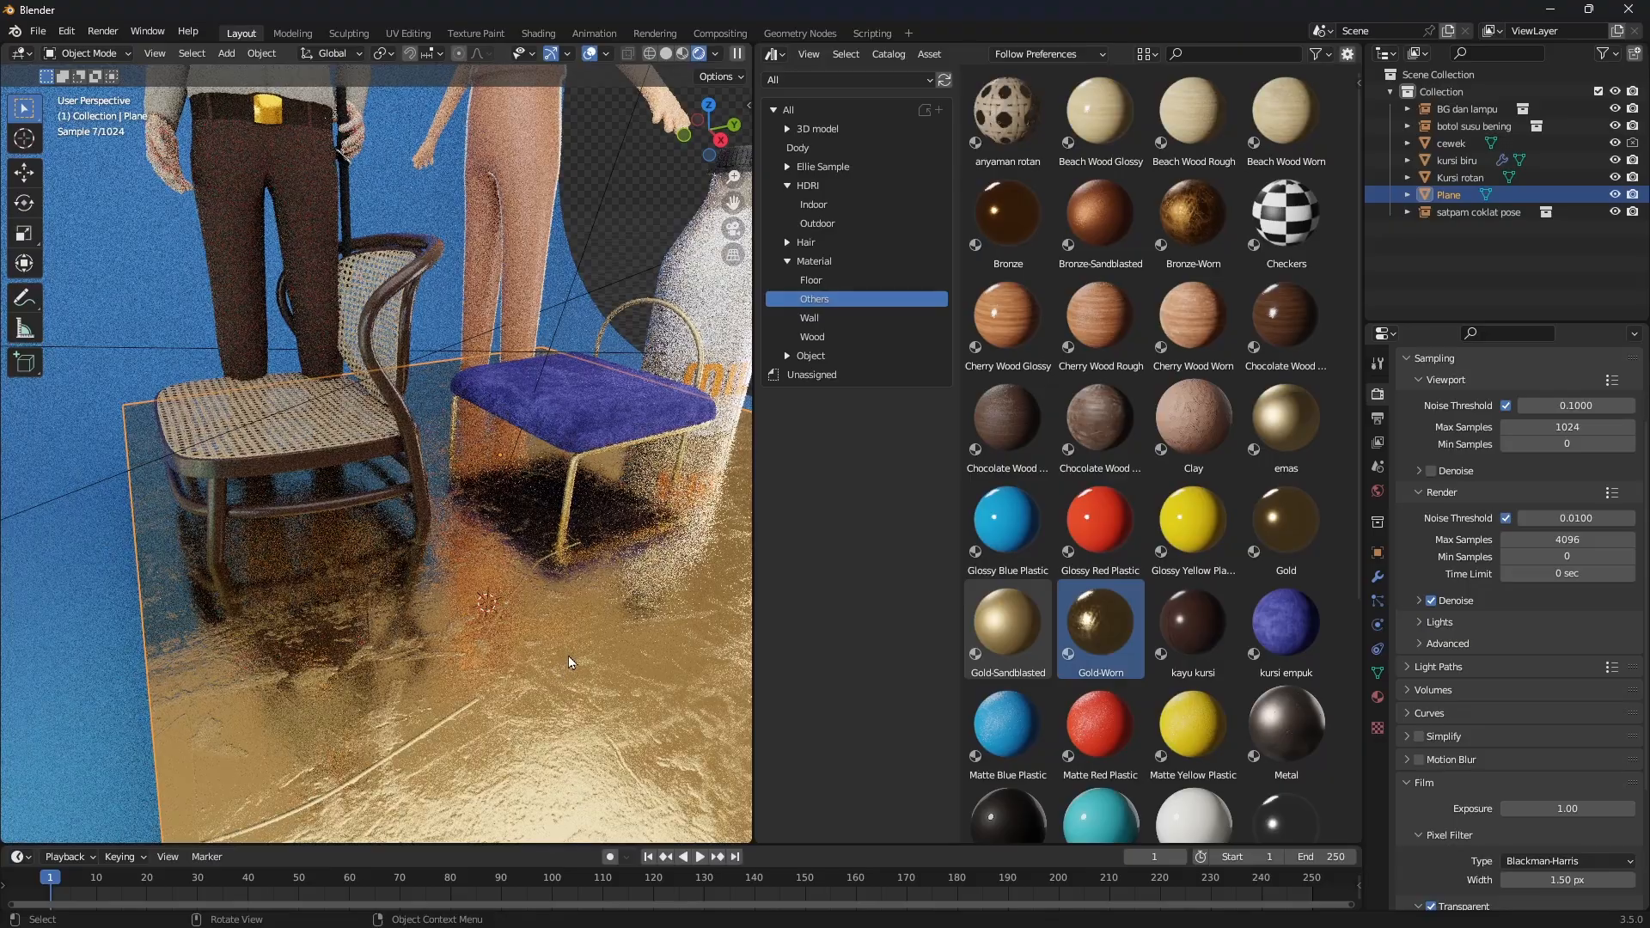
- Delete the floor plane from the scene
key("Delete")
scroll(567, 646, "down", 4)
middle_click_drag(569, 446, 515, 497)
scroll(582, 475, "down", 2)
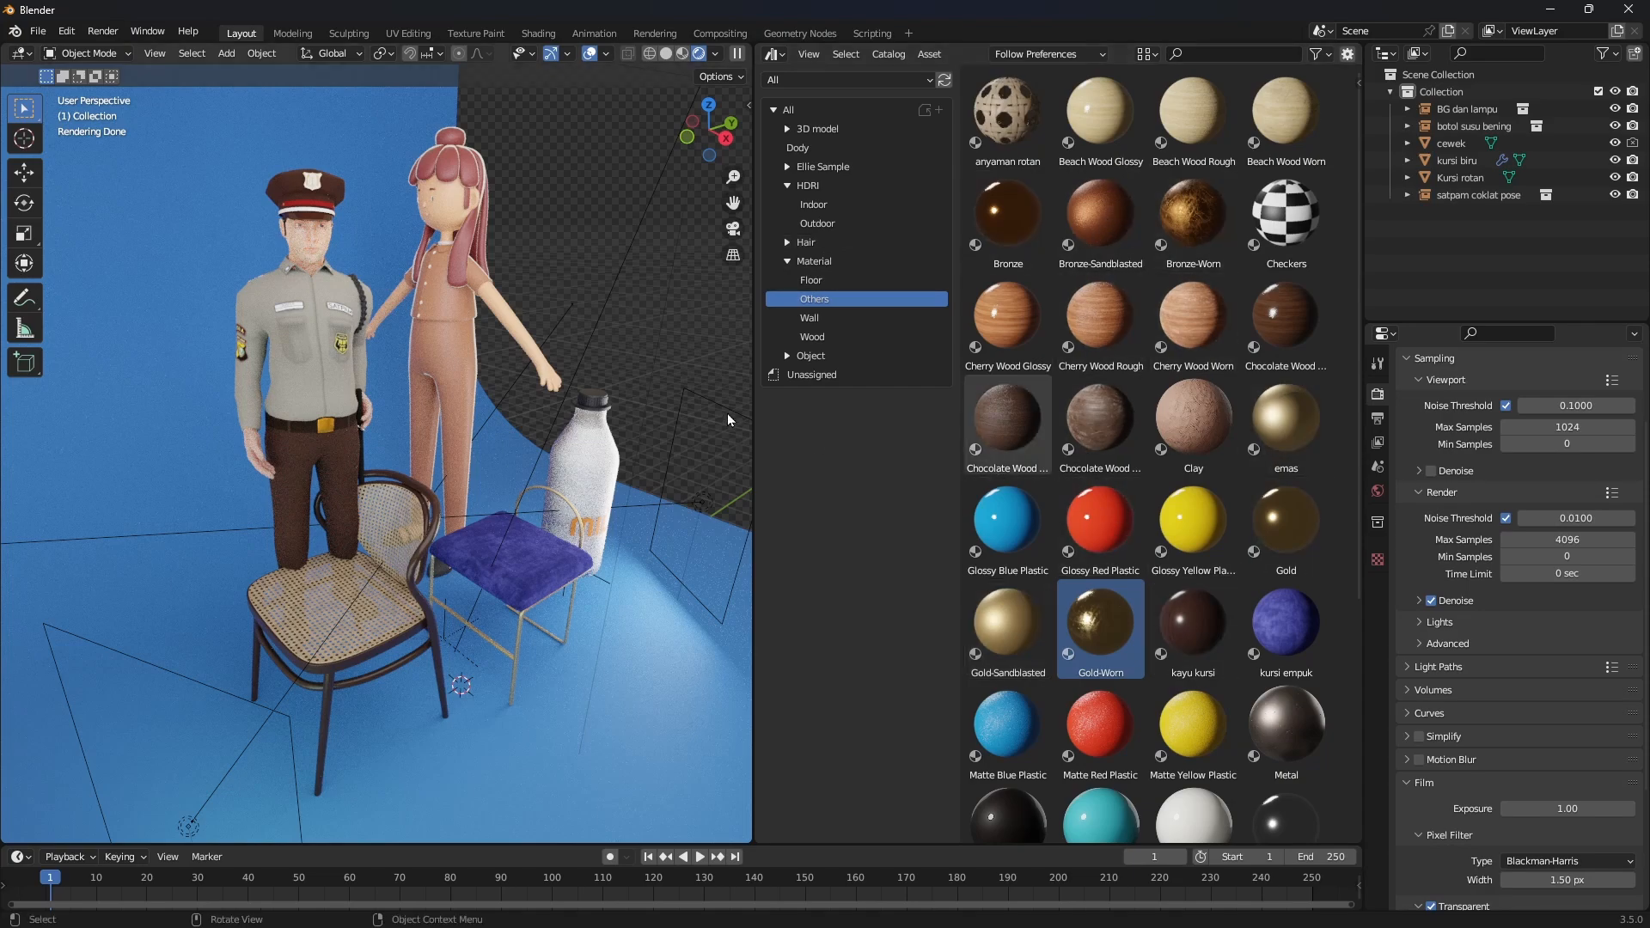
- Enlarge the viewport slightly and look through the face, body, hand and mouth poses in the Ellie Sample catalog
left_click_drag(754, 416, 781, 414)
mouse_move(657, 383)
middle_mouse_down()
mouse_move(619, 361)
mouse_move(697, 376)
mouse_move(645, 378)
middle_mouse_up()
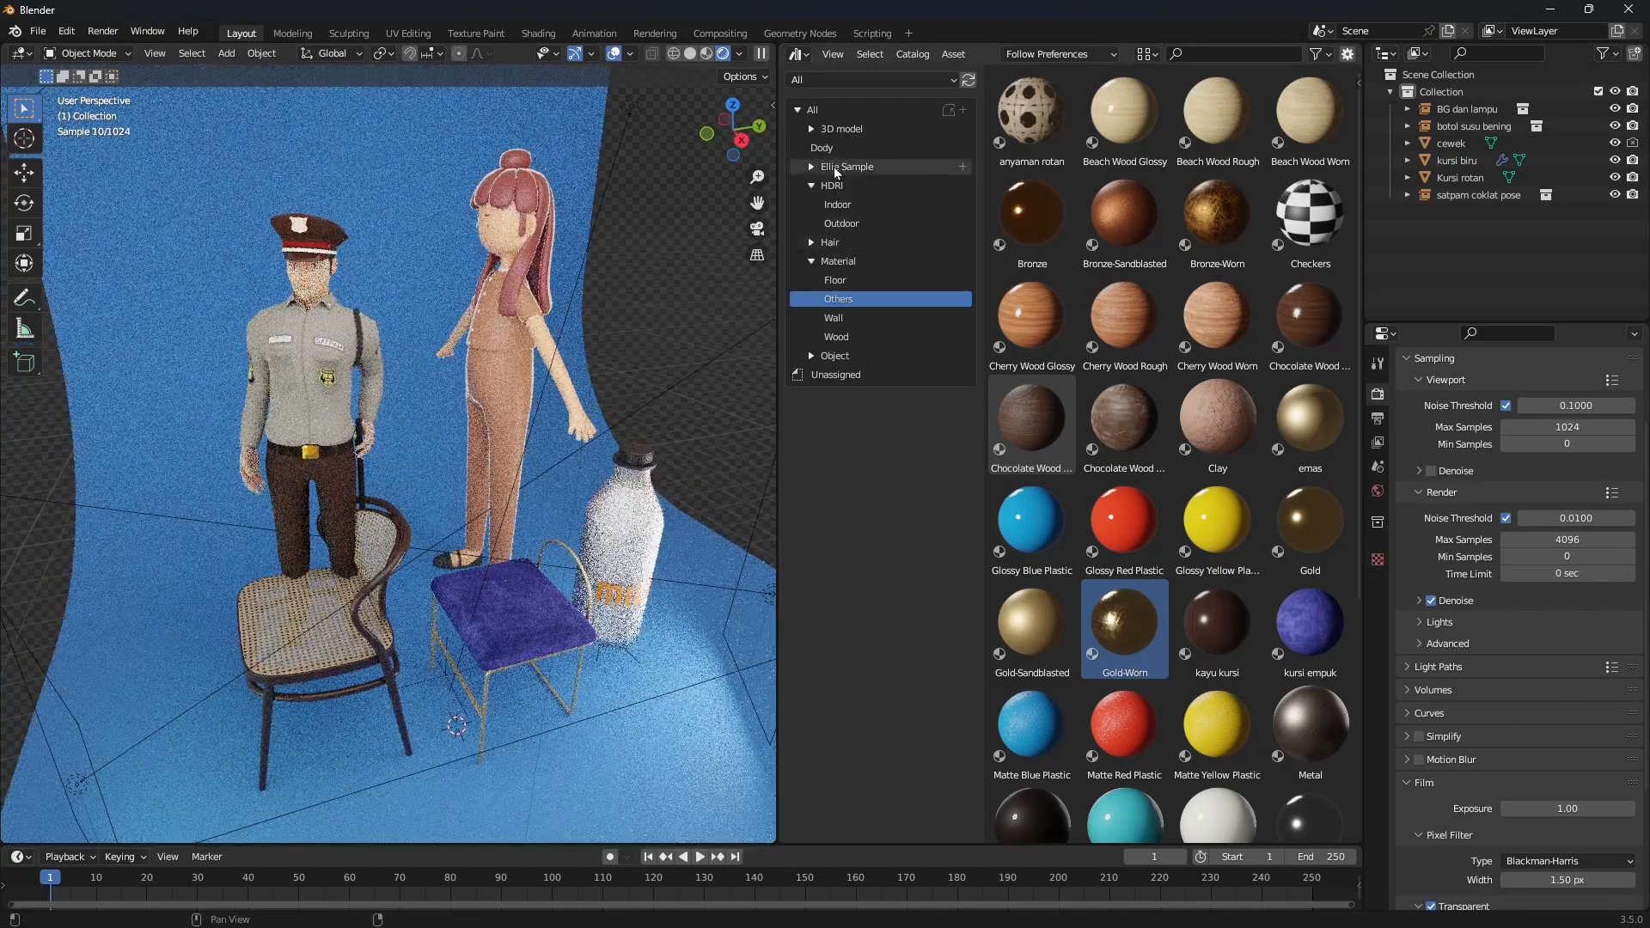
left_click(840, 168)
scroll(1203, 533, "down", 2)
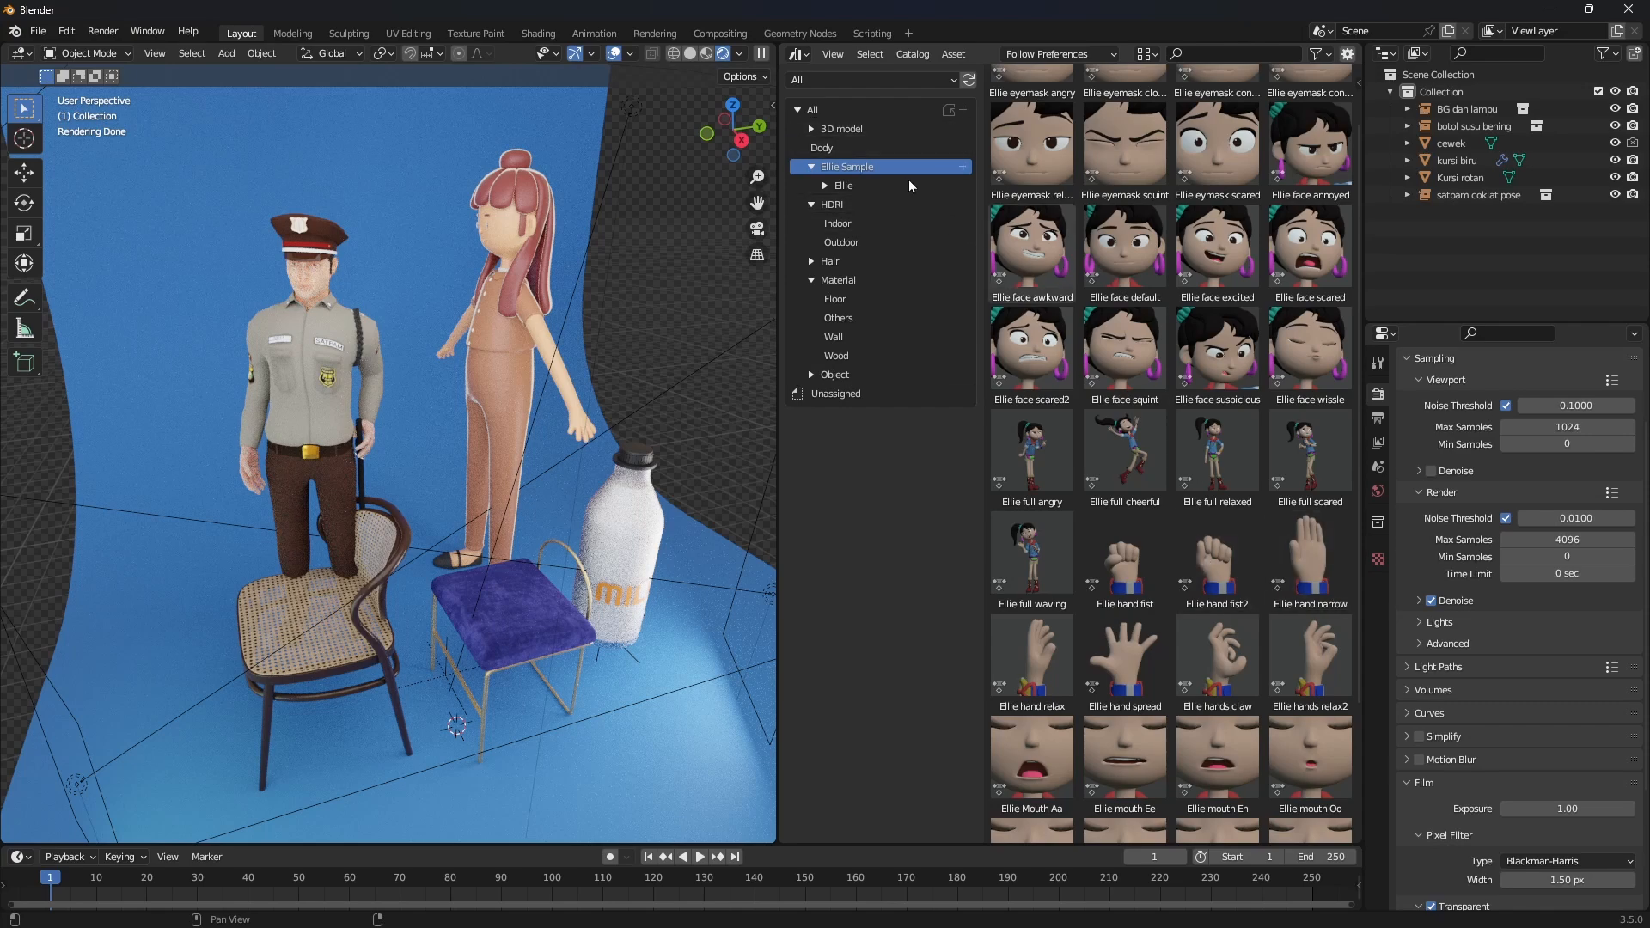
scroll(1152, 309, "up", 2)
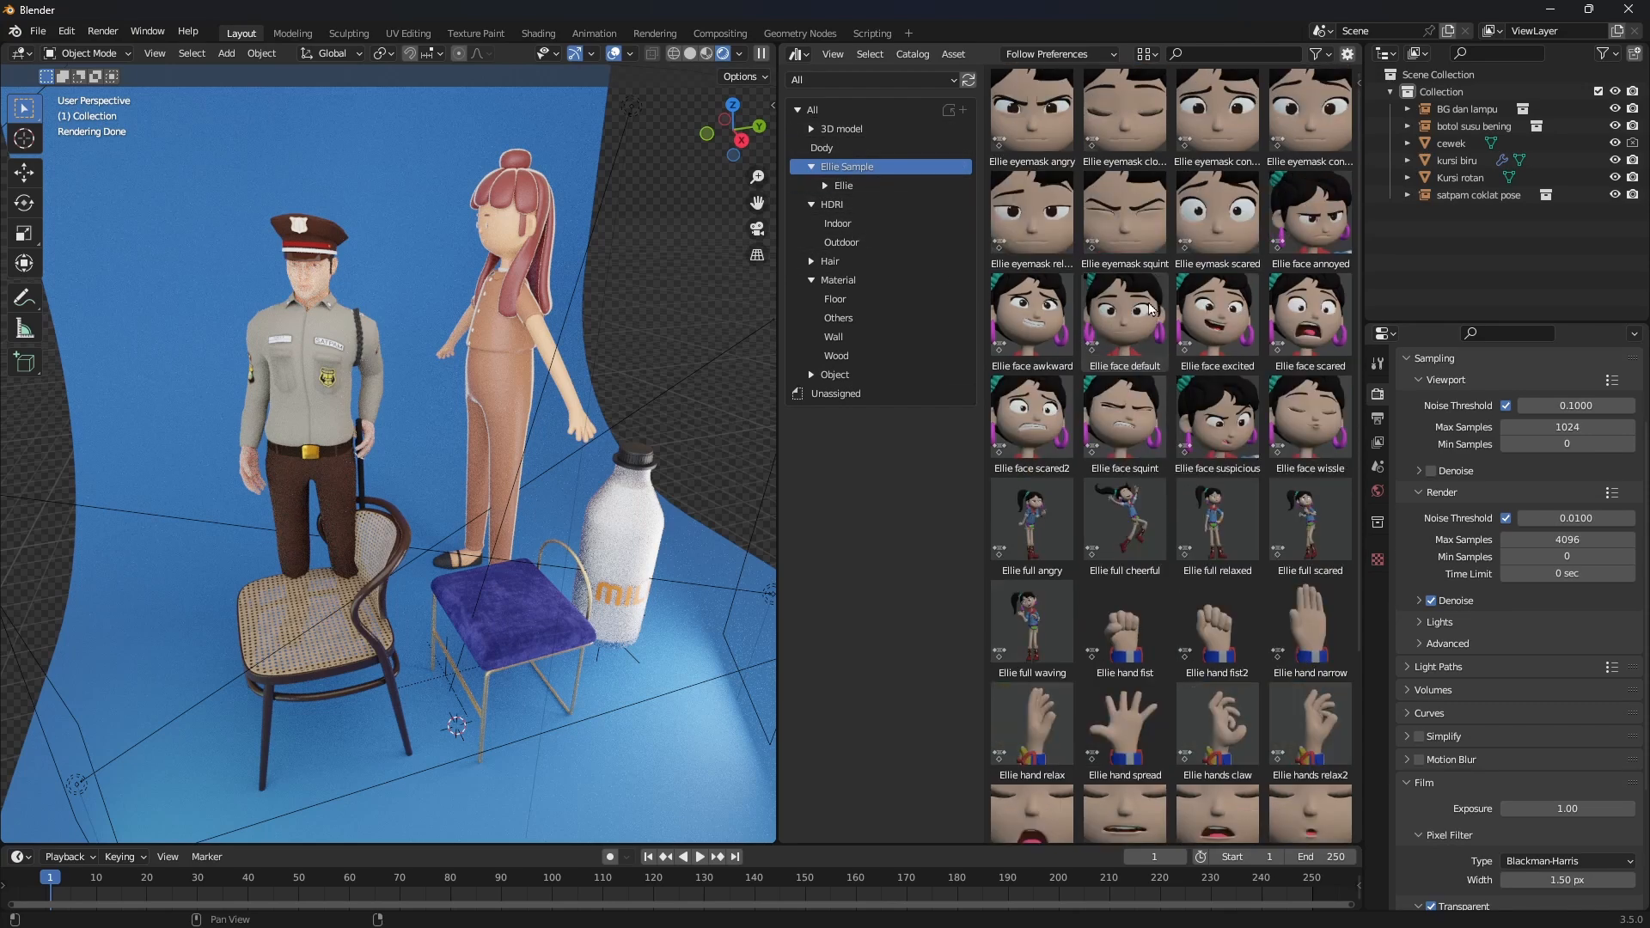
scroll(1161, 481, "down", 7)
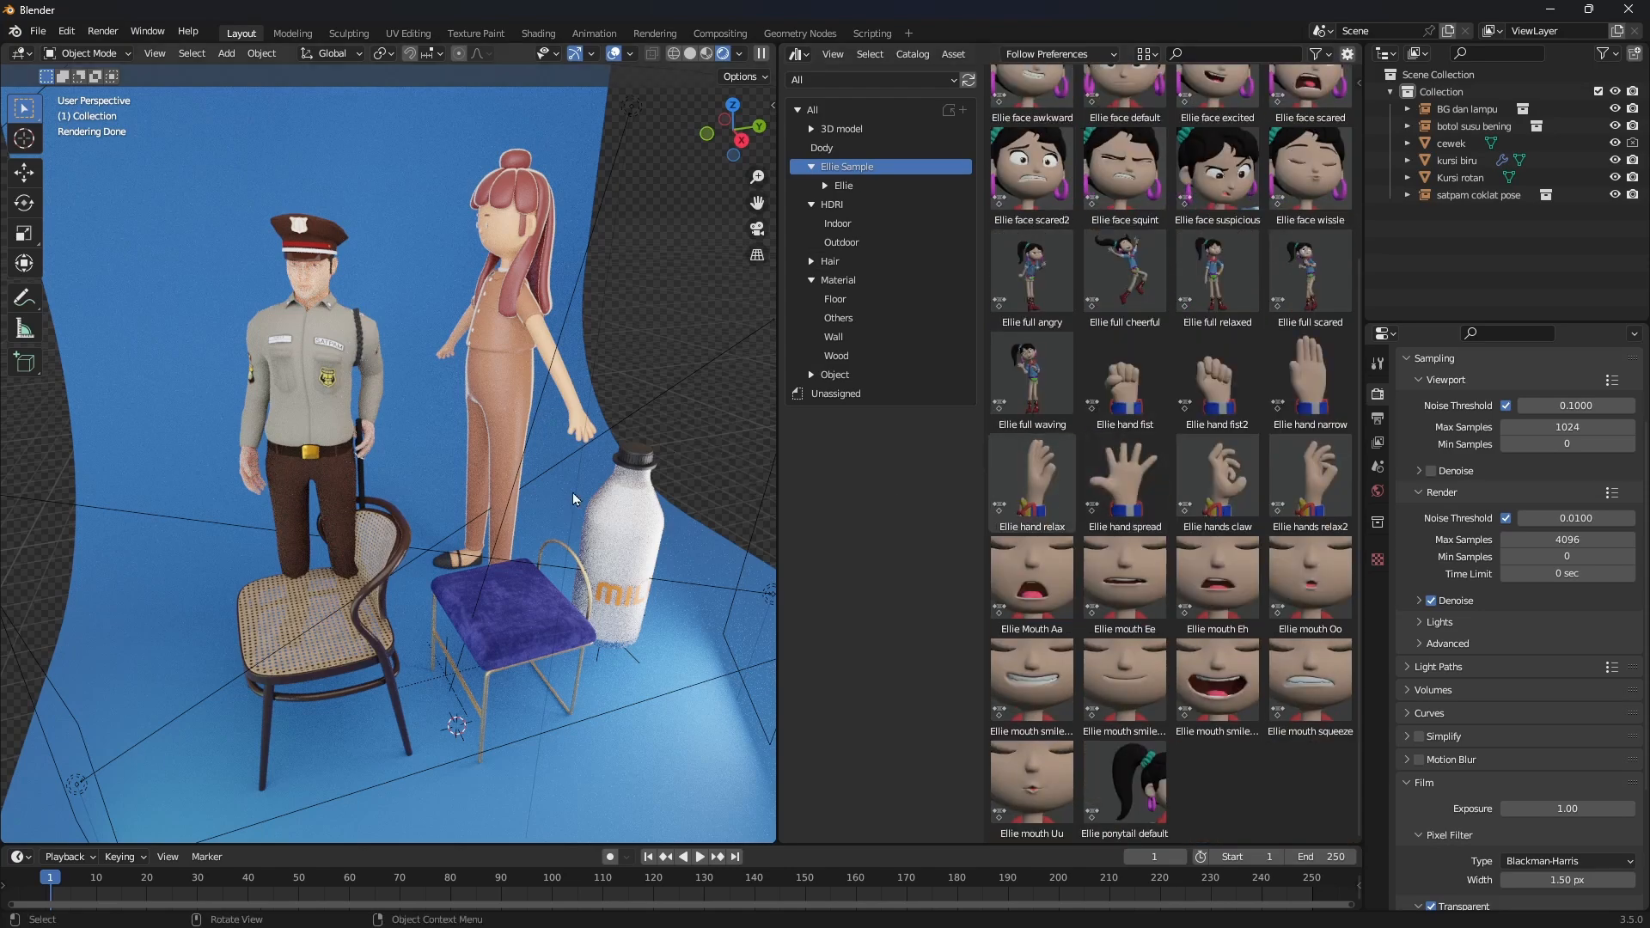
mouse_move(577, 499)
middle_mouse_down()
mouse_move(516, 469)
mouse_move(579, 503)
middle_mouse_up()
left_click(39, 36)
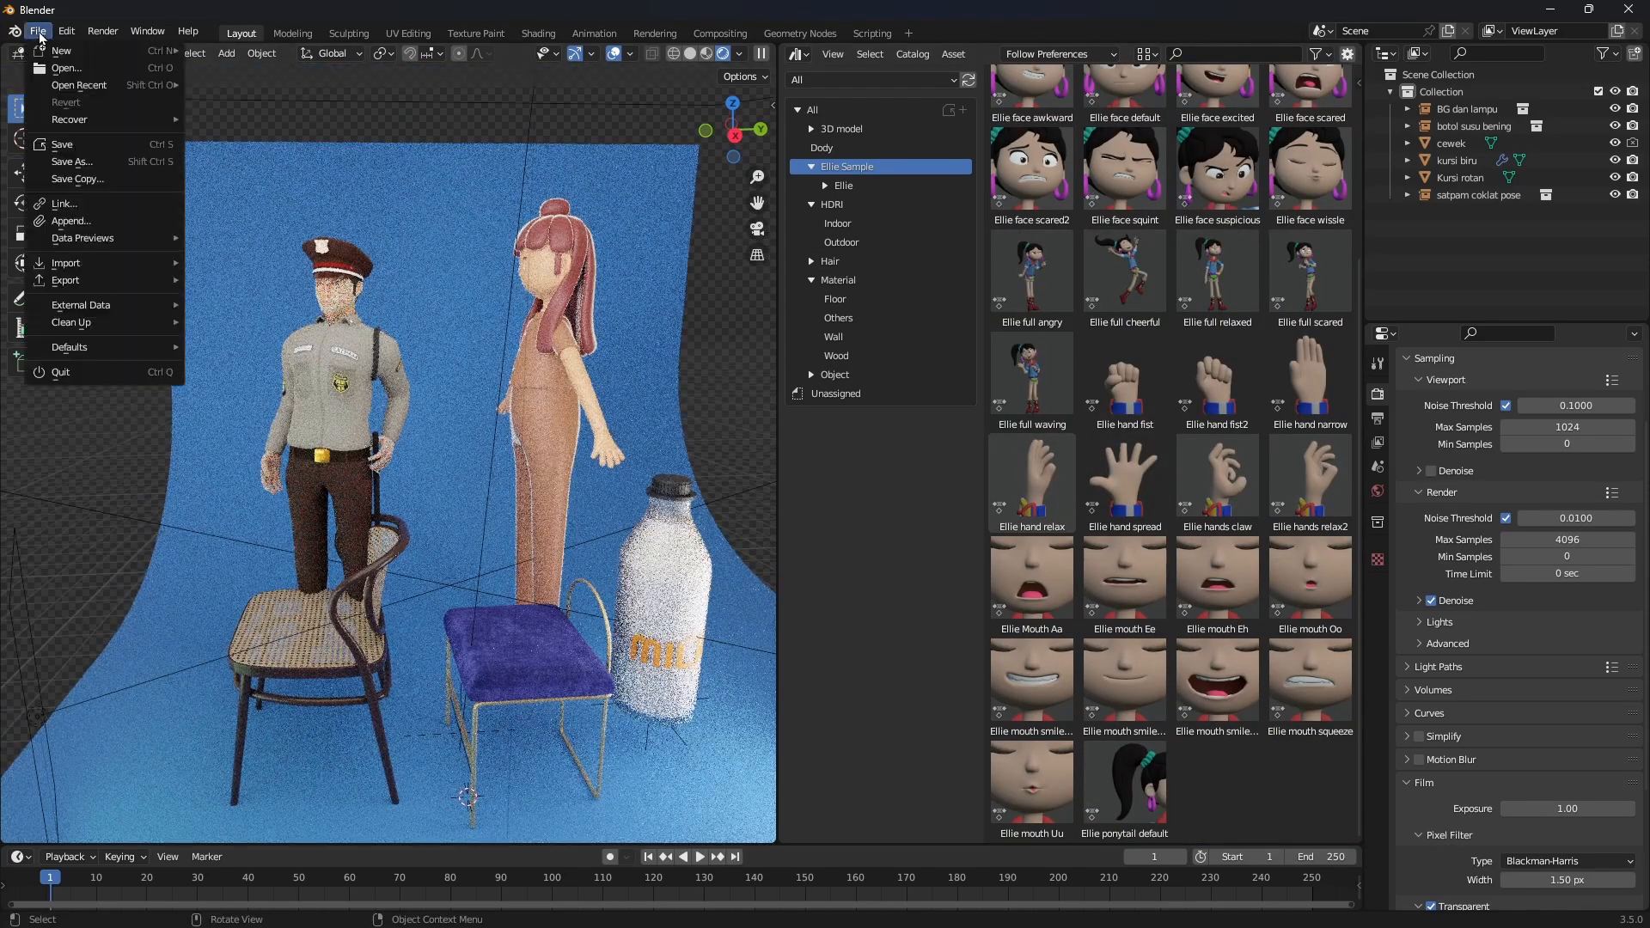
mouse_move(67, 34)
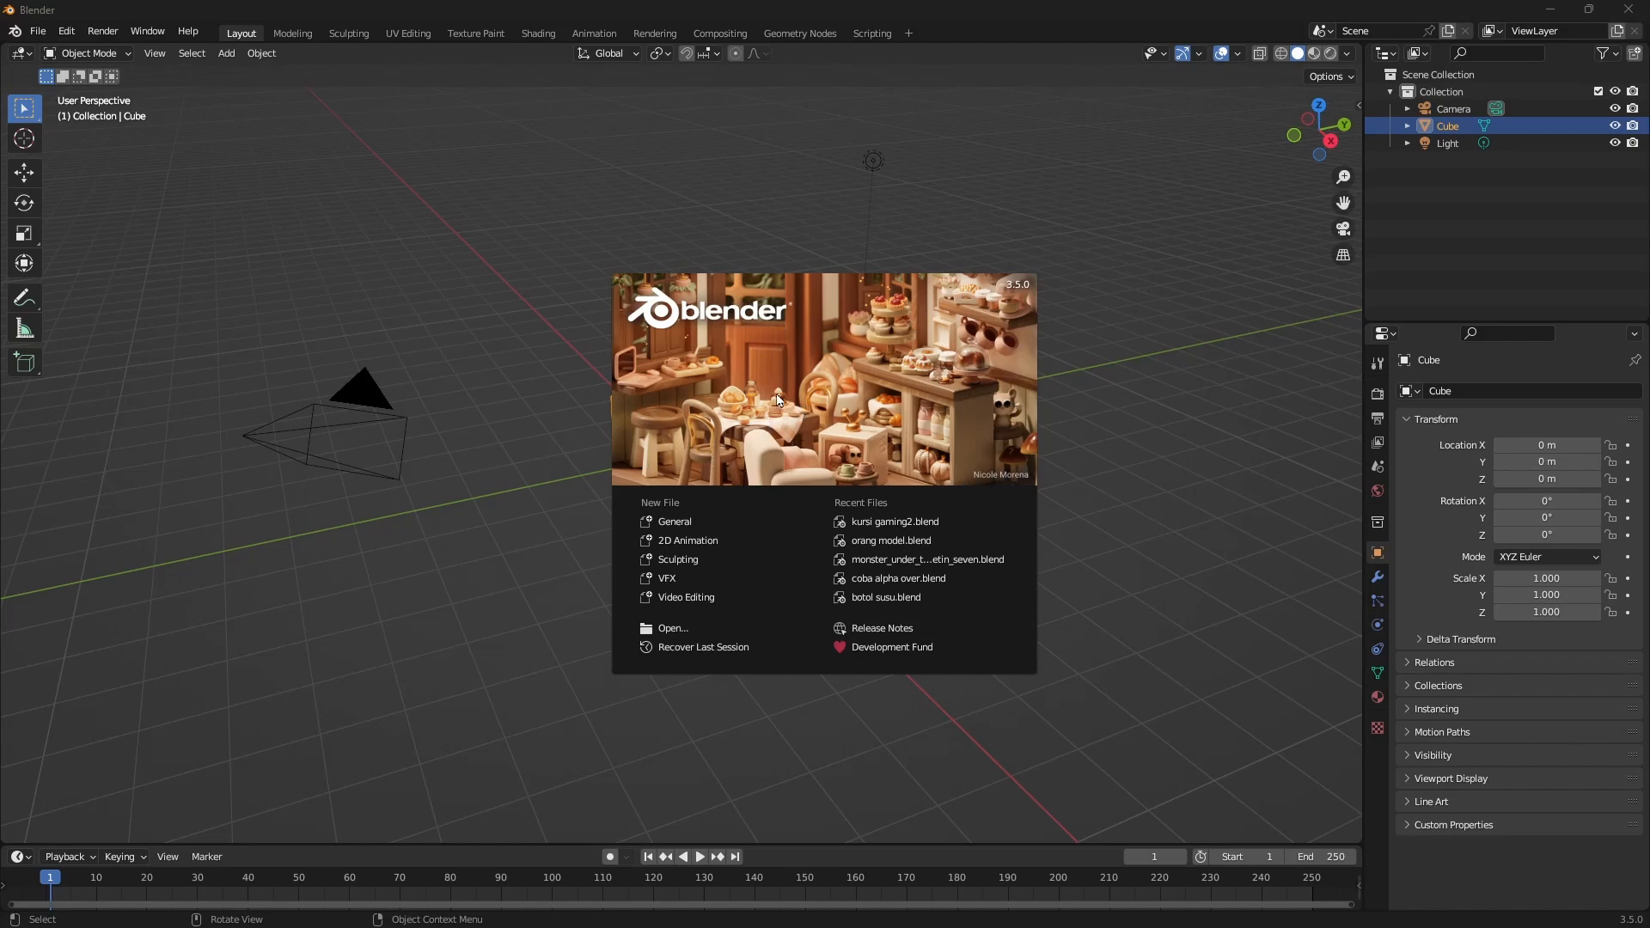
- Dismiss the splash screen and split the 3D viewport vertically into two areas
left_click(1000, 367)
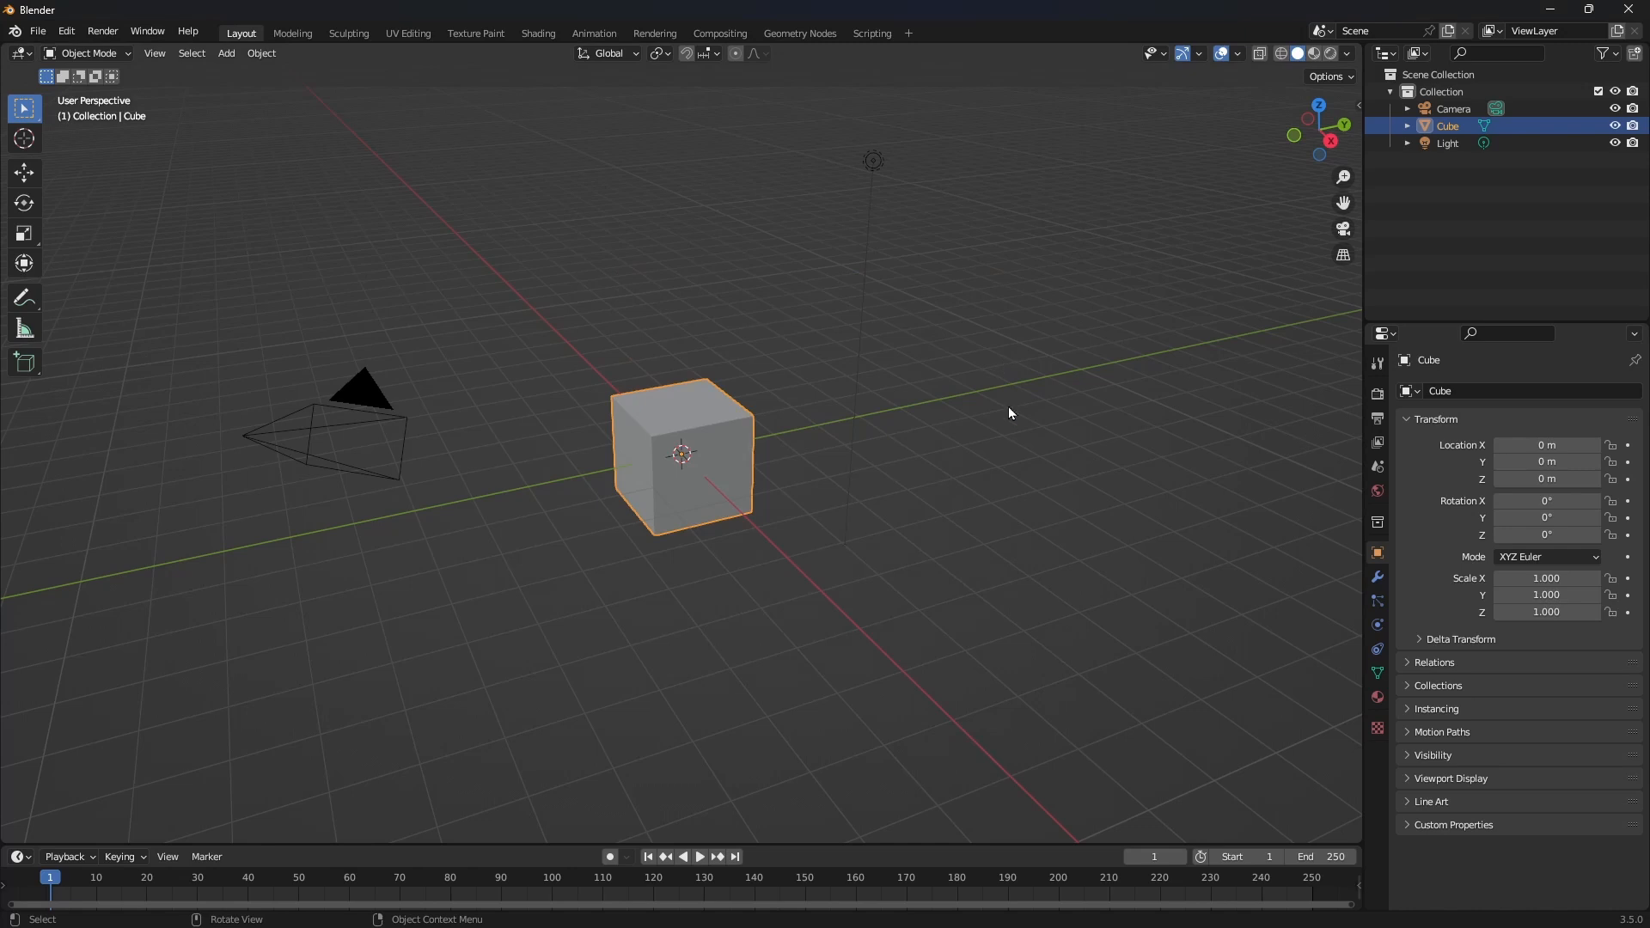
right_click(1364, 277)
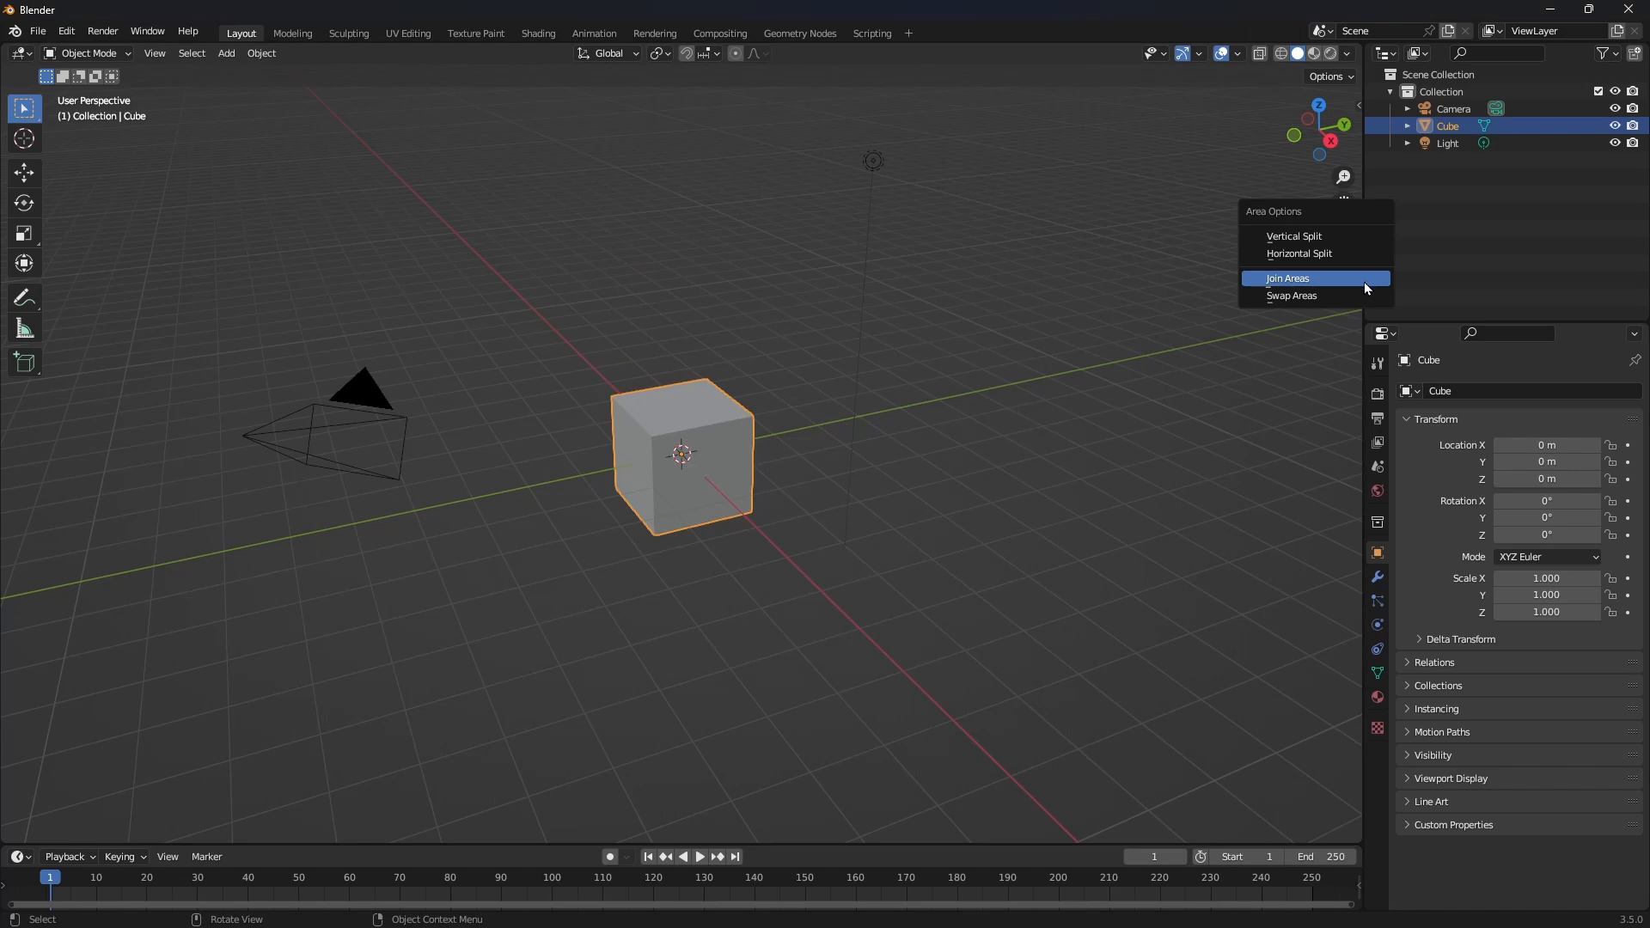
left_click(1297, 239)
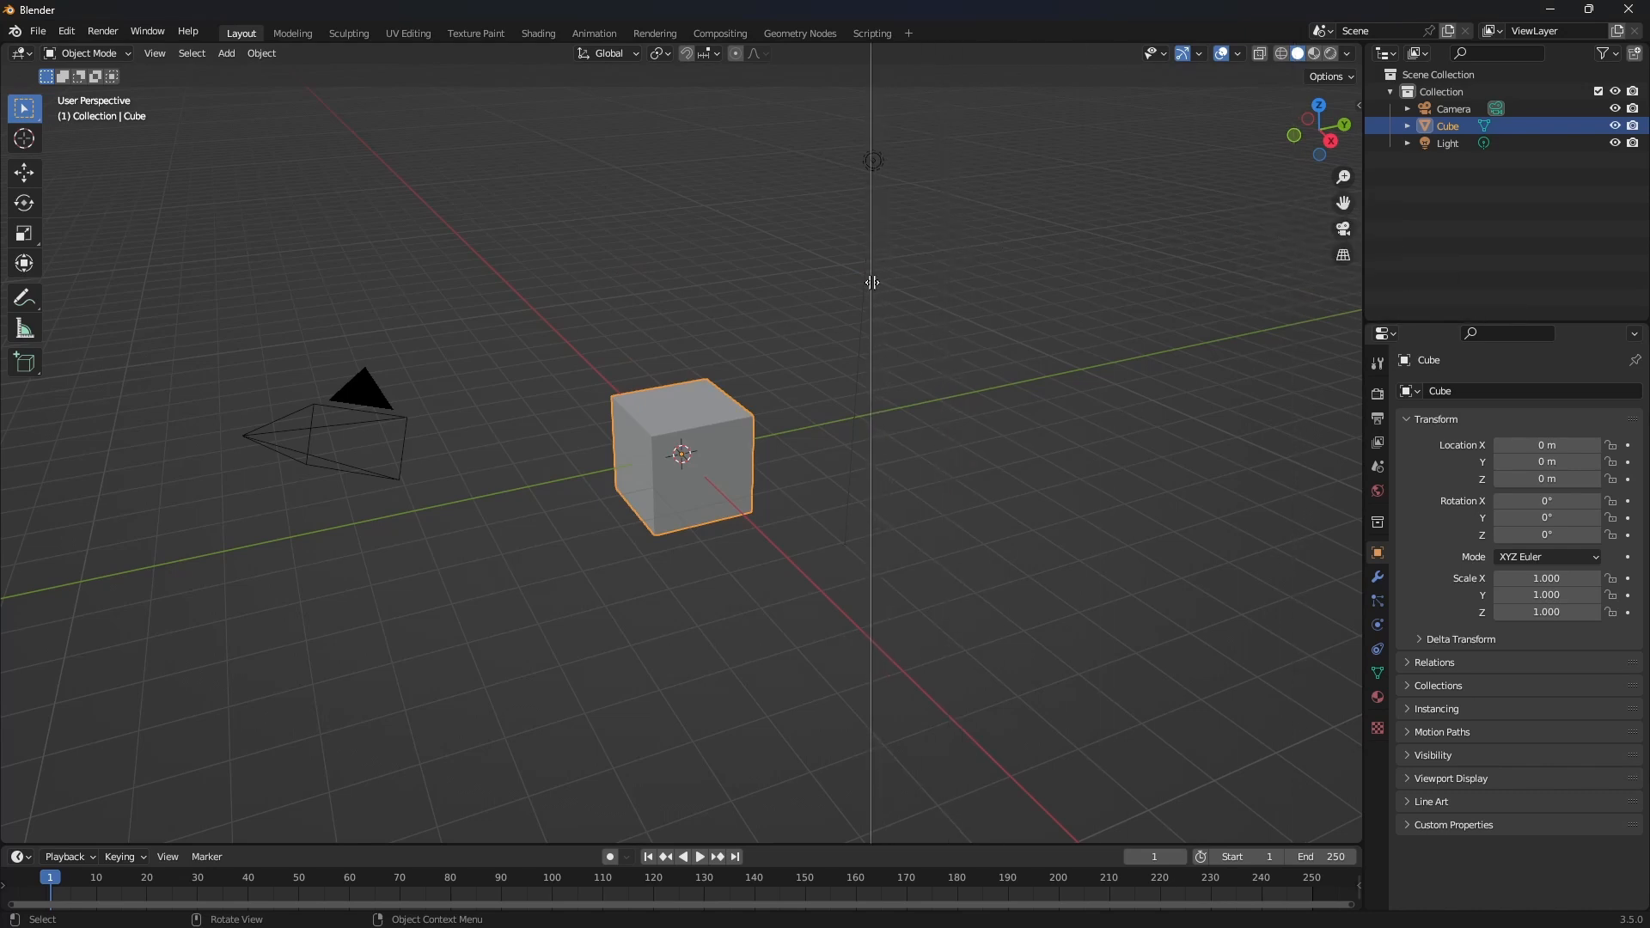
left_click(877, 280)
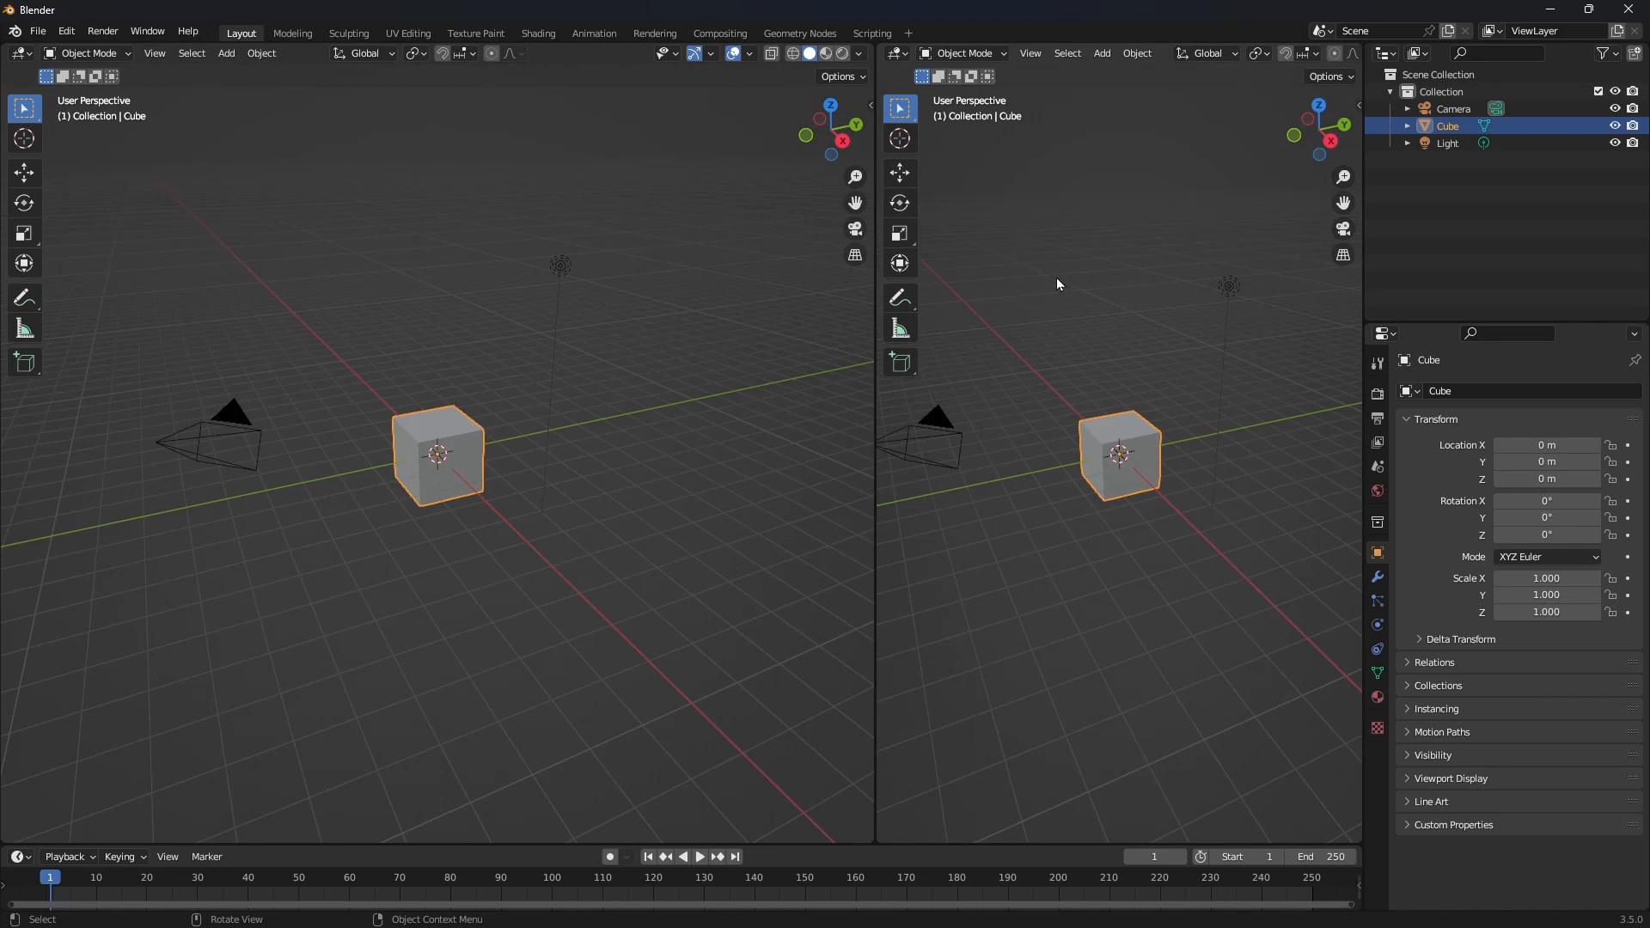
- Turn the second viewport area into a wider Asset Browser and show its Hair catalog with the subcatalogs expanded
middle_click_drag(1114, 361, 1097, 361)
middle_click_drag(679, 378, 593, 406)
left_click(898, 54)
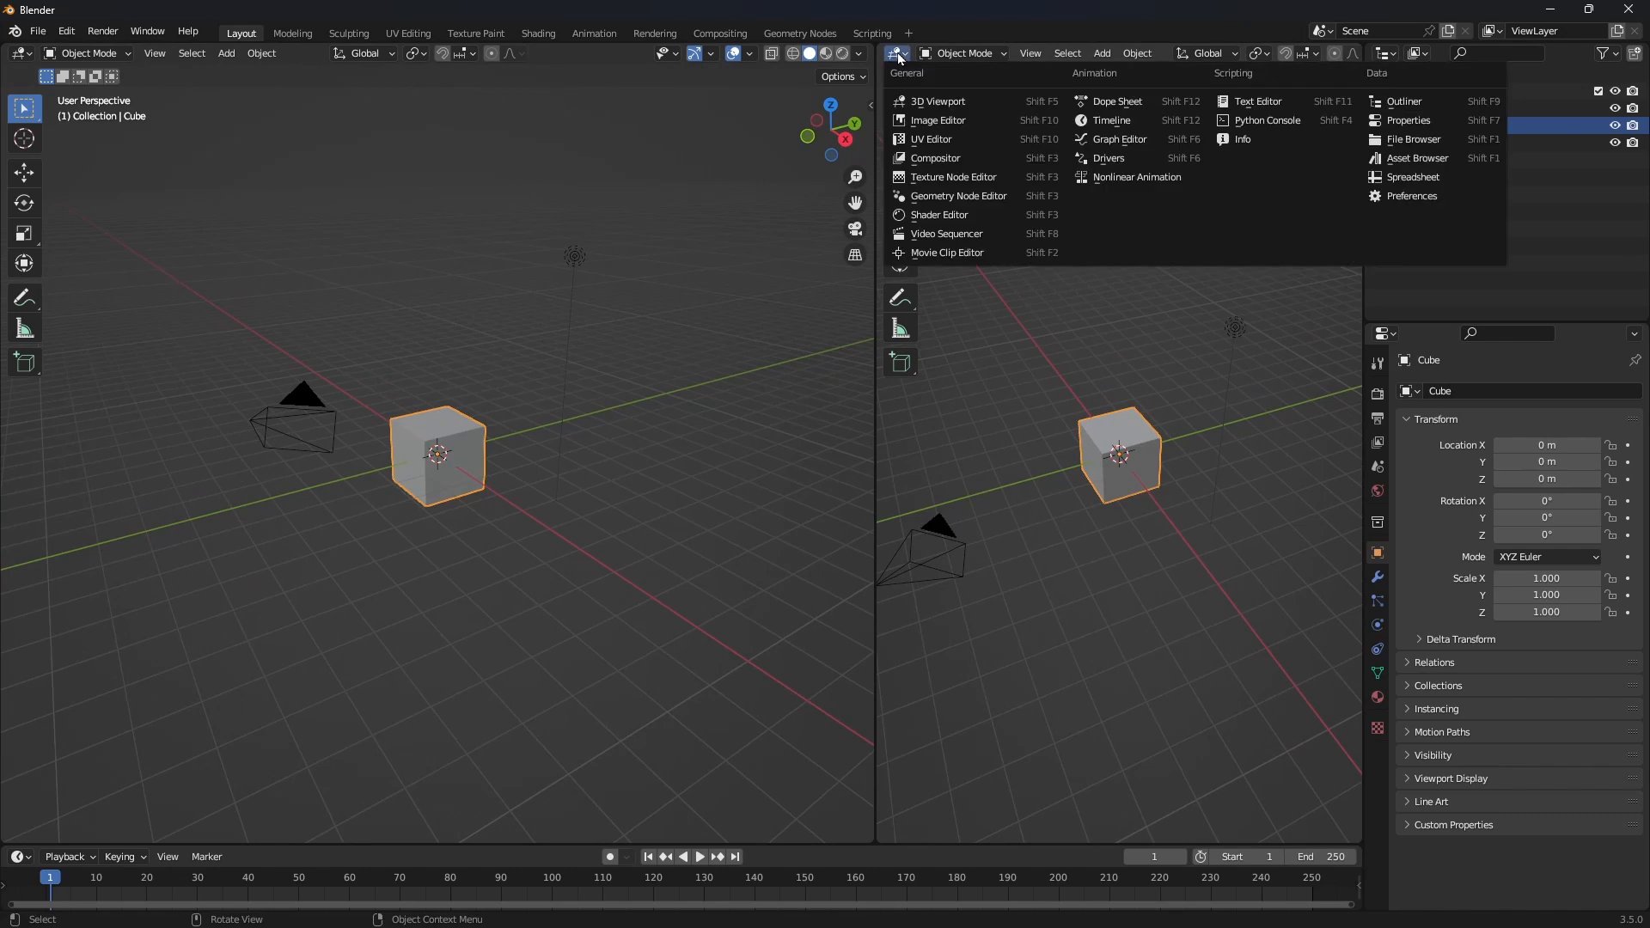
left_click(1418, 160)
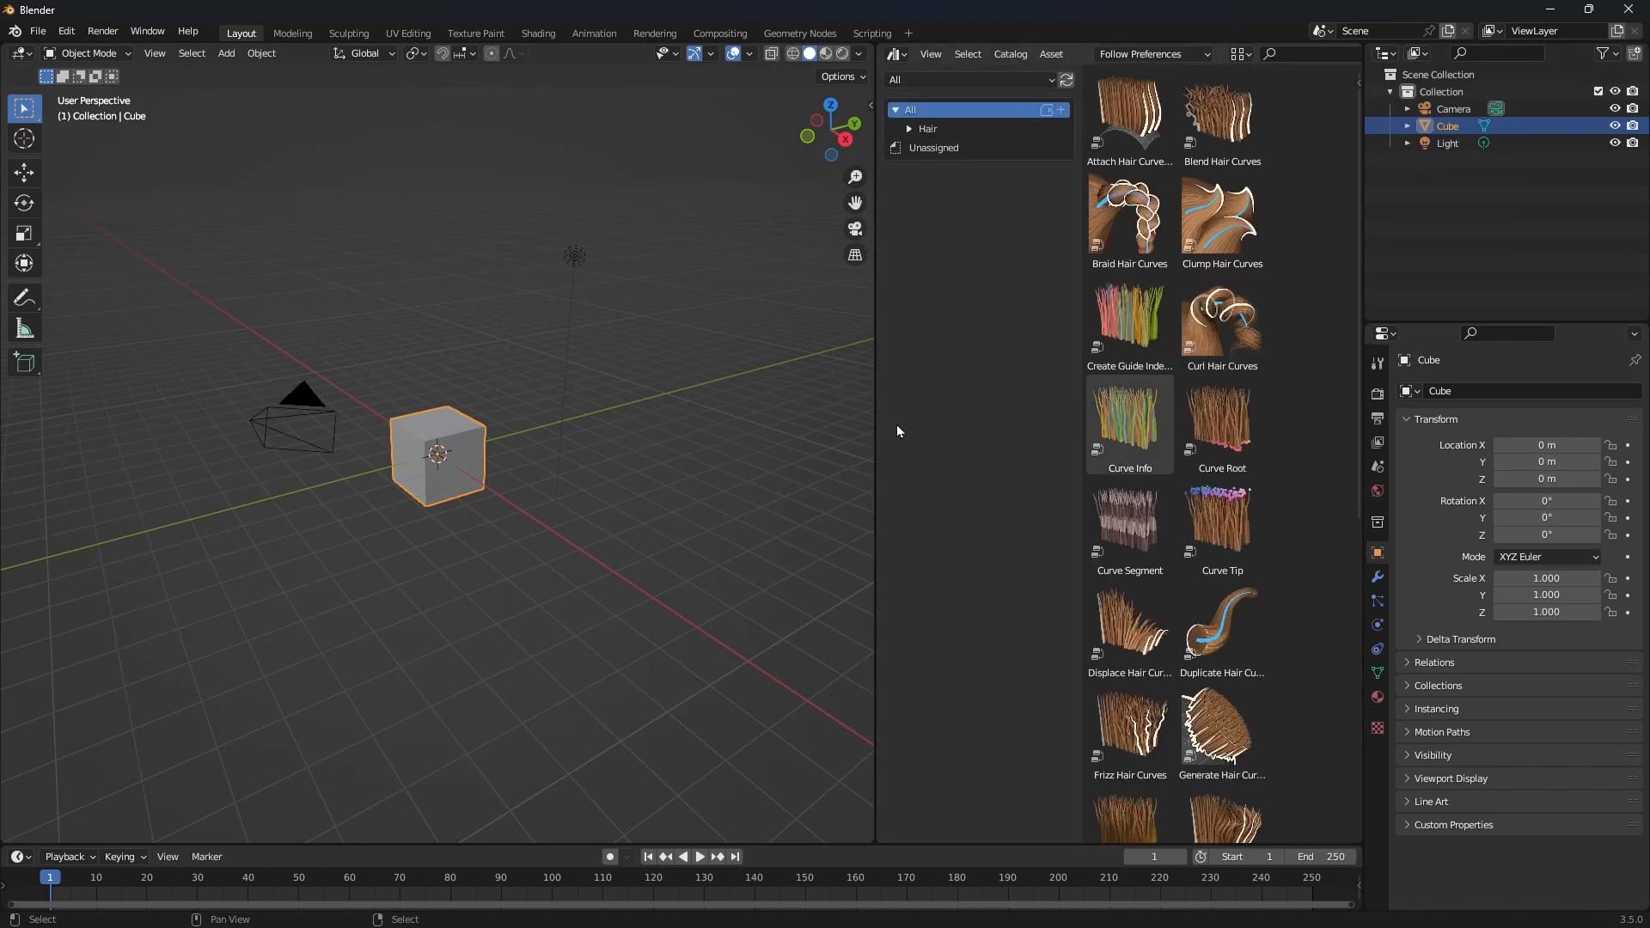
left_click_drag(874, 424, 760, 424)
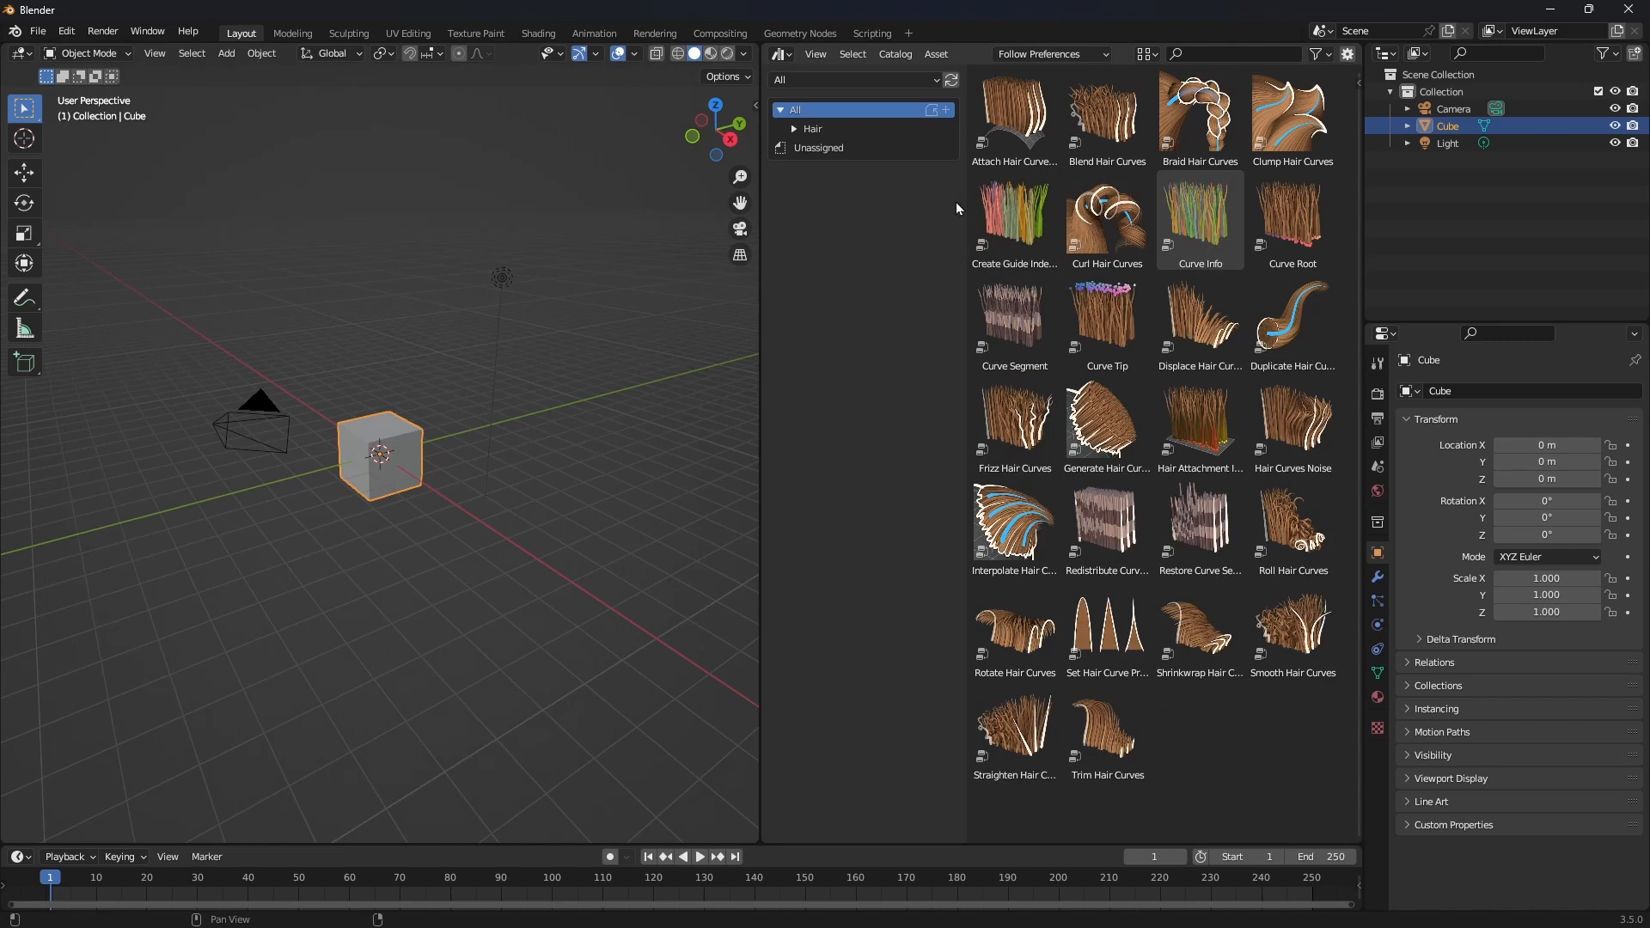
left_click(815, 130)
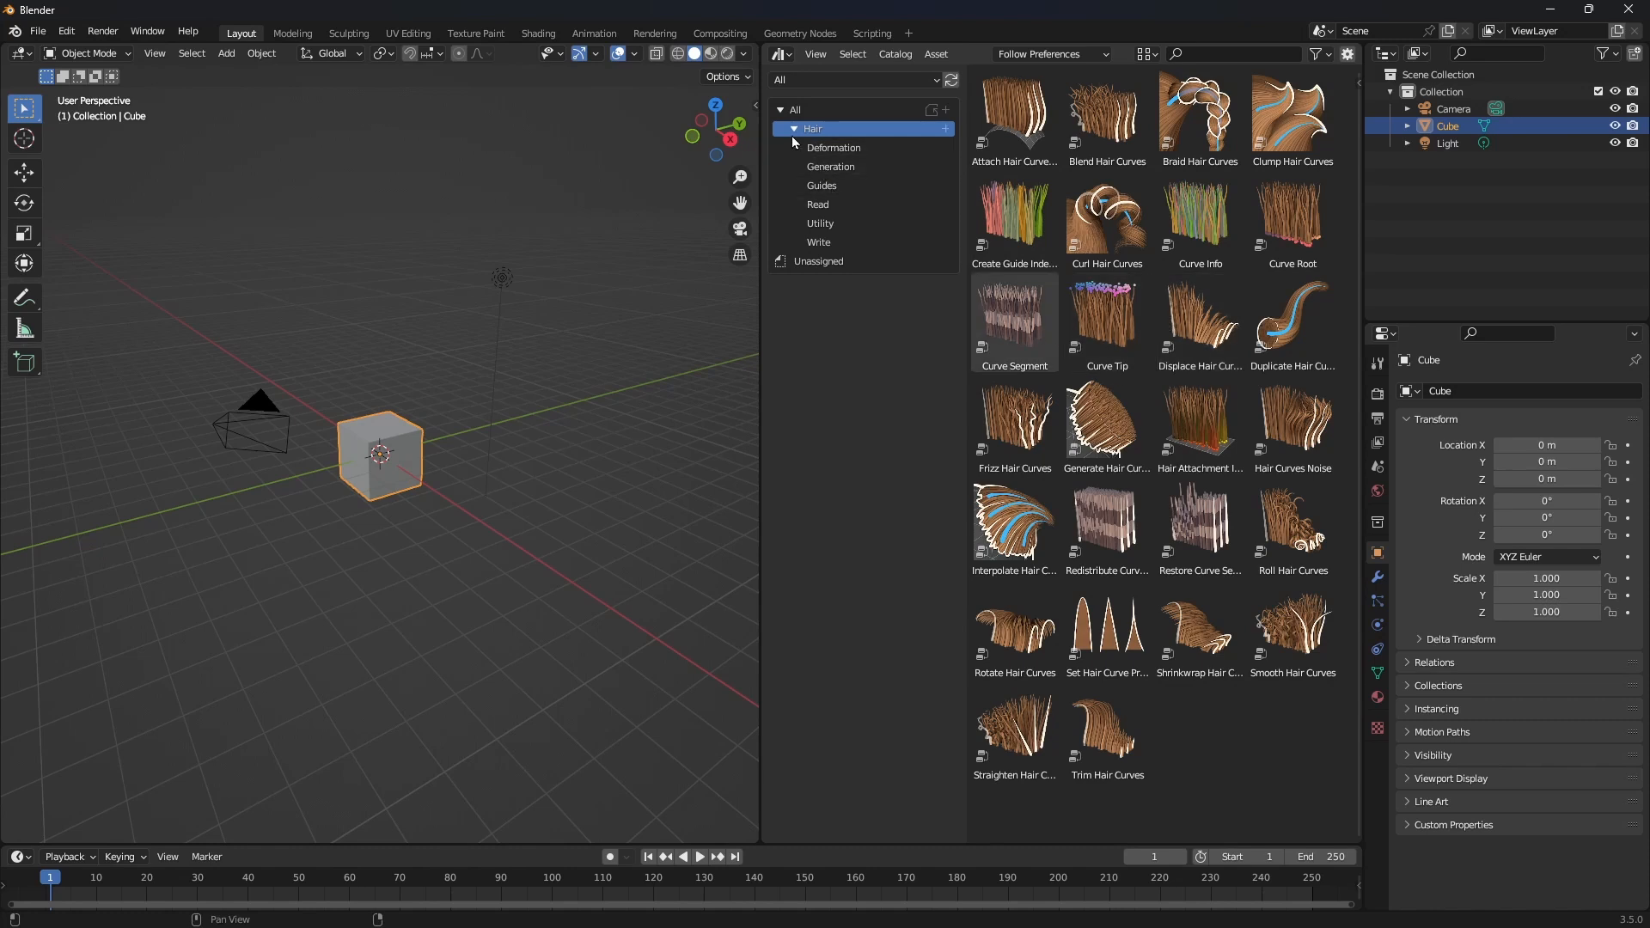
- Collapse the All catalog tree in the Asset Browser and show the Unassigned assets
left_click(781, 111)
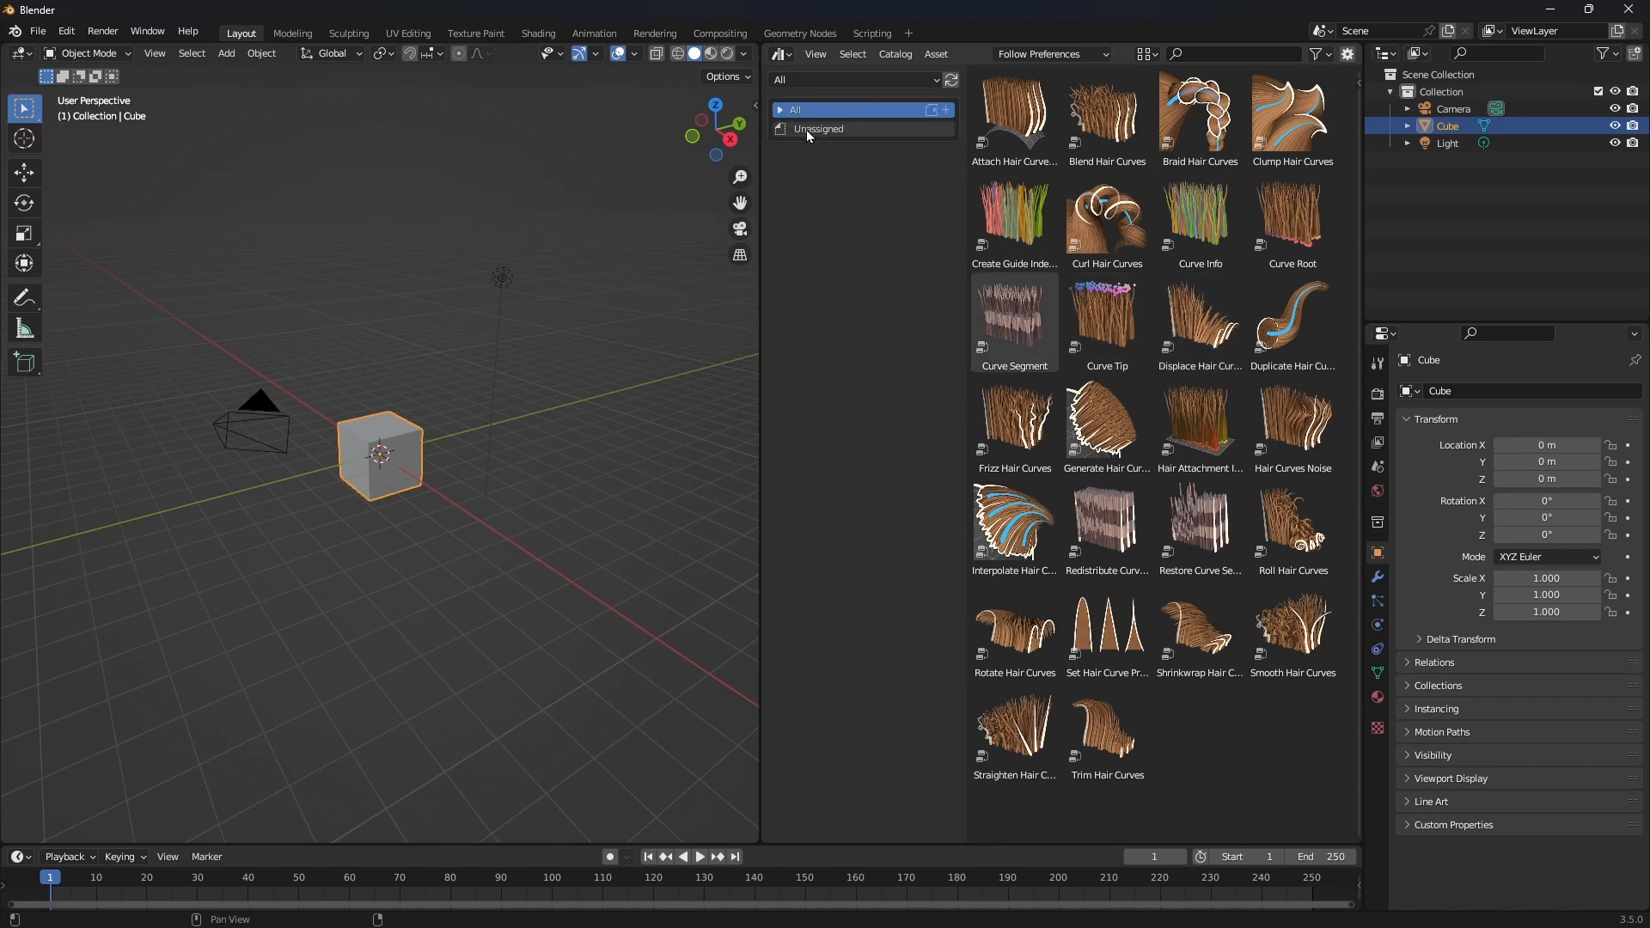
left_click(808, 131)
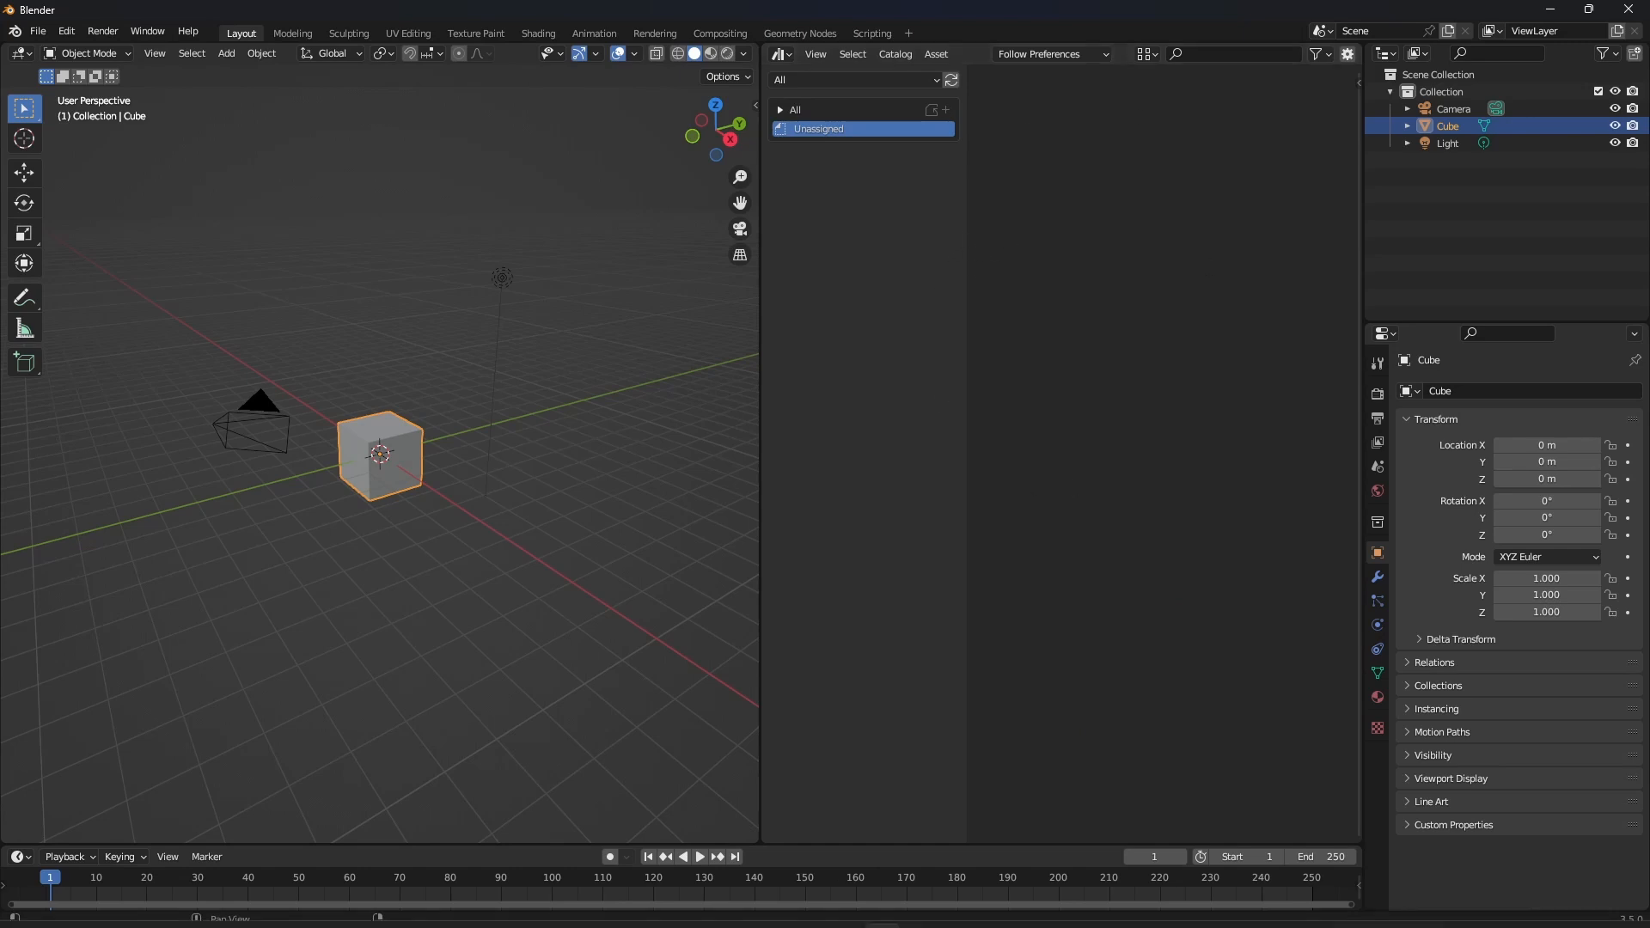
- Bring up the Asset Browser.txt notes in Notepad, examine the first two preparation points, and minimize the notes
mouse_move(995, 907)
left_click(1063, 865)
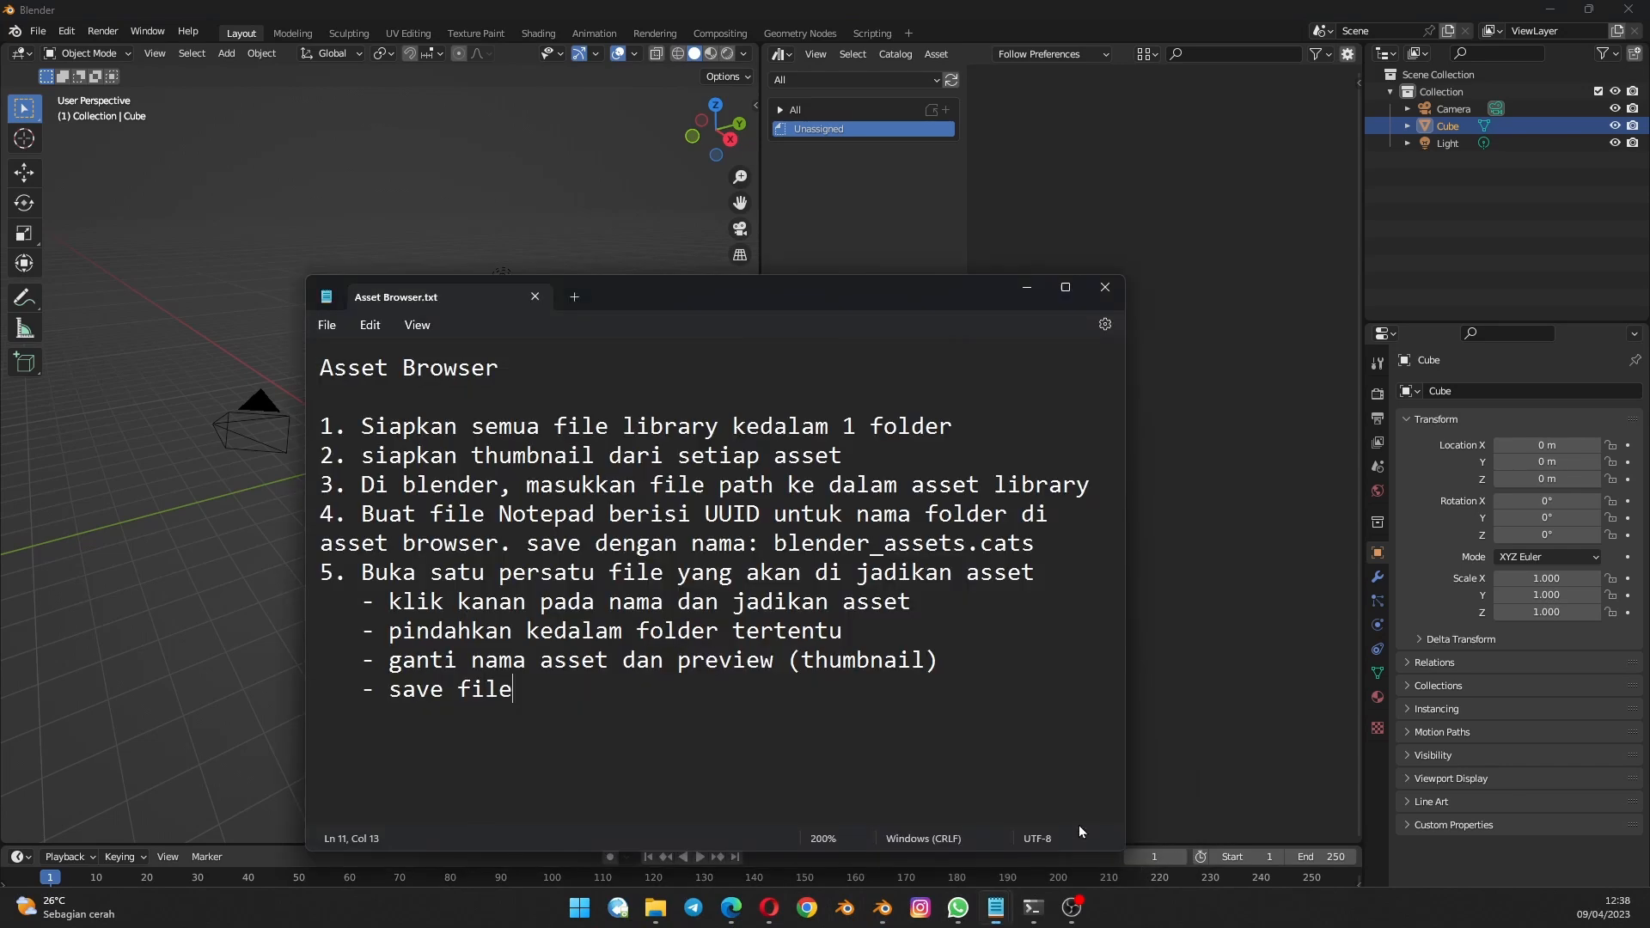
left_click_drag(677, 297, 667, 223)
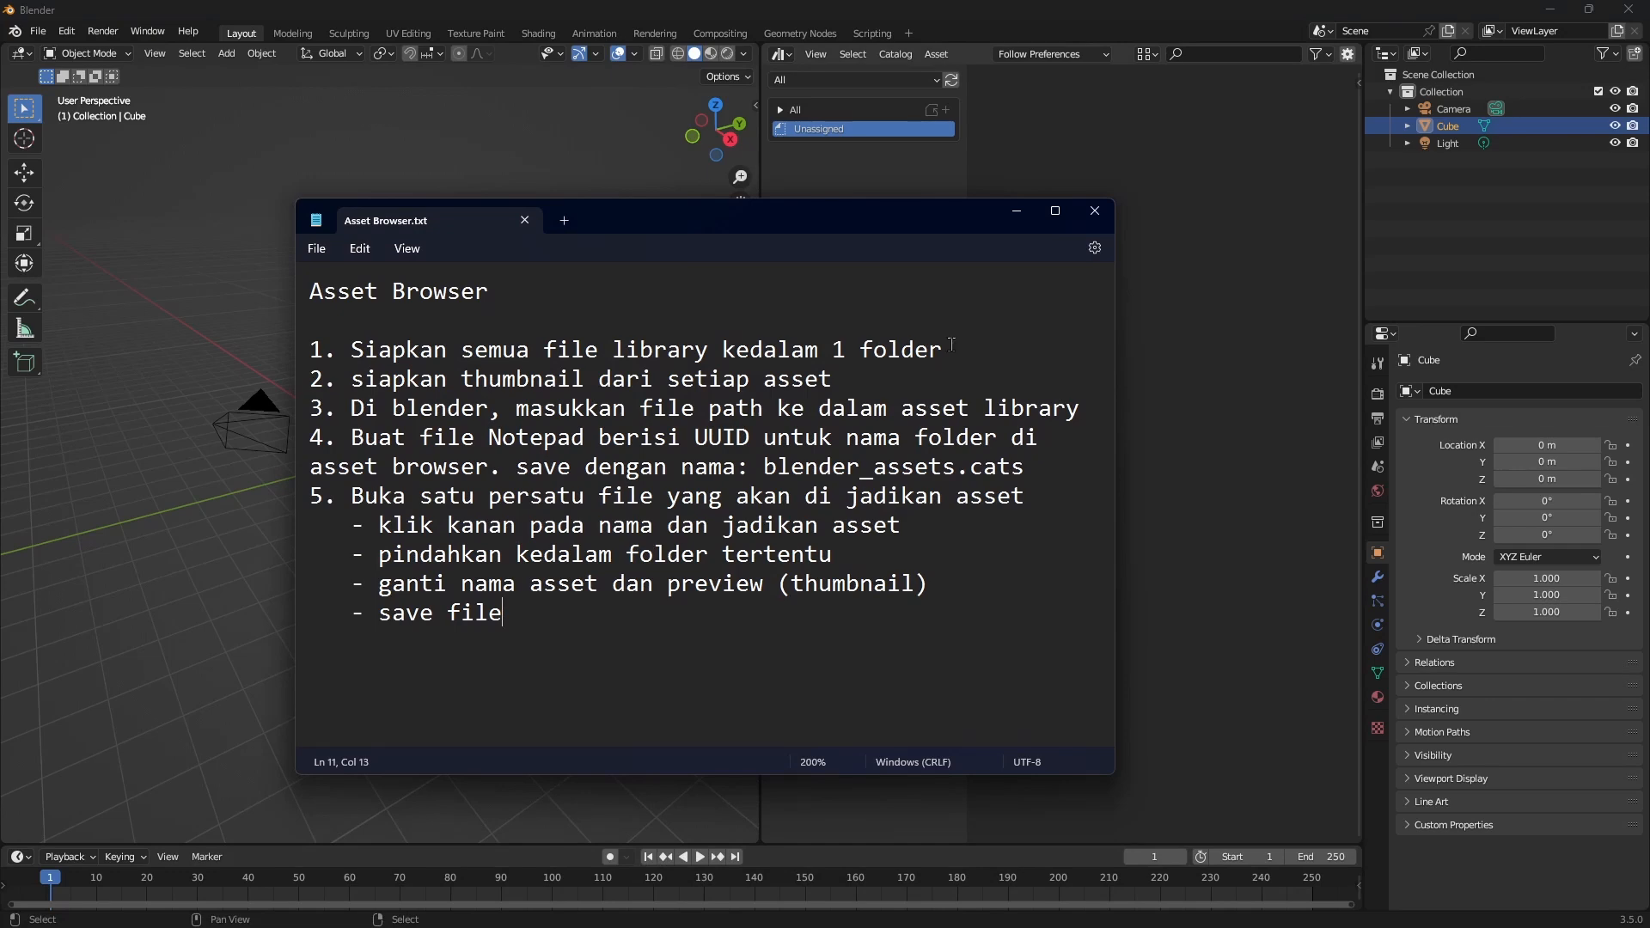
left_click_drag(350, 350, 831, 379)
left_click(998, 318)
left_click(1016, 211)
- Switch to File Explorer and look at kursi gaming2.blend and orang model.blend in the Blender 3 asset folder
key("alt+Tab")
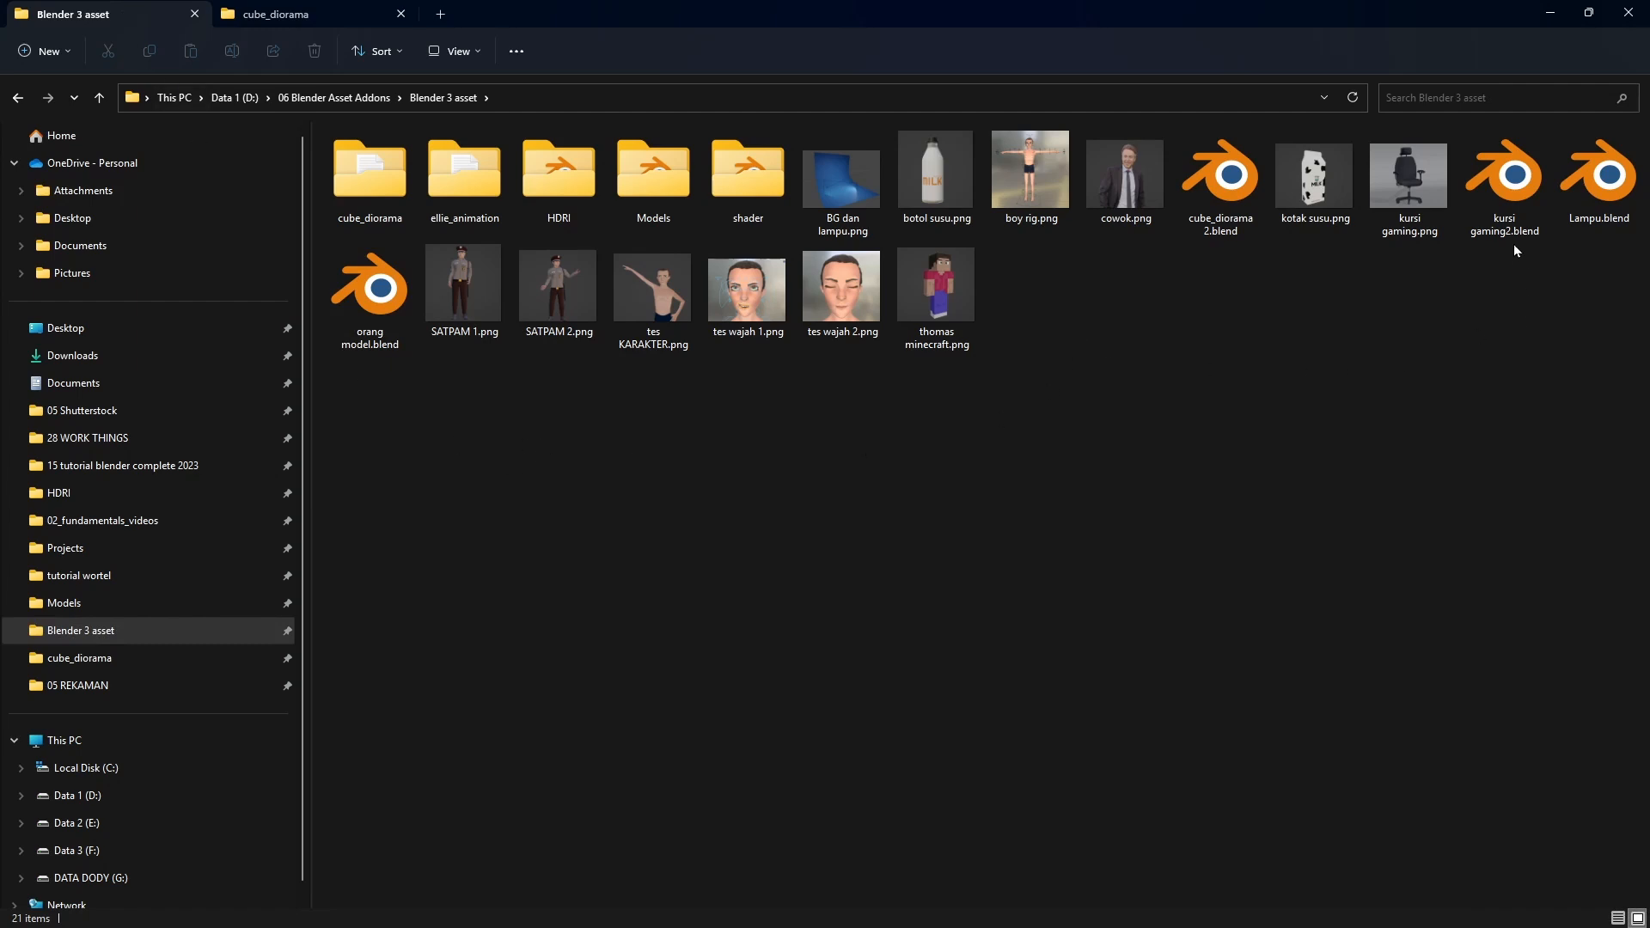
mouse_move(1514, 203)
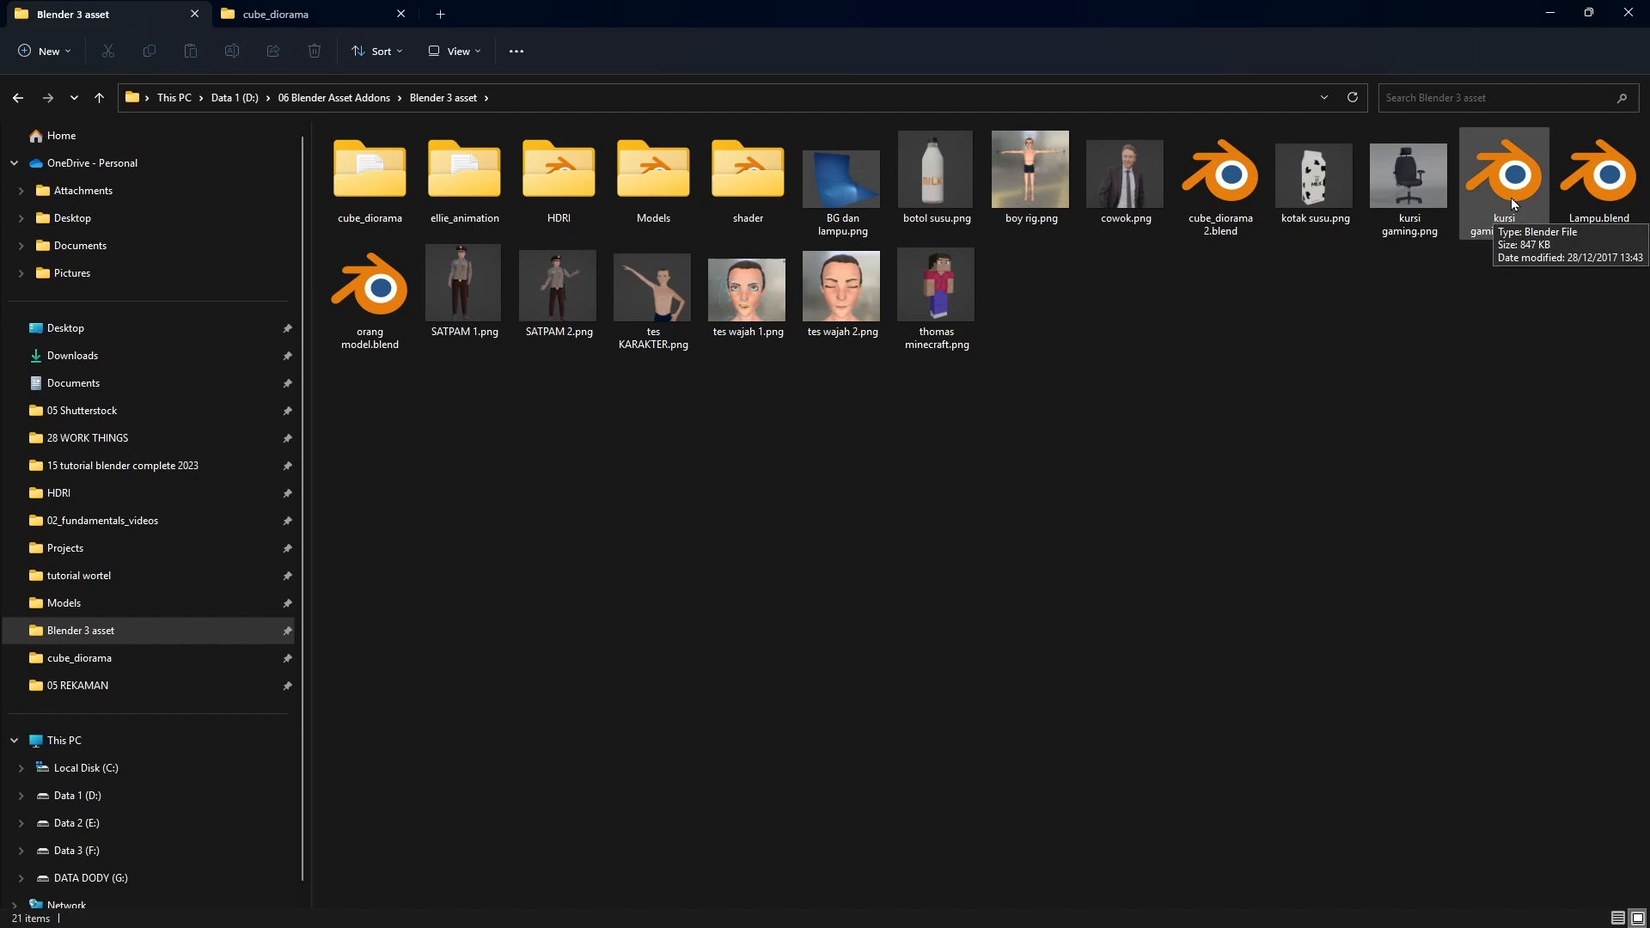
left_click(1512, 157)
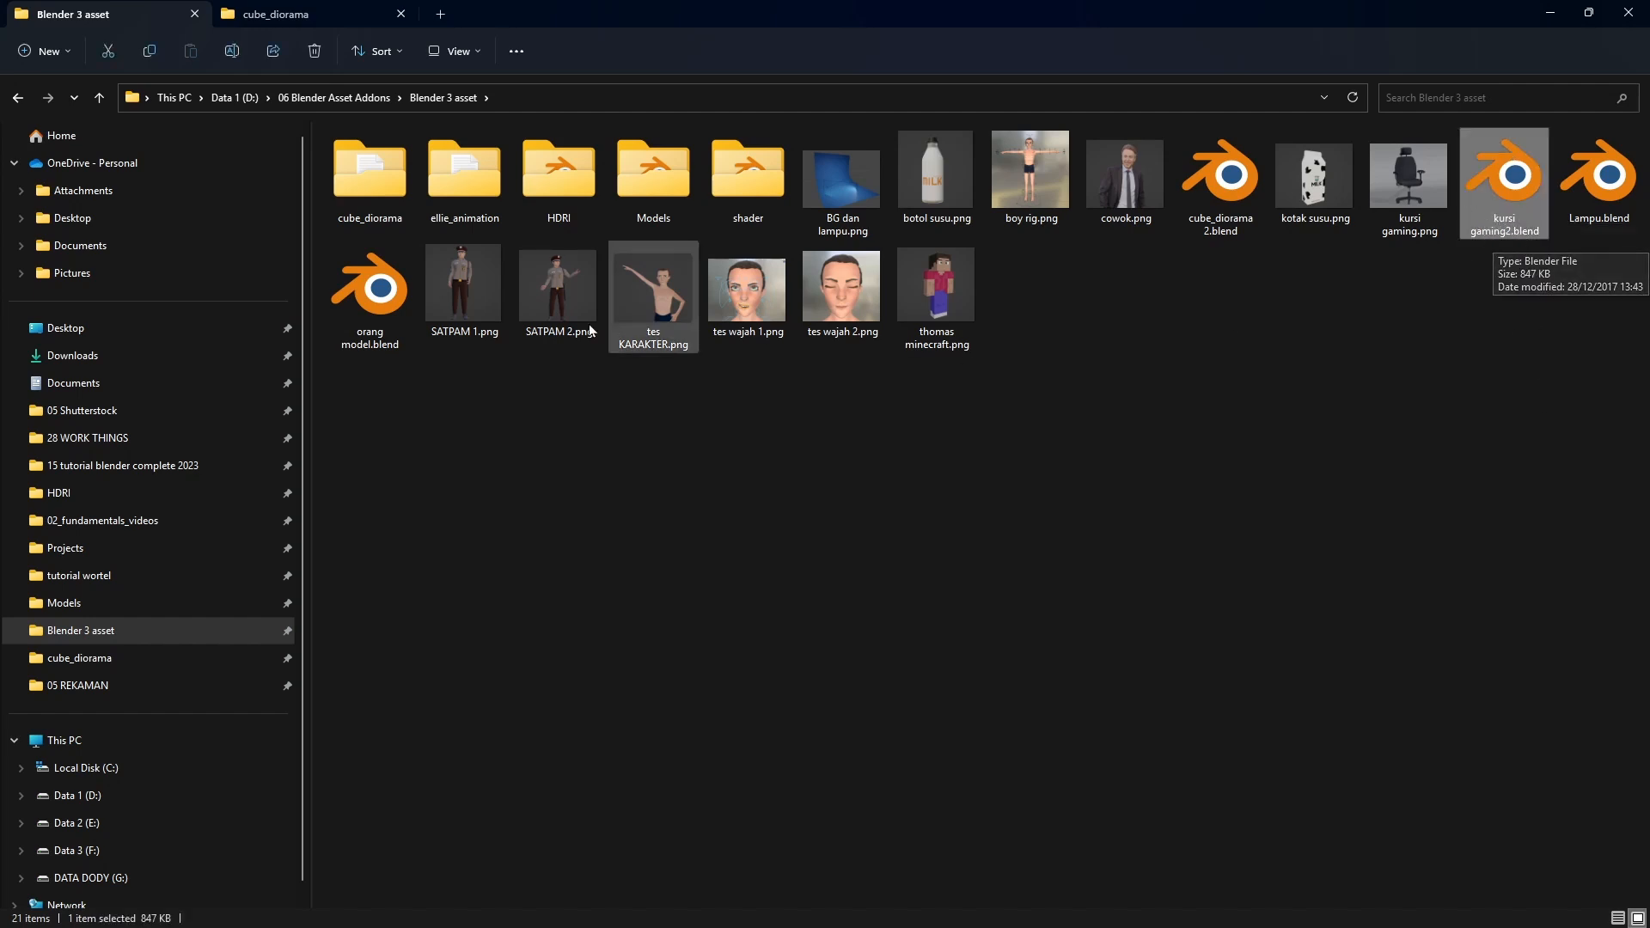
left_click(391, 310)
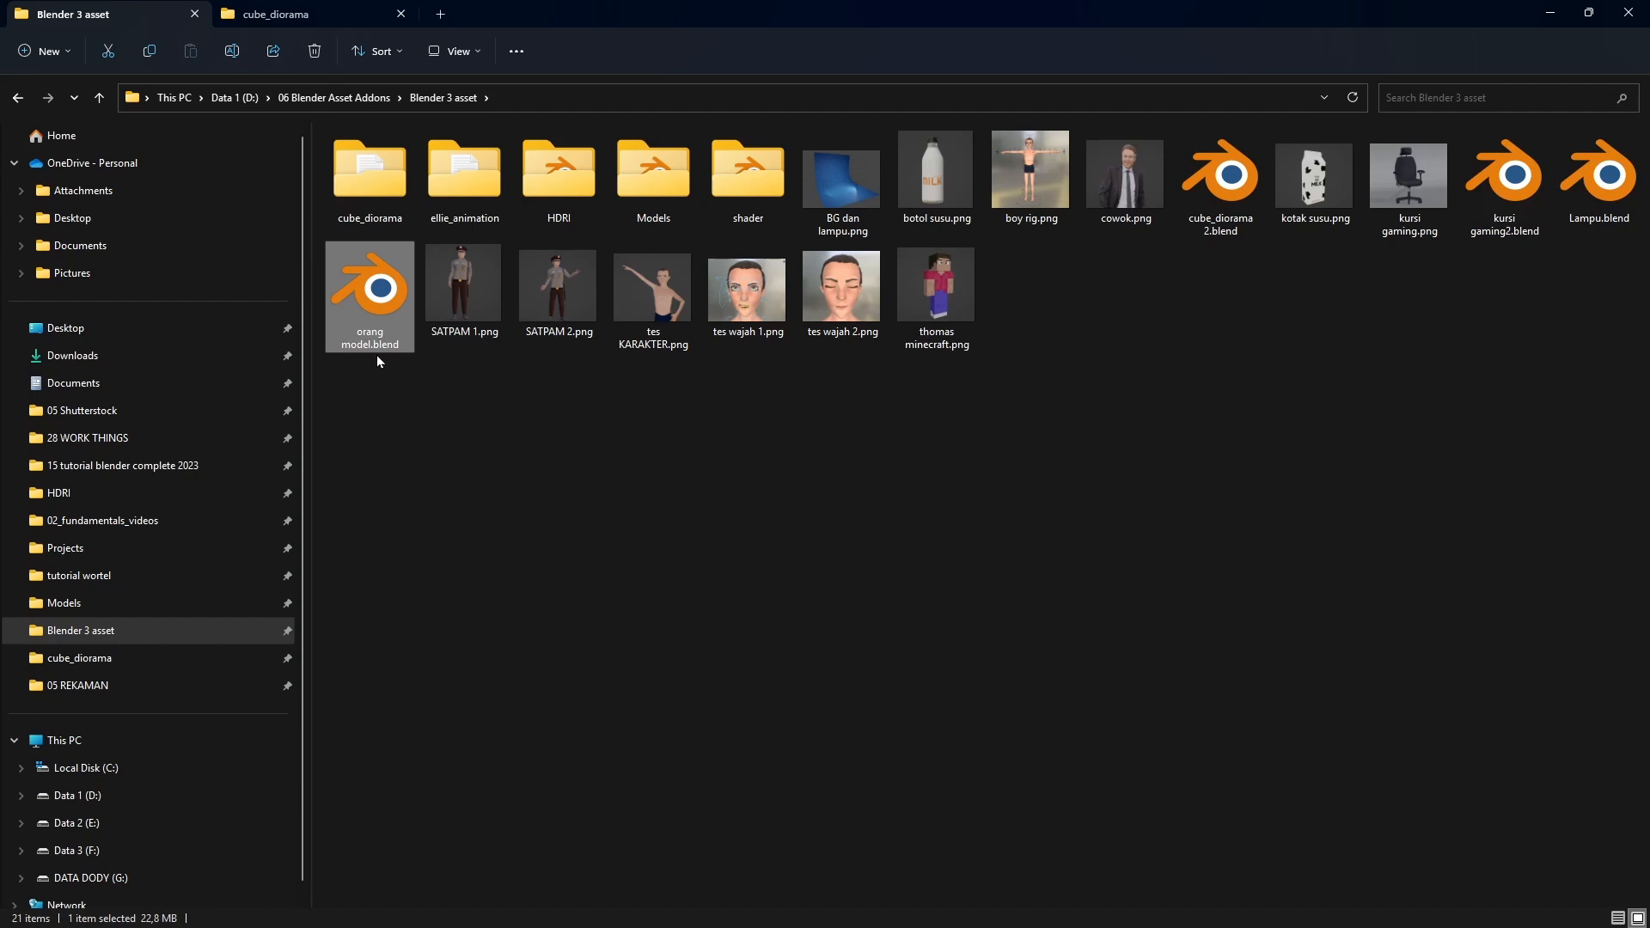
left_click(422, 409)
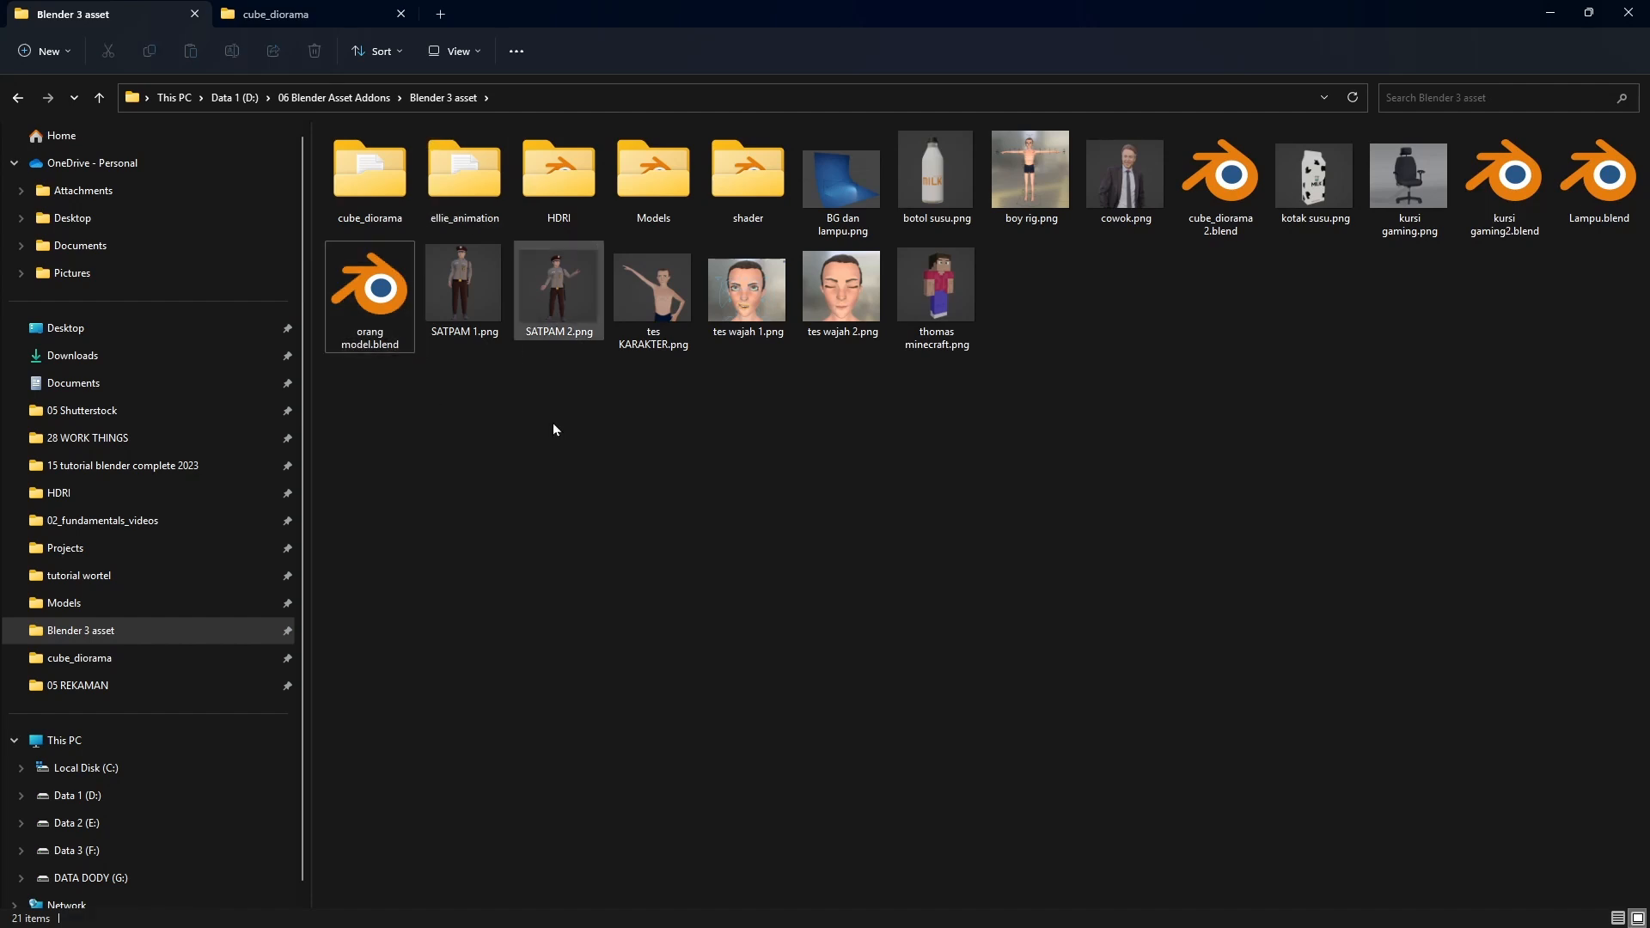
- Create a new folder named Asset Dody inside the Blender 3 asset folder
left_click(45, 54)
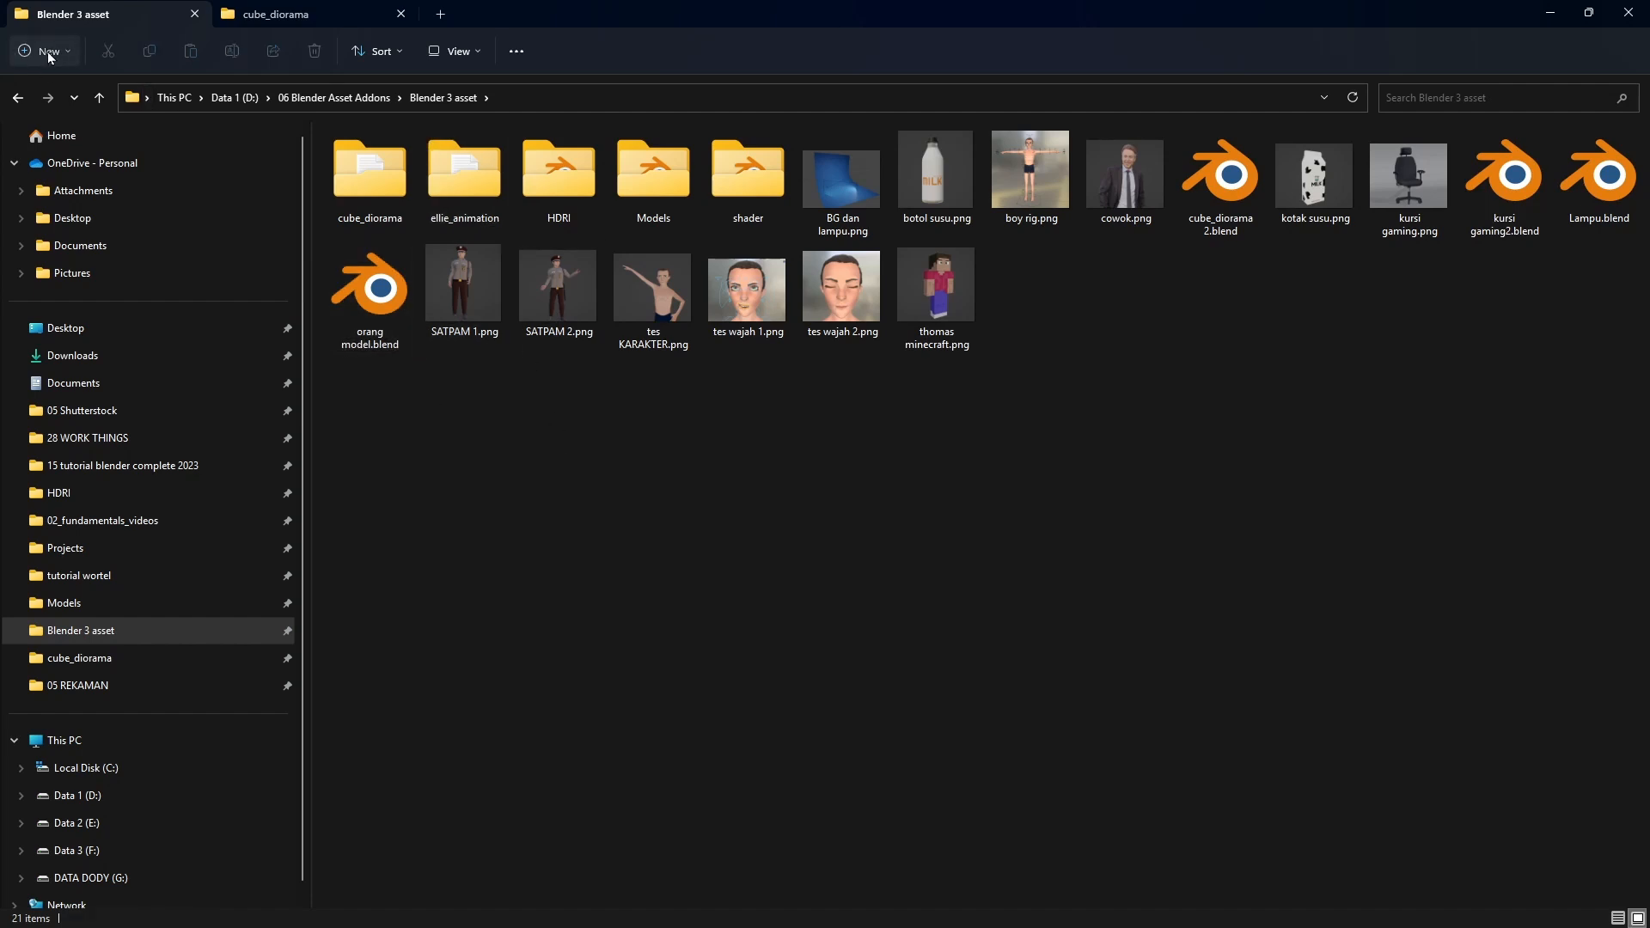
left_click(53, 92)
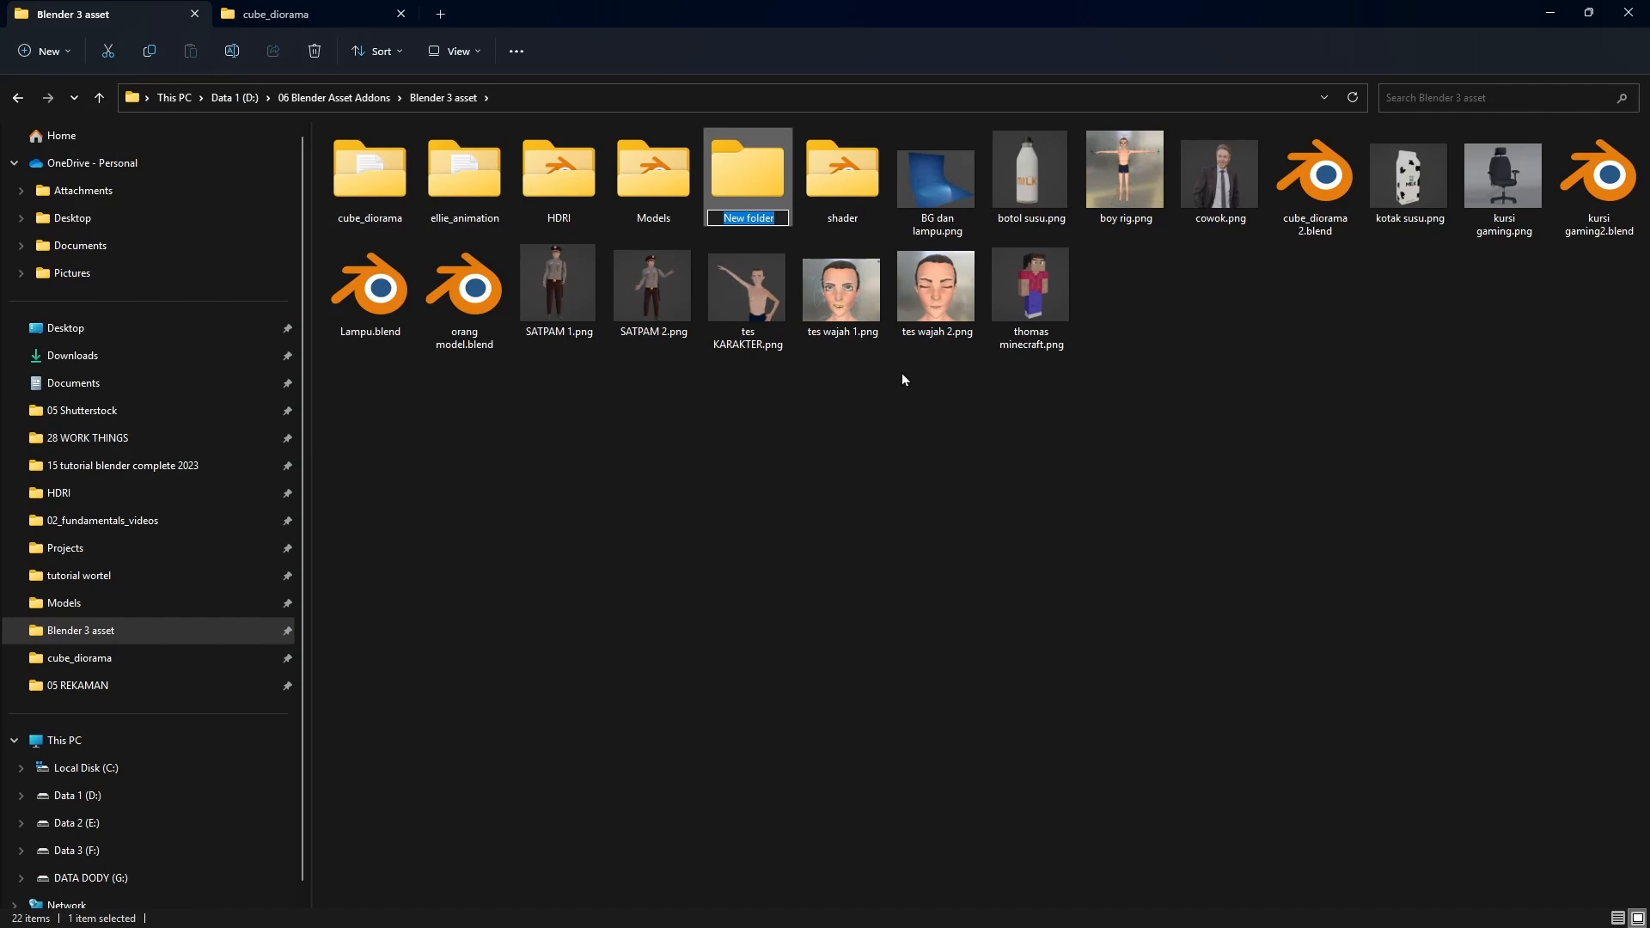
type("Asset Dody")
key("Return")
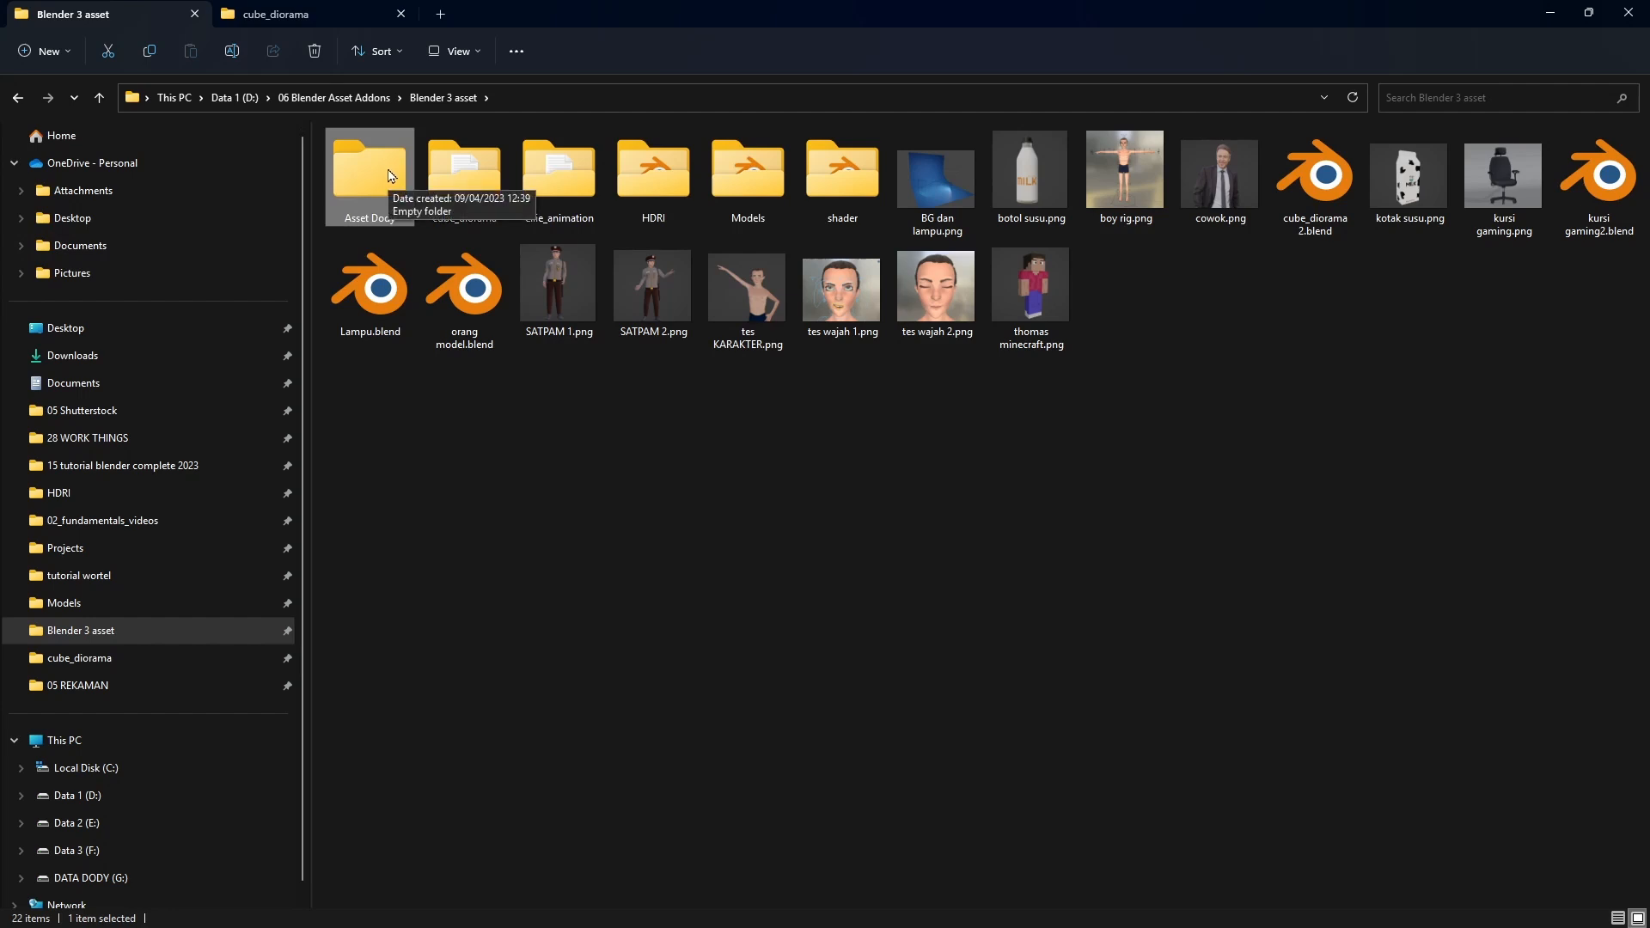
left_click(429, 404)
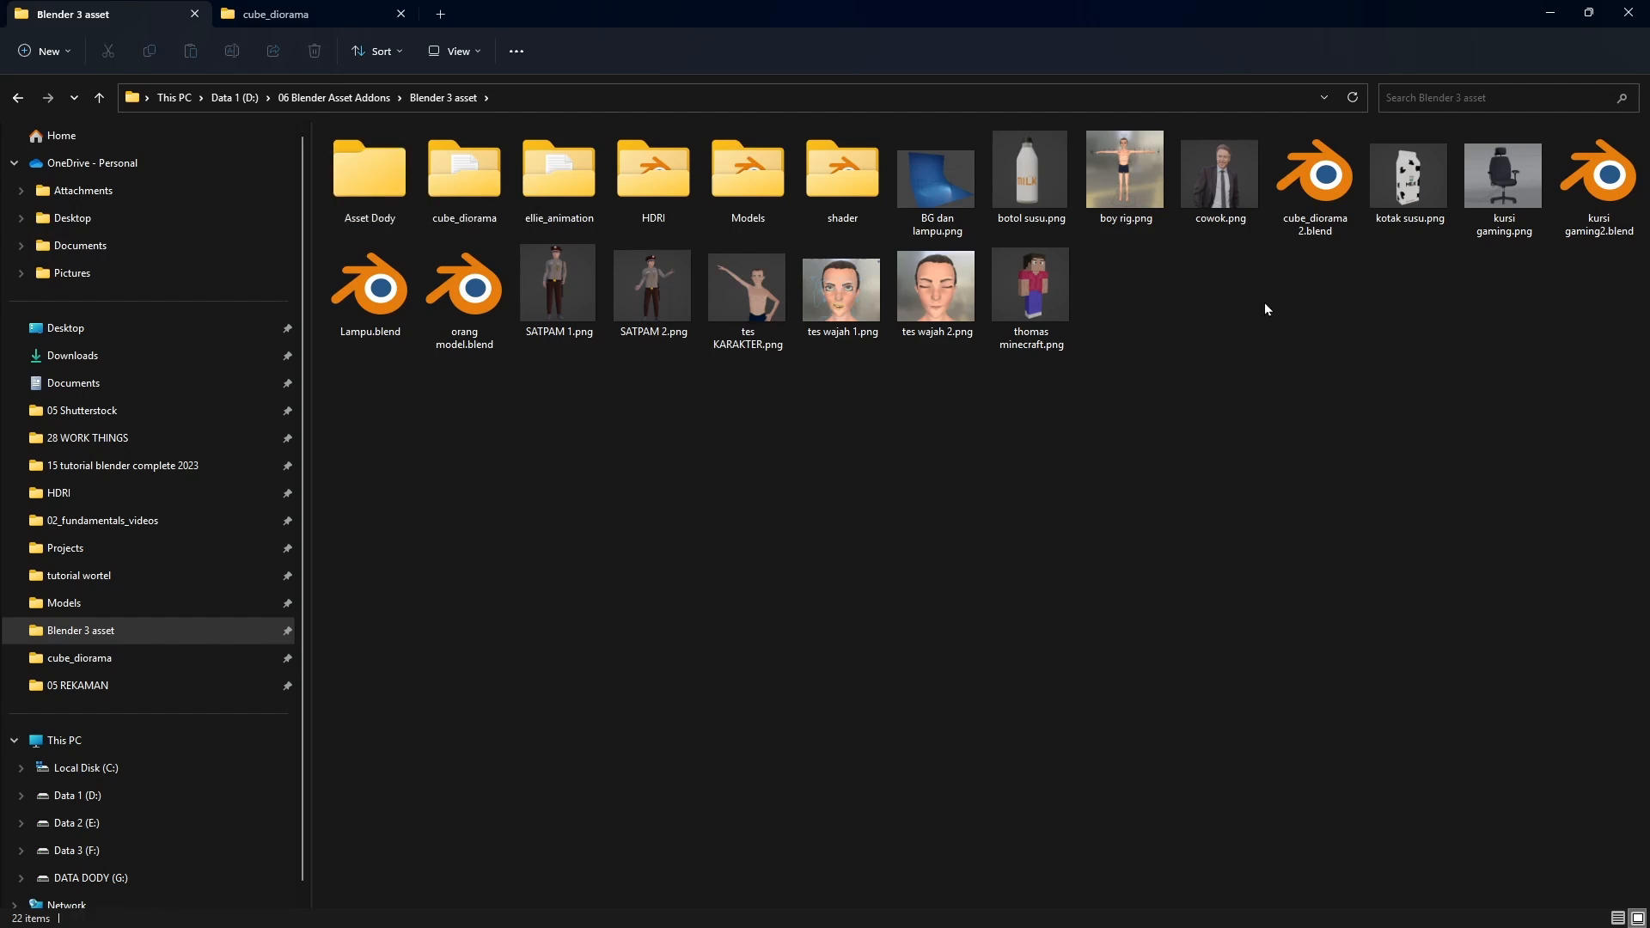
- Move kursi gaming2.blend and orang model.blend into the Asset Dody folder, check its contents, and return to Blender 3 asset
left_click(1602, 207)
left_click(387, 305, "ctrl")
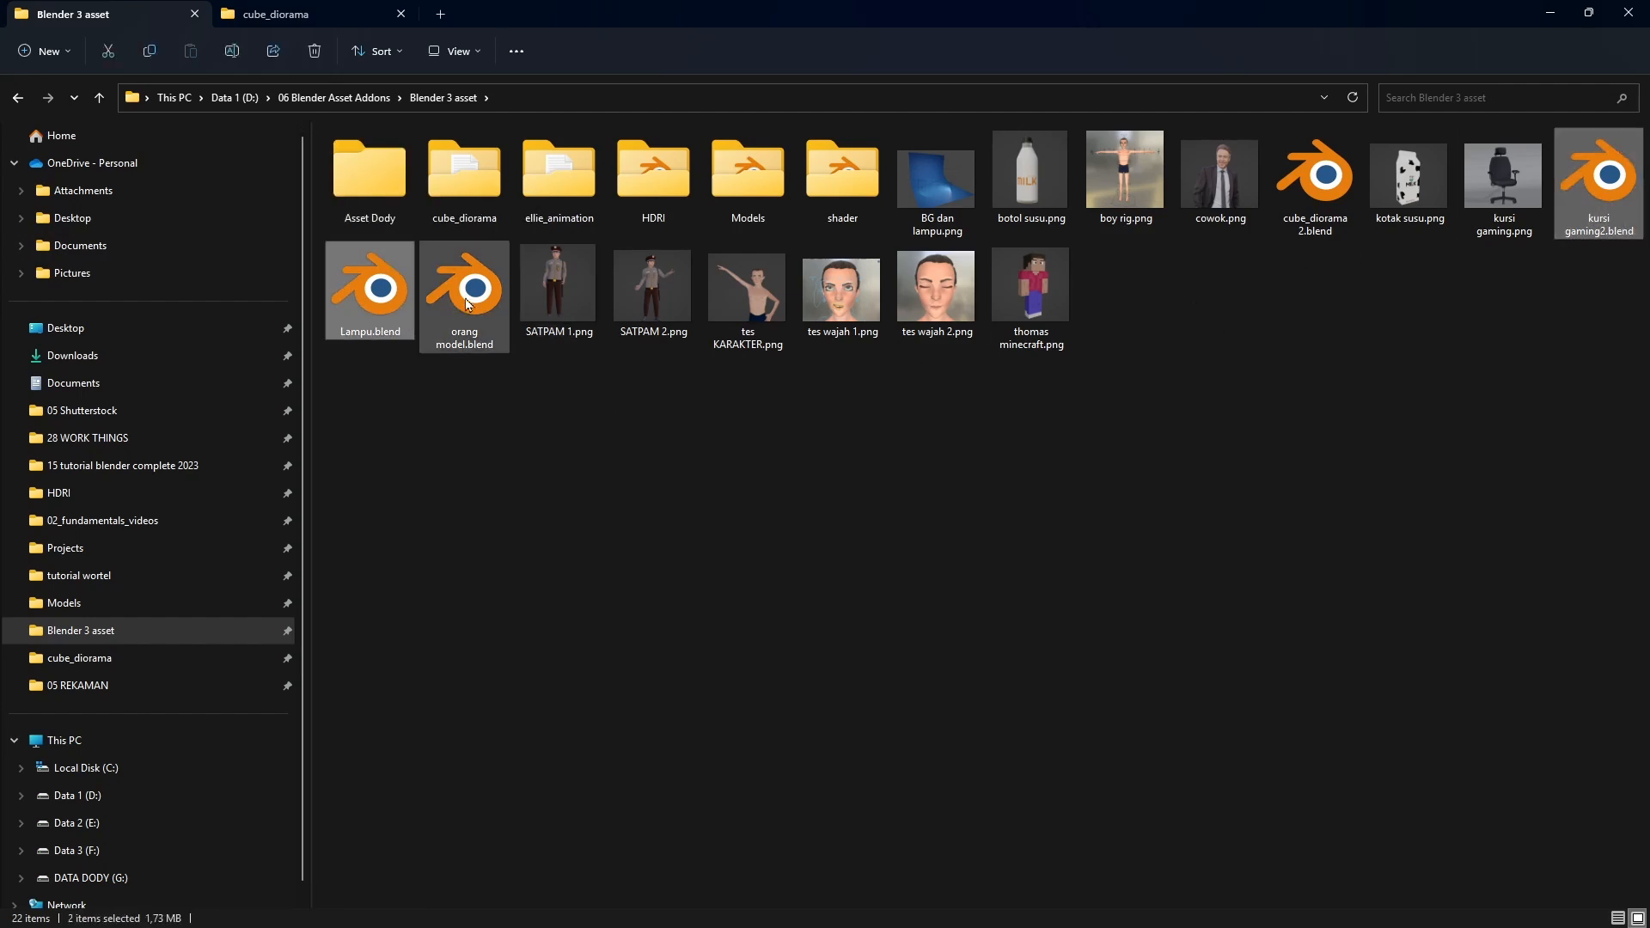
left_click(476, 307, "ctrl")
left_click(376, 307, "ctrl")
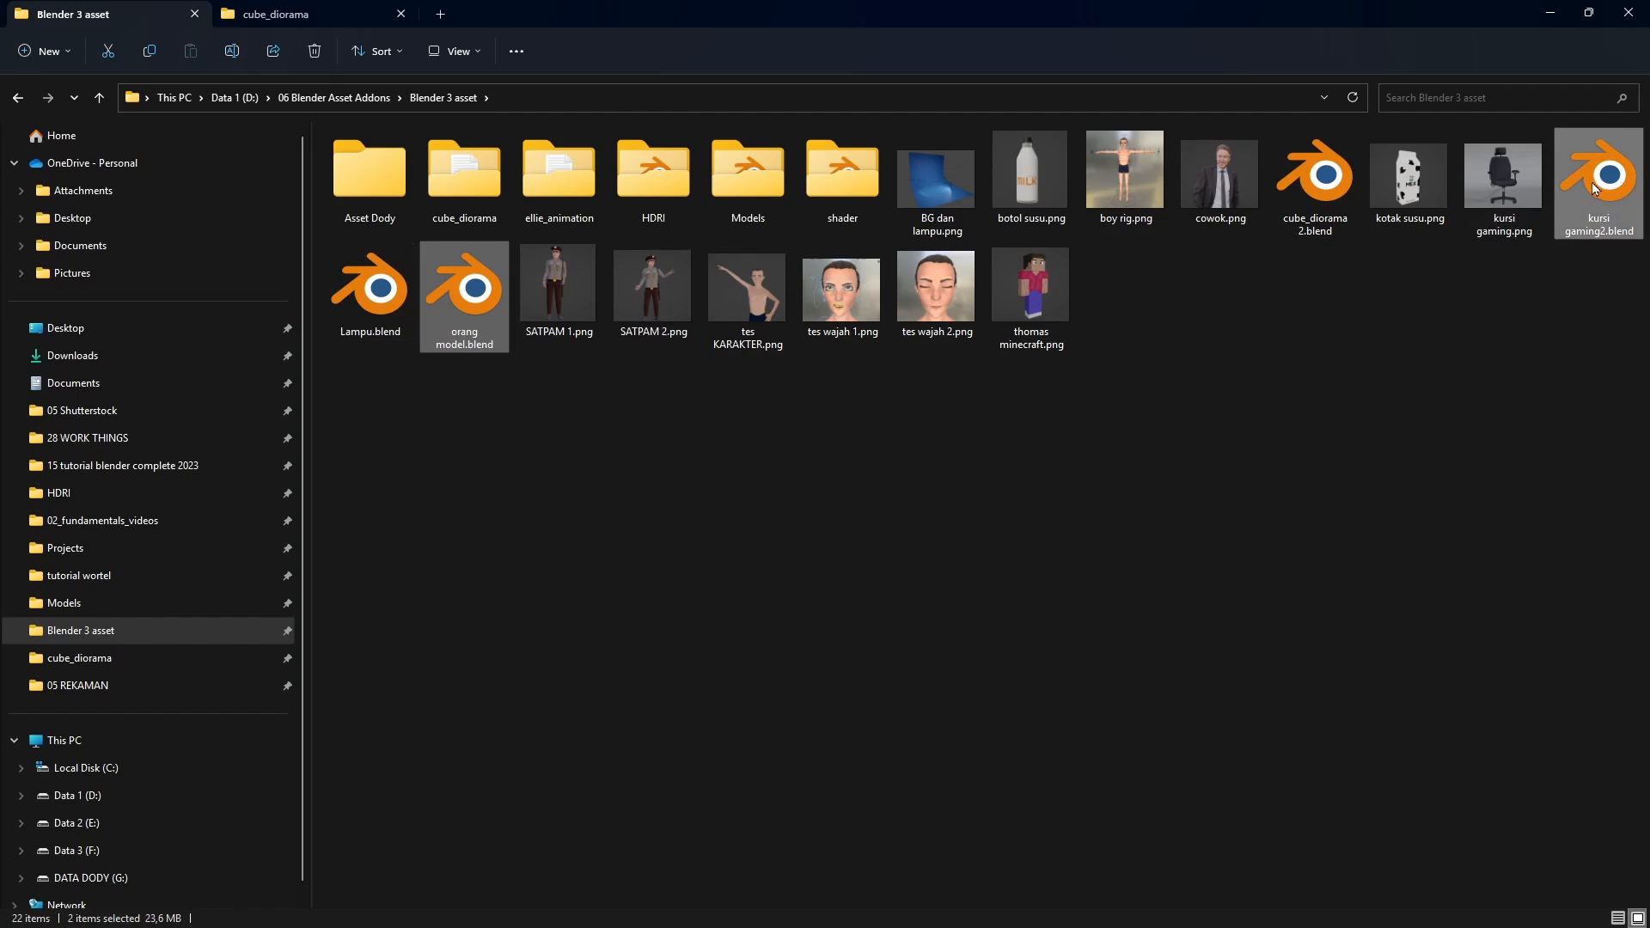
left_click_drag(1593, 183, 372, 206)
double_click(372, 188)
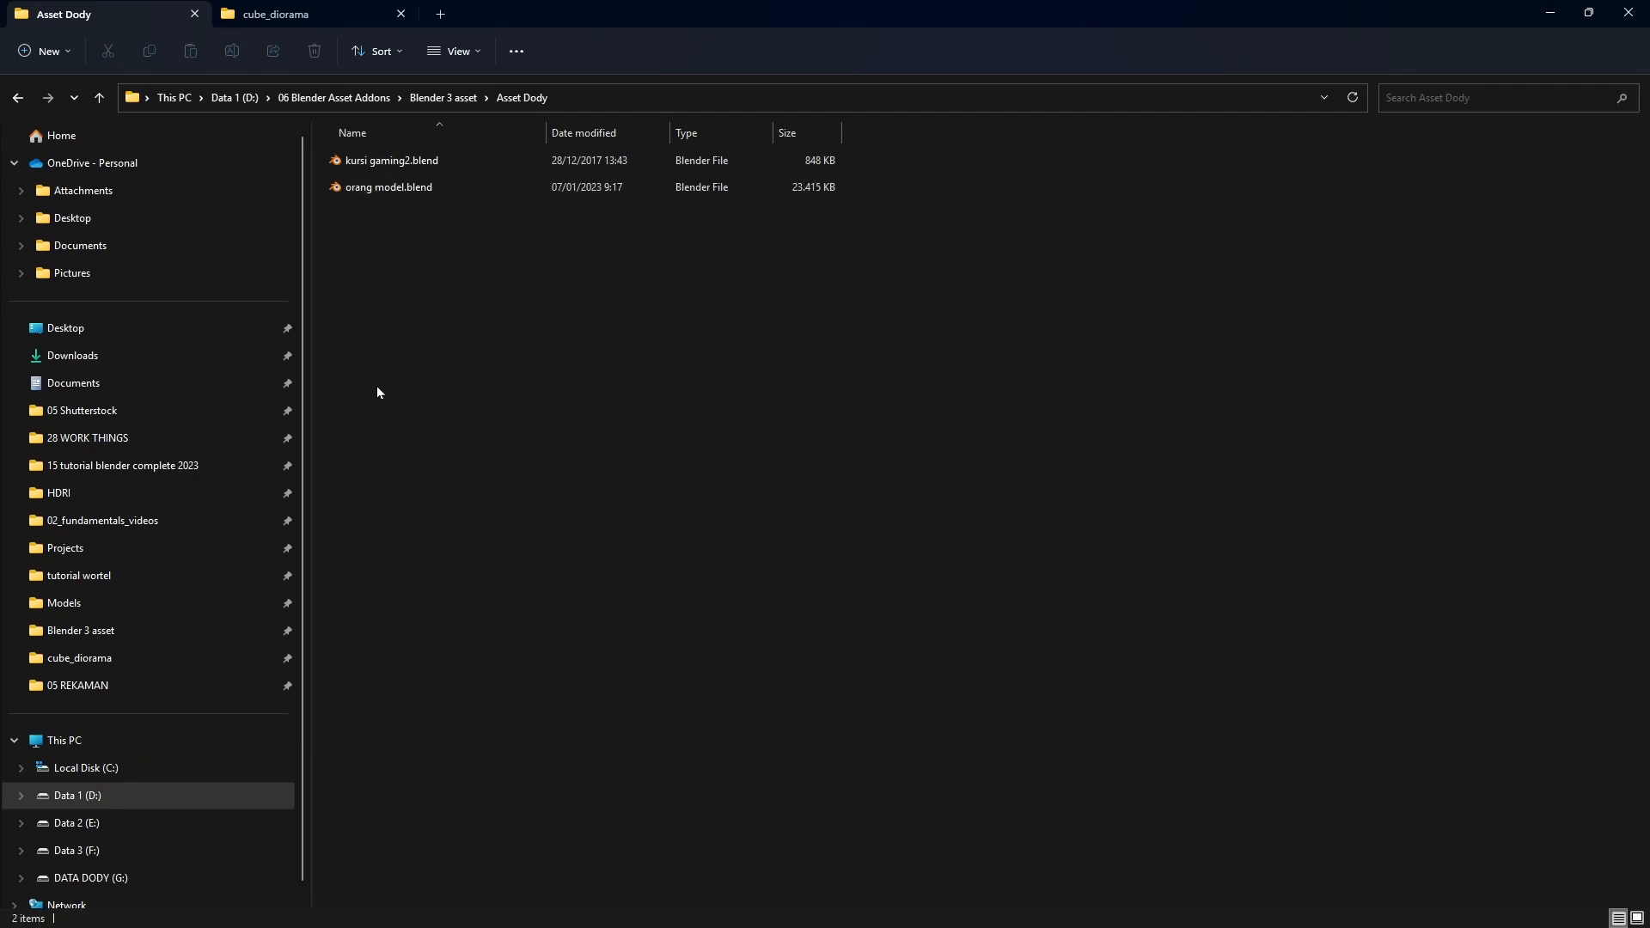
left_click(456, 98)
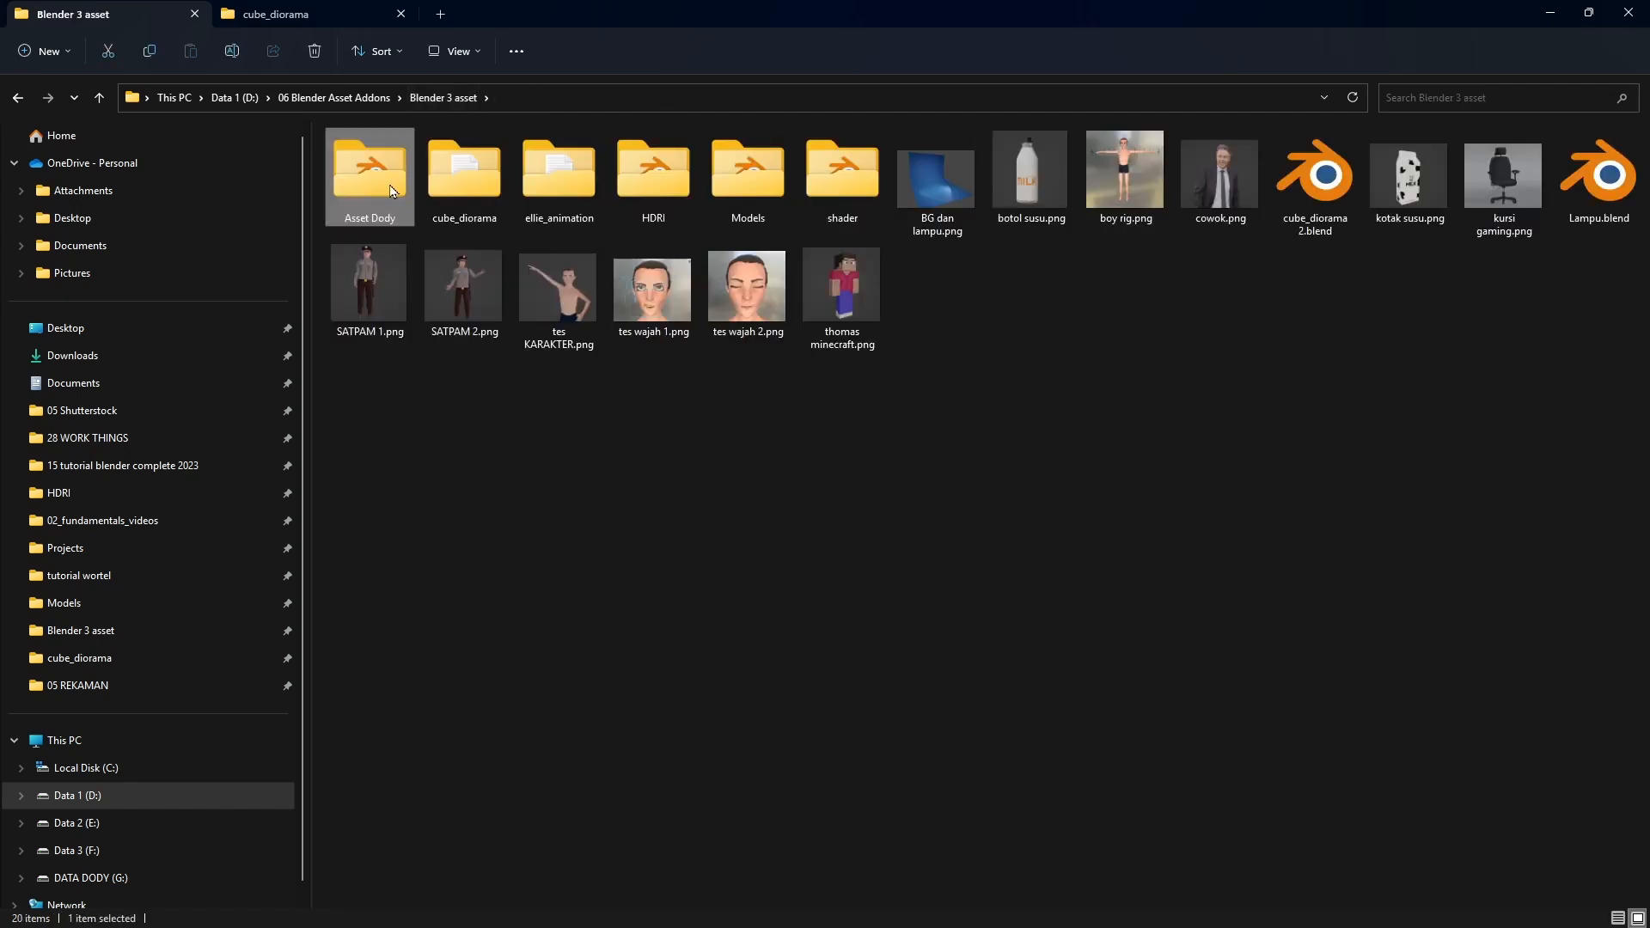
left_click(875, 452)
- Switch to the Notepad notes, examine the point about preparing a thumbnail for each asset, and return to the folder
key("alt+Tab")
left_click_drag(353, 379, 849, 373)
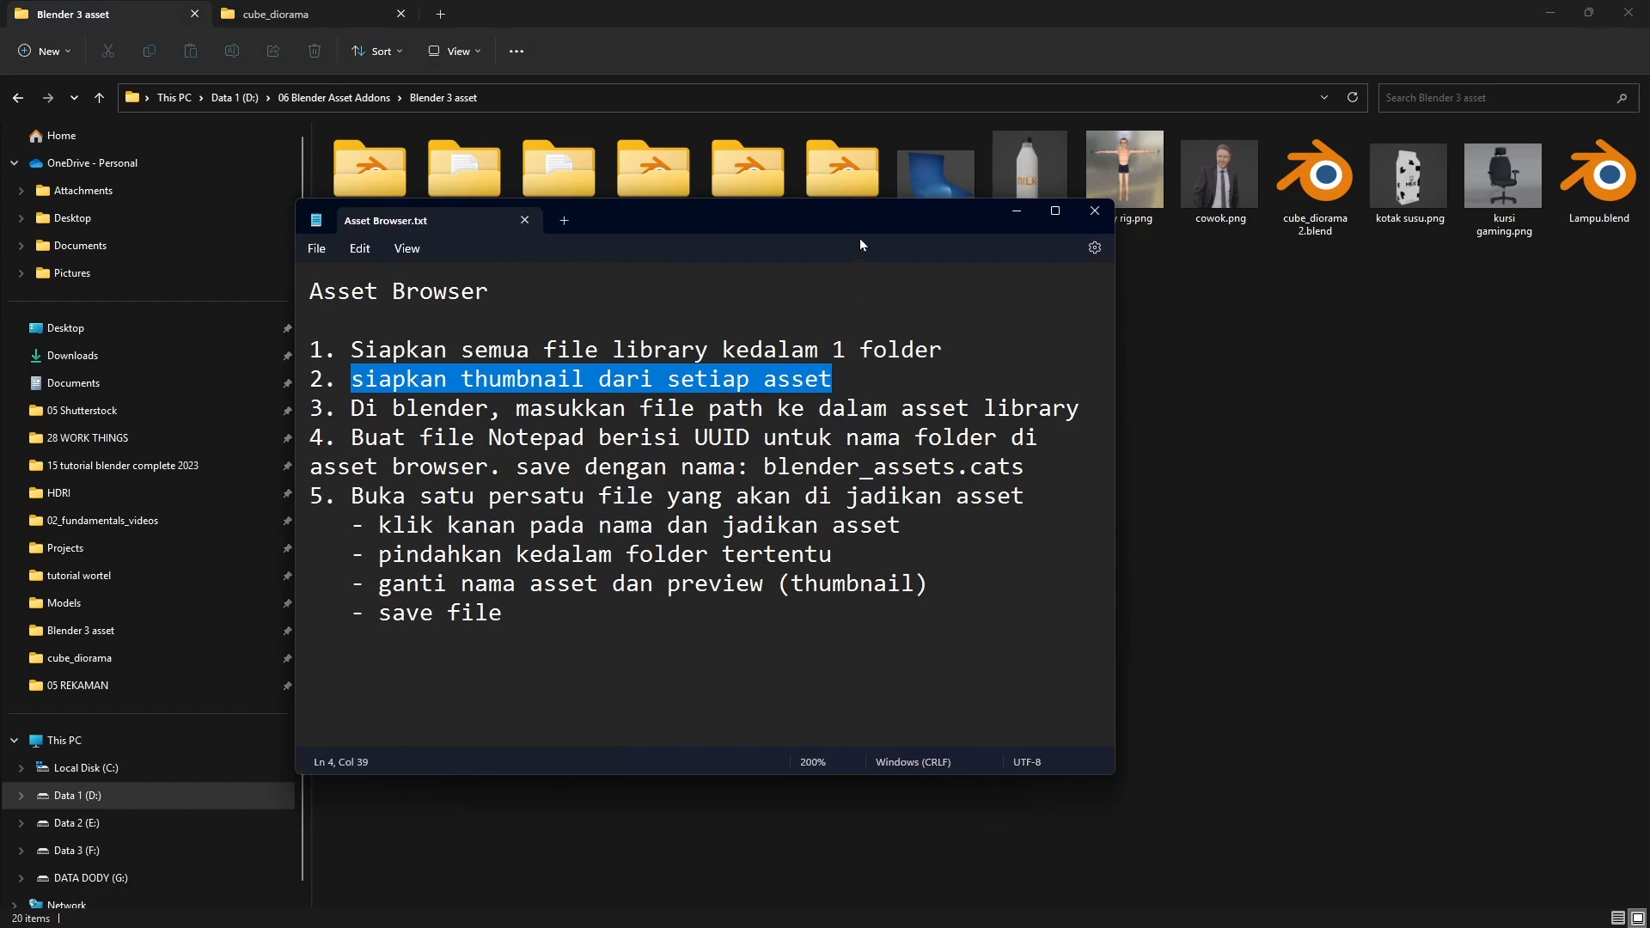
left_click_drag(891, 209, 966, 441)
left_click(1056, 370)
- Move the thumbnails cowok.png and kursi gaming.png into the Asset Dody folder and check them beside the blend files
left_click(1217, 193)
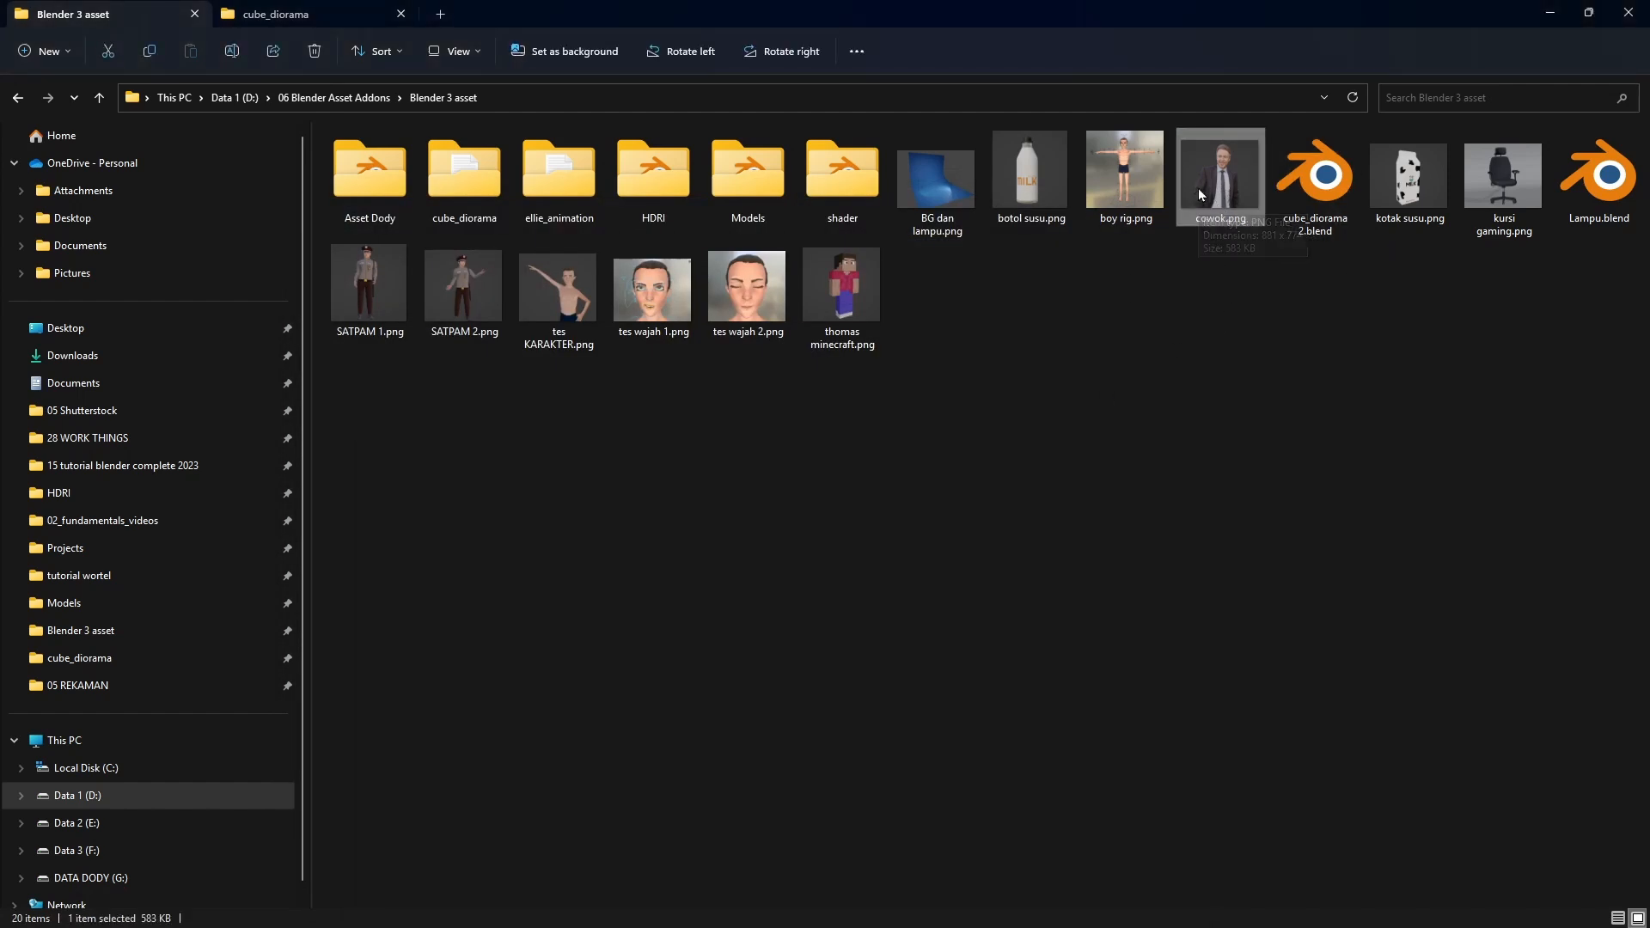
left_click_drag(1227, 178, 349, 163)
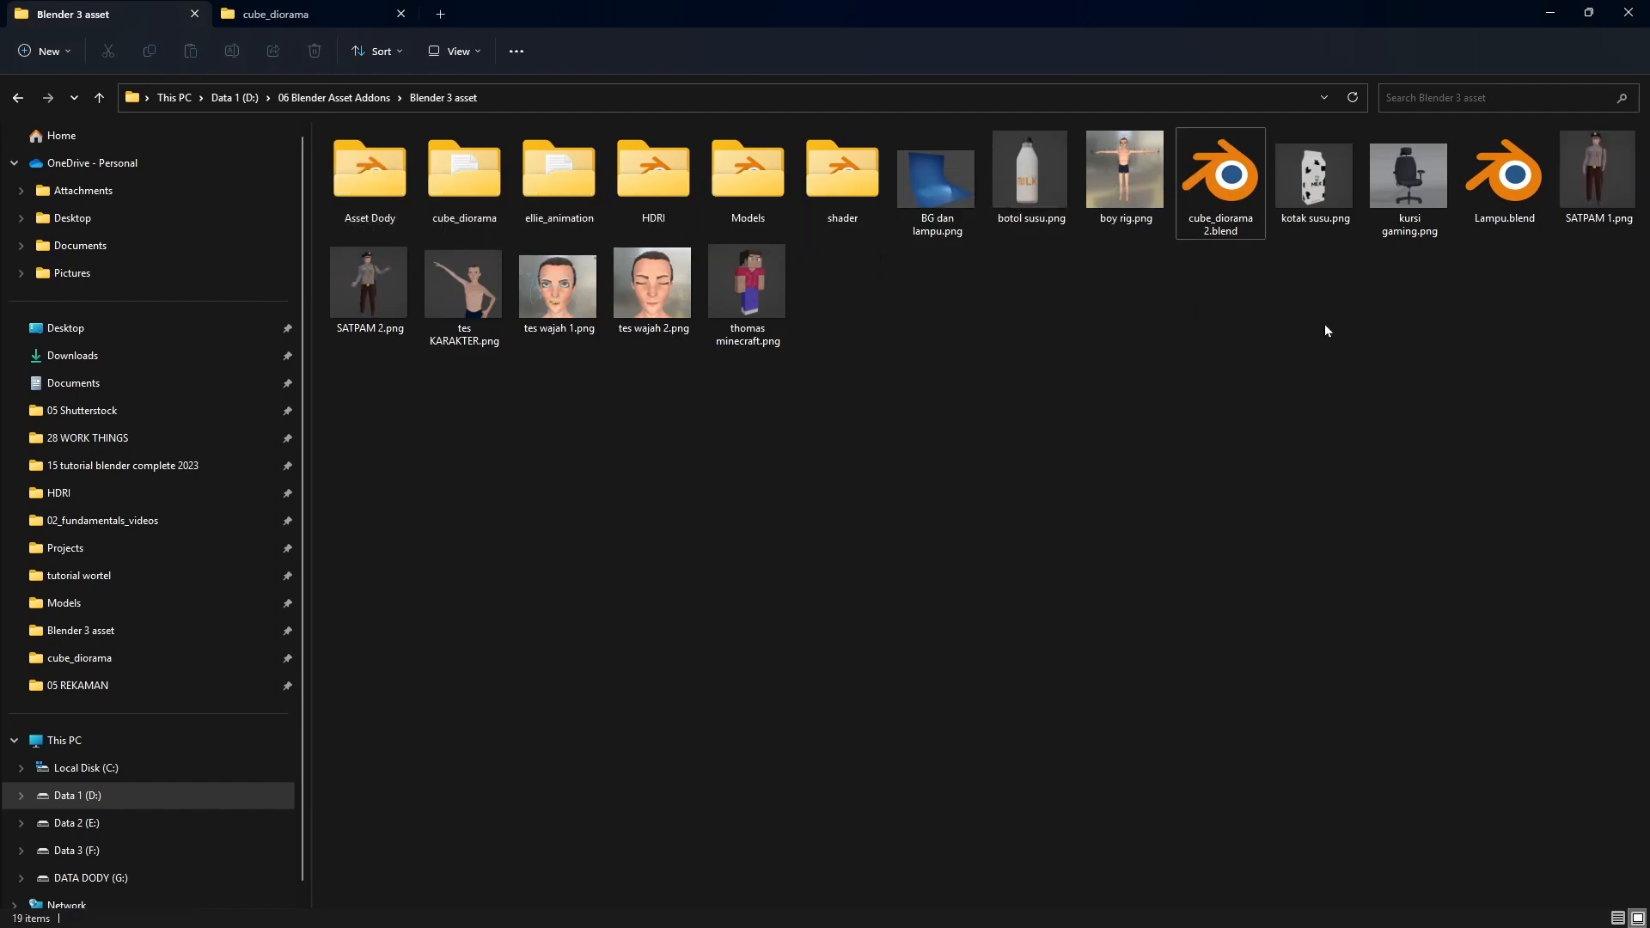
left_click_drag(1404, 182, 374, 196)
double_click(394, 184)
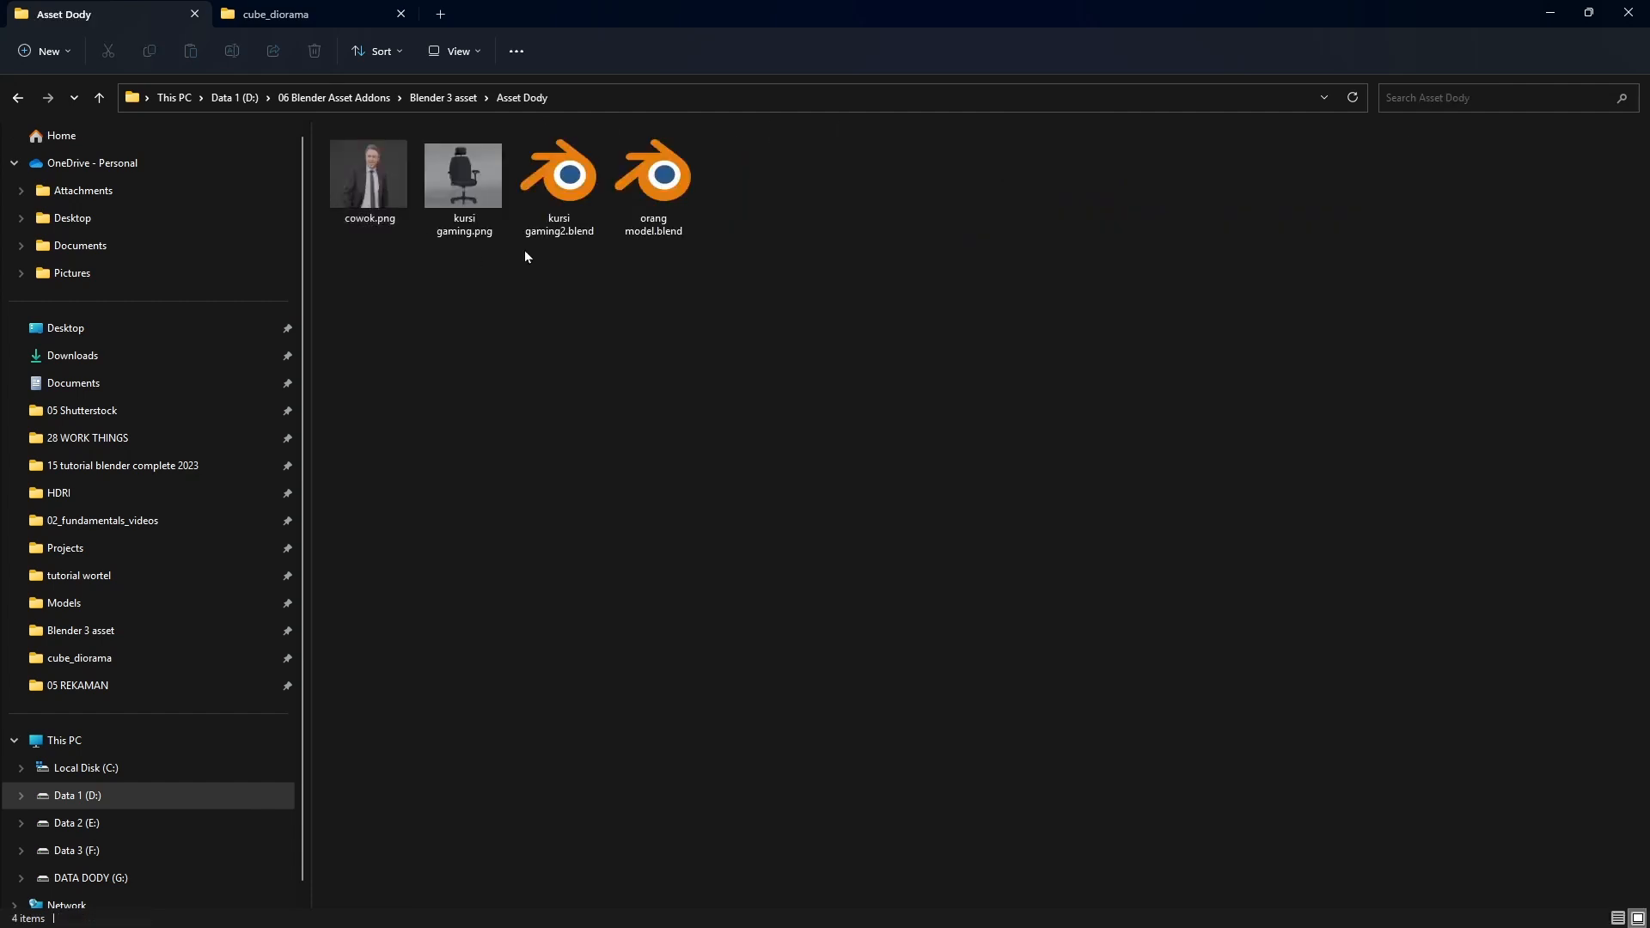
left_click(361, 194)
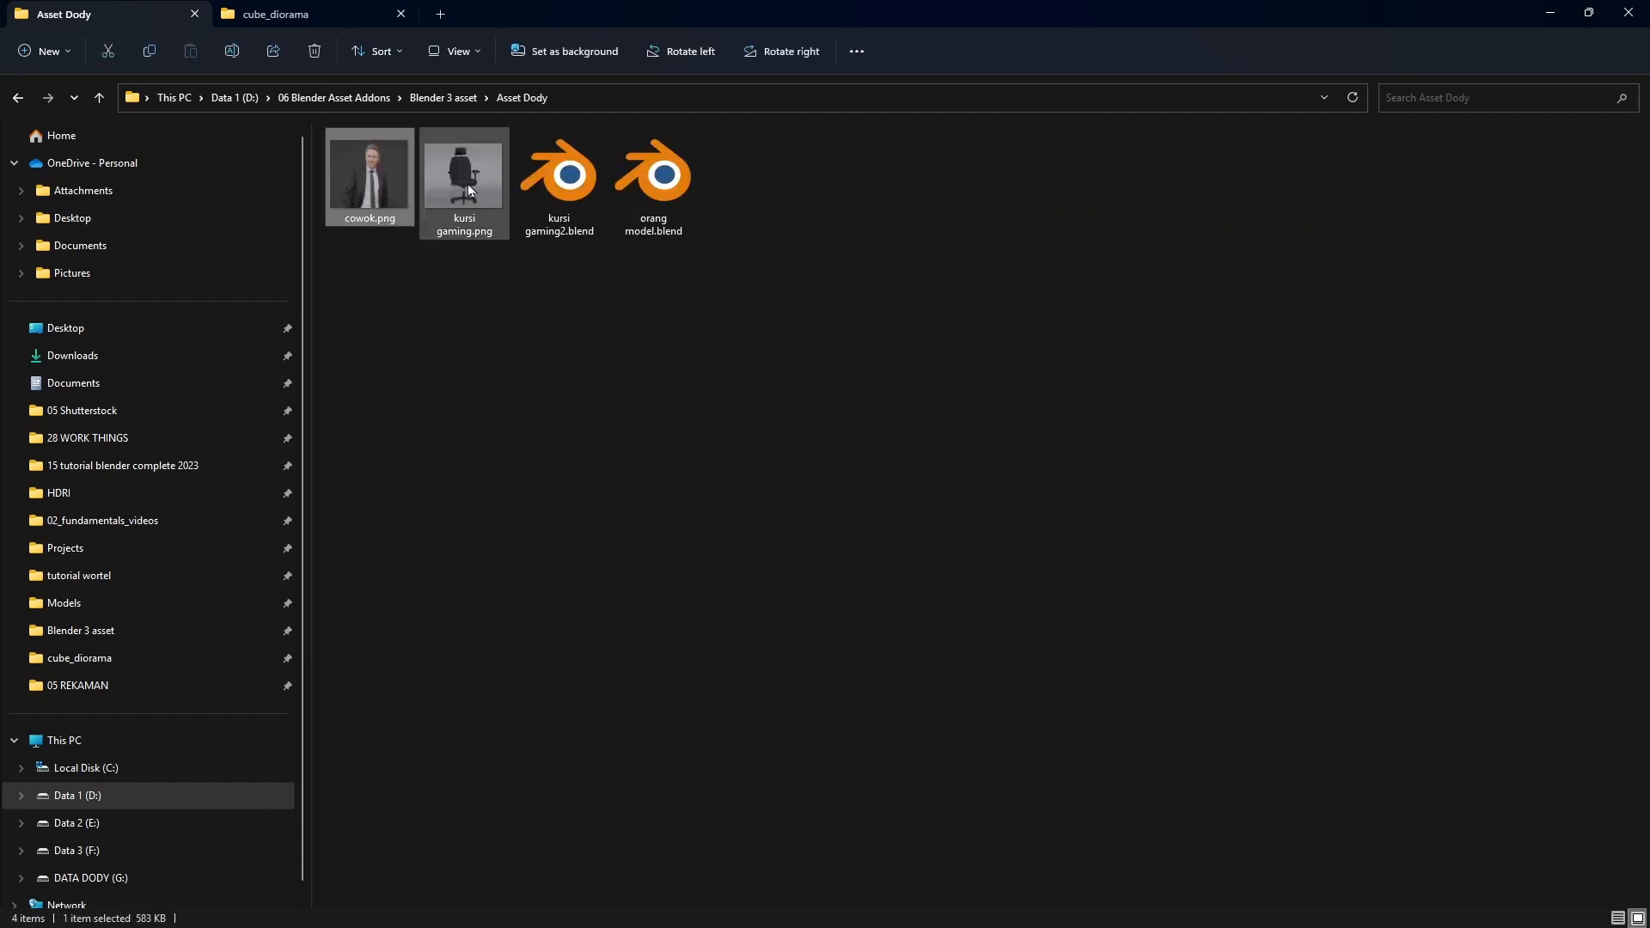
left_click(641, 193)
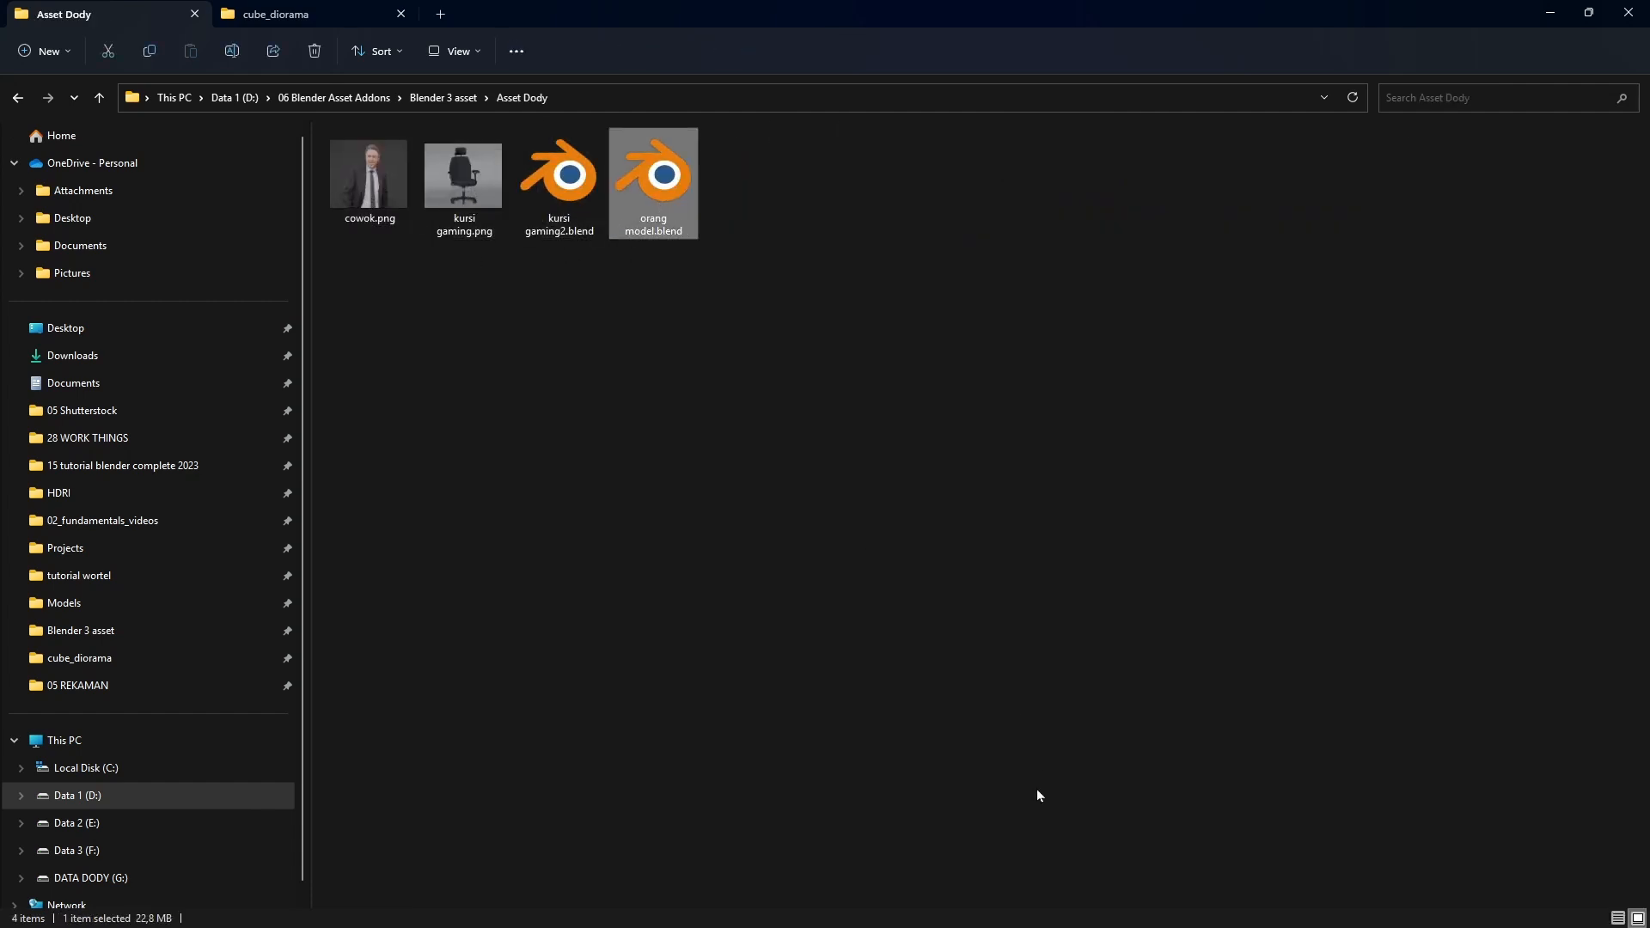
- Examine the notes' third point on adding the file path to the asset library, and switch back to Blender
mouse_move(1068, 906)
left_click(1069, 810)
left_click_drag(427, 641, 1084, 646)
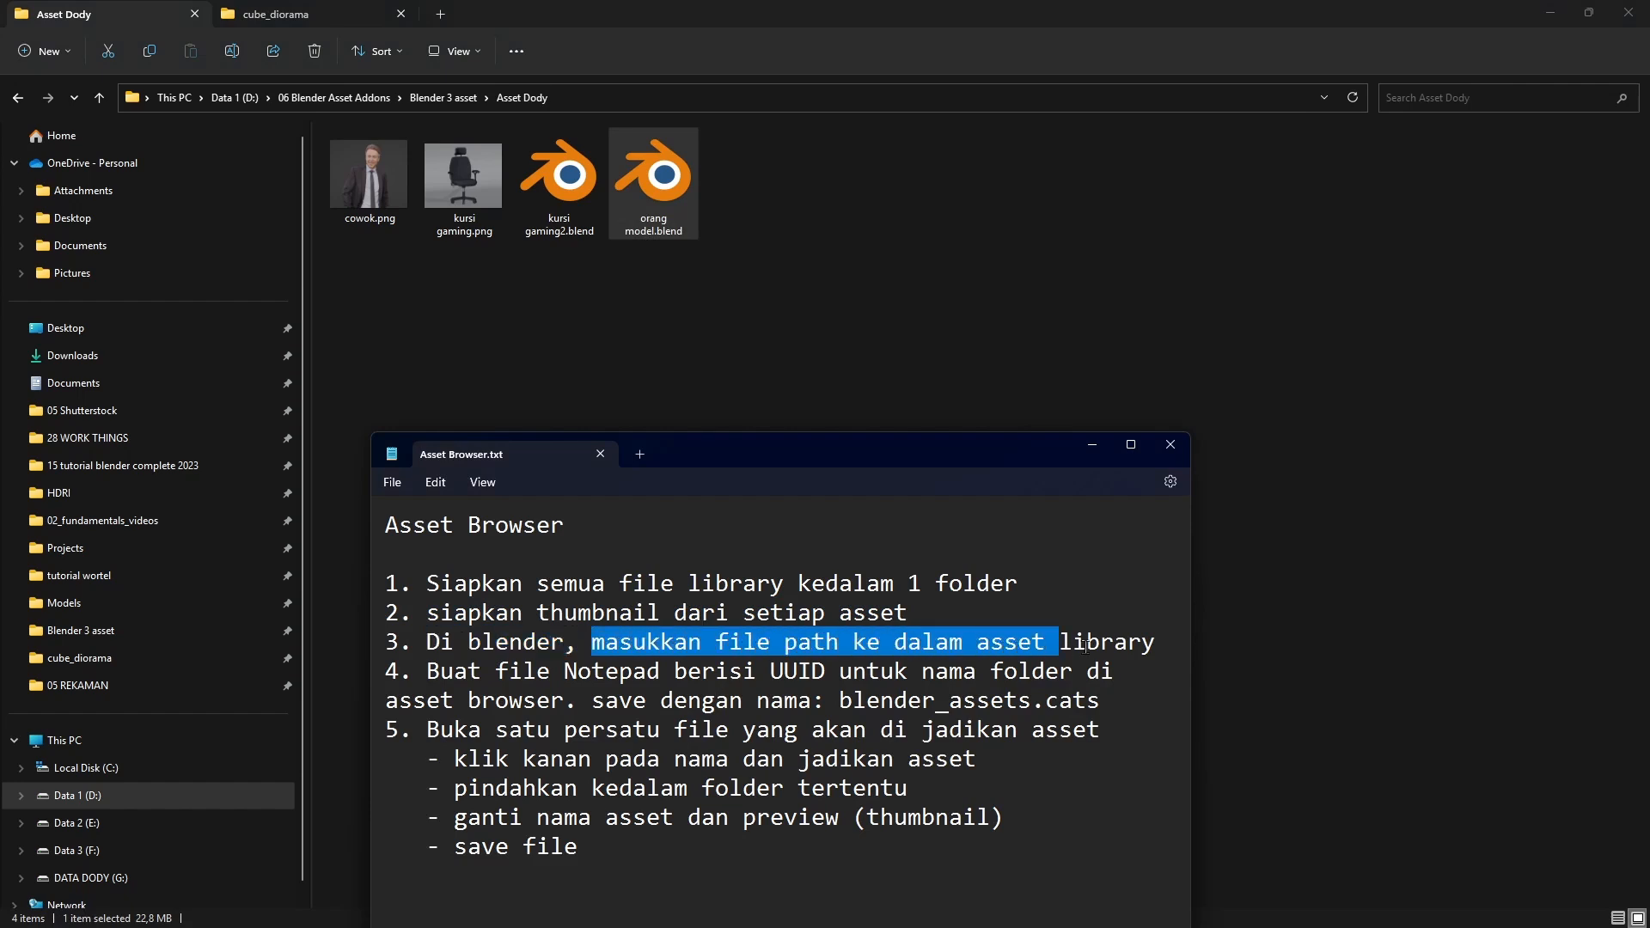
left_click(1548, 14)
left_click(519, 174)
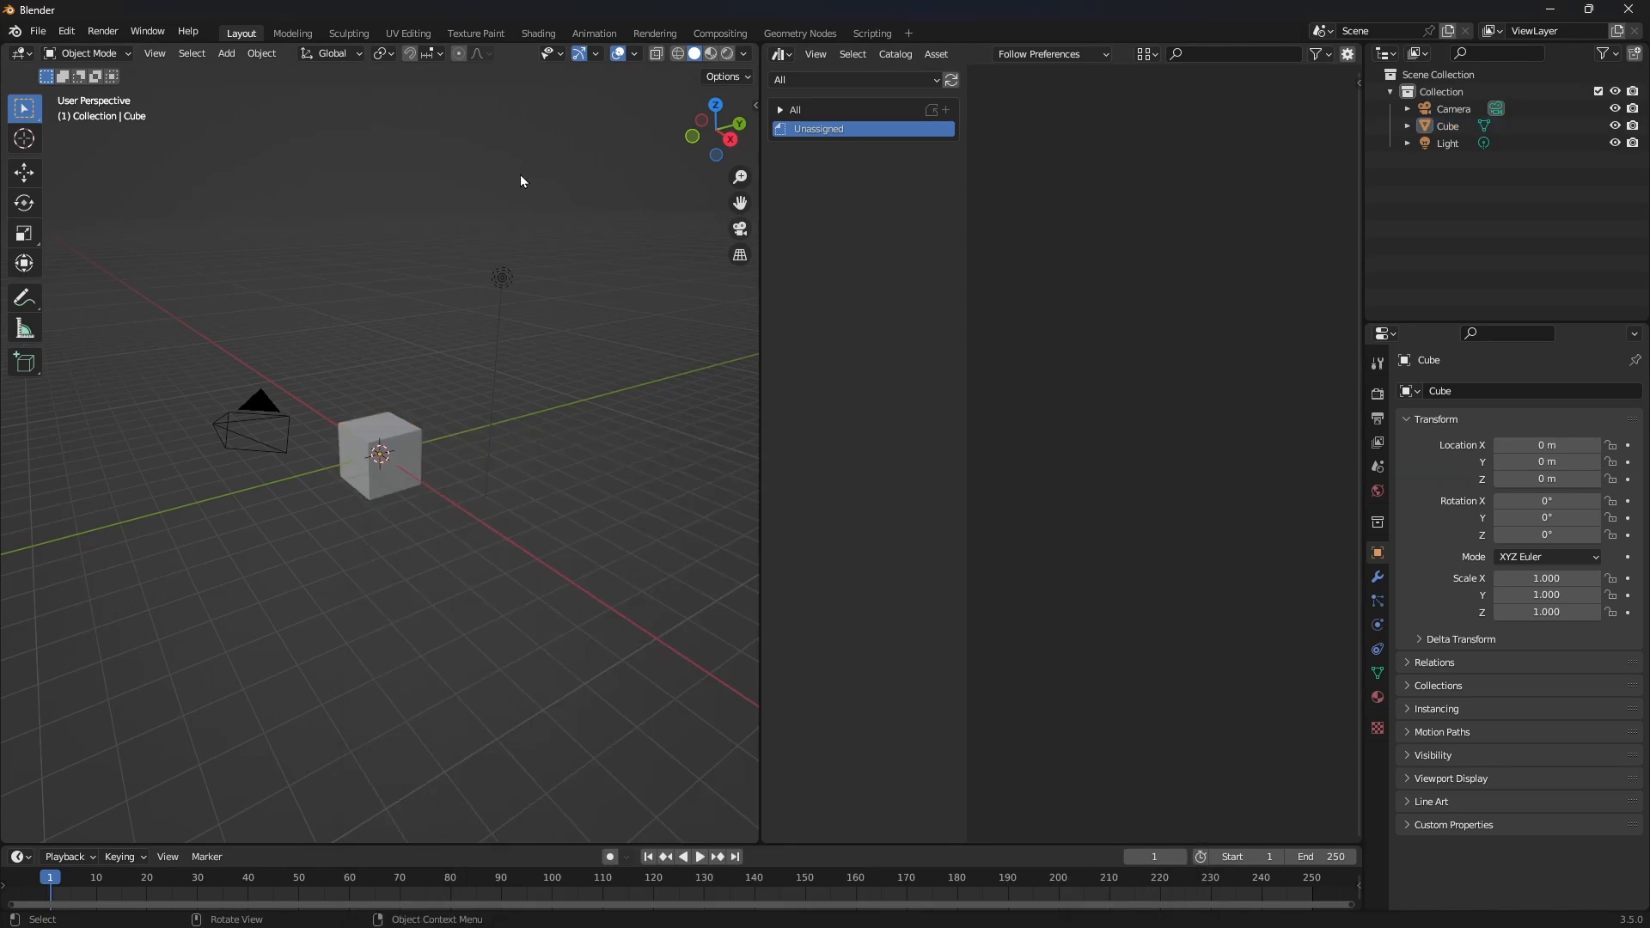
- Add the Asset Dody folder from Blender 3 asset as an asset library under the File Paths preferences
left_click(67, 32)
left_click(120, 277)
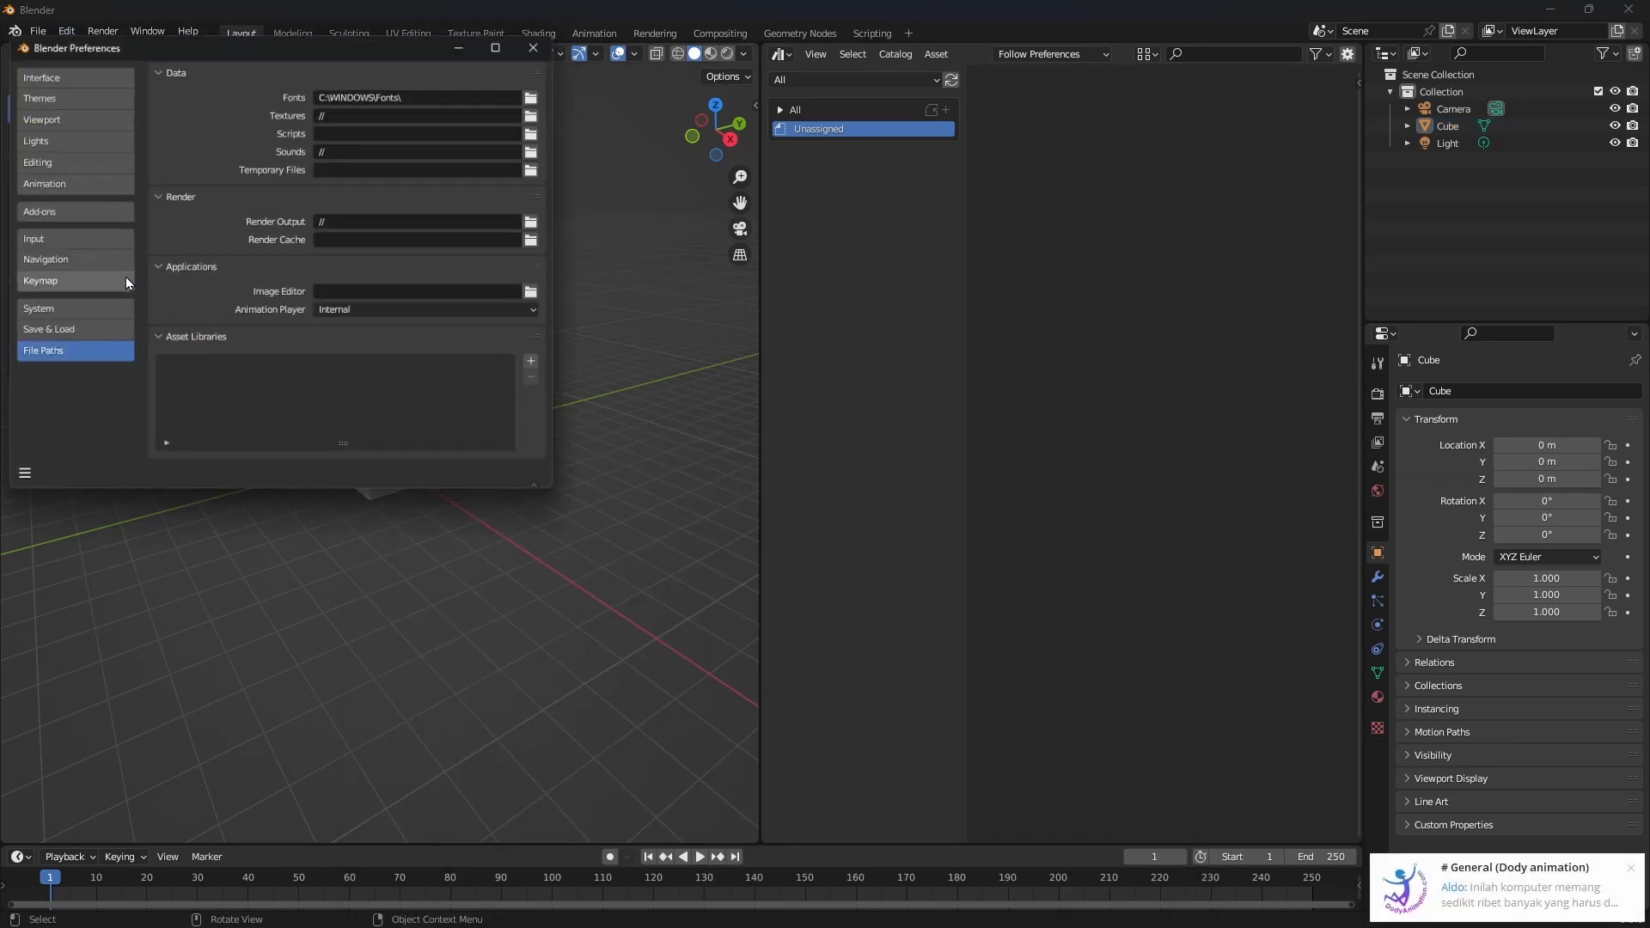
left_click_drag(249, 54, 623, 120)
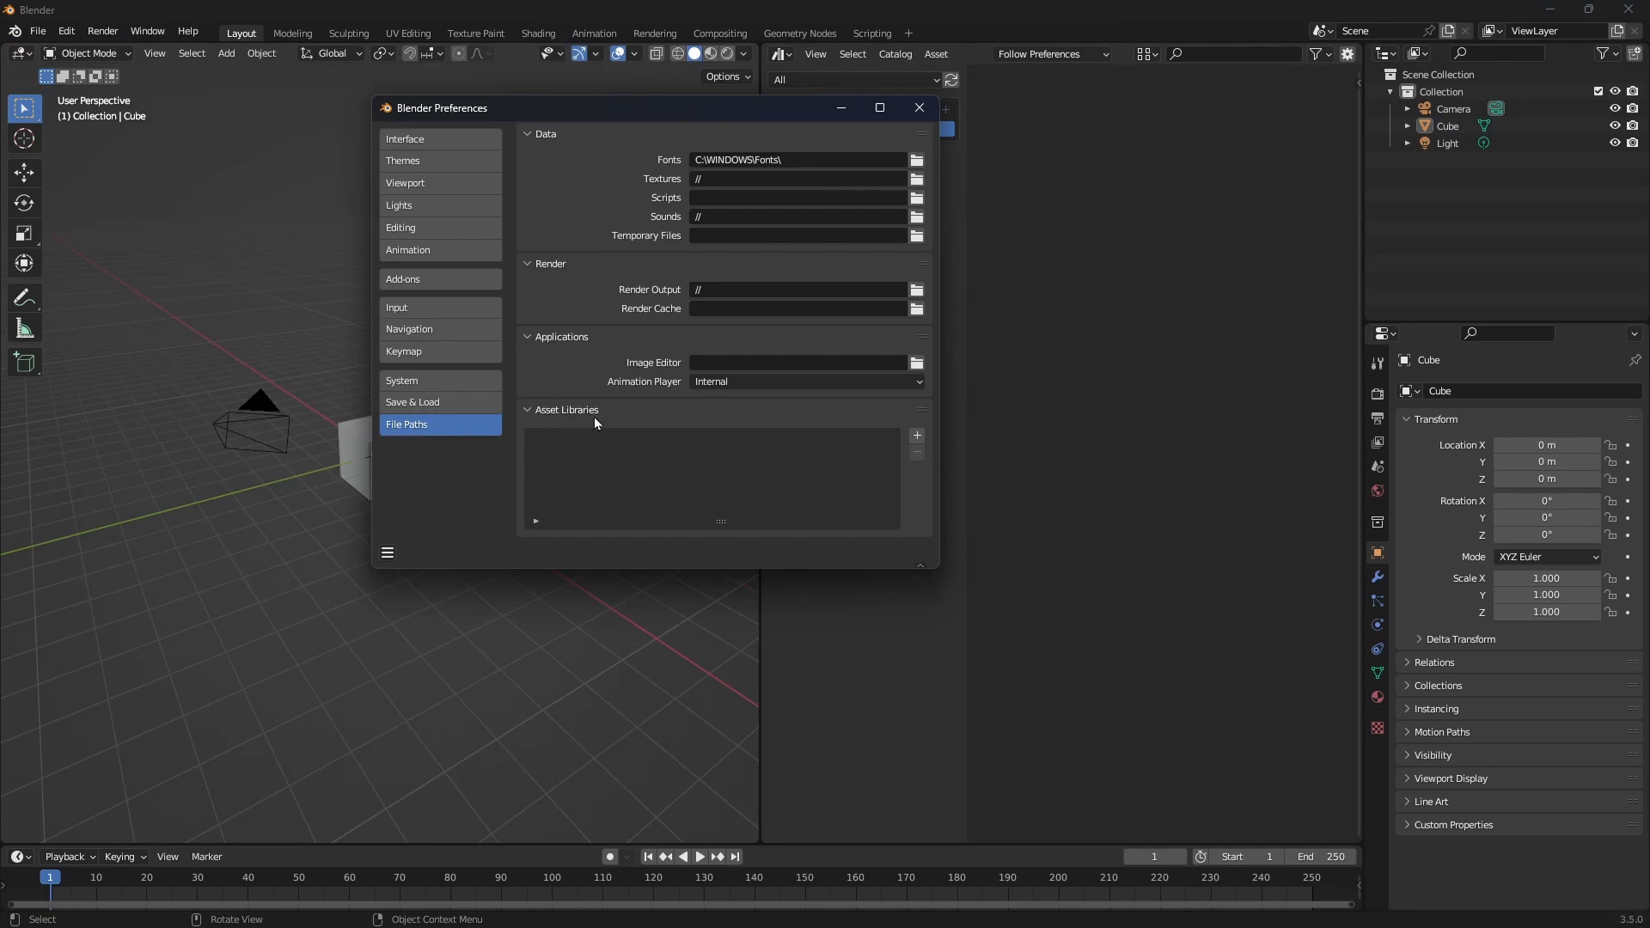
left_click(917, 437)
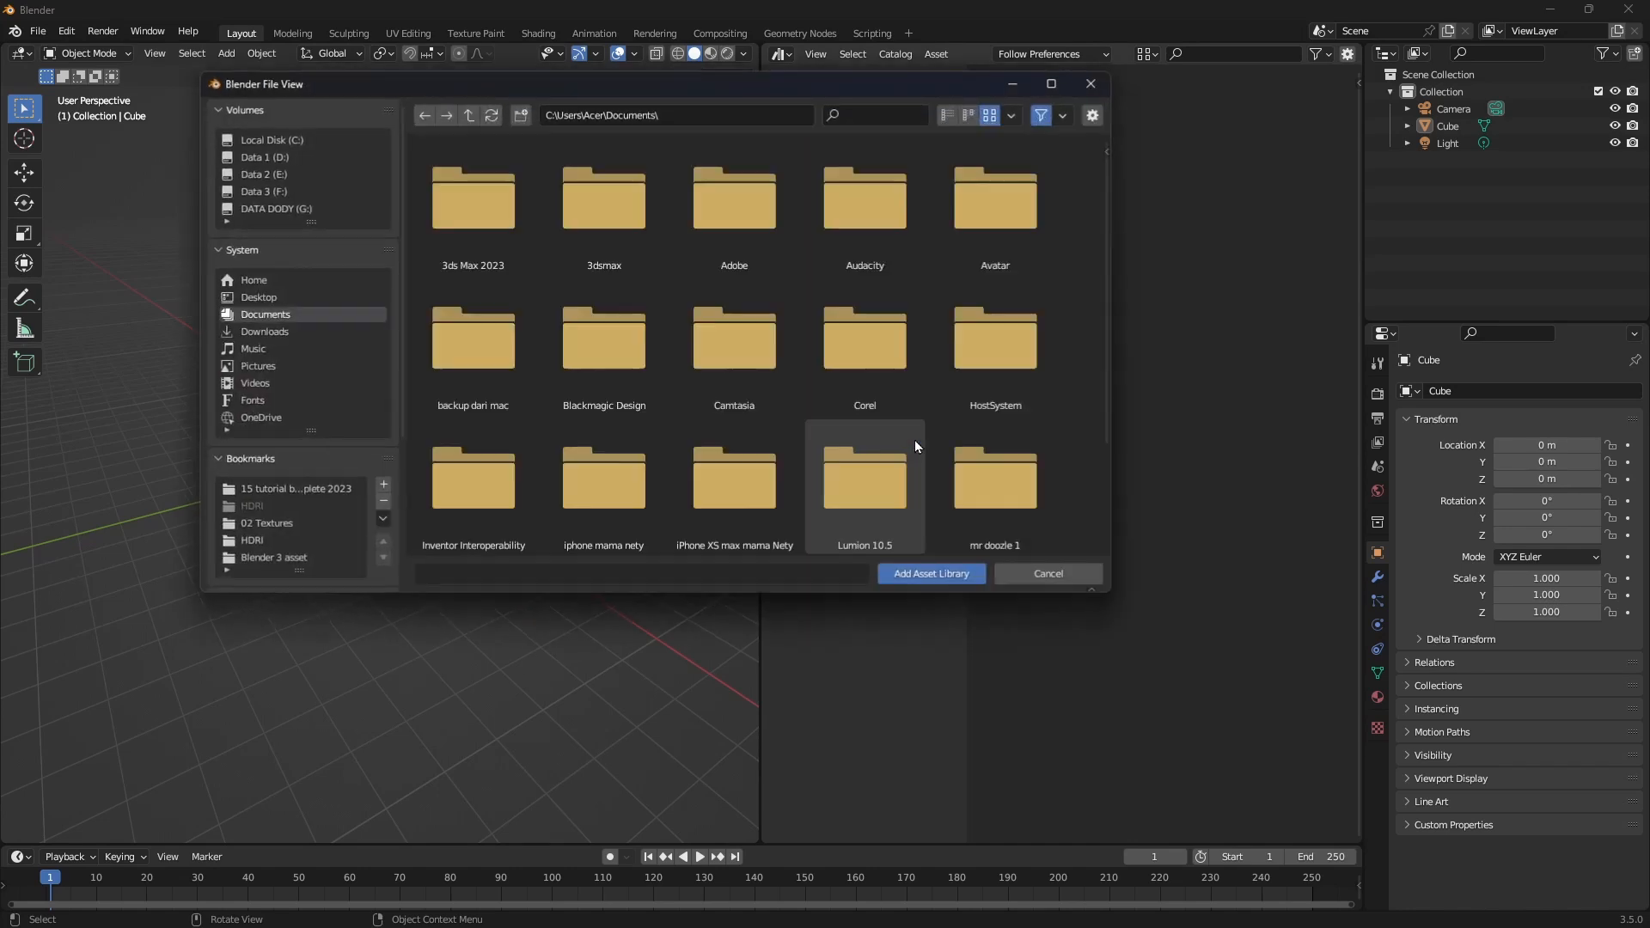
left_click(327, 563)
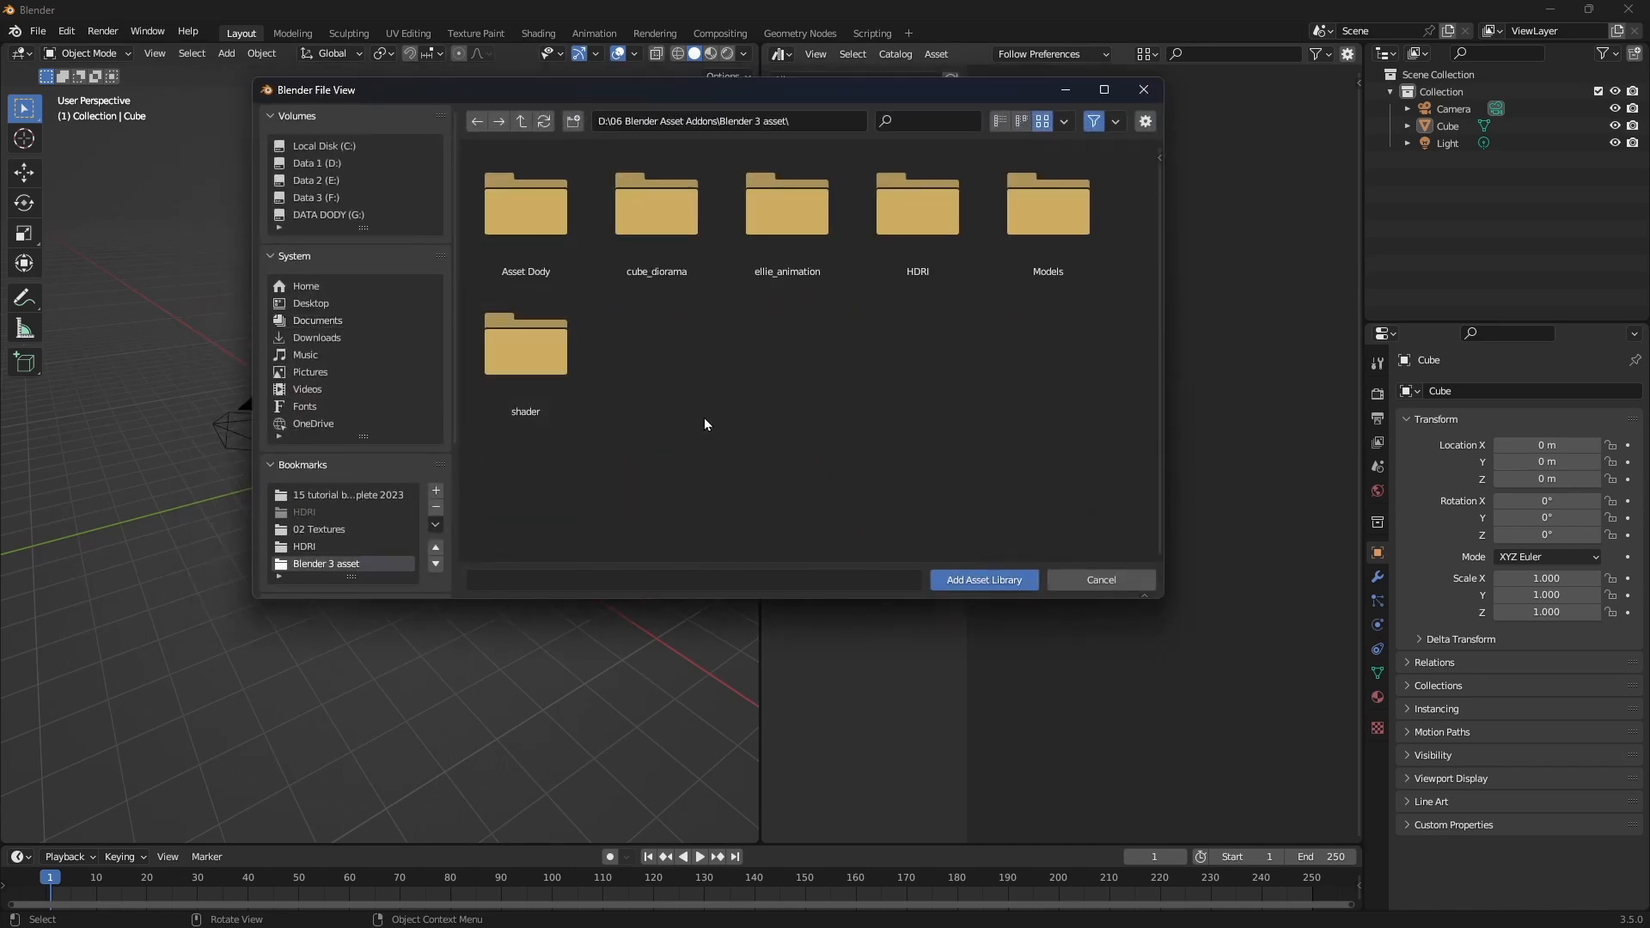
double_click(522, 227)
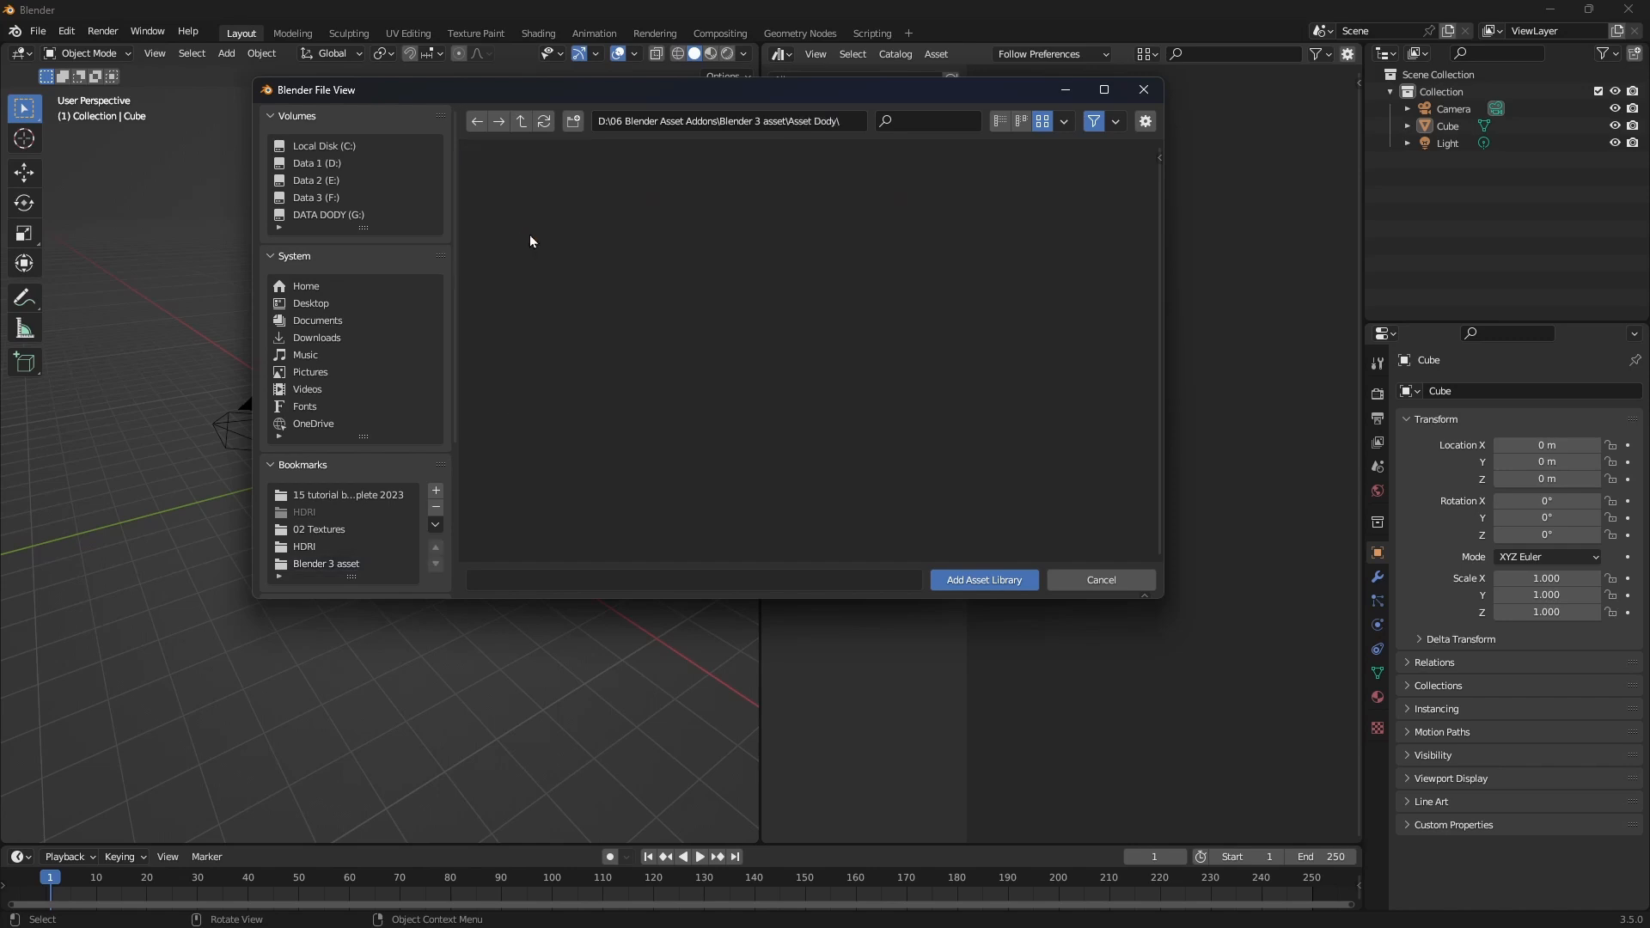
left_click(984, 580)
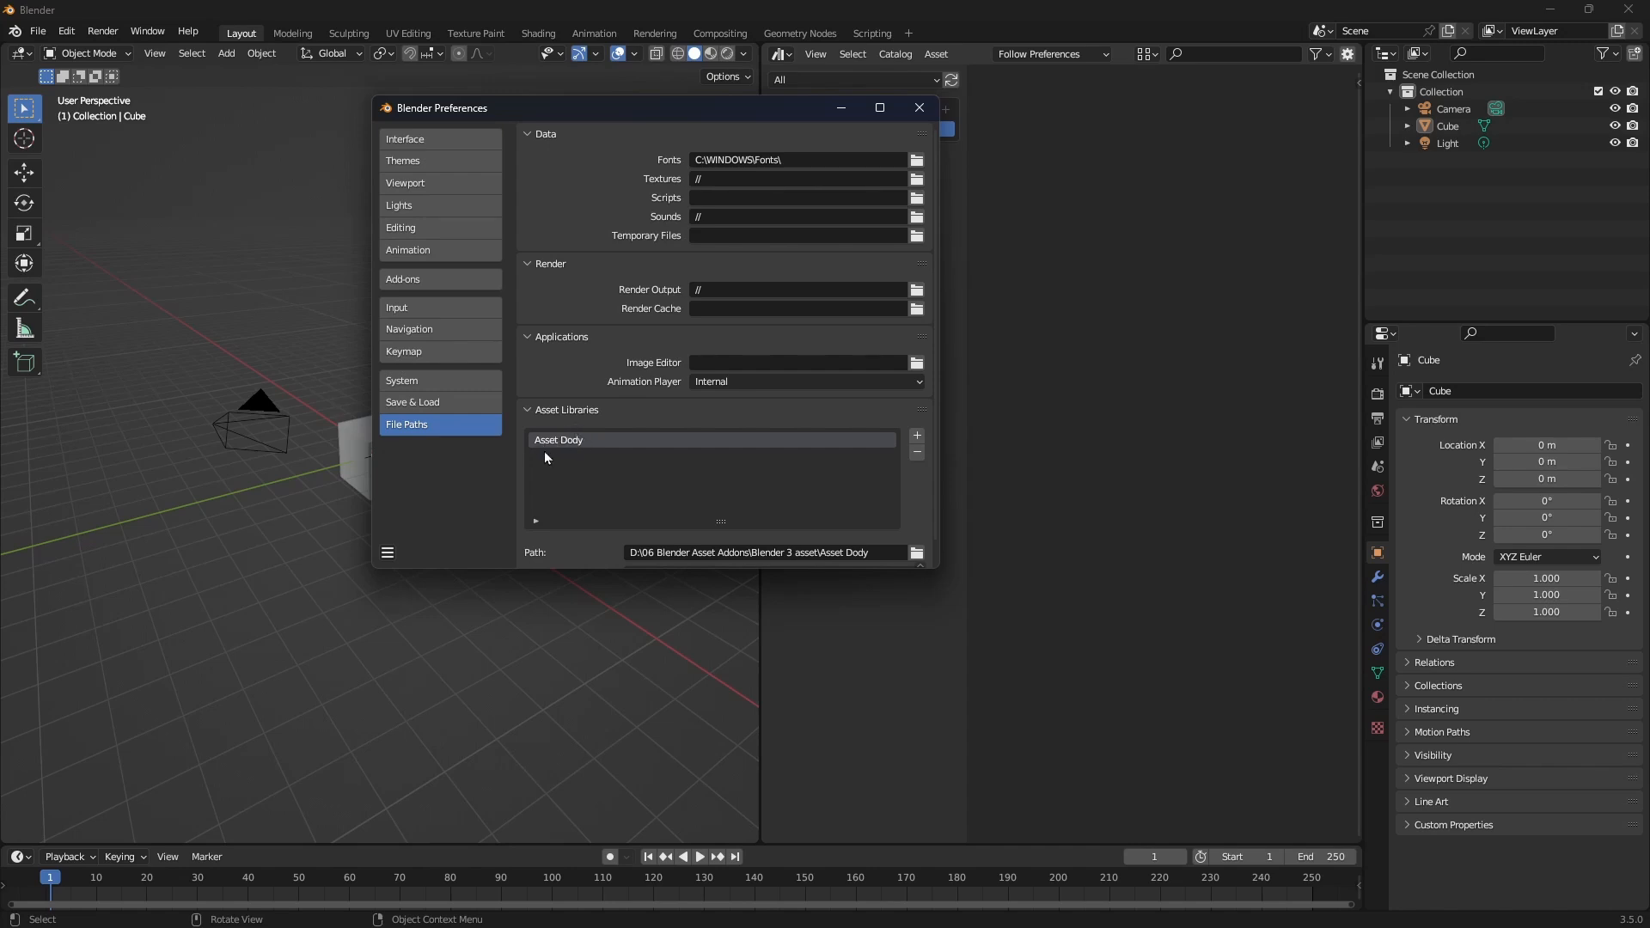
- Save the preferences and close the preferences window
left_click(388, 553)
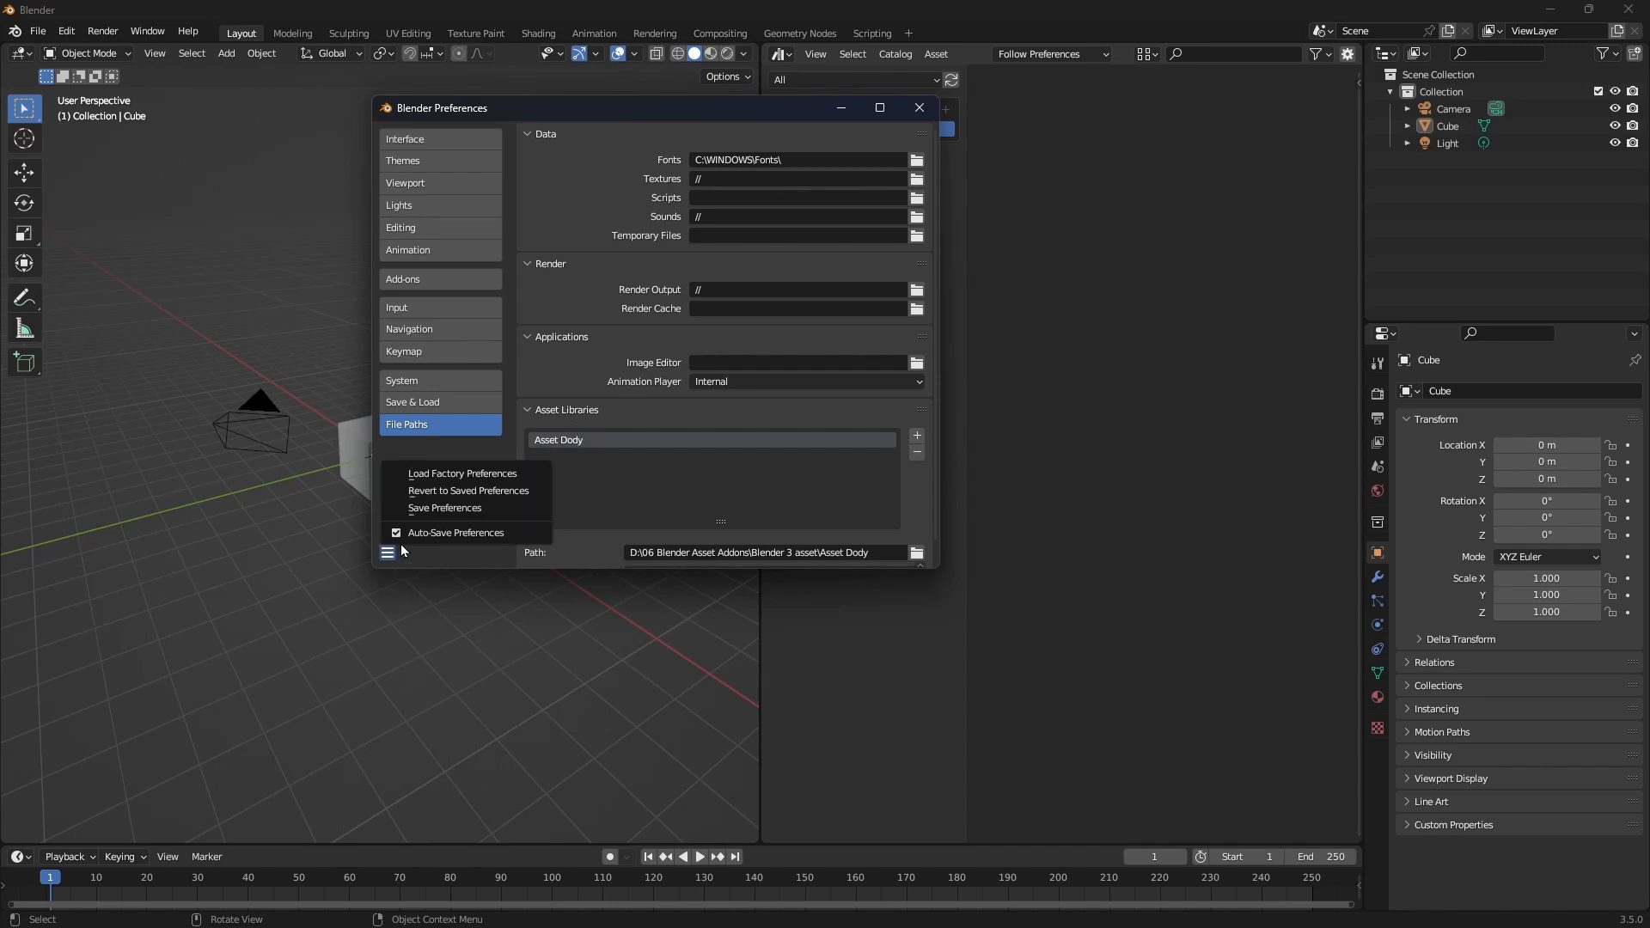
left_click(433, 509)
left_click(921, 110)
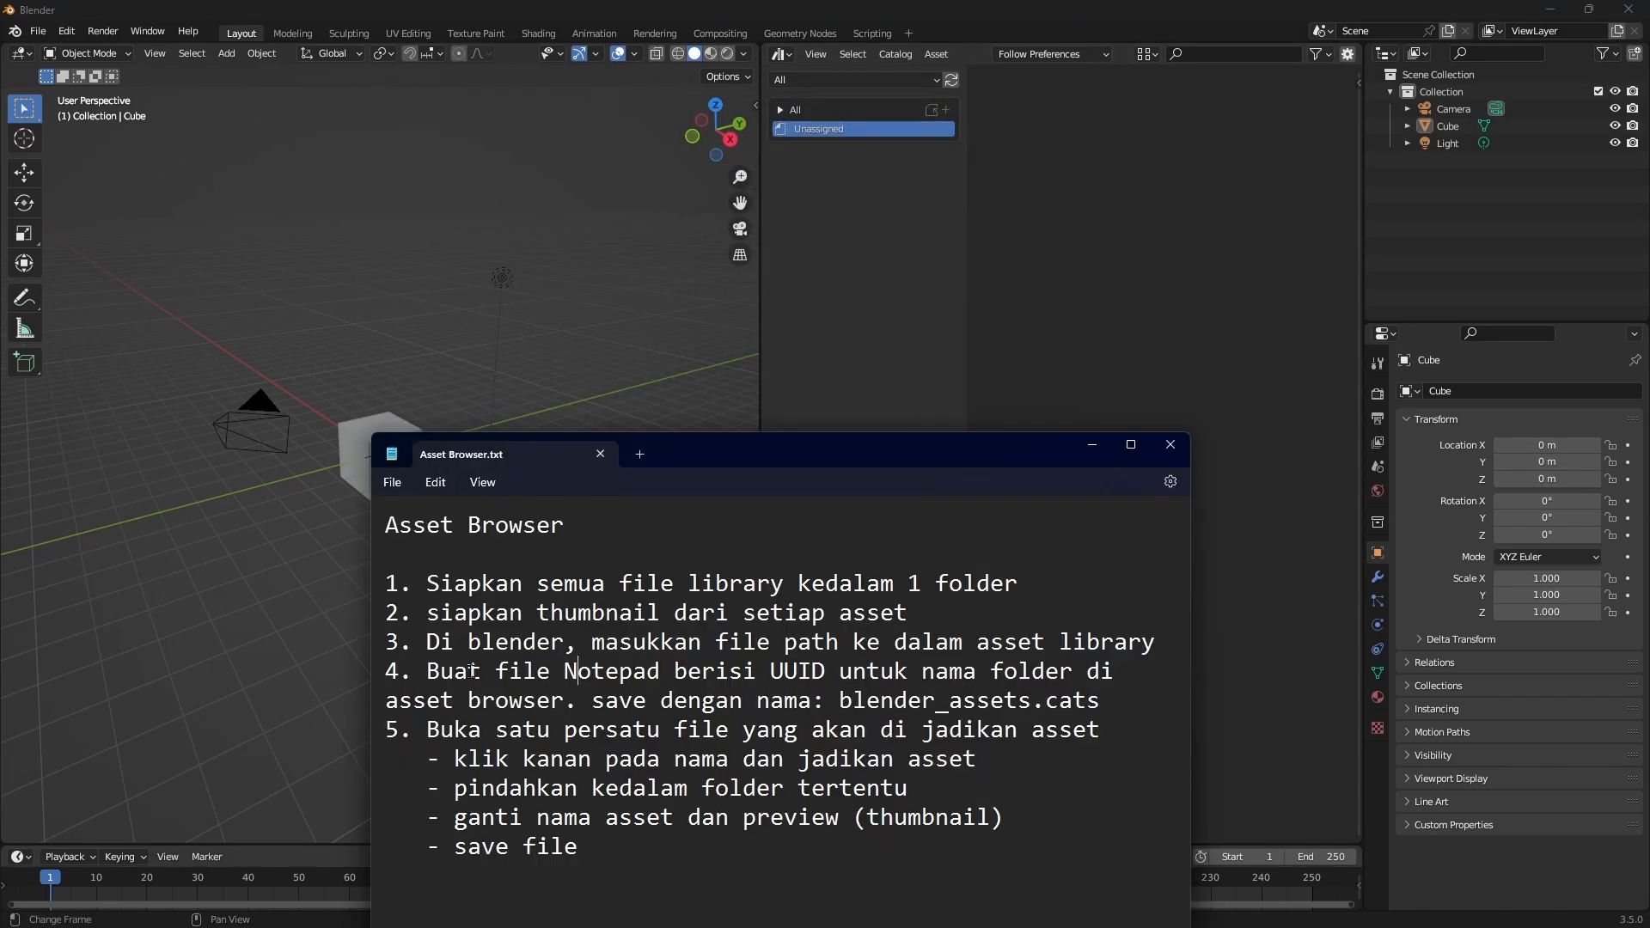
- Examine the notes' fourth point on the UUID catalog file and its name blender_assets.cats, and minimize the notes
left_click_drag(426, 672, 1103, 676)
left_click(432, 701)
left_click_drag(433, 700, 1108, 704)
left_click(935, 703)
left_click(1041, 706)
left_click(1111, 703)
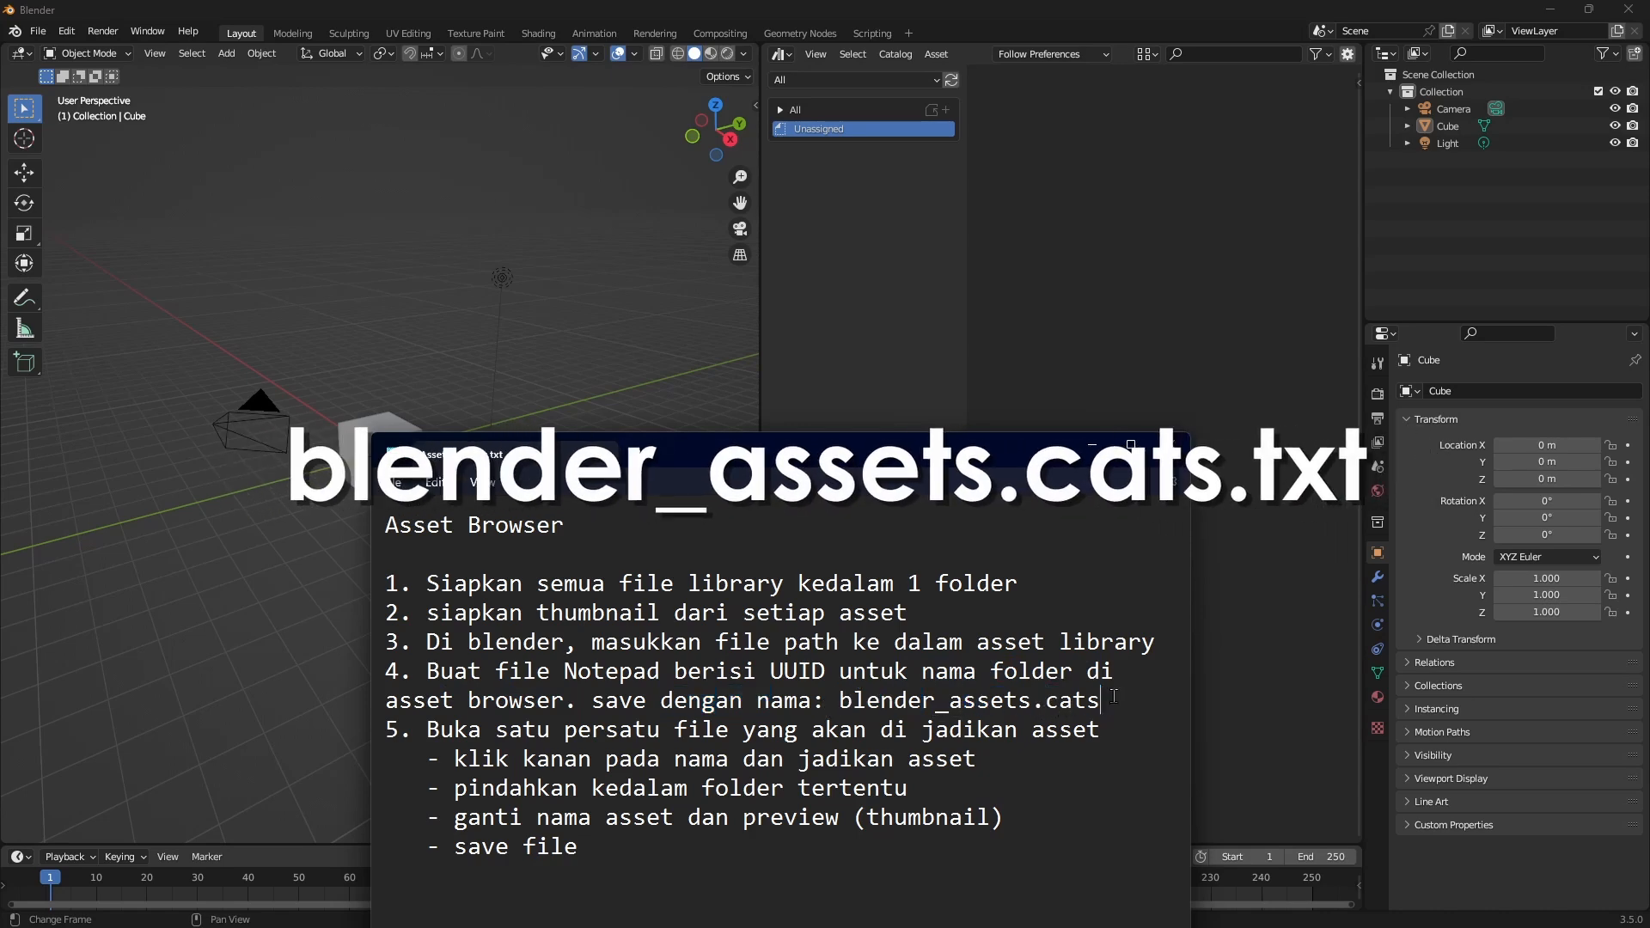
left_click(1091, 448)
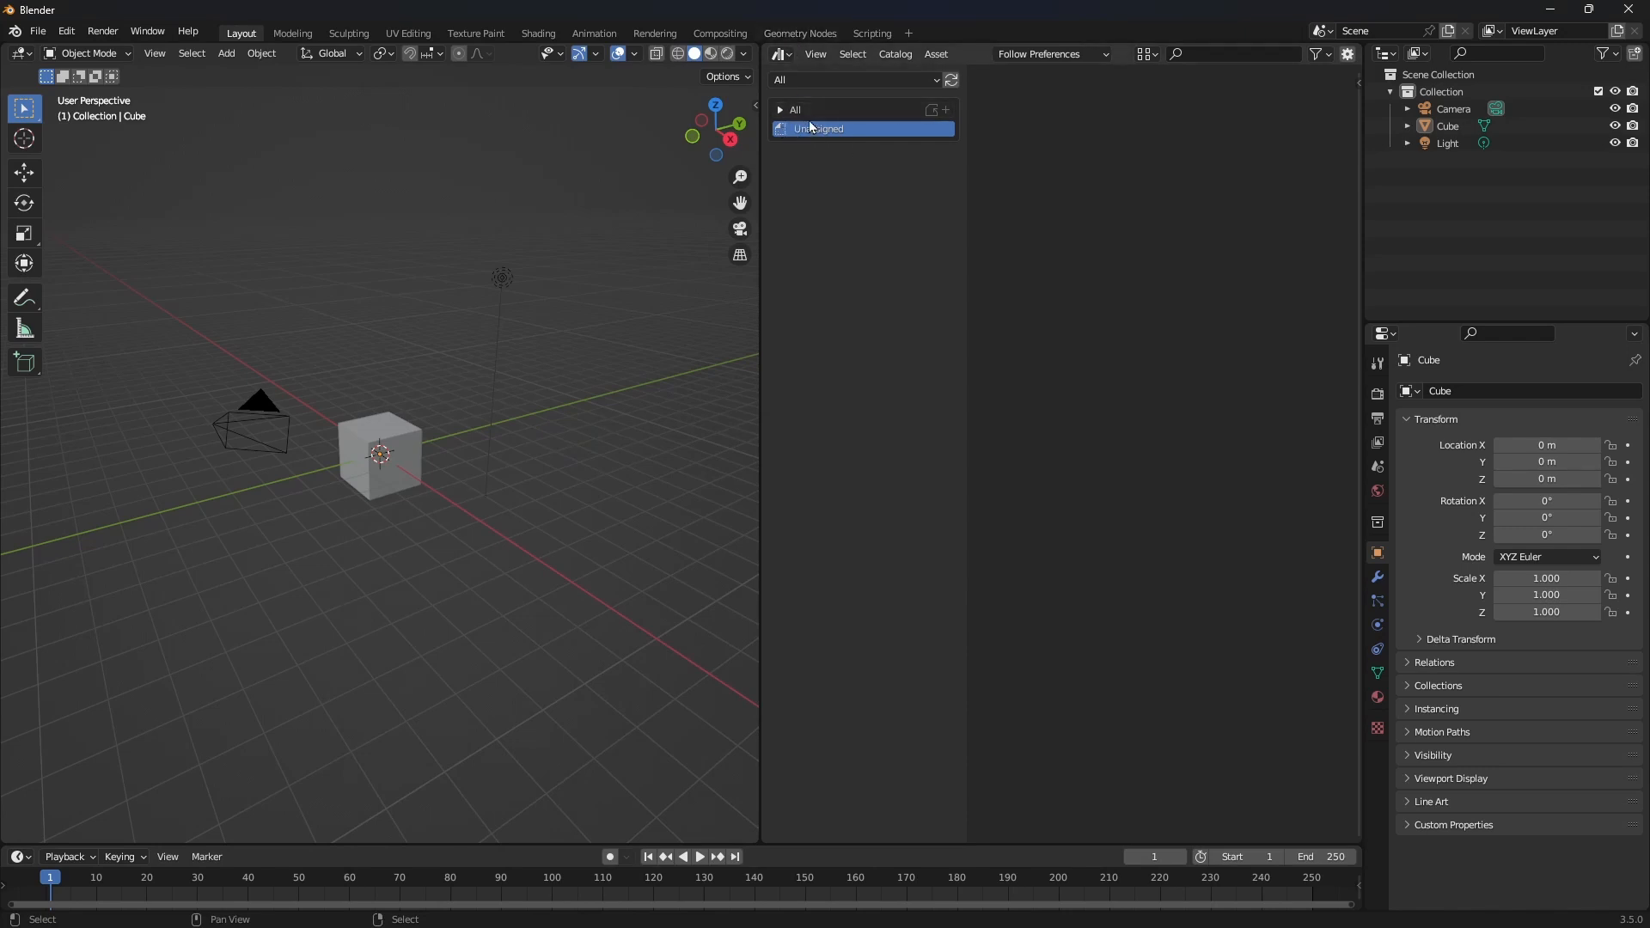
- Examine the catalogs under All and Hair in the Asset Browser, and collapse them again
left_click(781, 110)
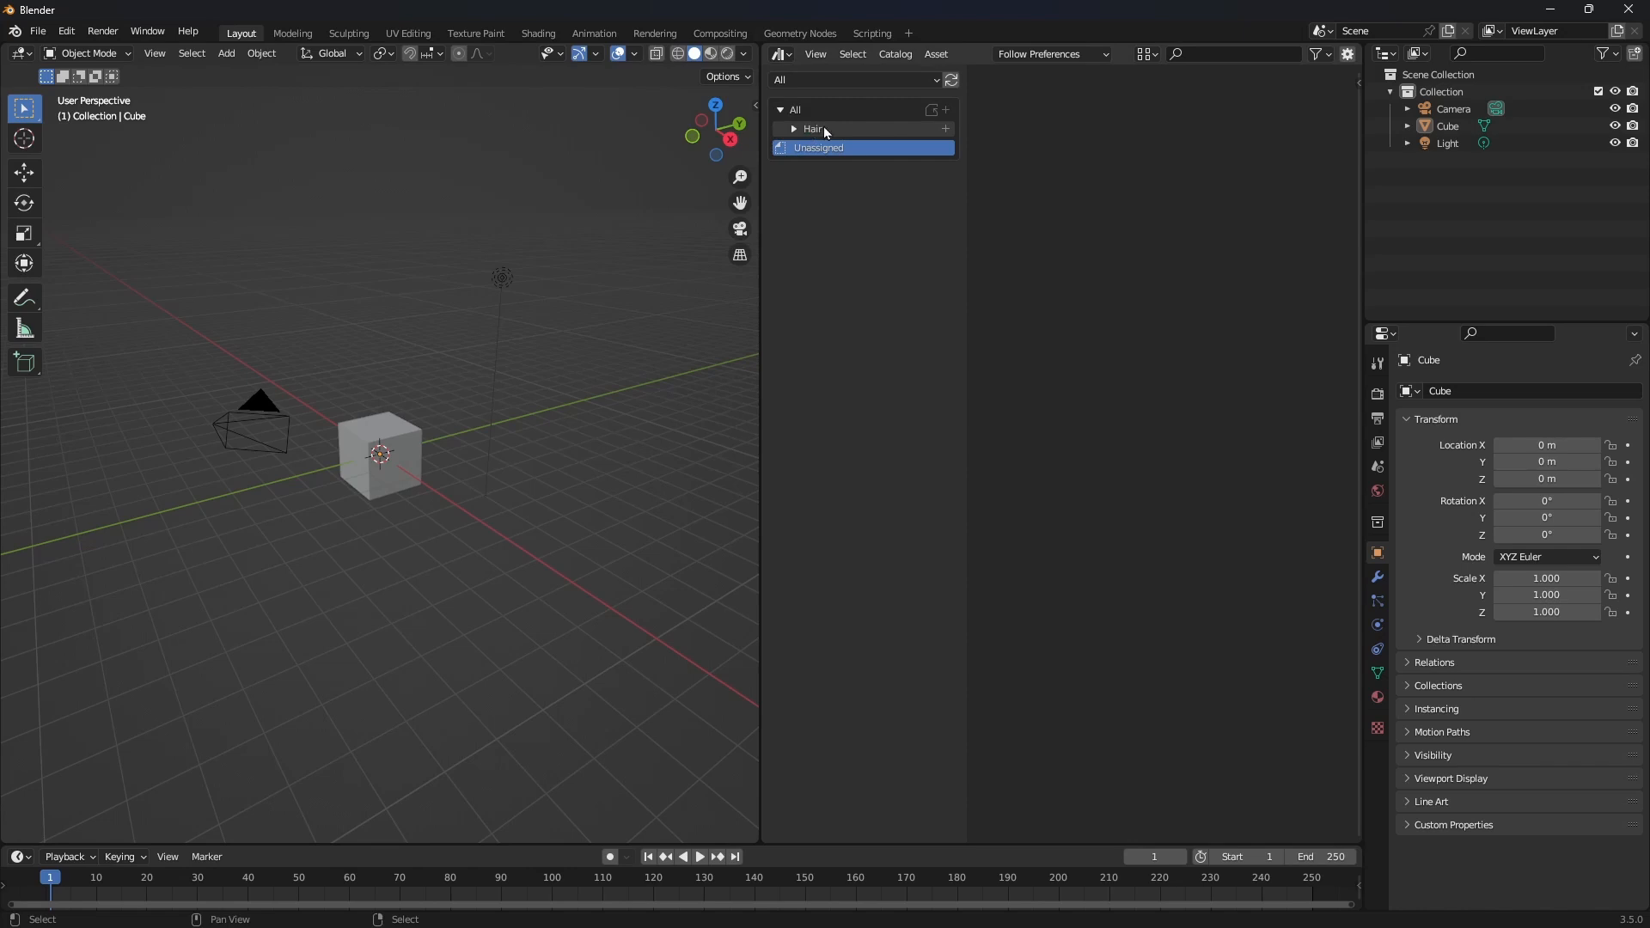
left_click(792, 130)
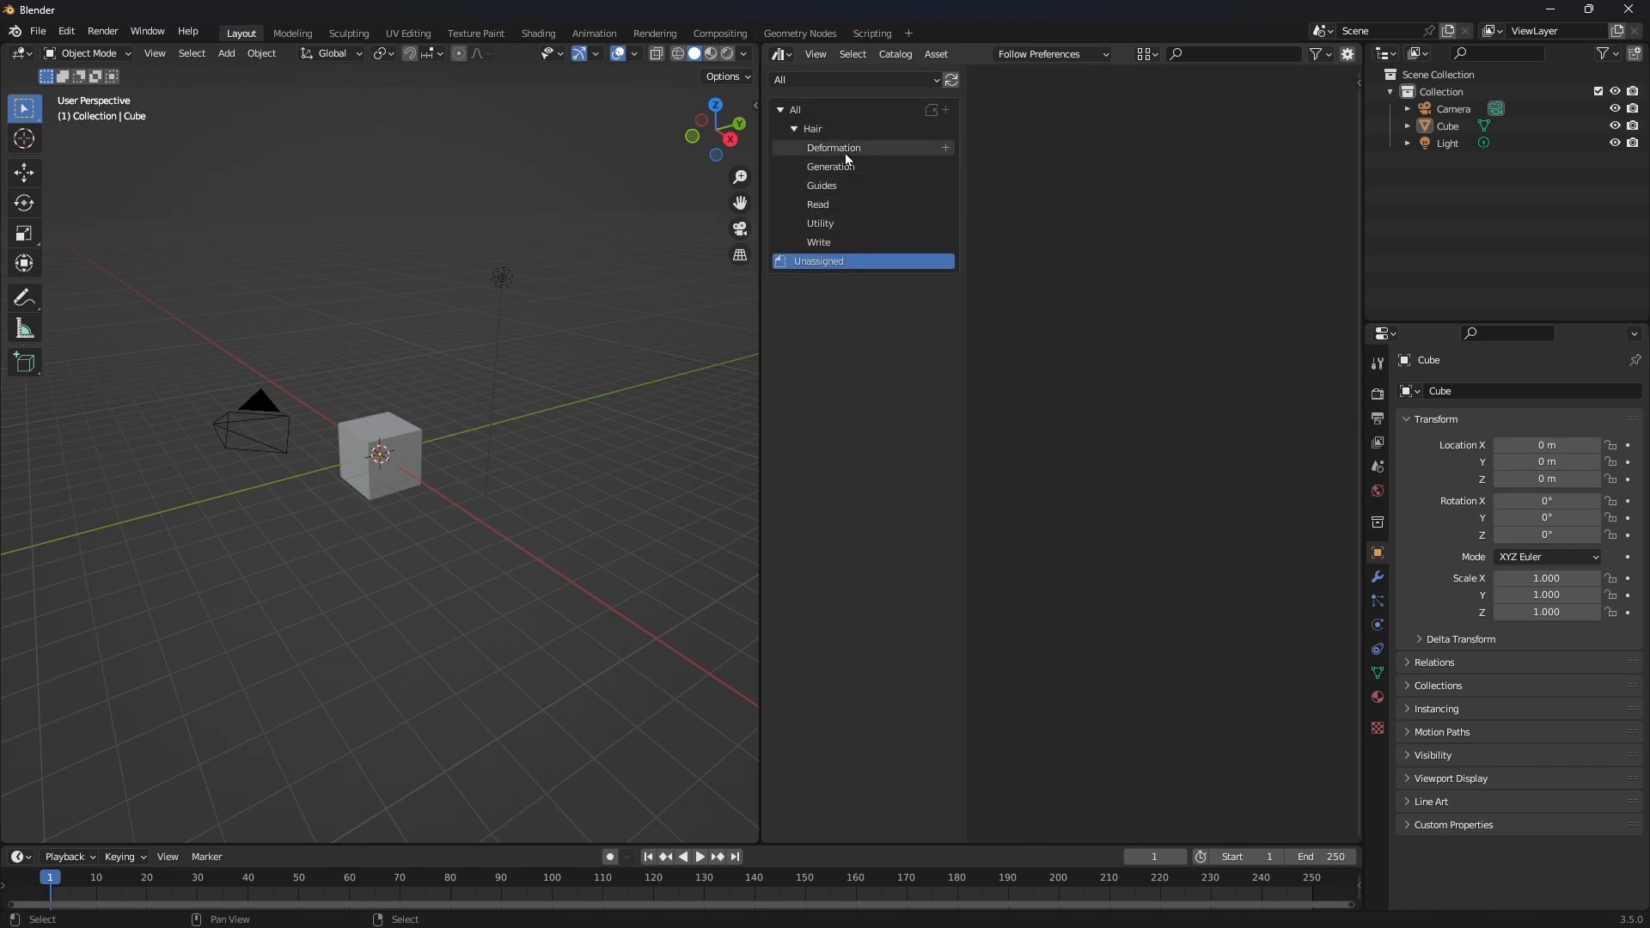
left_click(794, 128)
left_click(780, 110)
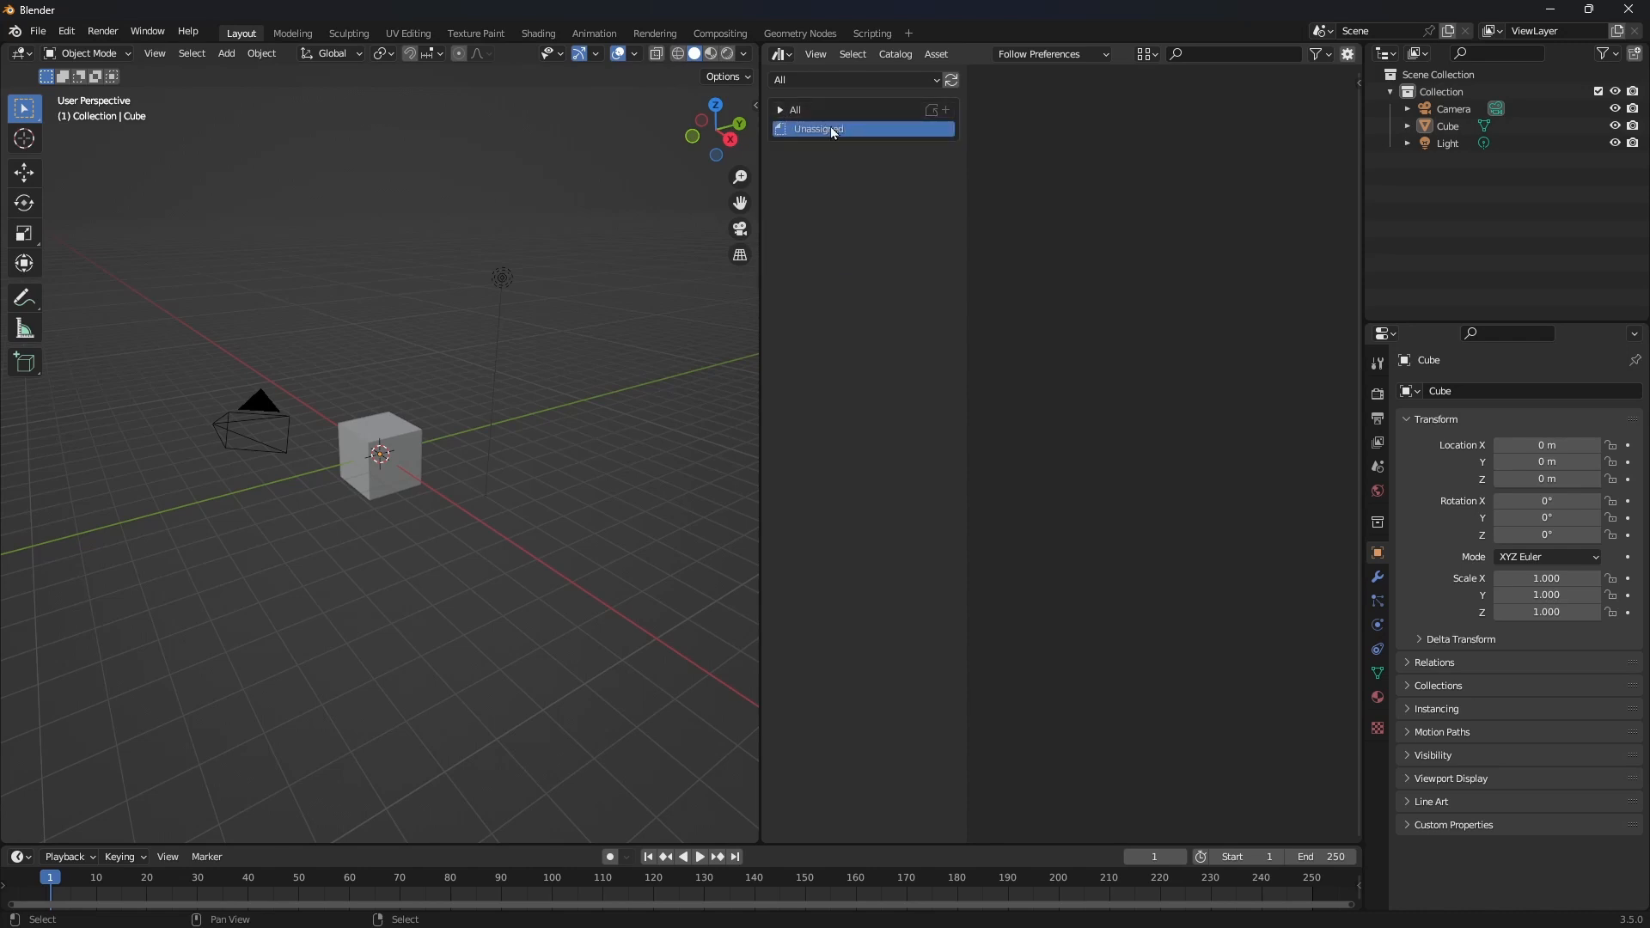
- Switch to File Explorer, open blender_assets.cats.txt from the cube_diorama folder, and enlarge its text window
mouse_move(826, 926)
left_click(655, 907)
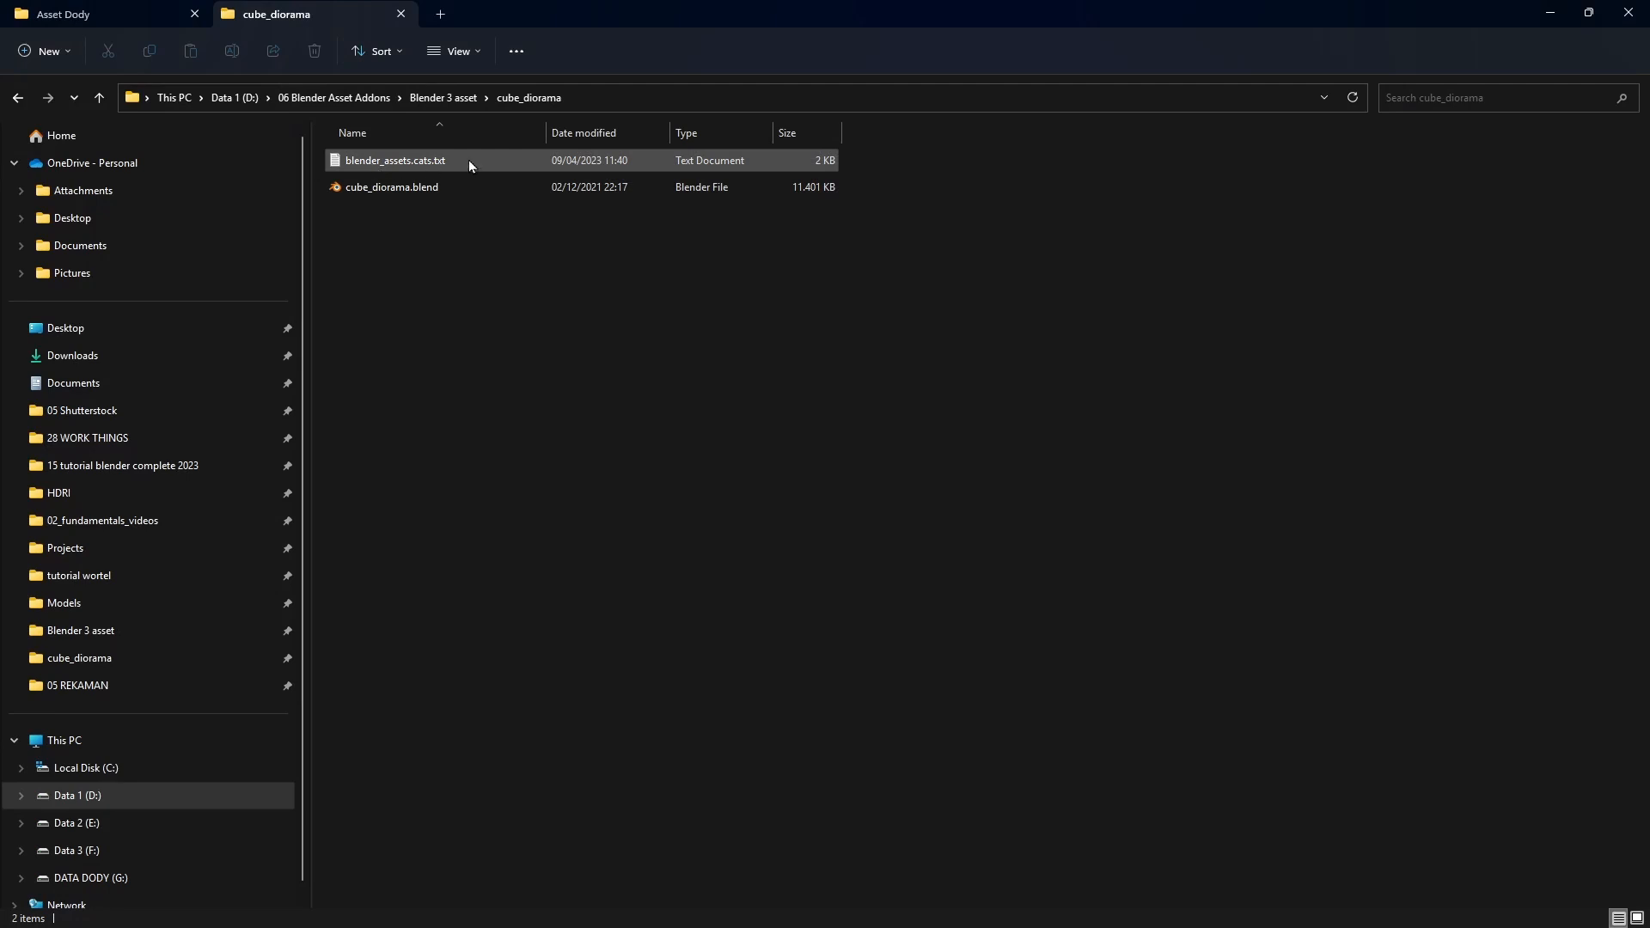
double_click(411, 161)
left_click_drag(903, 461, 912, 232)
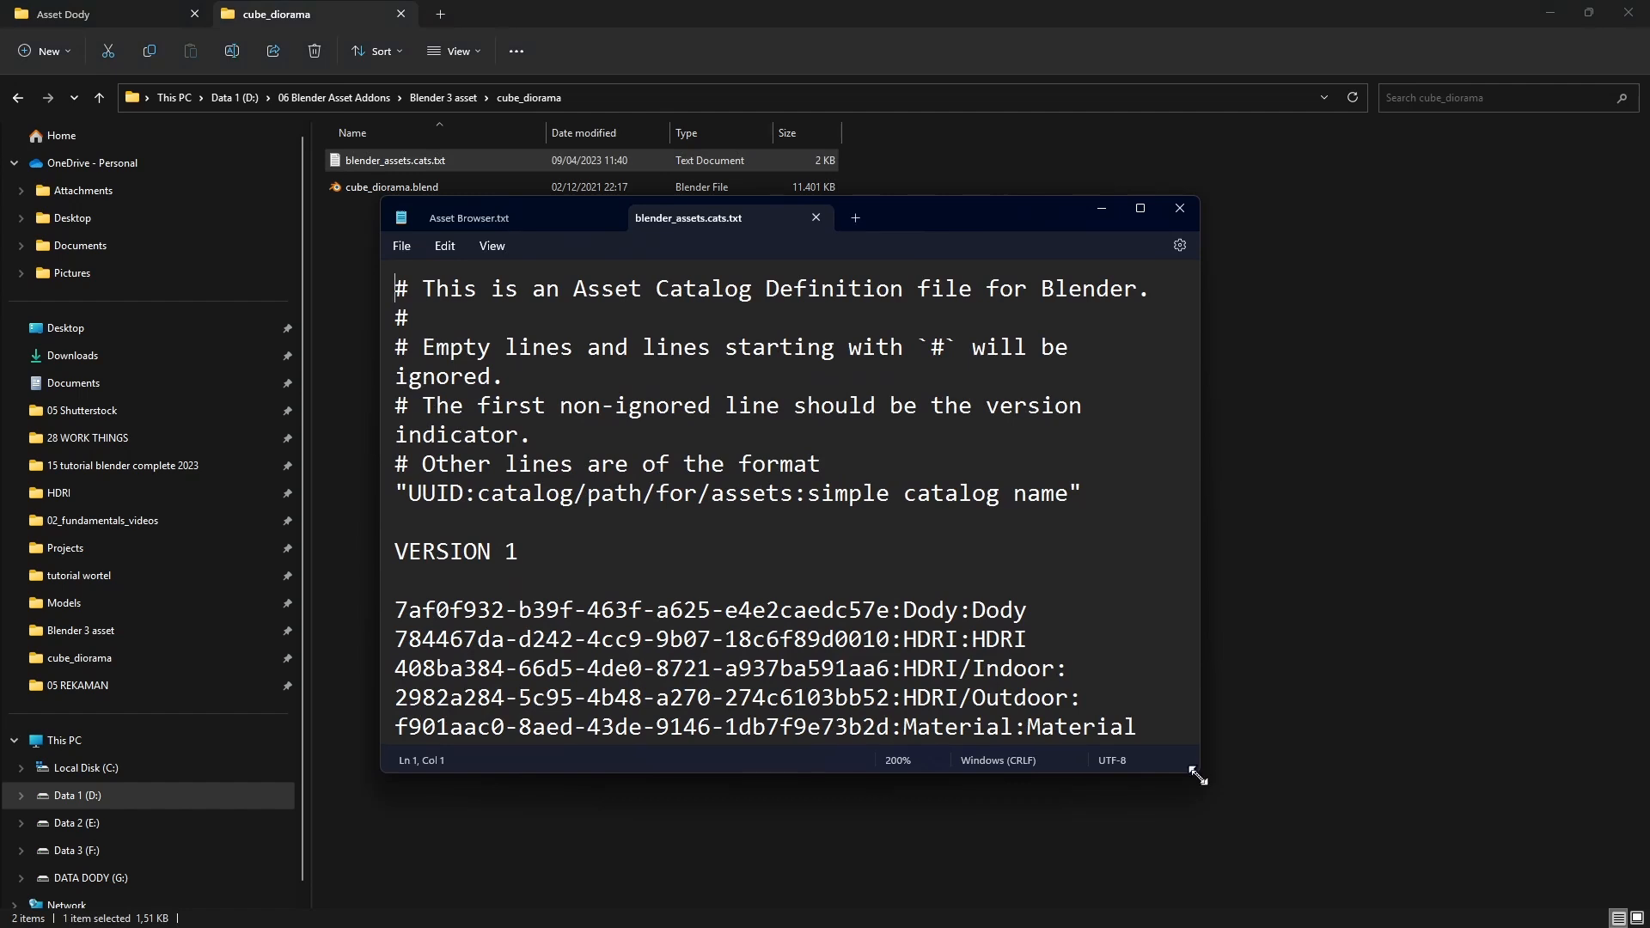
left_click_drag(1199, 771, 1301, 888)
left_click_drag(397, 289, 1120, 439)
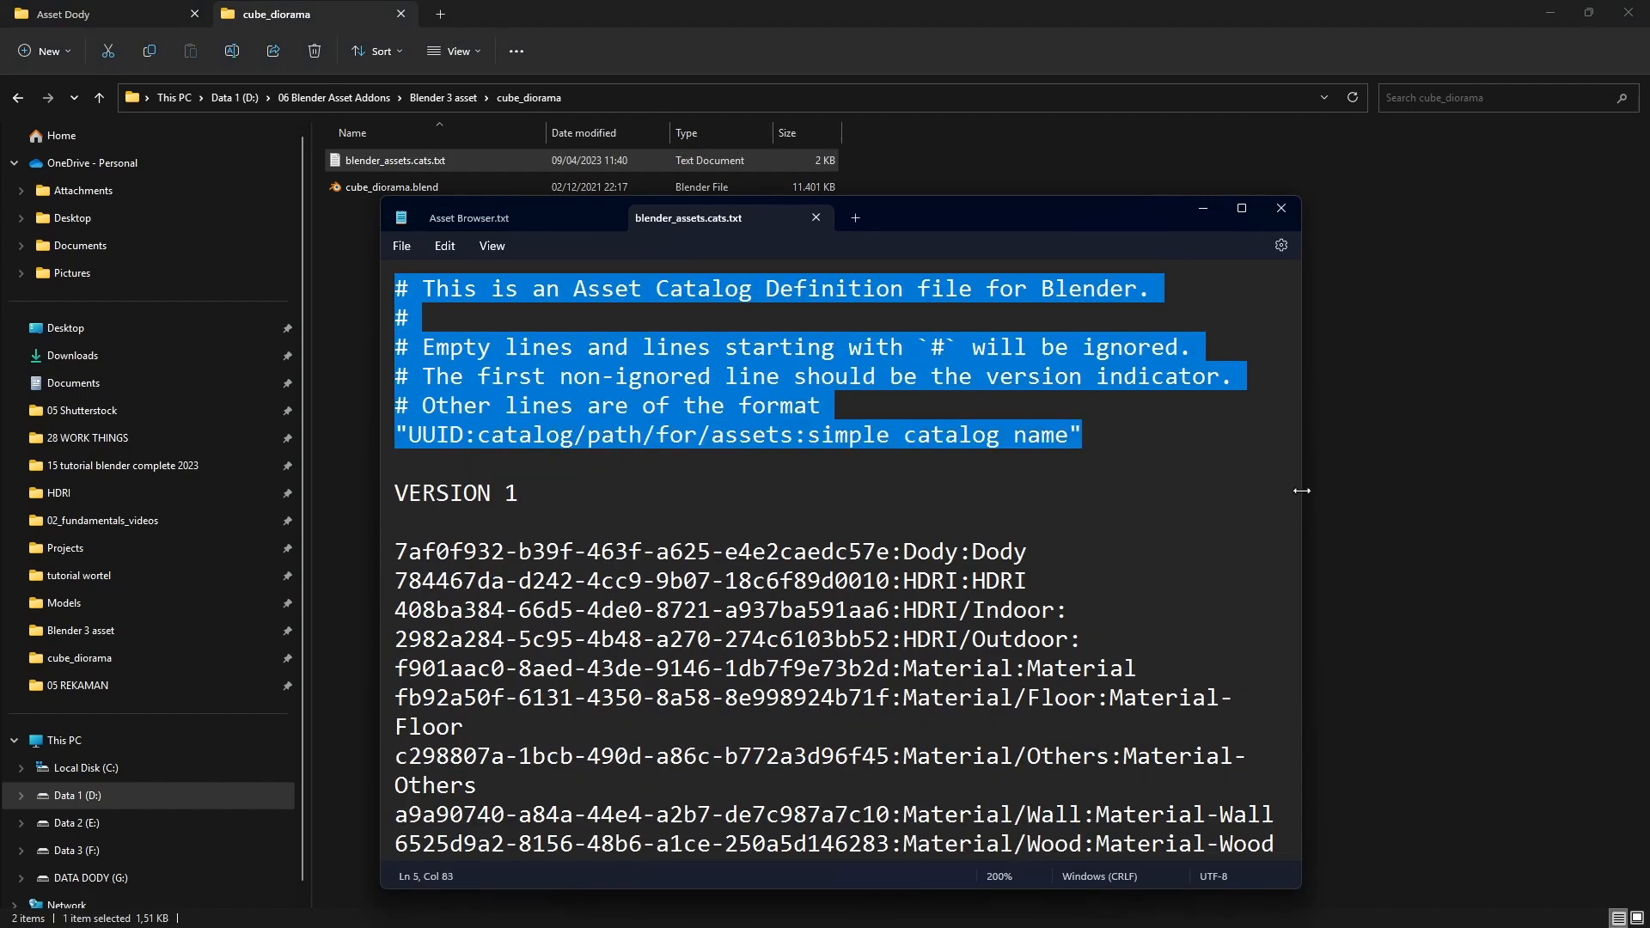
left_click_drag(1301, 490, 1504, 486)
- Examine the VERSION 1 line and the comment lines starting with # in the catalog file
left_click(1328, 470)
left_click_drag(527, 493, 391, 494)
left_click(598, 493)
left_click(546, 347)
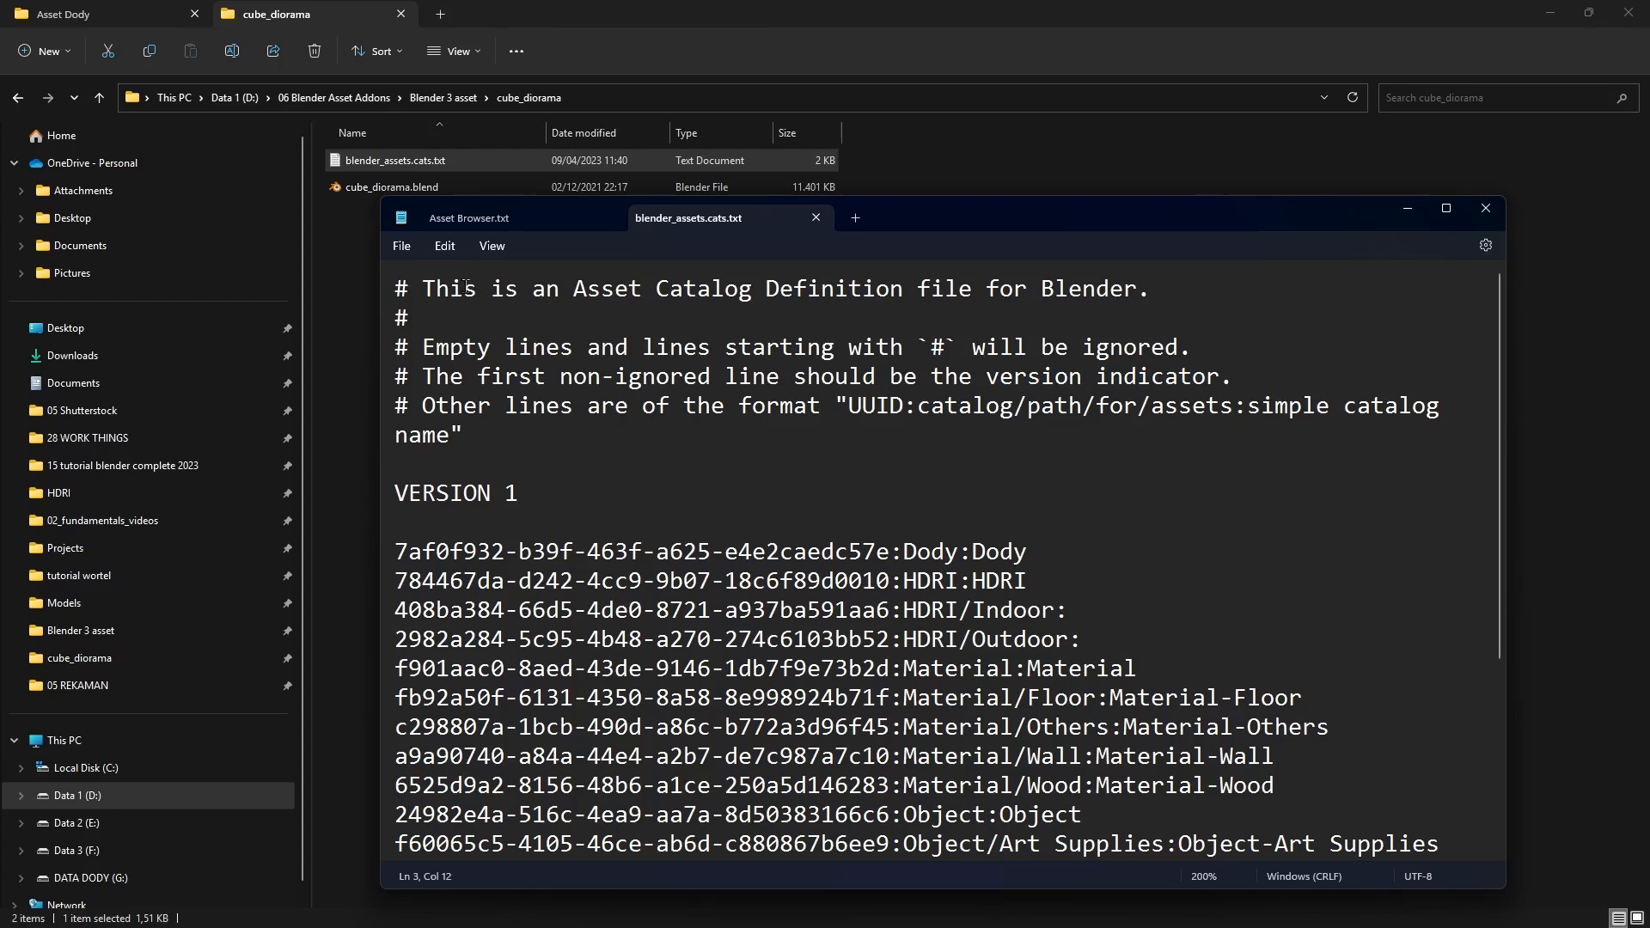
double_click(937, 347)
left_click_drag(411, 345, 395, 346)
left_click_drag(1086, 347, 1196, 347)
left_click(673, 354)
left_click_drag(412, 348, 392, 346)
left_click_drag(516, 429, 387, 299)
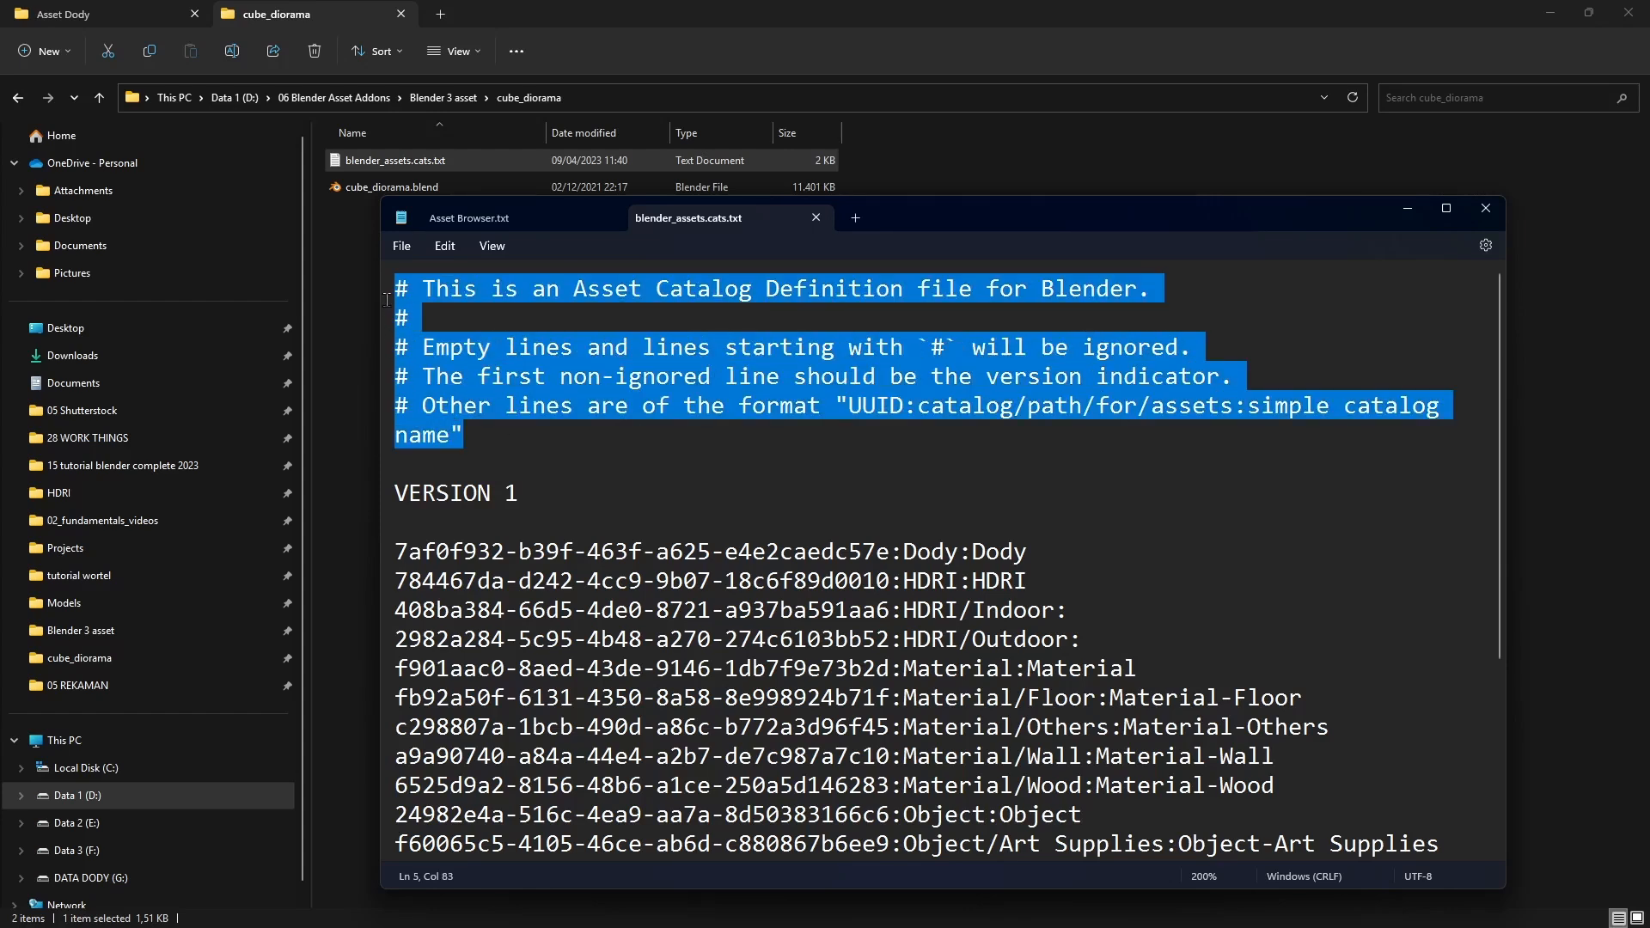
- Examine the UUID of the Dody entry and how the version line precedes the catalog entries
left_click(569, 439)
left_click_drag(391, 554, 890, 550)
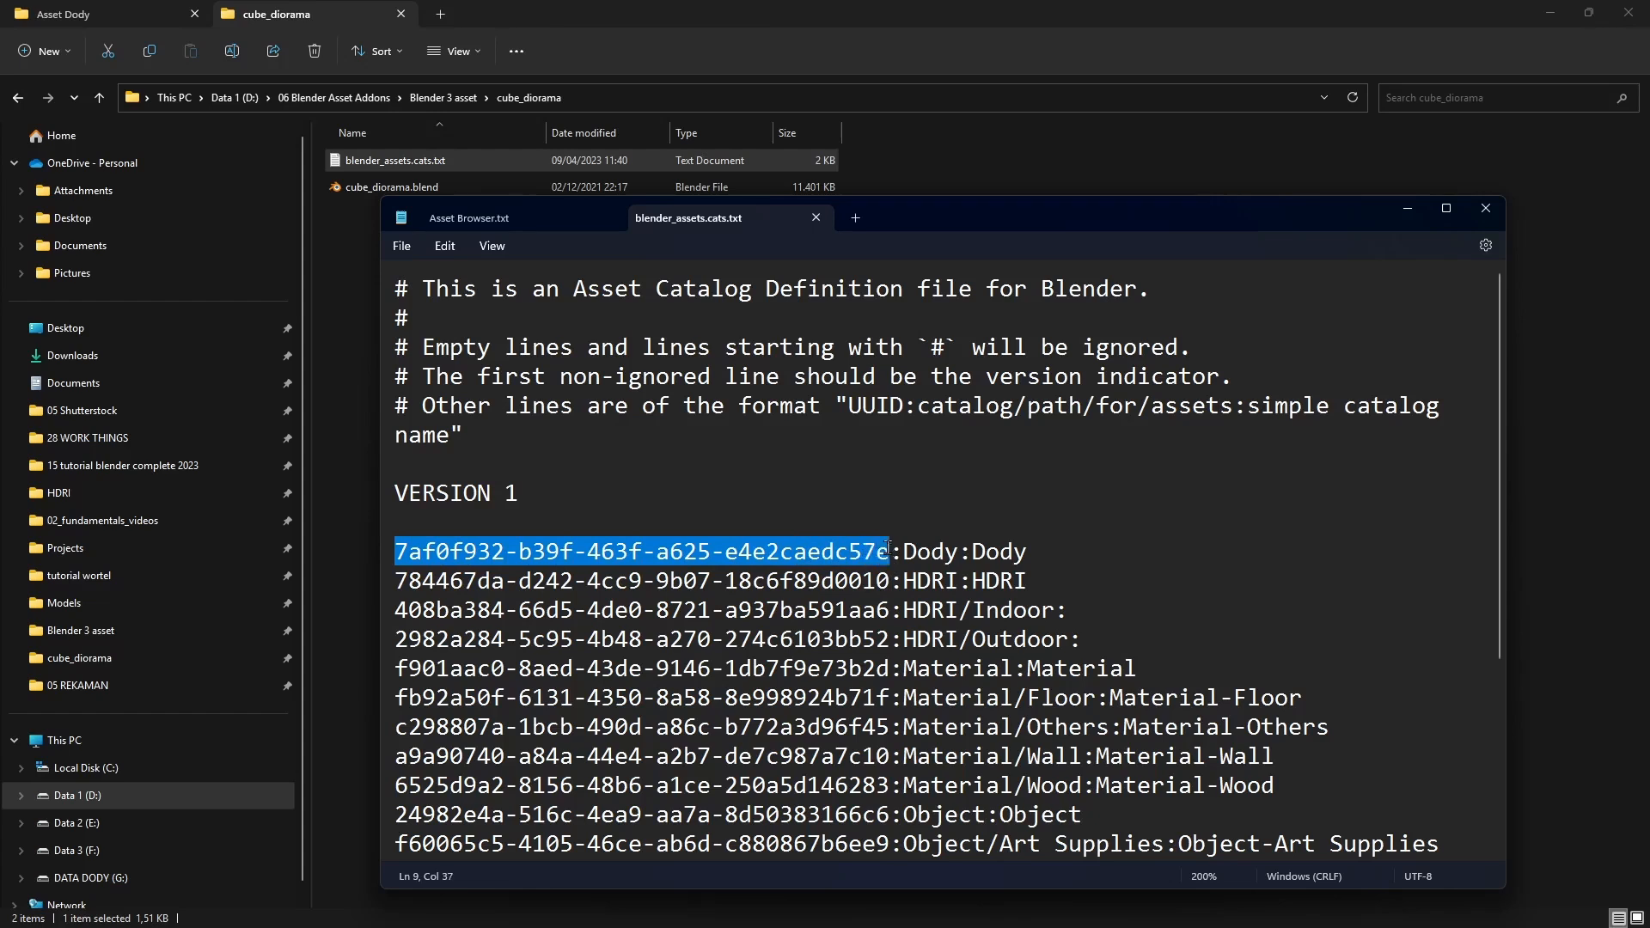
left_click(859, 507)
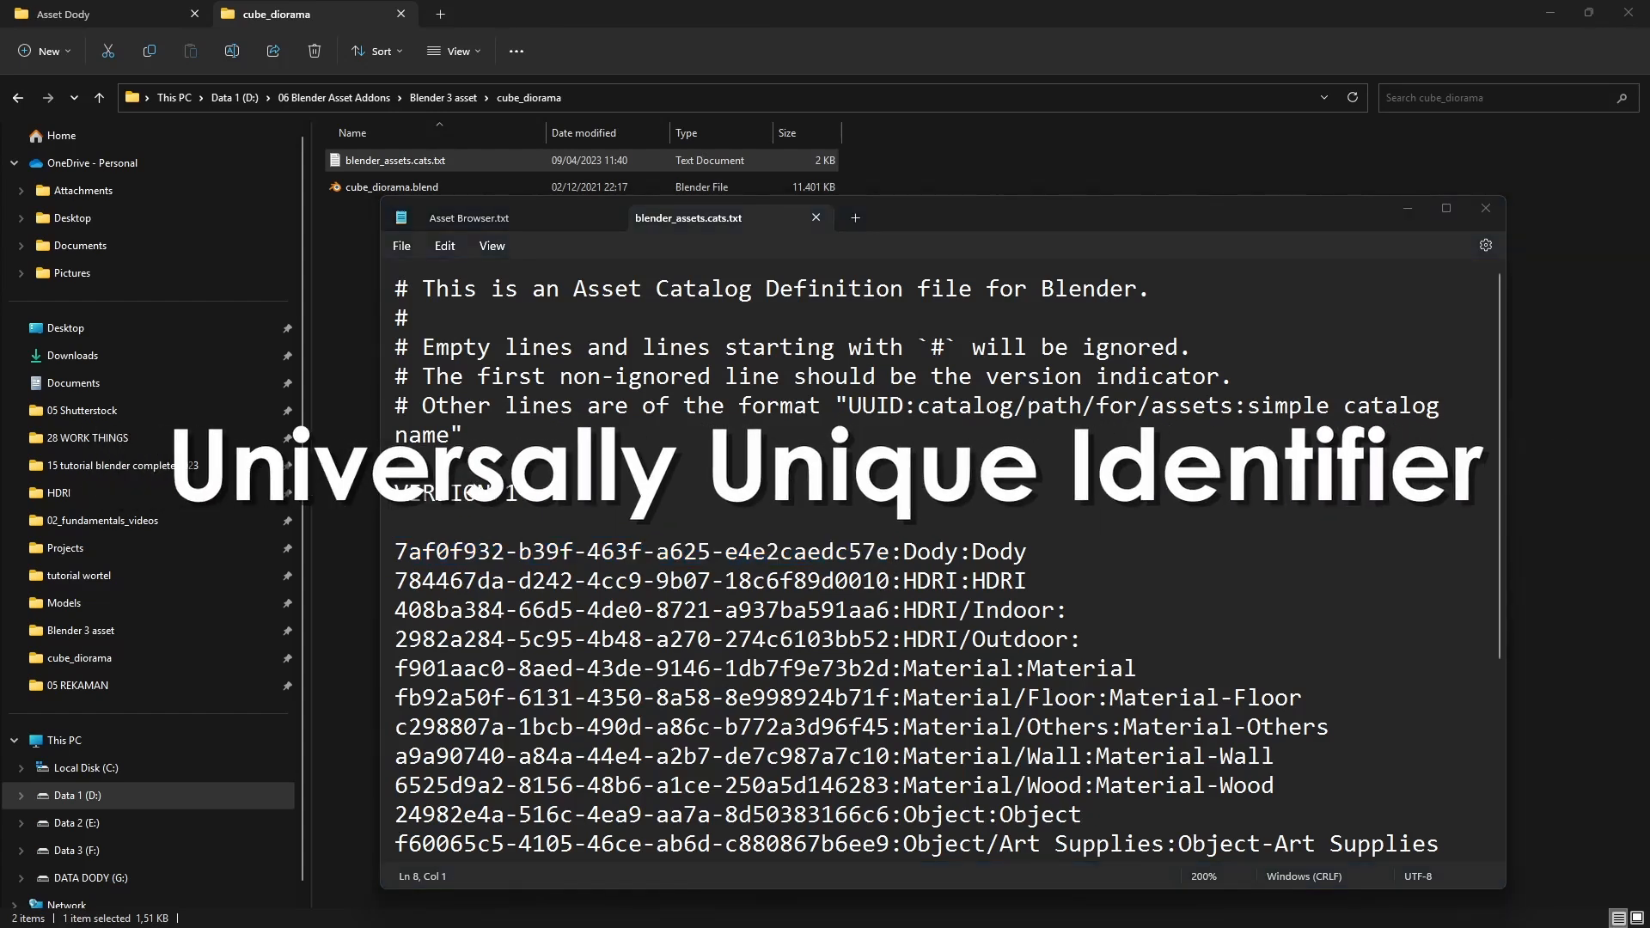
left_click(761, 492)
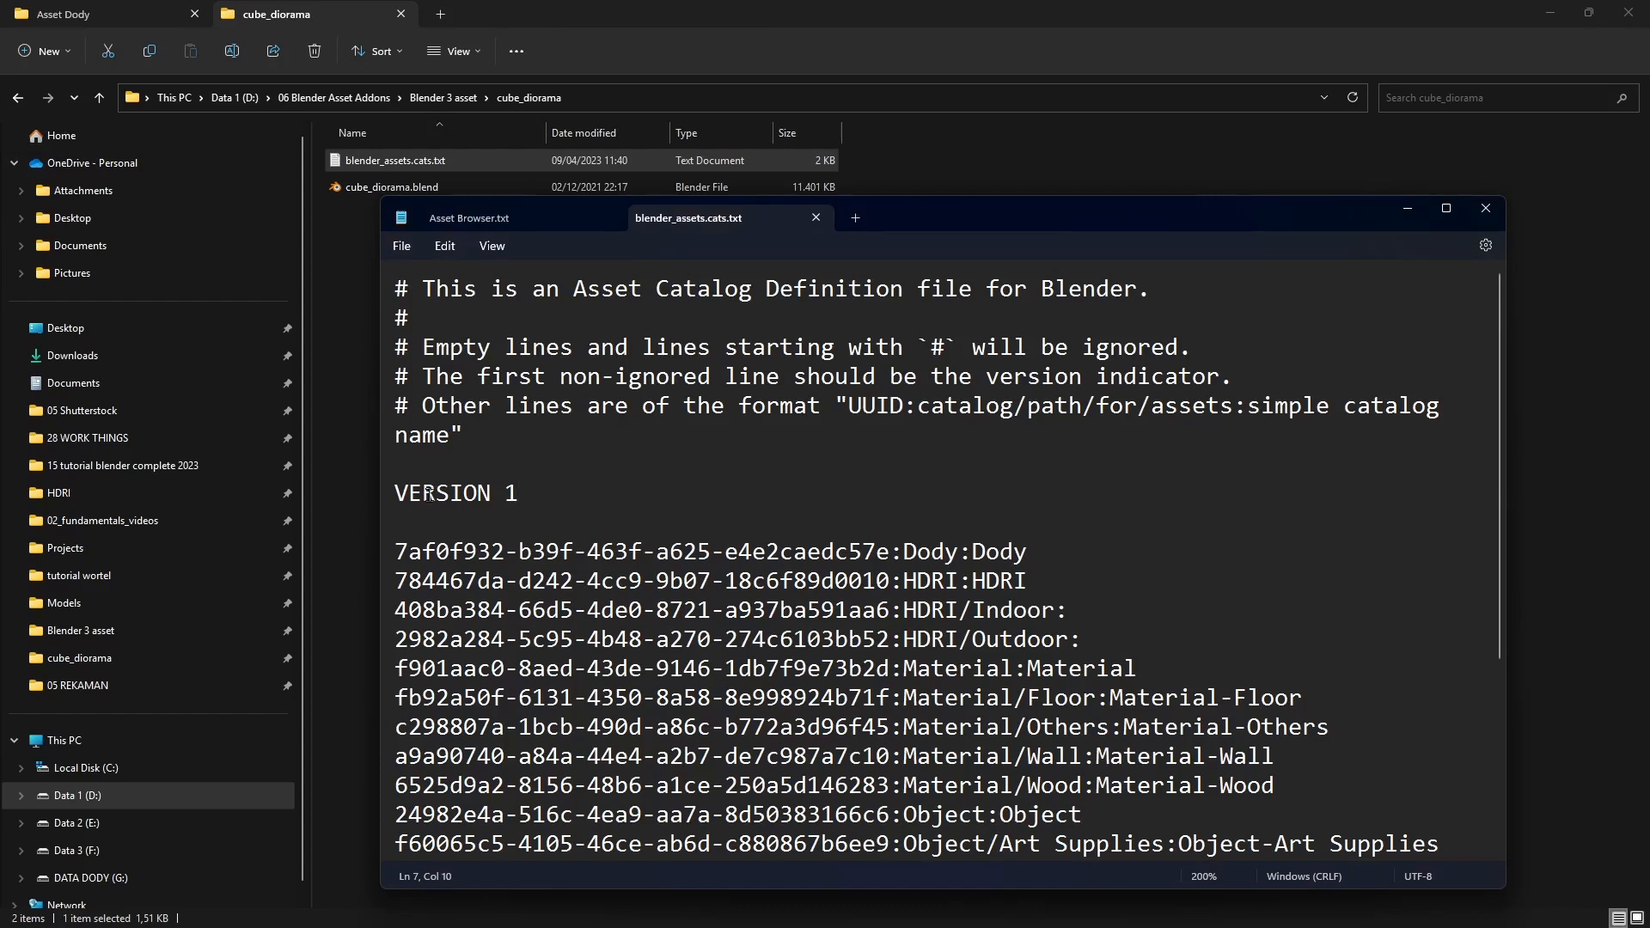
left_click_drag(398, 489, 1149, 629)
left_click(1133, 588)
- Create a new text document and copy the VERSION 1 line from blender_assets.cats.txt into it, followed by a line break
left_click(857, 218)
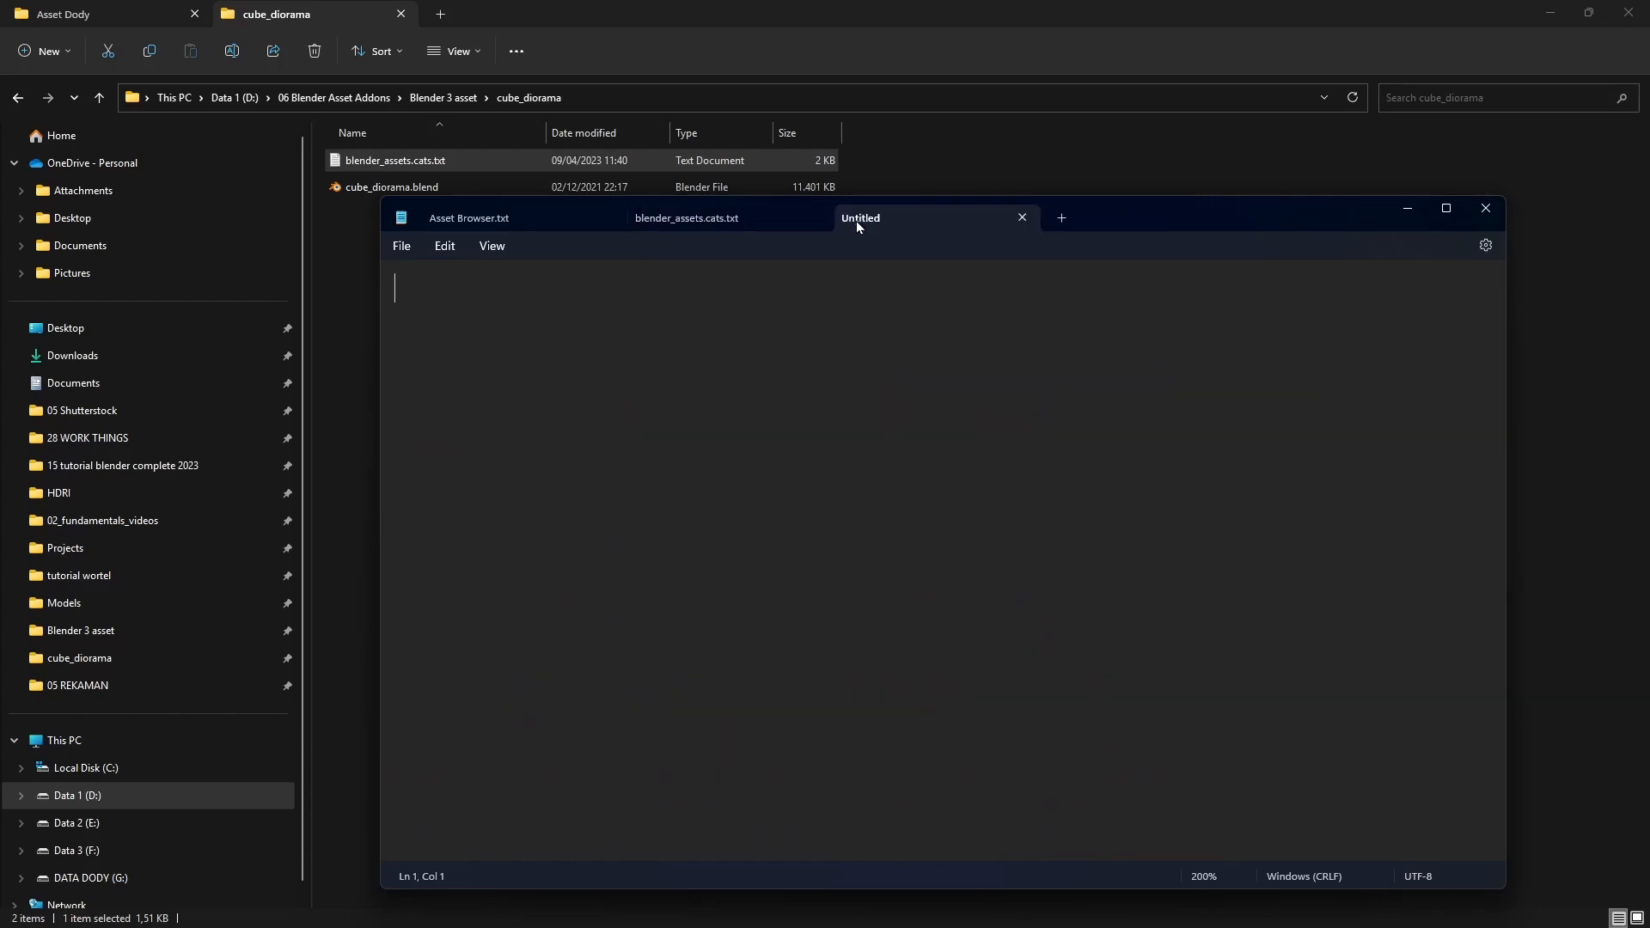
left_click(712, 222)
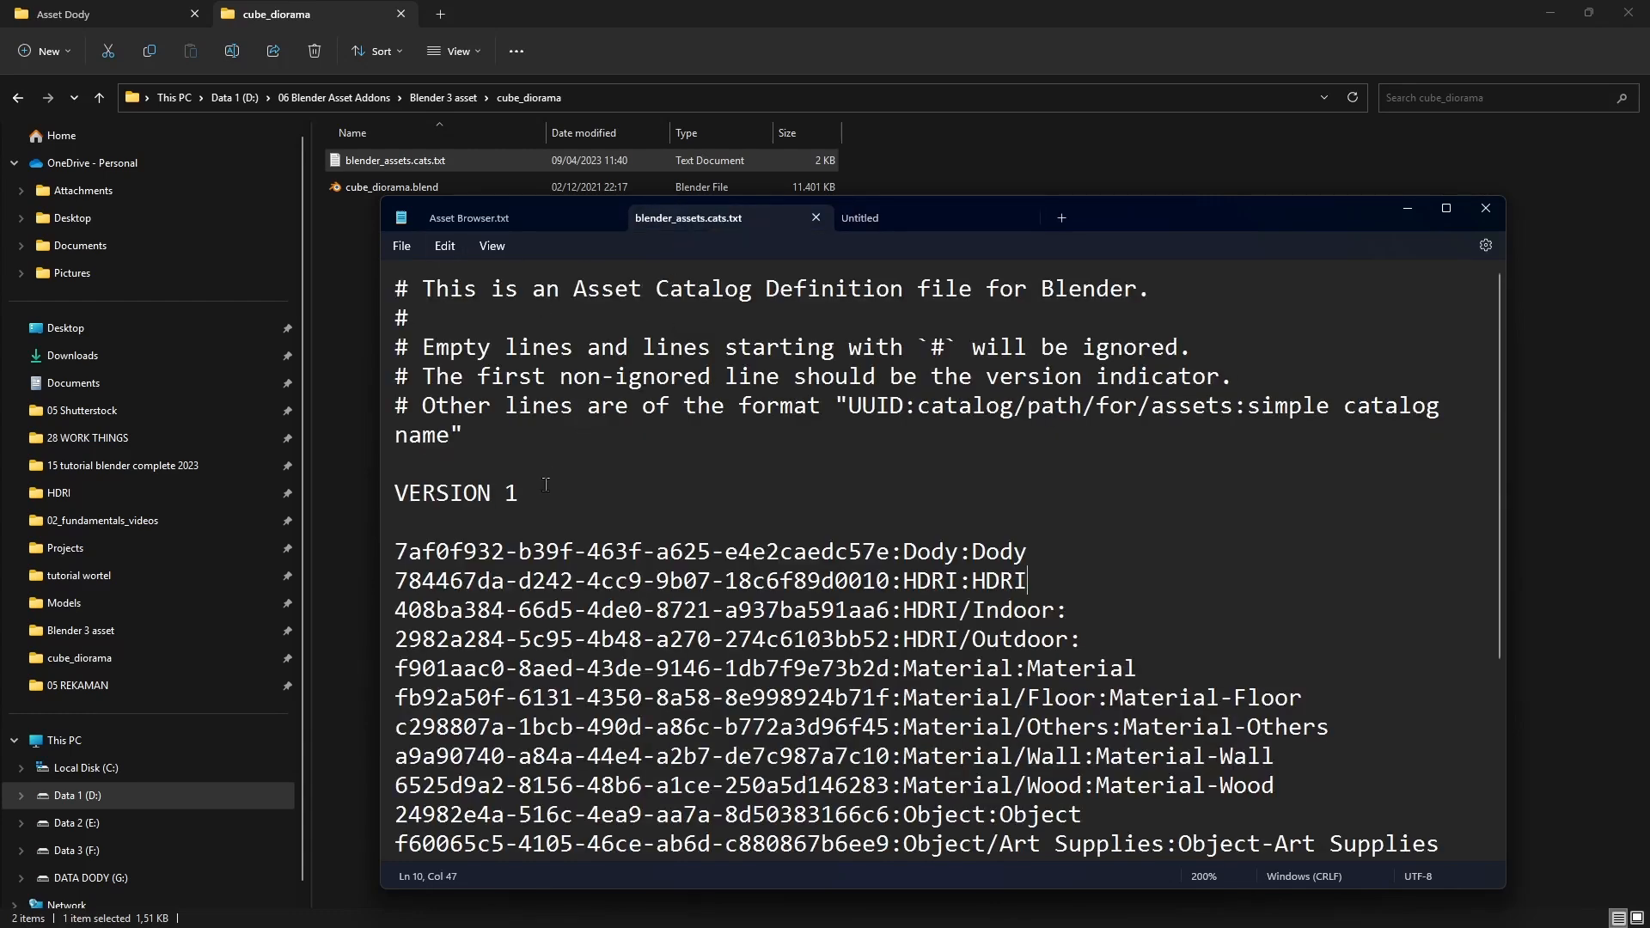
left_click_drag(518, 493, 393, 486)
key("ctrl+c")
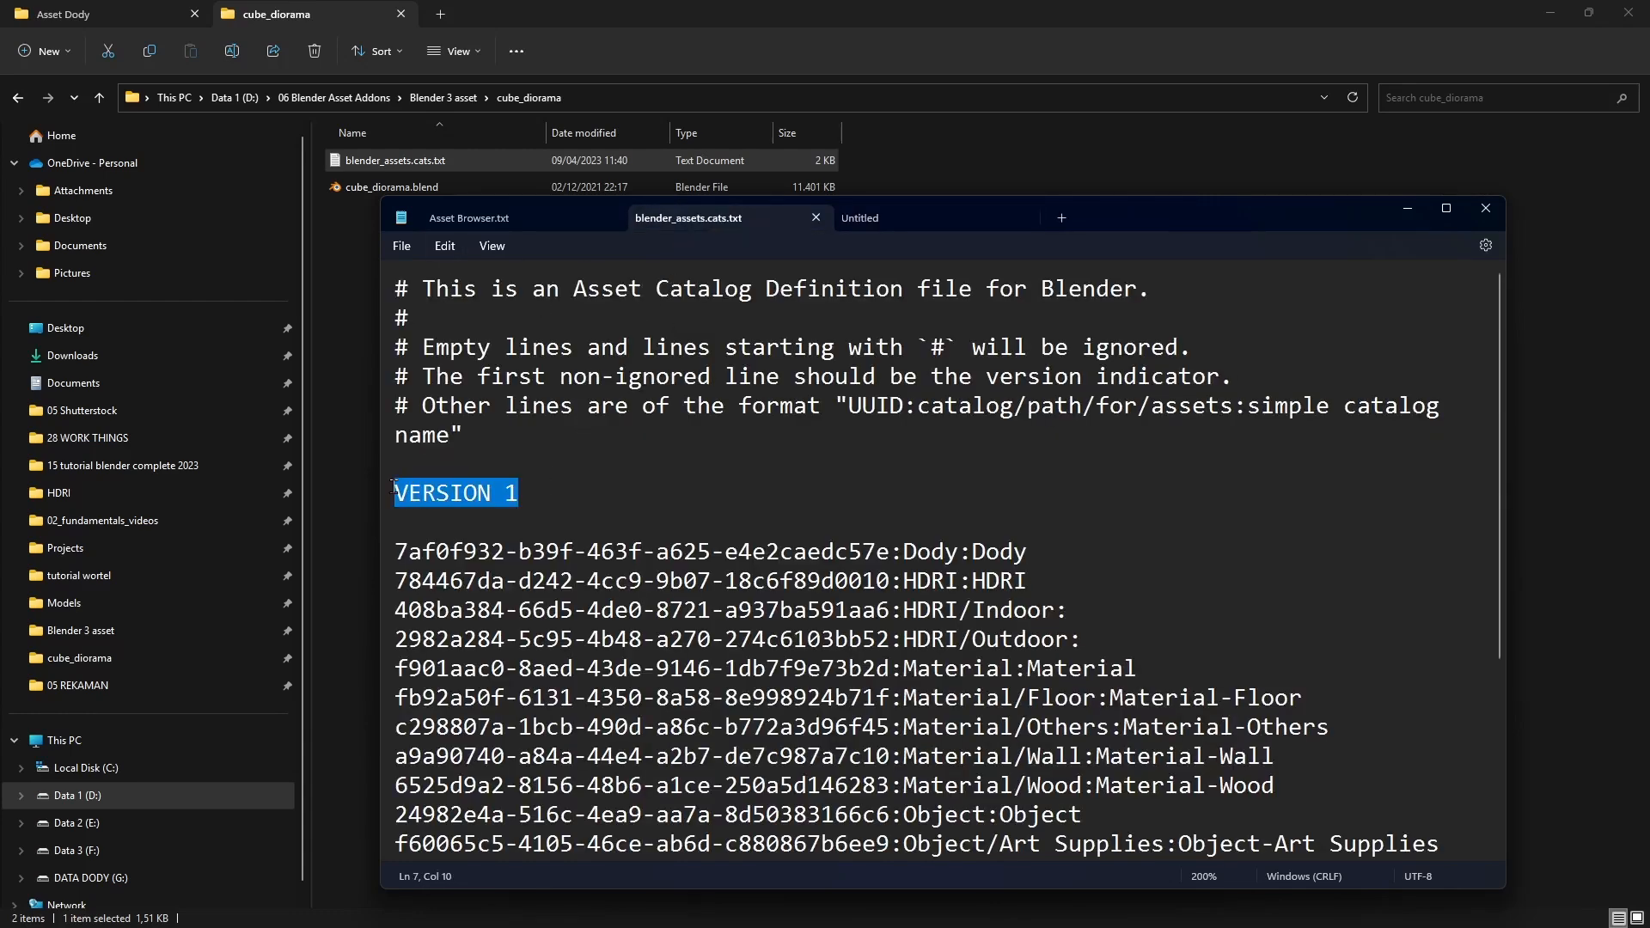
left_click(935, 217)
key("ctrl+v")
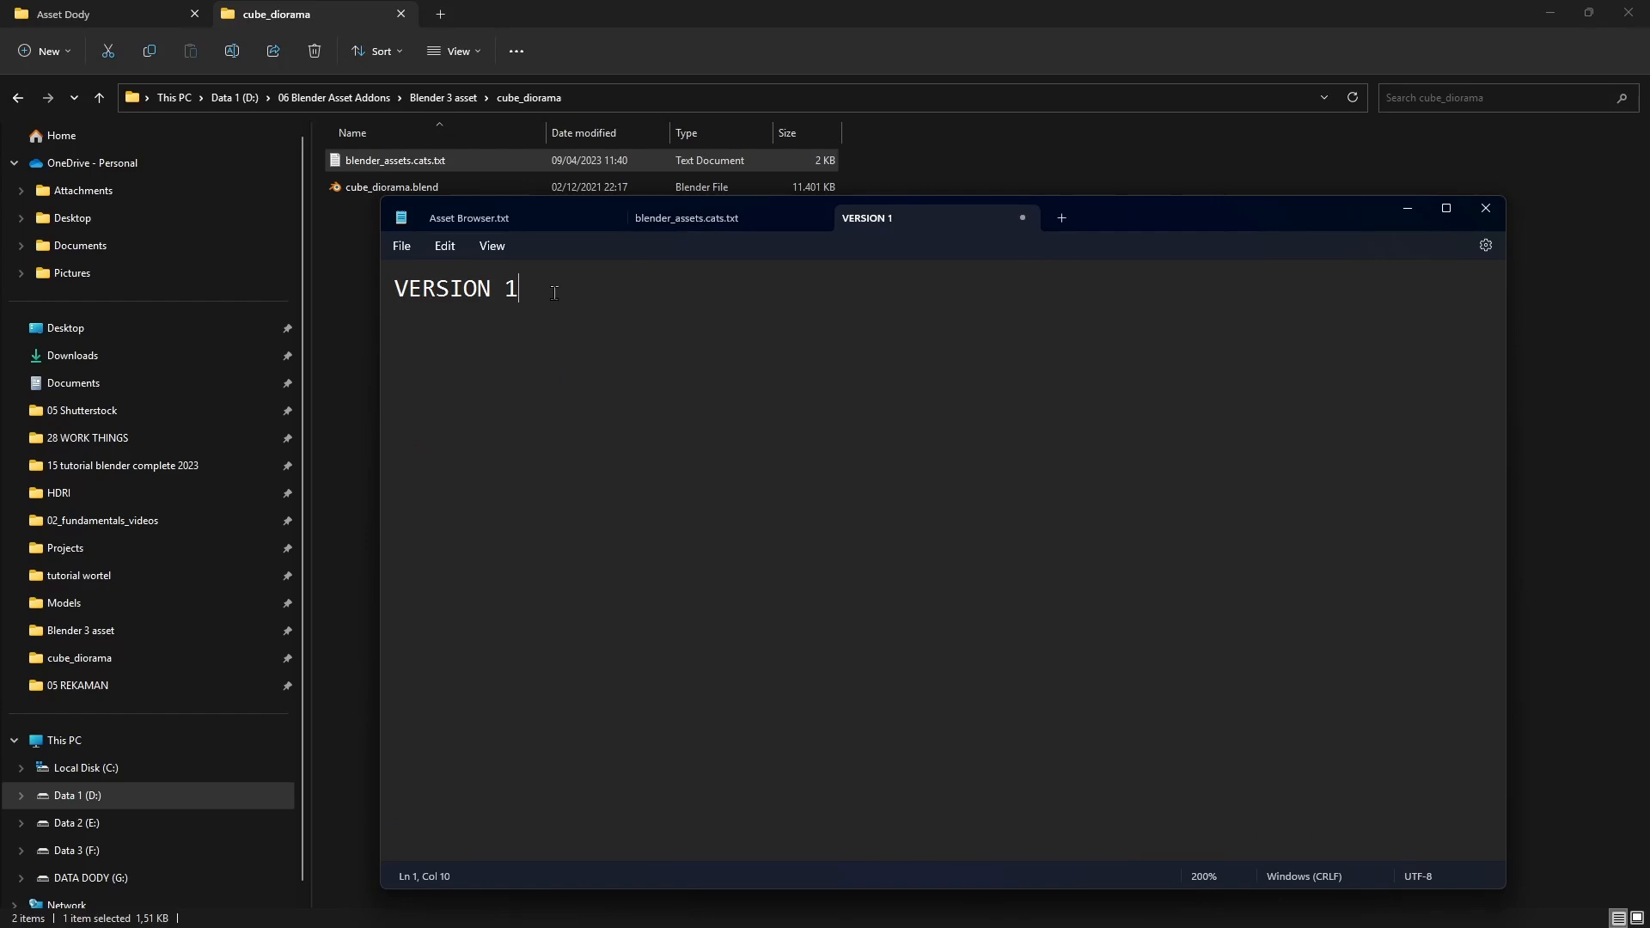
key("Return")
- Switch to the Online UUID Generator in the browser, bulk-generate 5 version 4 UUIDs, and copy them
left_click(731, 908)
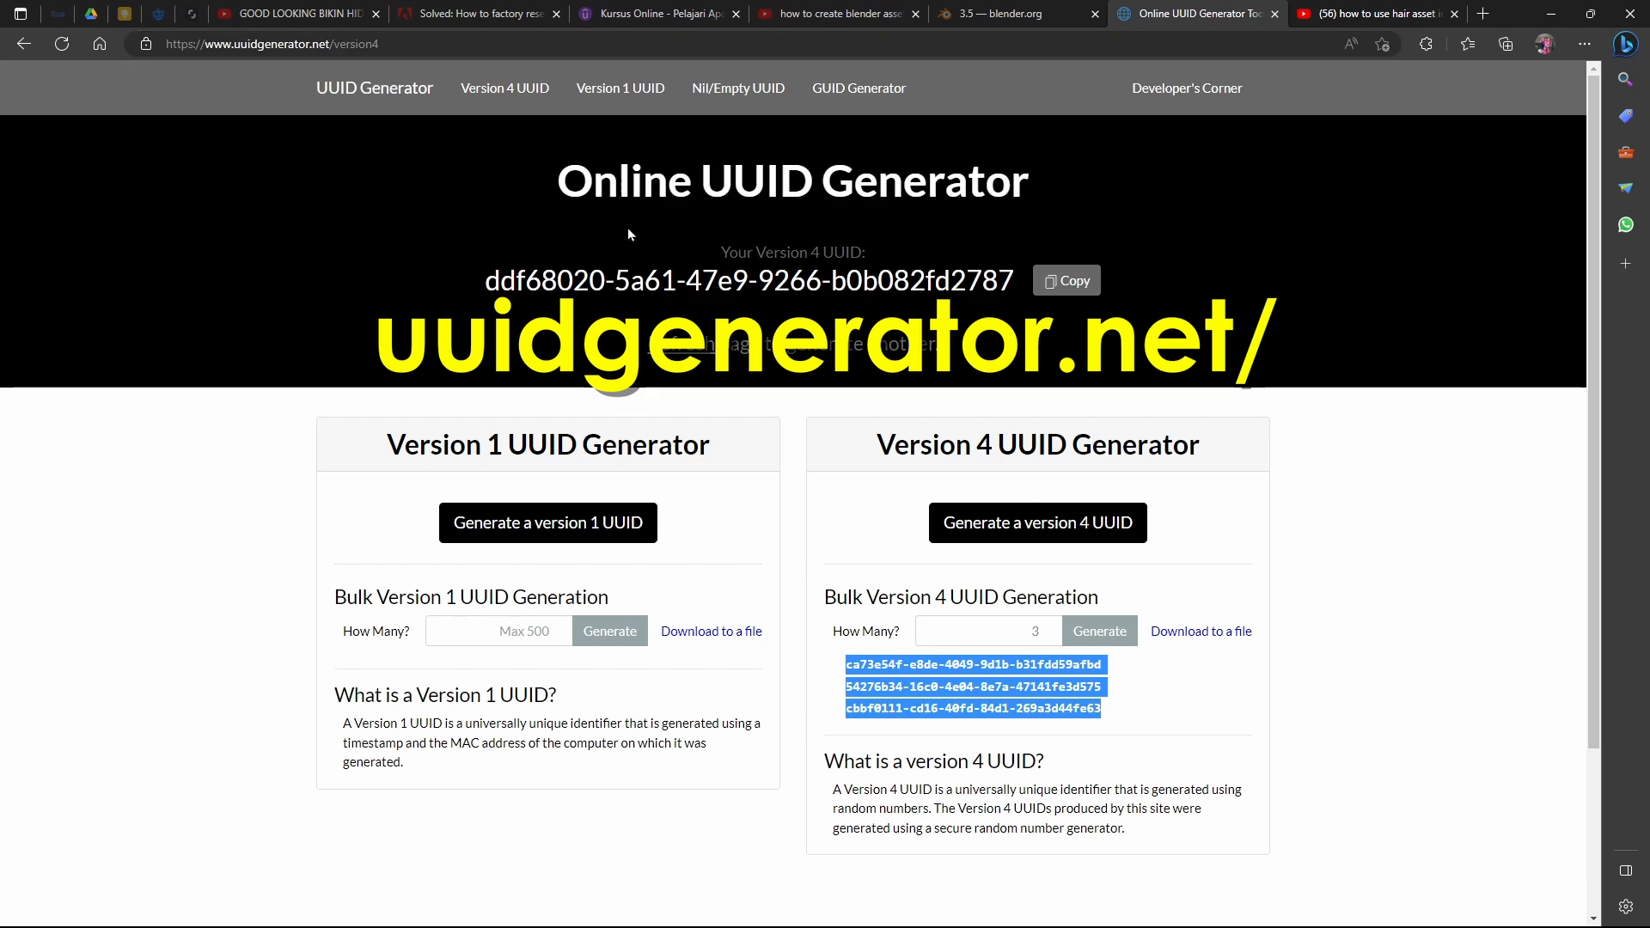
left_click(1293, 575)
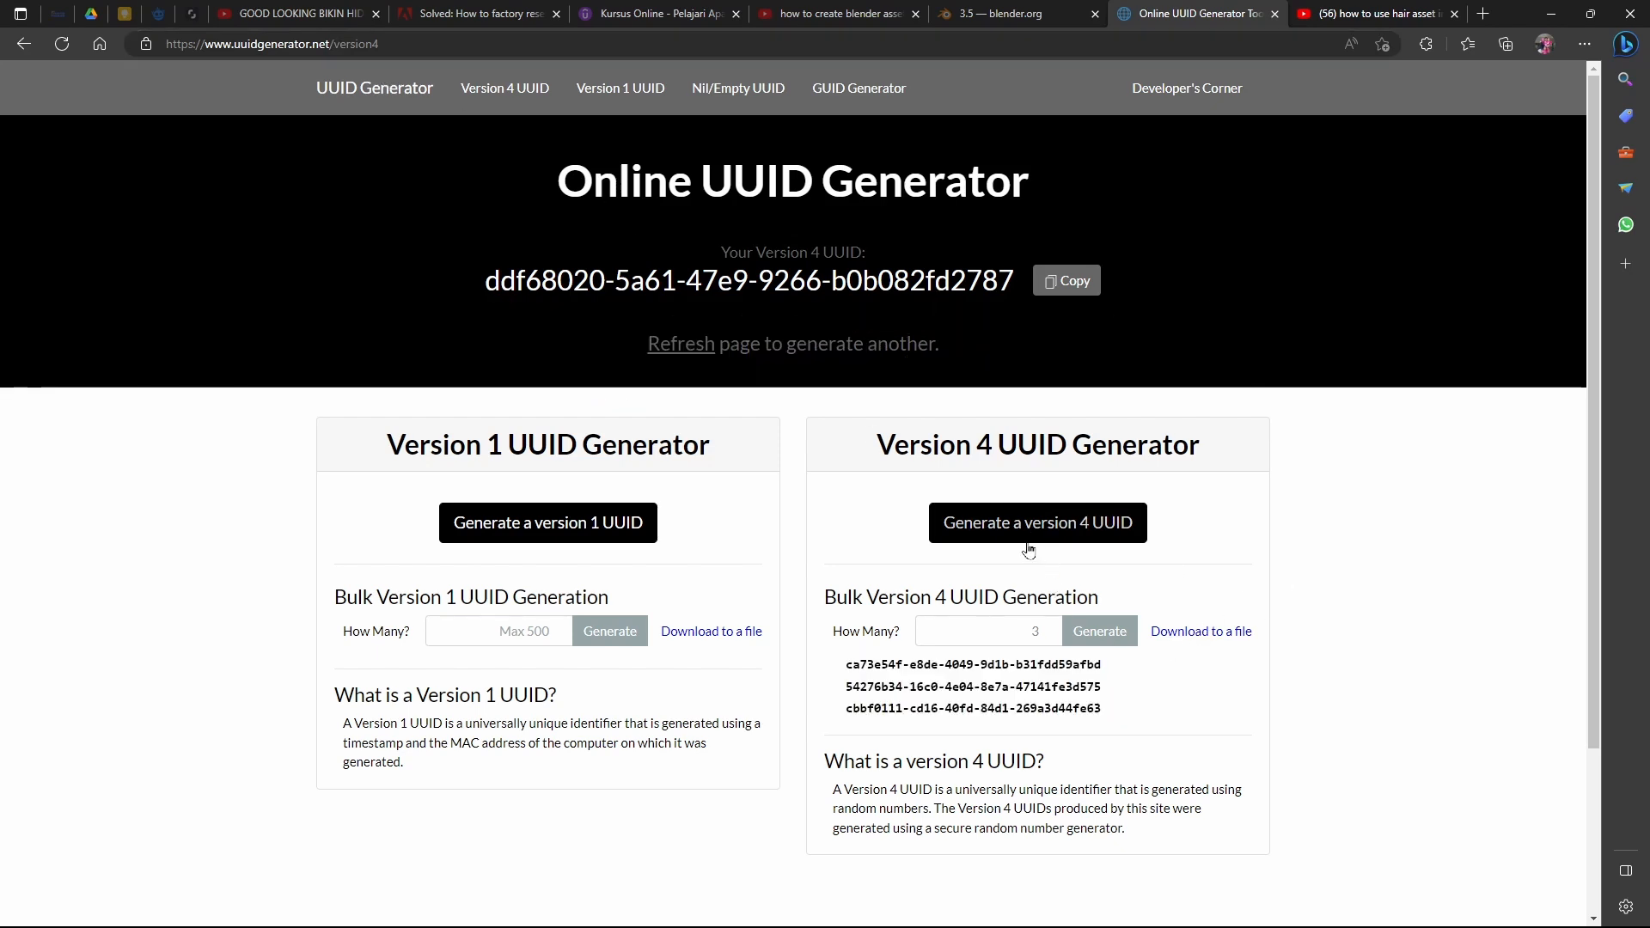
double_click(1035, 632)
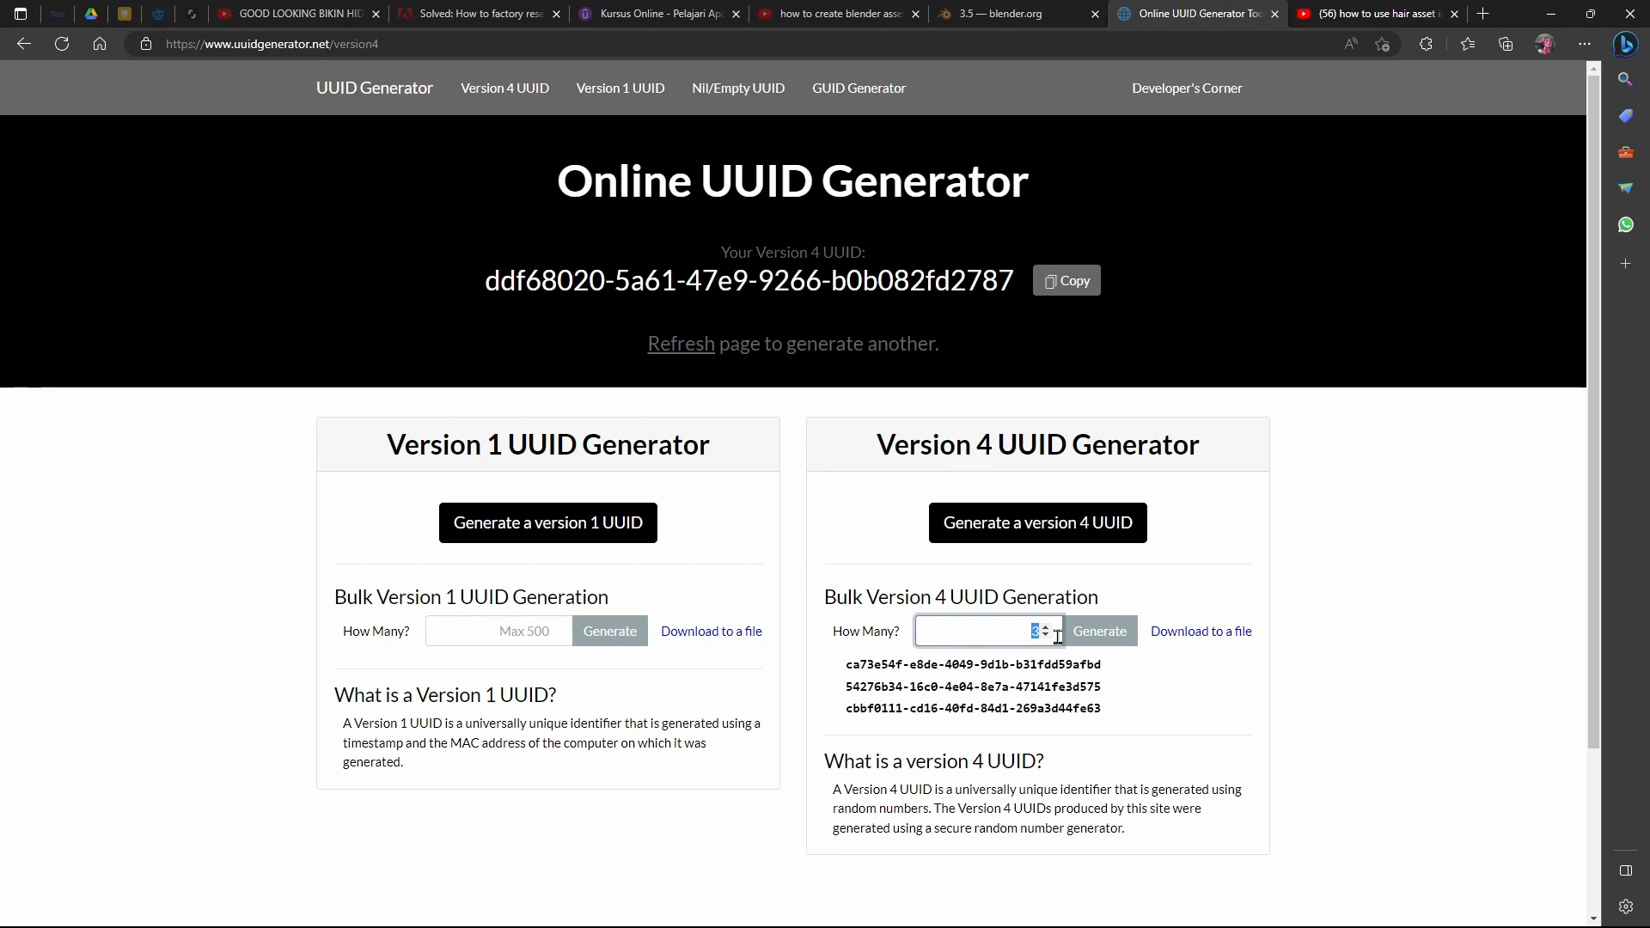
type("5")
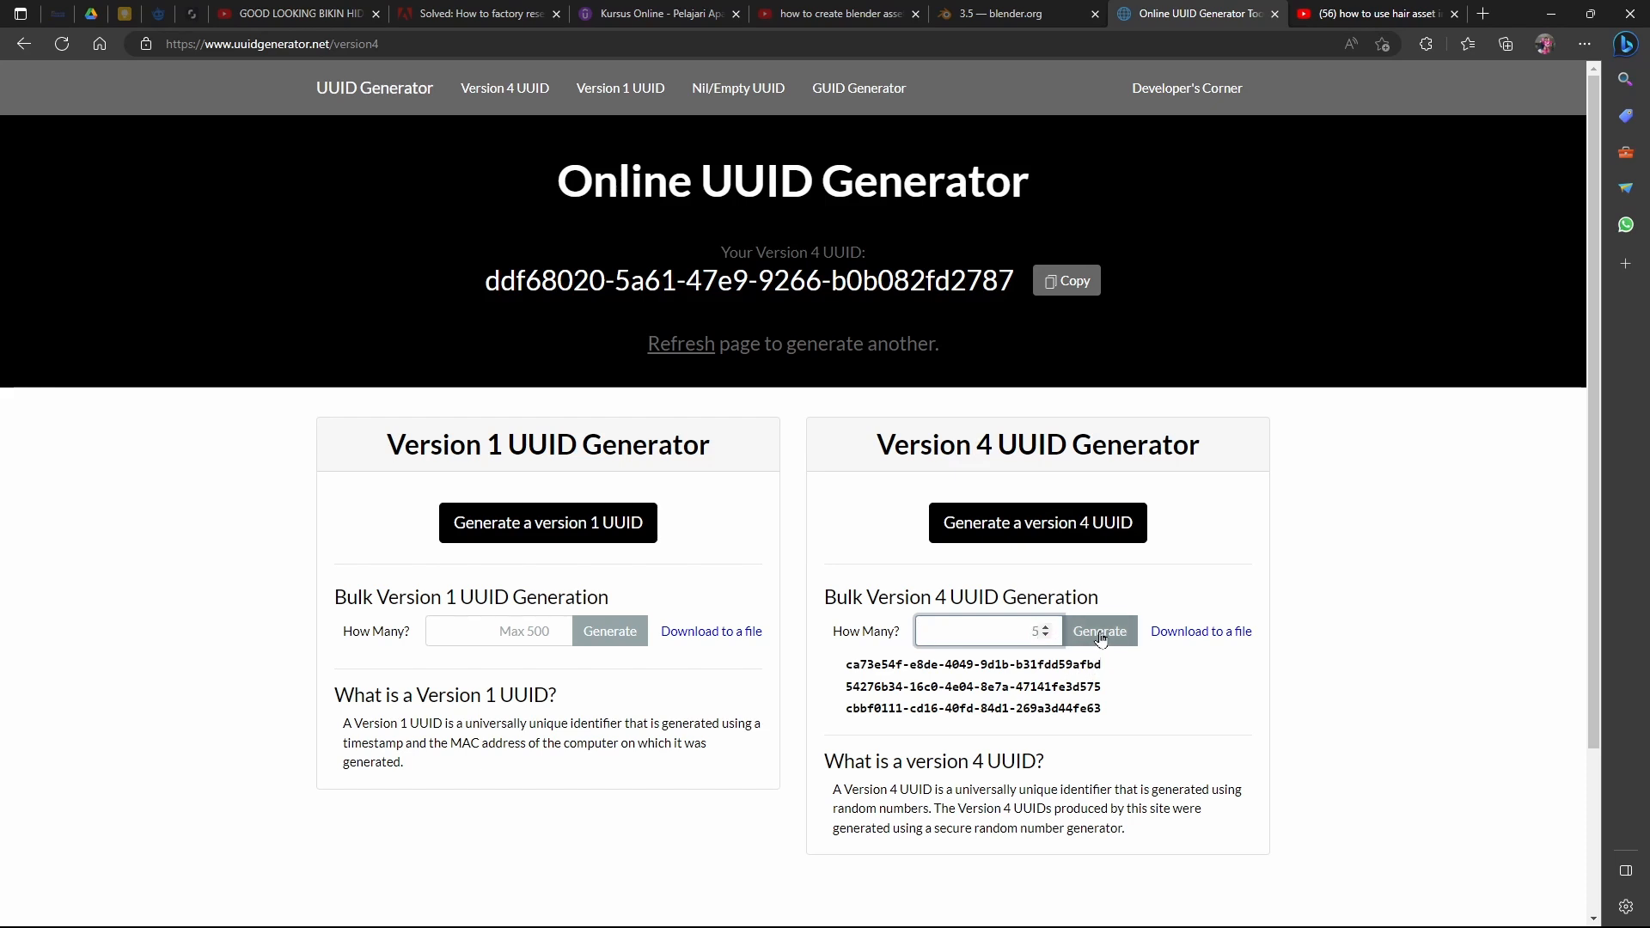
left_click(1100, 640)
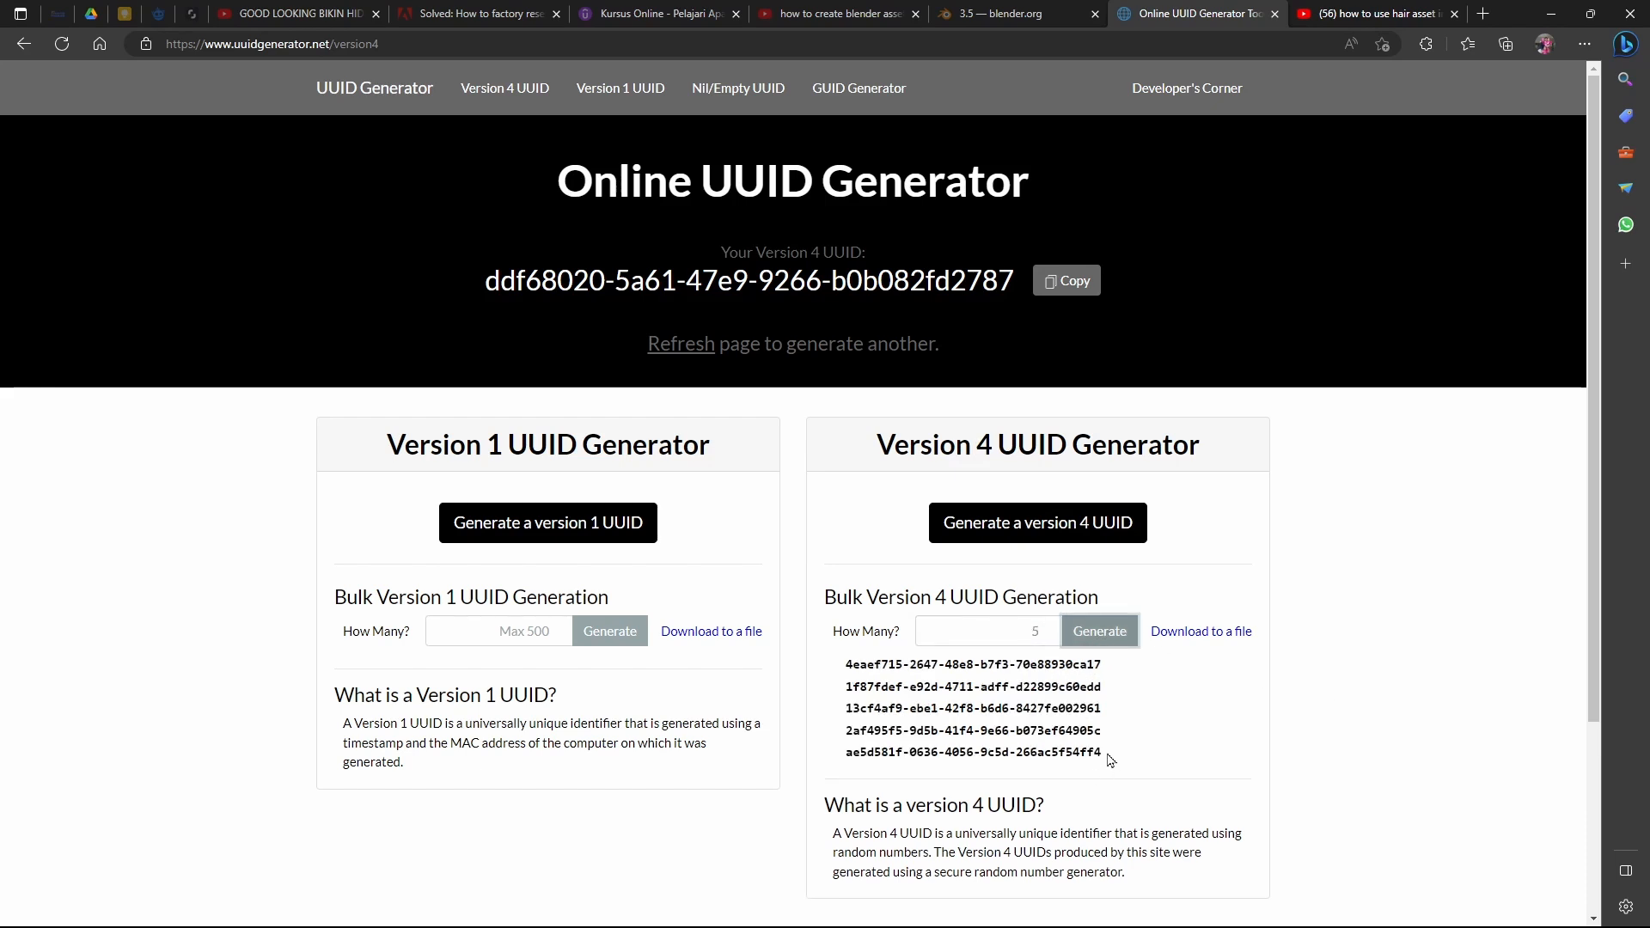
left_click_drag(1108, 757, 854, 678)
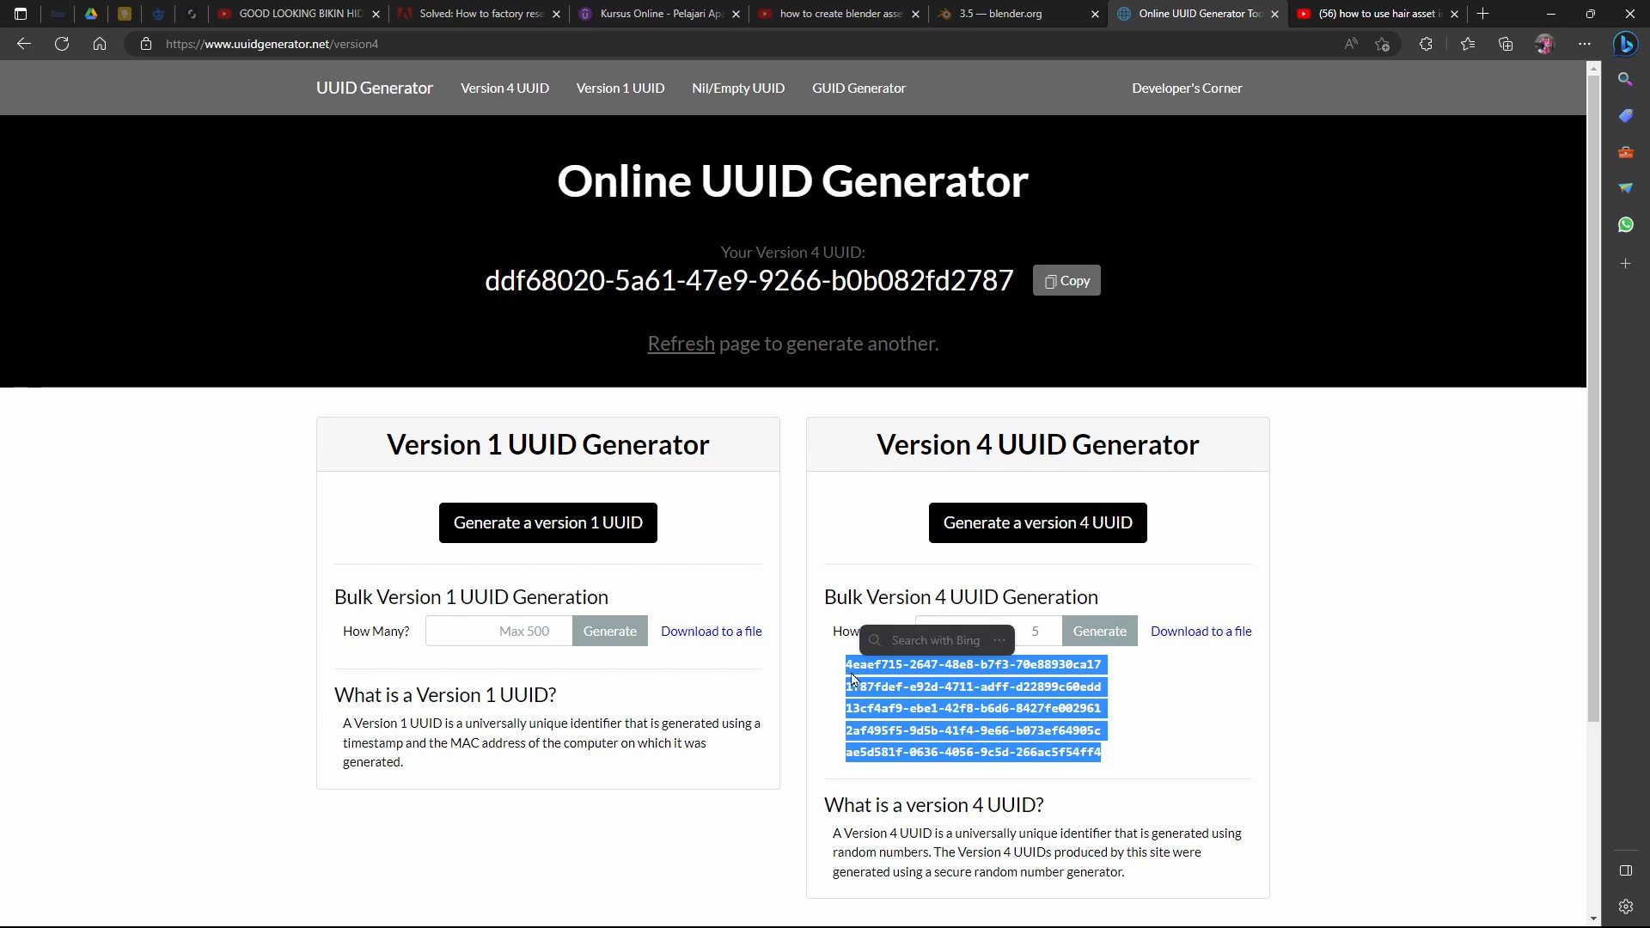
key("ctrl+c")
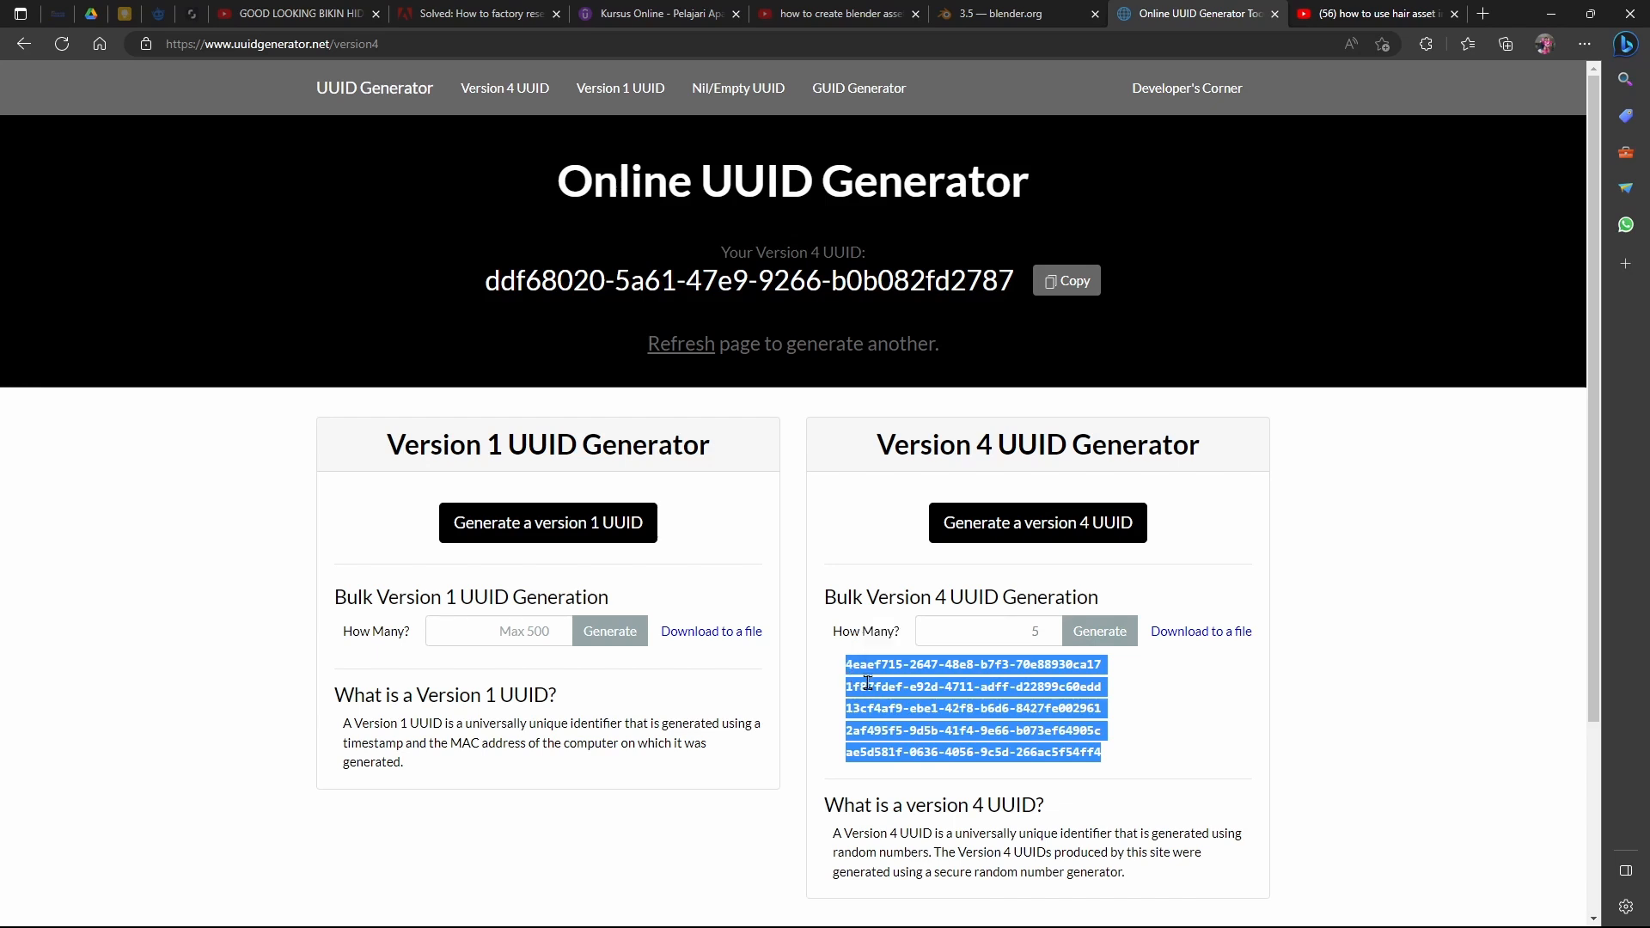
- Paste the UUIDs into the new text document, leaving one blank line below VERSION 1 and none between the UUIDs
left_click(1551, 19)
key("ctrl+v")
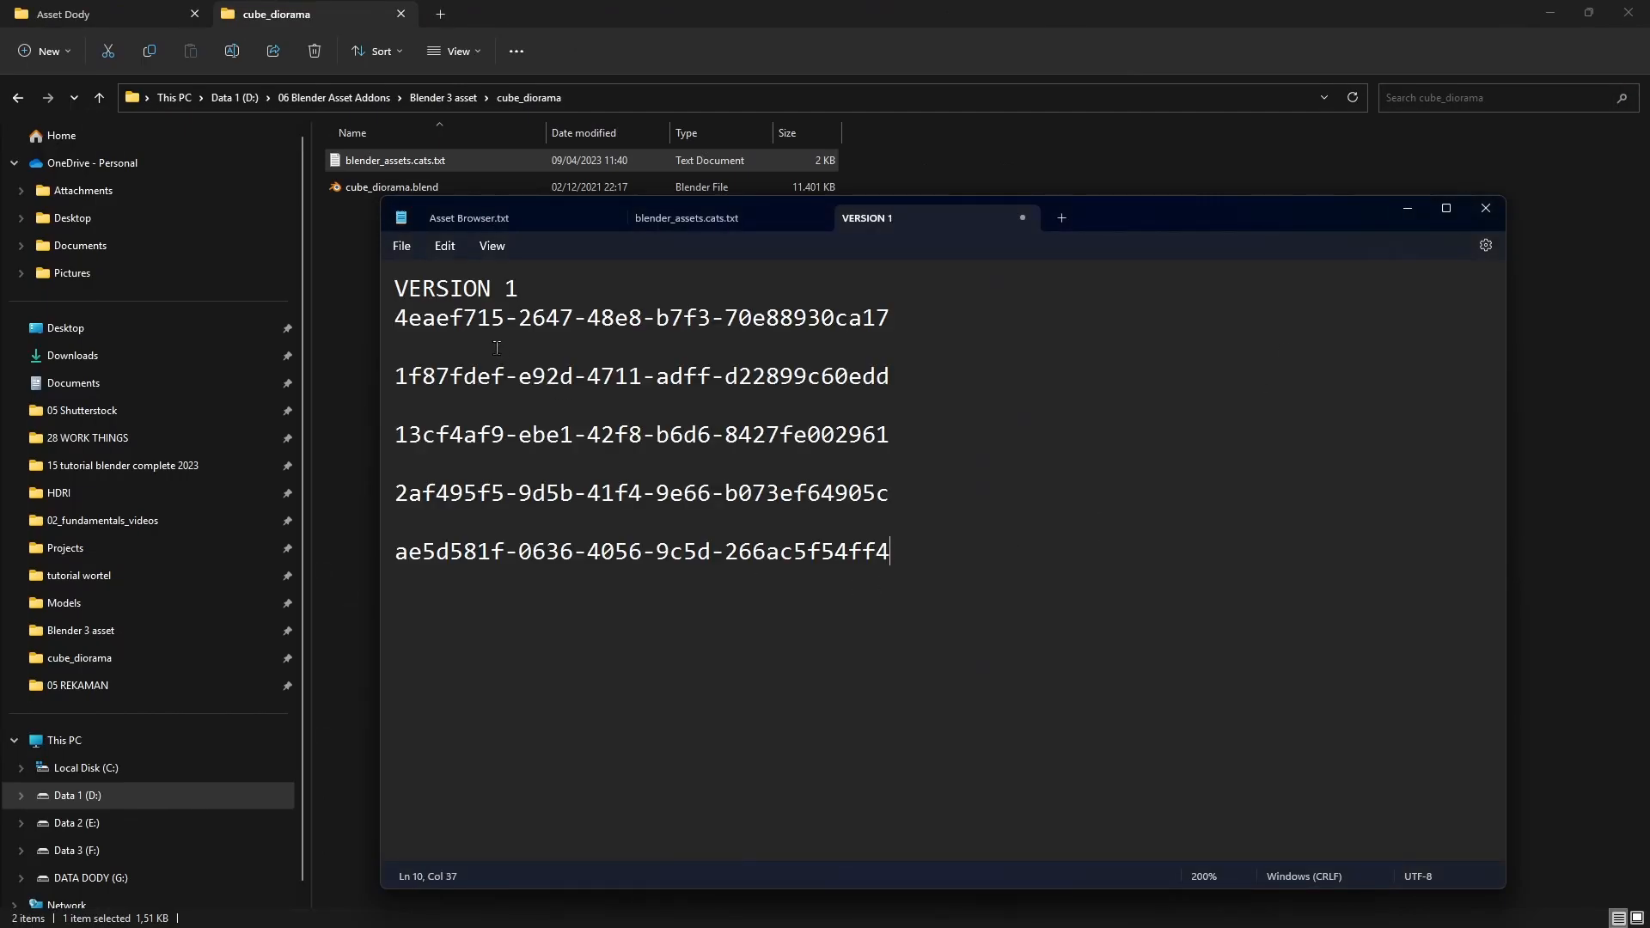
left_click(576, 292)
key("Return")
left_click(445, 366)
key("BackSpace")
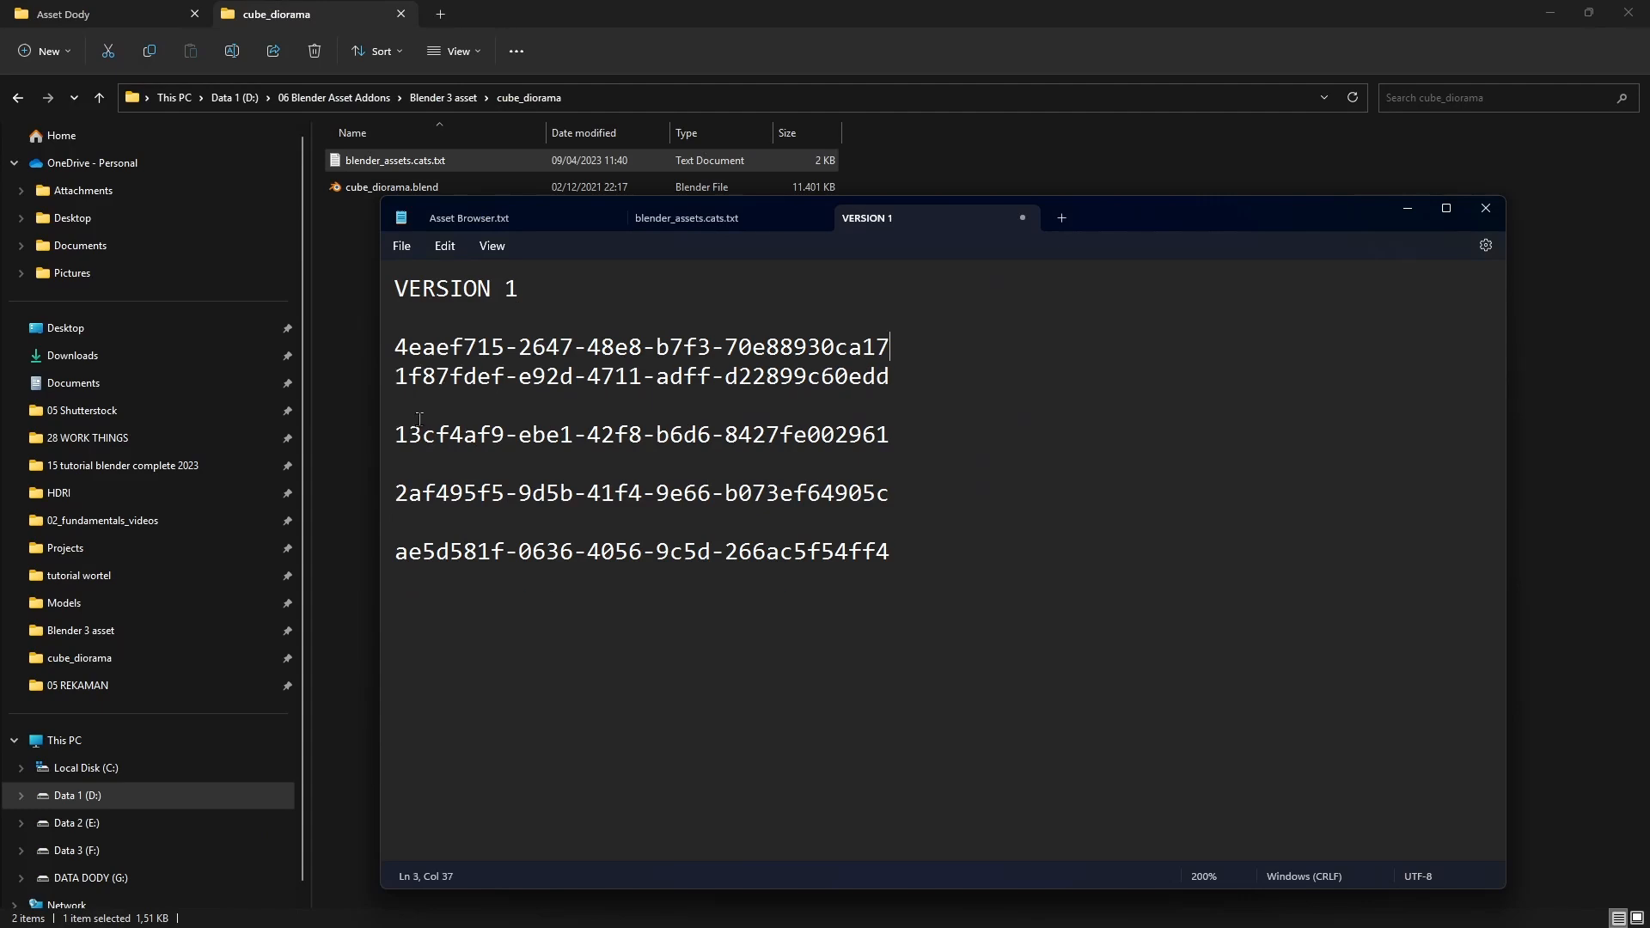
key("Down")
key("Delete")
key("Down")
key("Delete")
key("Down")
key("Delete")
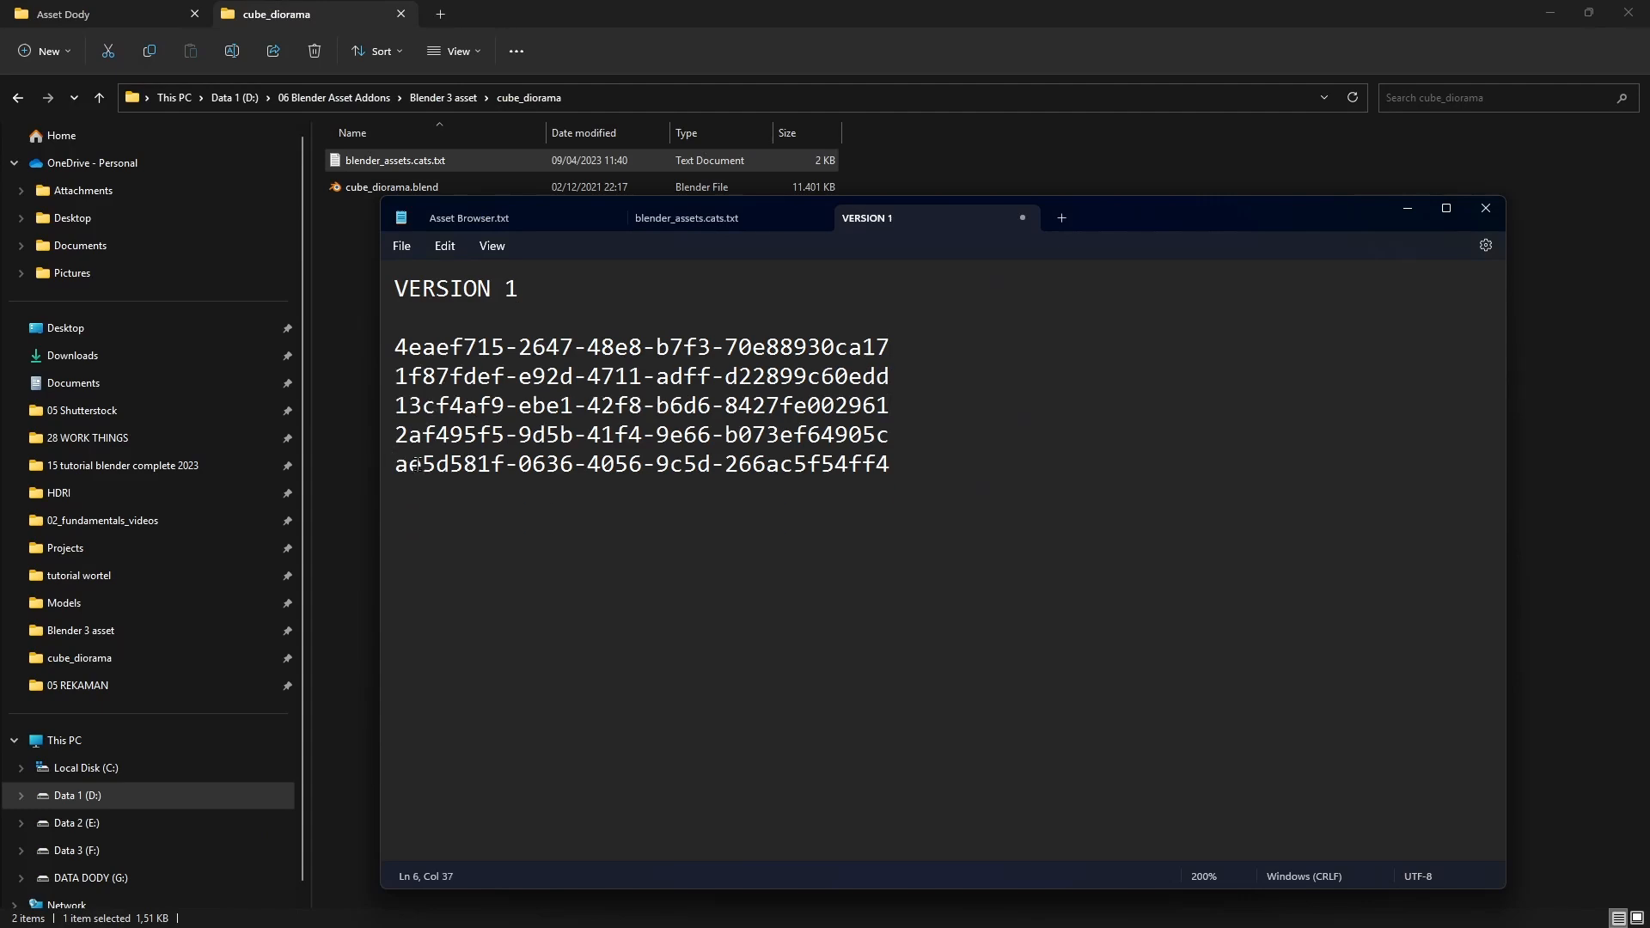
- Add a colon at the end of each of the five UUID lines
left_click(913, 347)
left_click(927, 376)
type(":")
left_click(899, 405)
type(":")
left_click(896, 435)
type(":")
key("Down")
type(":")
- Complete the first UUID line with the catalog path and name Asset Dody:Asset Dody
type("Asset Dody")
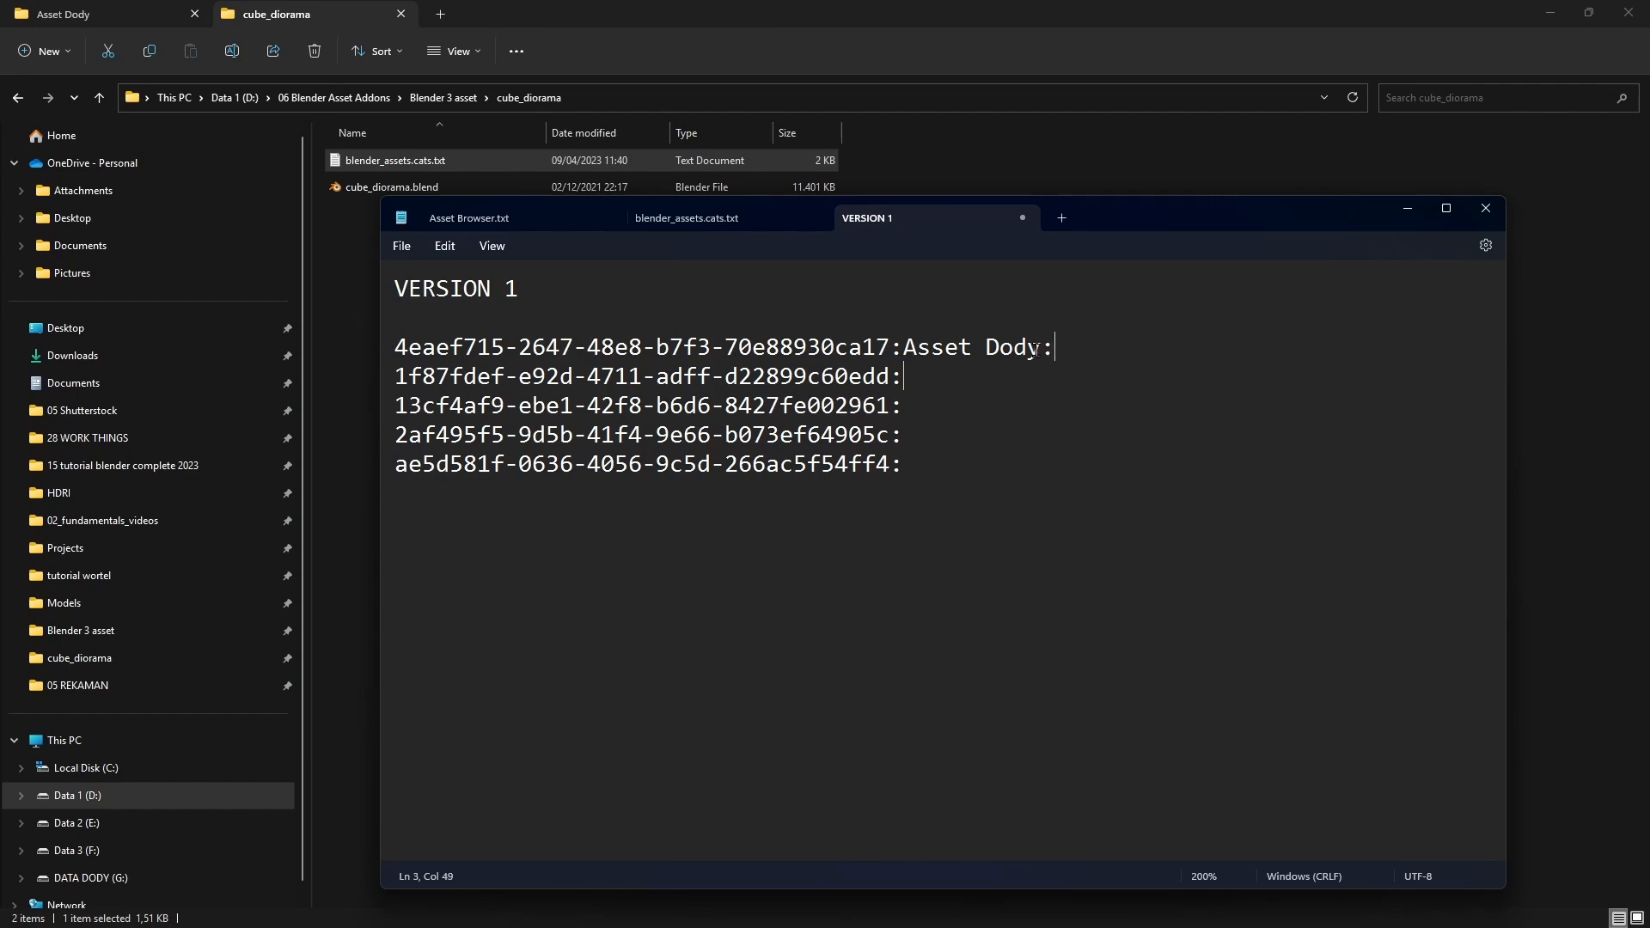
type(":")
left_click_drag(1040, 348, 932, 331)
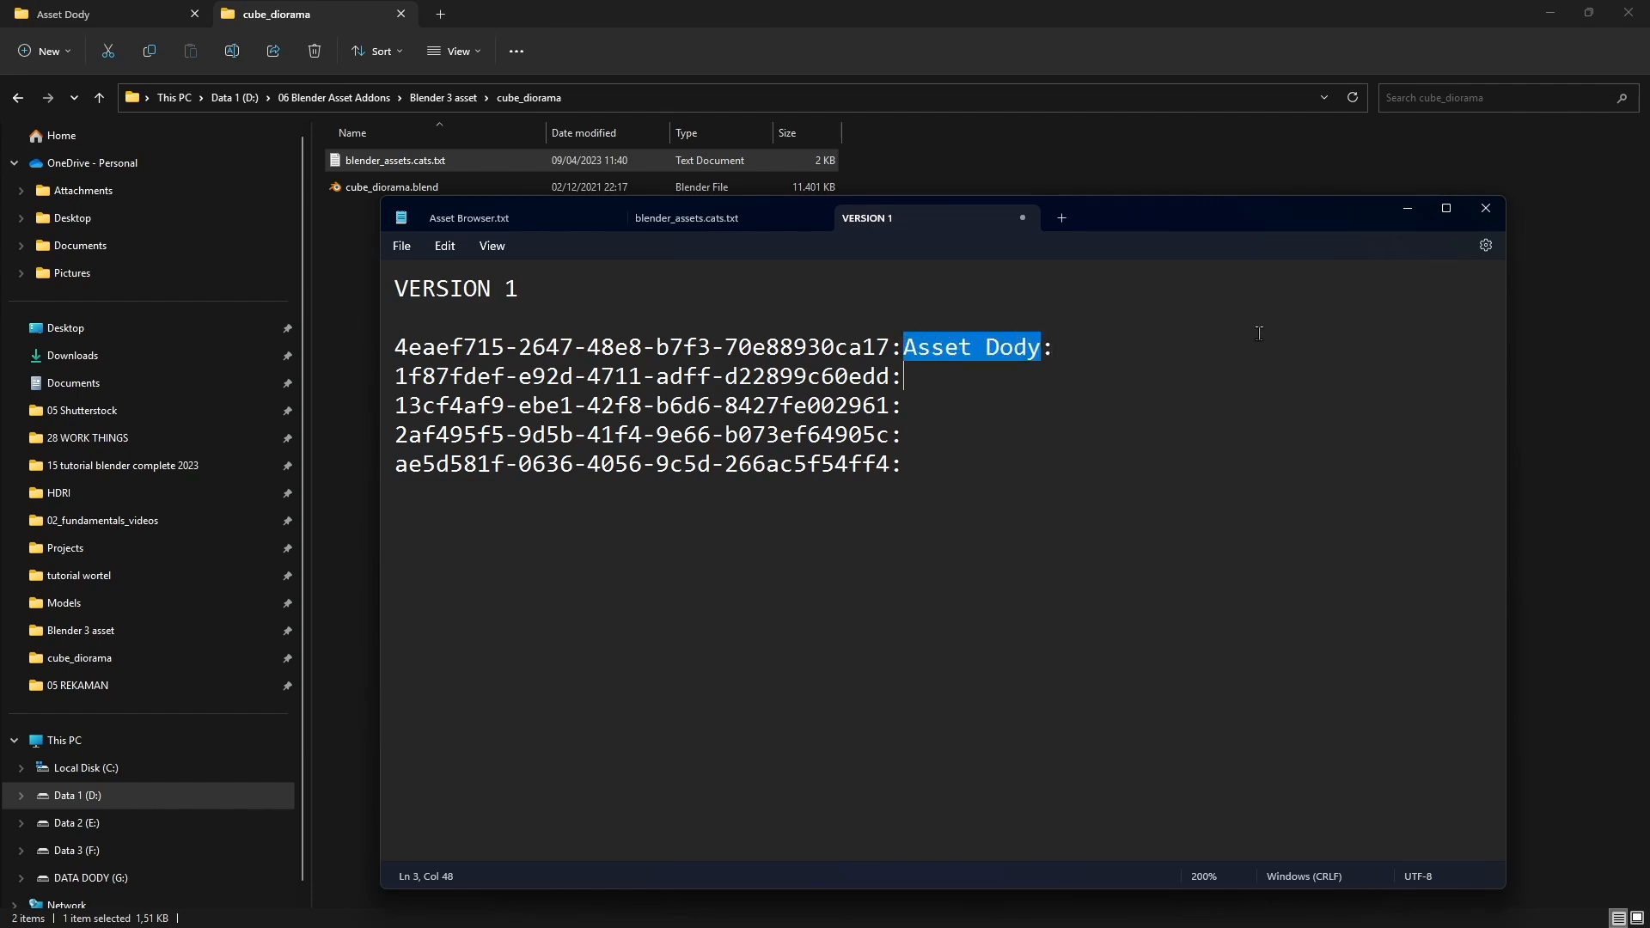
left_click(1148, 351)
key("ctrl+v")
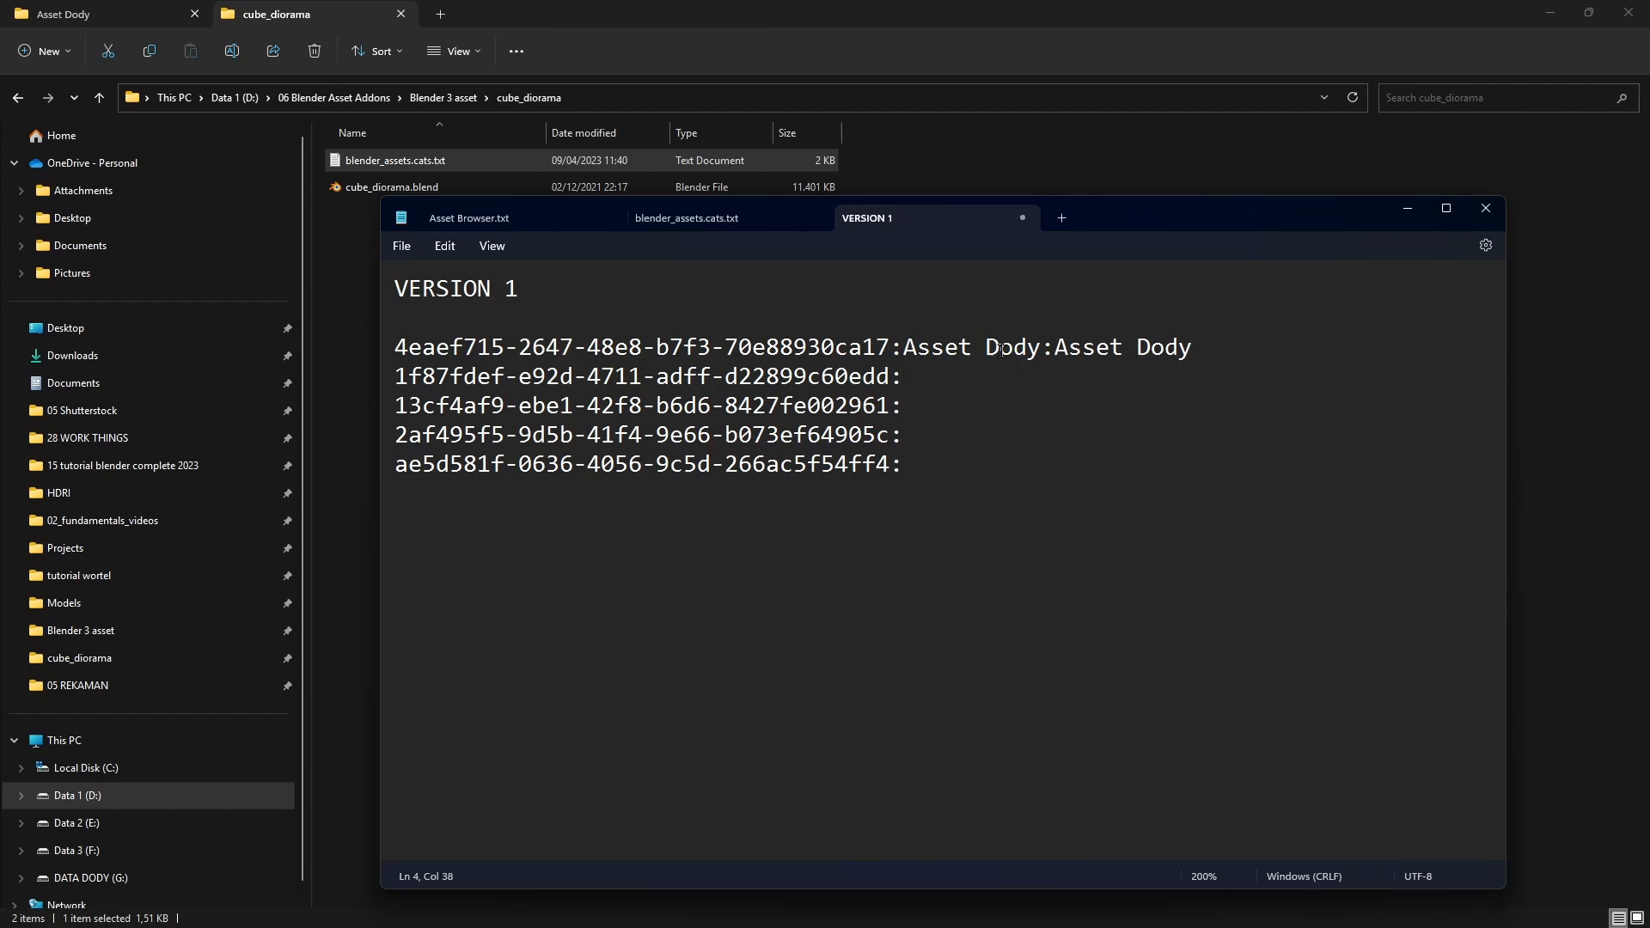
- Enter the catalog path Asset Dody/3D Objek on the second UUID line and Asset Dody/Material on the third
key("ctrl+v")
type("/")
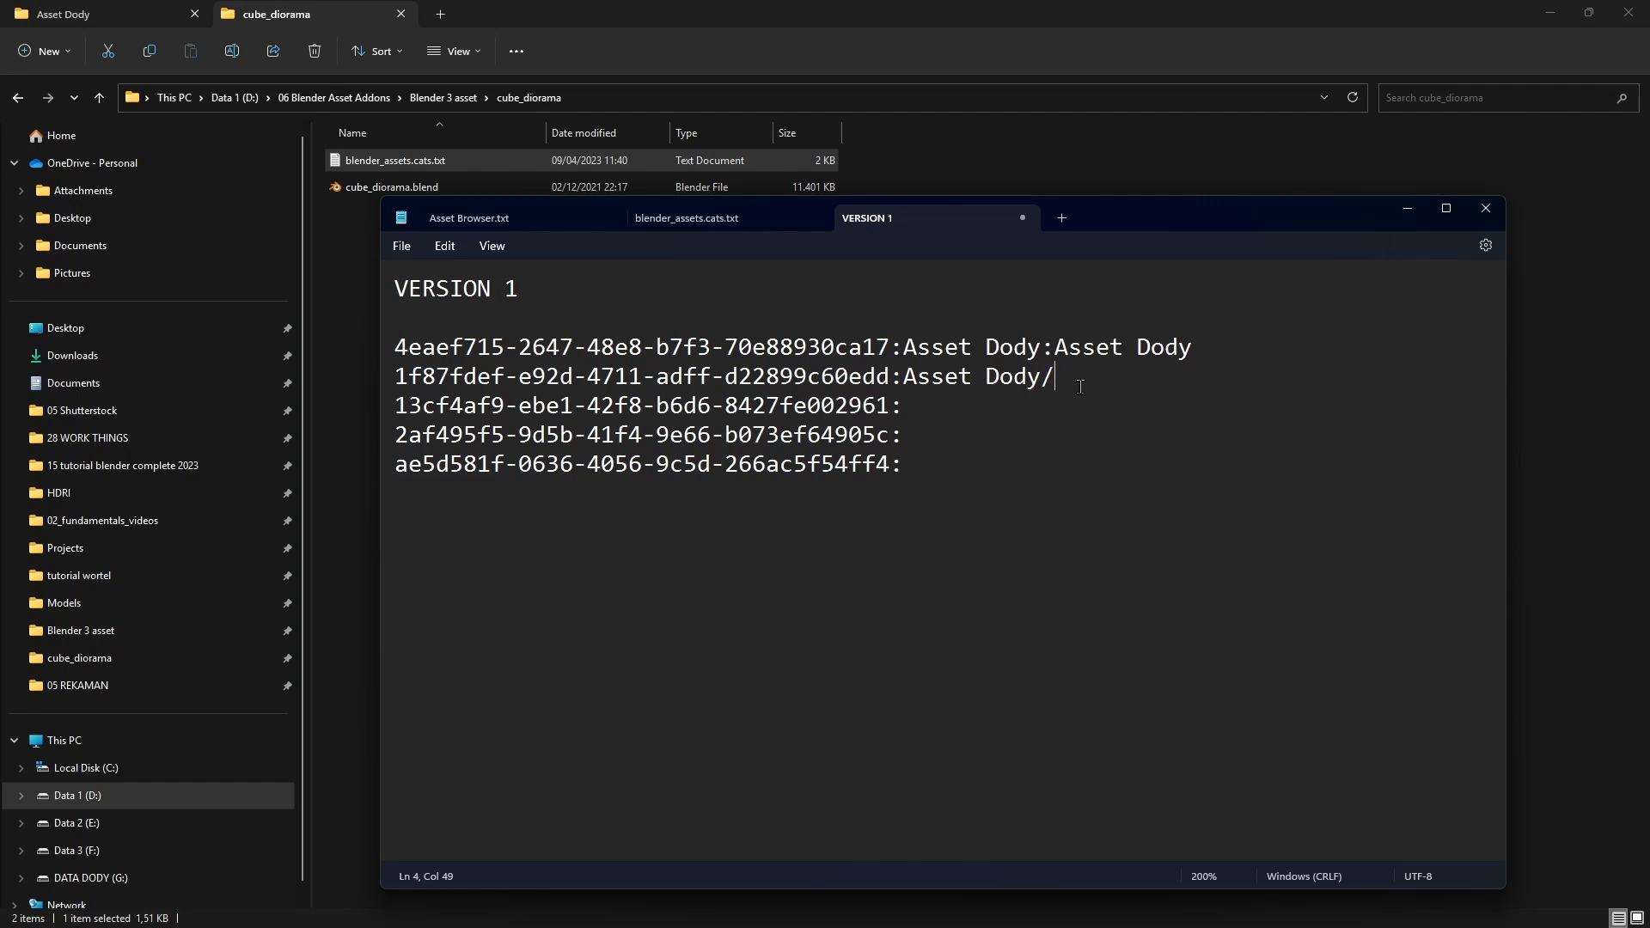
type("3D Objek")
left_click(967, 413)
key("ctrl+v")
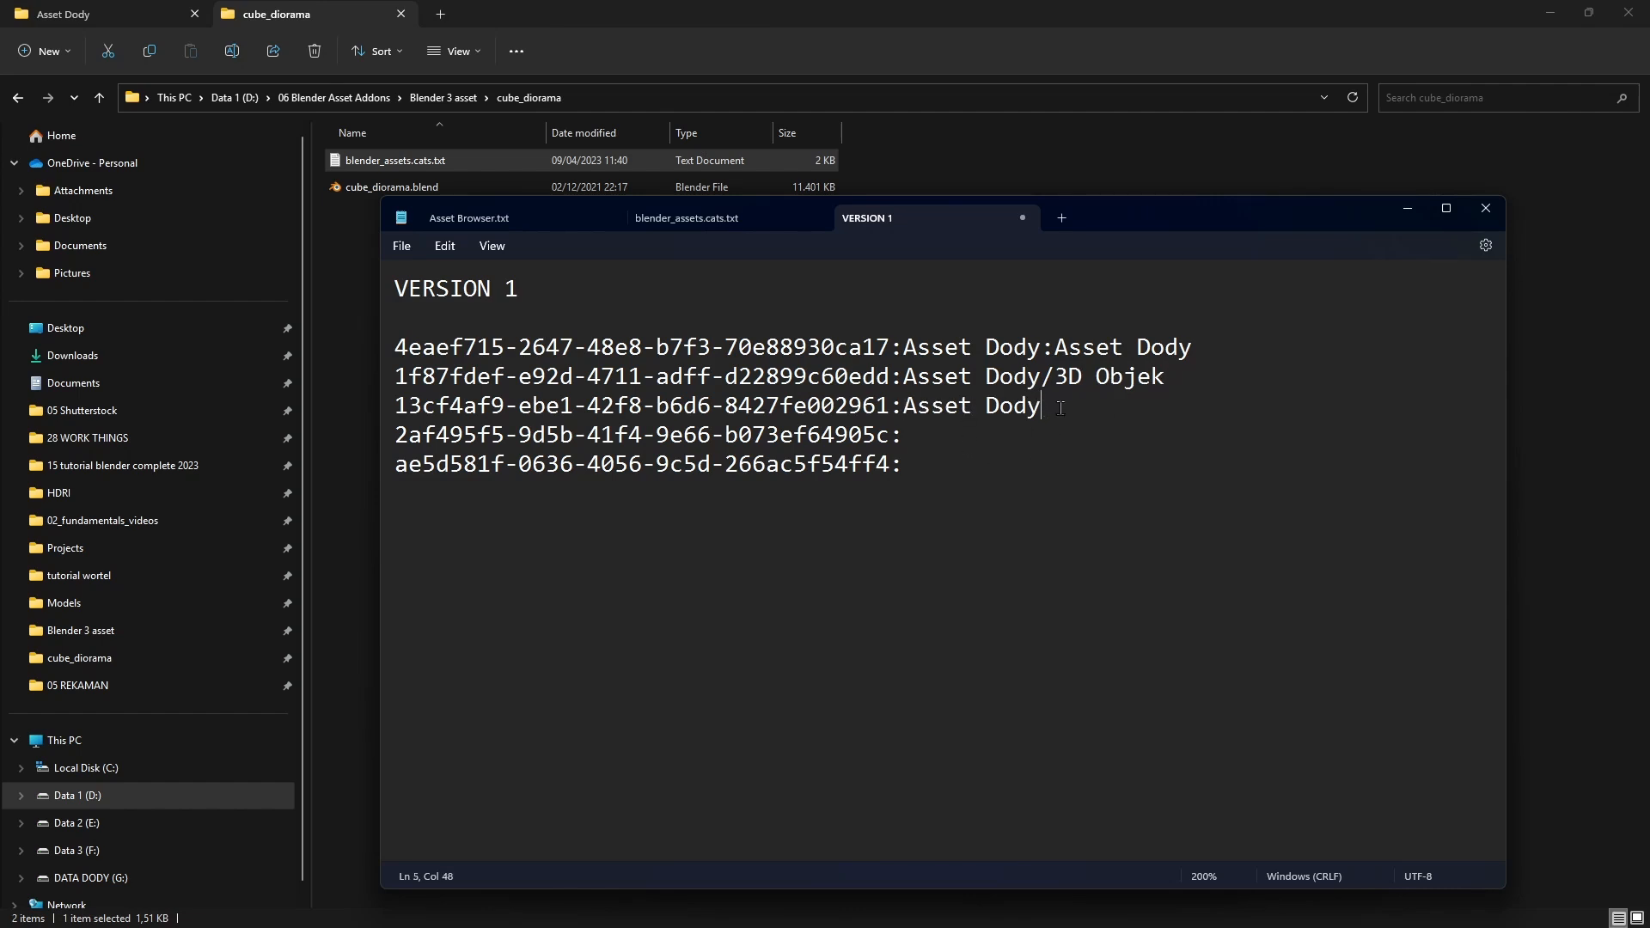
type("/Material")
- Delete the two unused UUID lines and check the names in the three remaining catalog entries
left_click_drag(956, 466, 395, 434)
left_click(724, 464)
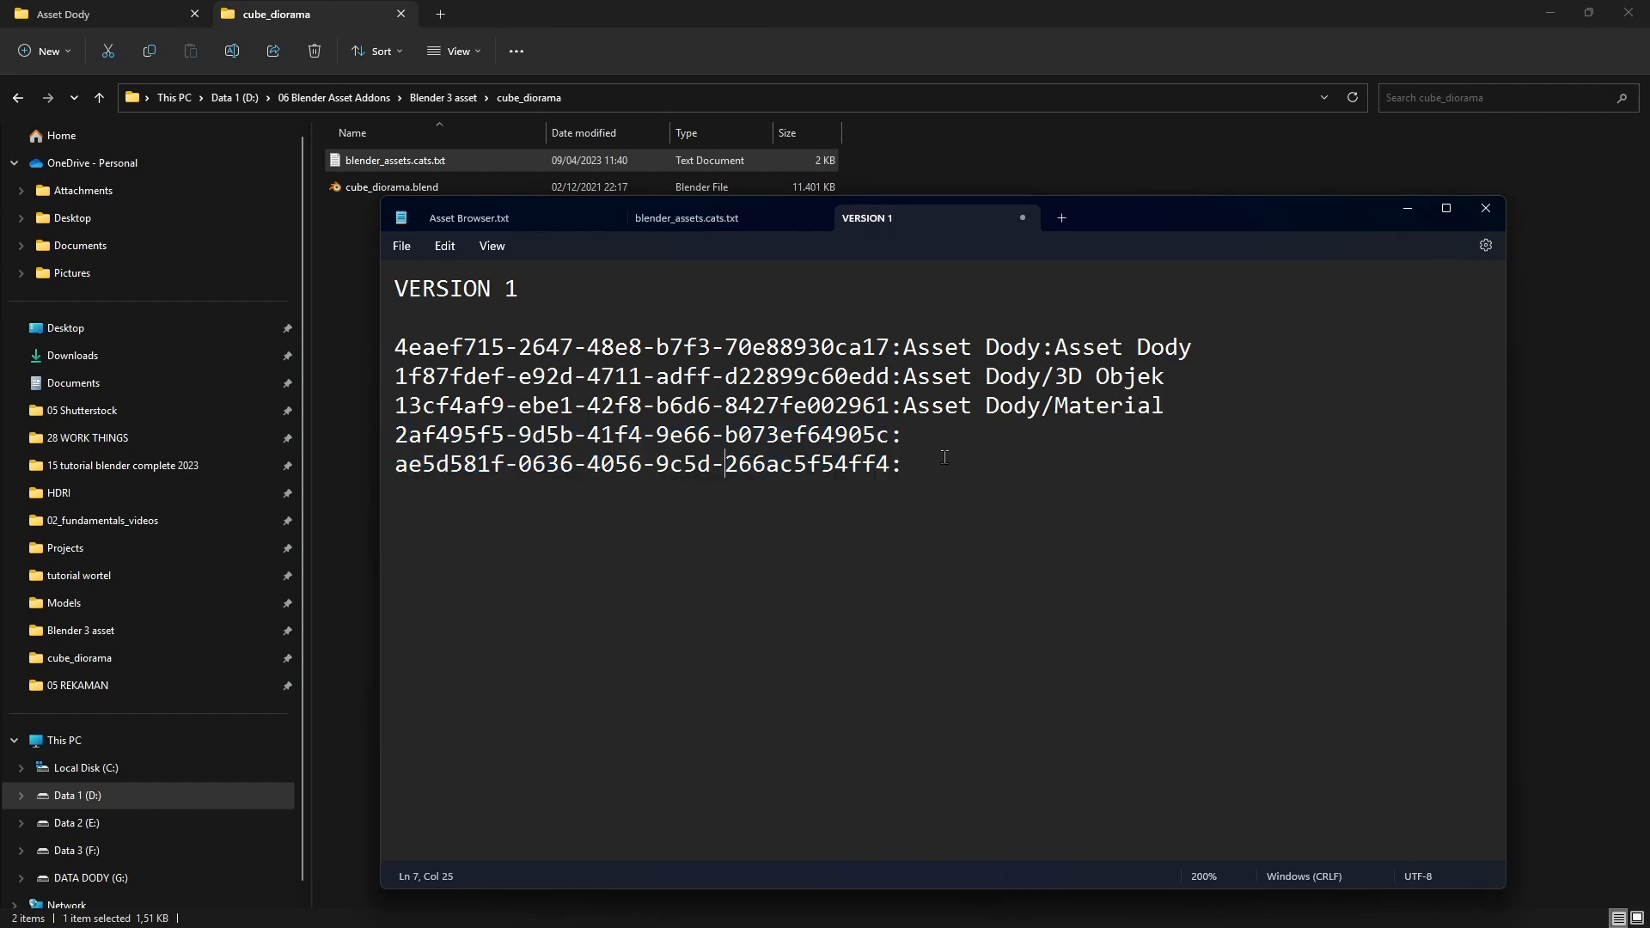
left_click_drag(945, 462, 403, 440)
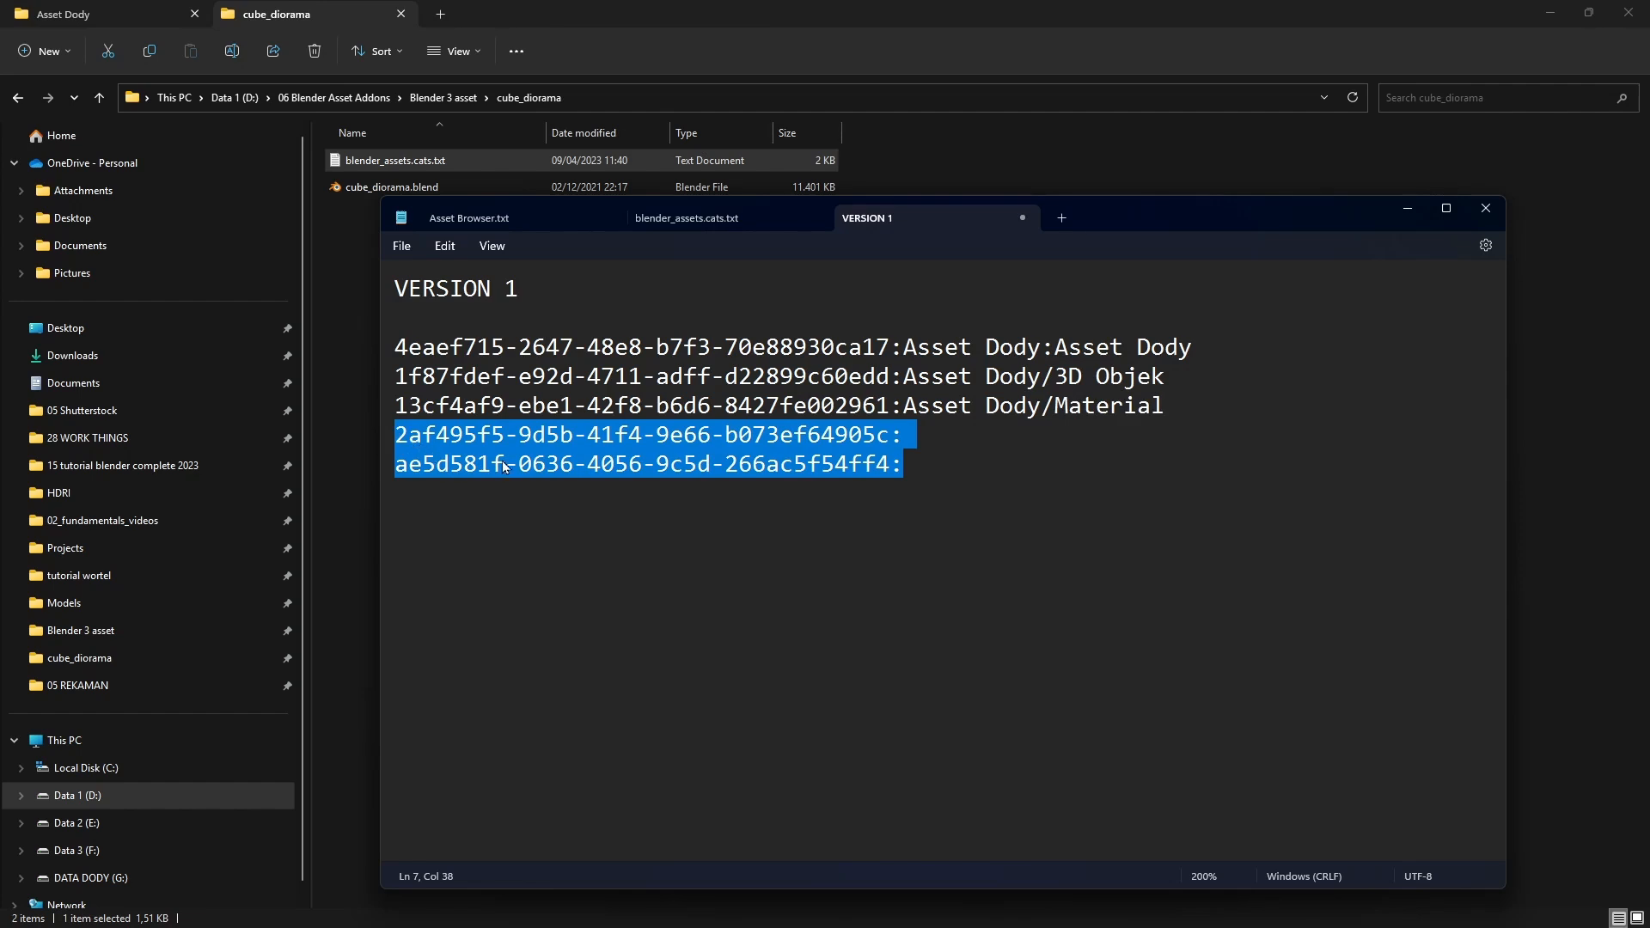
key("BackSpace")
left_click_drag(1197, 347, 1059, 347)
left_click(1187, 363)
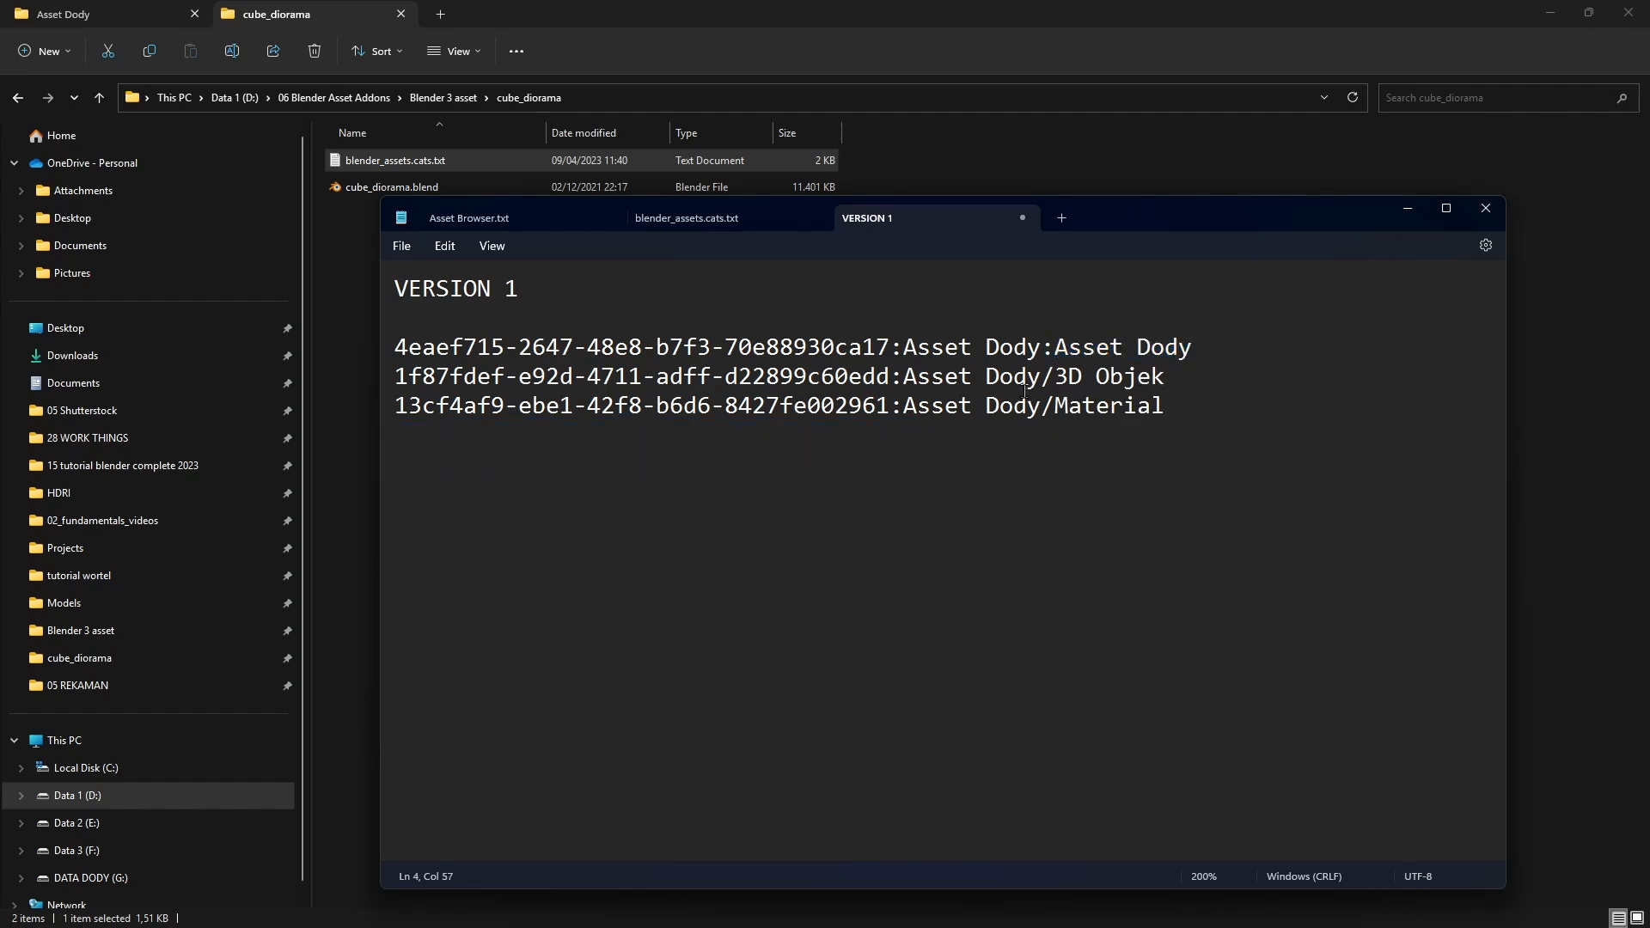
left_click_drag(1165, 376, 1056, 377)
left_click_drag(1152, 407, 1056, 405)
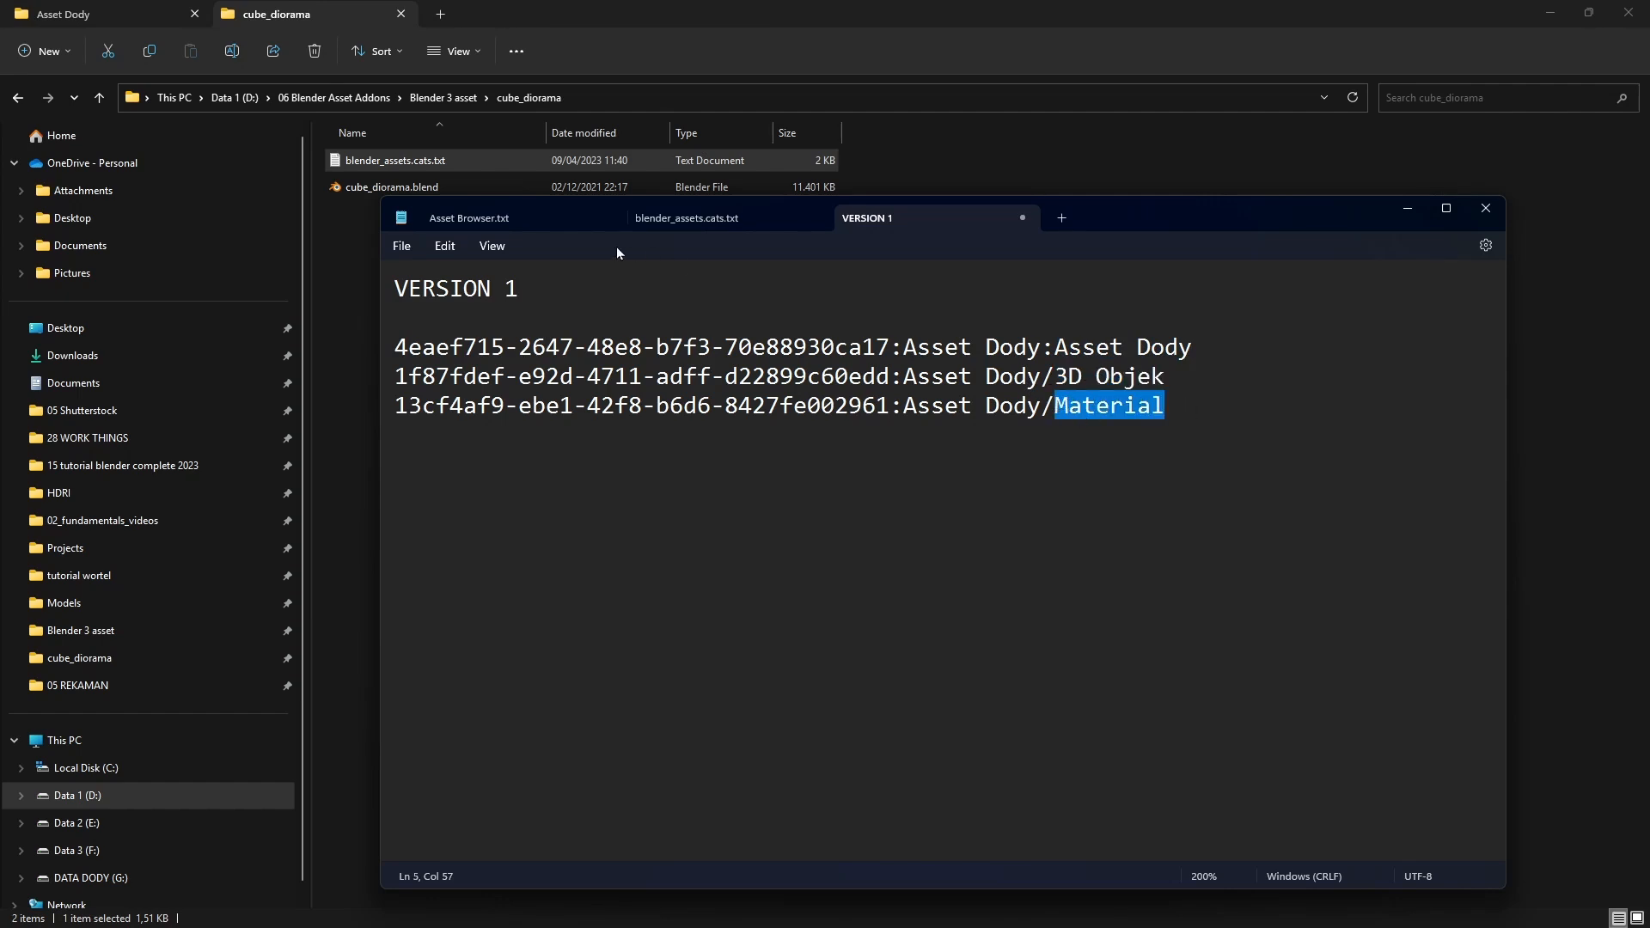
- Save the catalog text file as blender_assets.cats in the Blender 3 asset/Asset Dody folder
left_click(401, 247)
left_click(440, 361)
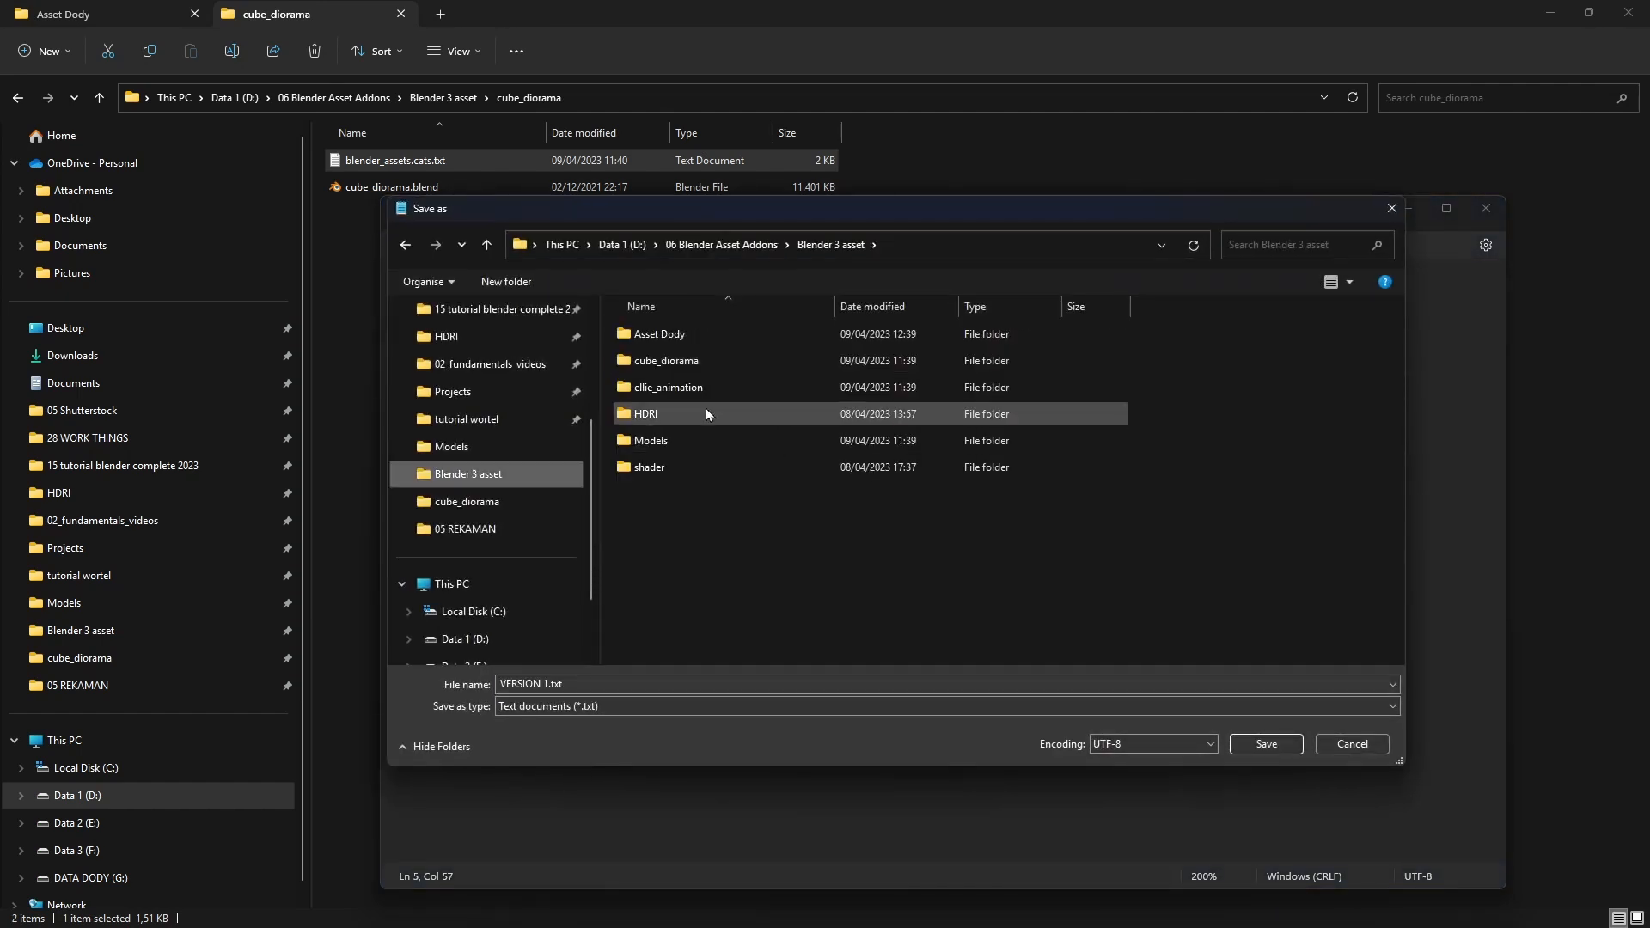
double_click(679, 335)
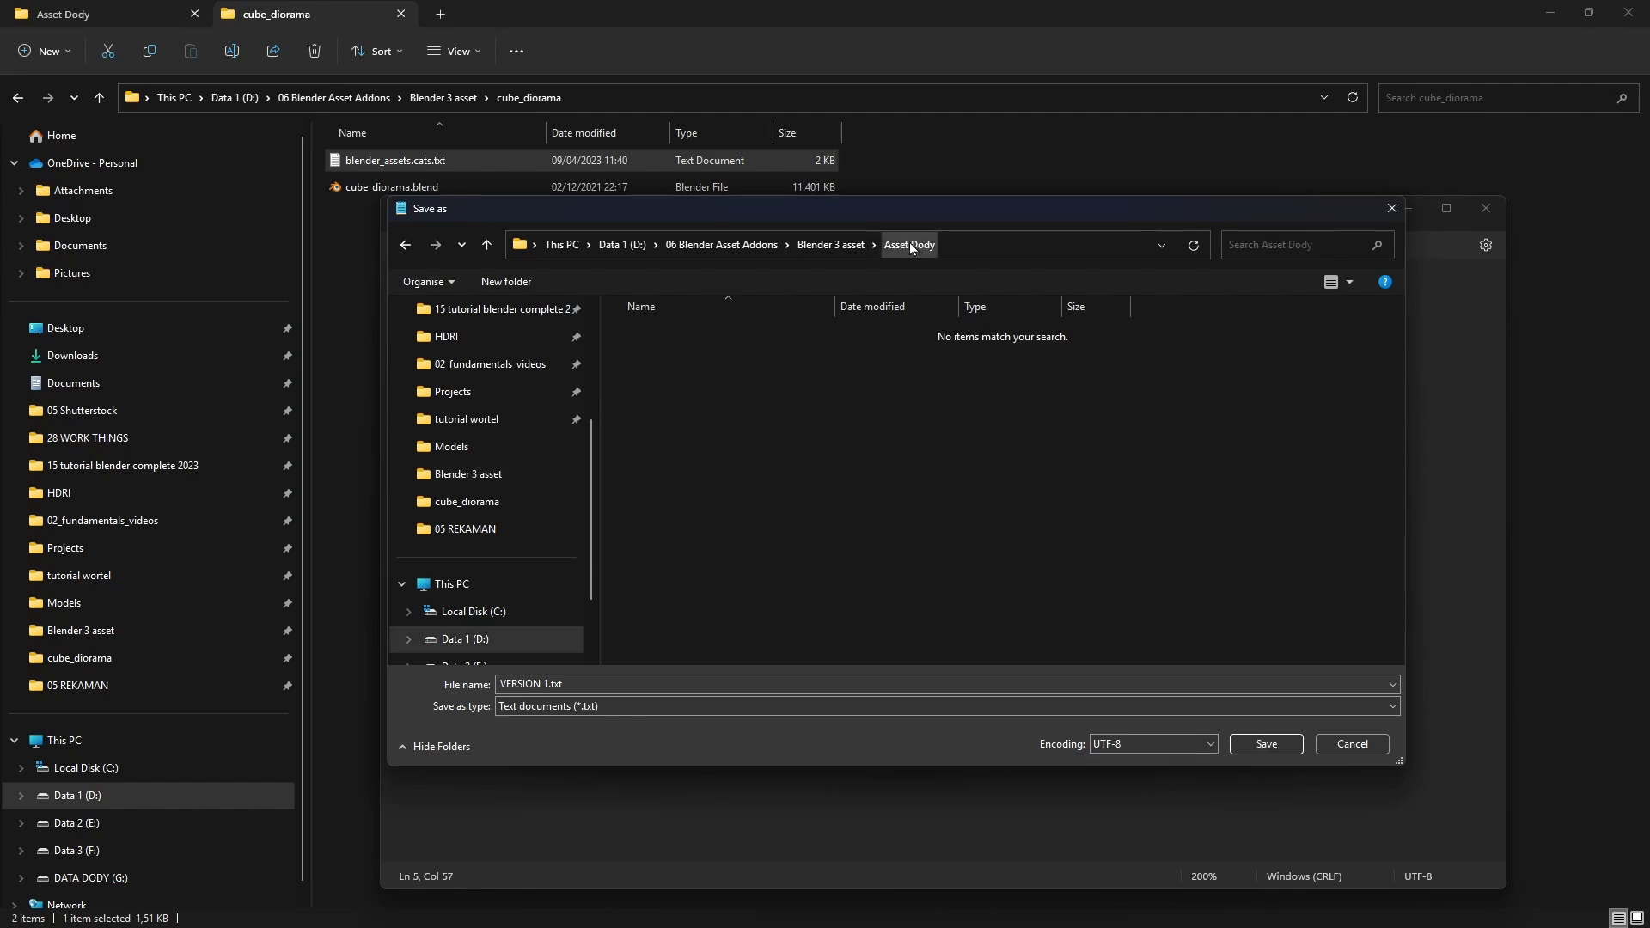
left_click_drag(782, 212, 748, 302)
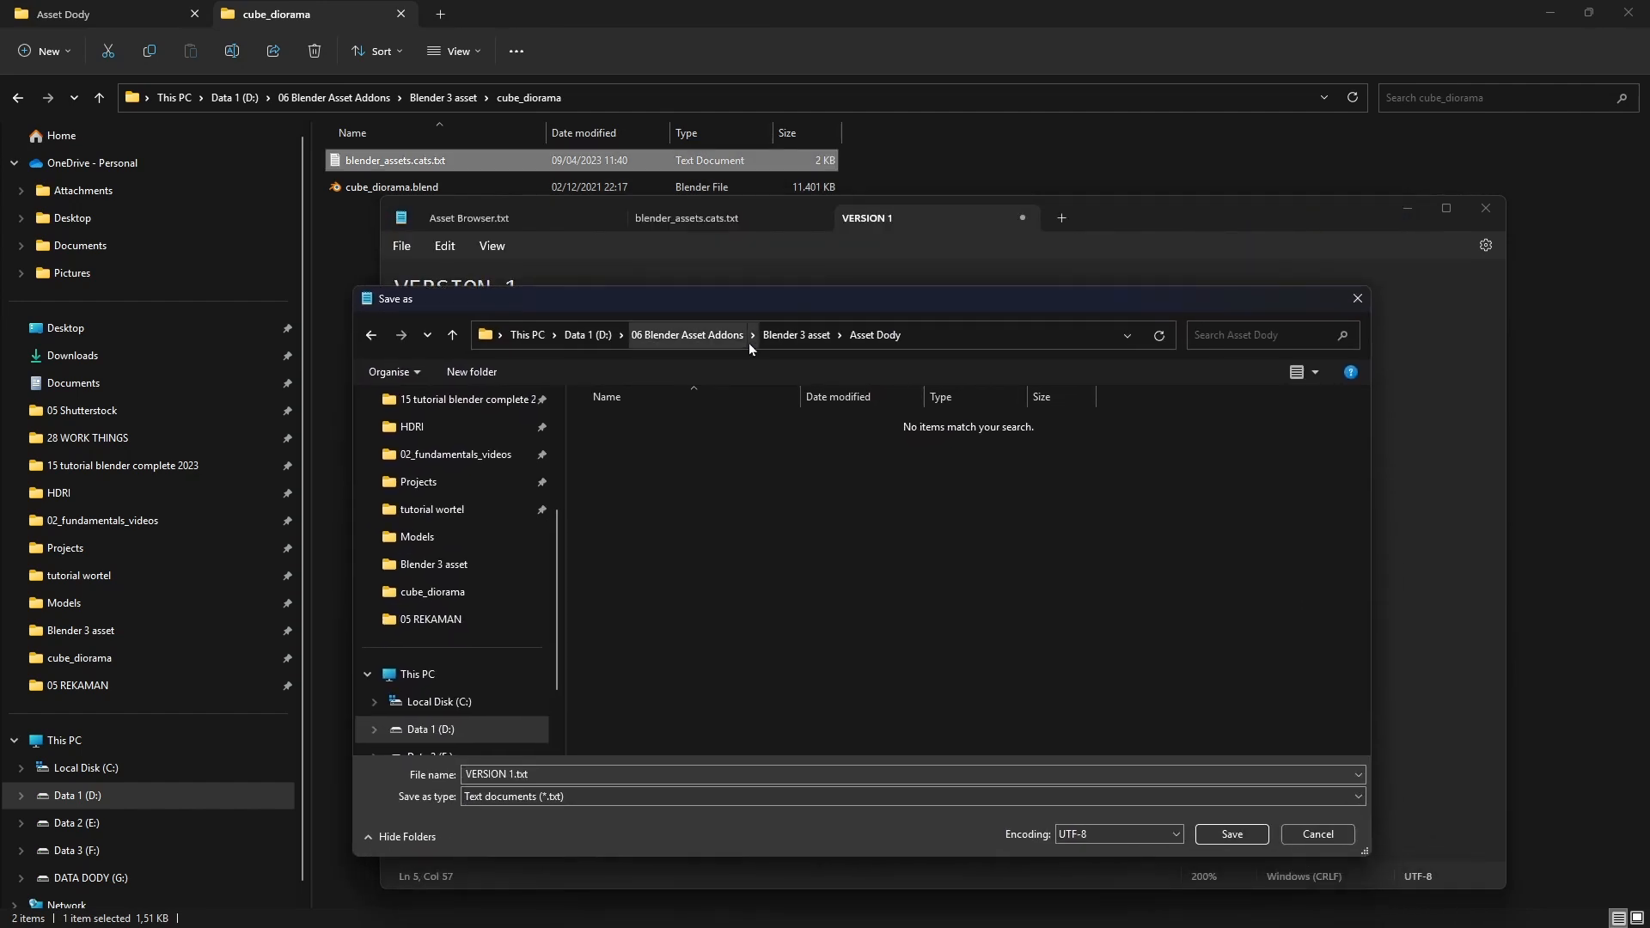
left_click(577, 776)
type("blender_assets.cats")
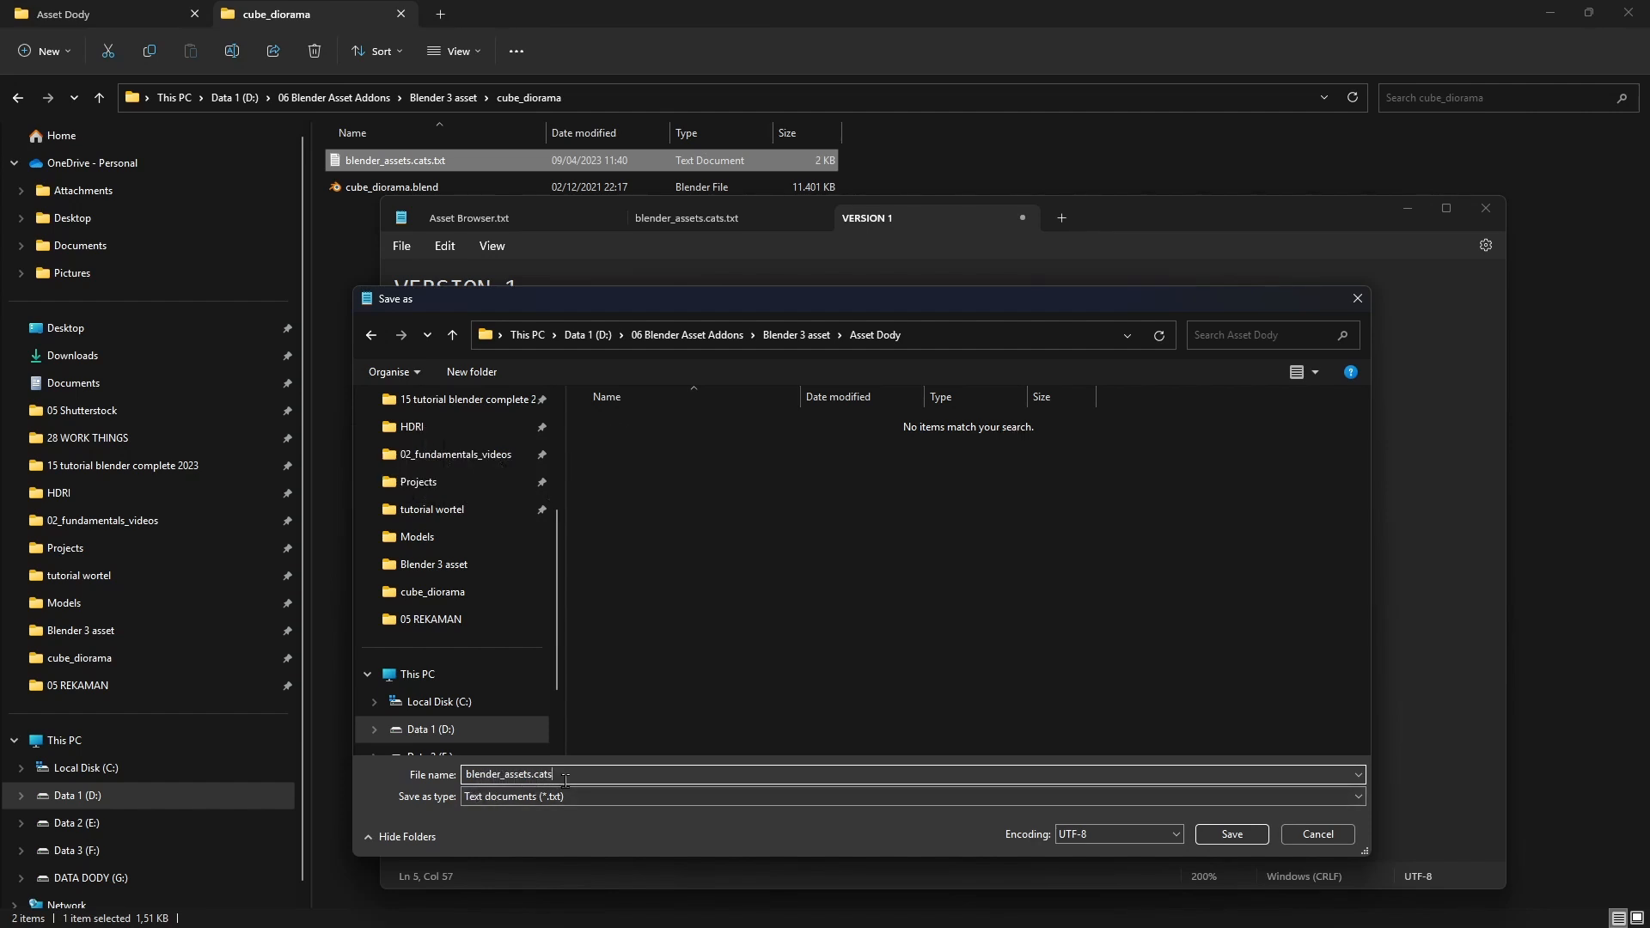
left_click(1226, 835)
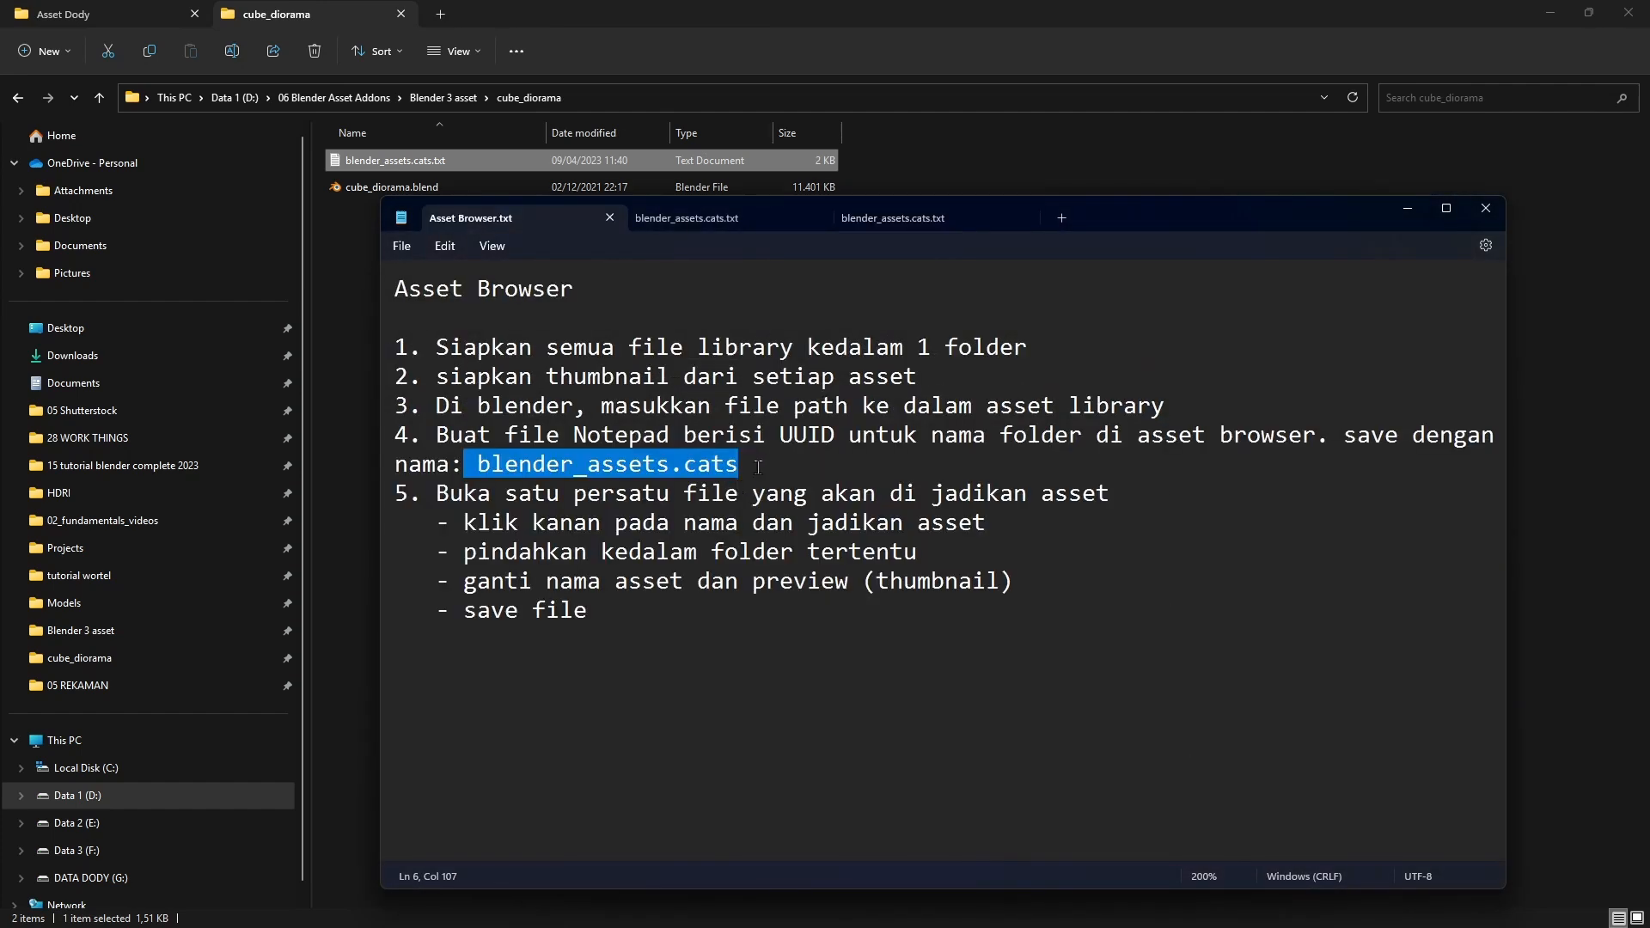
- Put away the notes and file explorer, switch to Blender, and open kursi gaming2.blend from the Asset Dody folder
left_click(761, 468)
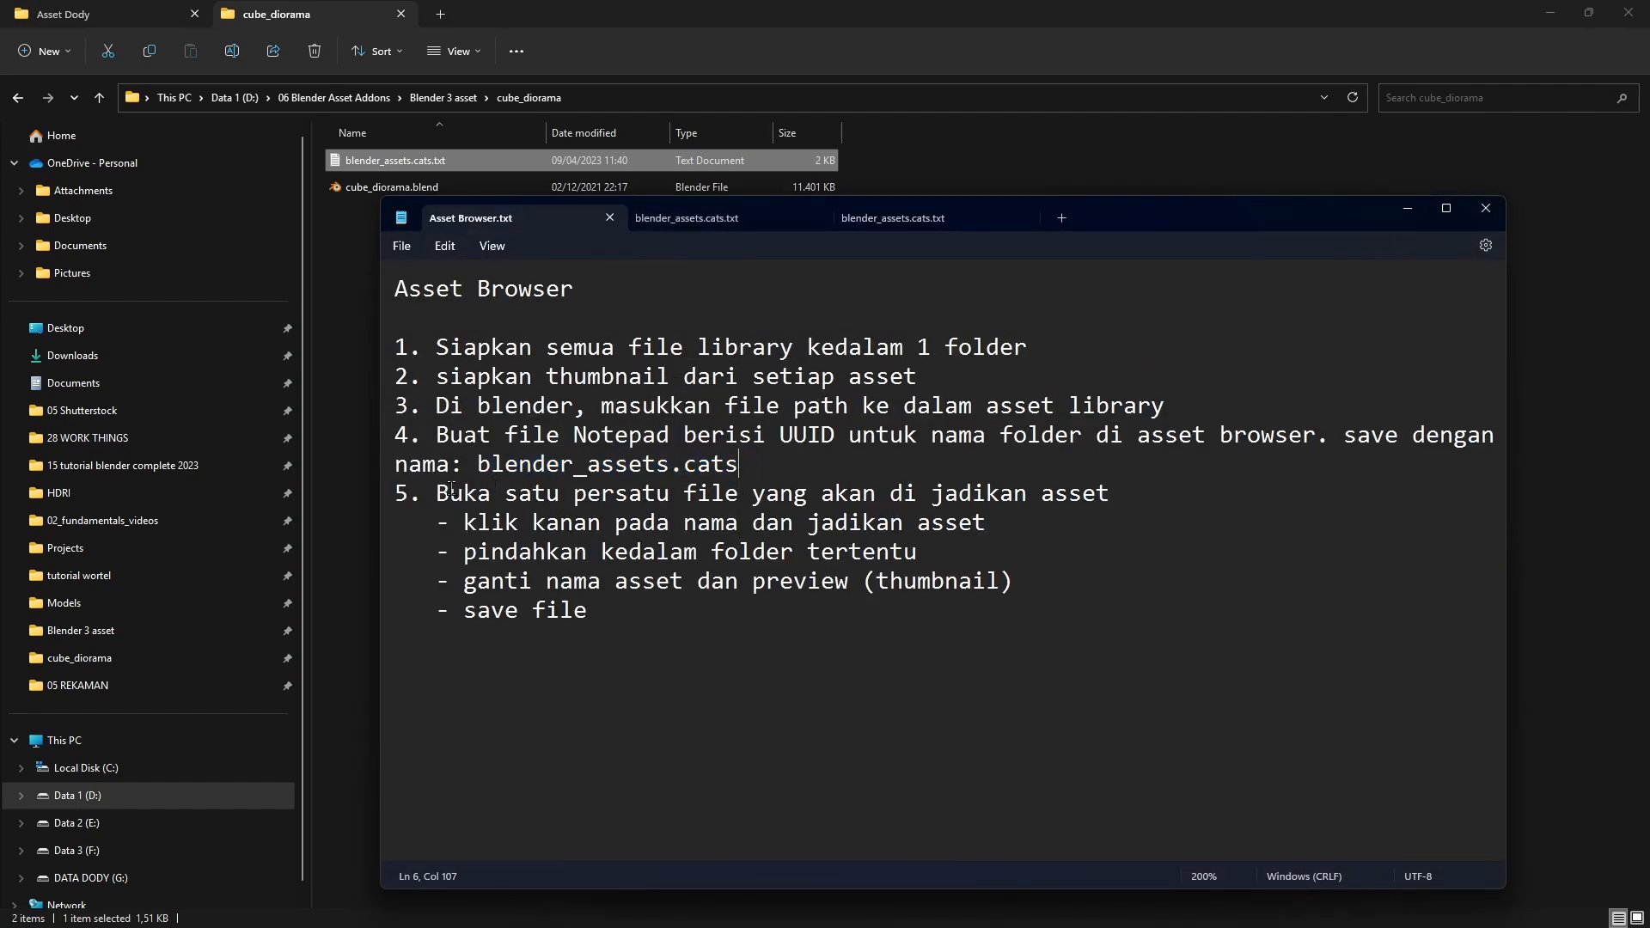
left_click(1409, 209)
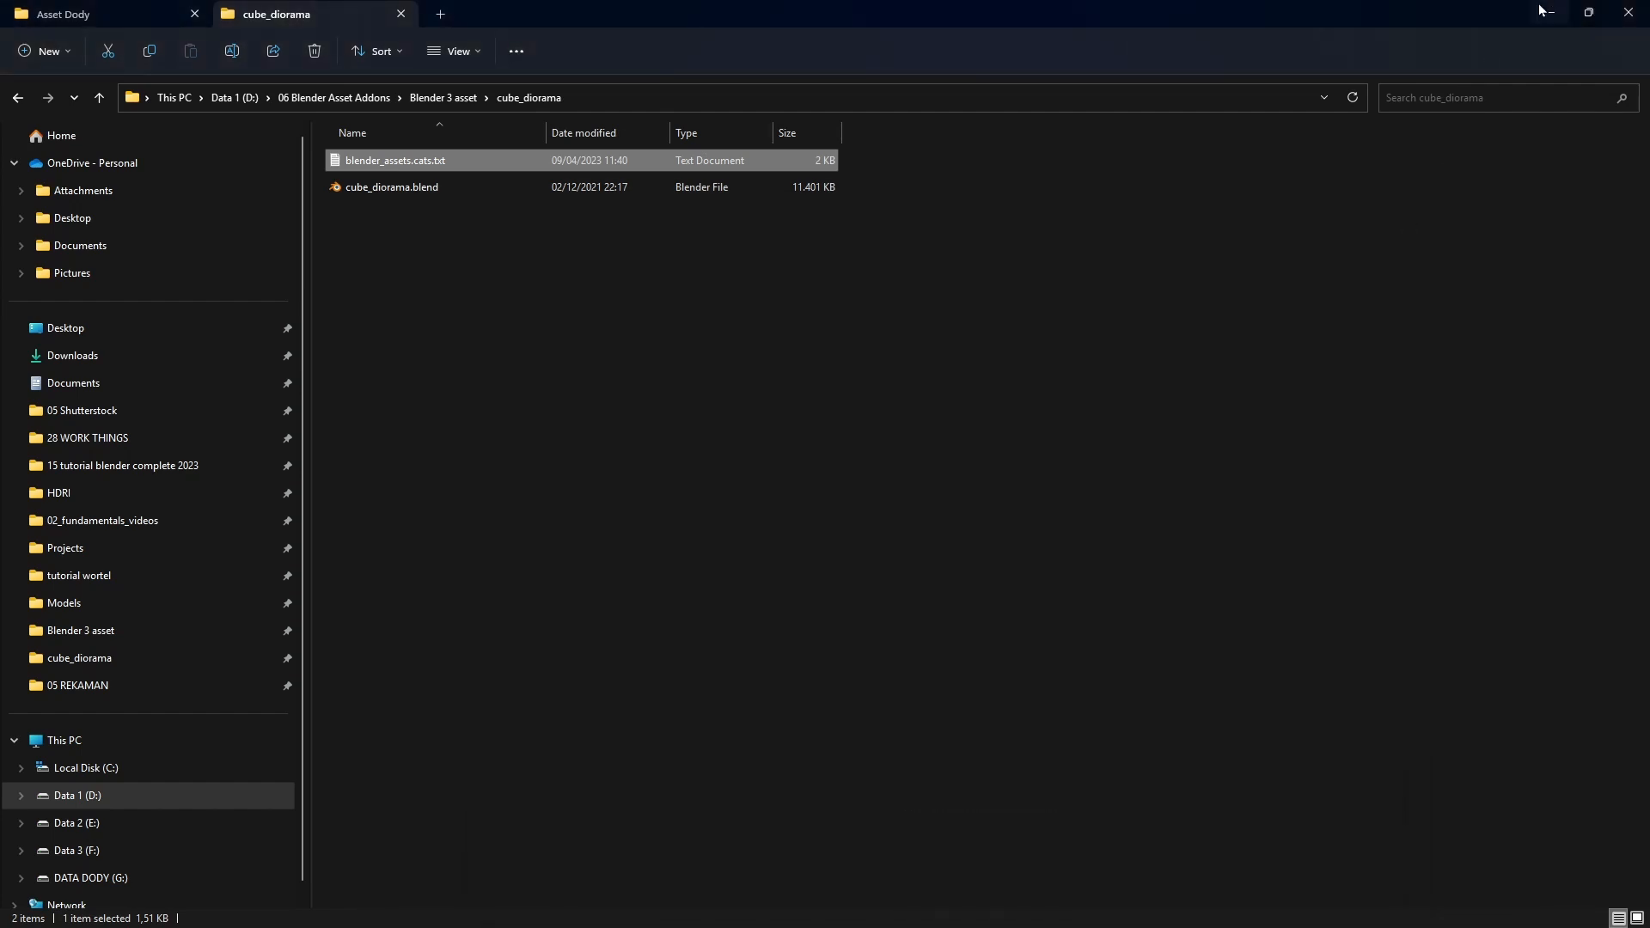
left_click(1549, 12)
left_click(39, 32)
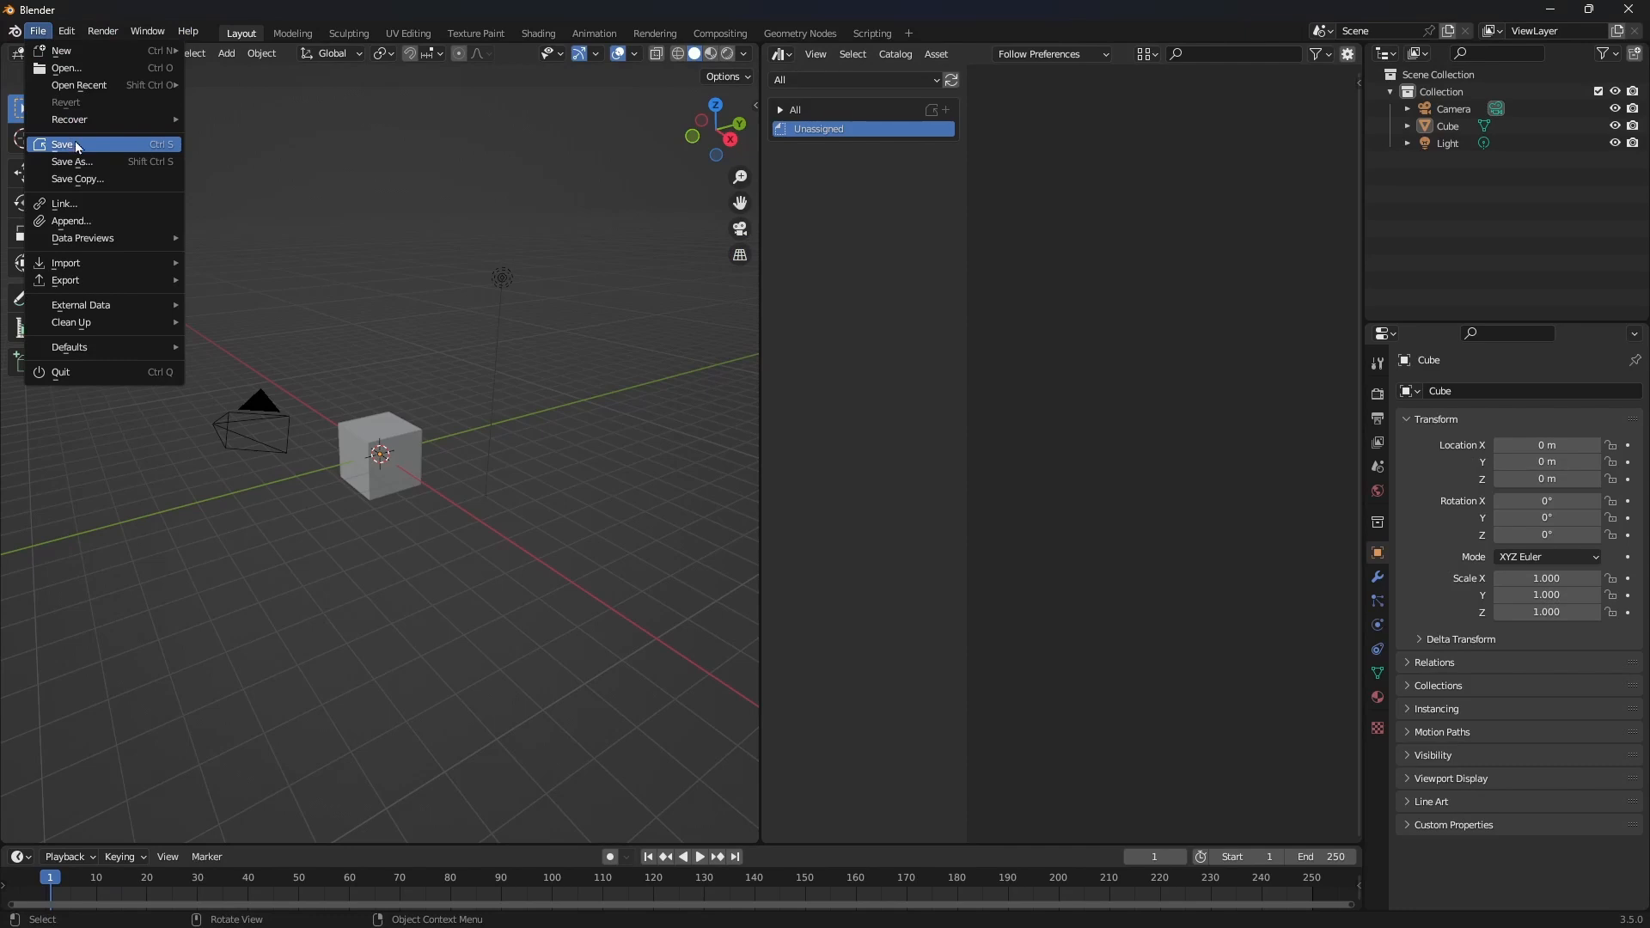
left_click(67, 68)
left_click(858, 506)
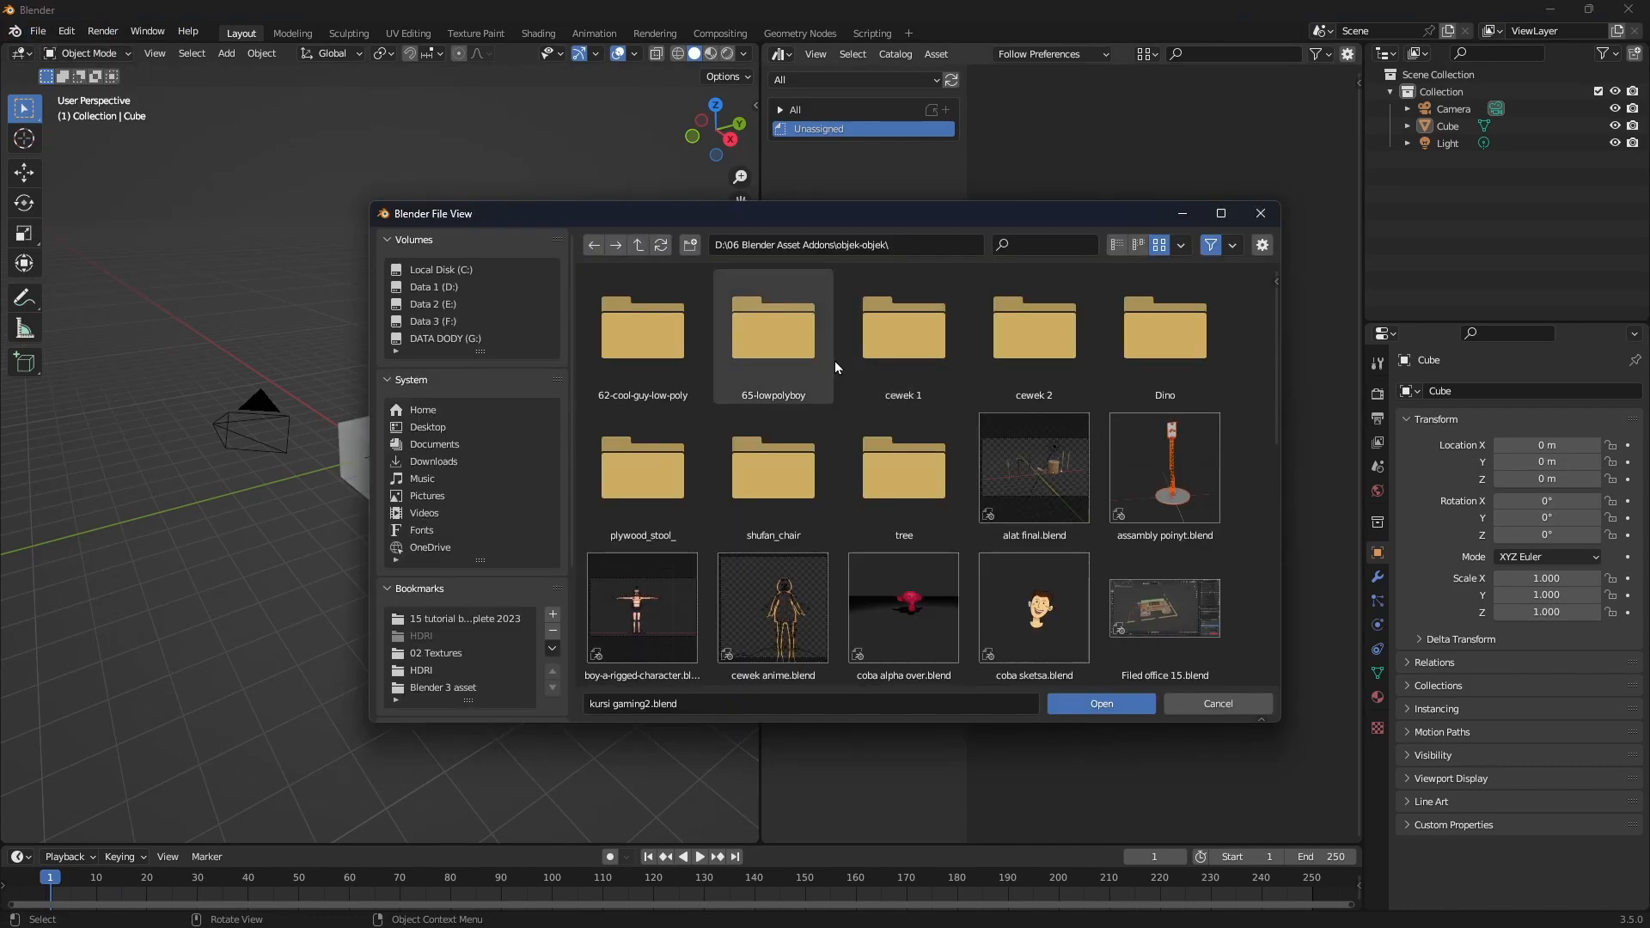
left_click(434, 687)
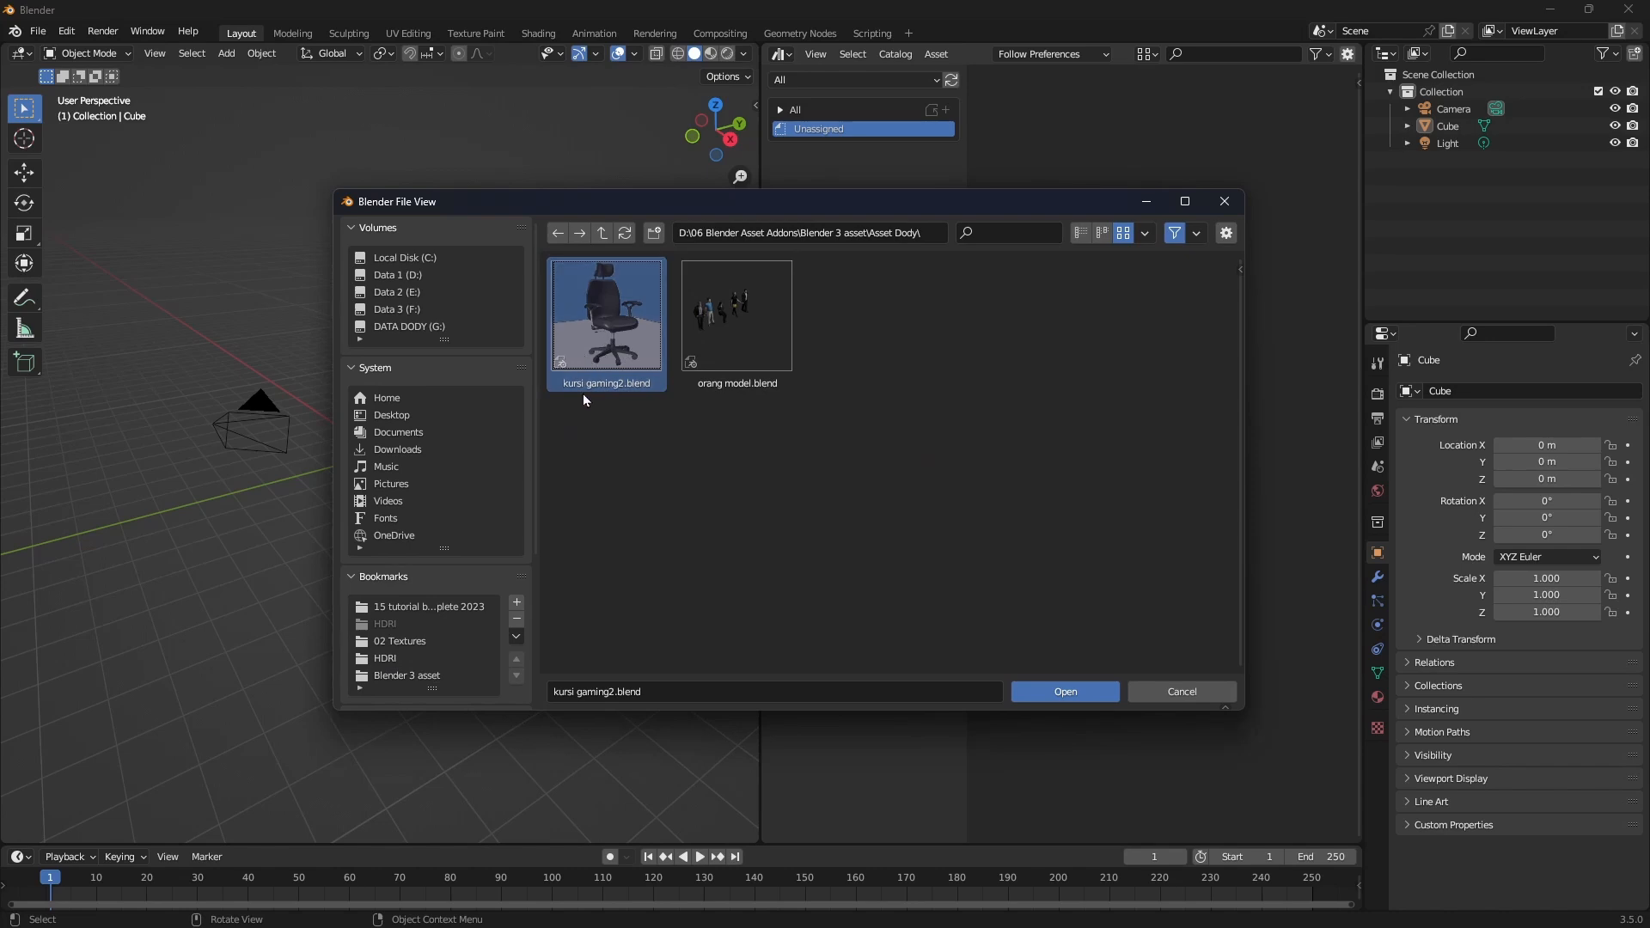
left_click(1065, 691)
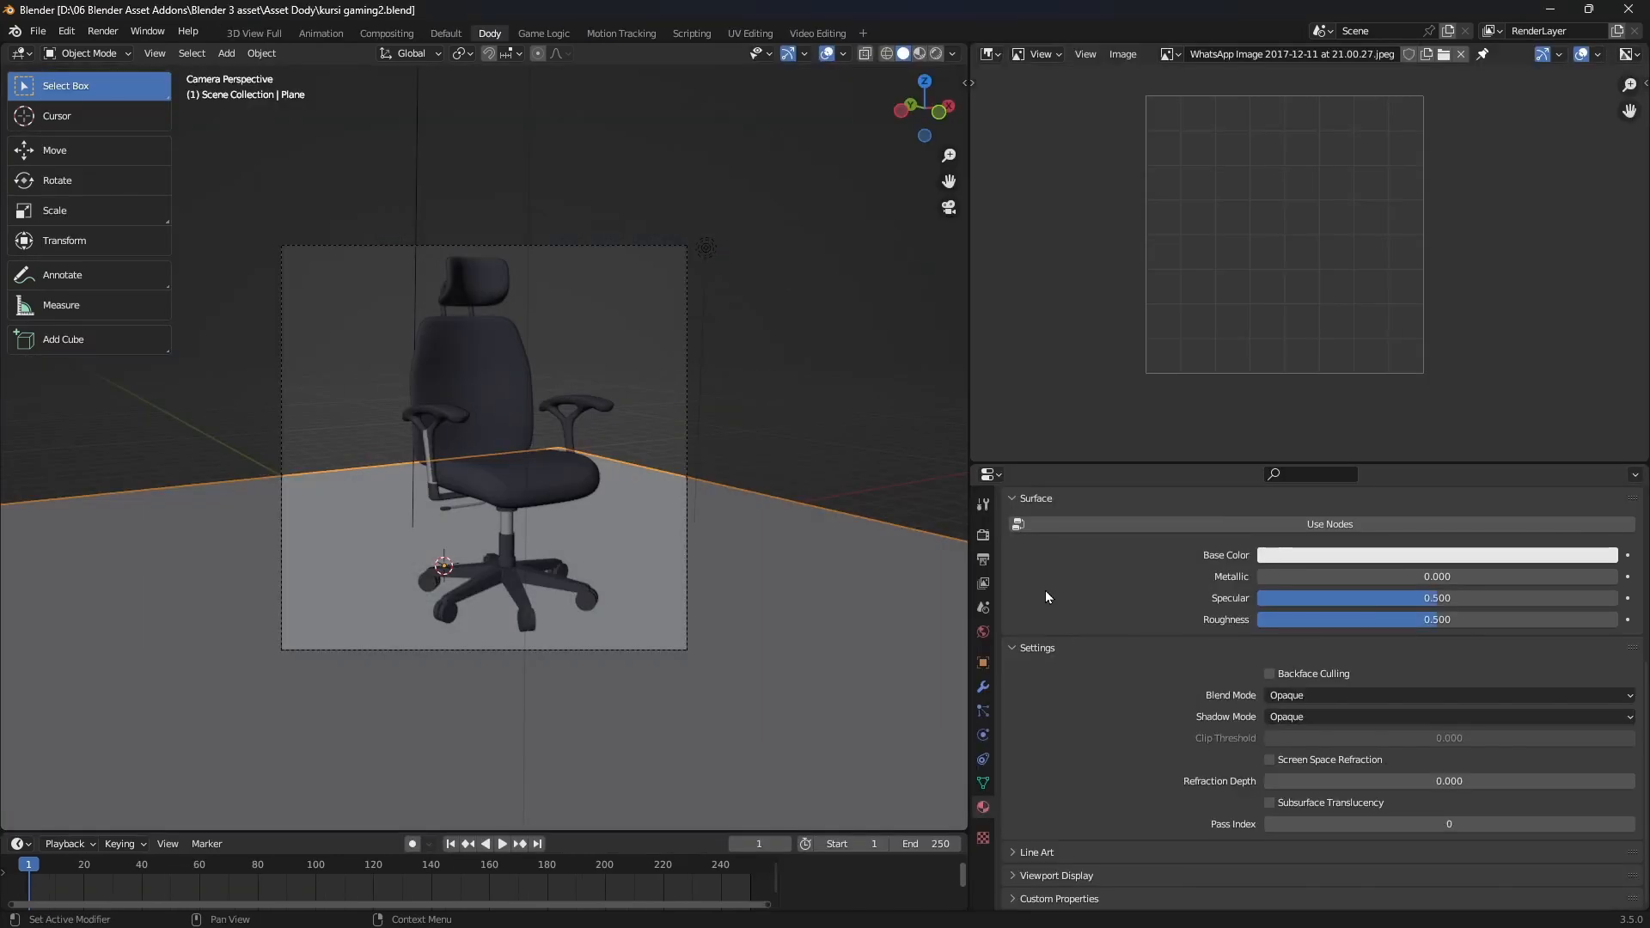
- Delete the lights, the camera and the floor plane so only the chair is left in the scene
key("KP_0")
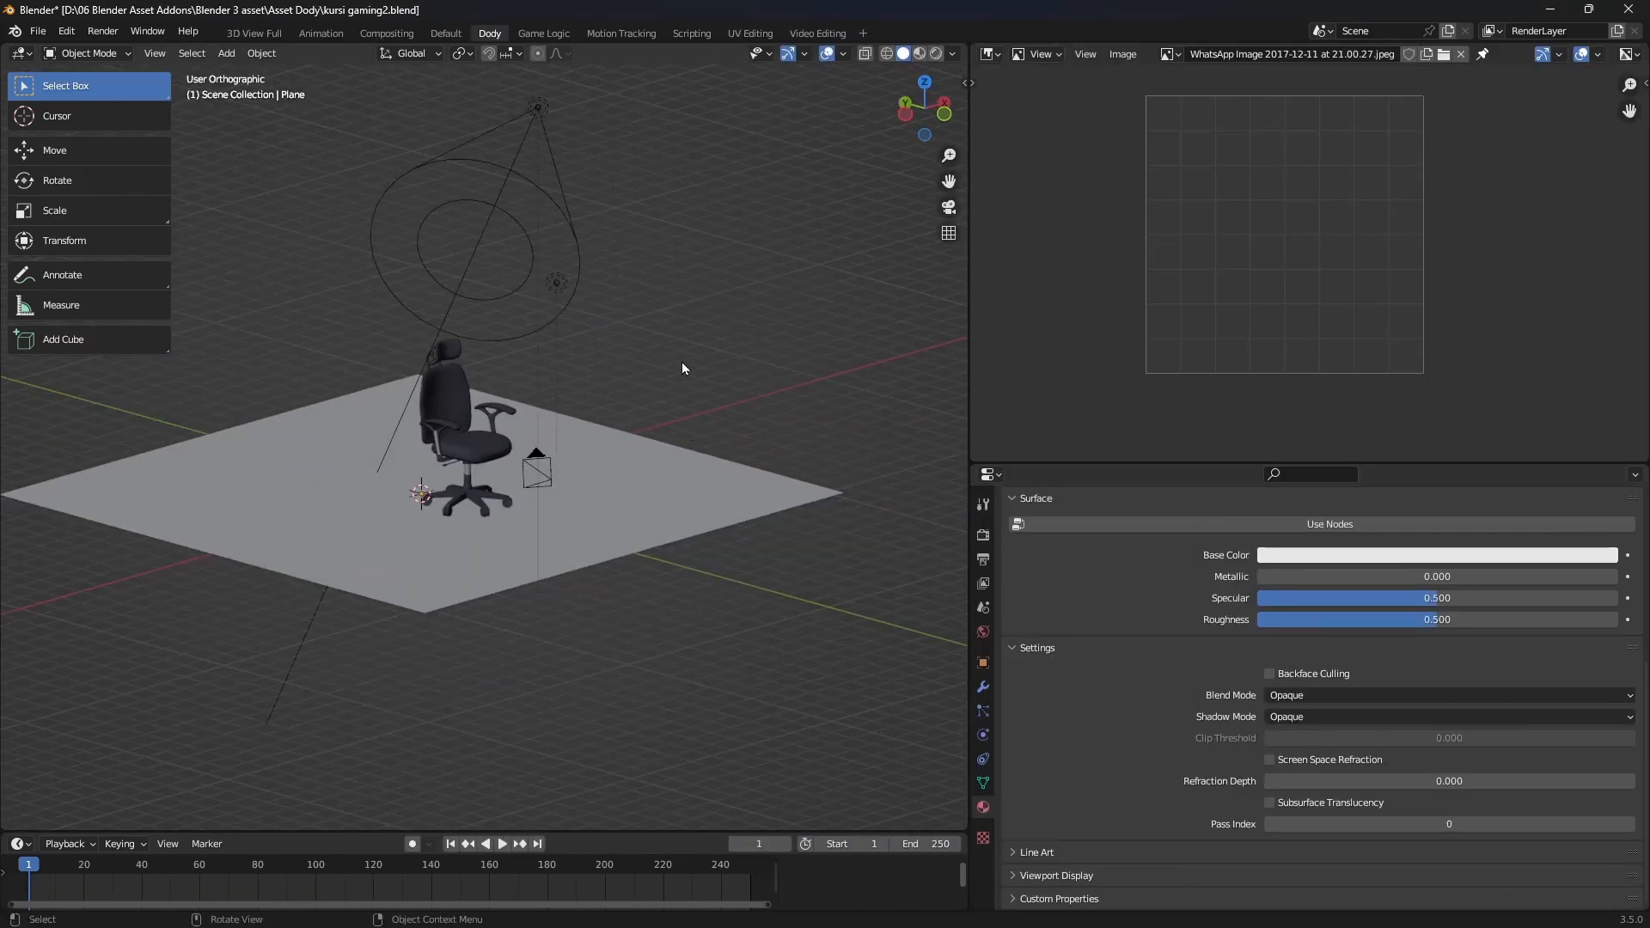
left_click_drag(384, 110, 640, 281)
key("Delete")
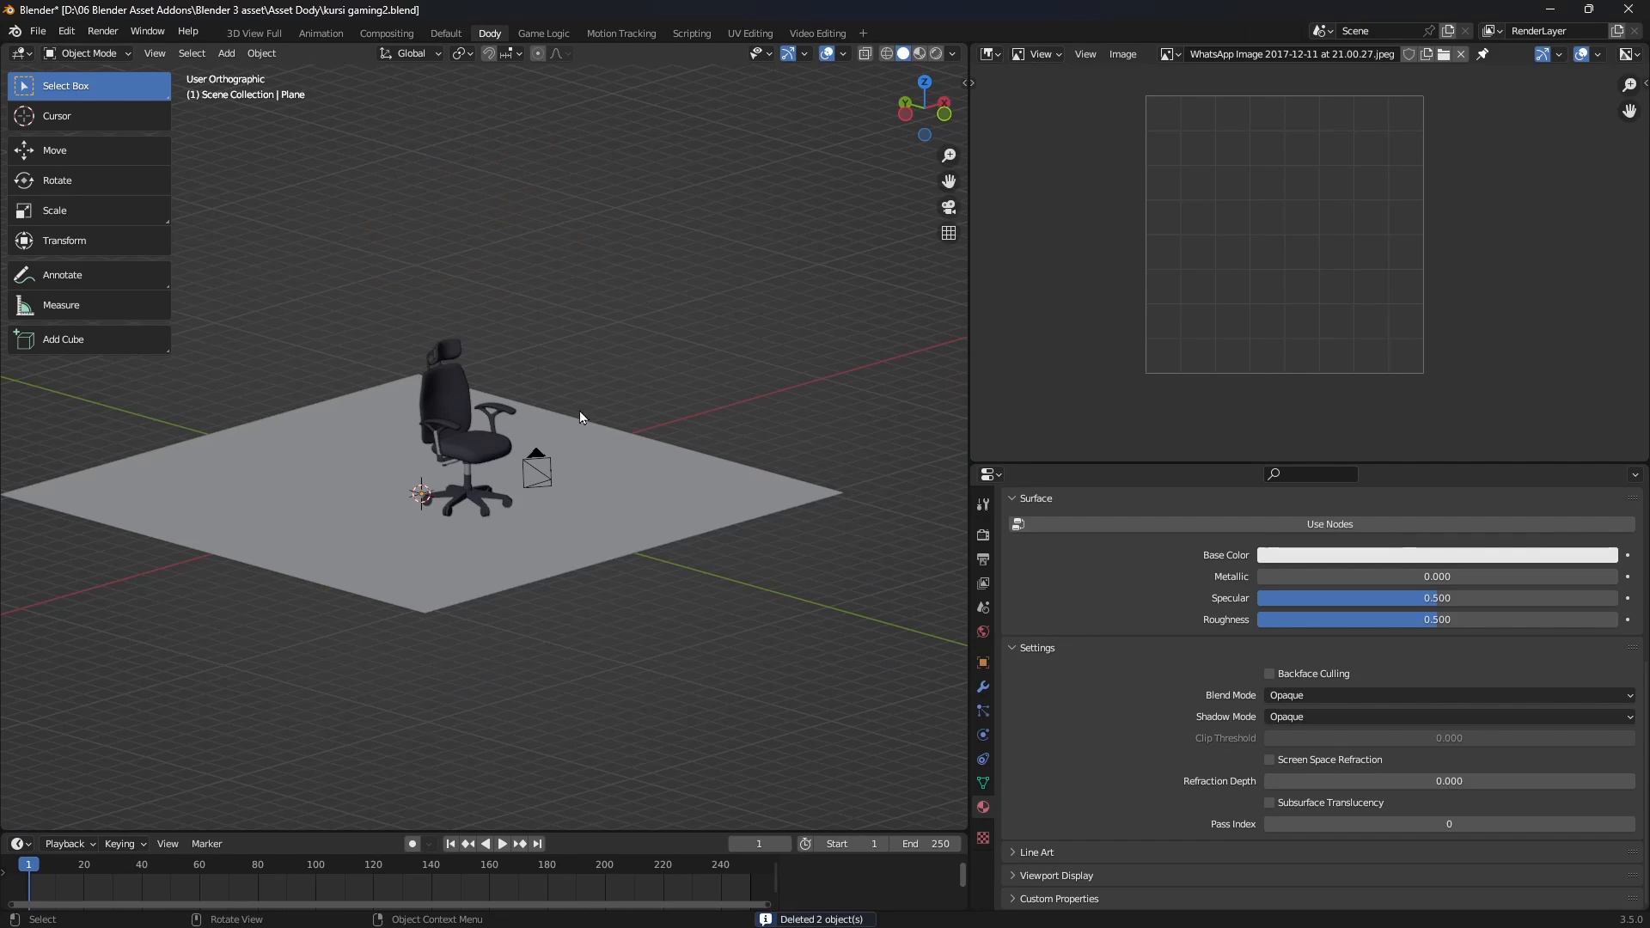
left_click_drag(571, 413, 617, 571)
key("Delete")
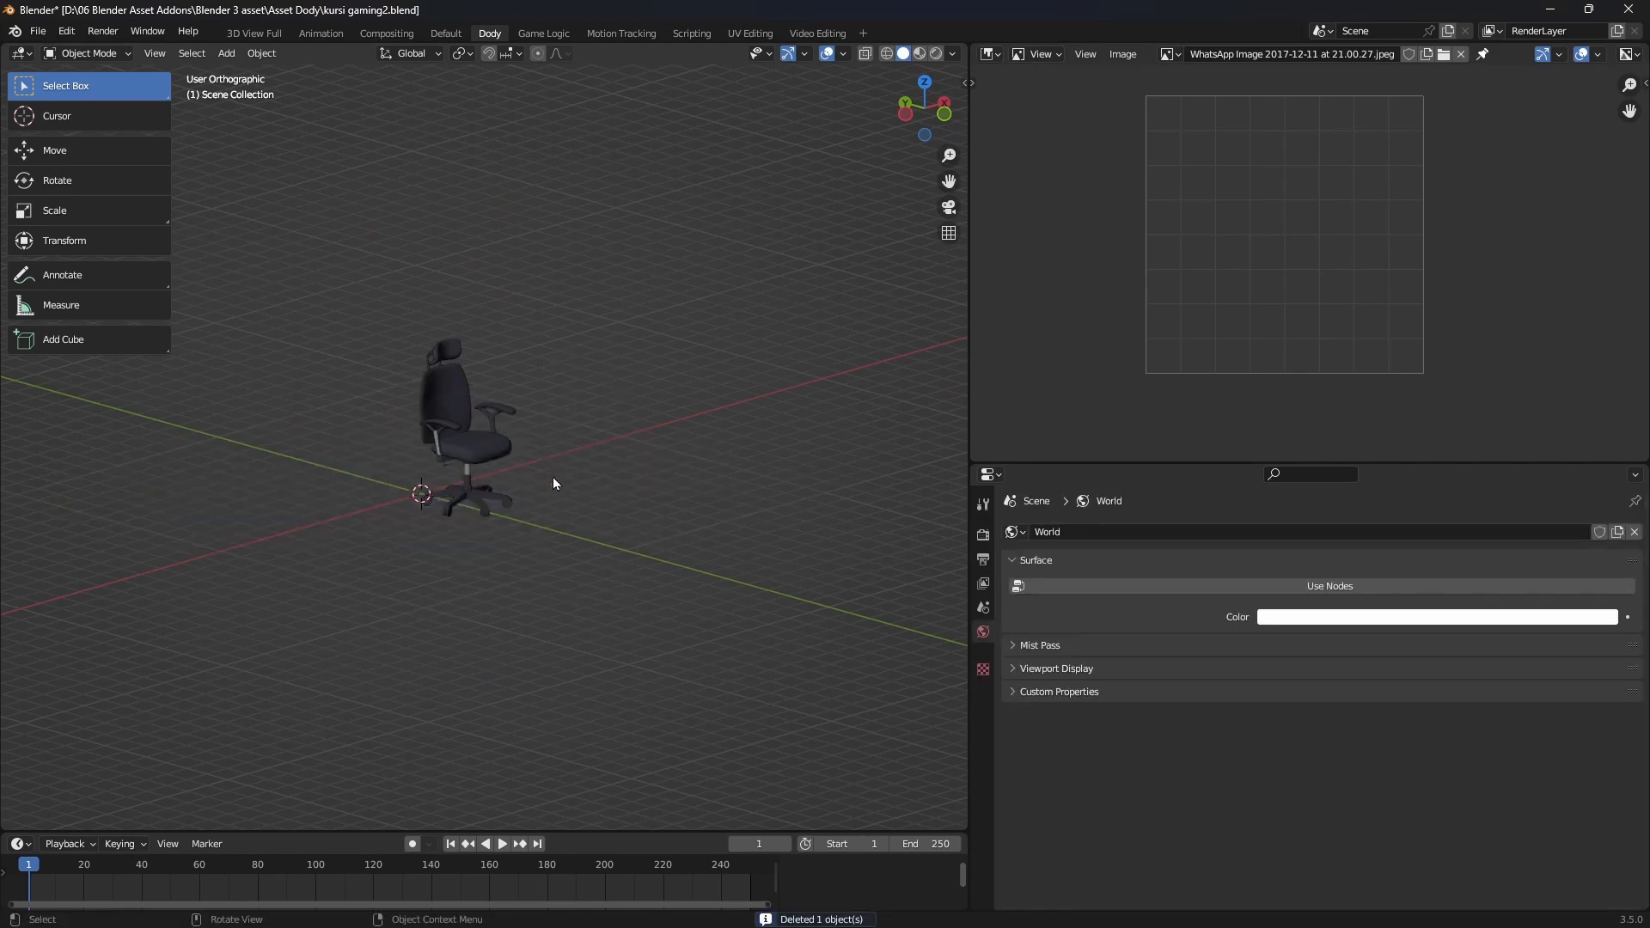
- Replace the image editor with an Outliner and select all of the chair's parts in the perspective view
scroll(554, 483, "up", 3)
middle_click_drag(553, 483, 610, 441)
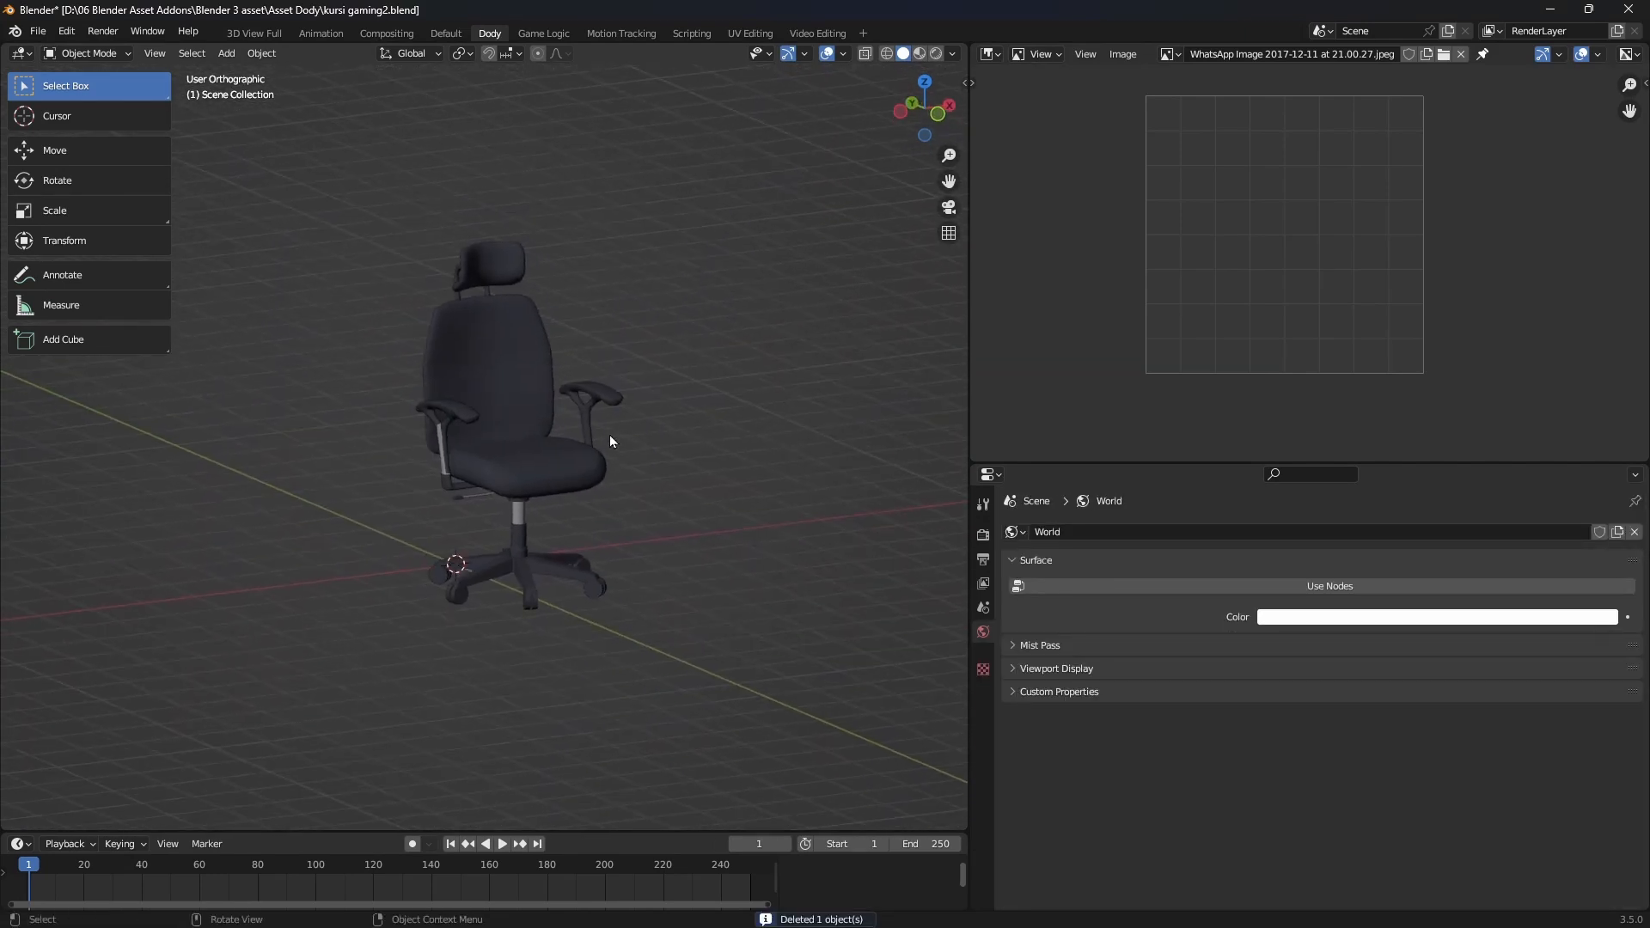
key("KP_5")
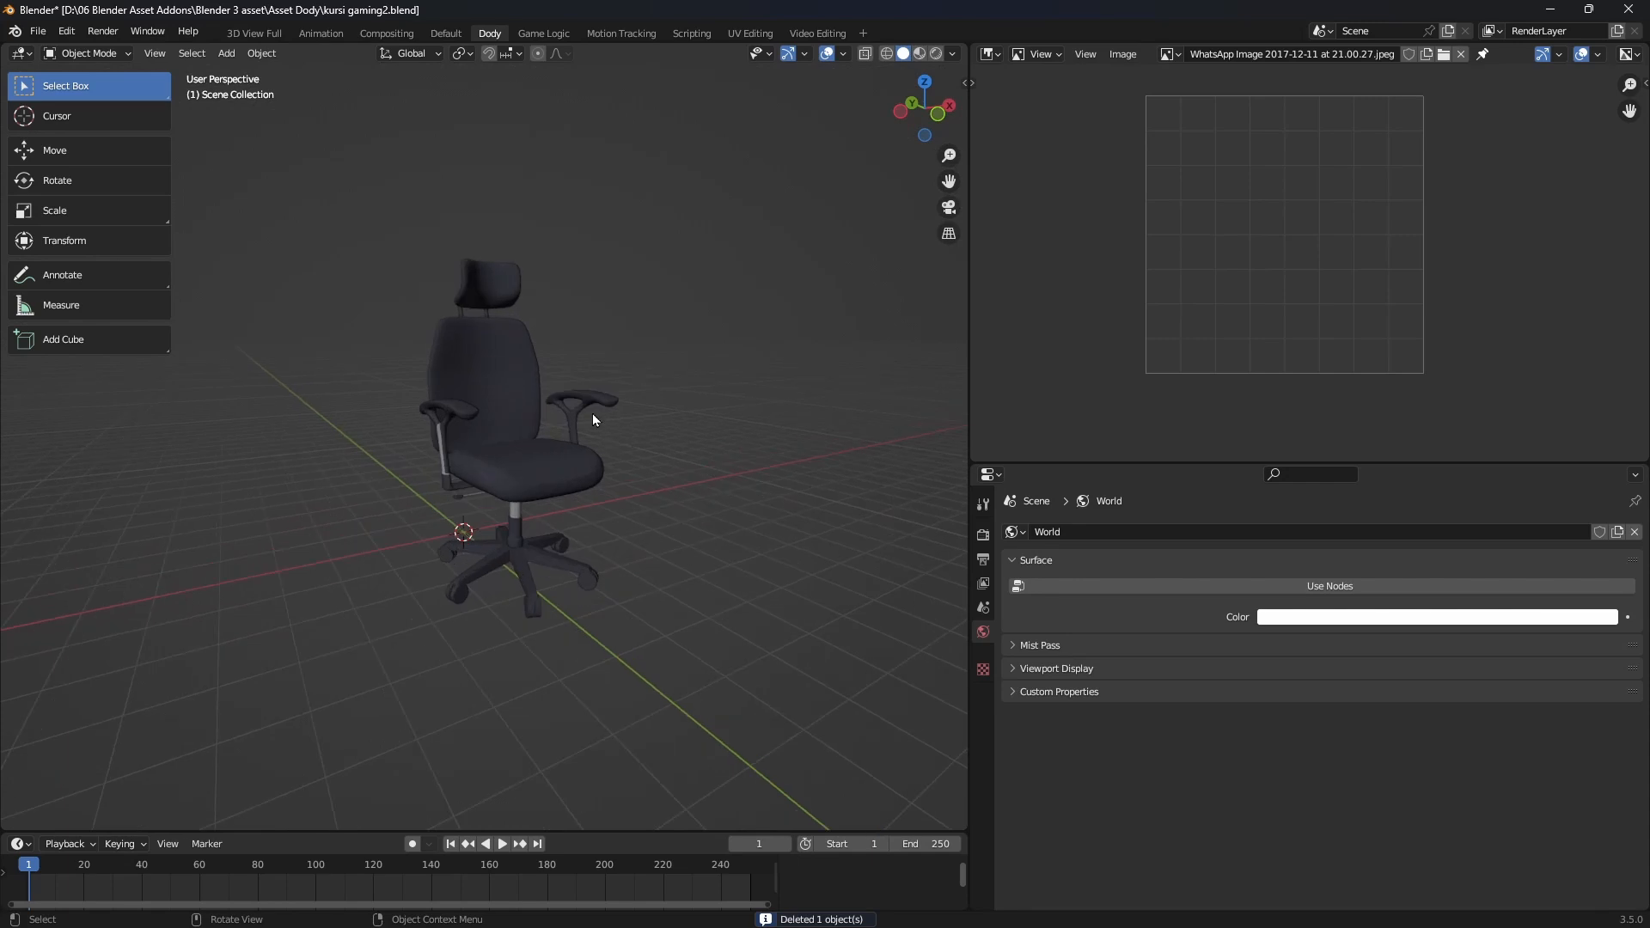
left_click(990, 54)
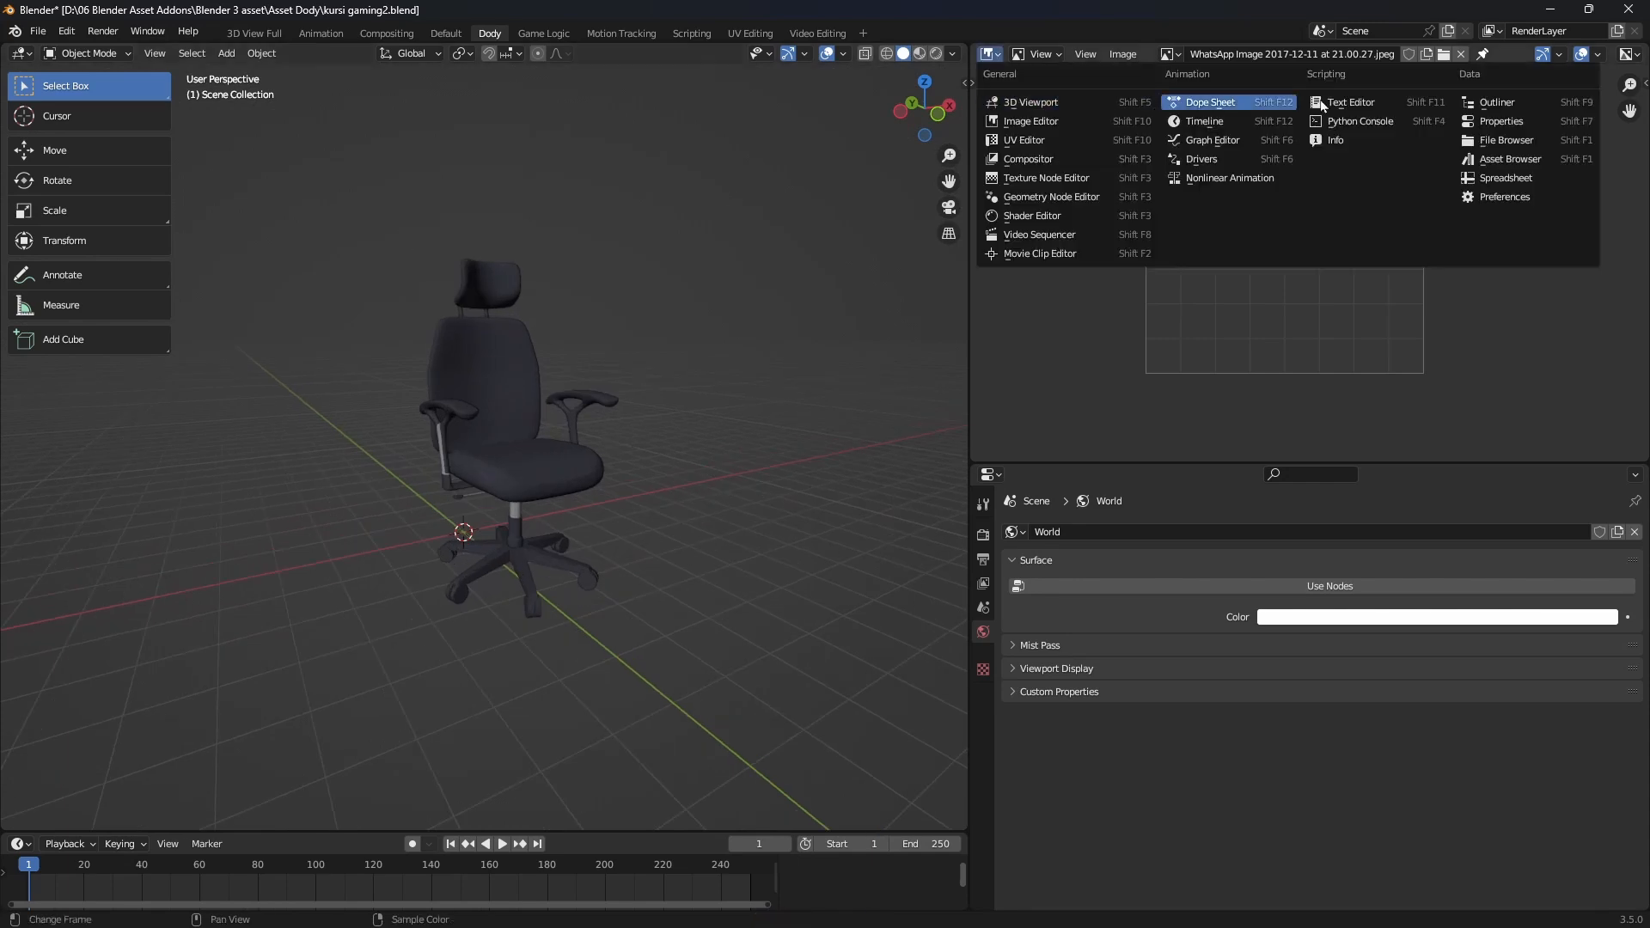
left_click(1491, 104)
left_click_drag(330, 206, 764, 814)
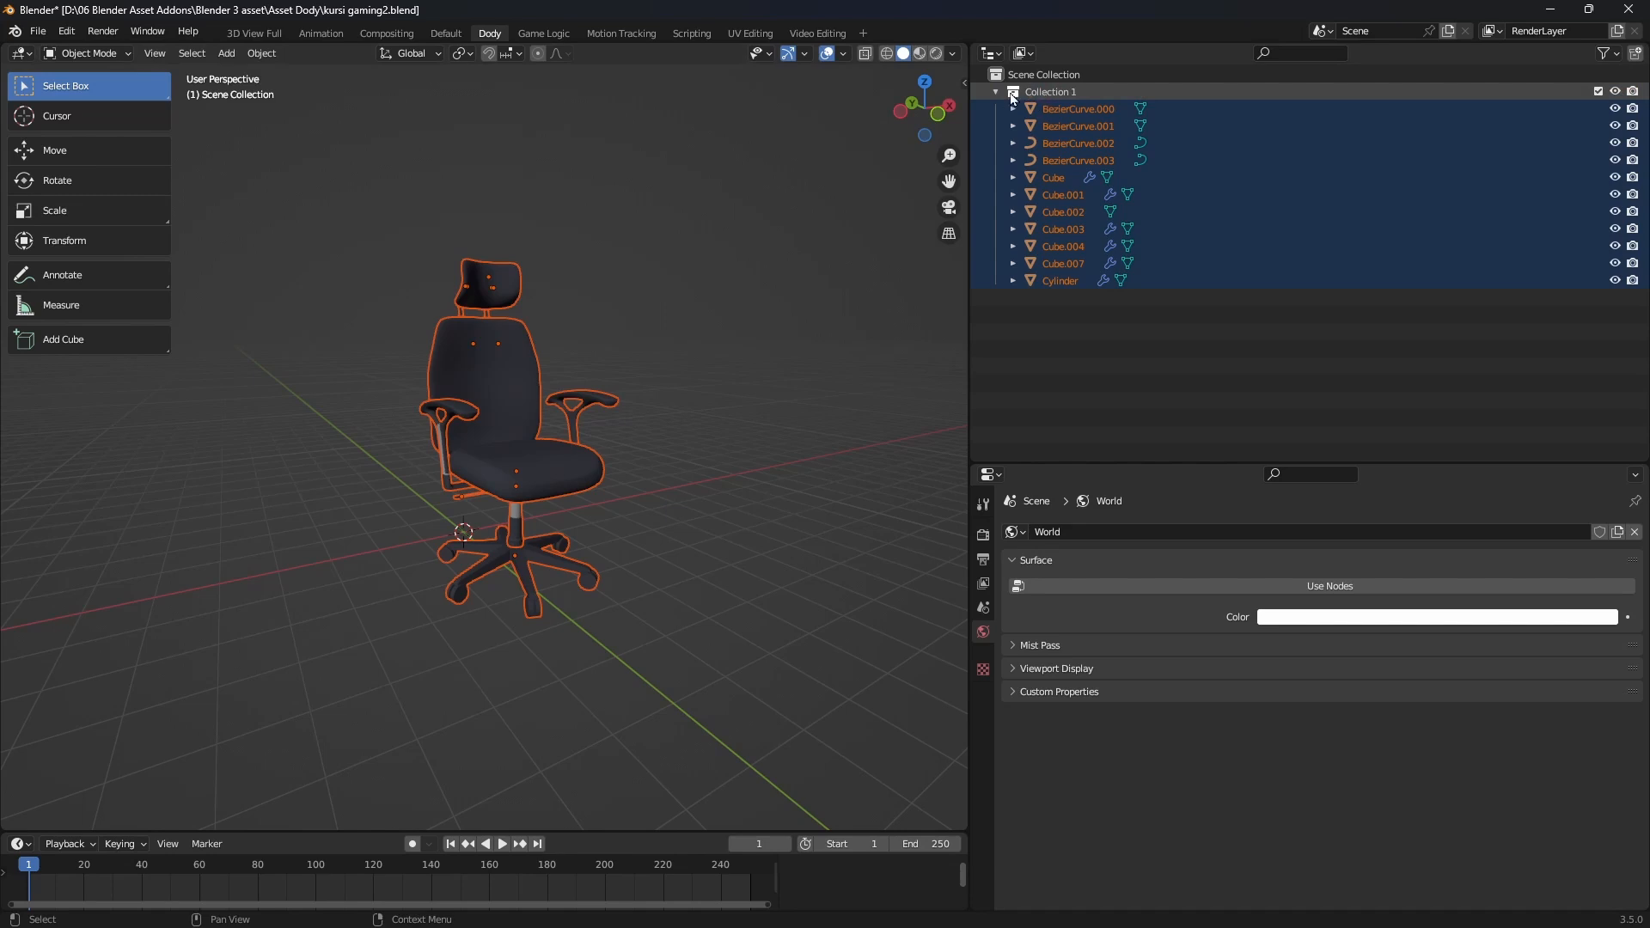
- Rename the collection holding the chair parts as Kursi gaming
left_click(1081, 93)
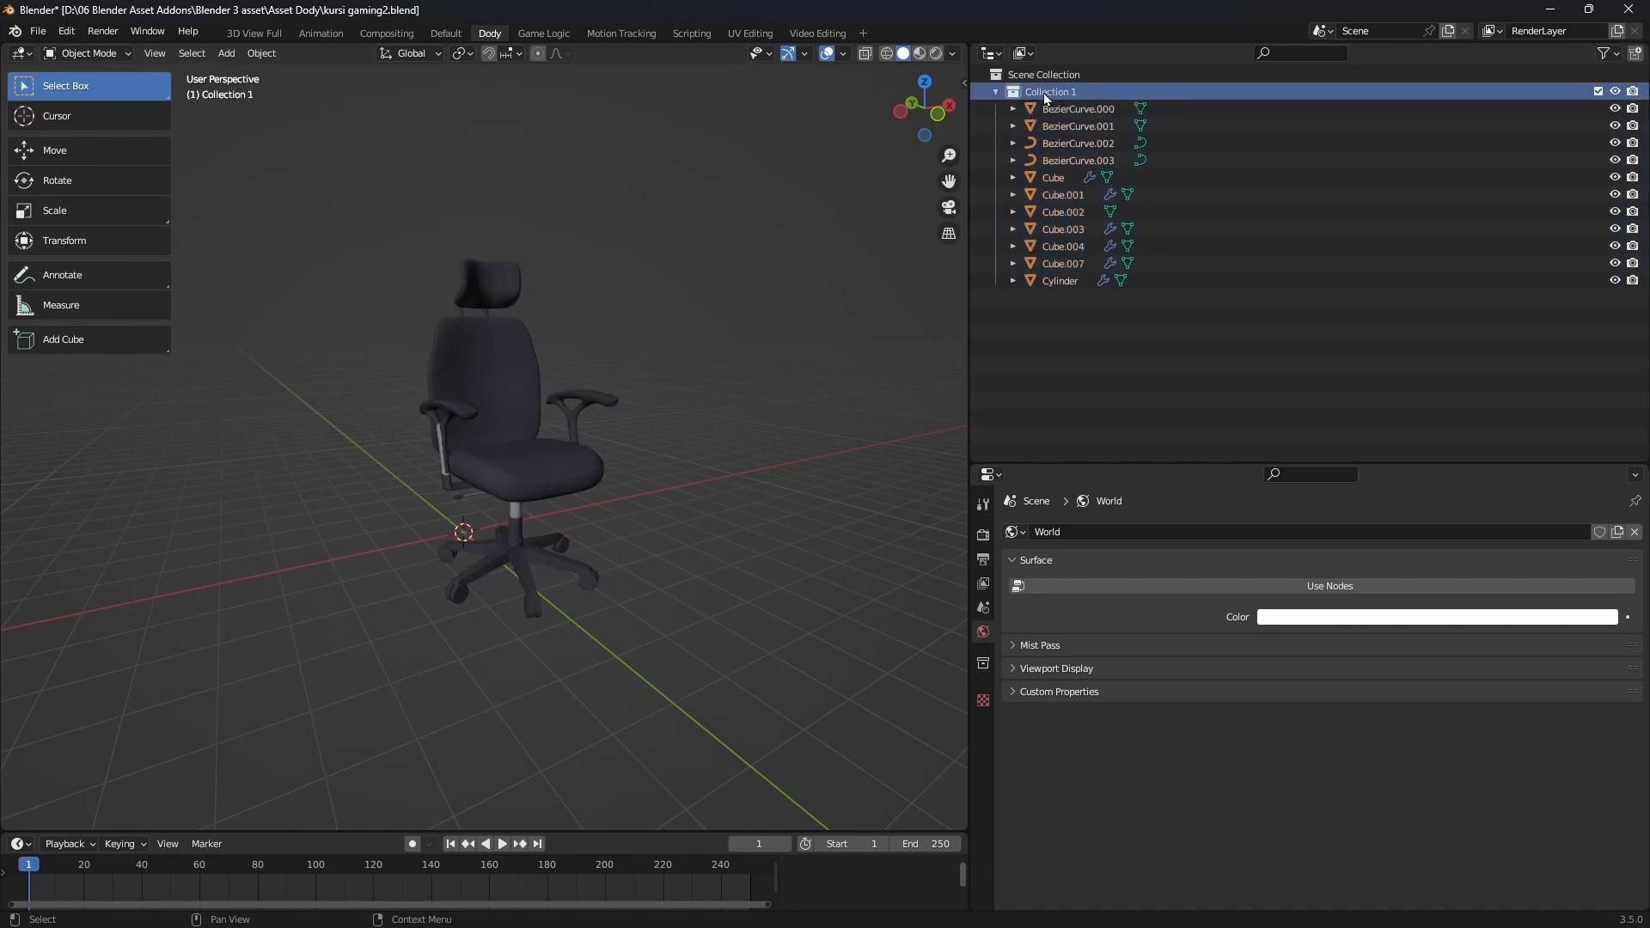
double_click(1053, 92)
type("Kurs")
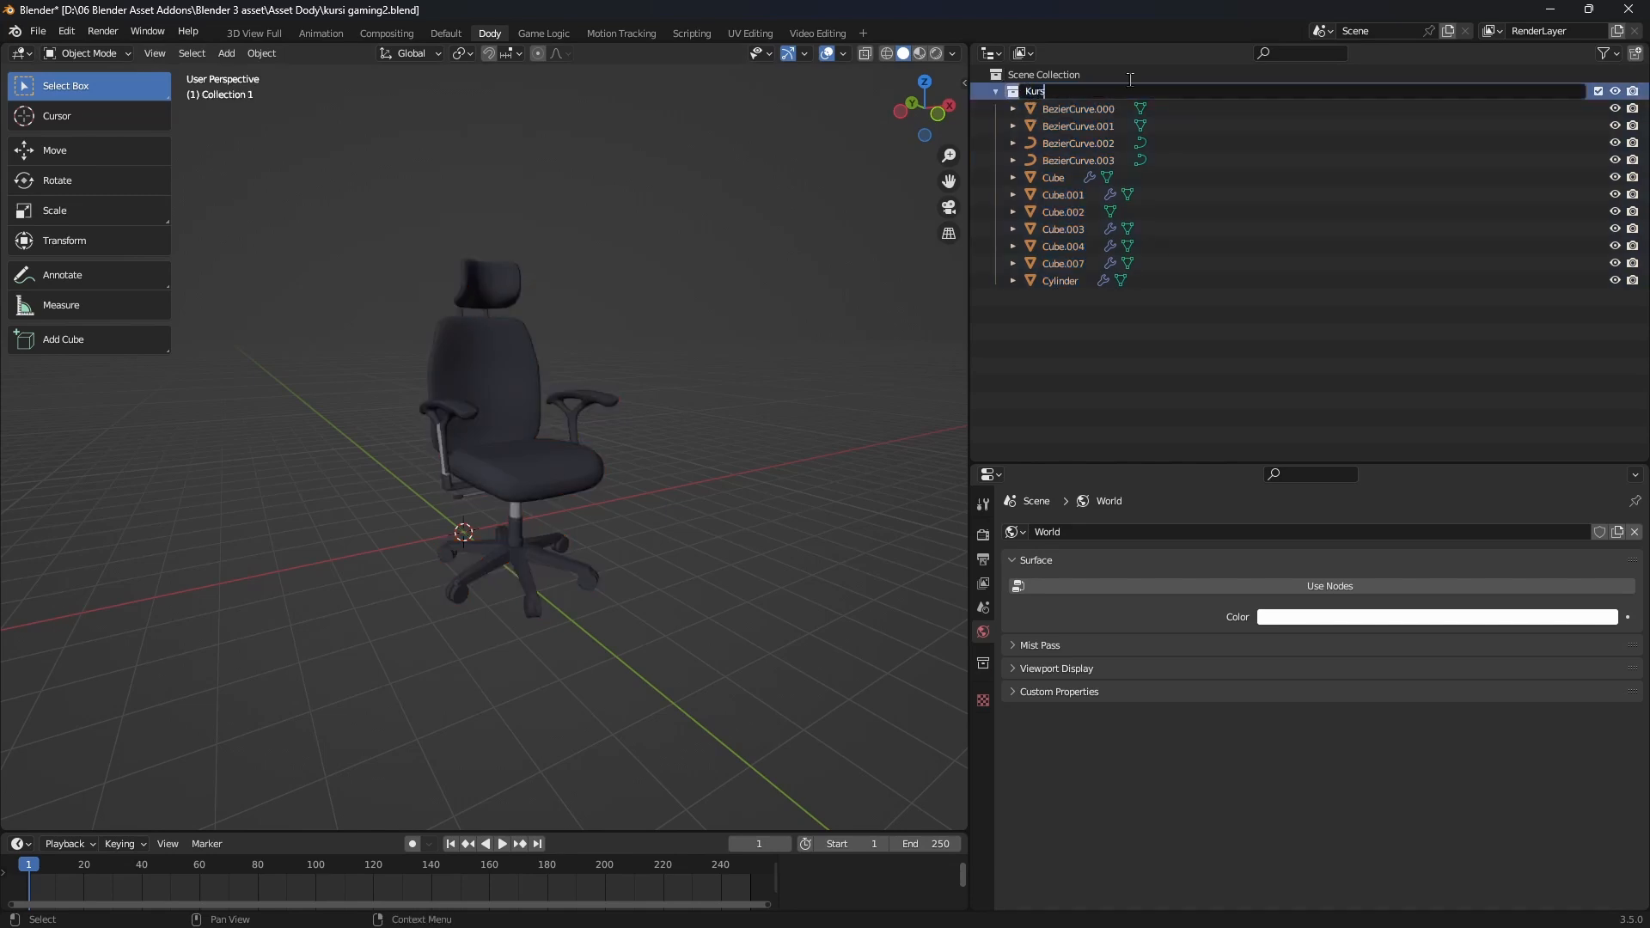
type("i gaming")
key("Return")
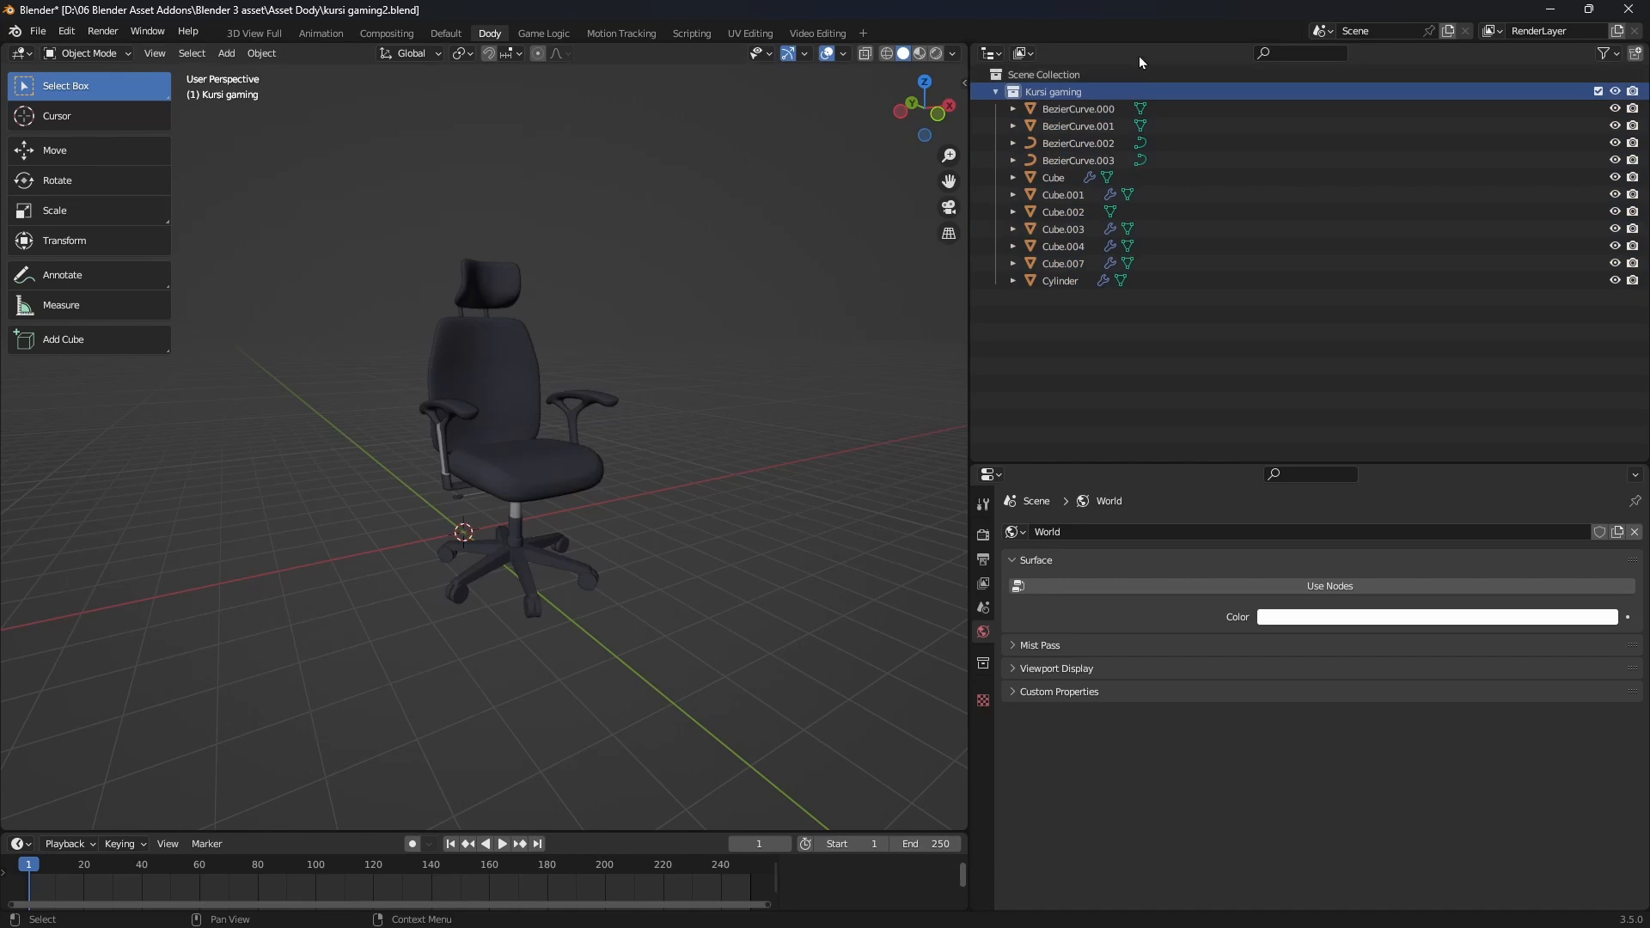
- Mark the Kursi gaming collection as an asset and collapse its contents in the Outliner
right_click(1077, 93)
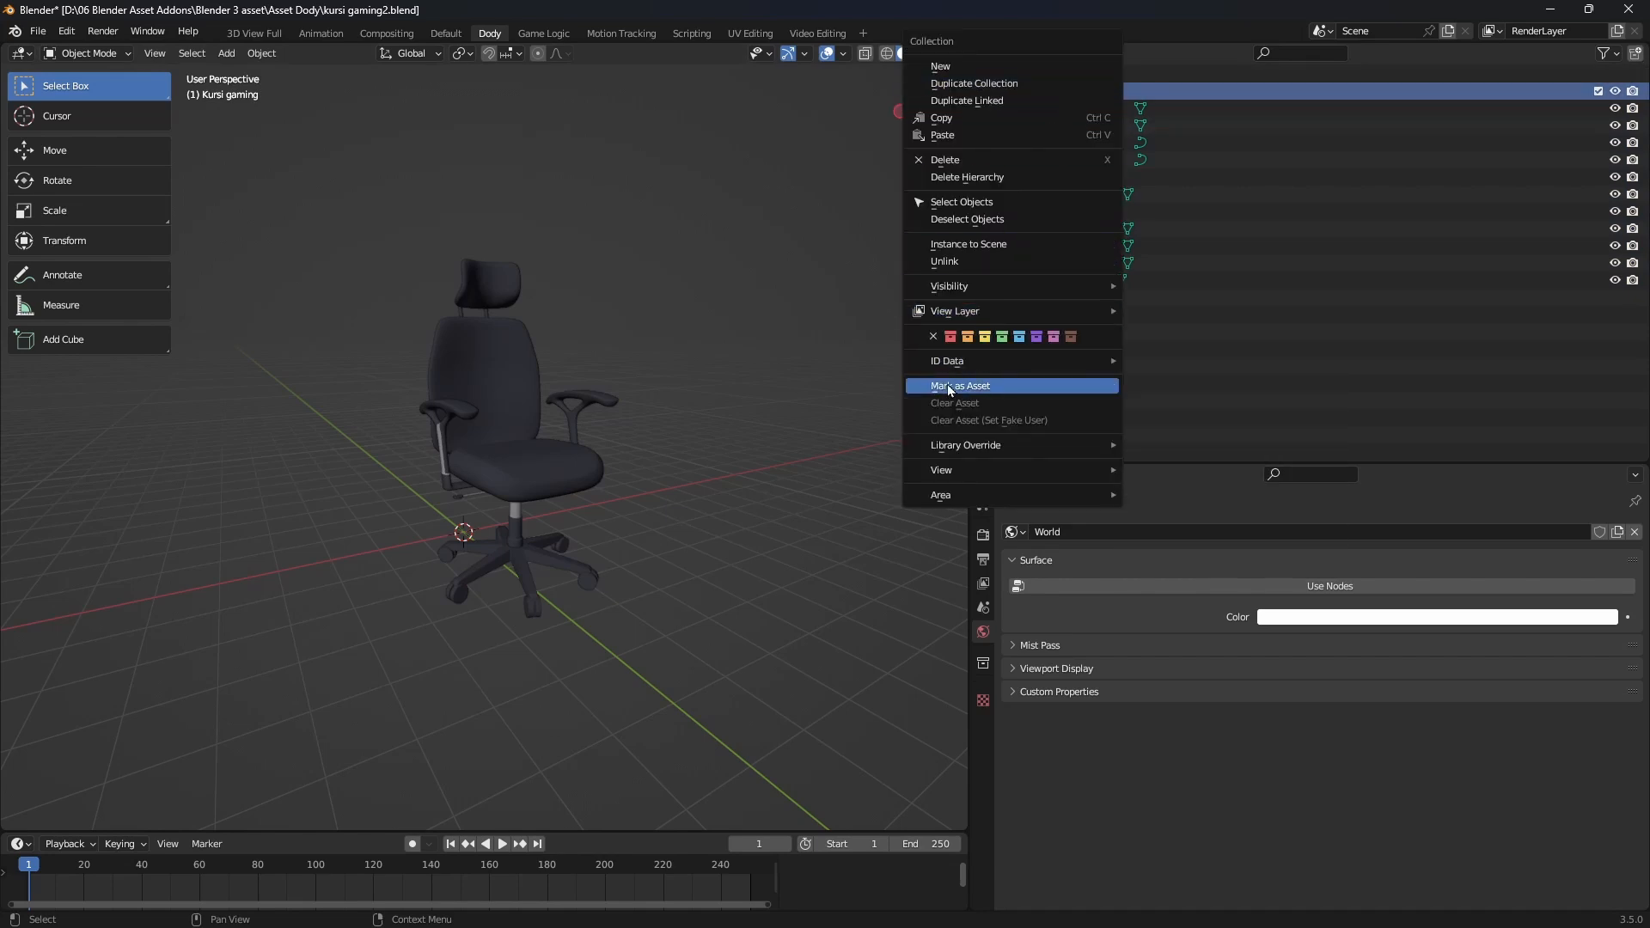
left_click(970, 392)
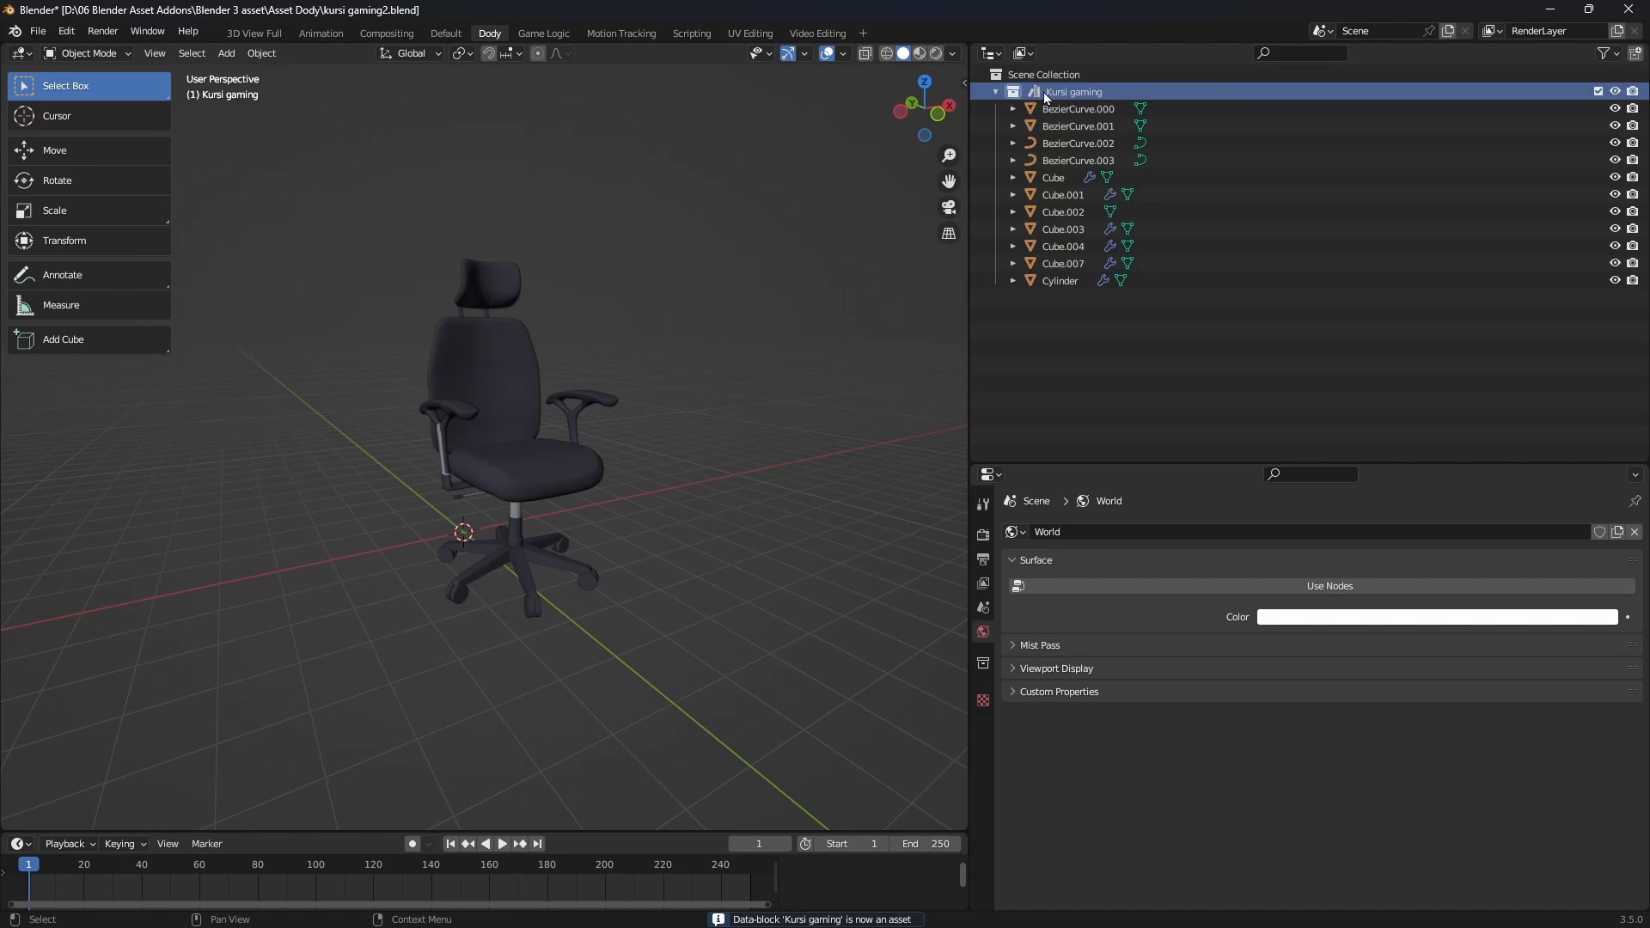
left_click_drag(170, 243, 17, 243)
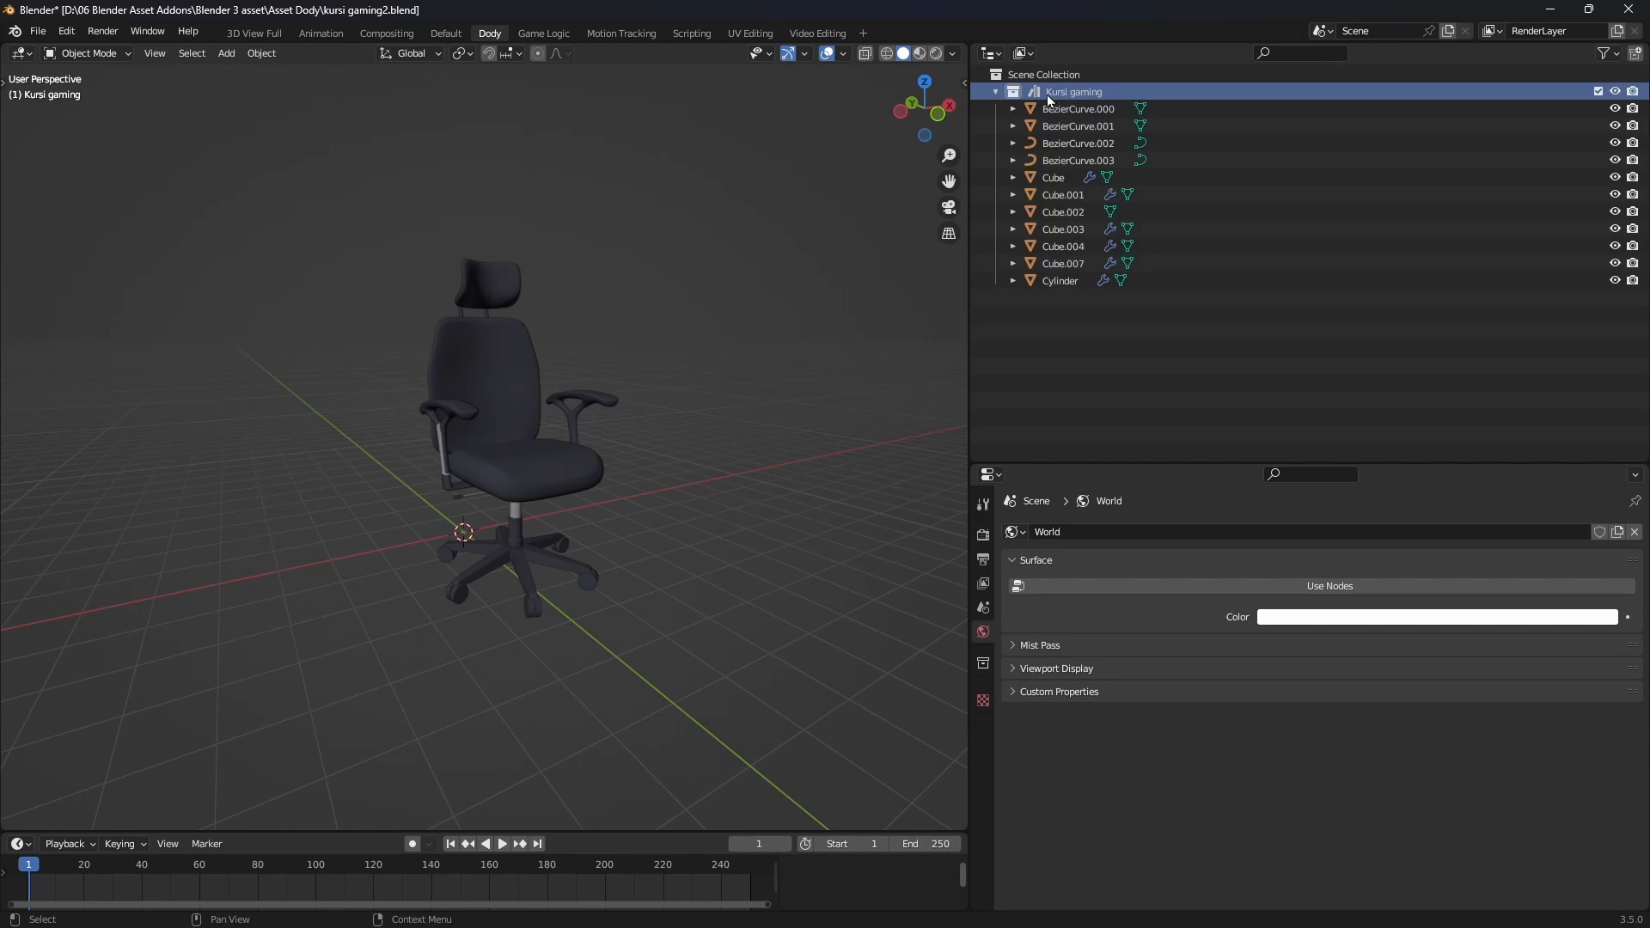
left_click(994, 93)
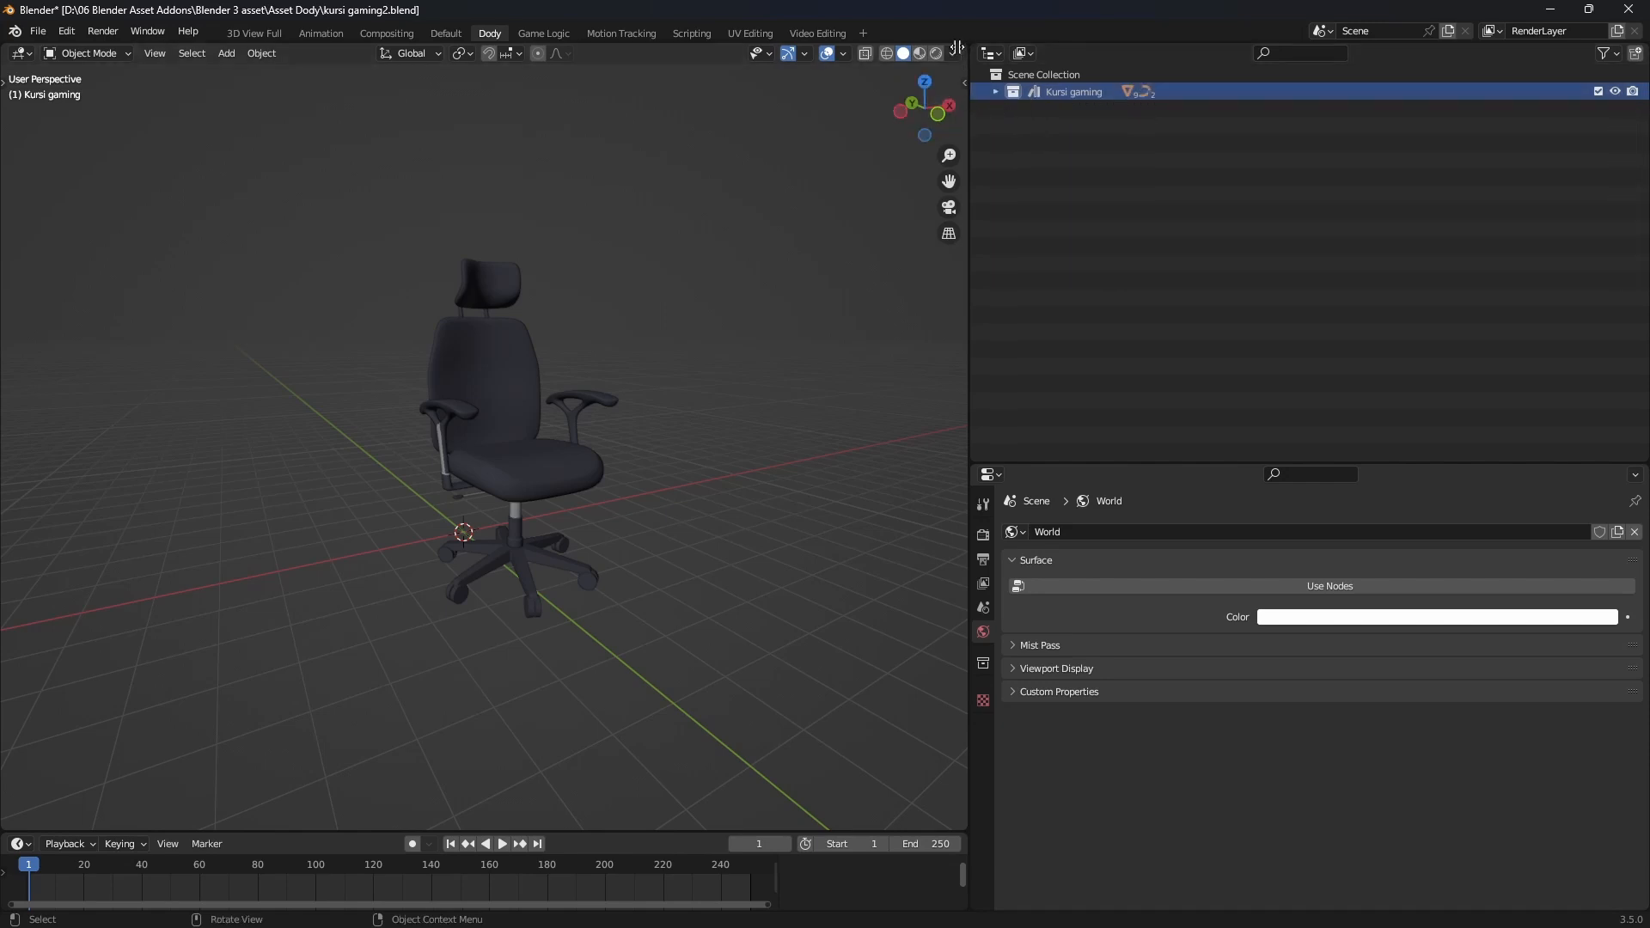
- Split the 3D viewport to add an Asset Browser and check Asset Dody's 3D Objek and Material catalogs and the Unassigned assets
left_click_drag(957, 48, 450, 189)
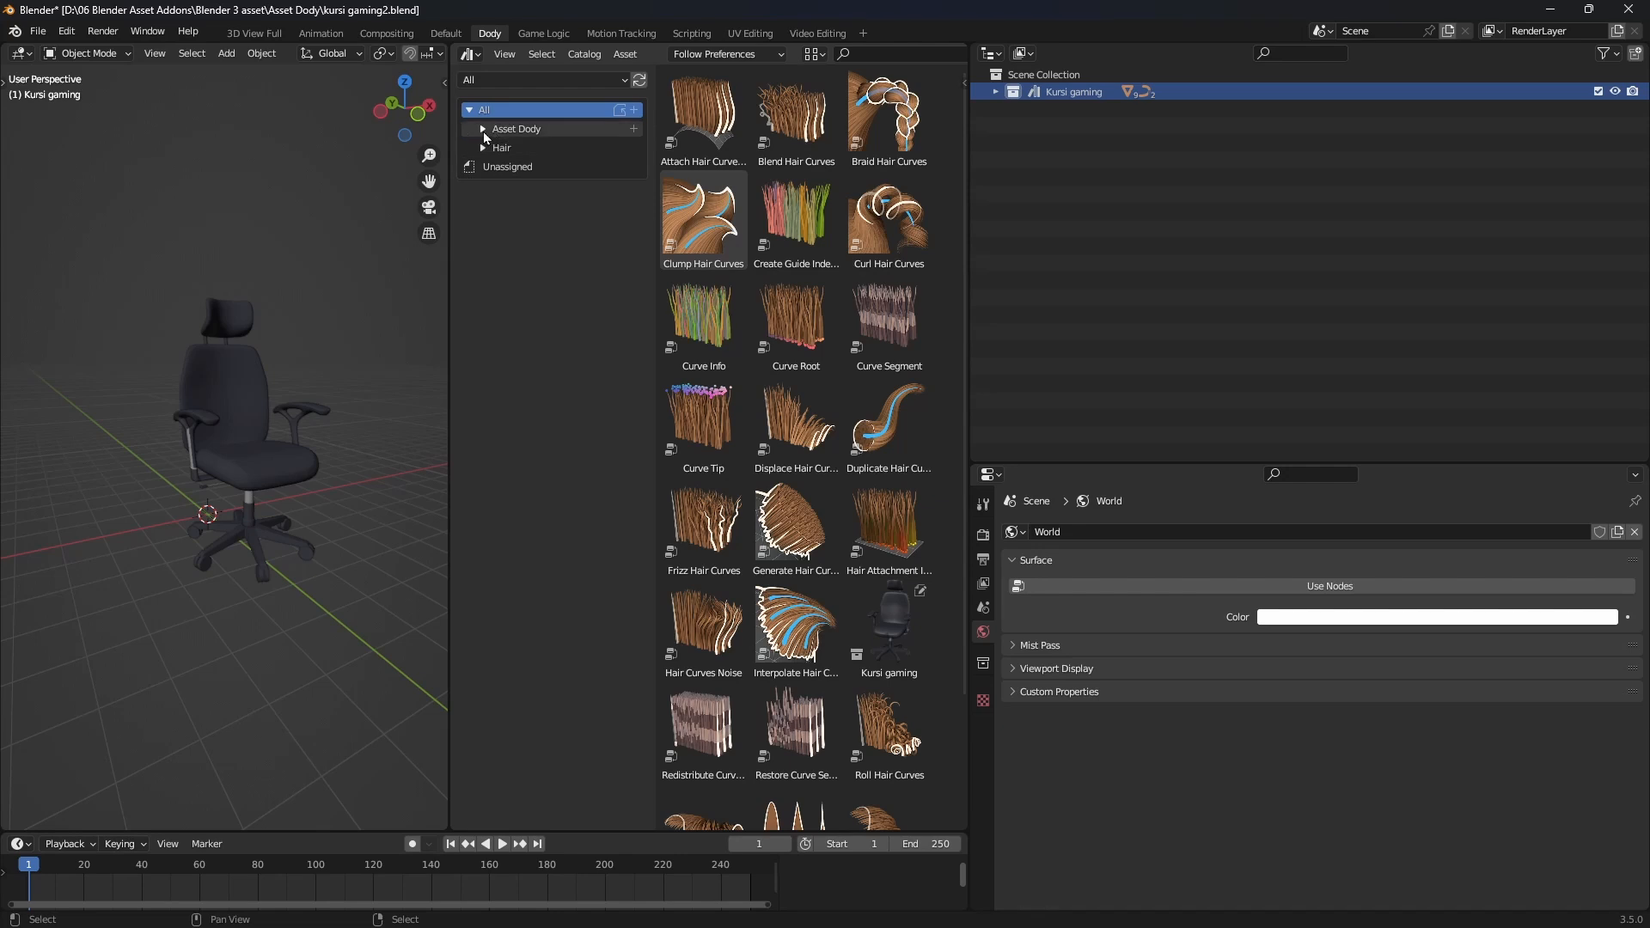
left_click(484, 129)
left_click(513, 148)
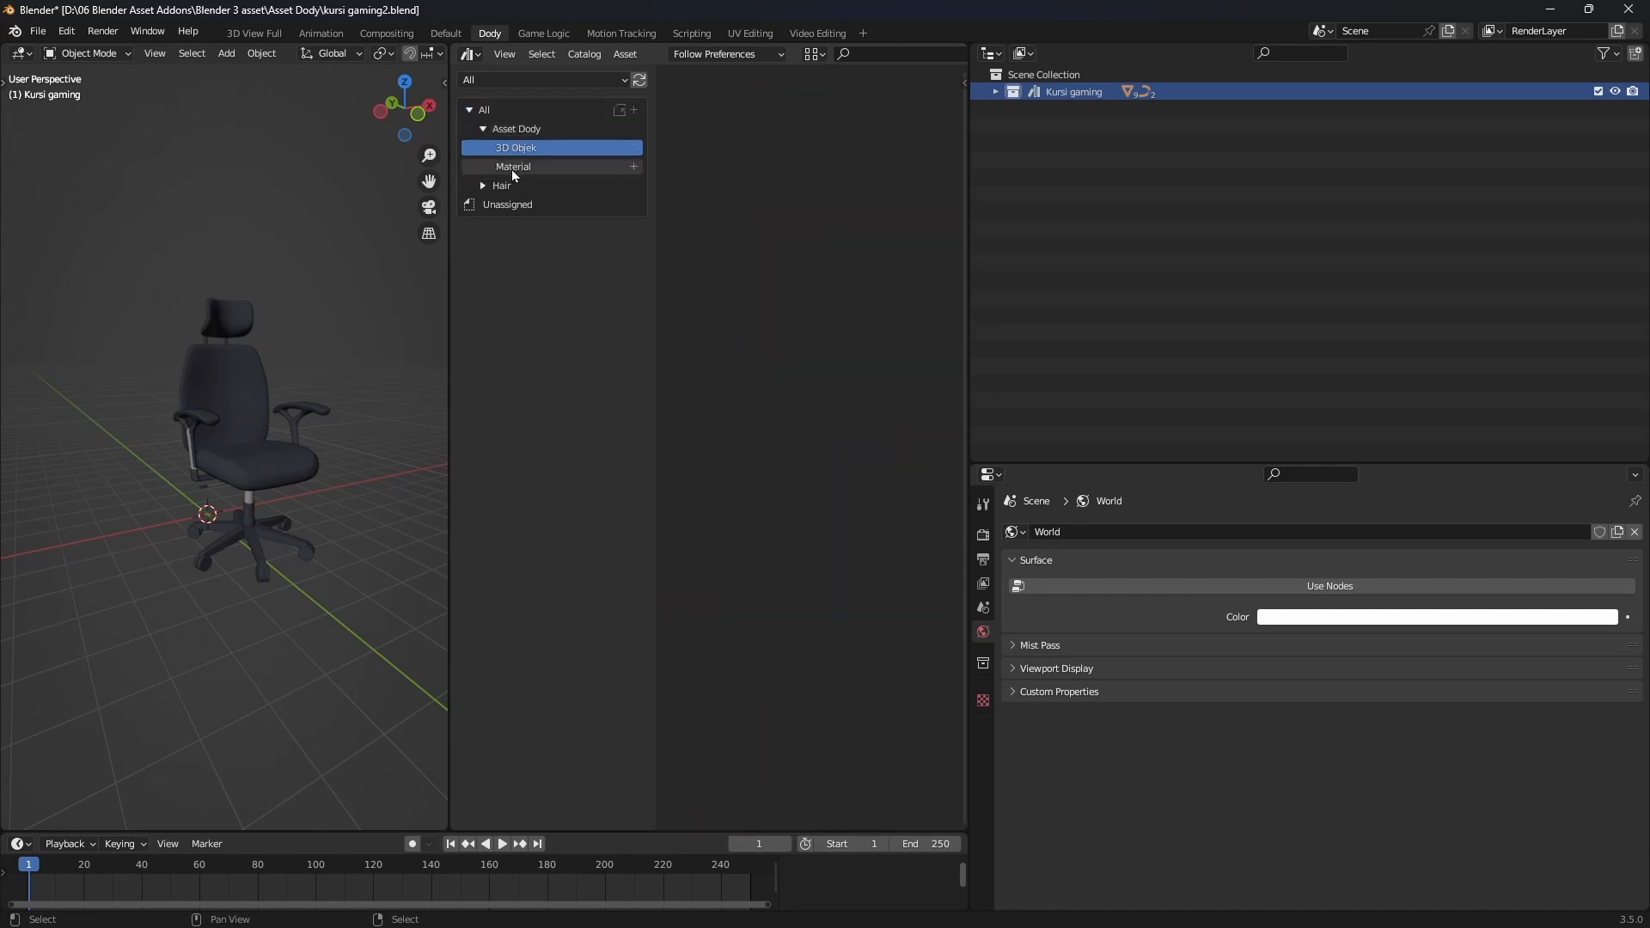
left_click(516, 164)
left_click(515, 153)
left_click(515, 166)
left_click(507, 152)
left_click(511, 170)
left_click(501, 211)
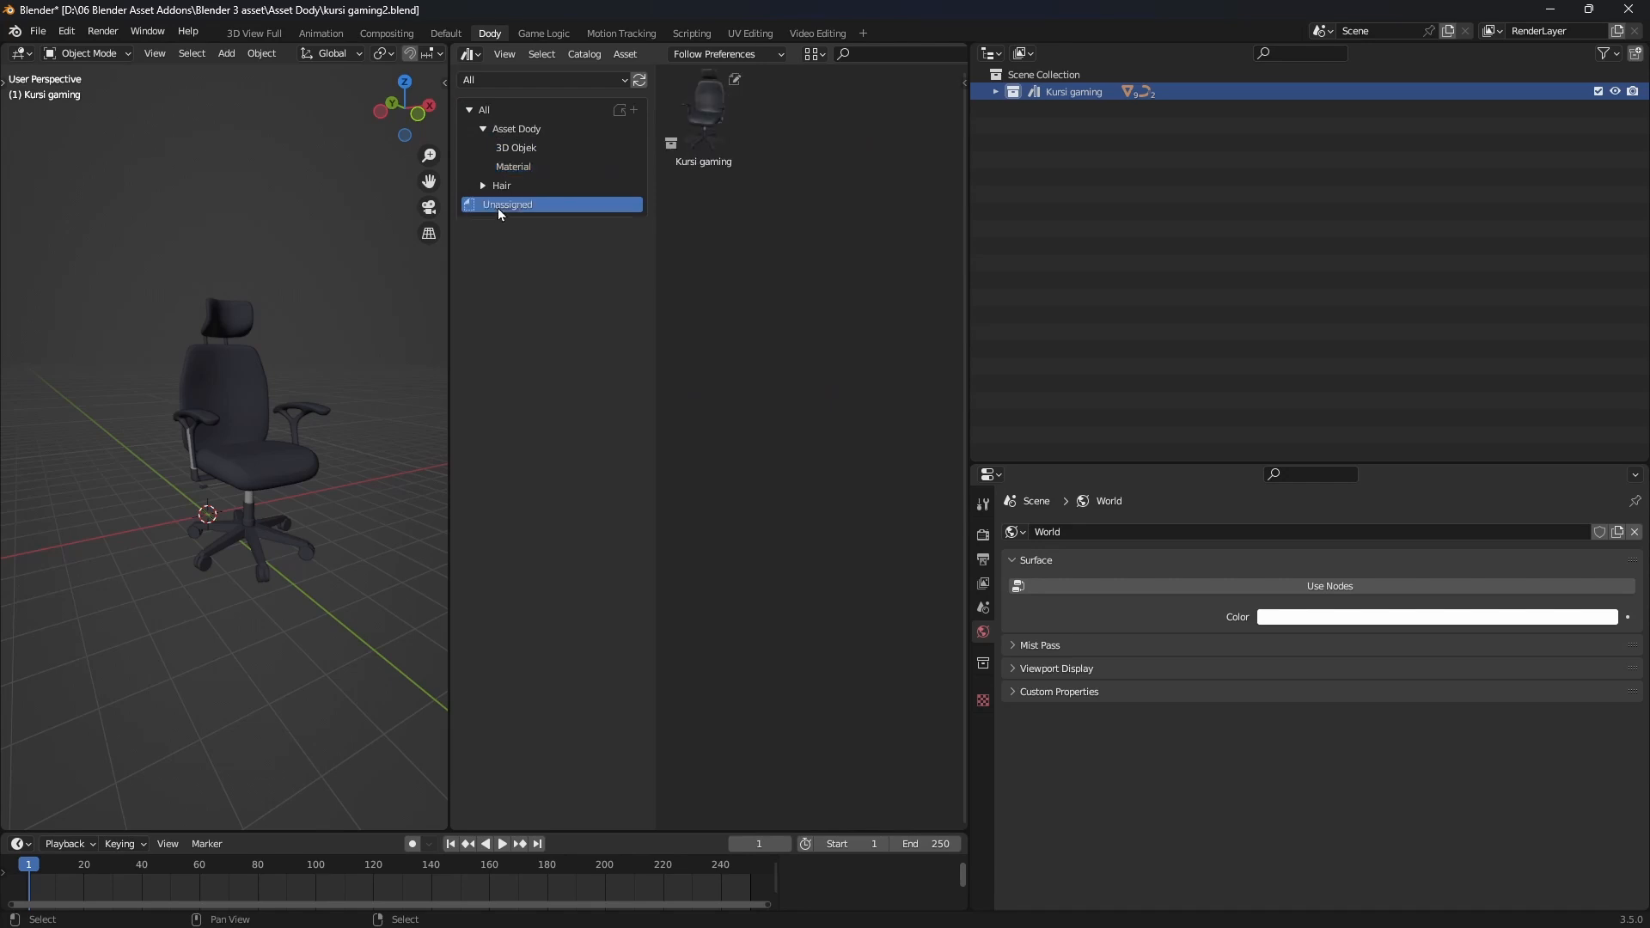
- Move the unassigned Kursi gaming asset into the 3D Objek catalog and show that catalog
left_click(722, 142)
left_click_drag(449, 263, 388, 263)
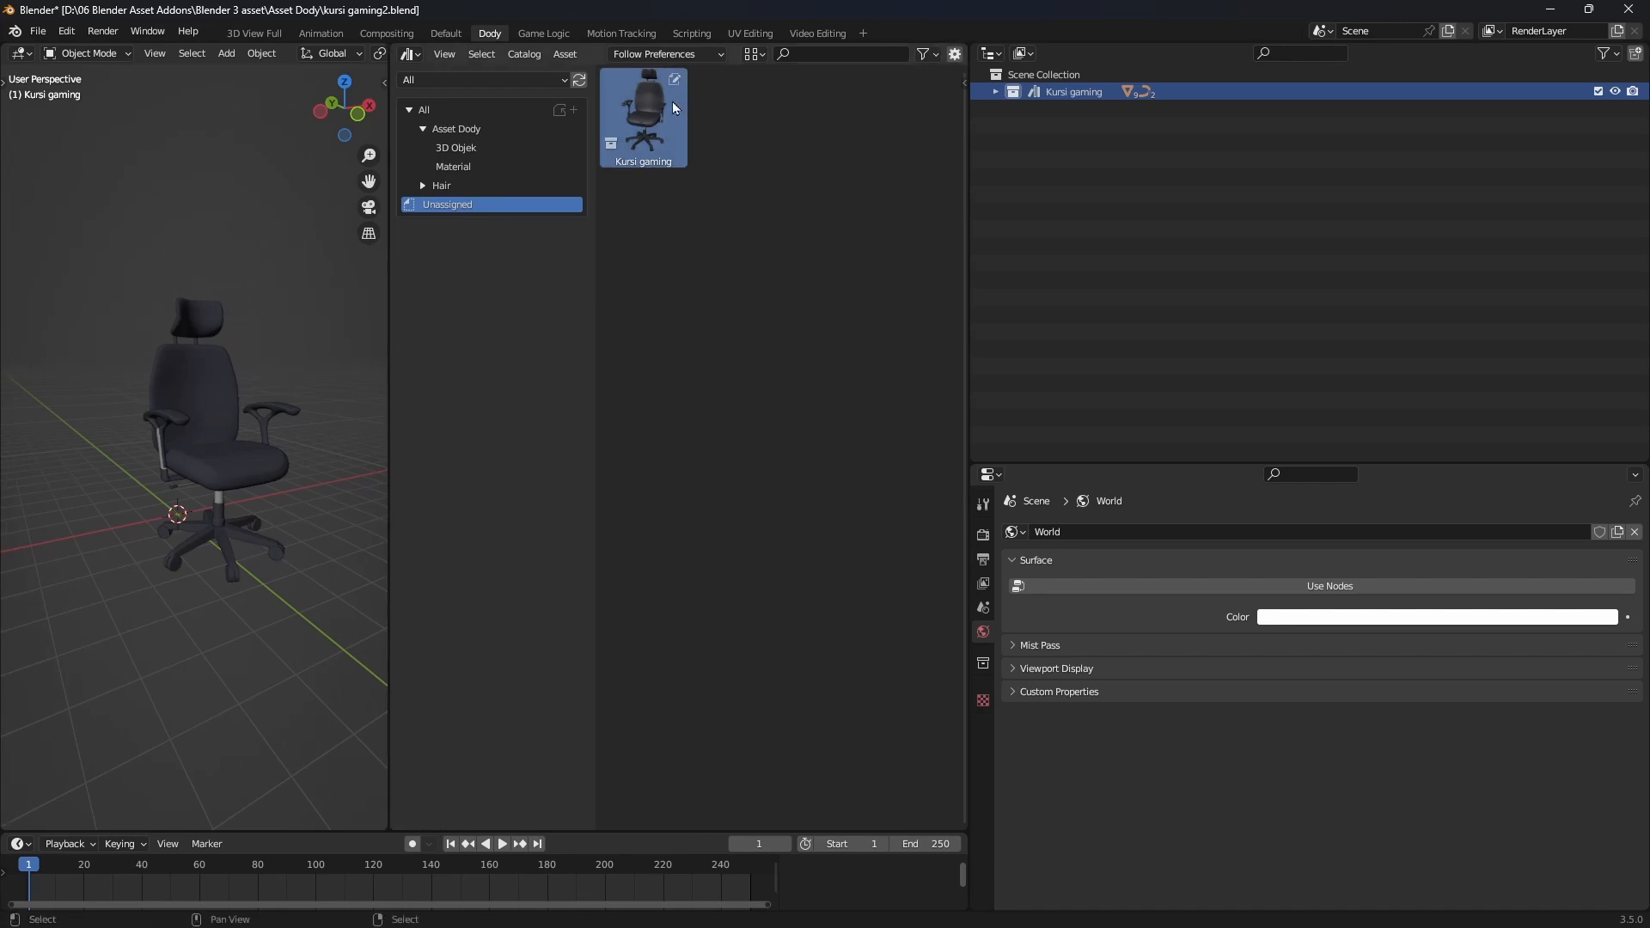
left_click_drag(665, 121, 458, 150)
left_click(458, 151)
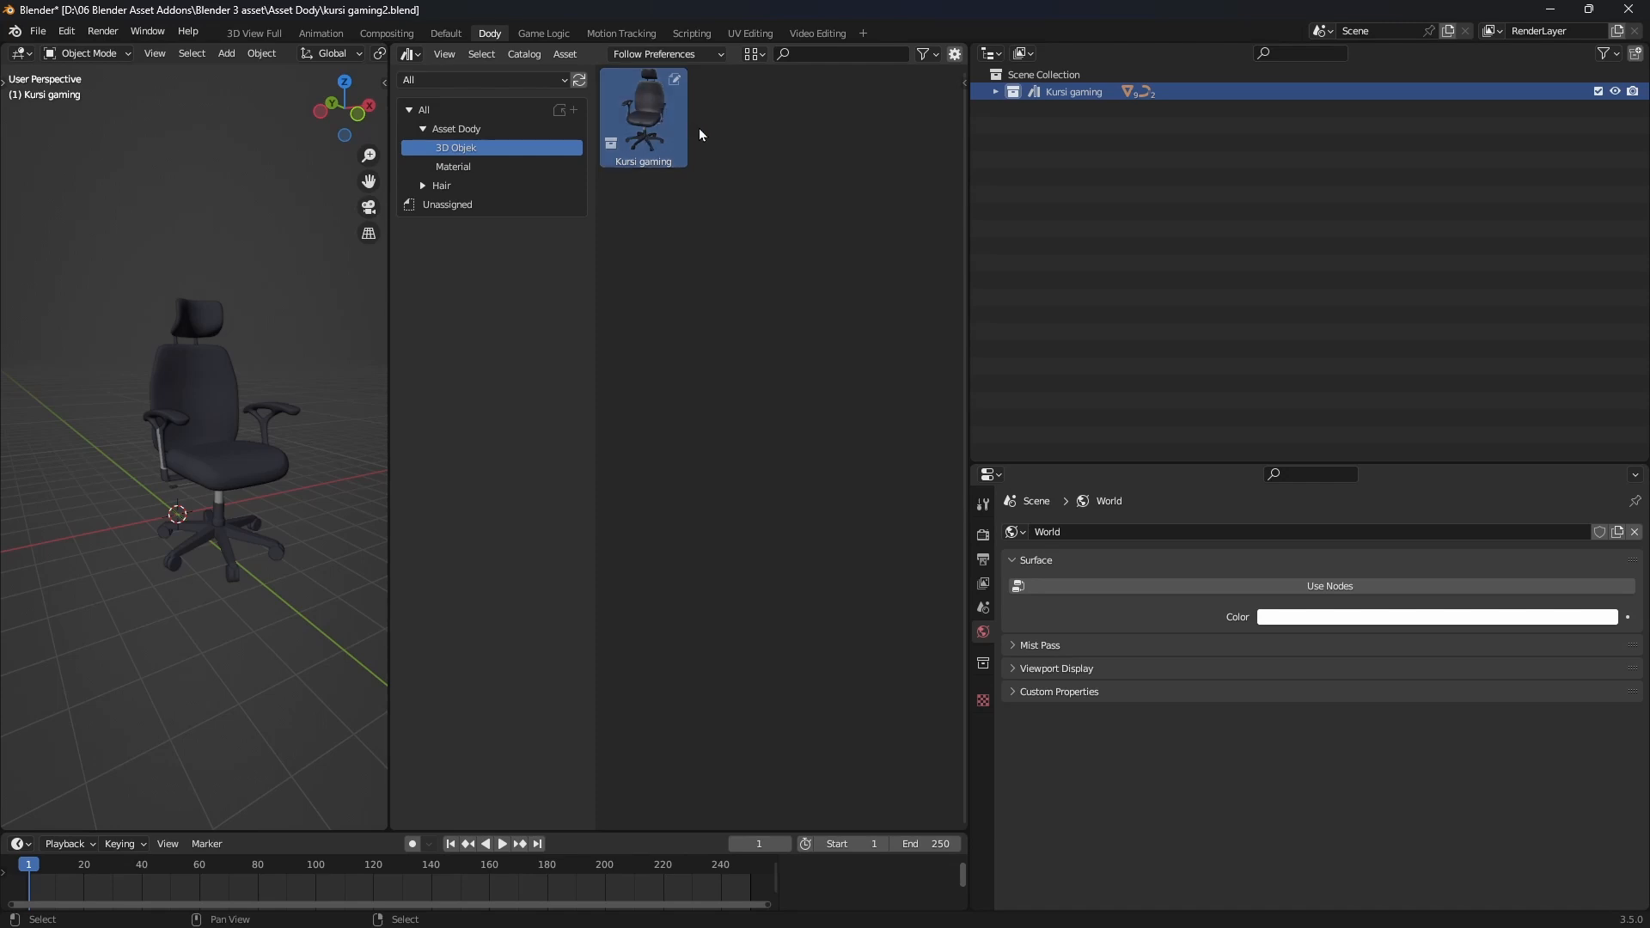
- Show the chair asset's details in the Asset Browser and rename the asset as Kursi hitam
key("n")
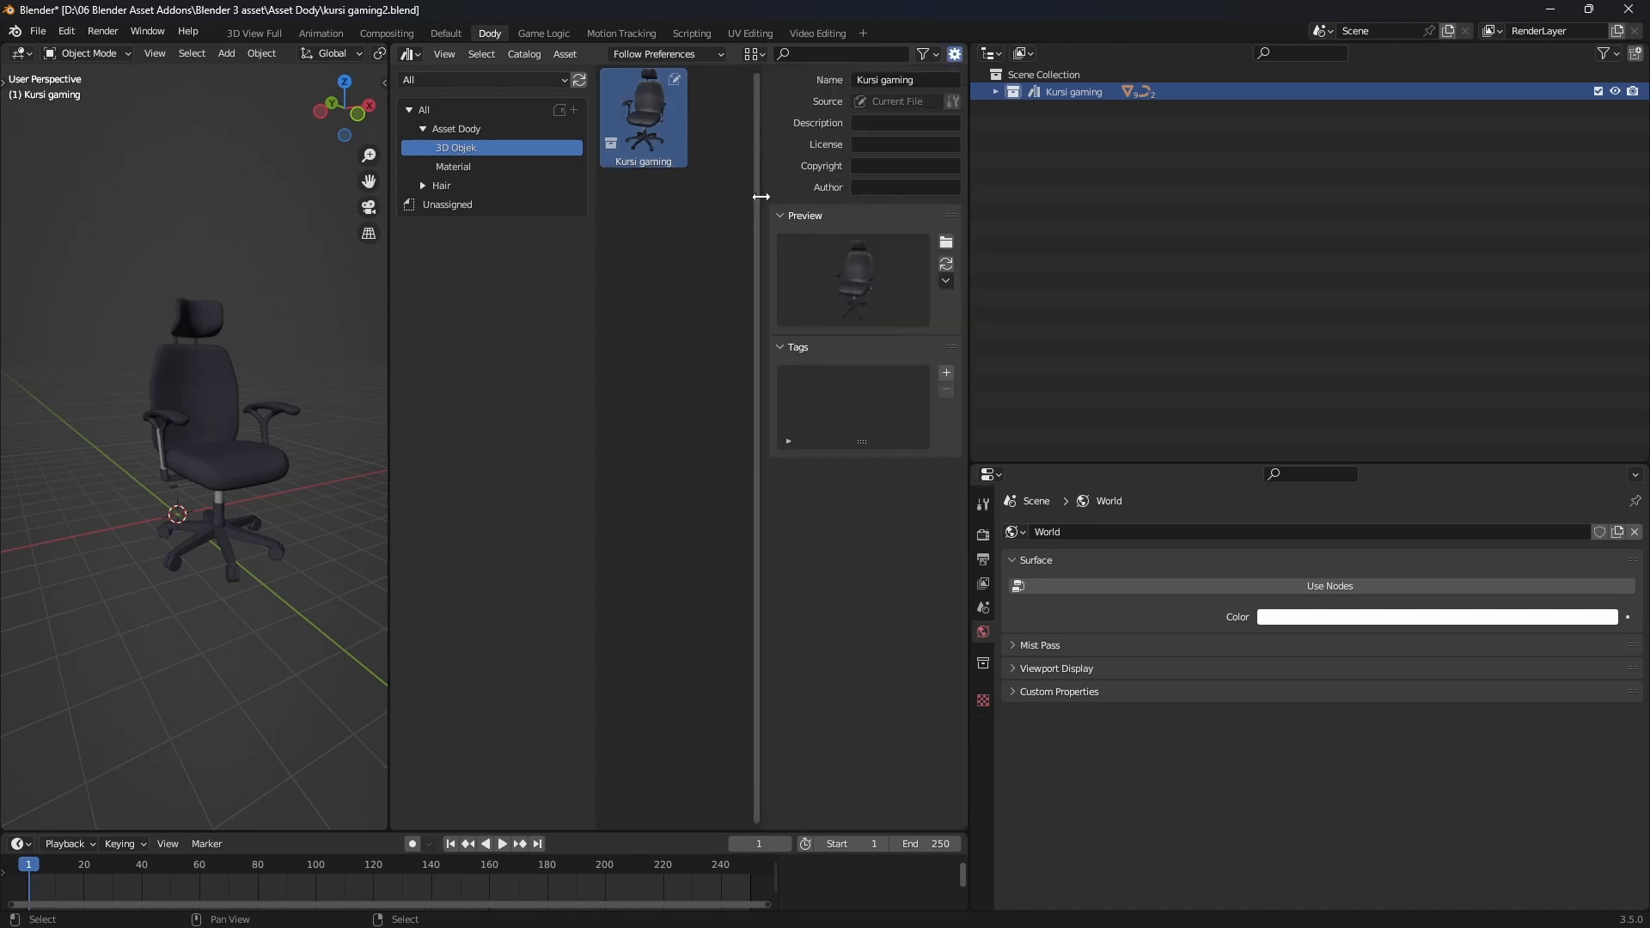
left_click_drag(762, 196, 717, 197)
left_click(902, 83)
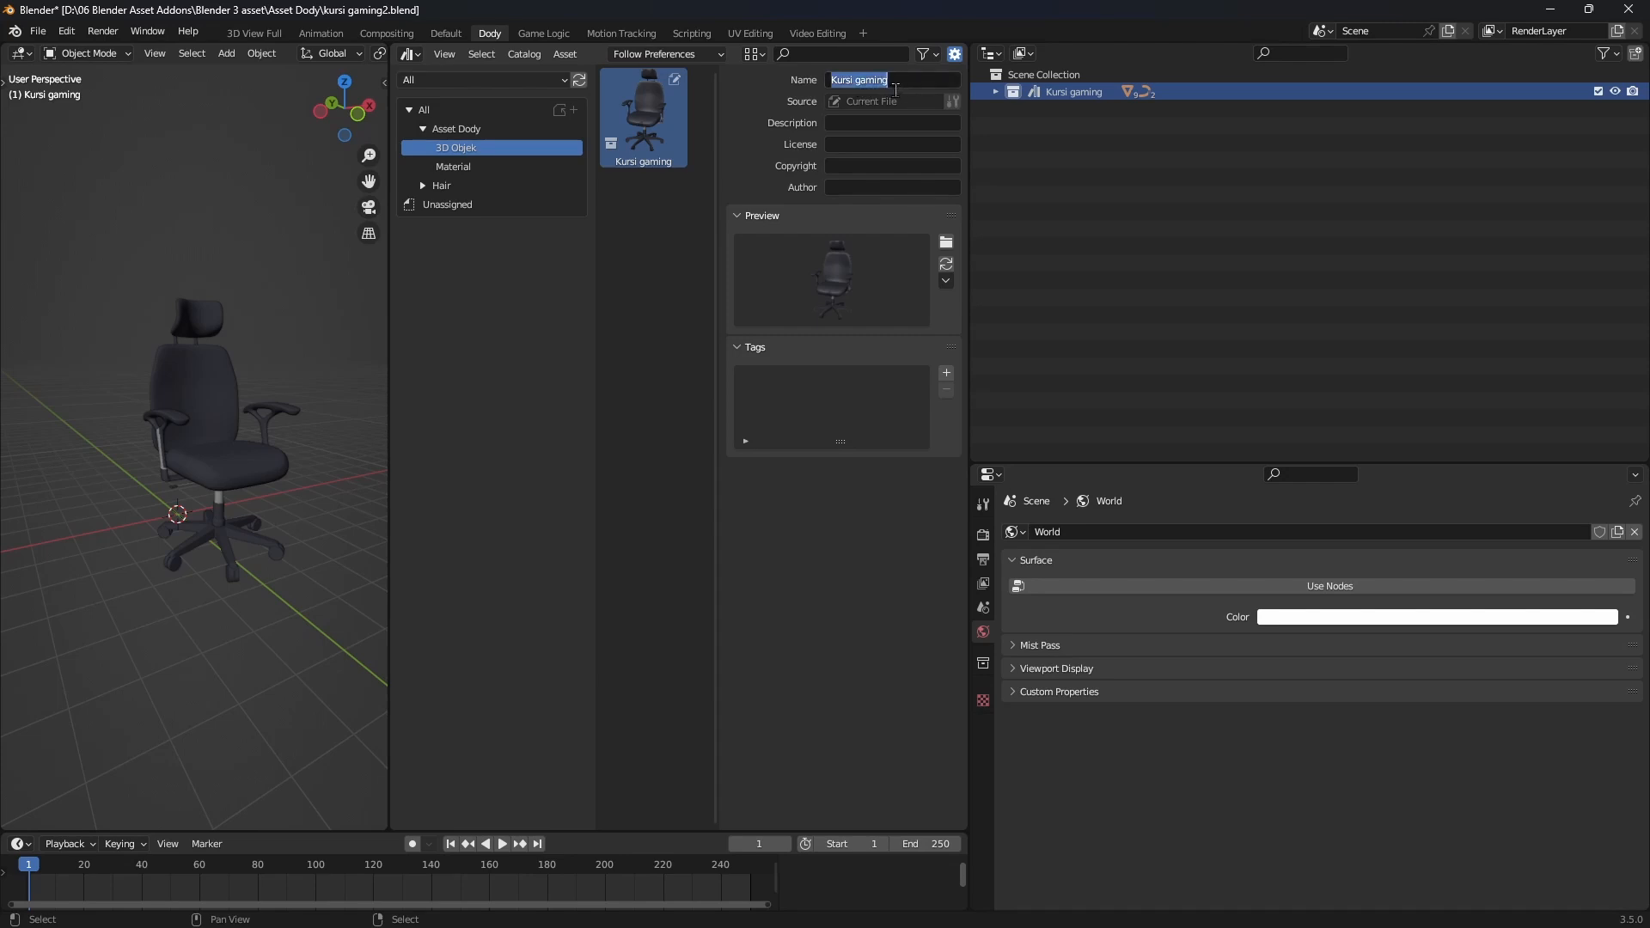
type("Kursi hitam")
key("Return")
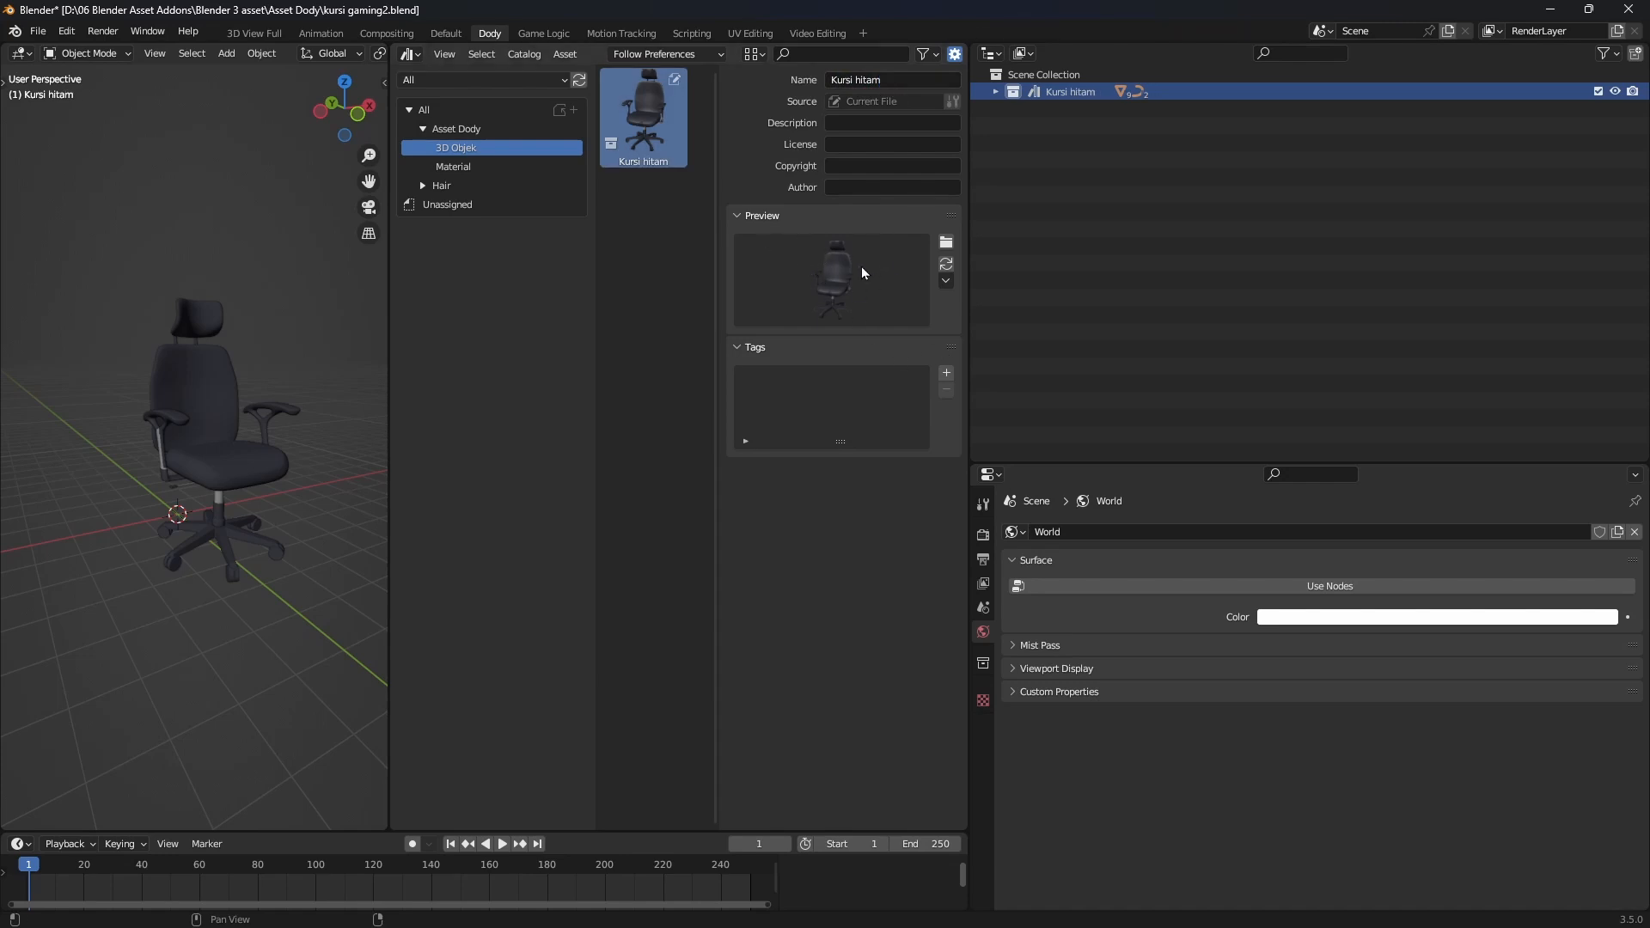
- Load kursi gaming.png as the custom preview of the Kursi hitam asset and hide the asset details
left_click(947, 244)
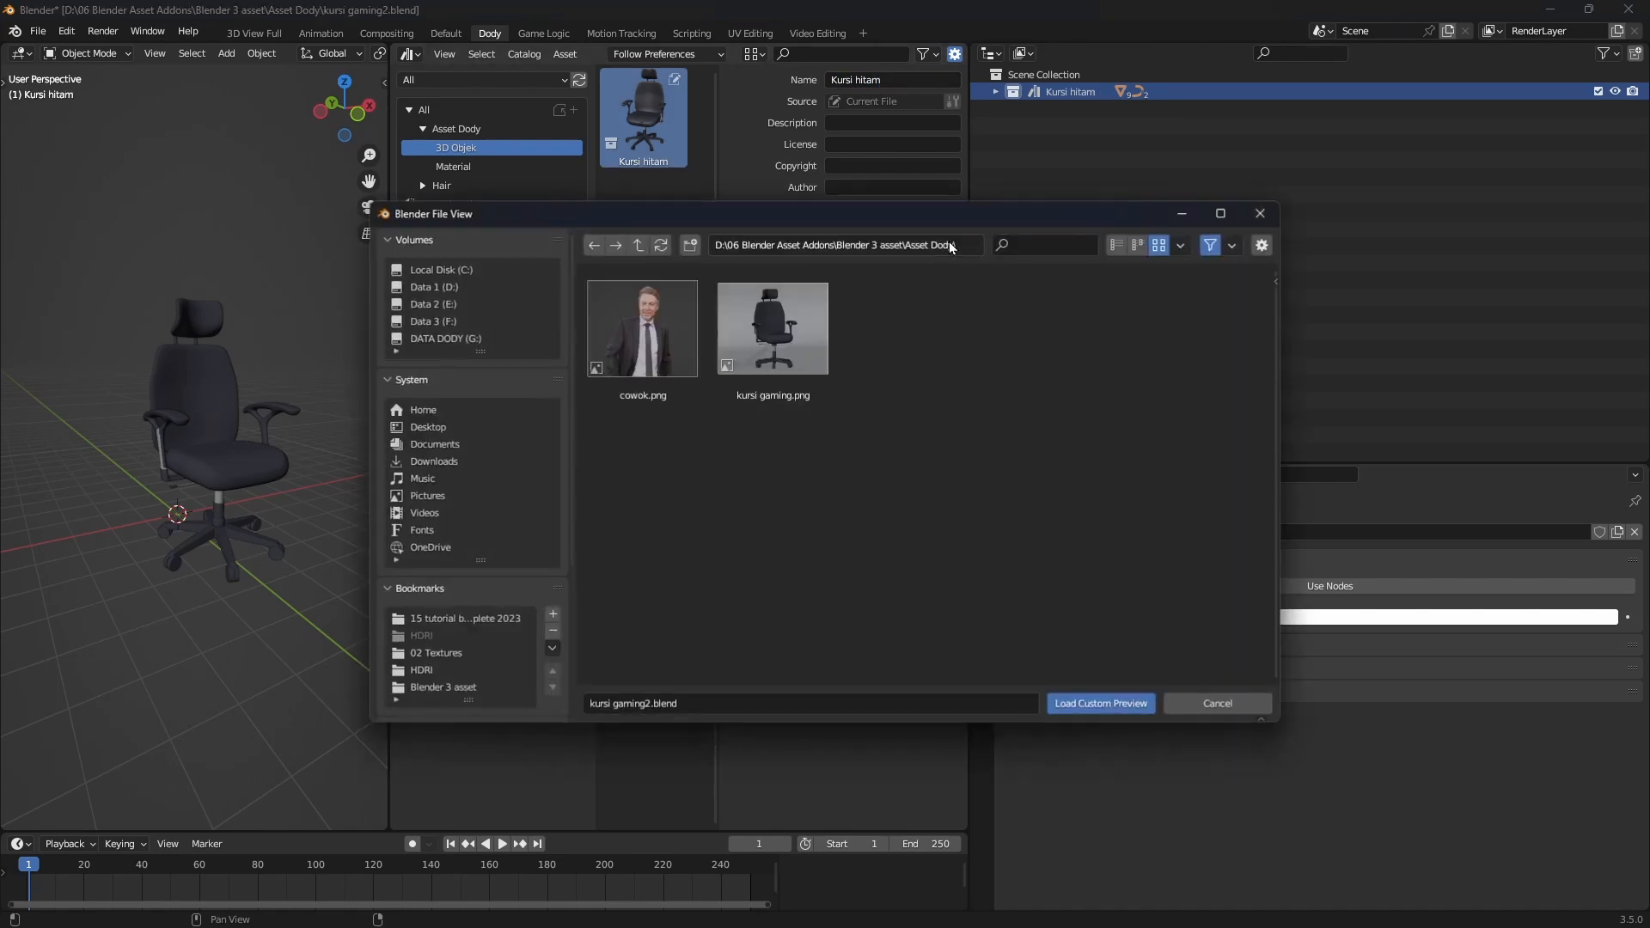
left_click(782, 331)
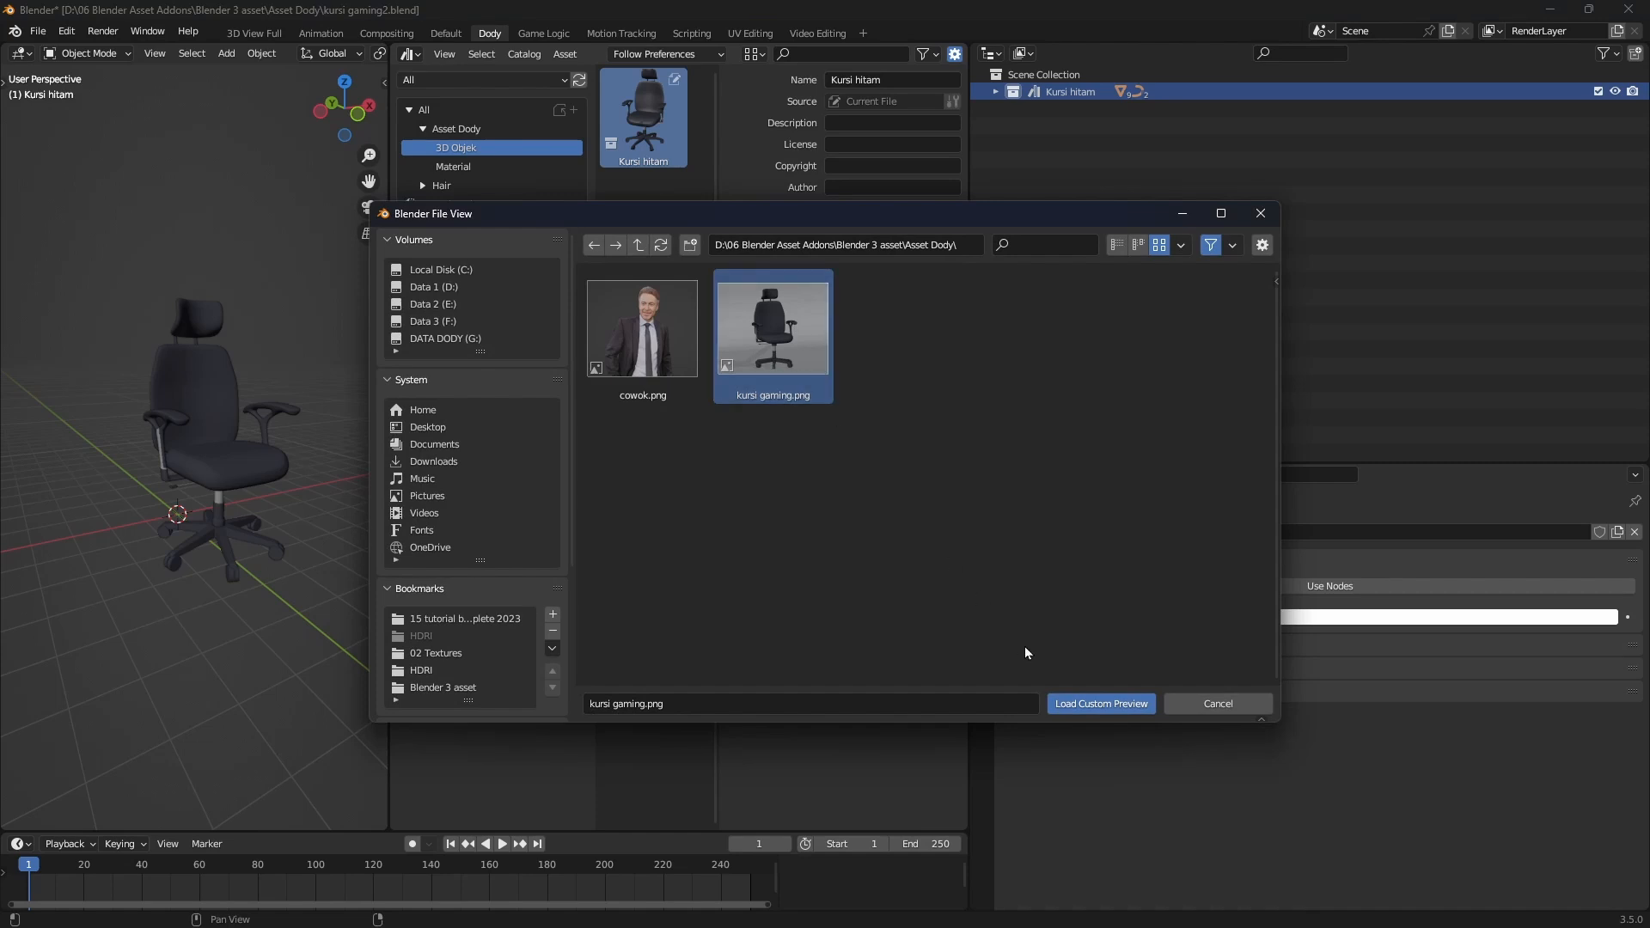
left_click(1088, 708)
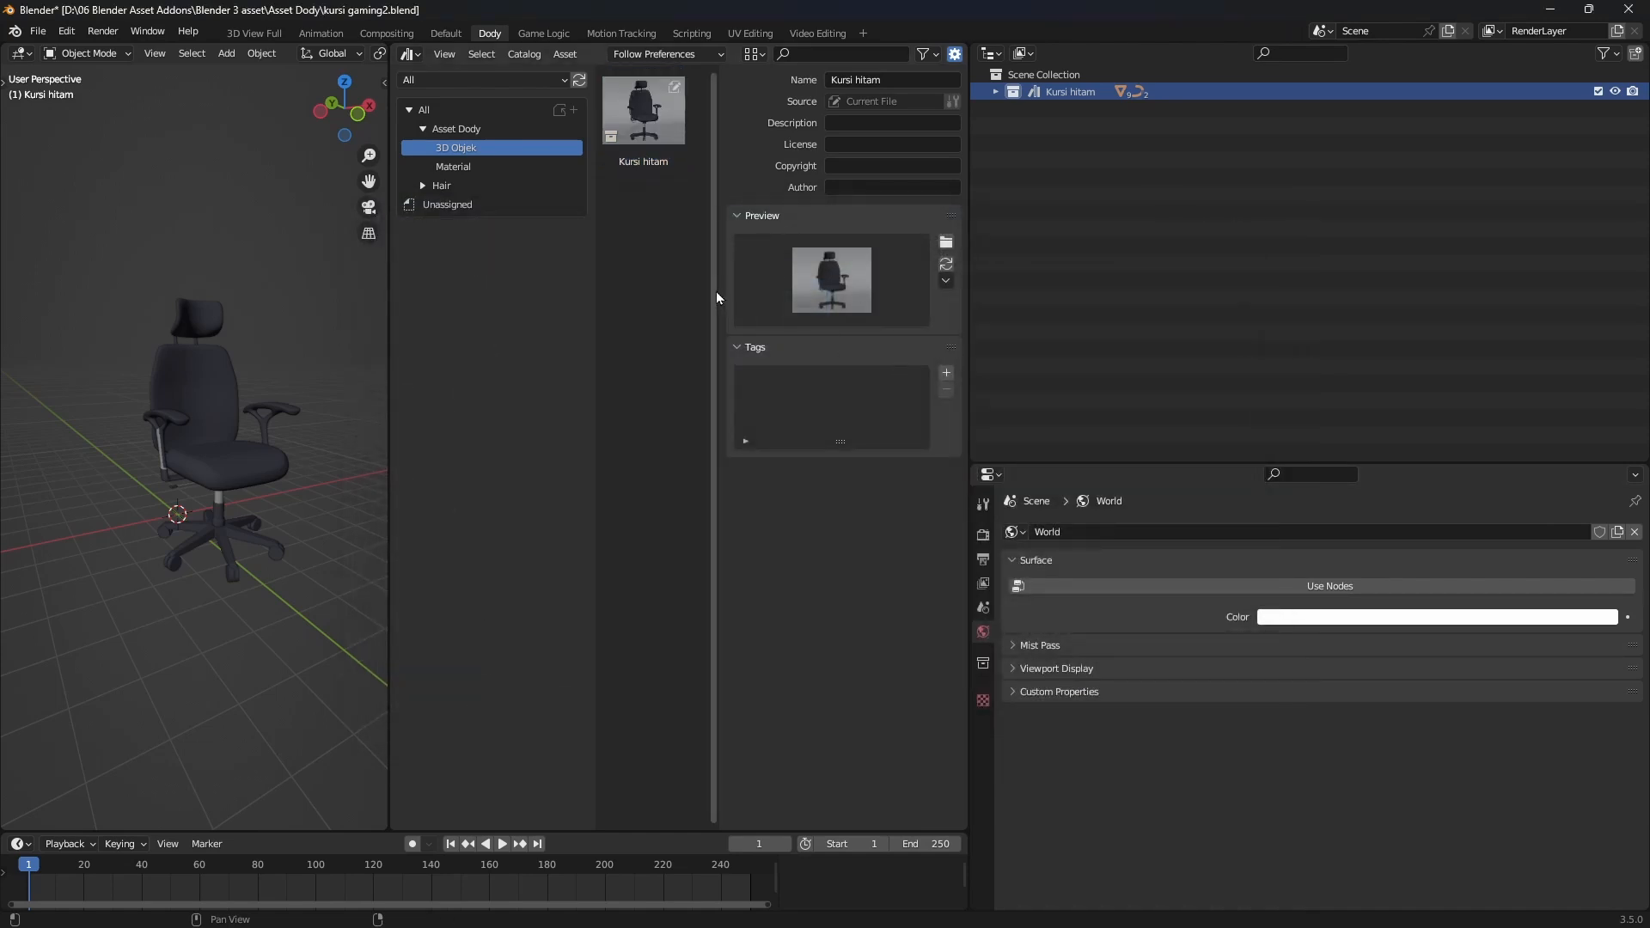
key("n")
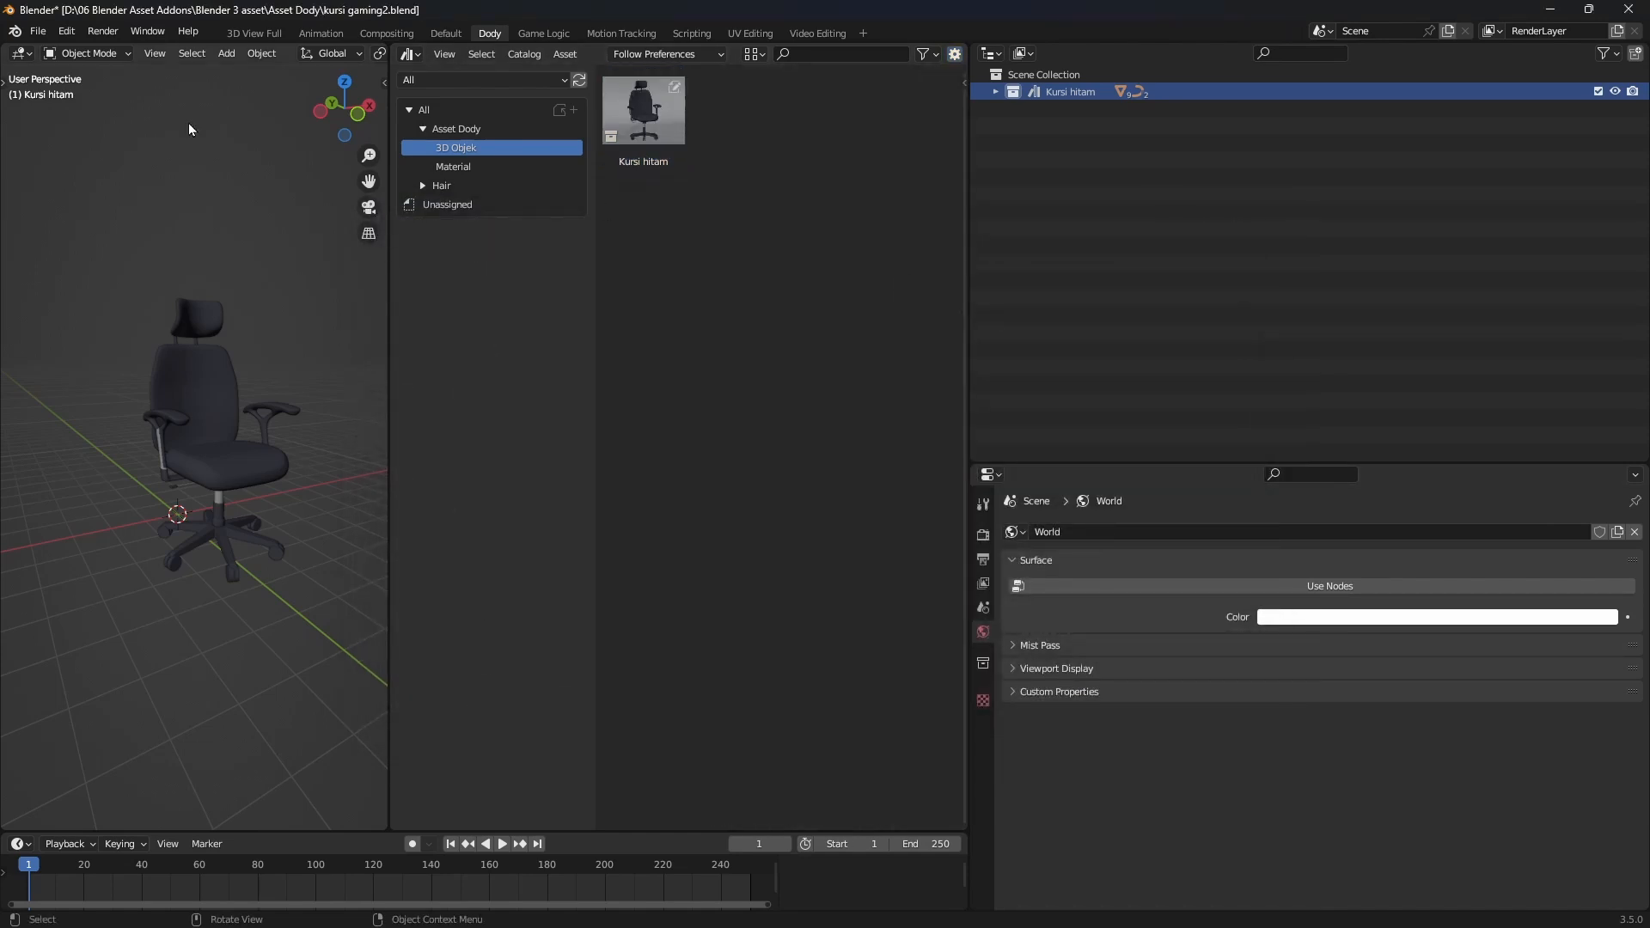
- Save the chair file and open orang model.blend from the Asset Dody folder
left_click(38, 31)
left_click(51, 148)
left_click(35, 33)
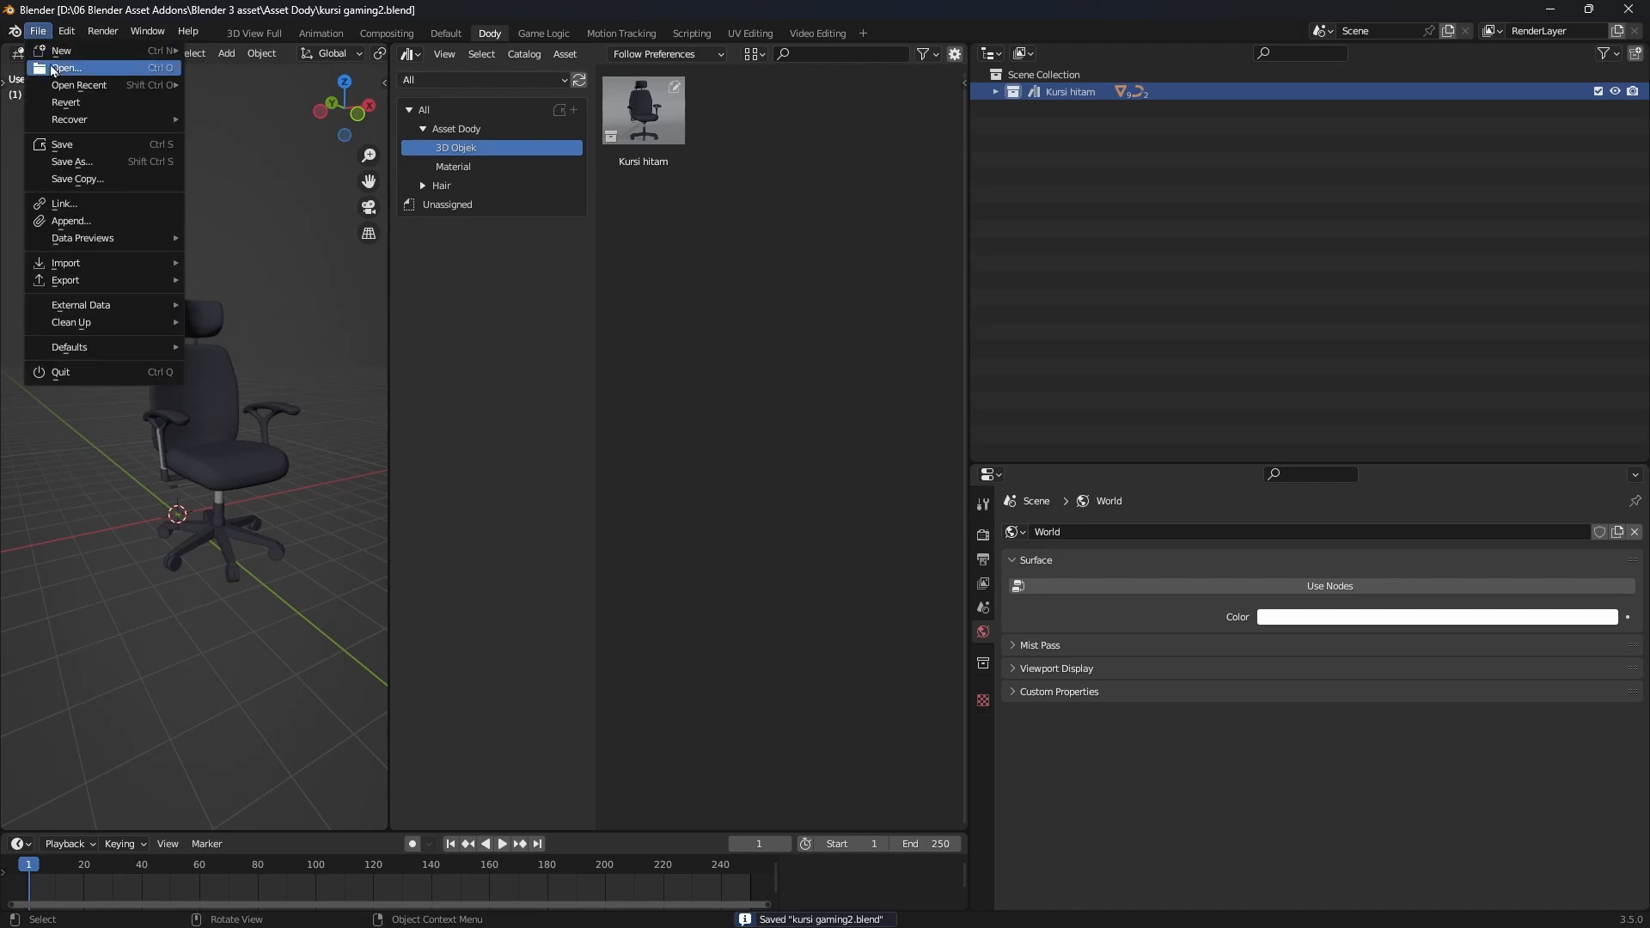
left_click(56, 70)
left_click(739, 352)
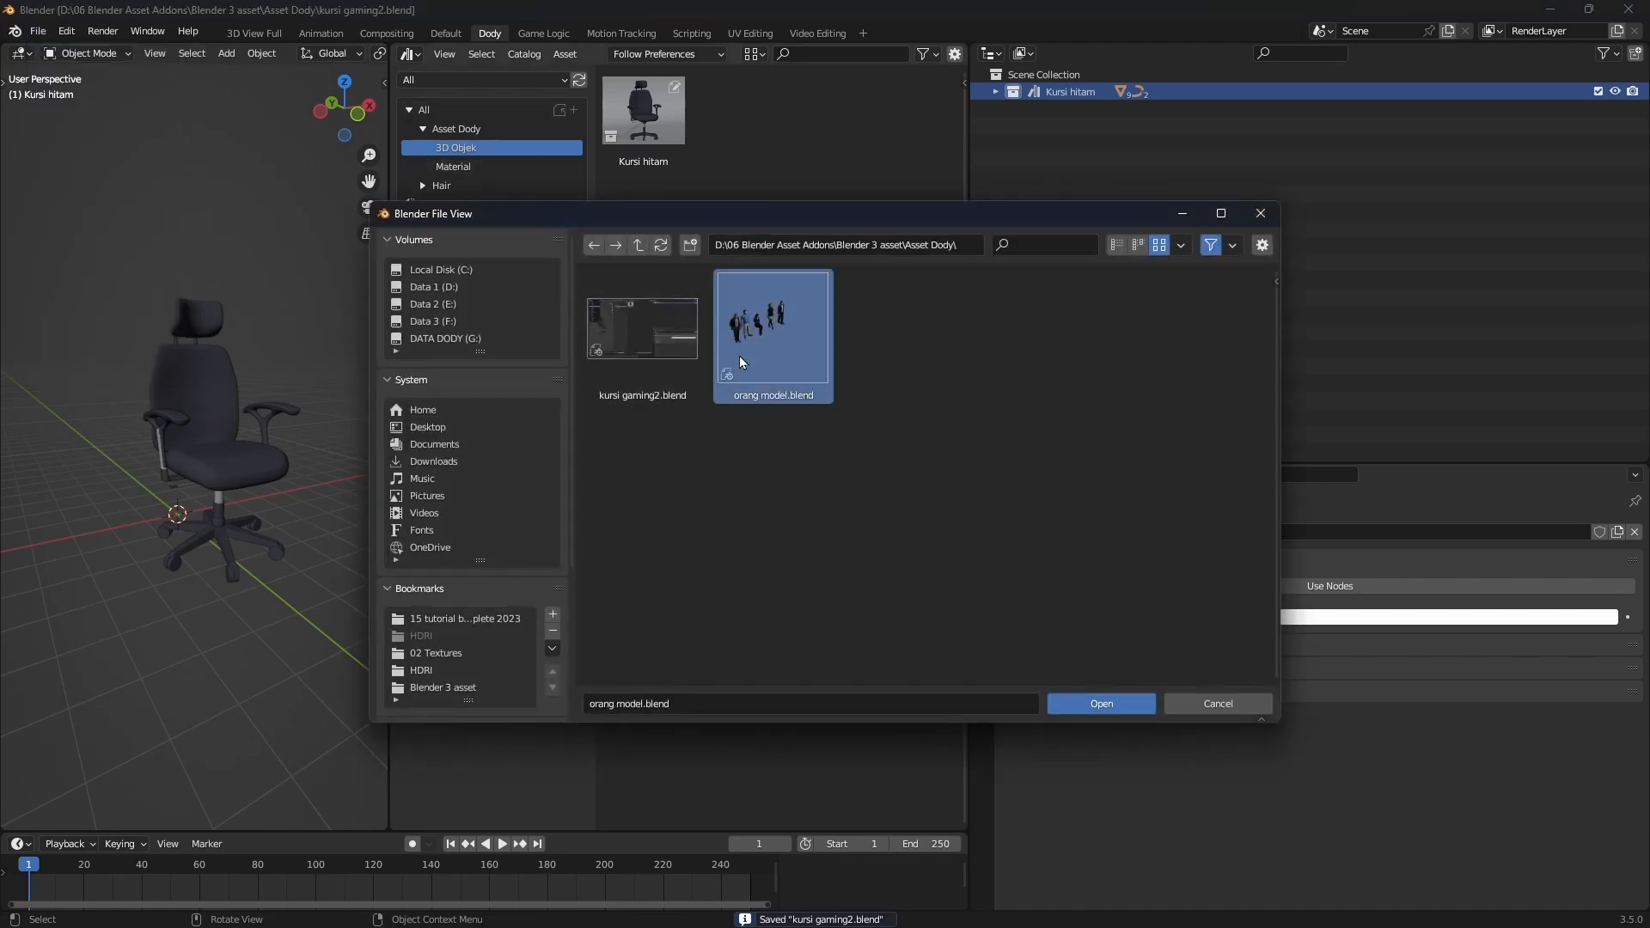
left_click(1106, 706)
- Examine the people models and check whether collection 1 holds the man in the suit and tie by toggling its visibility
left_click(717, 381)
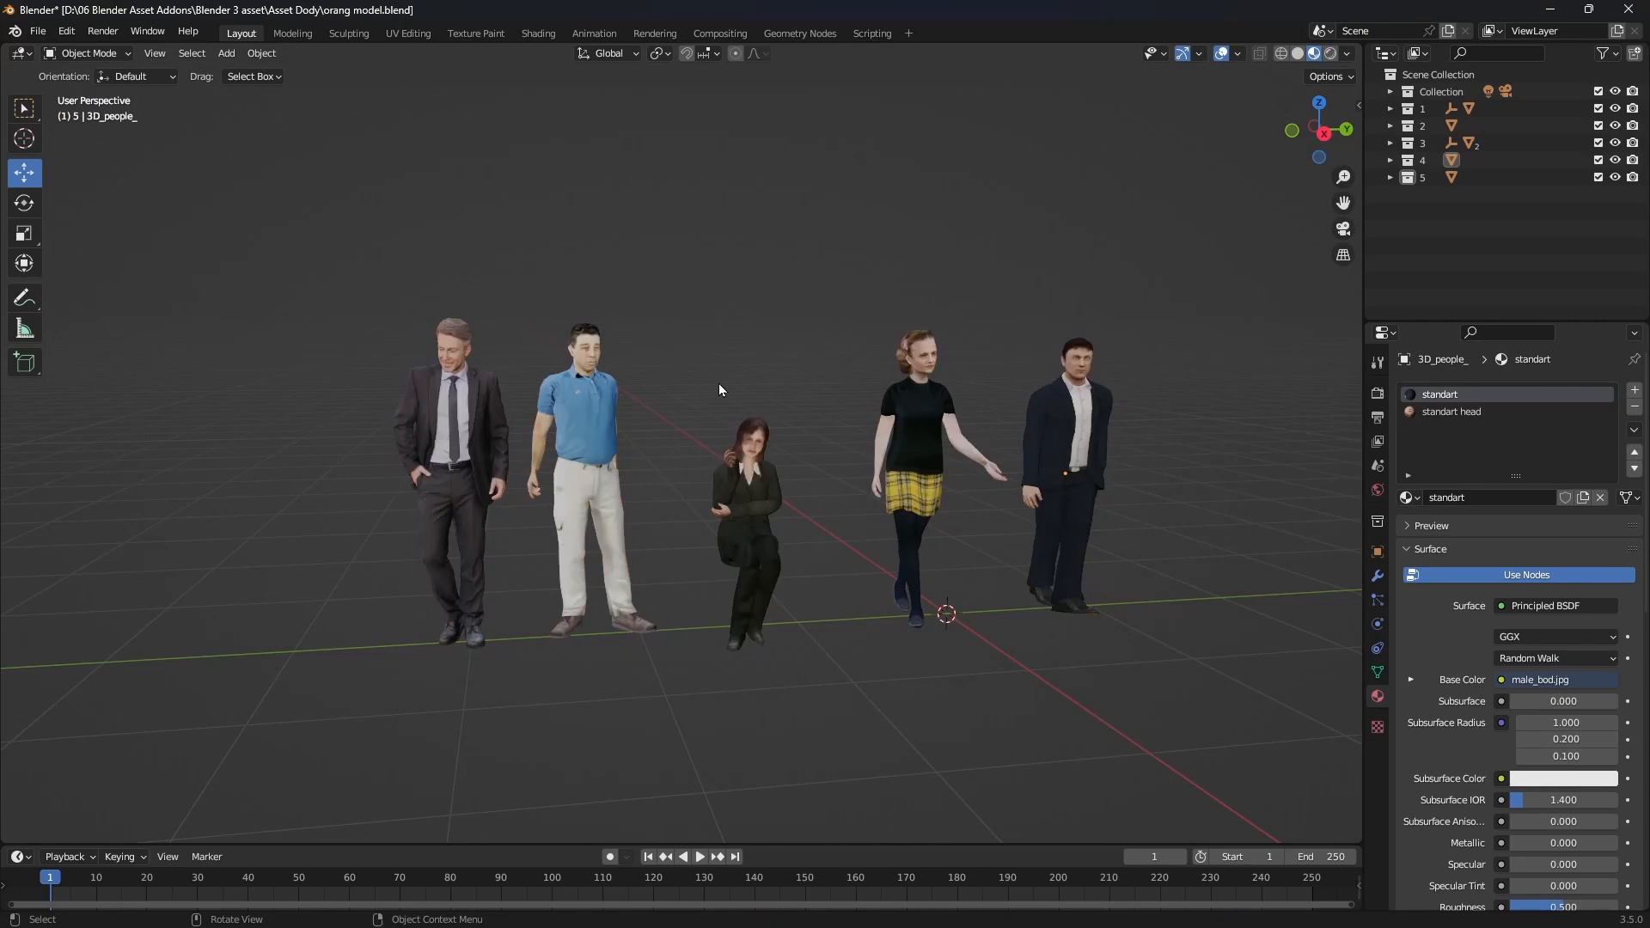
middle_click_drag(718, 383, 763, 395)
scroll(734, 399, "up", 3)
scroll(733, 400, "down", 3)
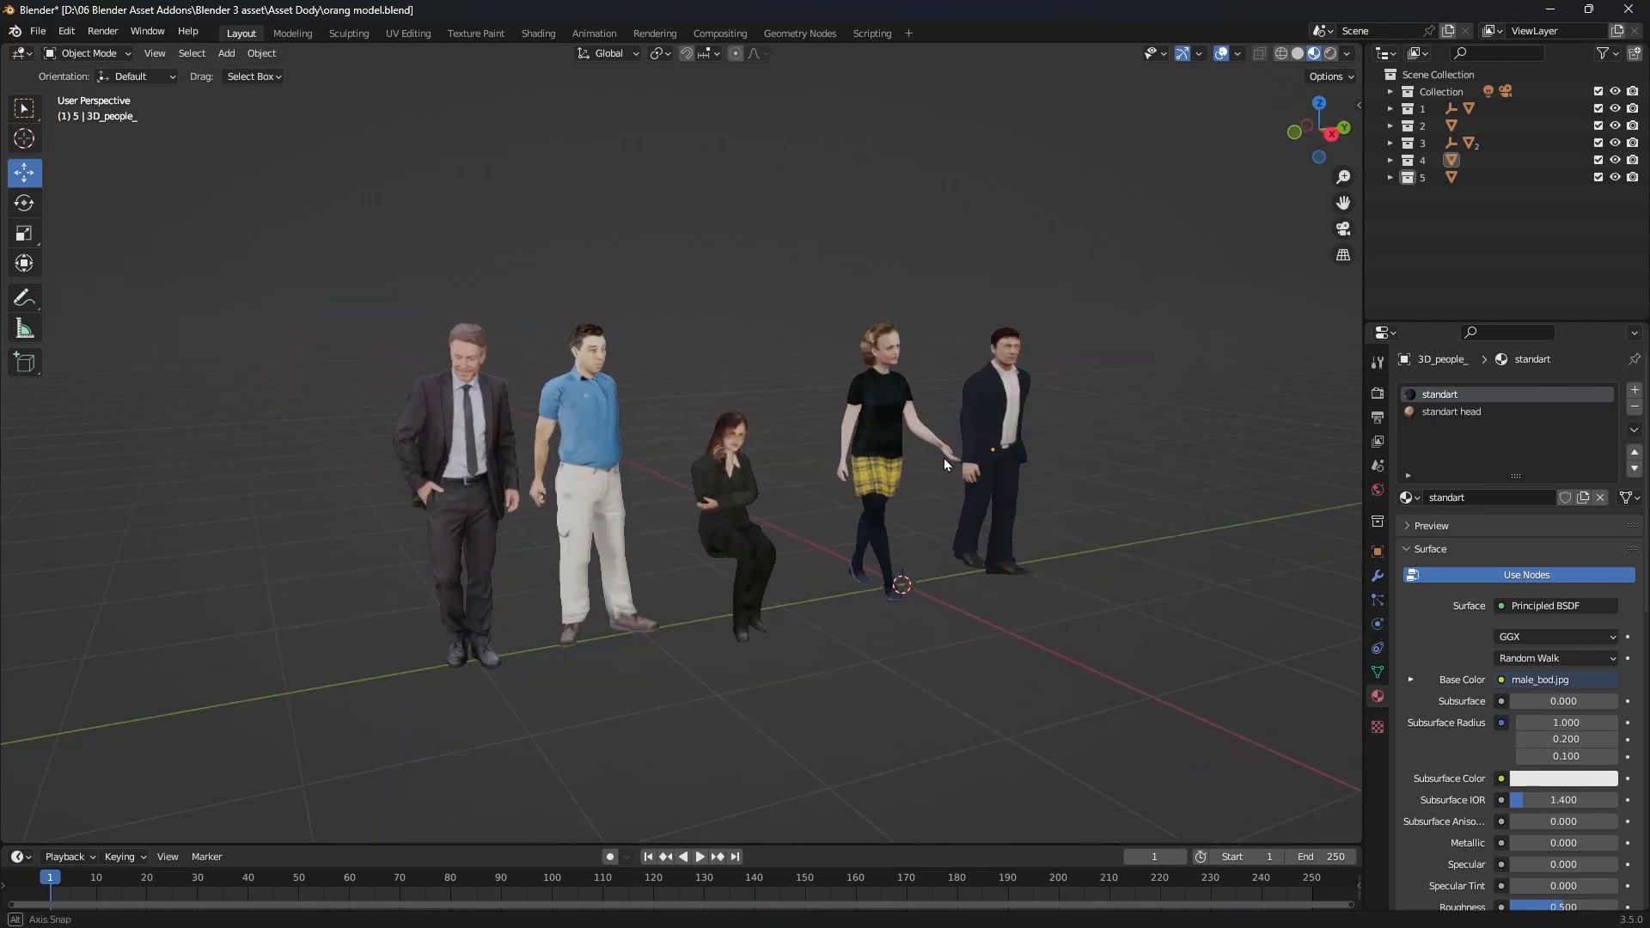
left_click(491, 496)
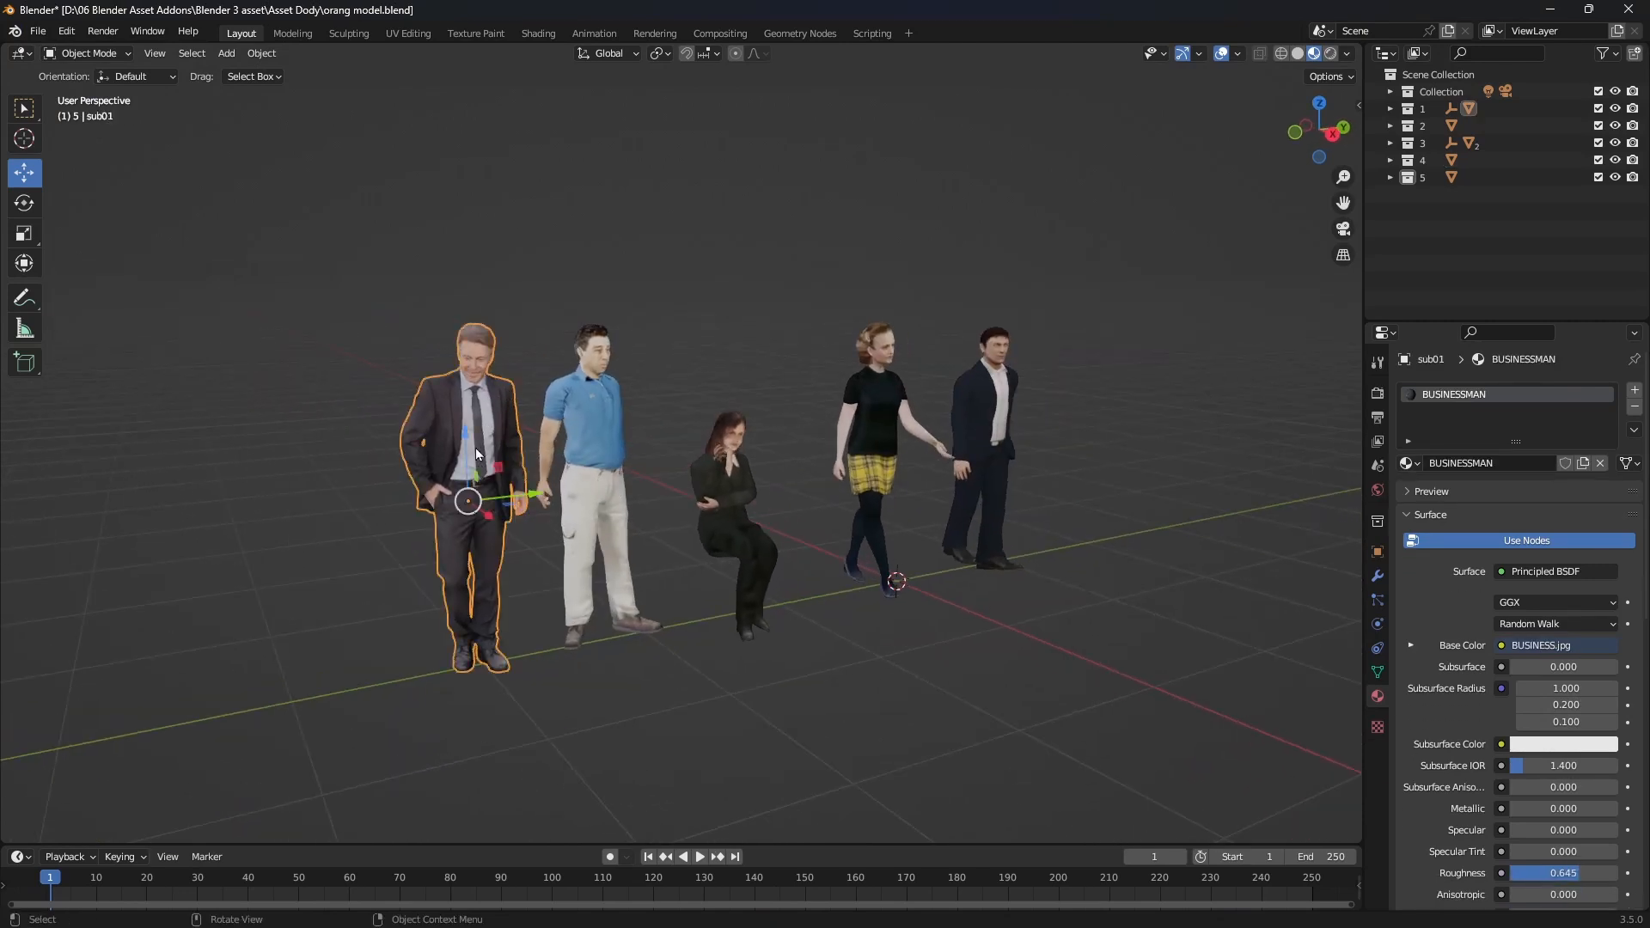
middle_click_drag(536, 435, 520, 435, "shift")
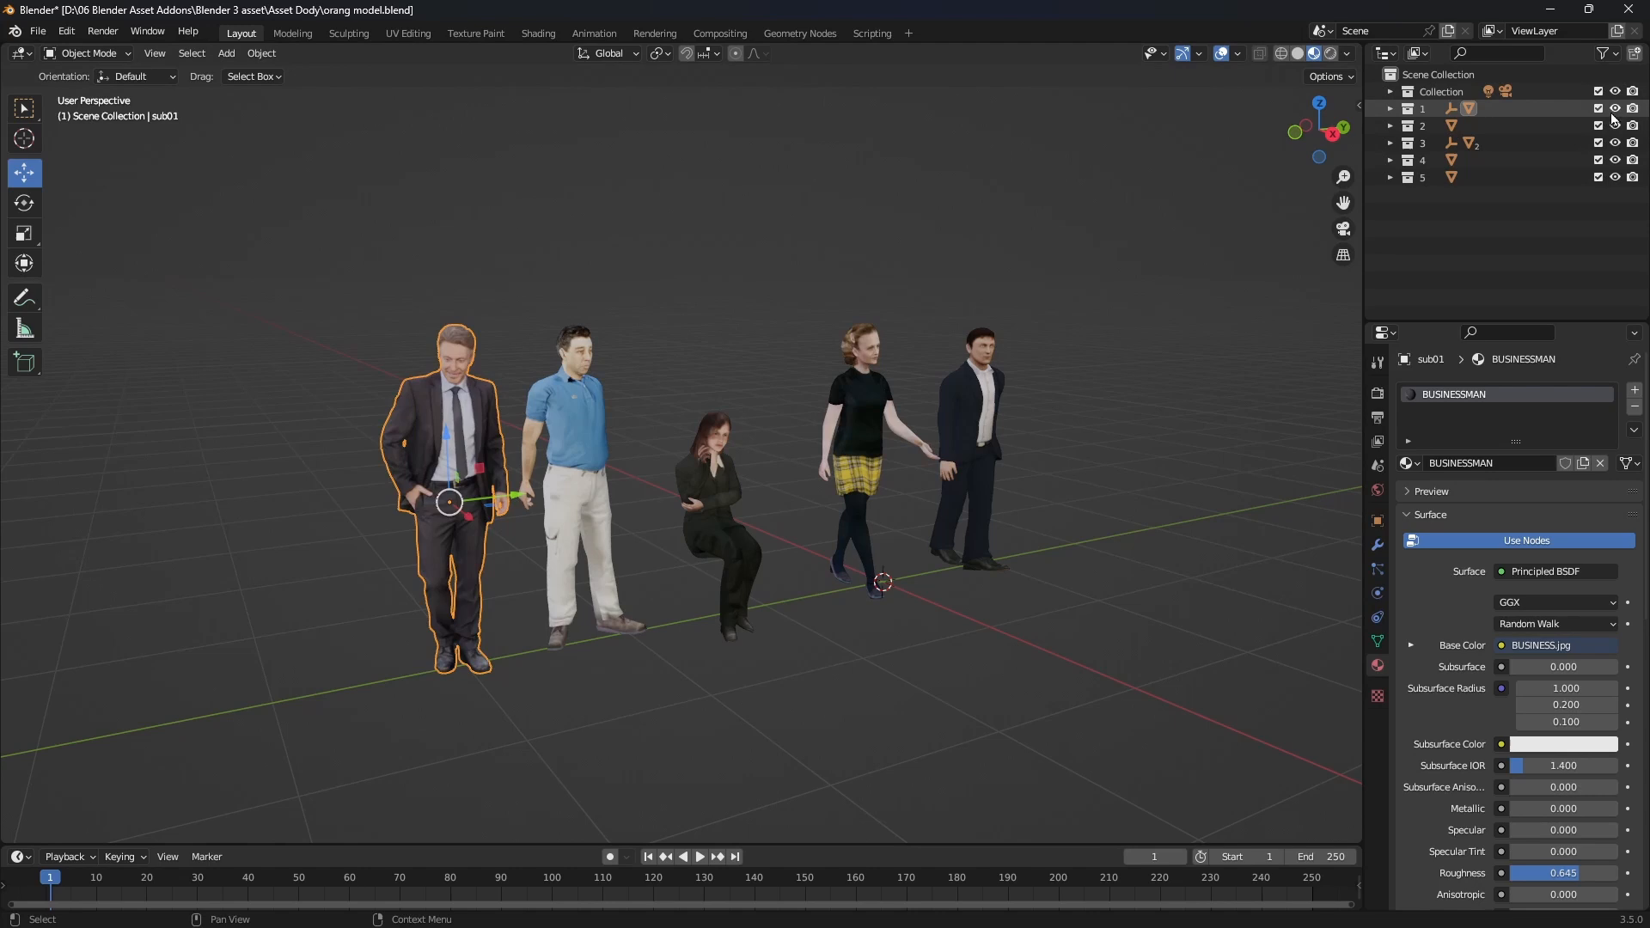
left_click(1614, 110)
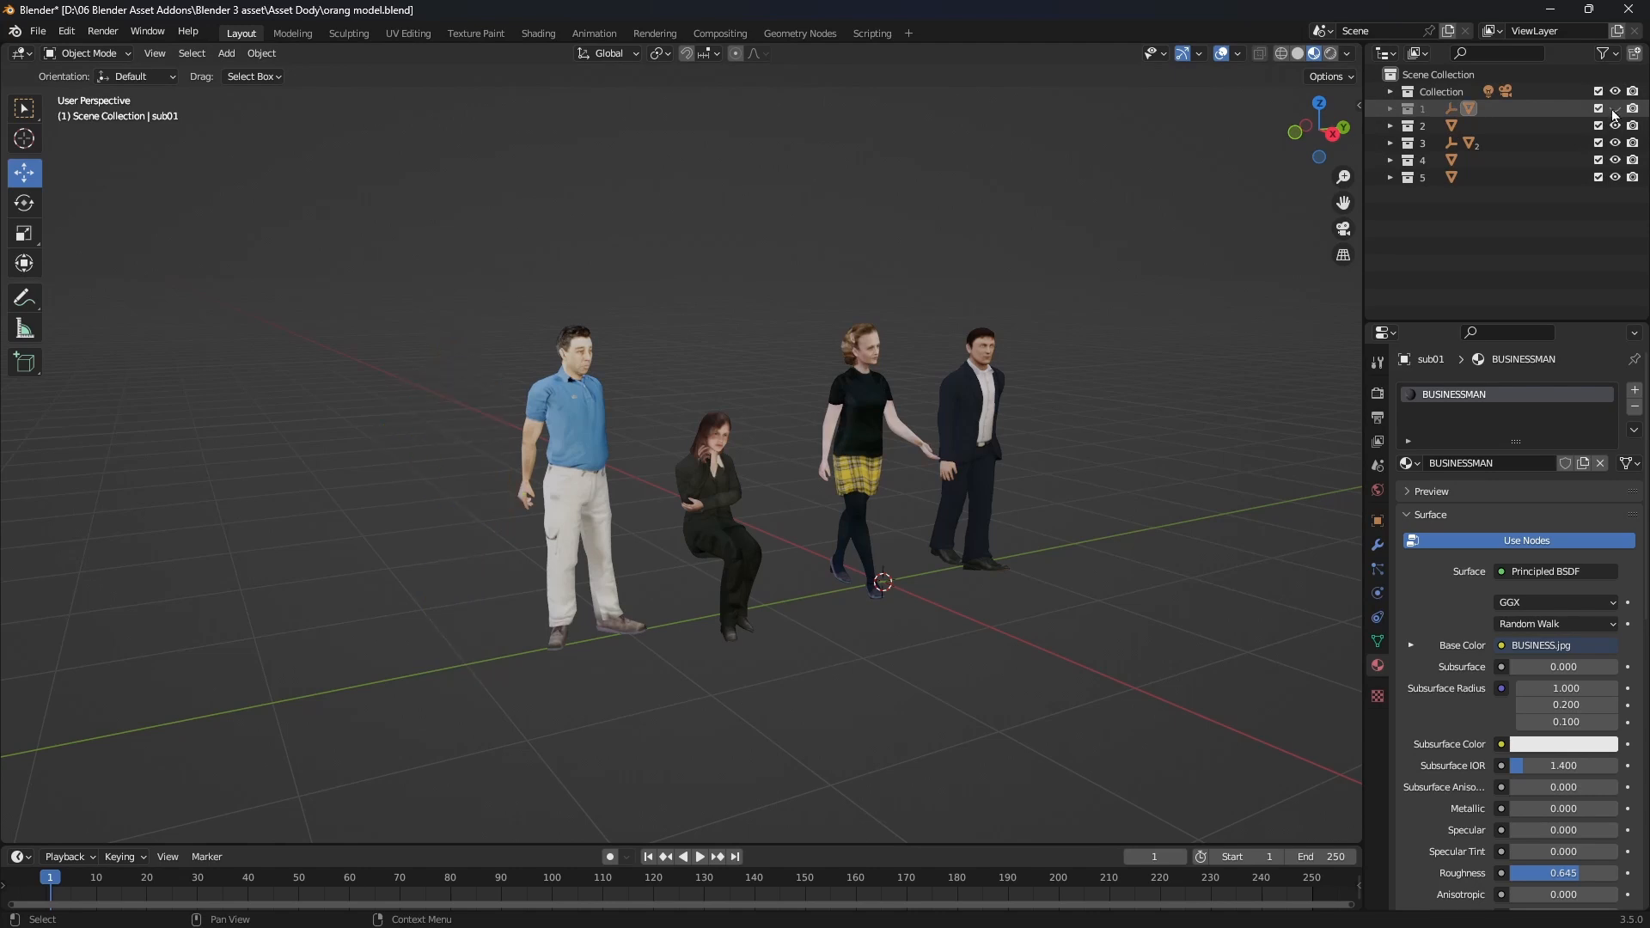
left_click(1614, 110)
- Mark collection 1, containing the man in the suit and tie, as an asset
left_click(1423, 109)
scroll(581, 289, "up", 1)
scroll(581, 289, "up", 1)
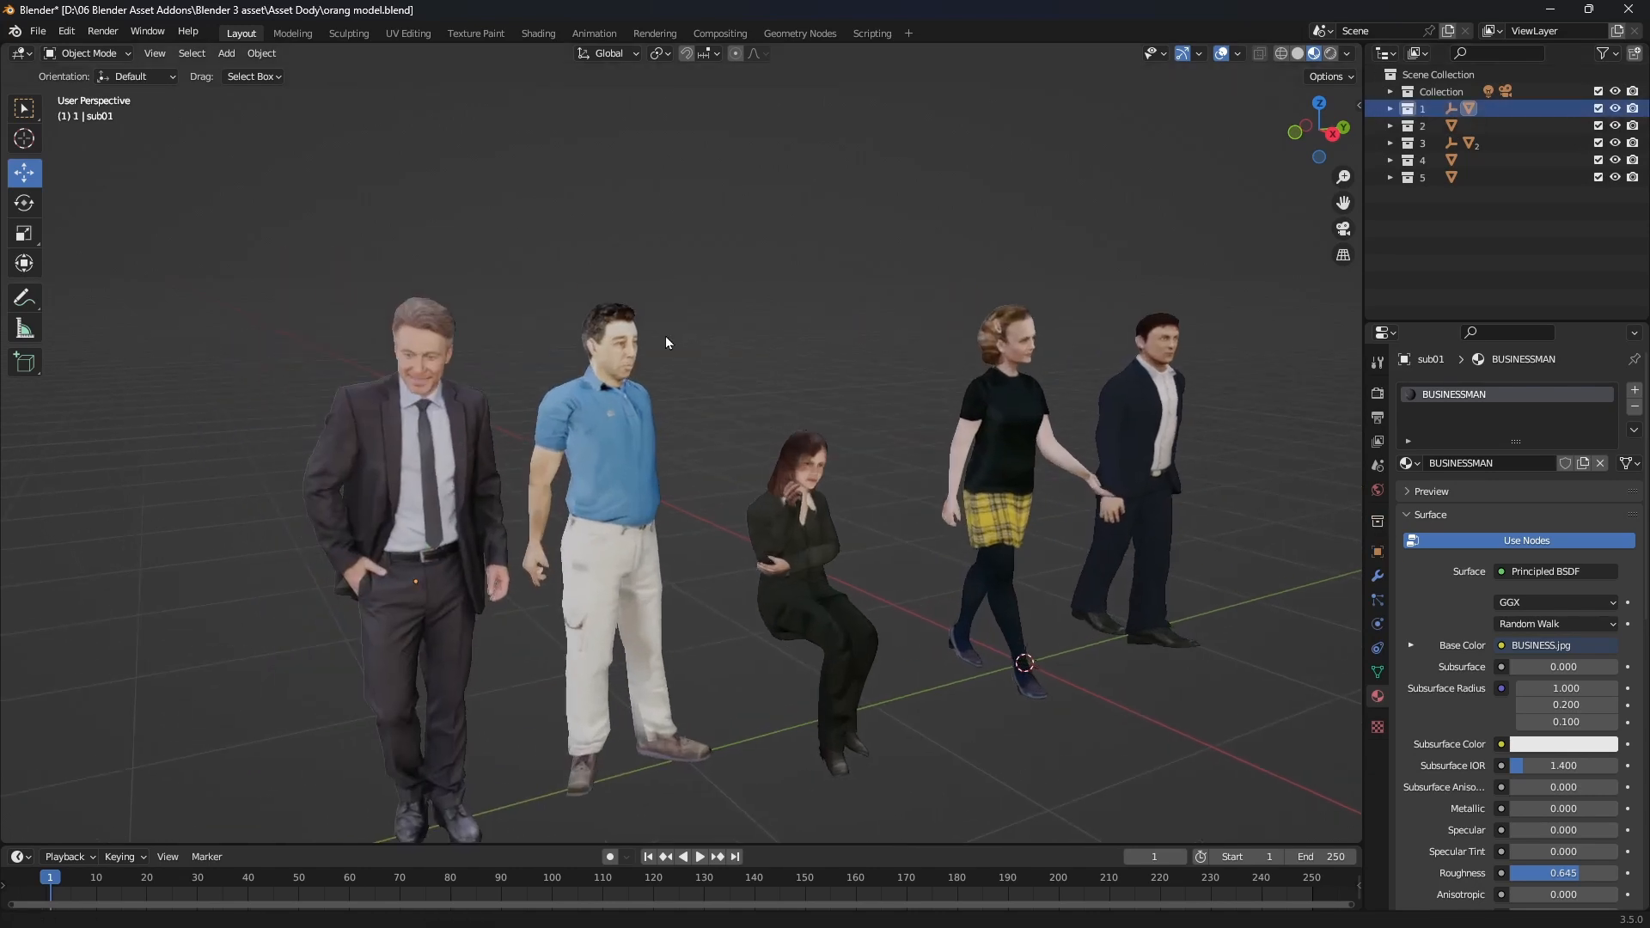
right_click(1431, 109)
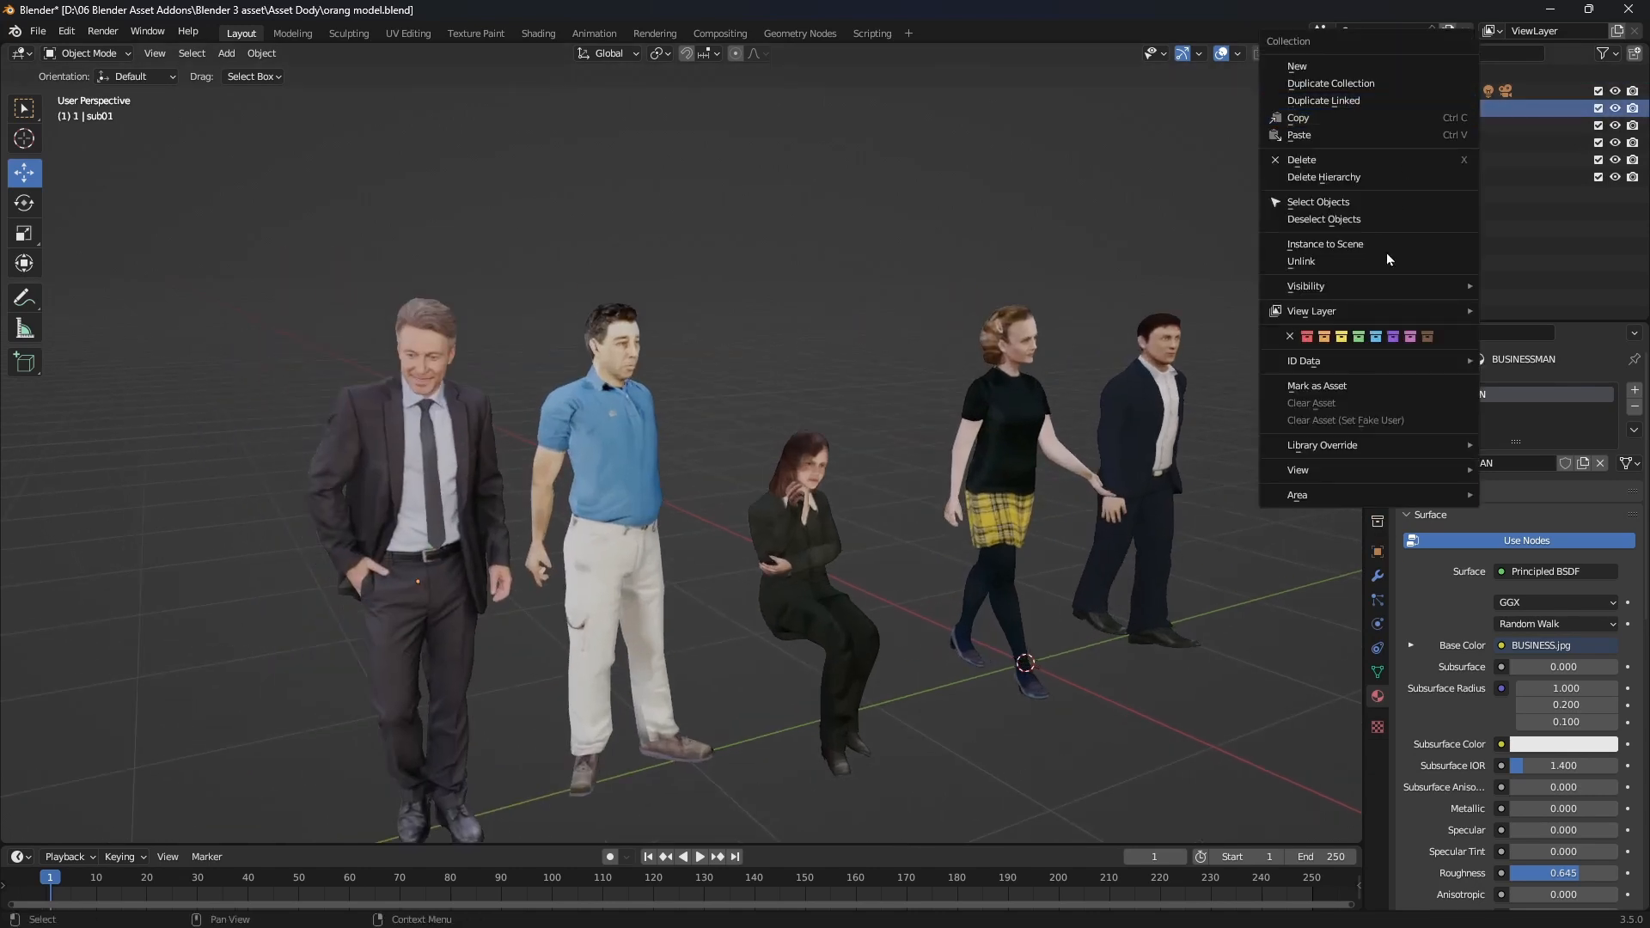
left_click(1329, 389)
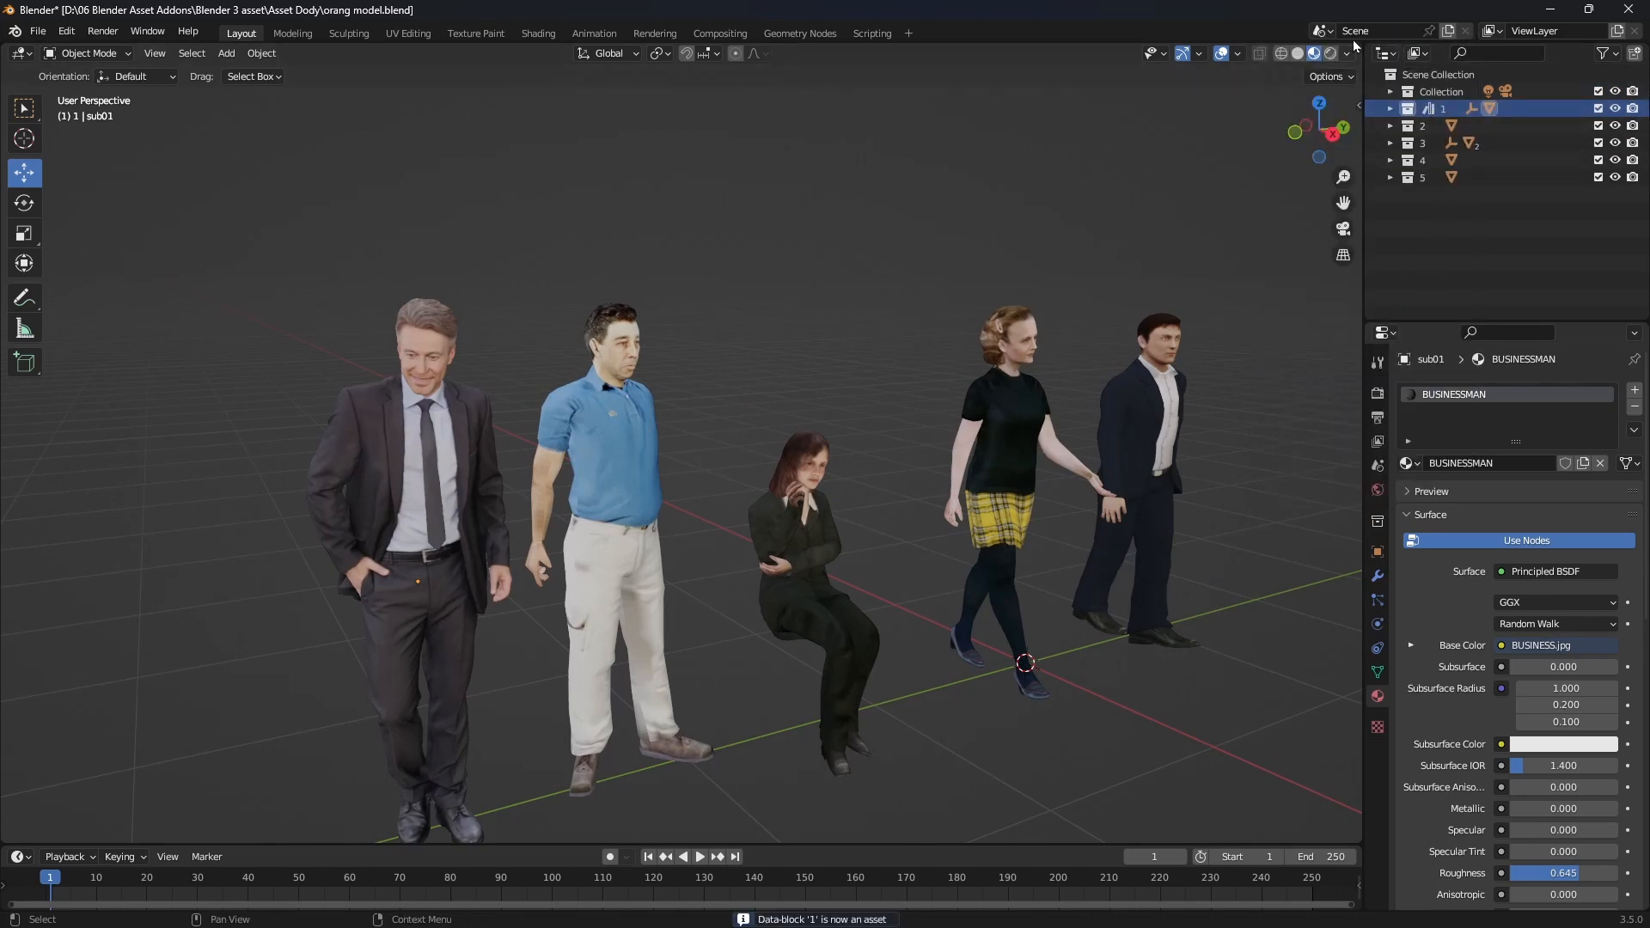
- Split the 3D viewport to add an Asset Browser beside it and show the Unassigned assets
left_click_drag(1360, 49, 782, 86)
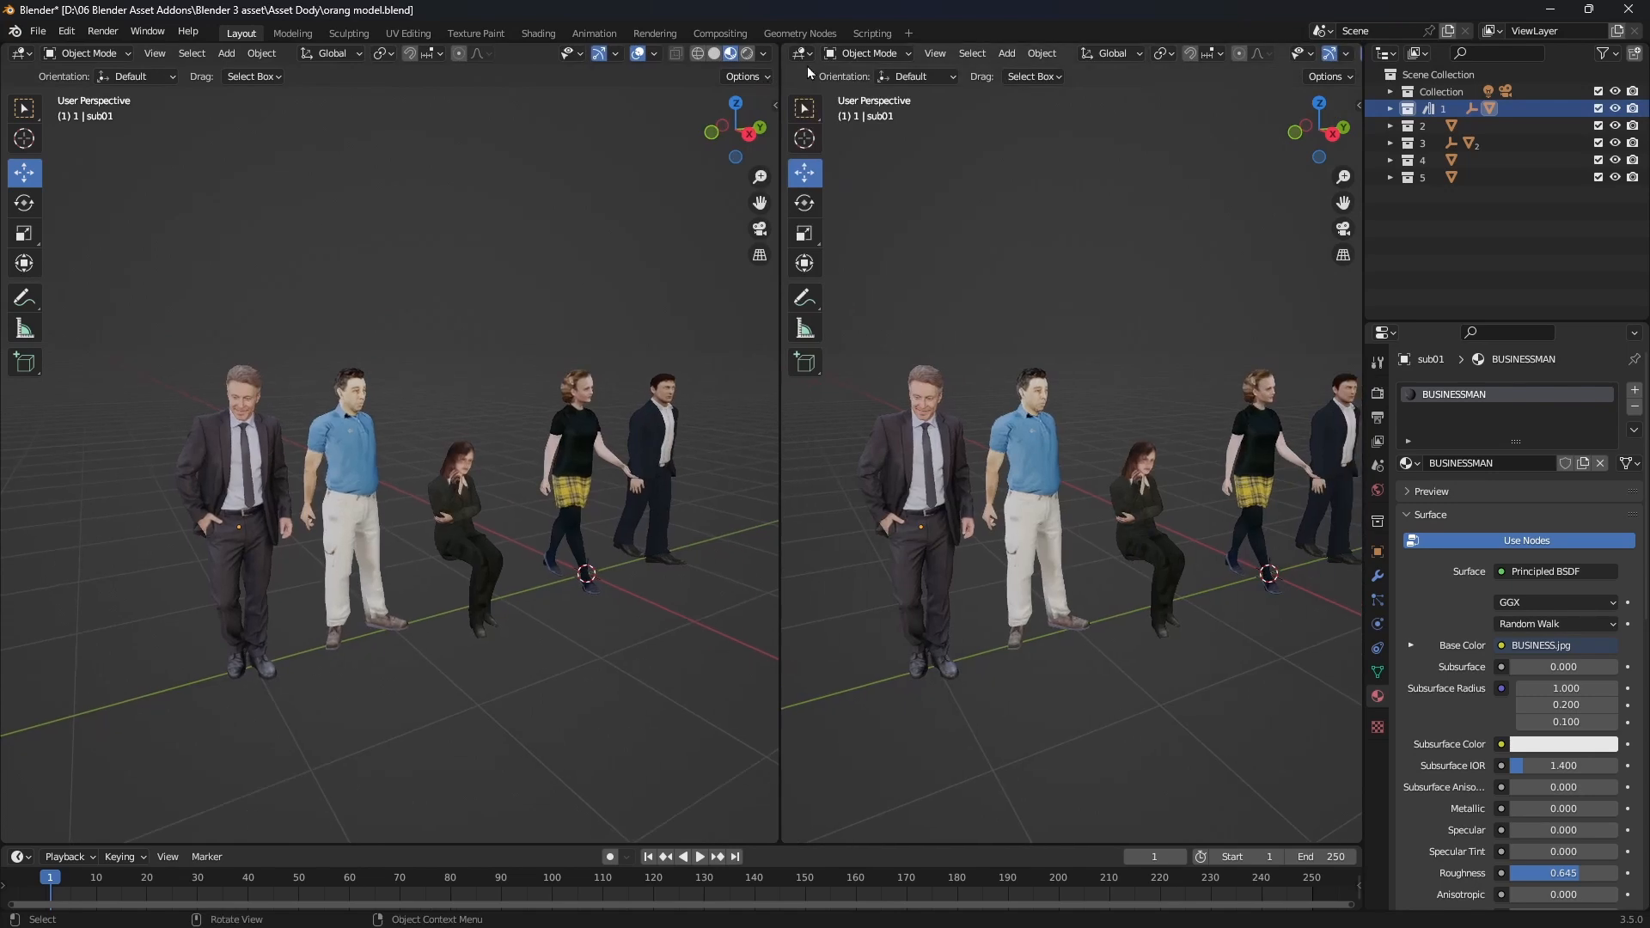
left_click(801, 54)
left_click(1315, 159)
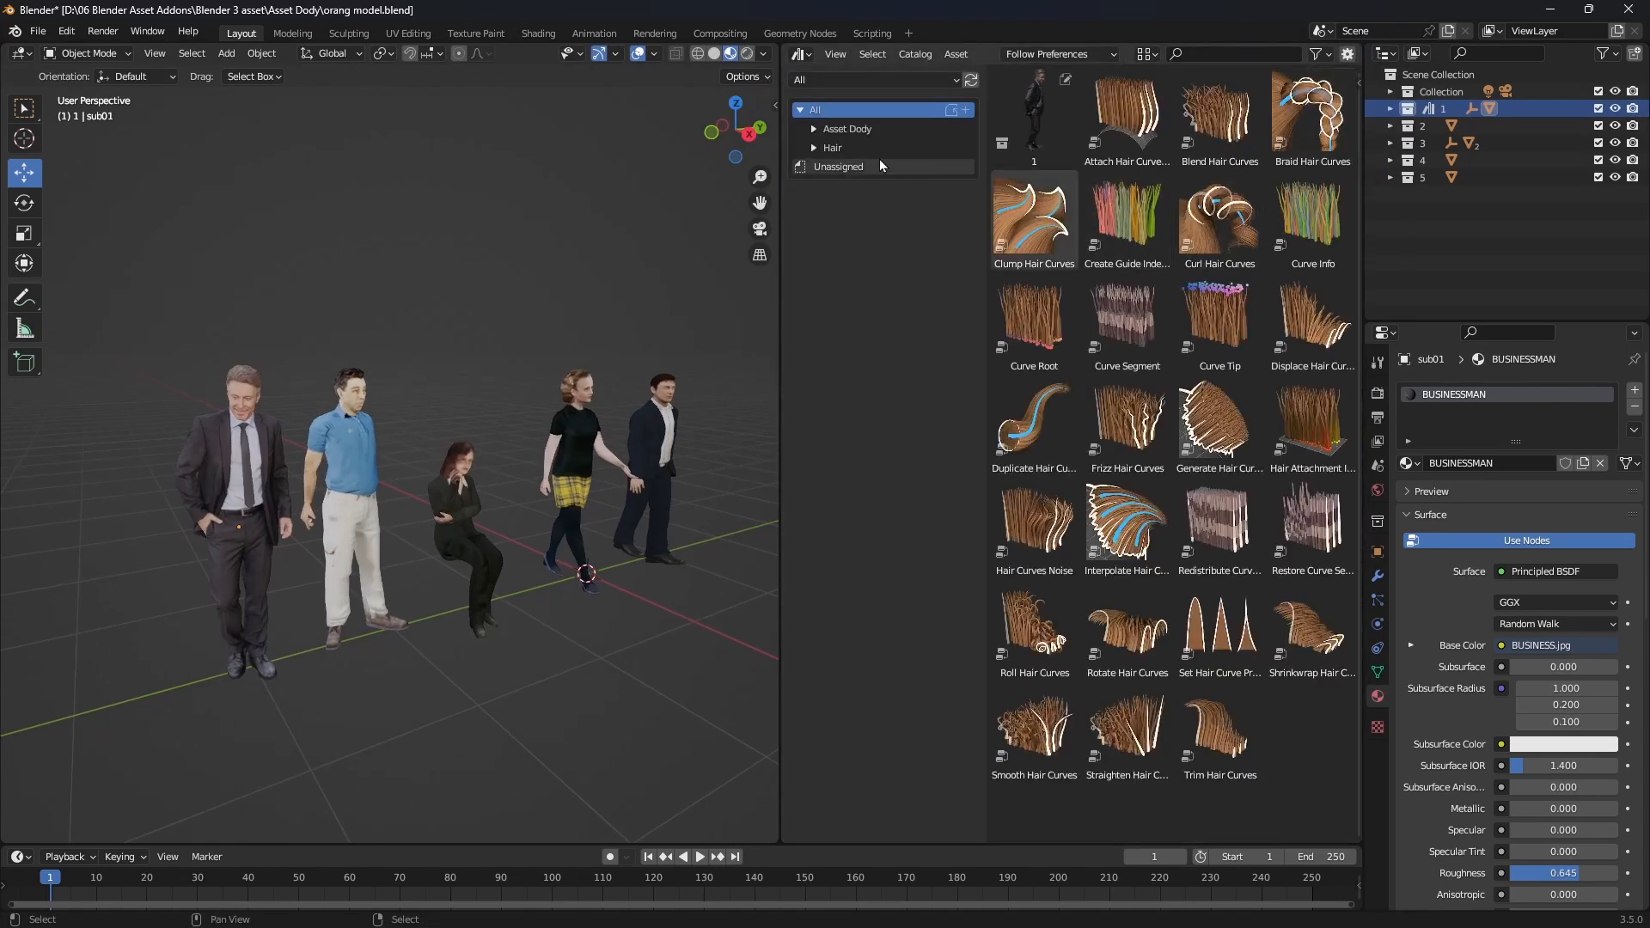
left_click(838, 168)
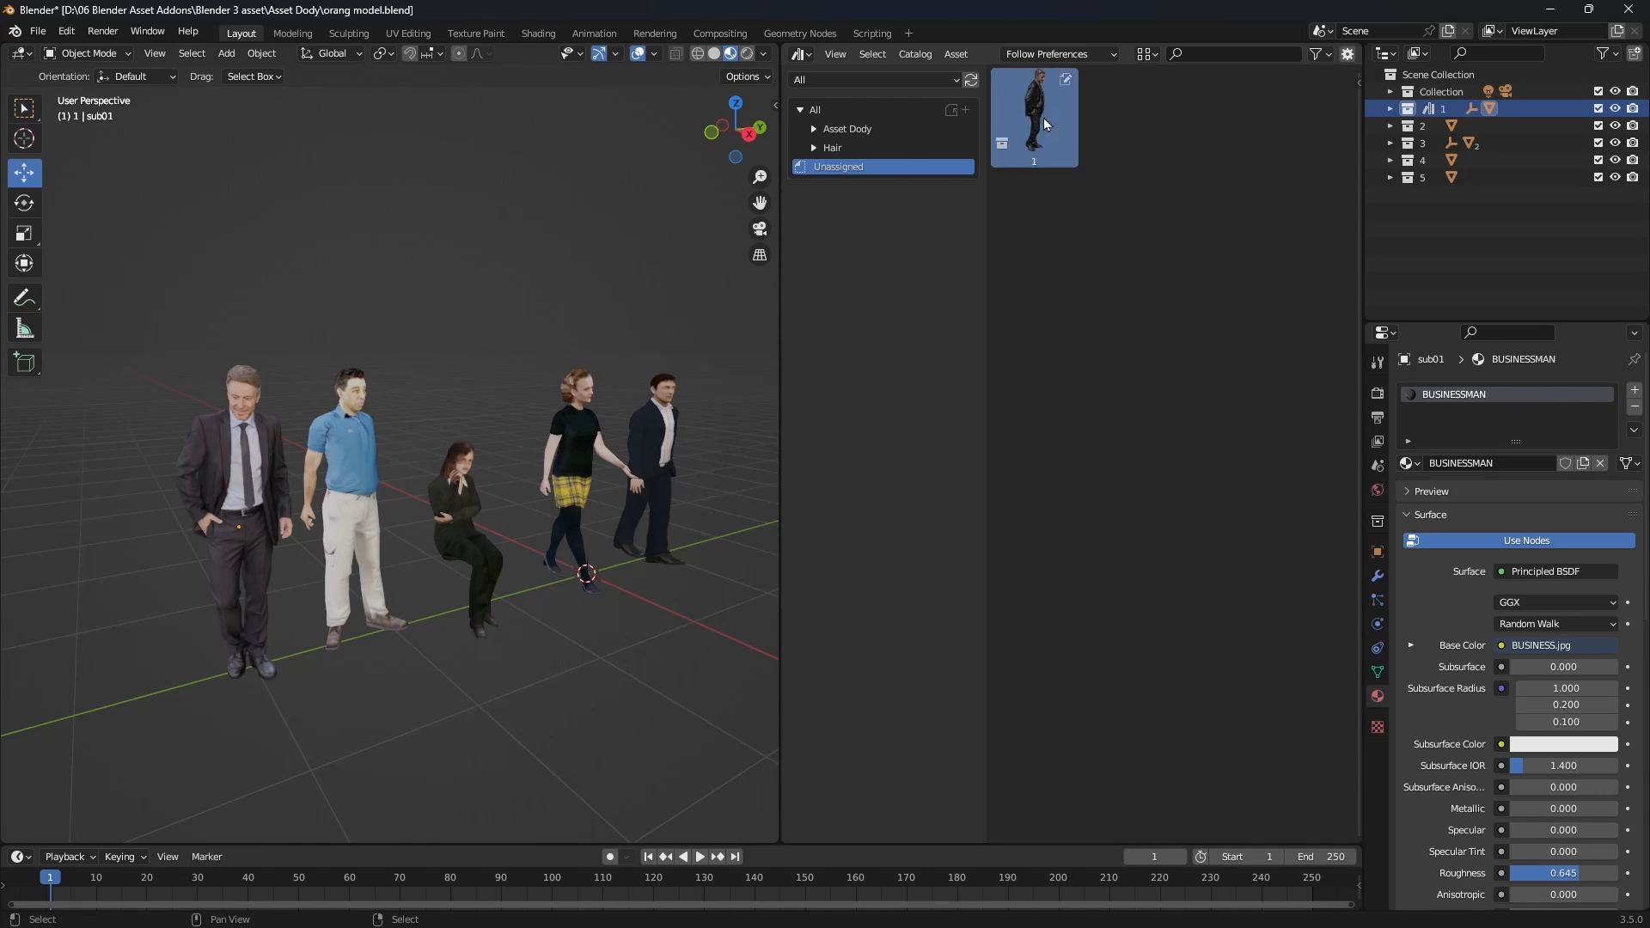
- Rename the unassigned asset as Orang jas and load cowok.png as its custom preview
key("n")
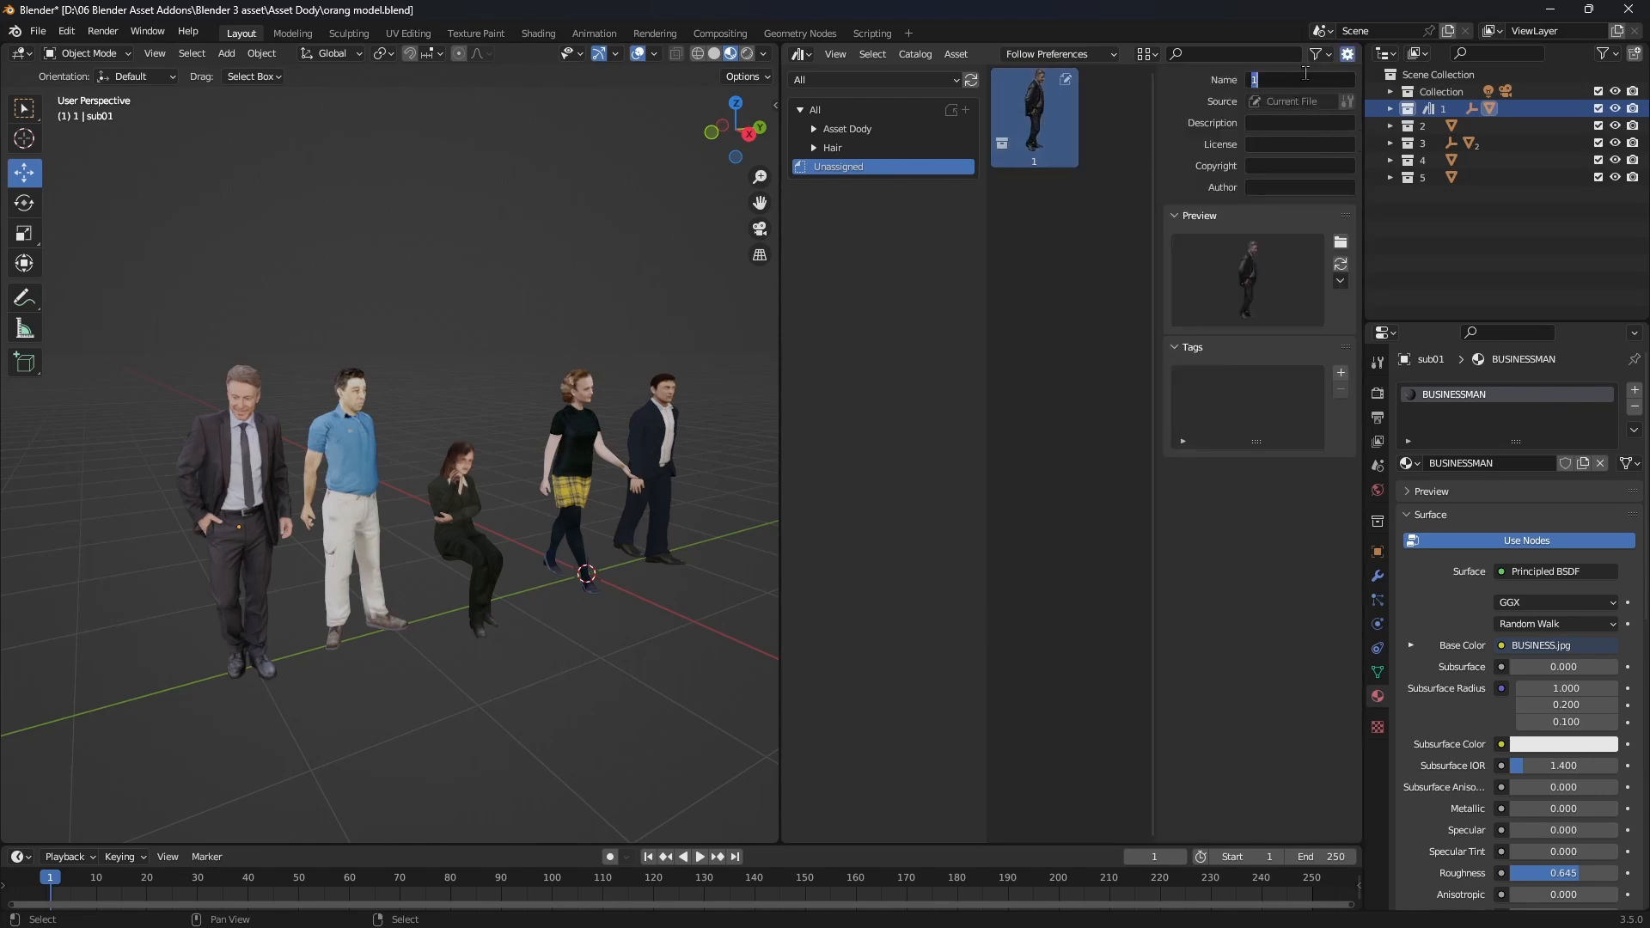
left_click(1305, 75)
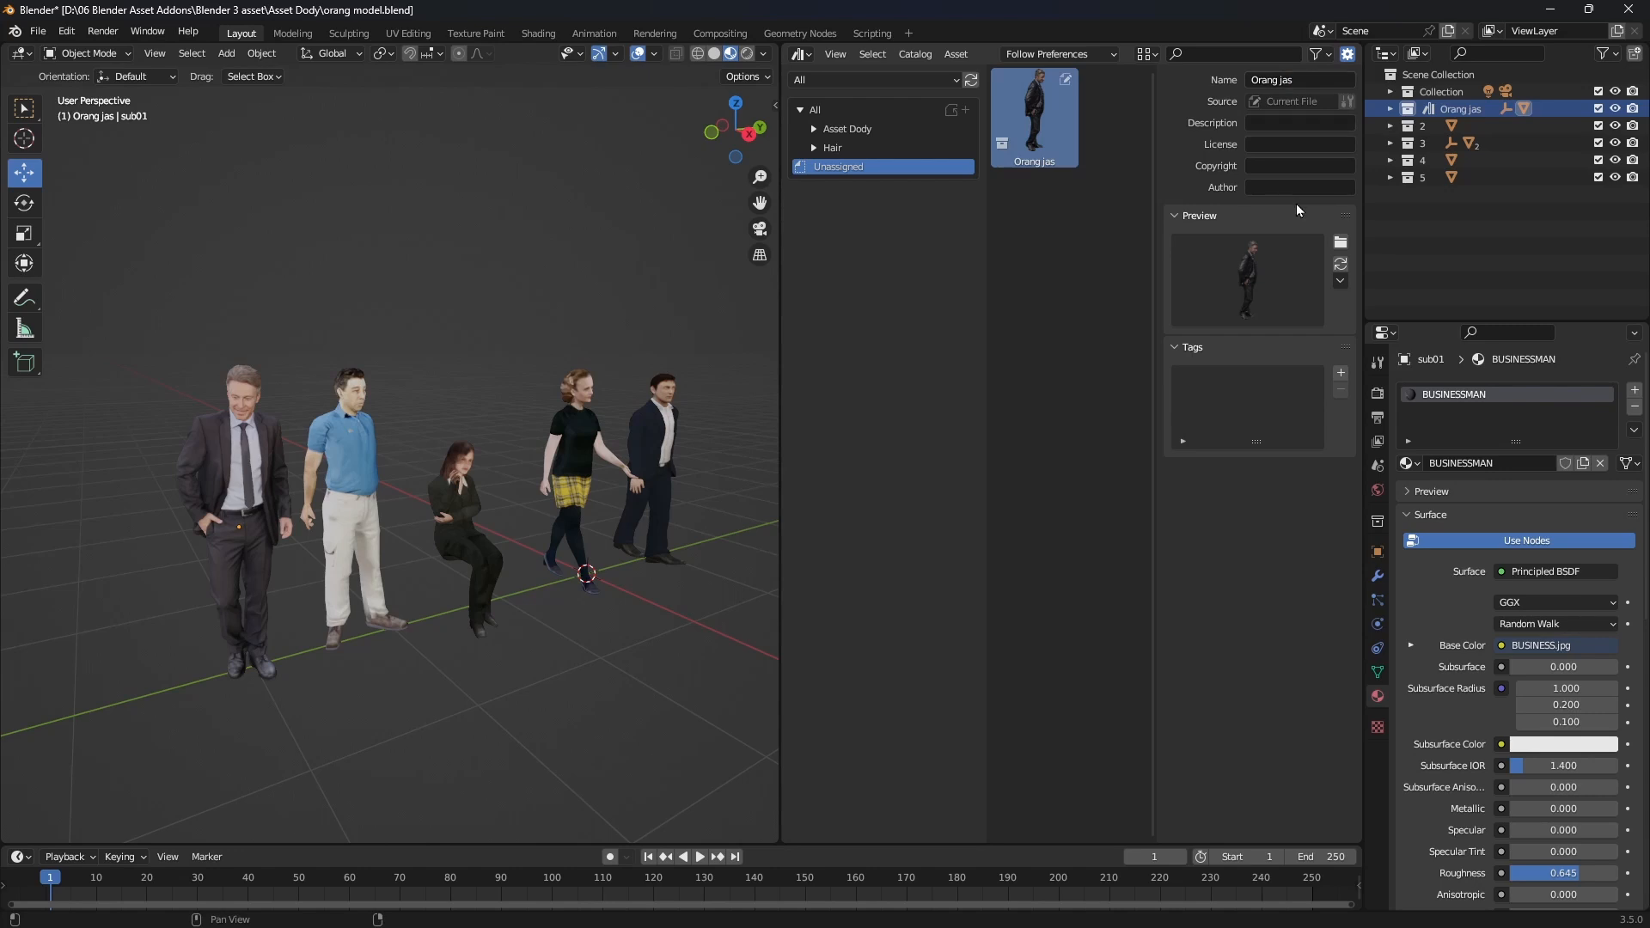
left_click(1340, 244)
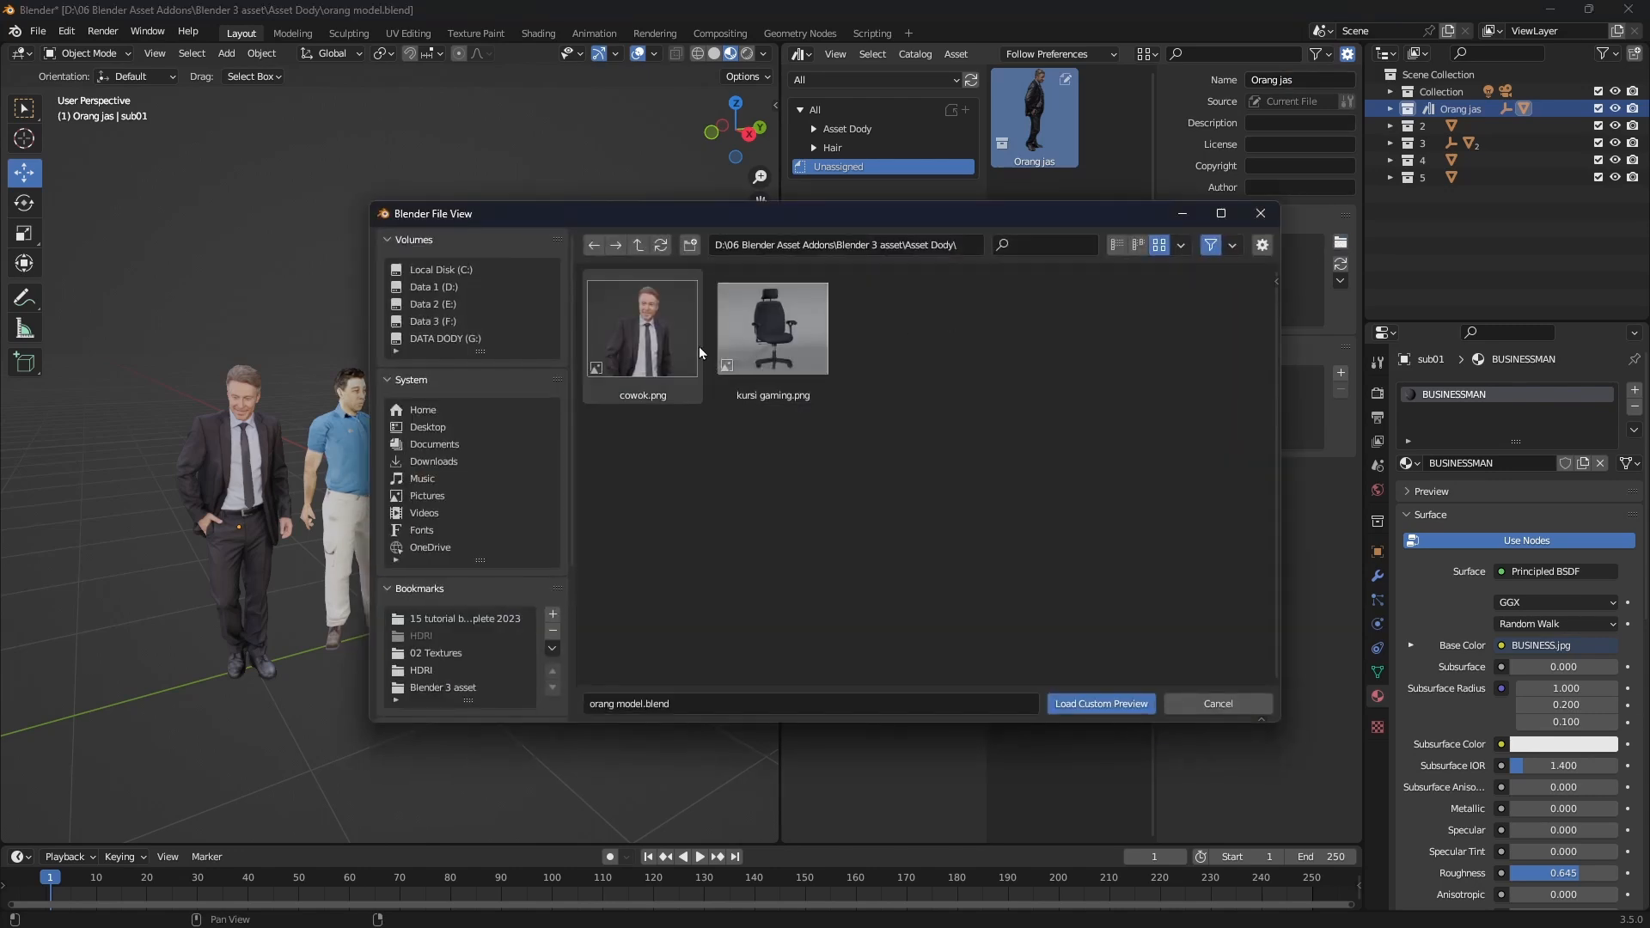
left_click(672, 359)
left_click(1100, 703)
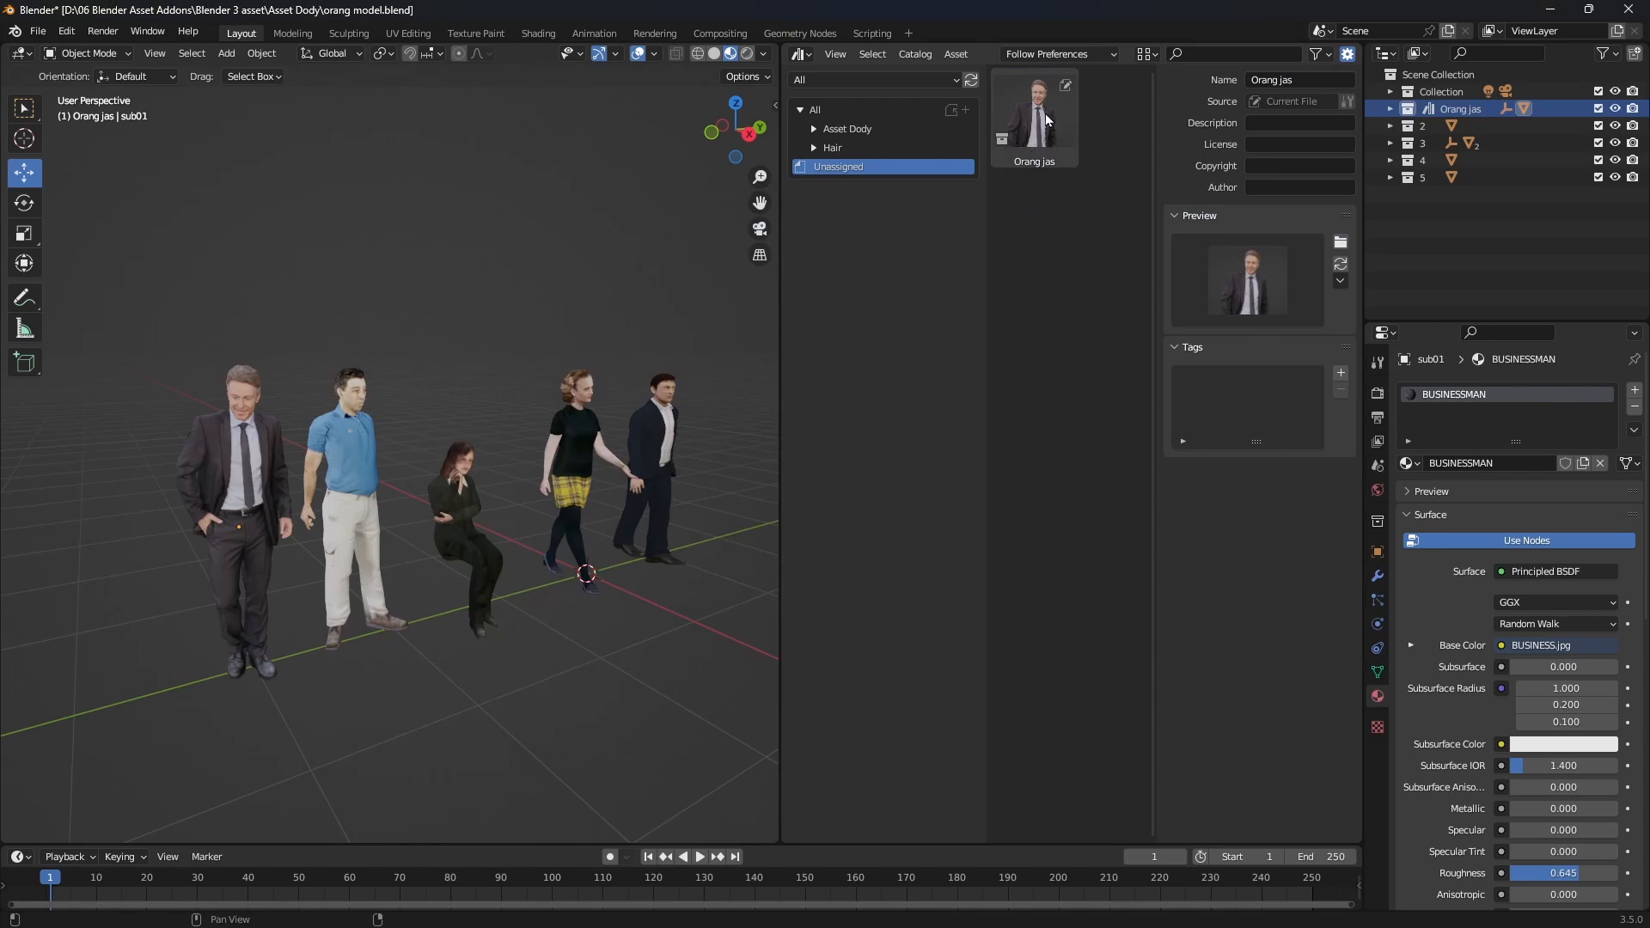
- Move the Orang jas asset into Asset Dody's 3D Objek catalog and save the file
left_click_drag(1027, 120, 900, 134)
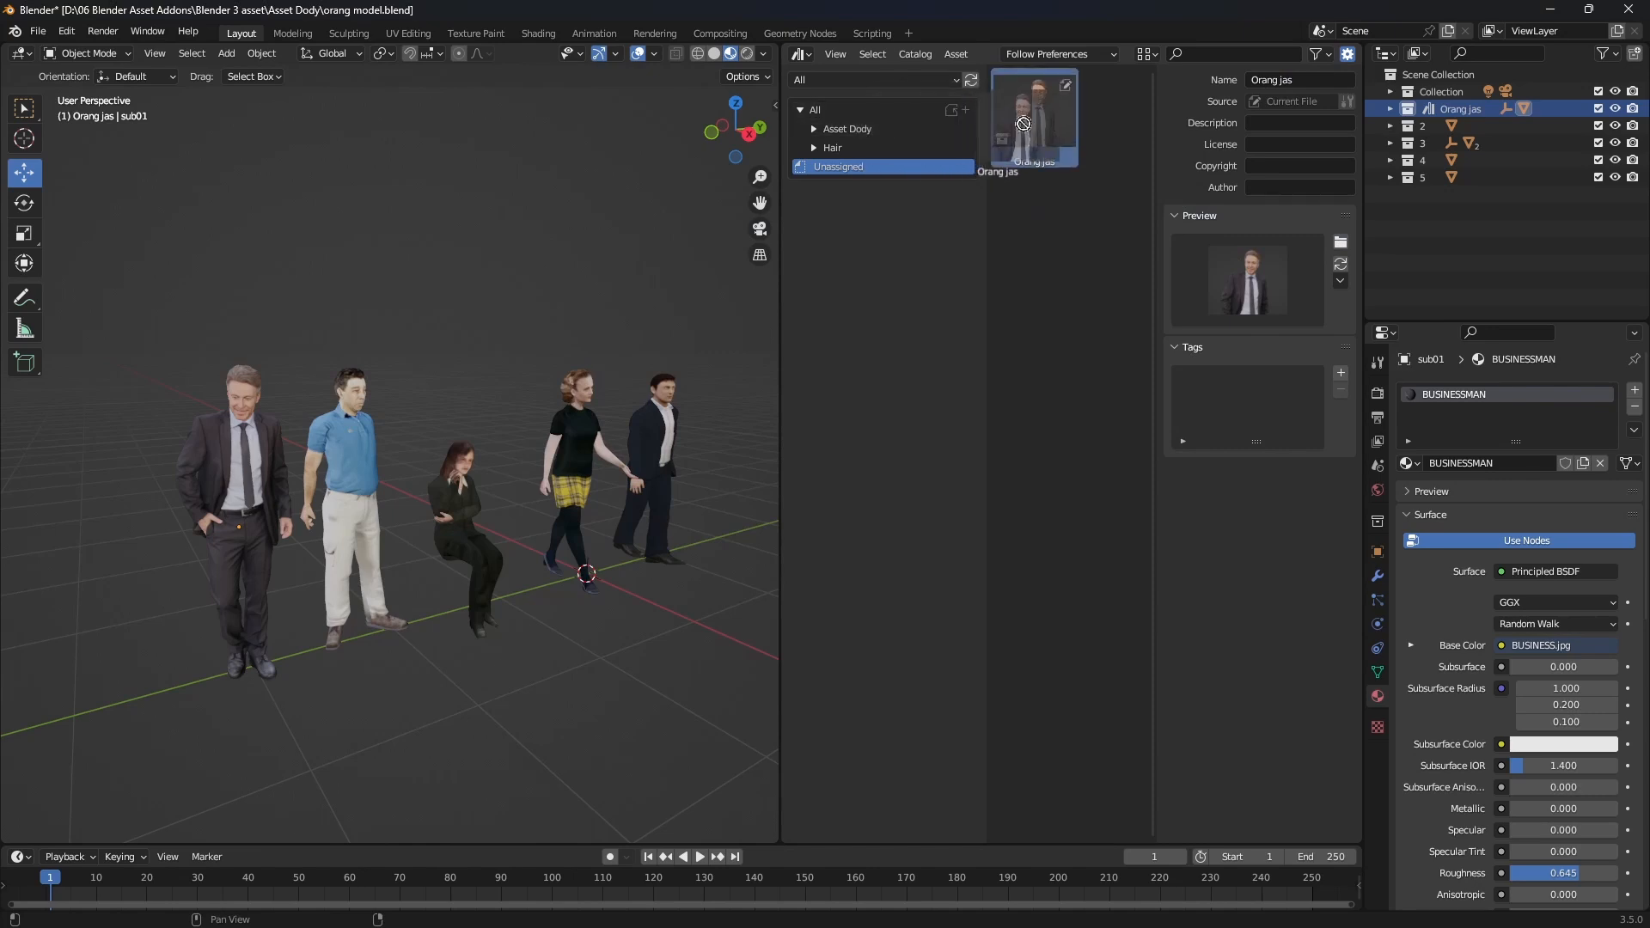
left_click(814, 127)
left_click_drag(1031, 120, 903, 147)
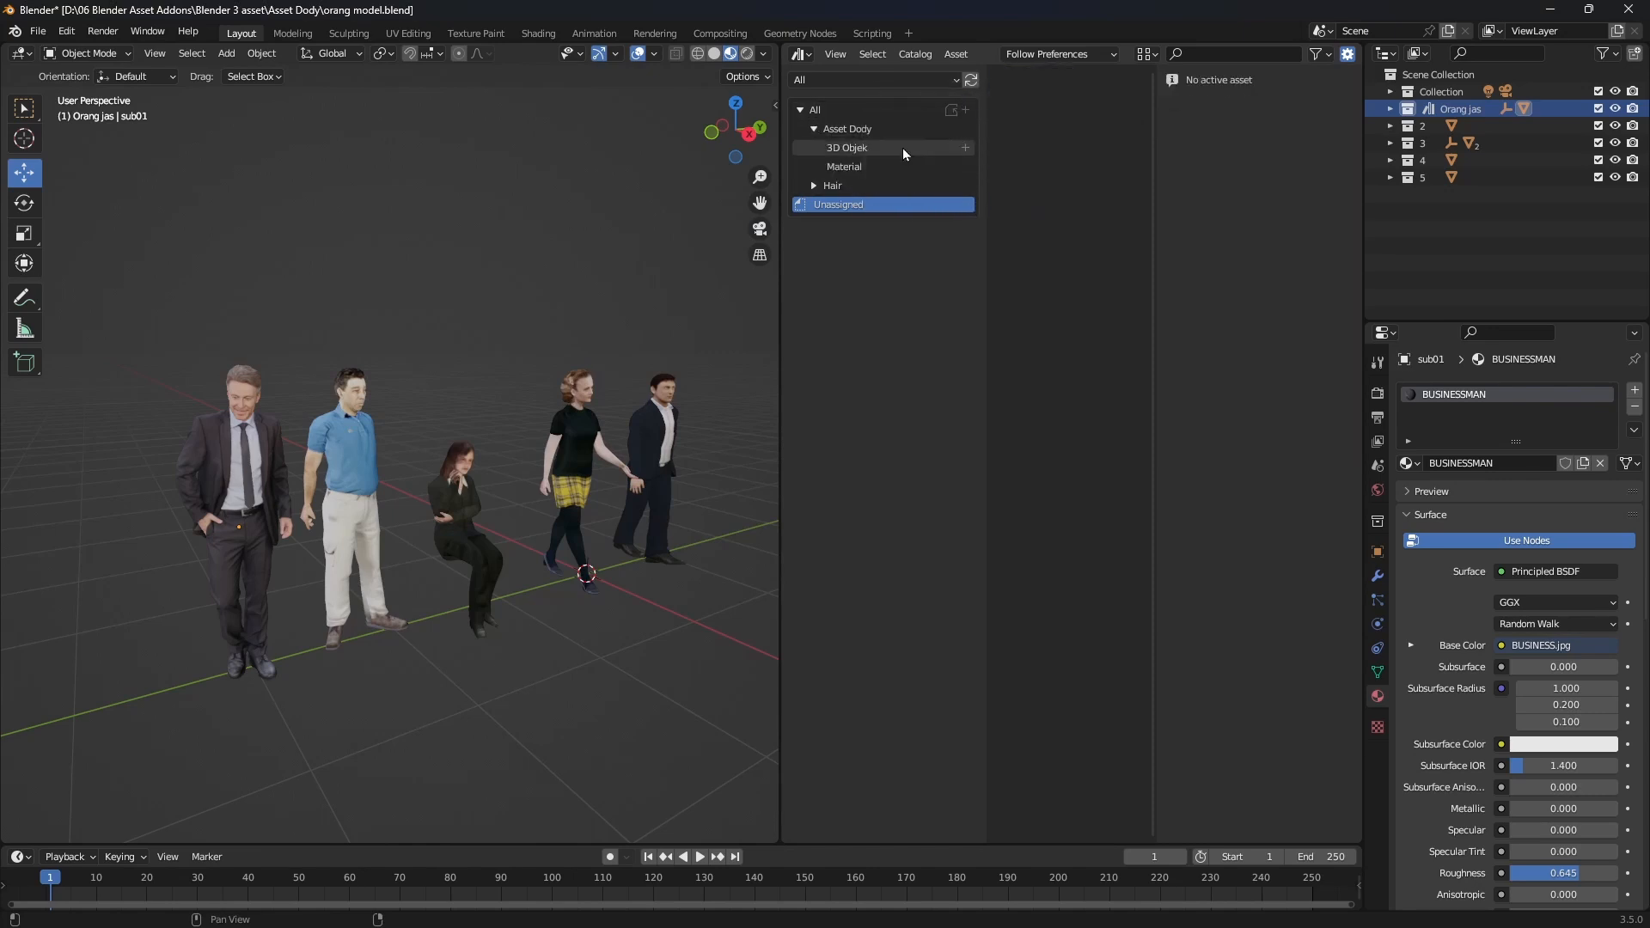
left_click(38, 31)
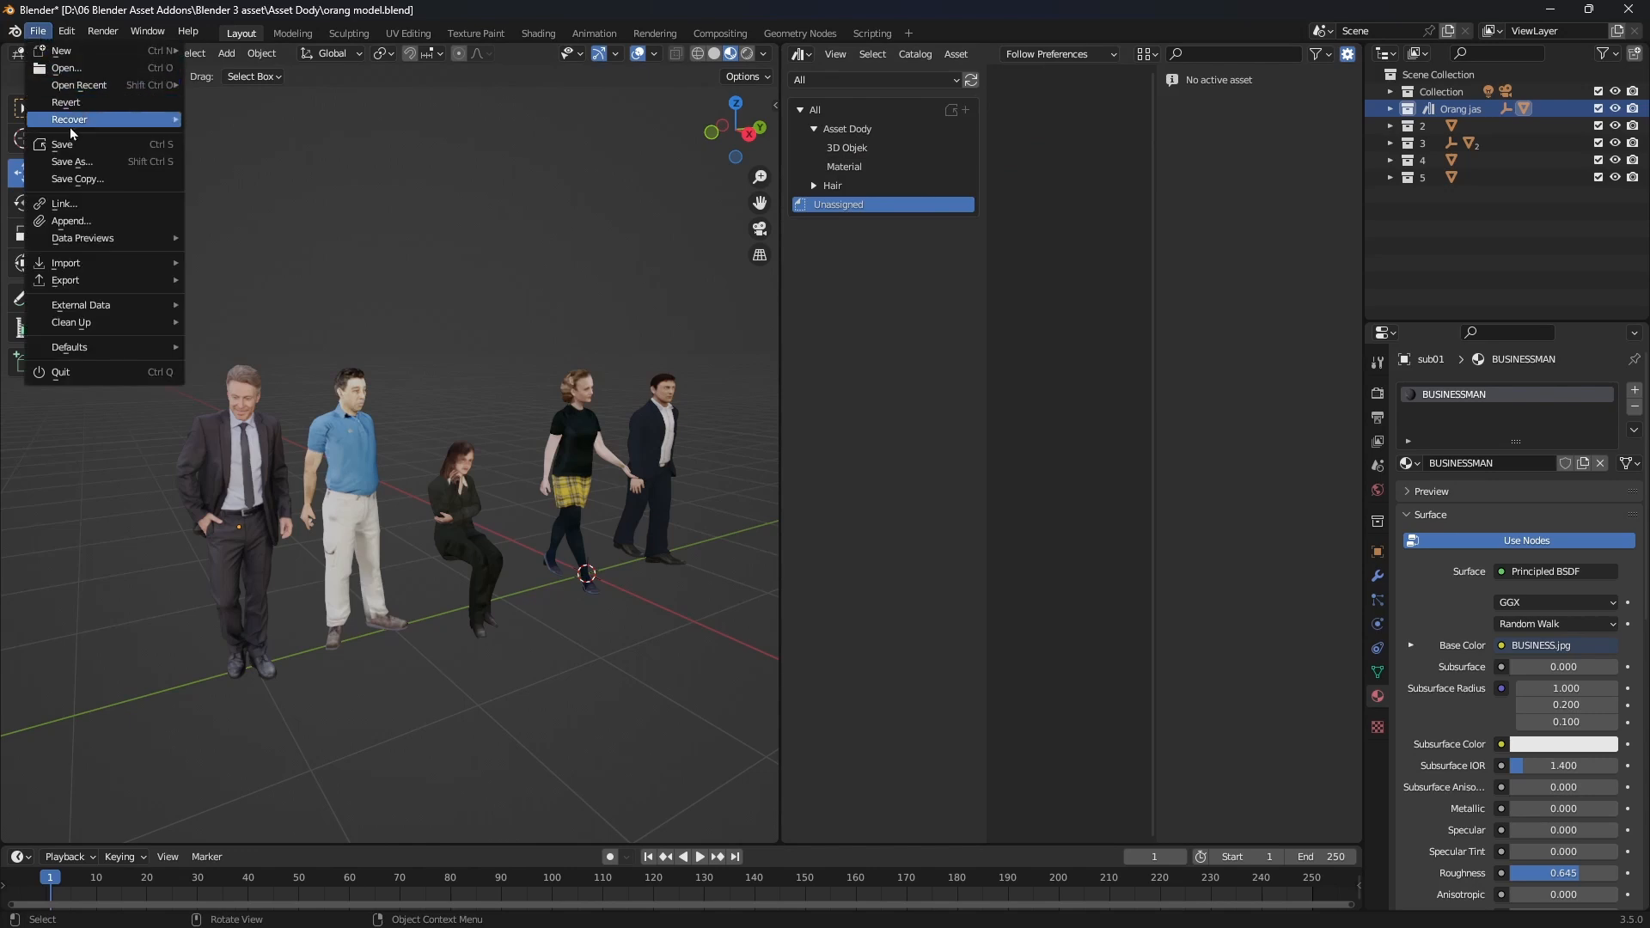
left_click(73, 141)
- Start a new General file with an Asset Browser beside the 3D viewport showing the Unassigned assets
left_click(38, 31)
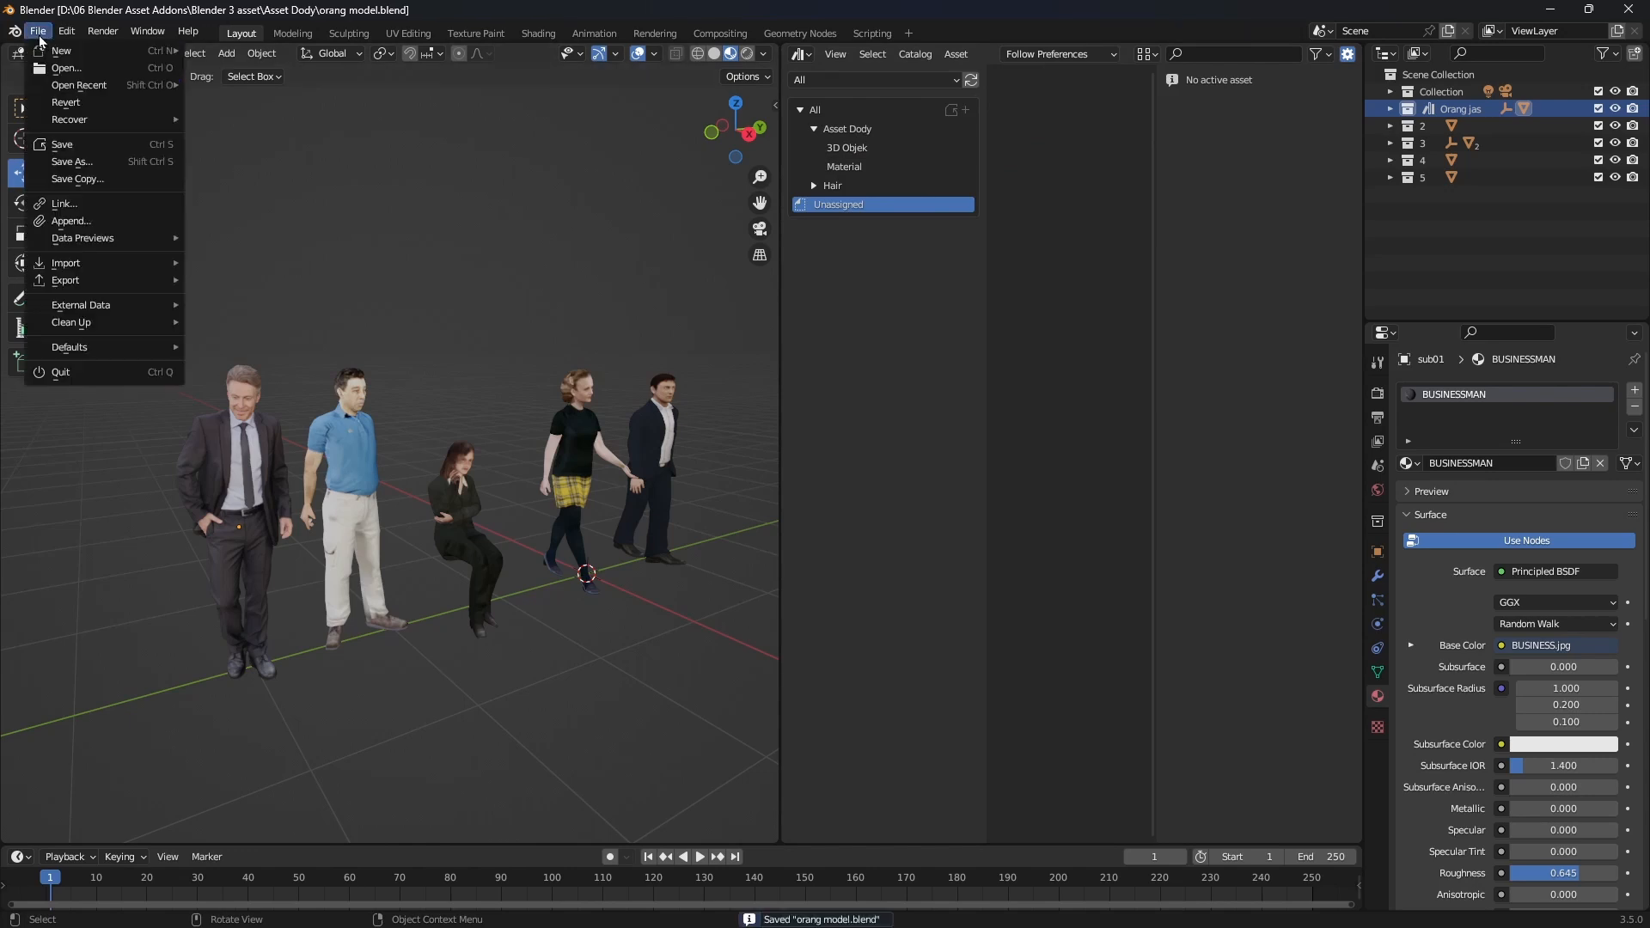
mouse_move(51, 49)
left_click(250, 52)
scroll(464, 473, "up", 6)
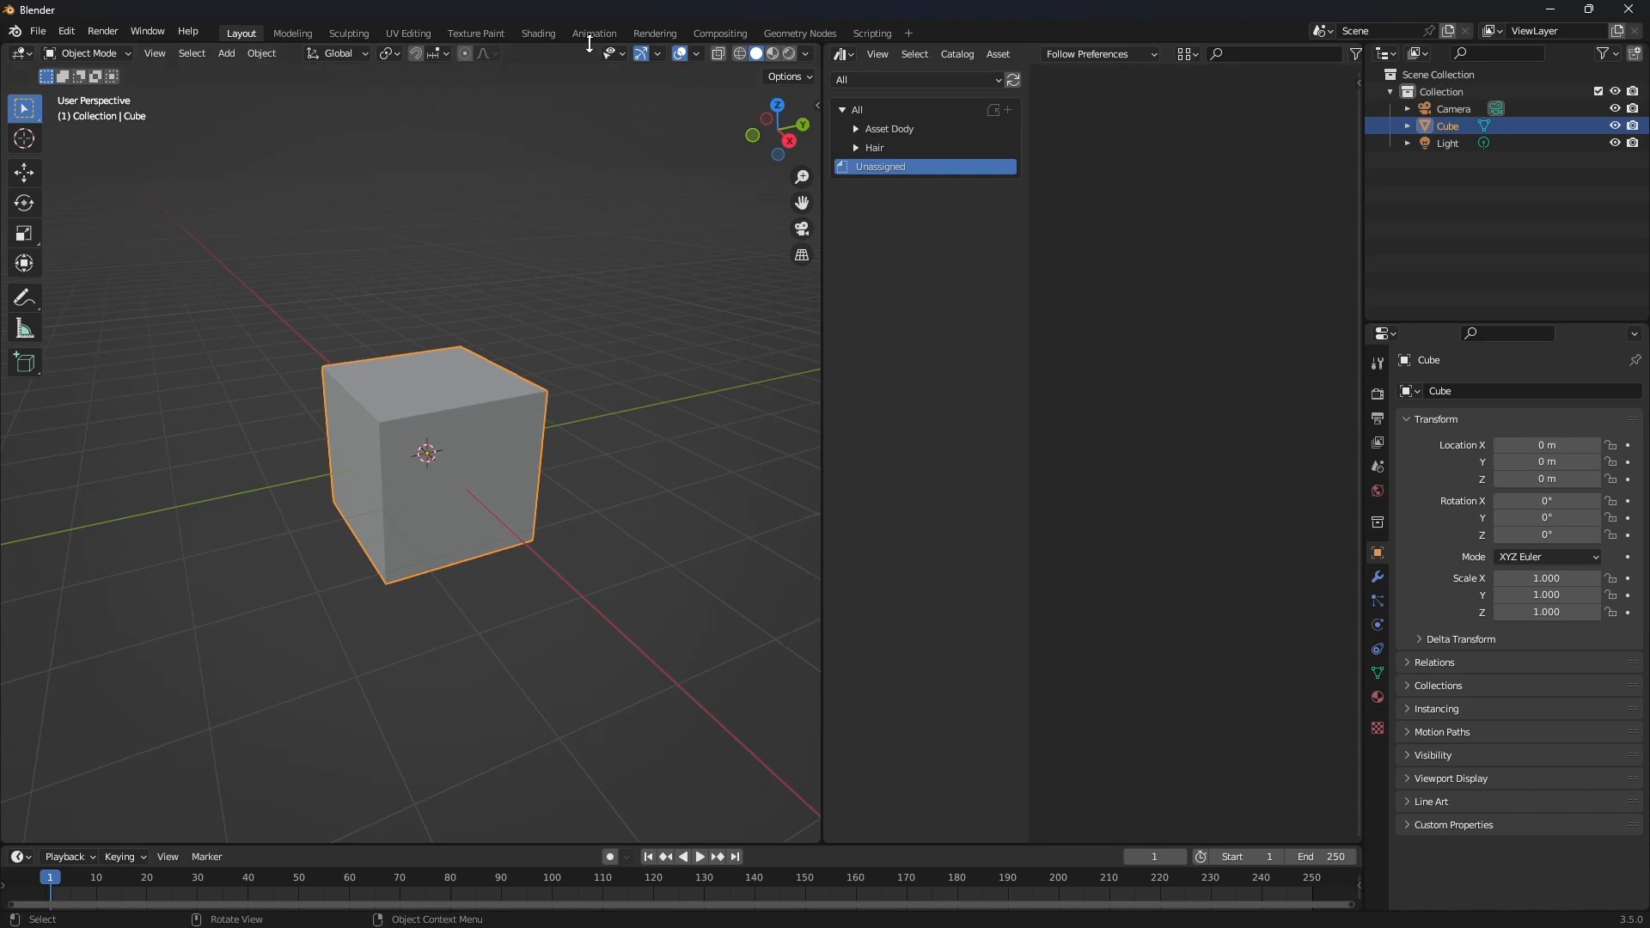
- In the Shading workspace, set the base color of the cube's material to red and rename the material as merah
left_click(545, 34)
scroll(793, 685, "up", 3)
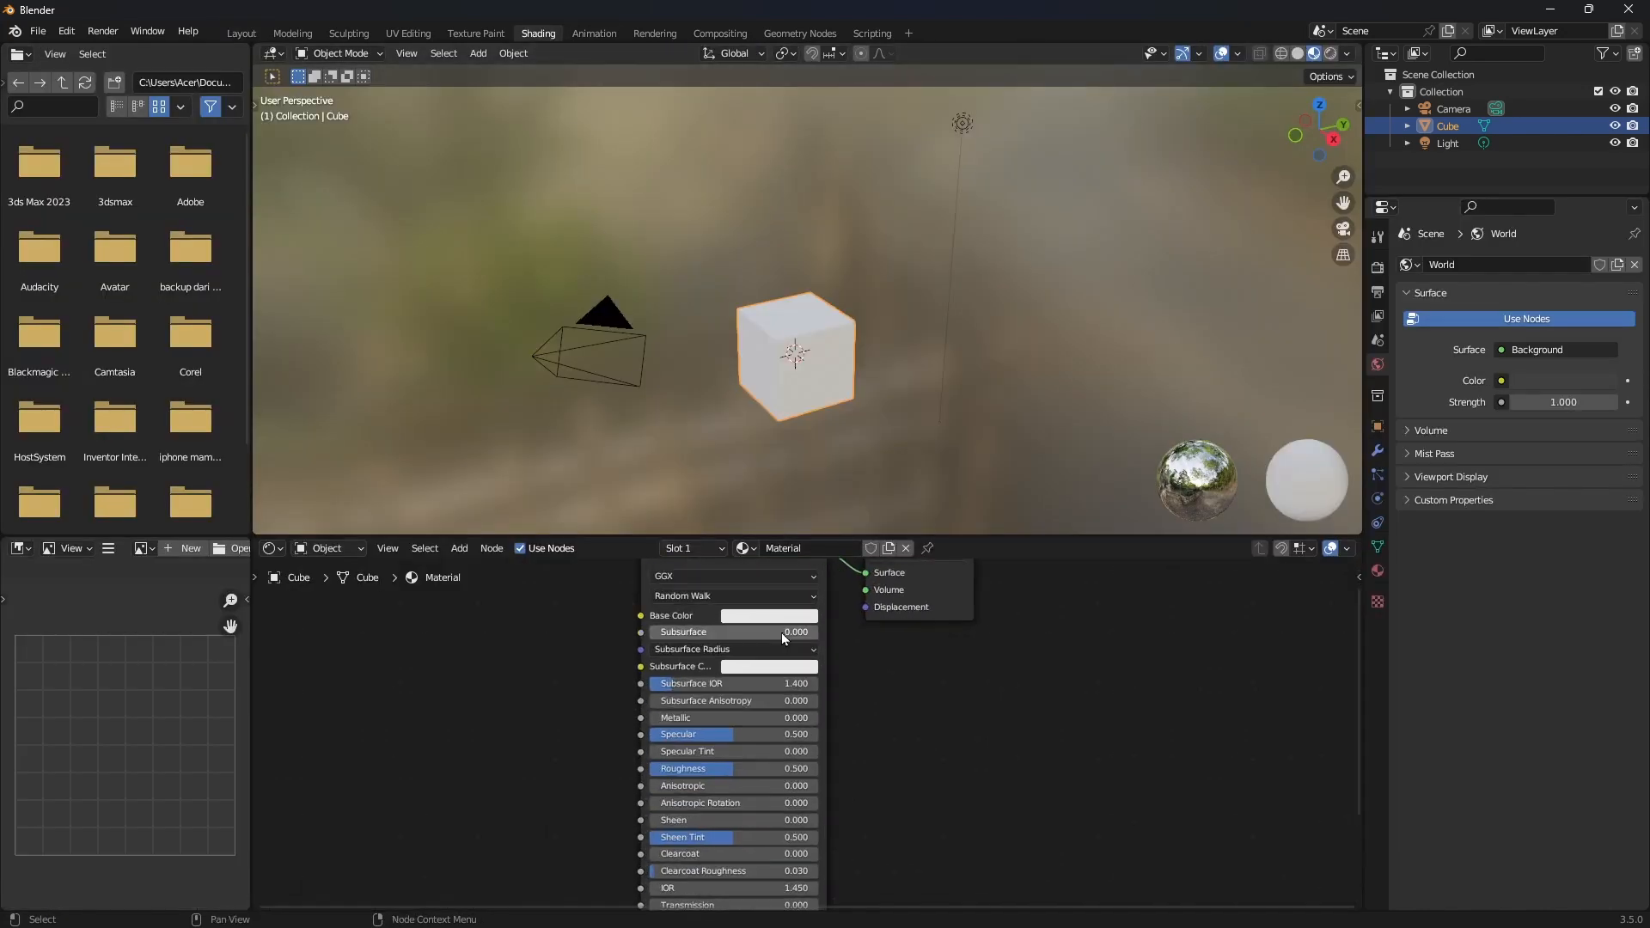
middle_click_drag(792, 685, 794, 692)
left_click(789, 643)
left_click(804, 496)
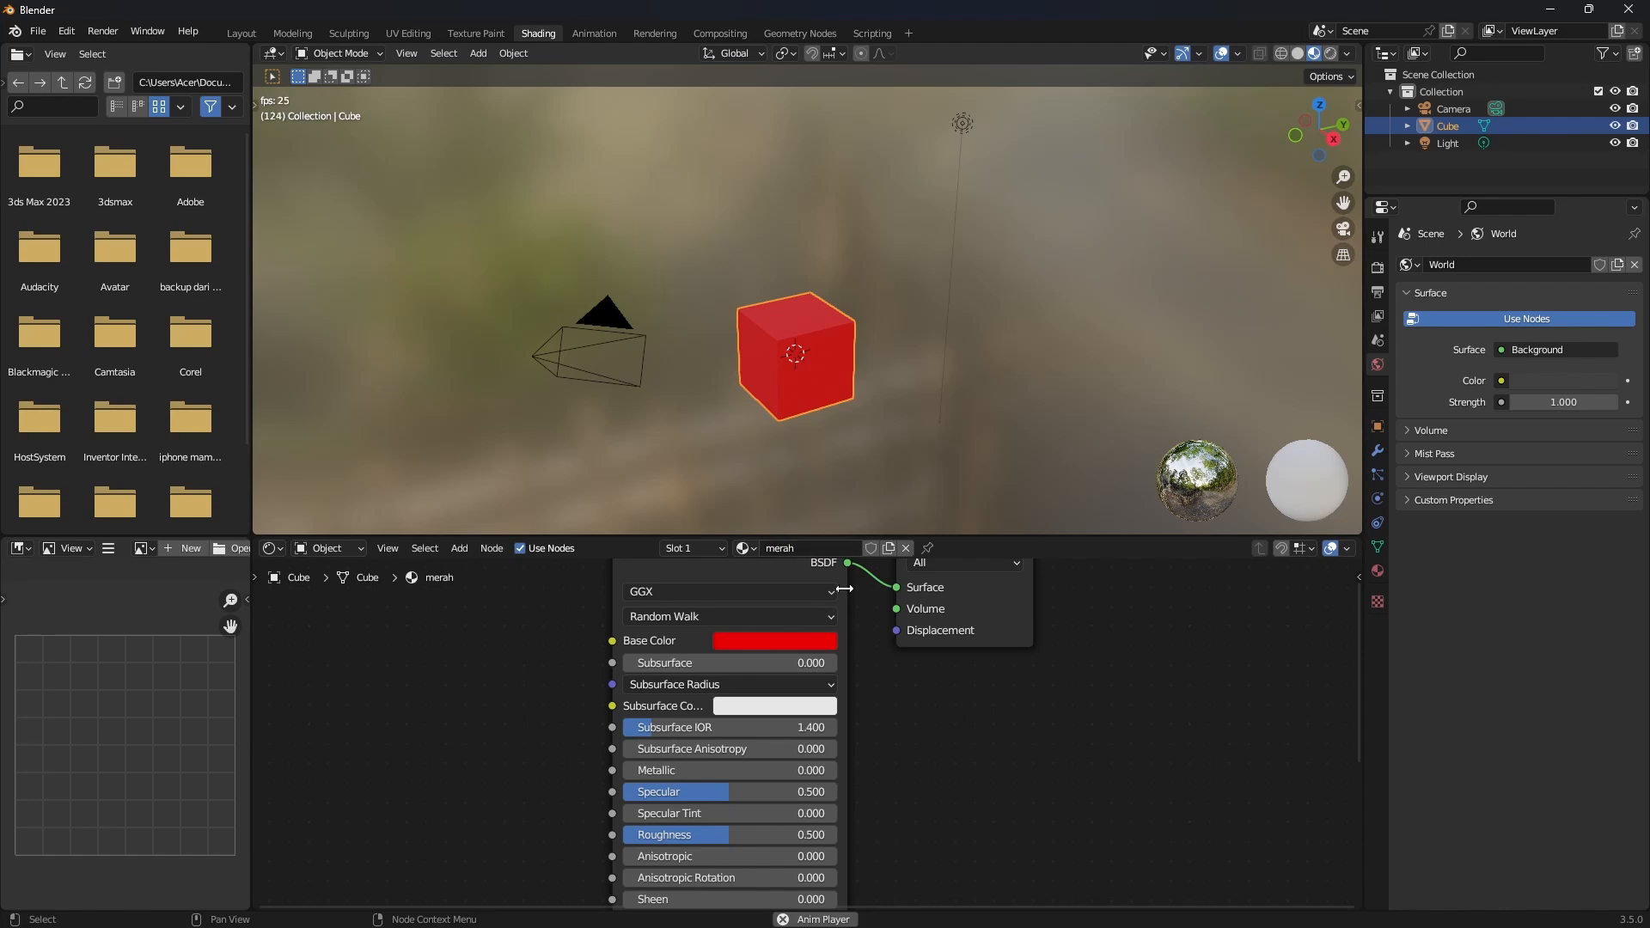
- Mark the merah material as an asset and move it from Unassigned into Asset Dody's Material catalog in the Layout workspace
right_click(833, 549)
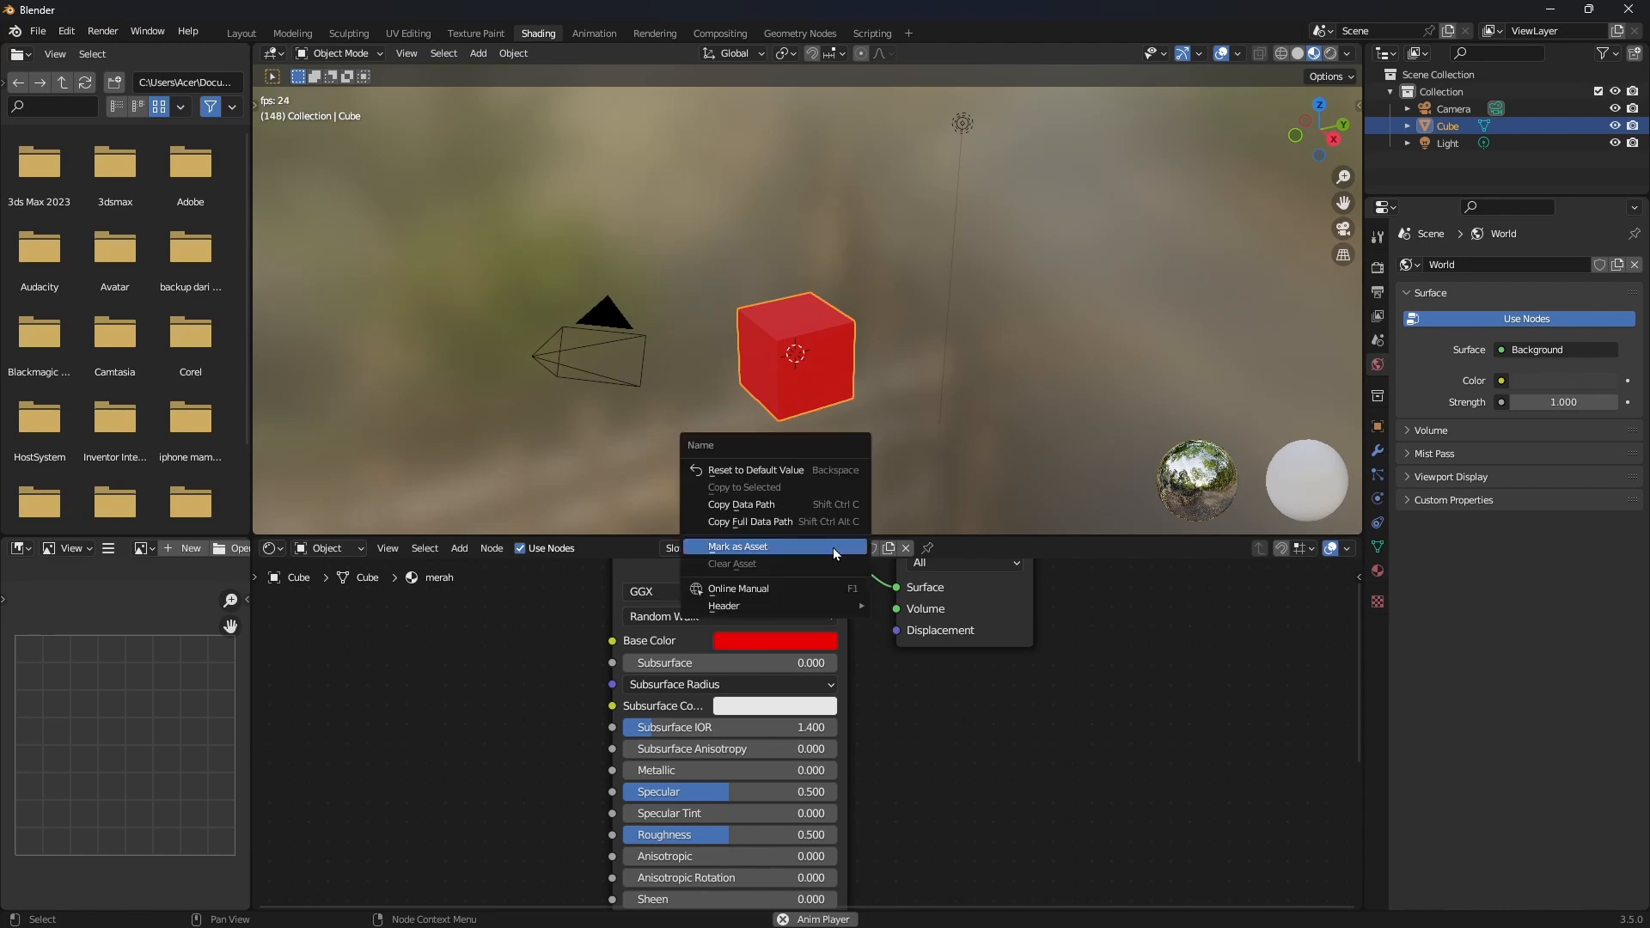
left_click(761, 548)
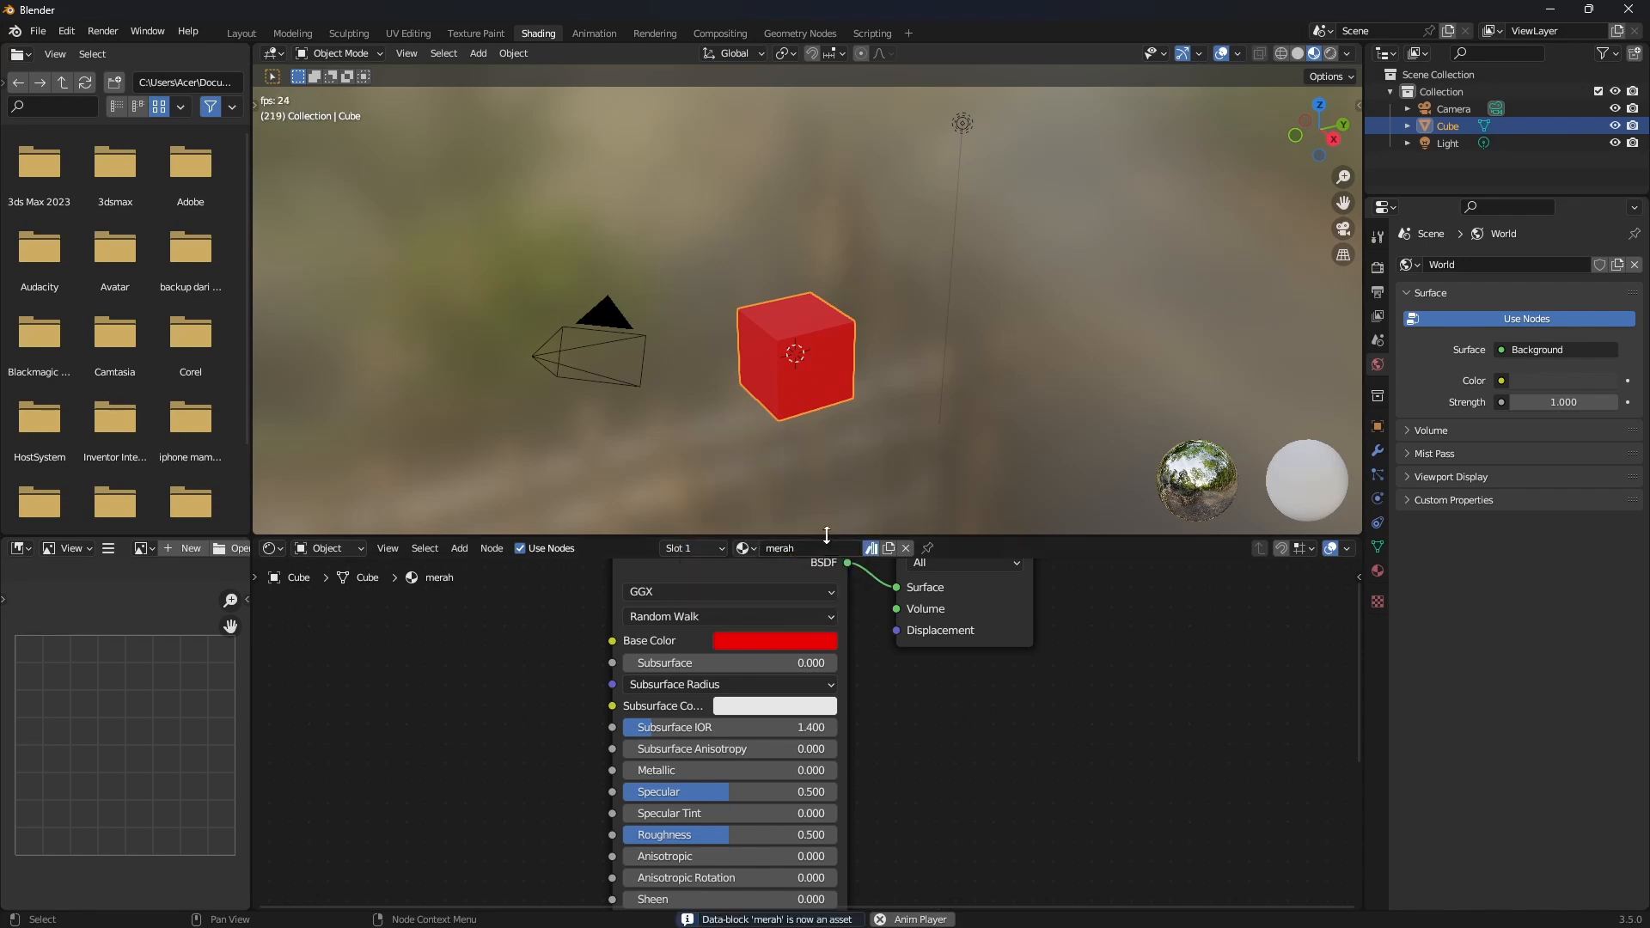
left_click(256, 35)
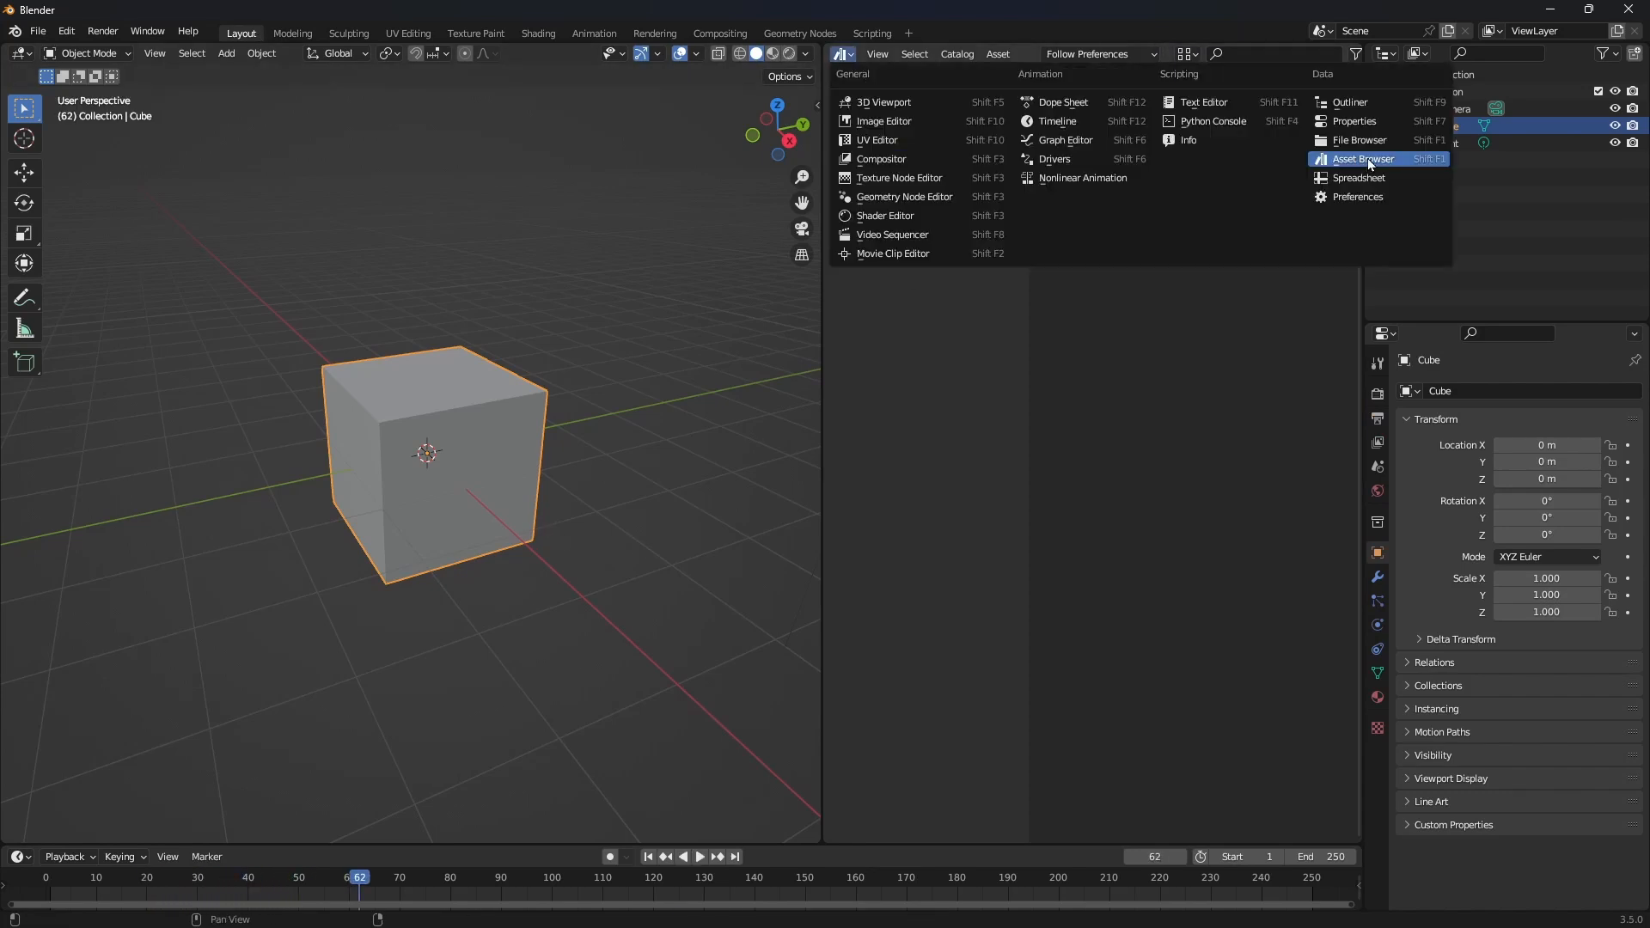
left_click(1367, 159)
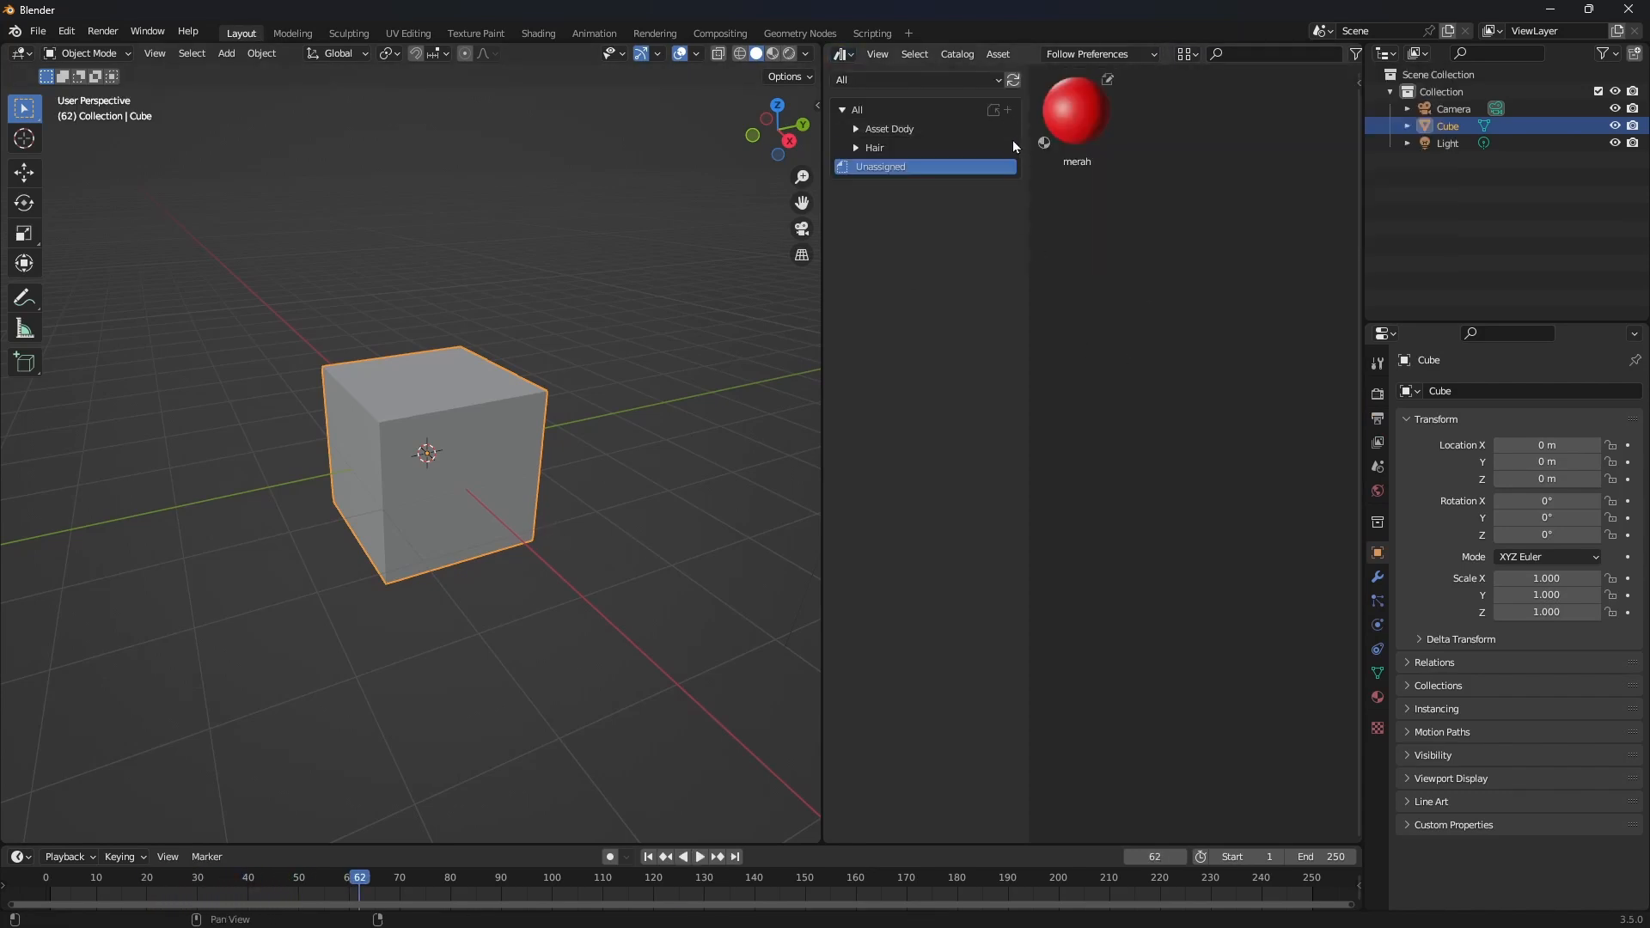
left_click(856, 128)
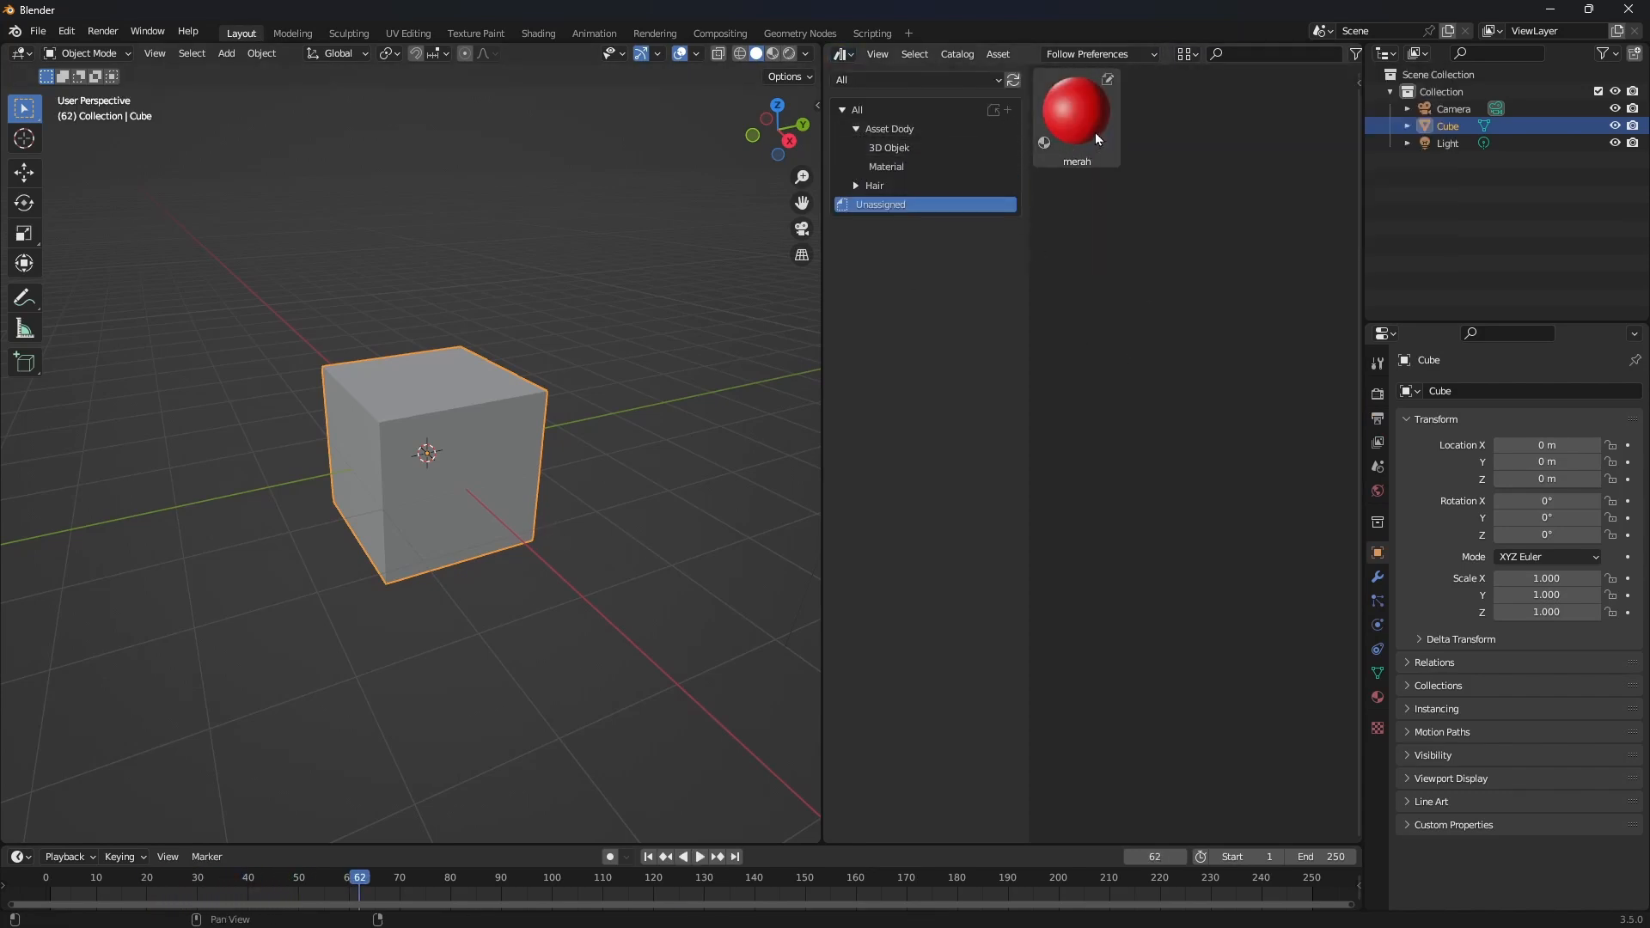
left_click_drag(1095, 132, 924, 165)
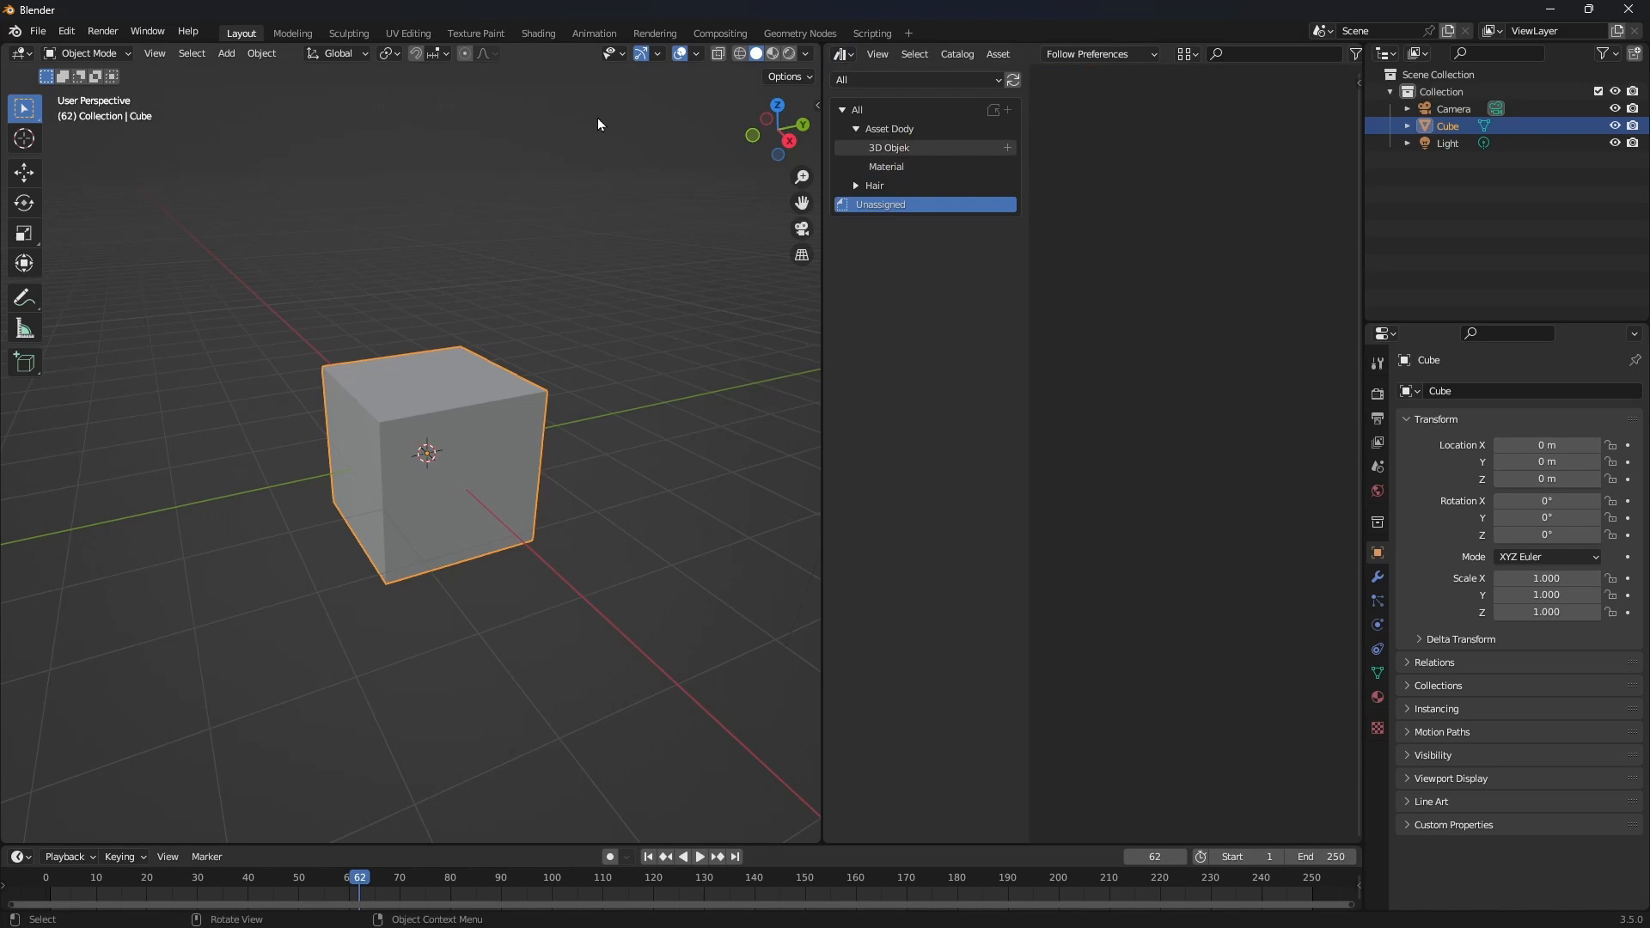
- Save the file as magterial merah.blend in the Asset Dody folder
left_click(37, 38)
left_click(90, 146)
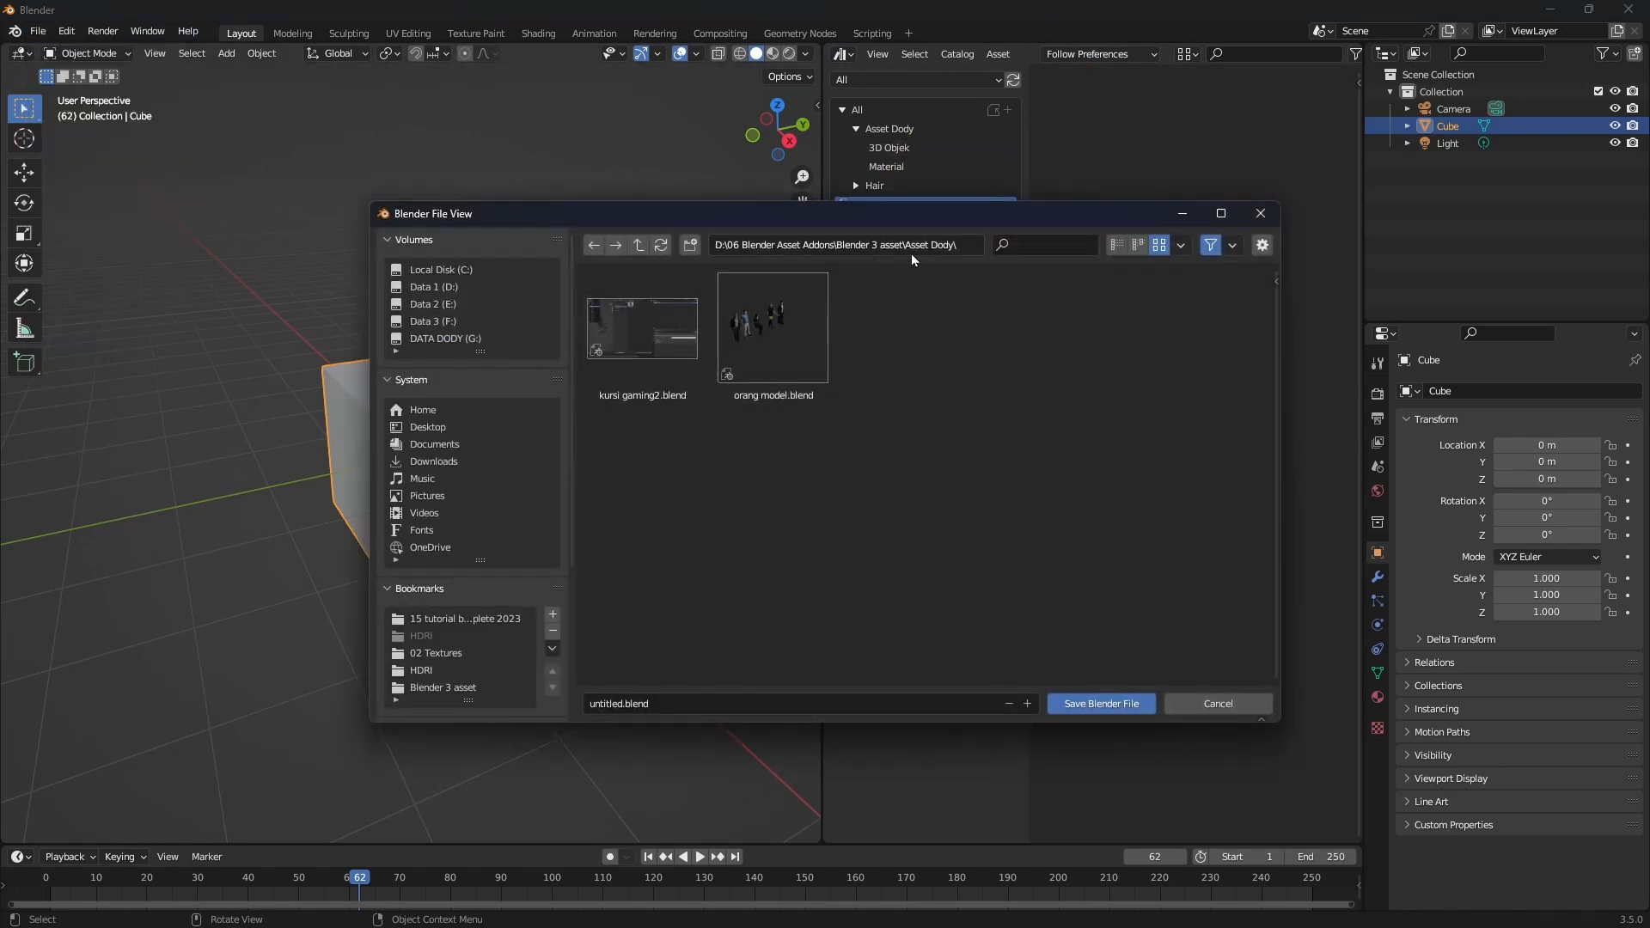
left_click(638, 701)
type("magterial merah")
left_click(1108, 705)
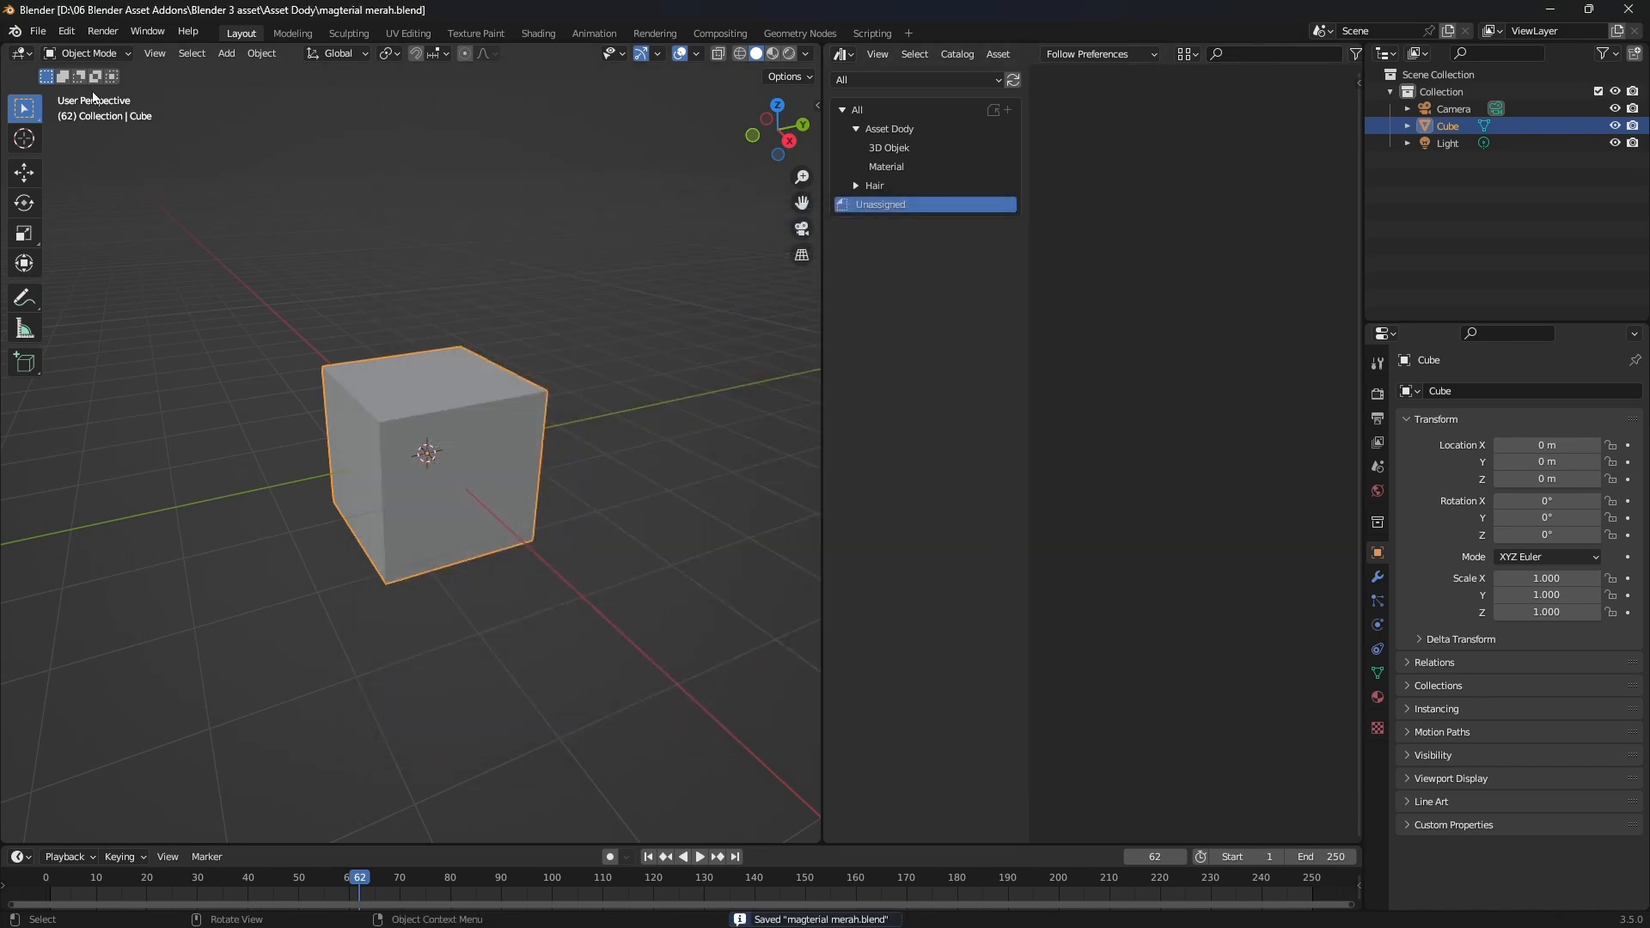
- Start a new General file and view the assets in Asset Dody's 3D Objek and Material catalogs
left_click(38, 31)
mouse_move(52, 50)
left_click(318, 54)
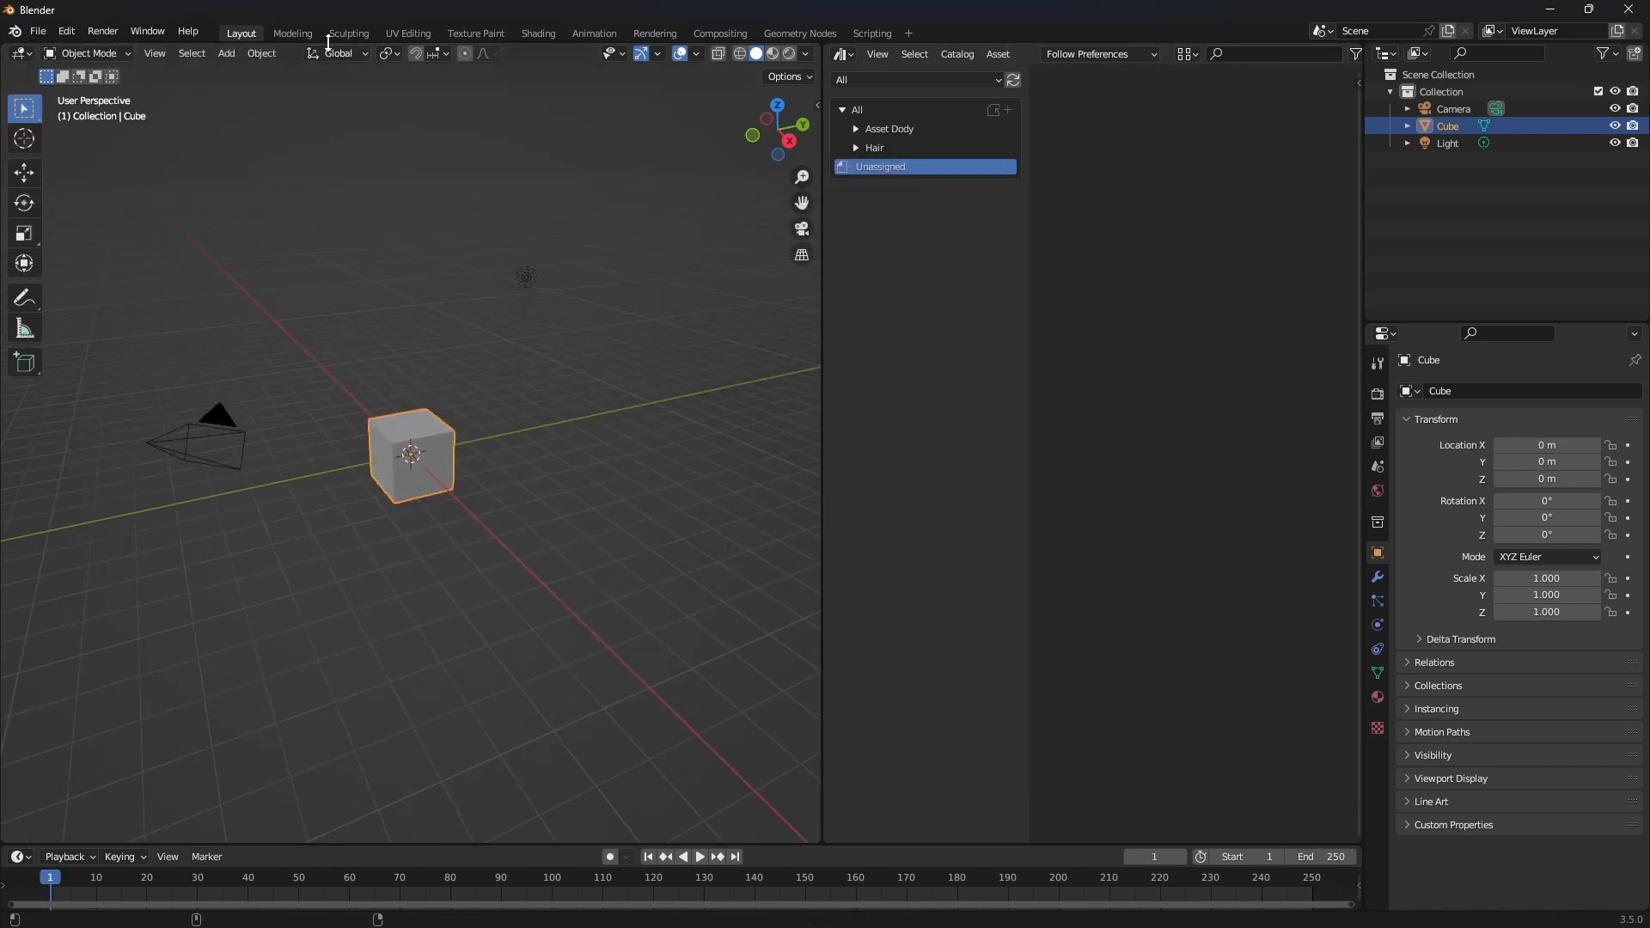
left_click(856, 128)
left_click(885, 147)
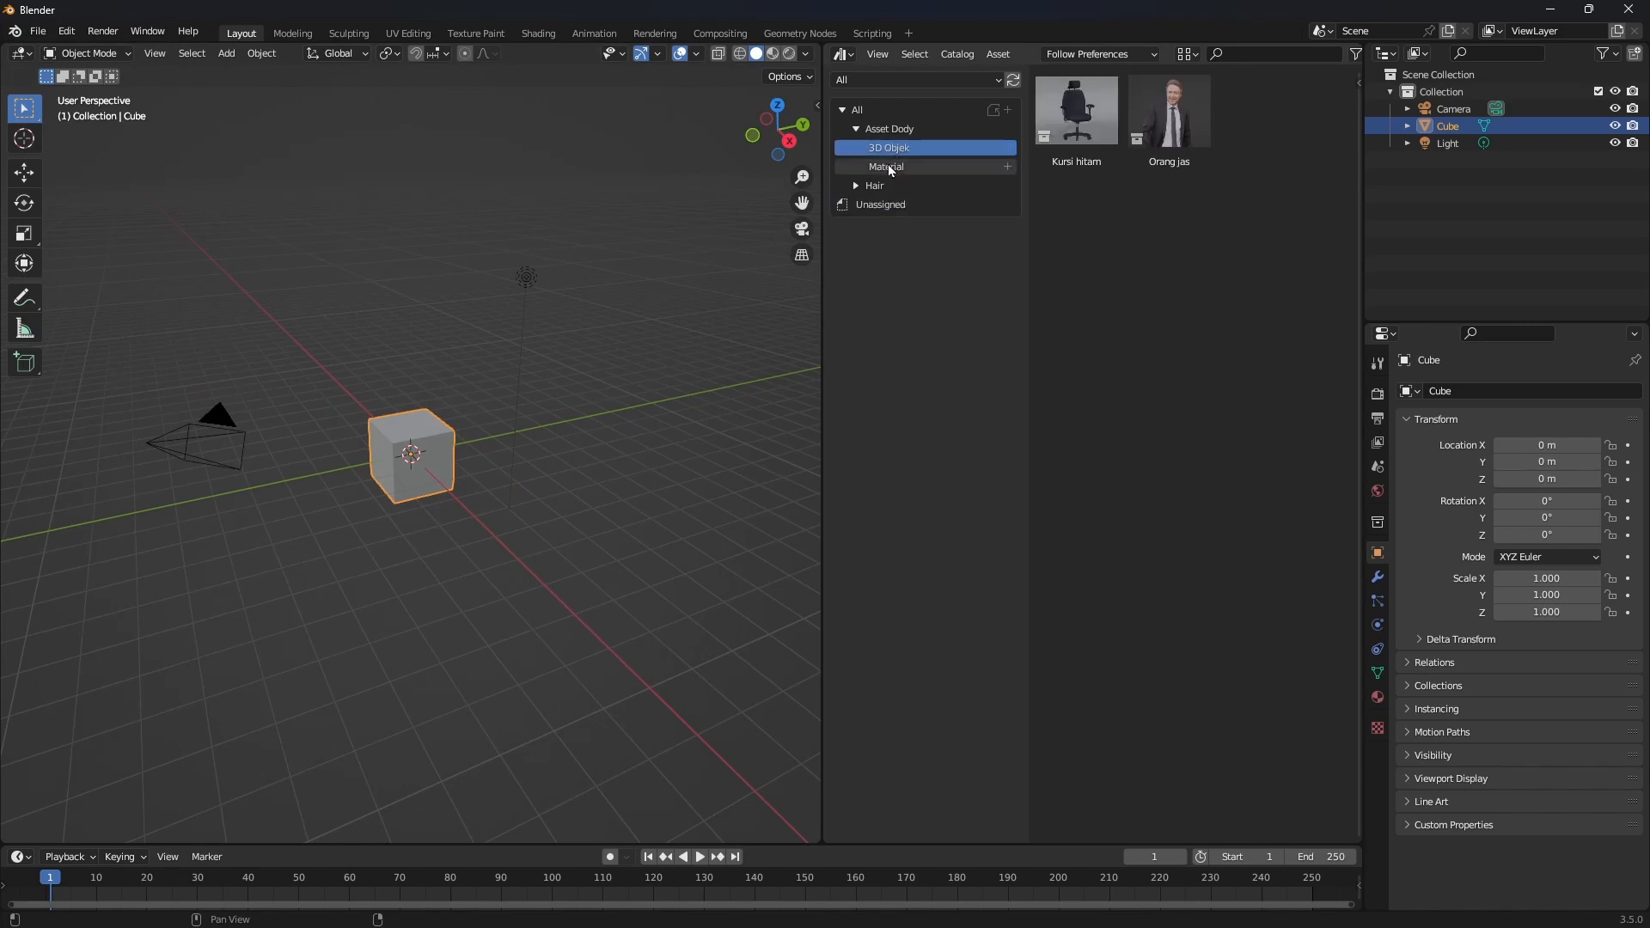
left_click(889, 165)
left_click(890, 146)
left_click(887, 165)
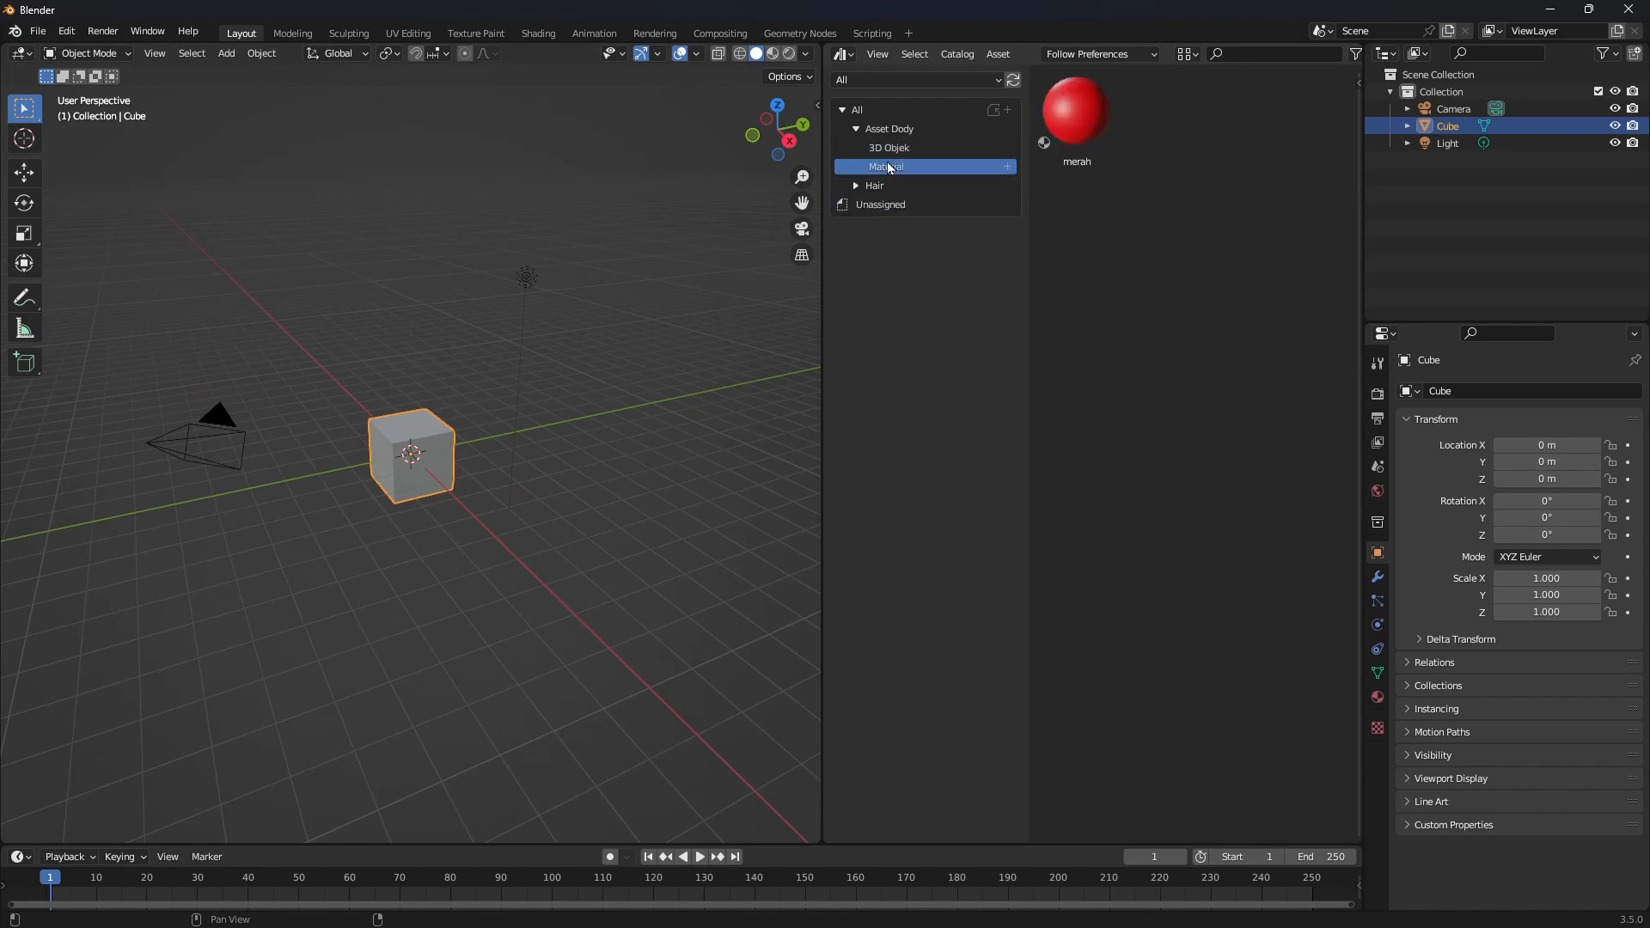
left_click(887, 148)
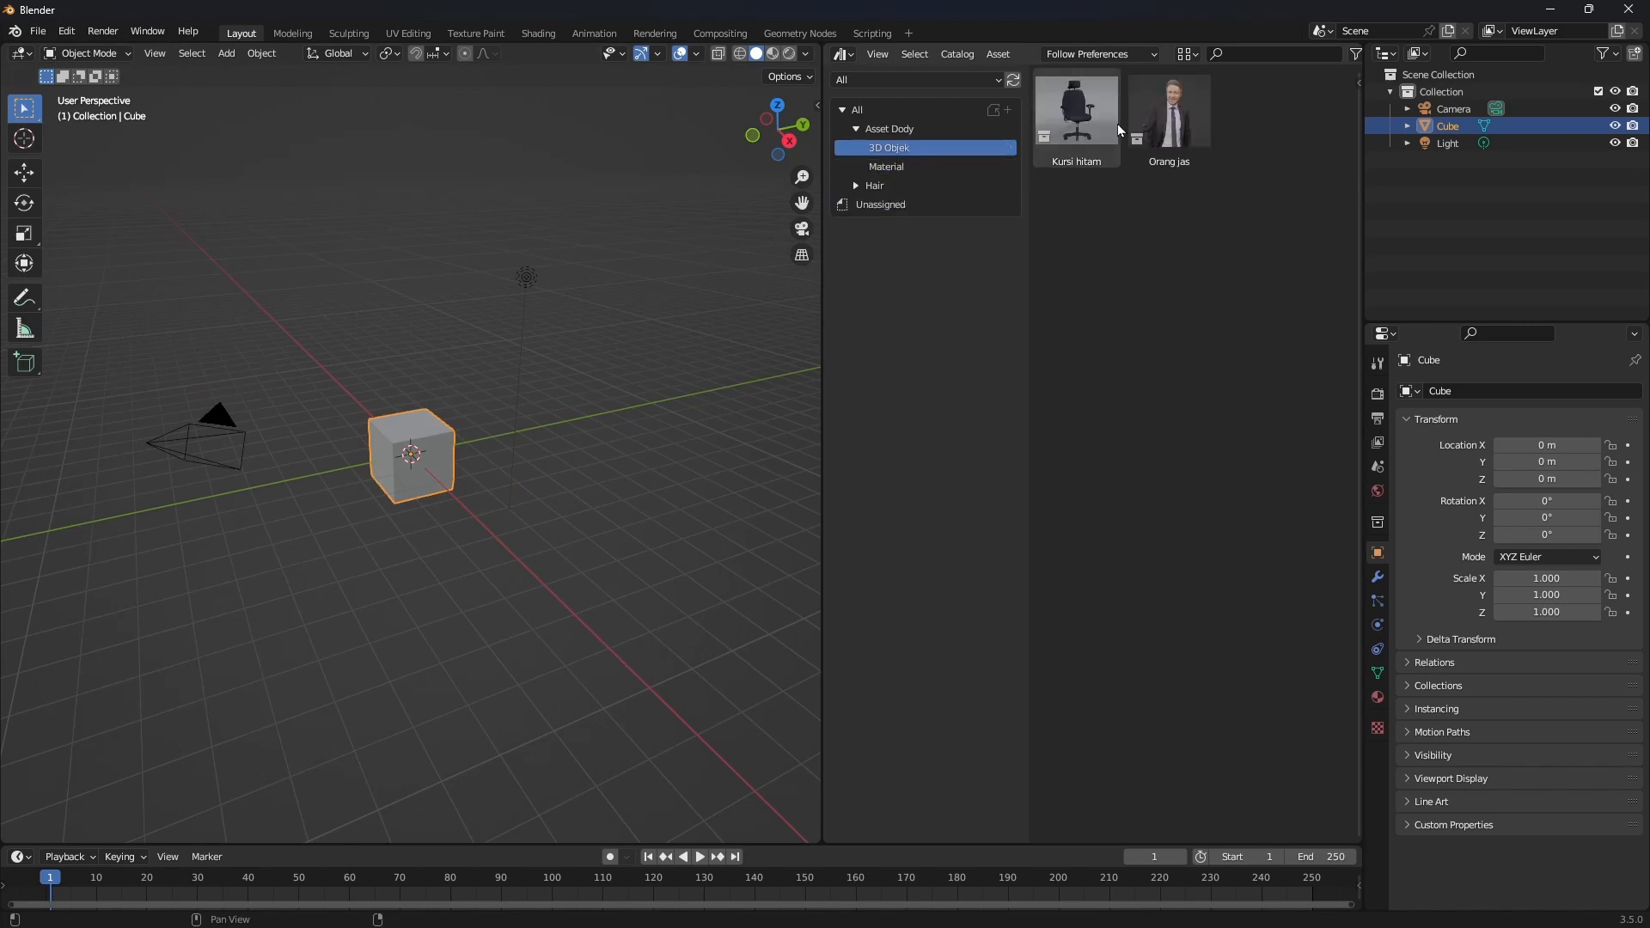
left_click(889, 169)
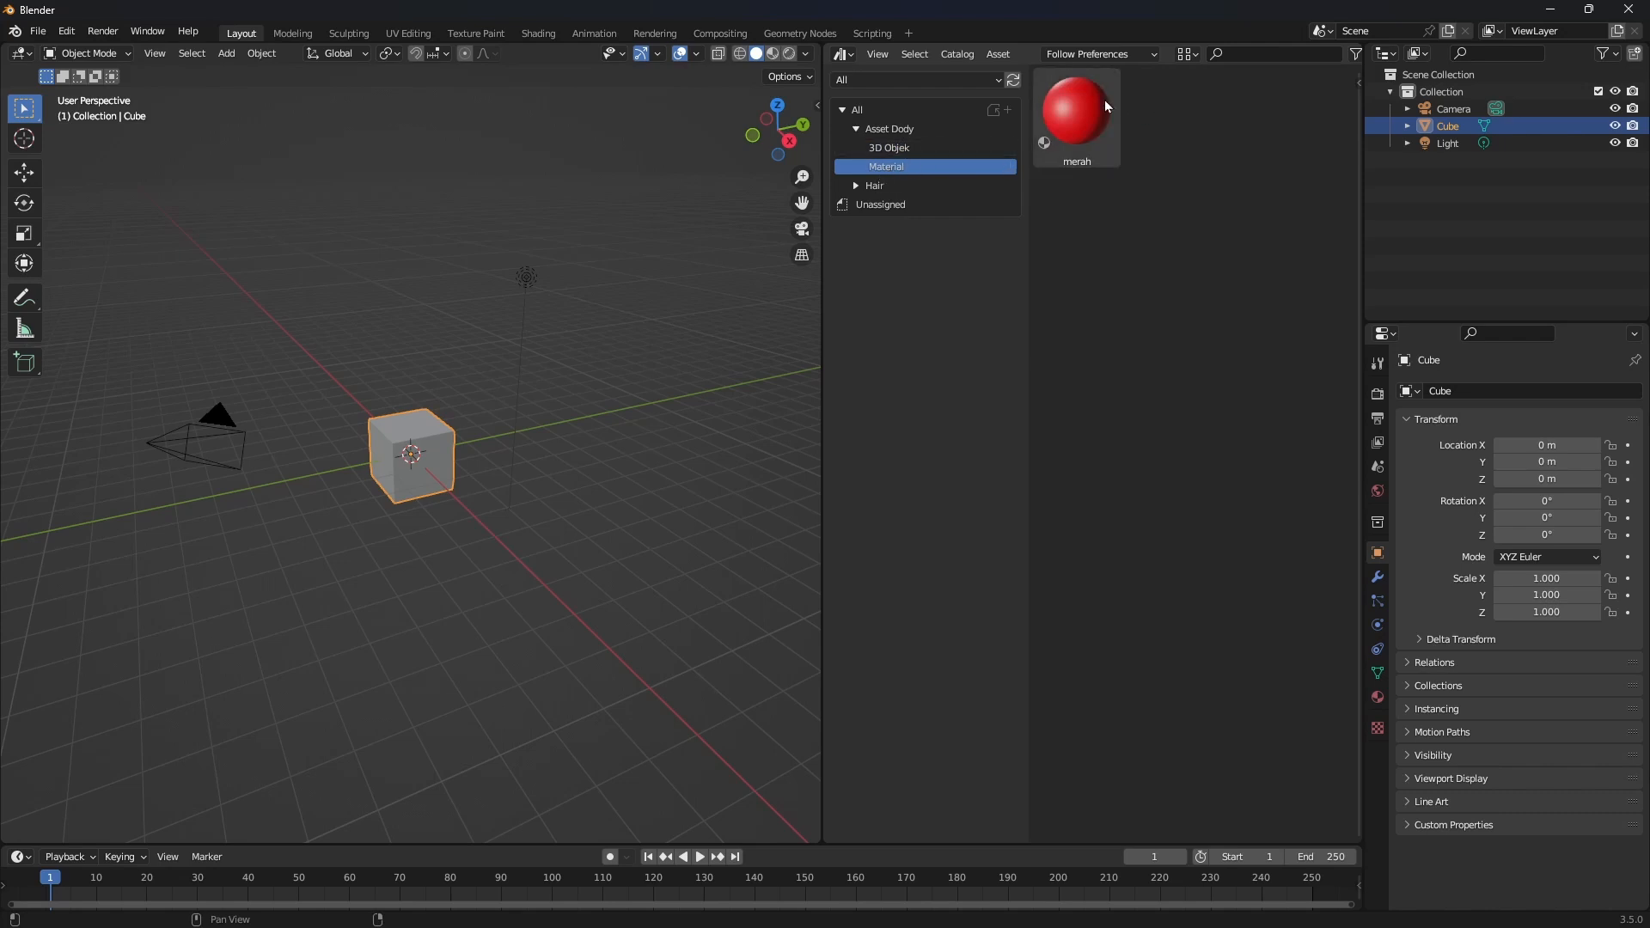
- Apply the merah material asset to the default cube and show the viewport in Material Preview shading
scroll(386, 400, "up", 2)
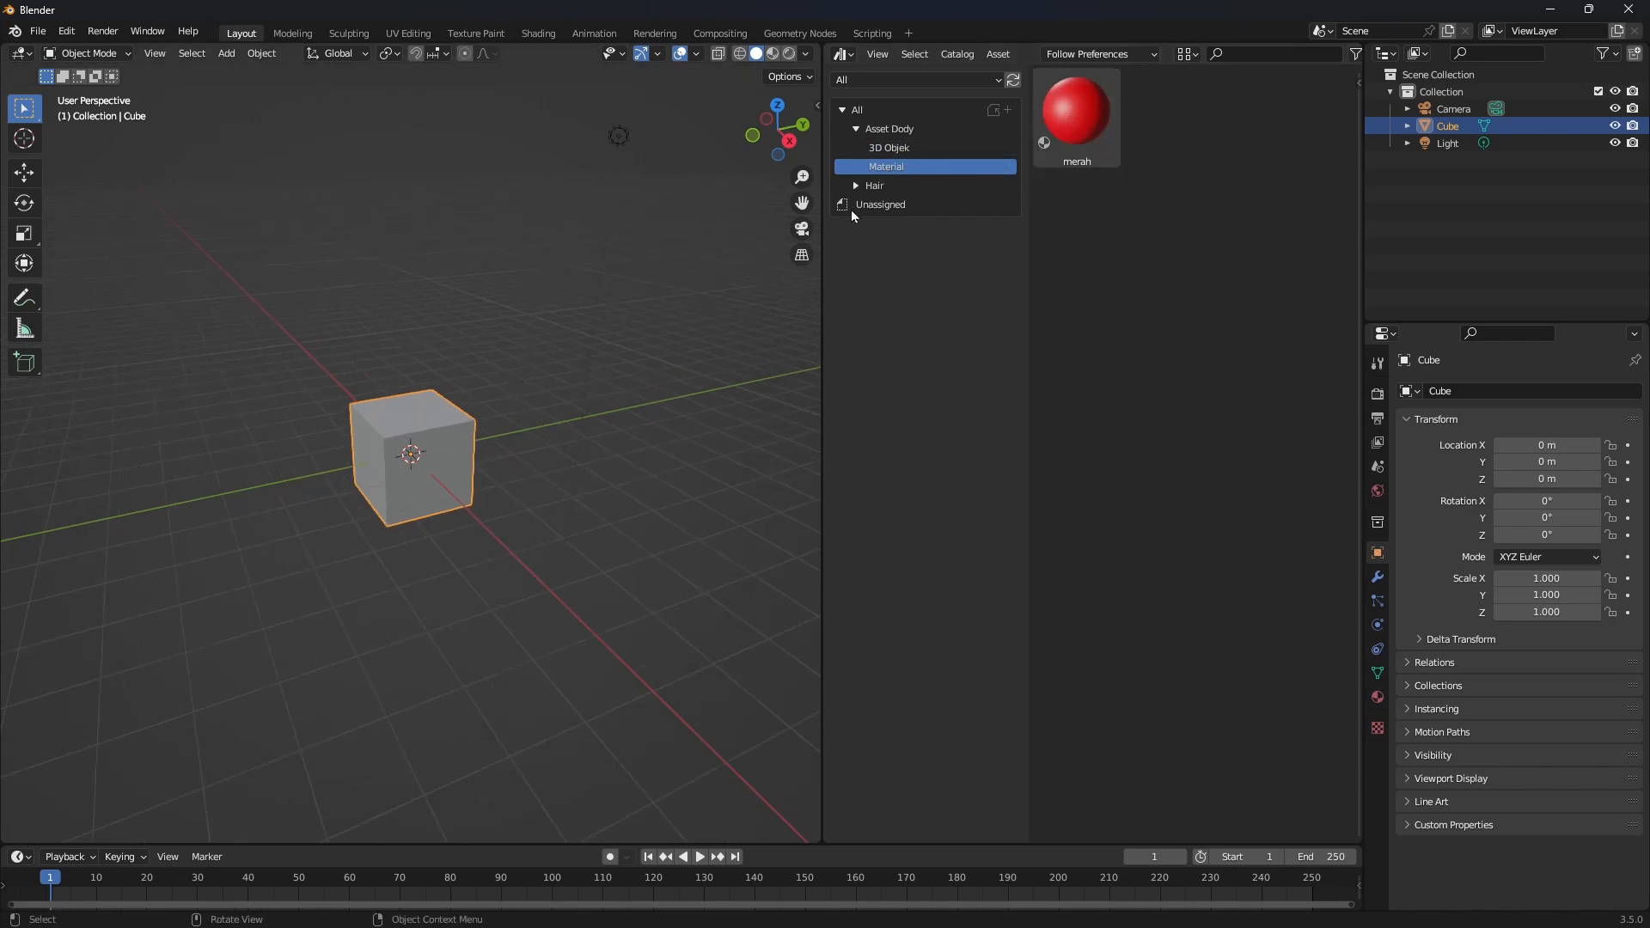
left_click_drag(1074, 108, 352, 503)
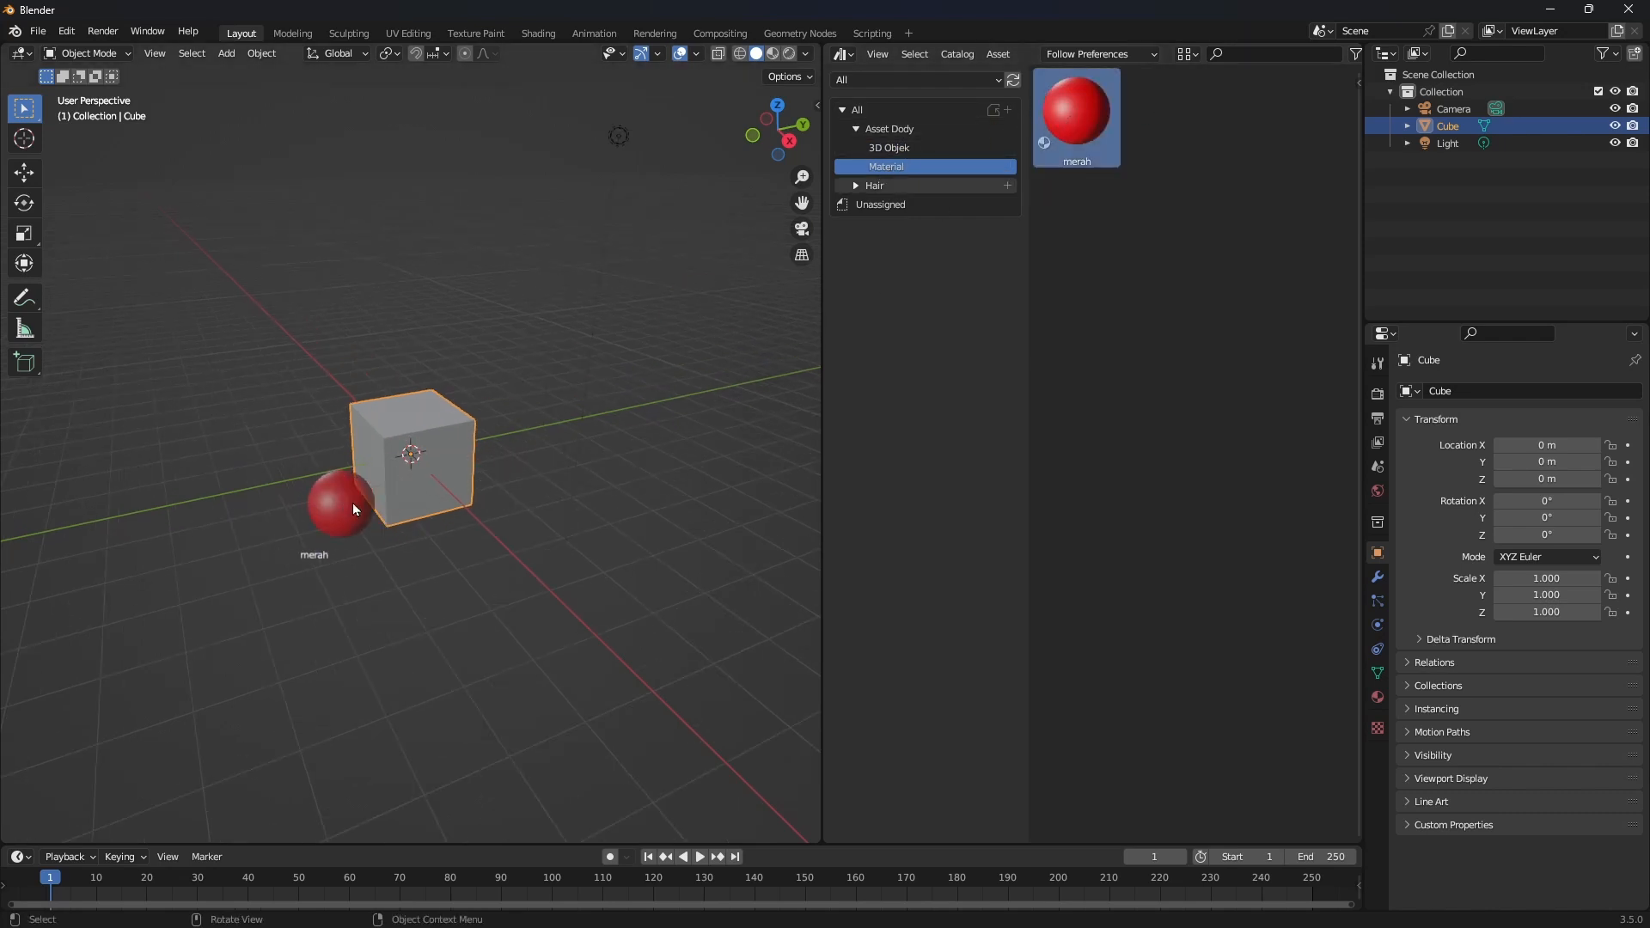
left_click(773, 54)
scroll(459, 400, "up", 2)
scroll(461, 400, "down", 1)
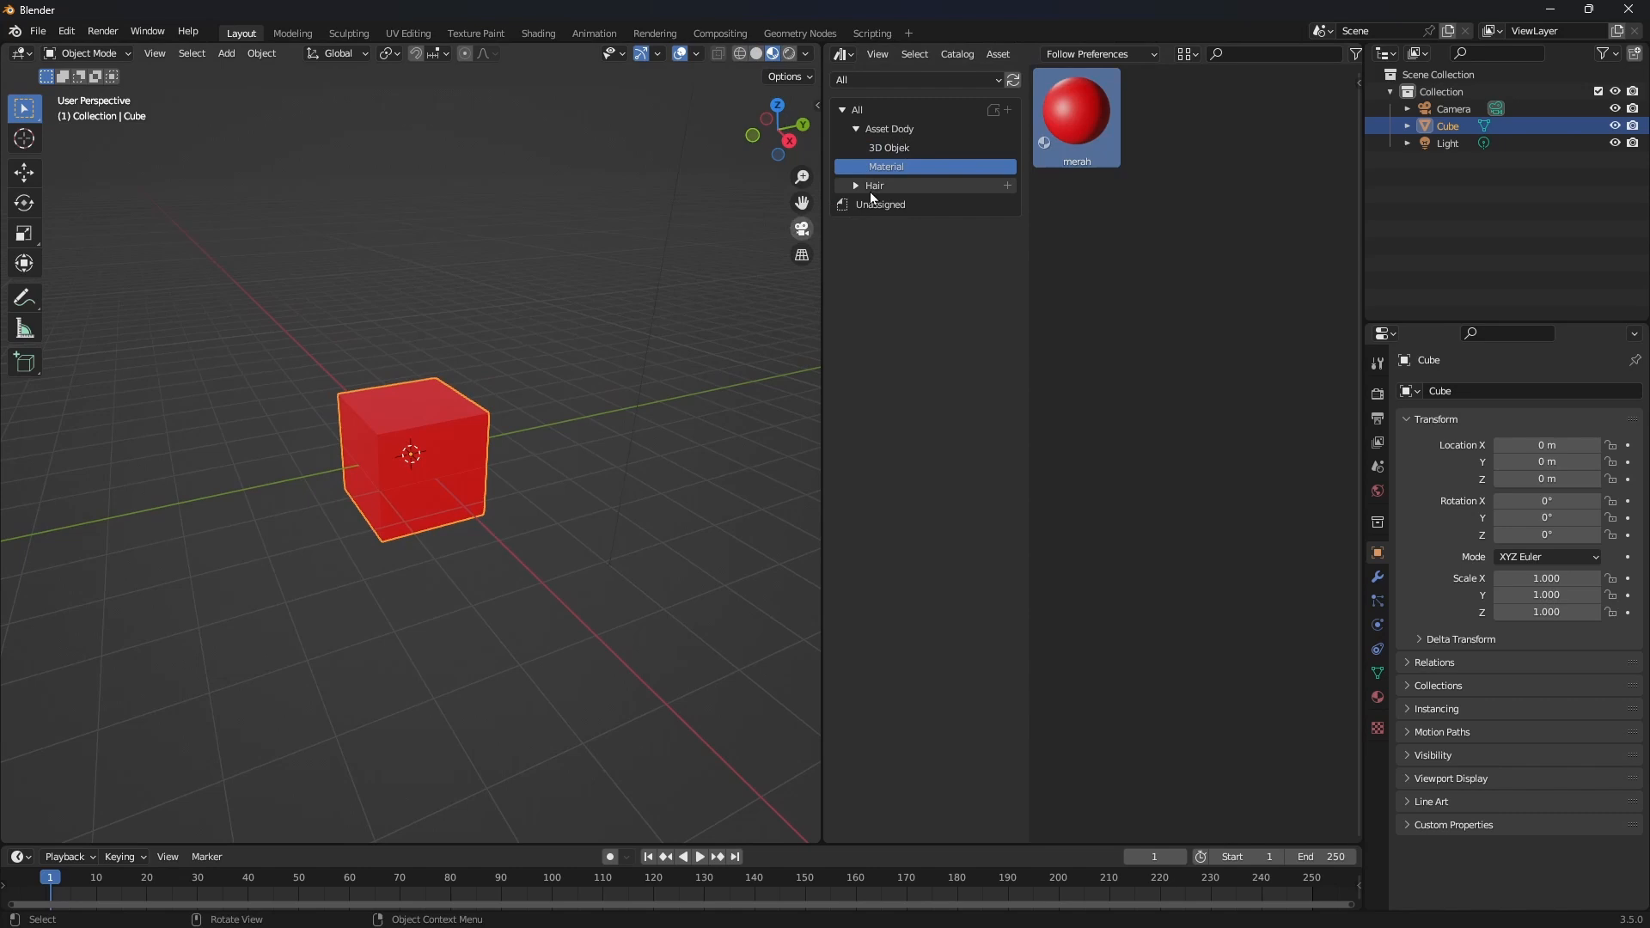
- Place the Kursi hitam and Orang jas assets from the 3D Objek catalog on the cube and inspect their placement
left_click(892, 148)
left_click_drag(1087, 129, 410, 404)
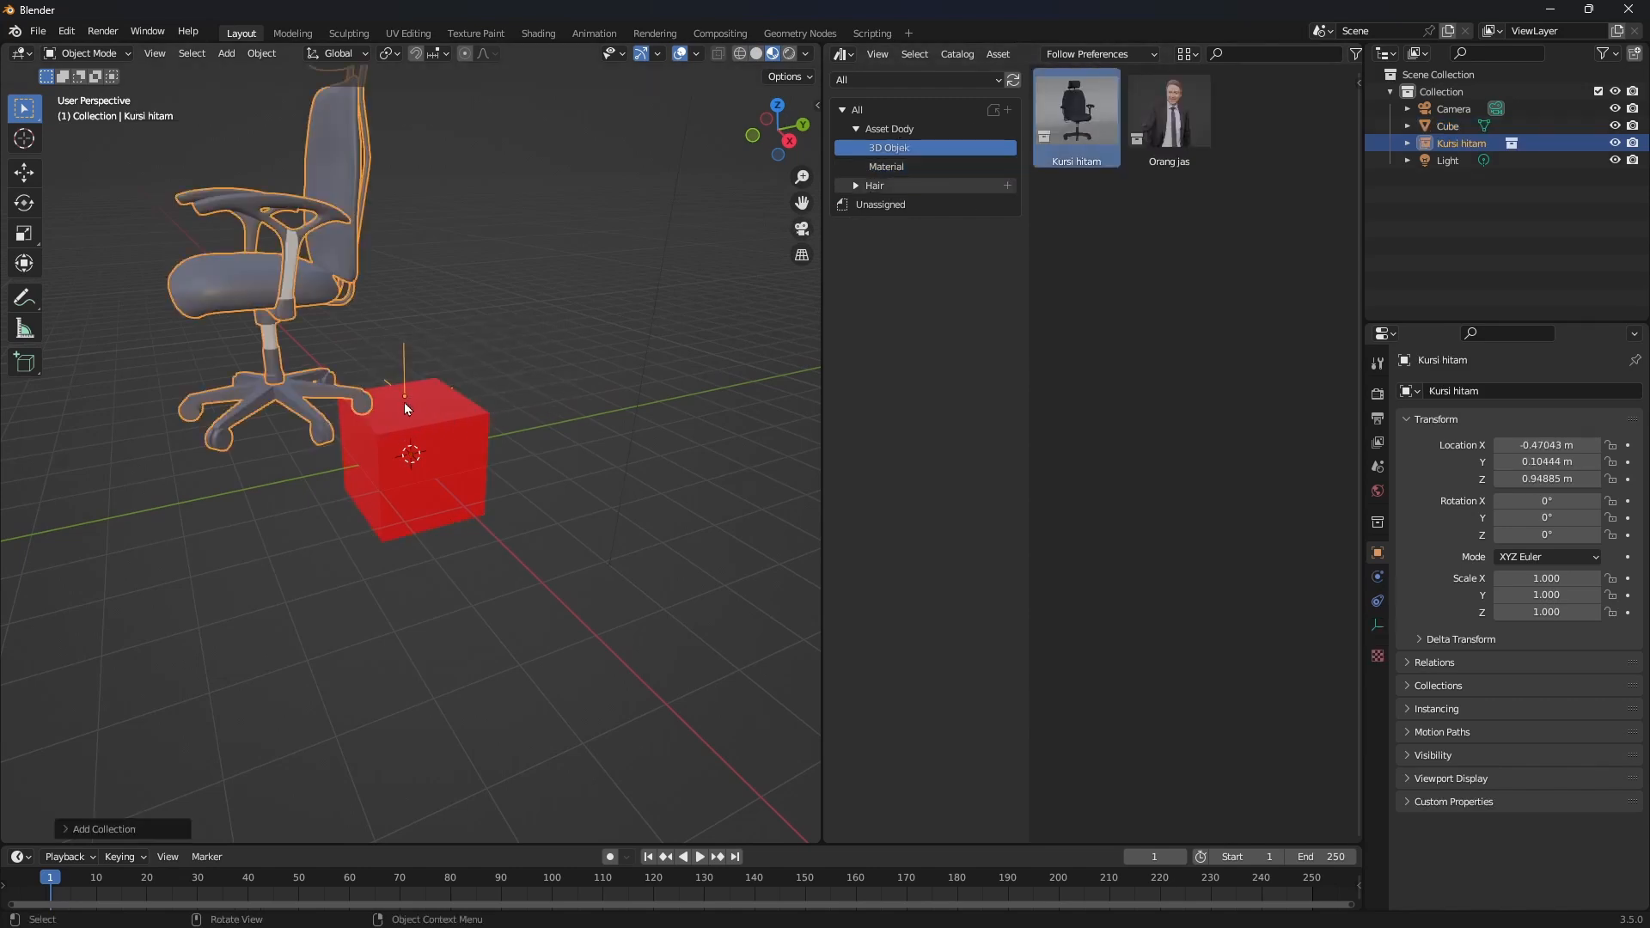
scroll(408, 409, "down", 2)
left_click_drag(1168, 116, 416, 406)
scroll(430, 419, "up", 4)
middle_click_drag(416, 417, 506, 425, "shift")
middle_click_drag(505, 425, 469, 386)
left_click(413, 348)
middle_click_drag(321, 328, 375, 387, "shift")
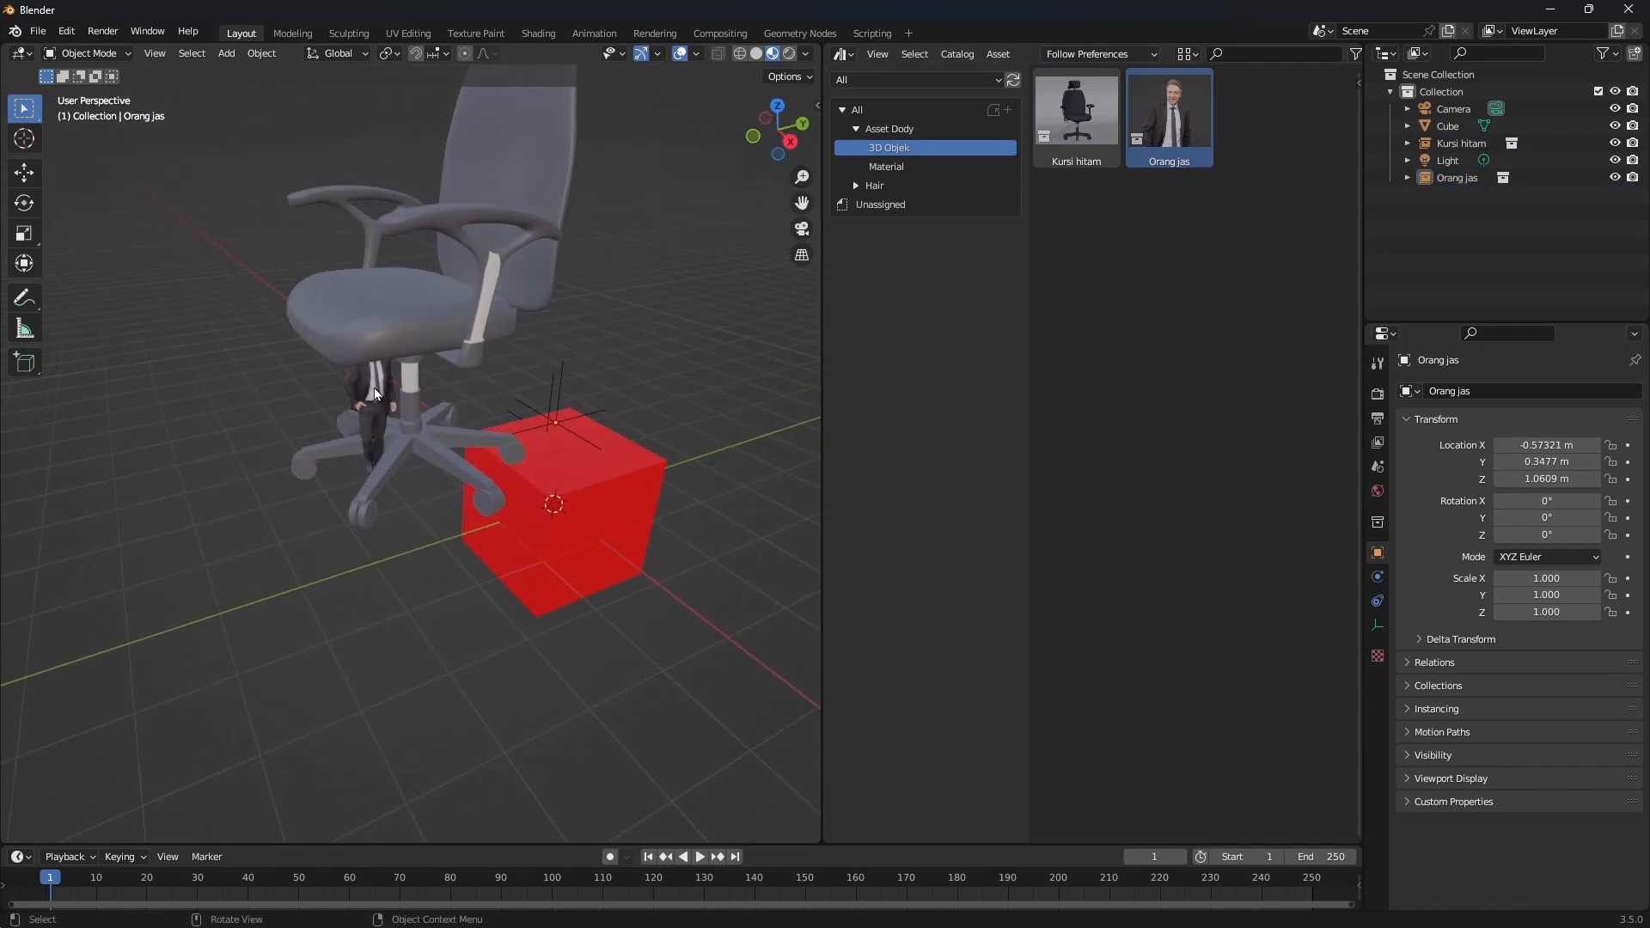
scroll(374, 388, "down", 2)
middle_click_drag(511, 401, 504, 385)
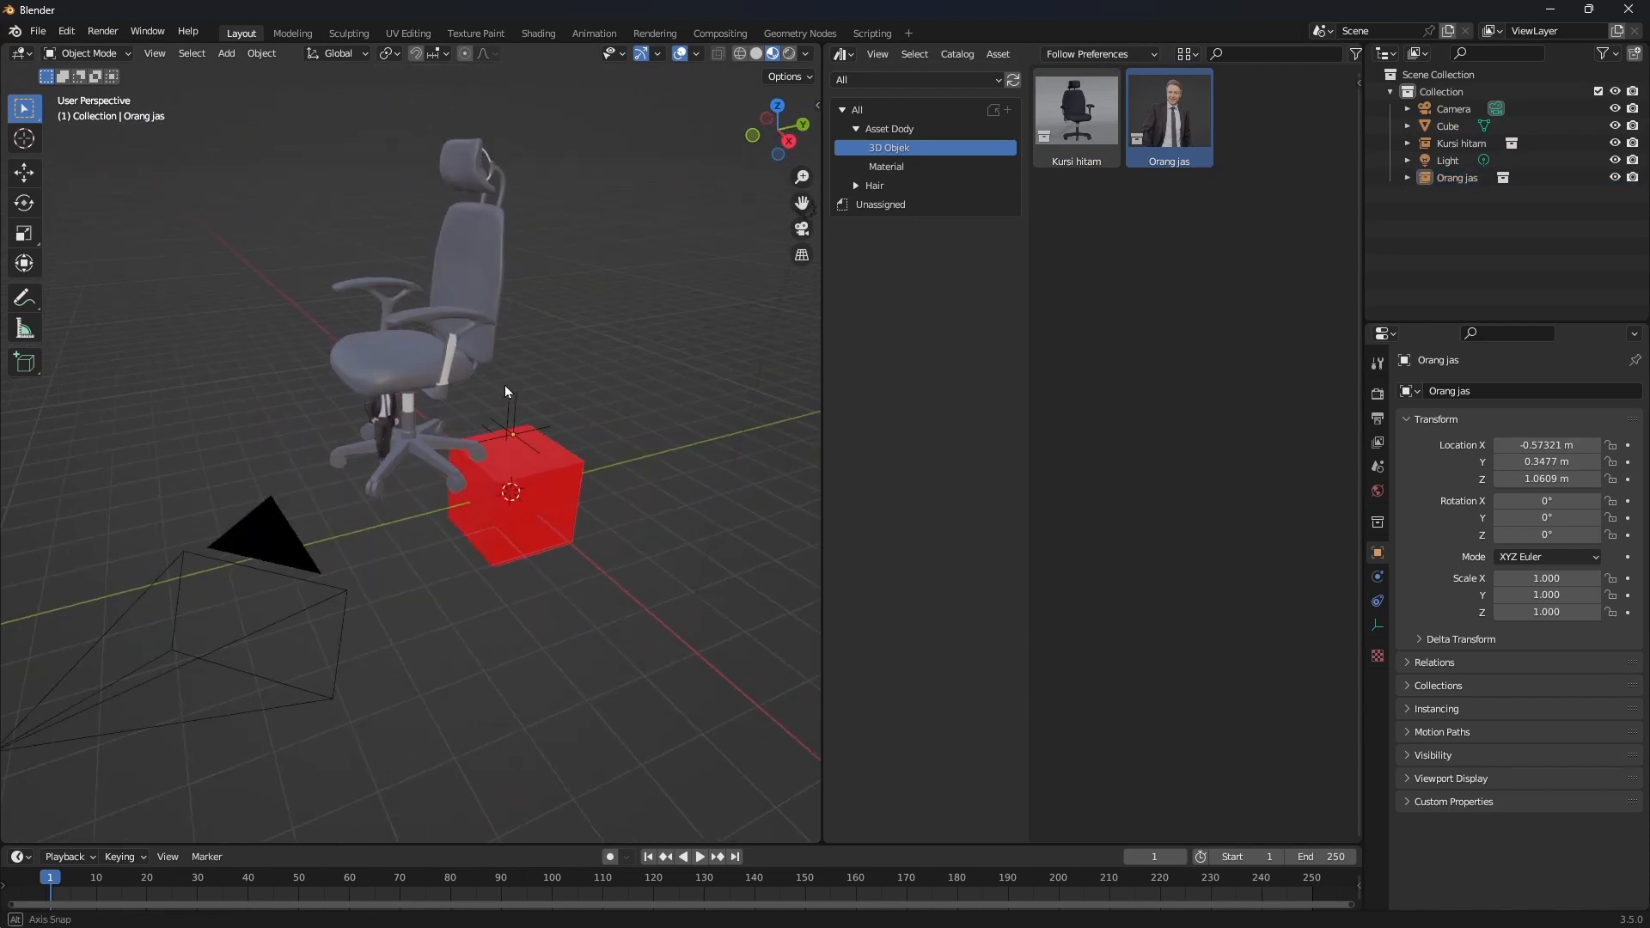
- Open the recent file orang model.blend without saving the test scene
left_click(38, 31)
mouse_move(63, 87)
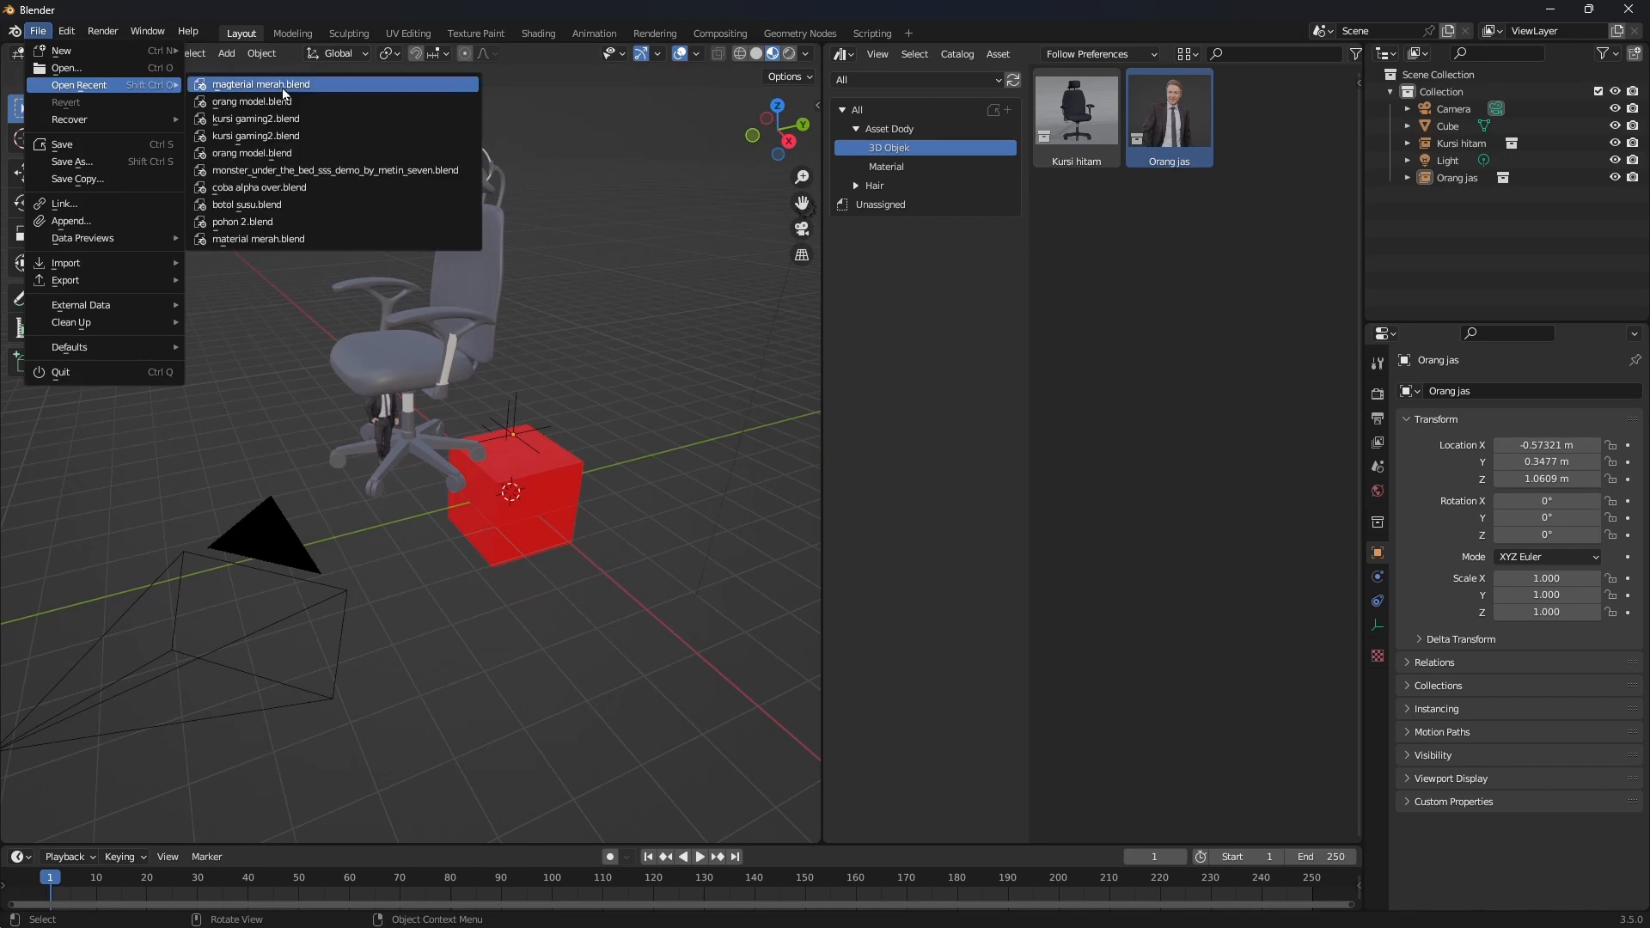
left_click(284, 102)
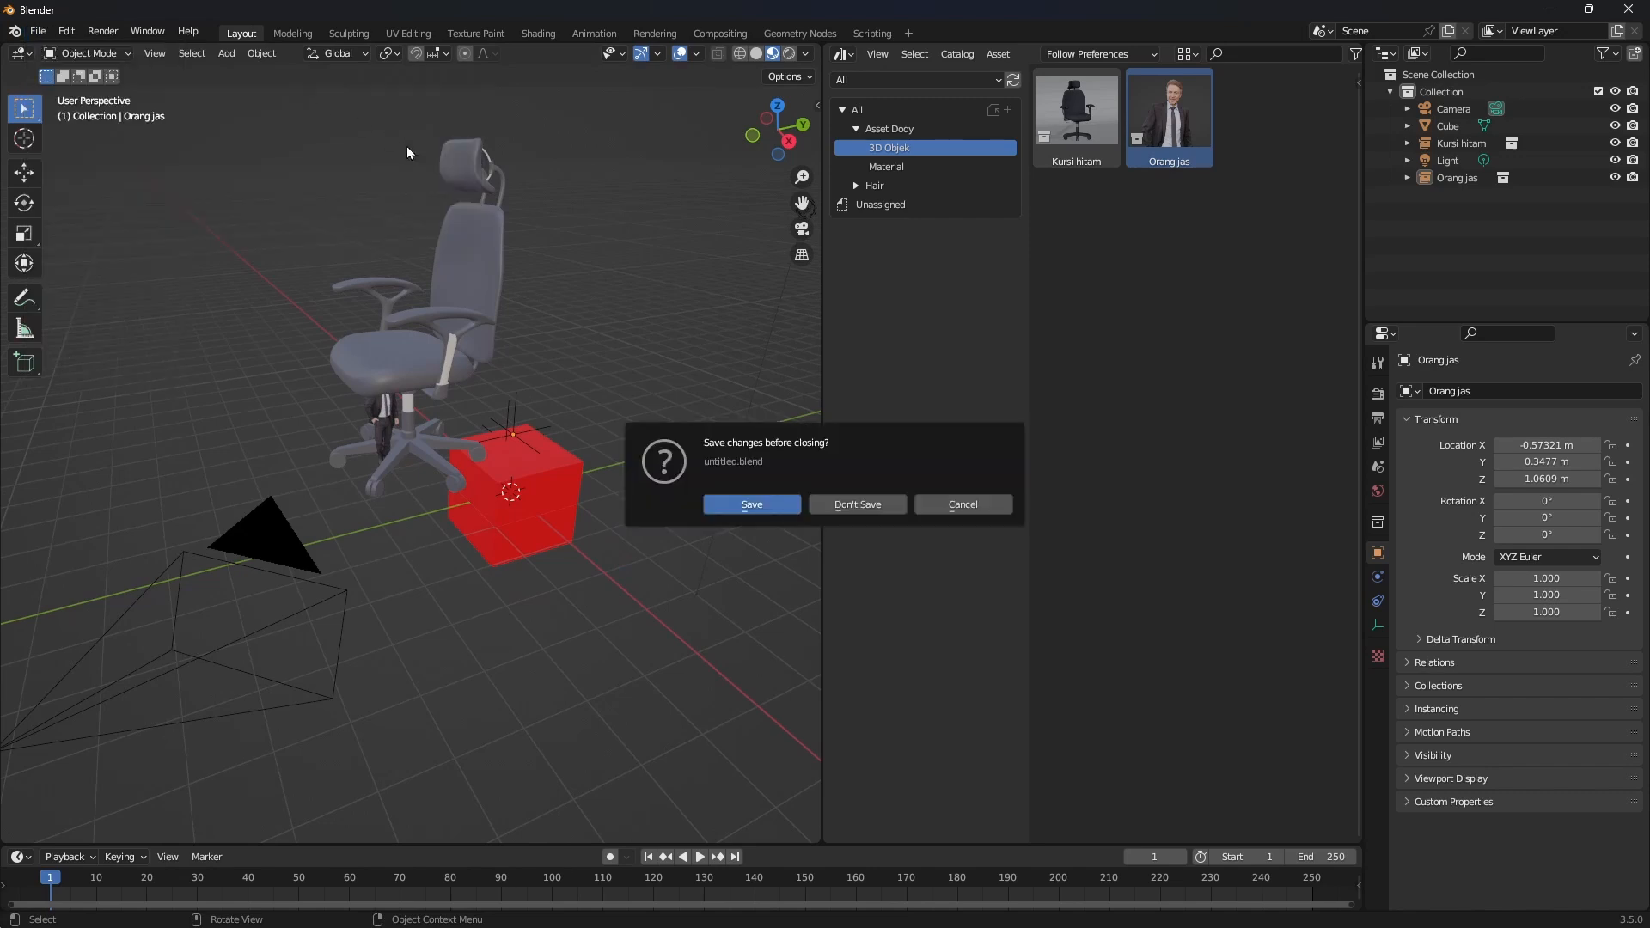
left_click(857, 504)
scroll(519, 463, "up", 5)
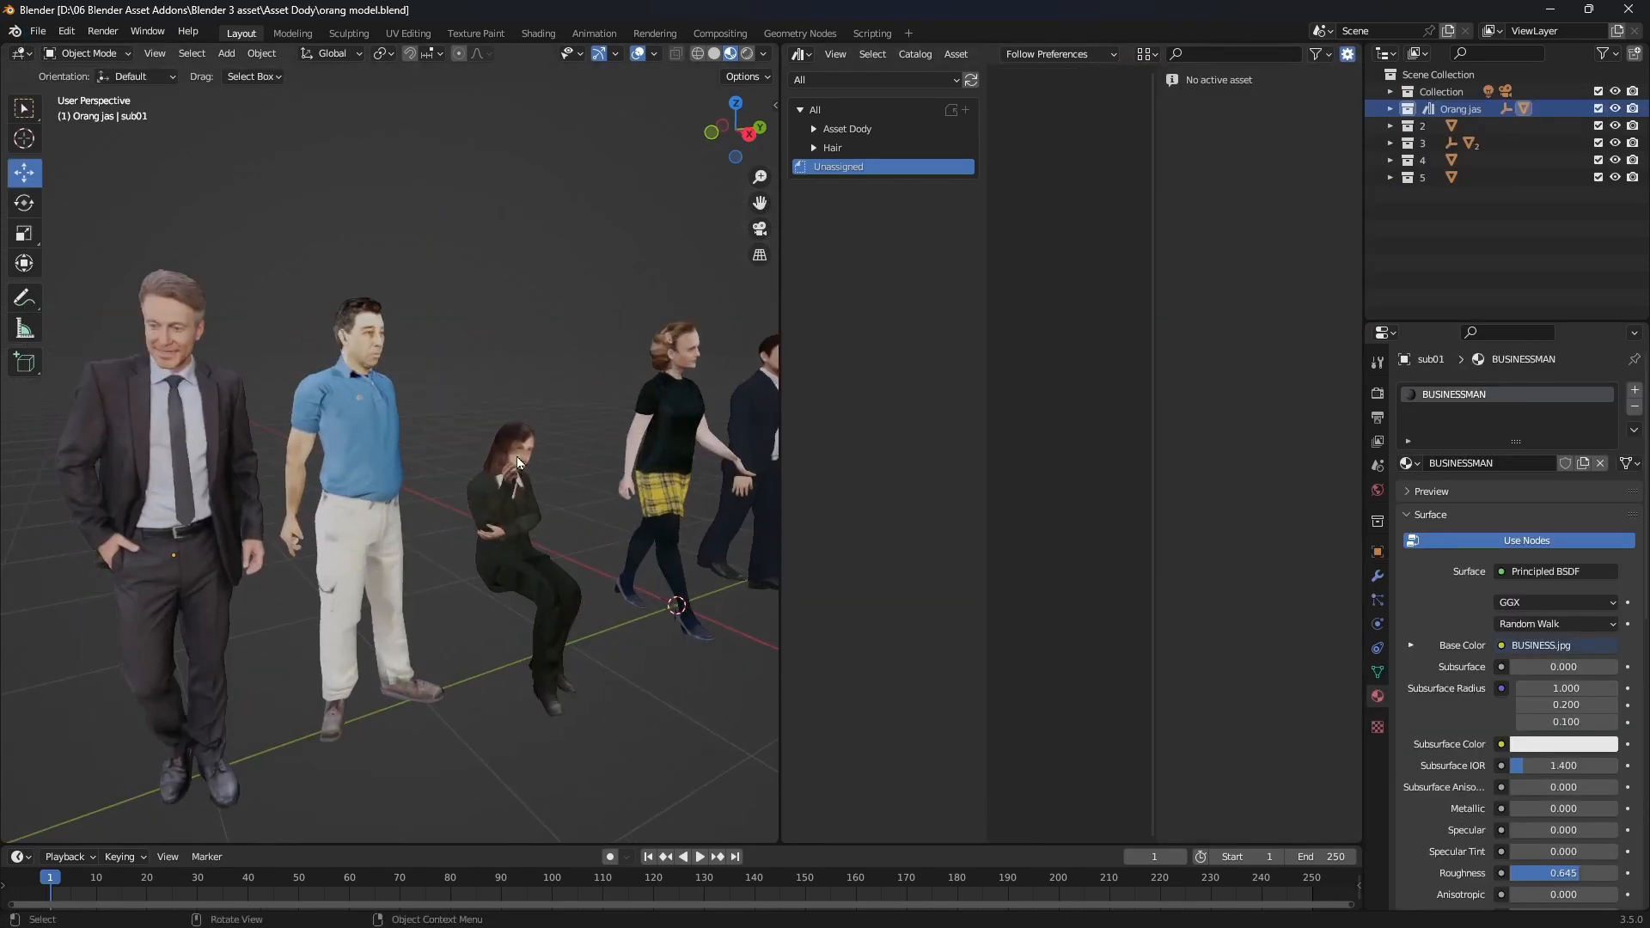
scroll(519, 463, "down", 5)
- Hide collections 2 to 5 and clear the suited man's location so he moves to the world origin
left_click_drag(1616, 125, 1615, 177)
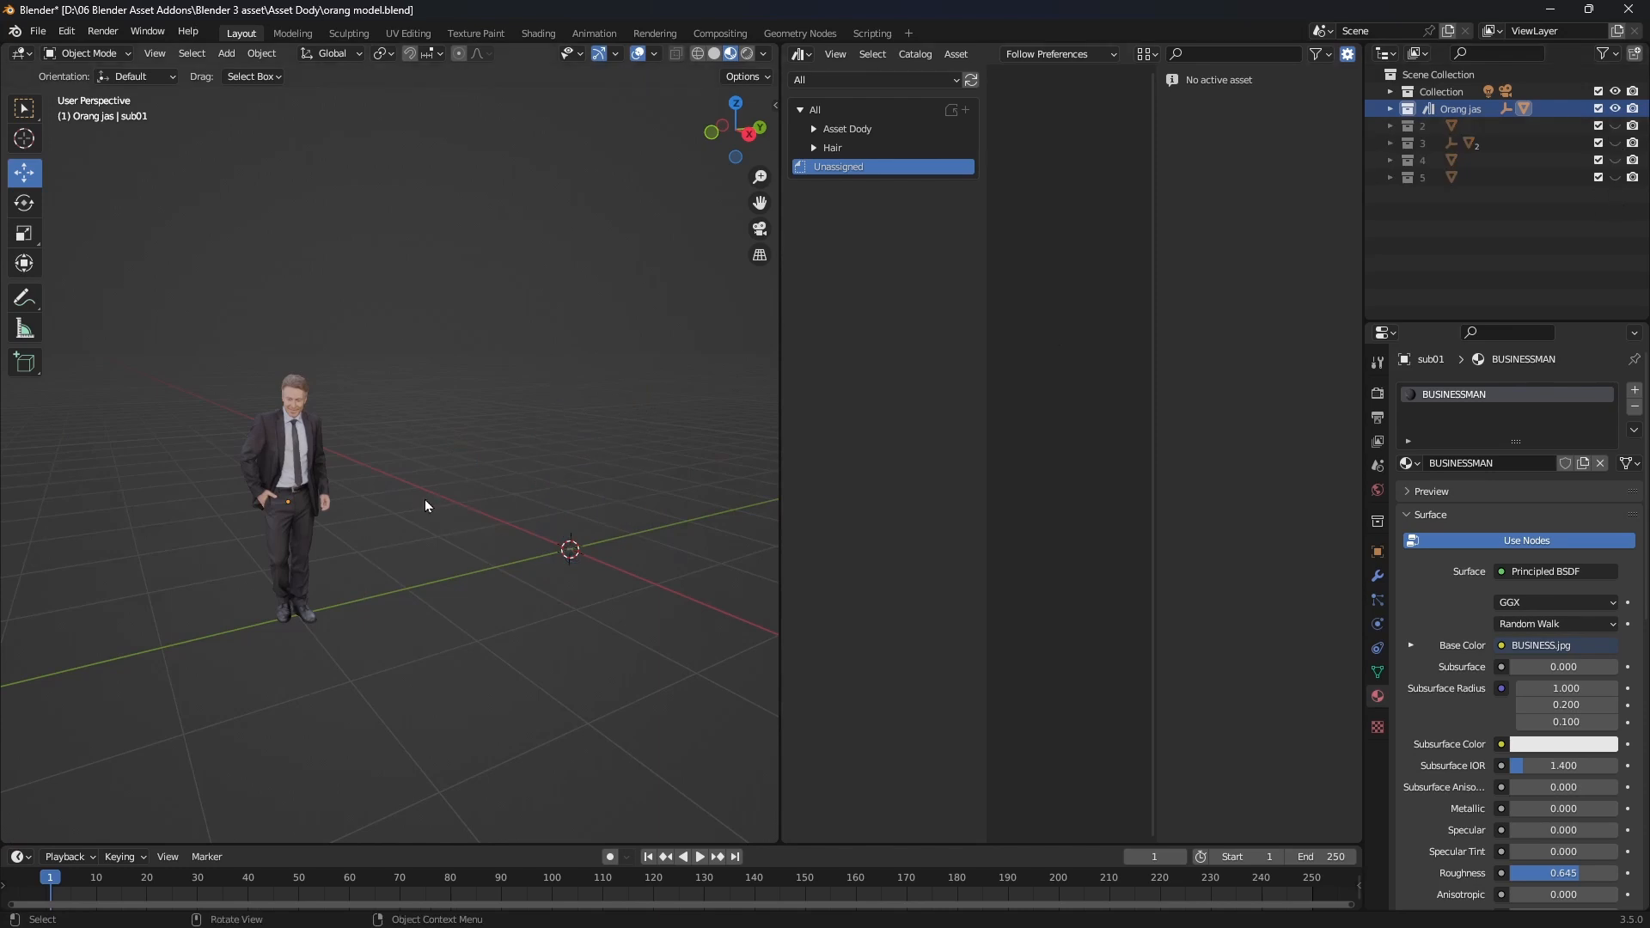
left_click(288, 482)
middle_click_drag(490, 512, 383, 532)
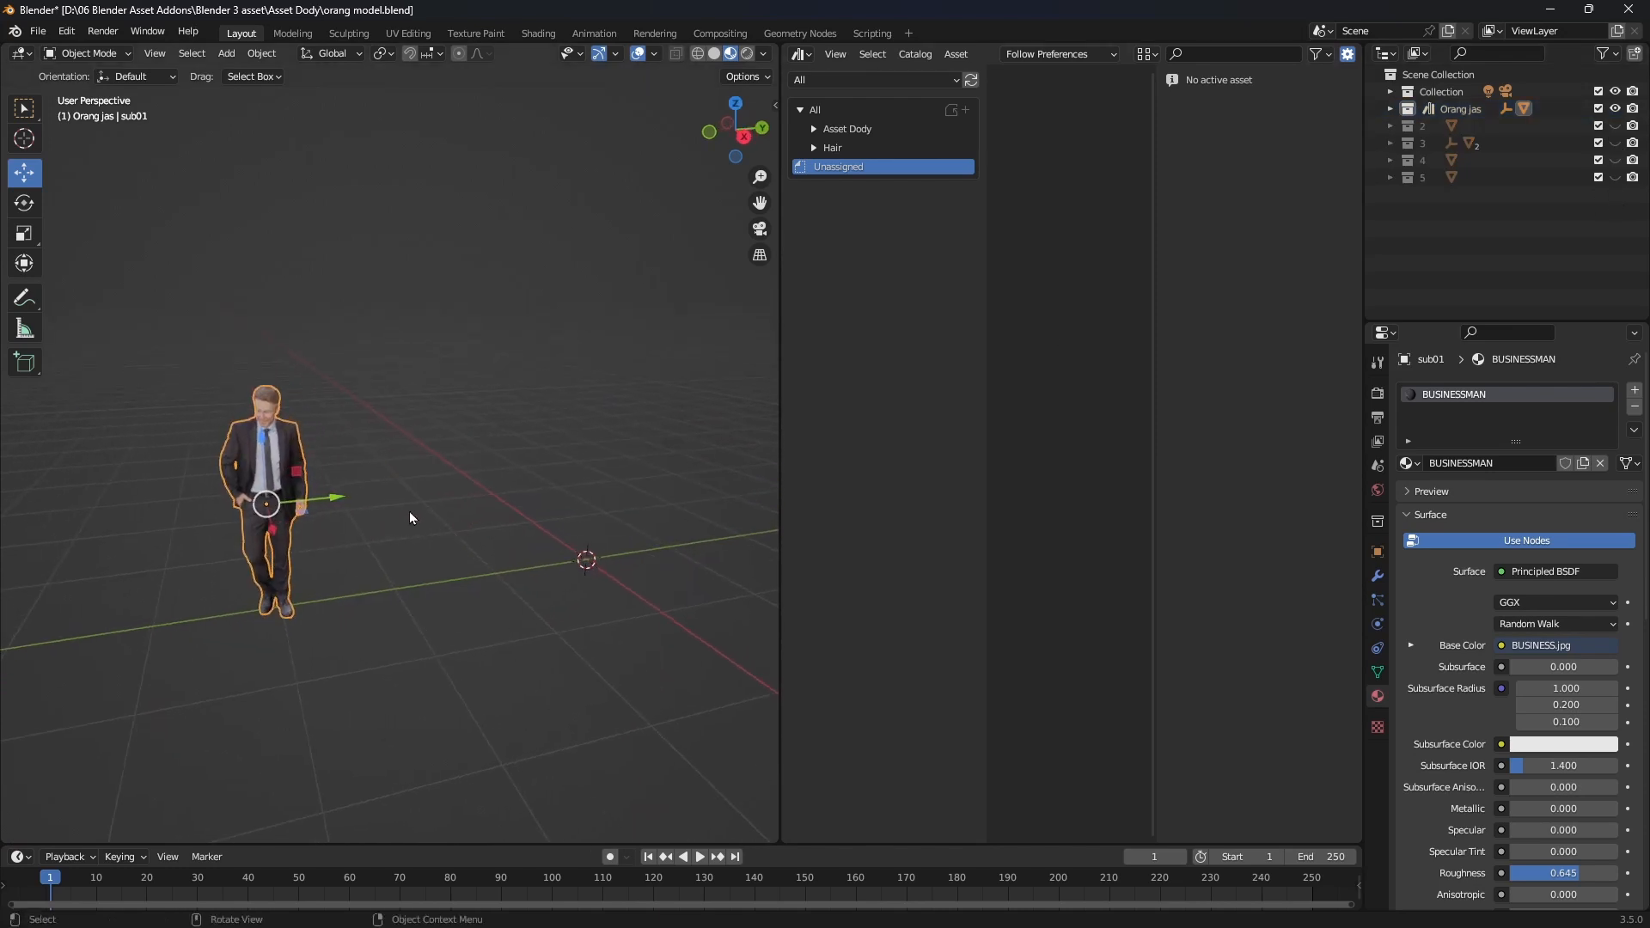
key("alt+g")
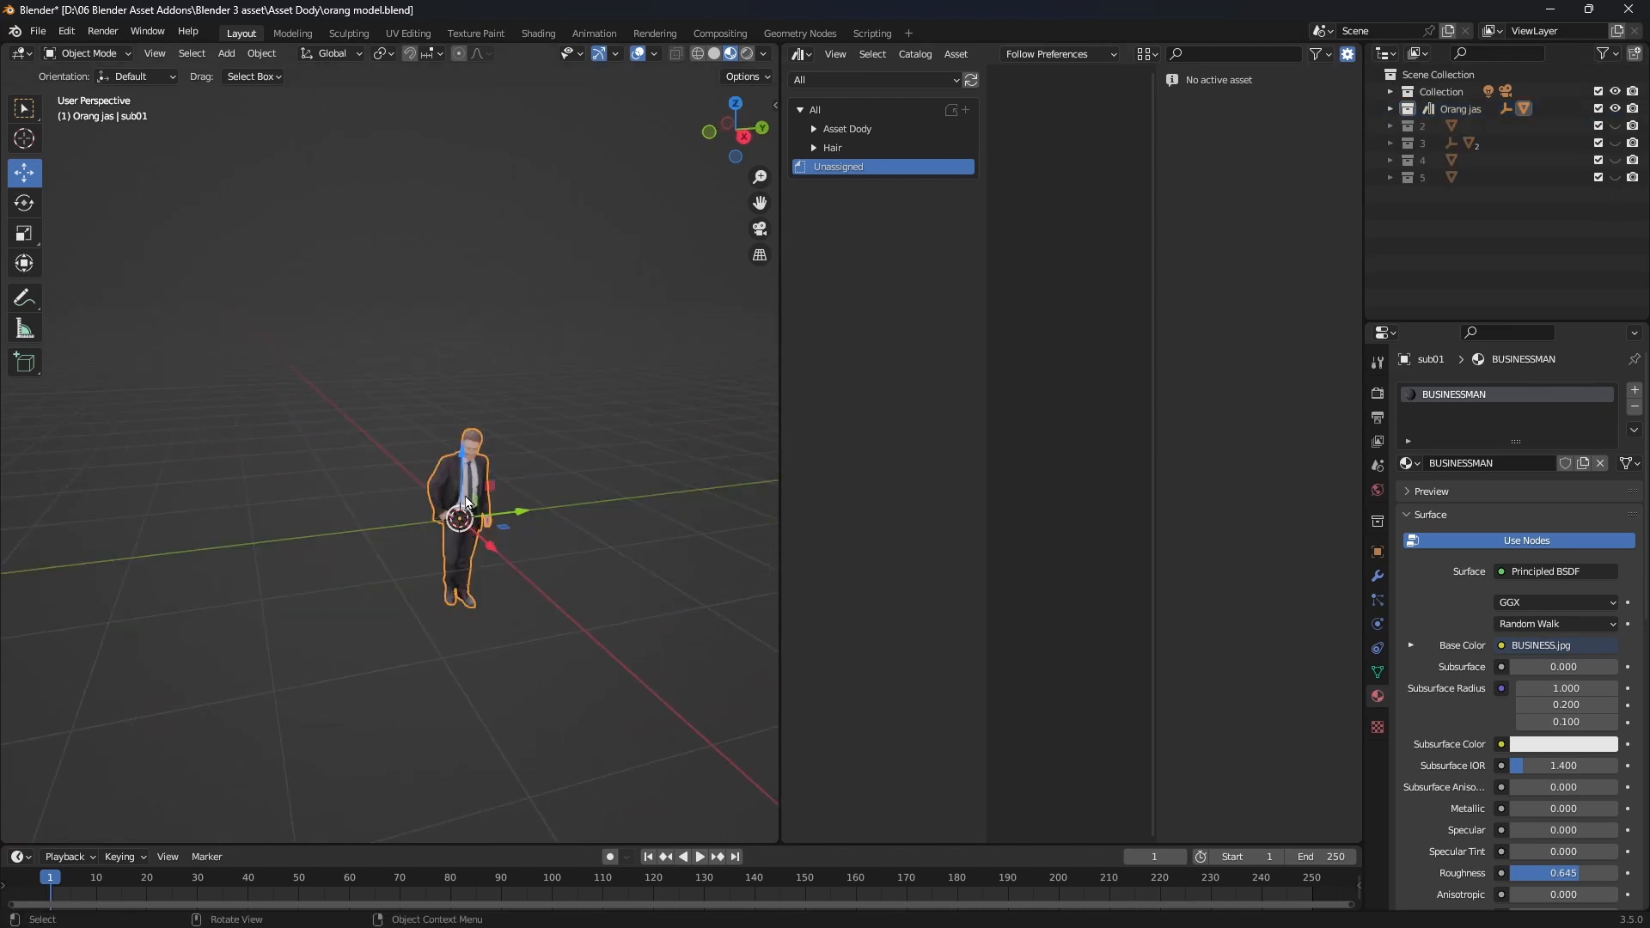
- Raise the suited man along Z until his feet stand at the world origin and apply all transforms
left_click_drag(466, 502, 554, 467)
key("ctrl+a")
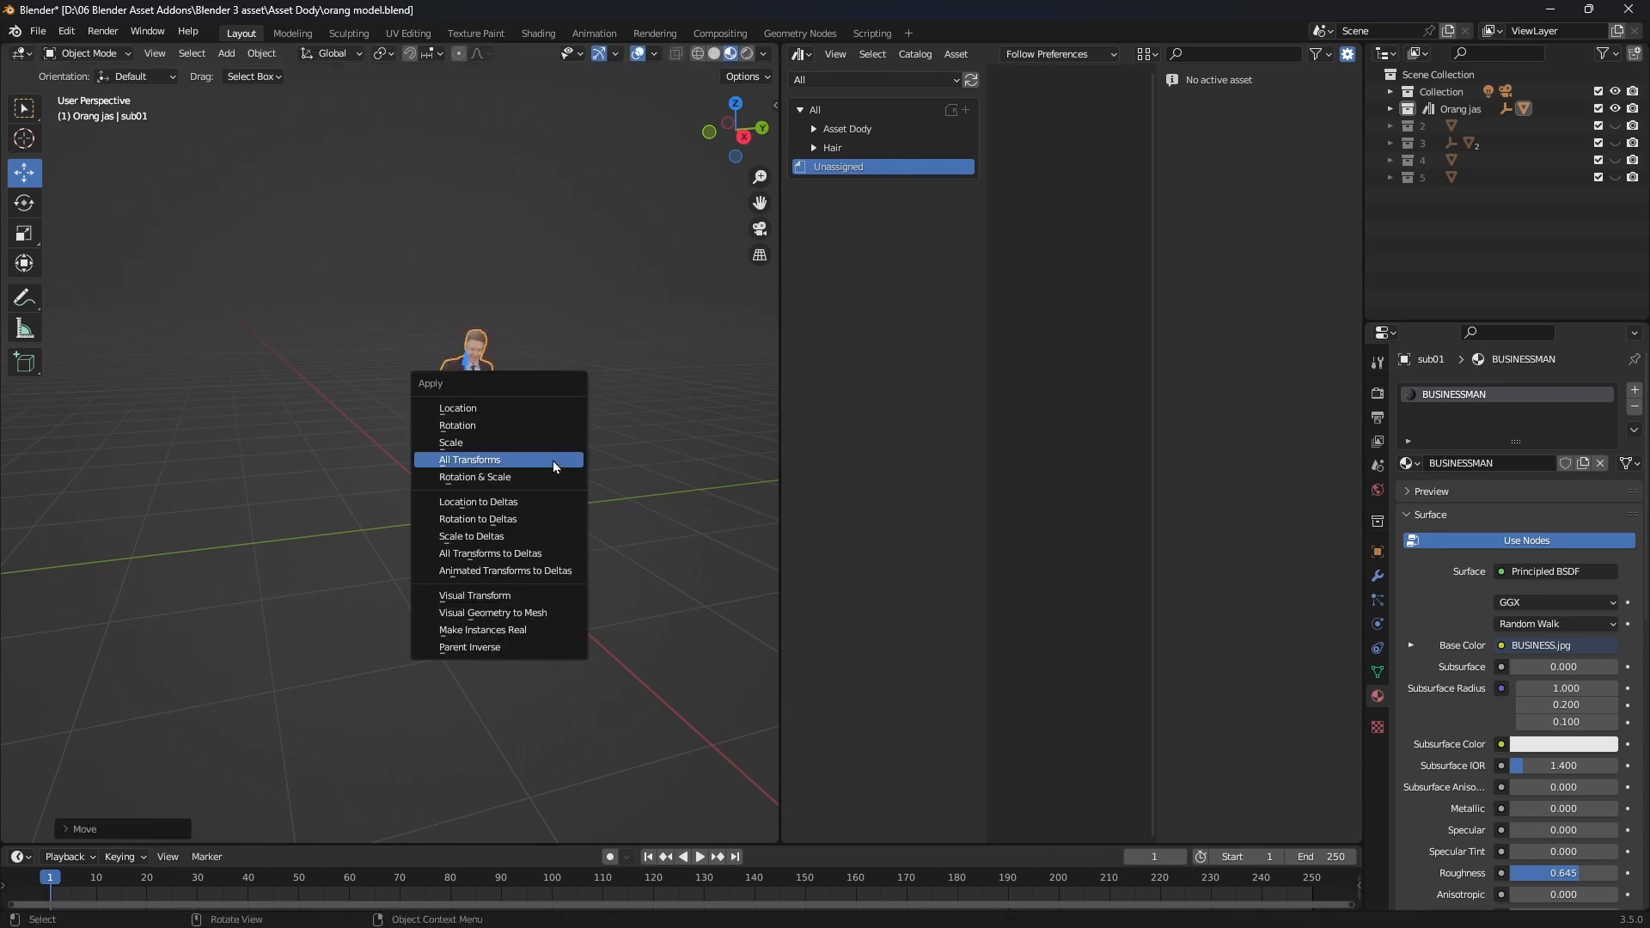
left_click(461, 462)
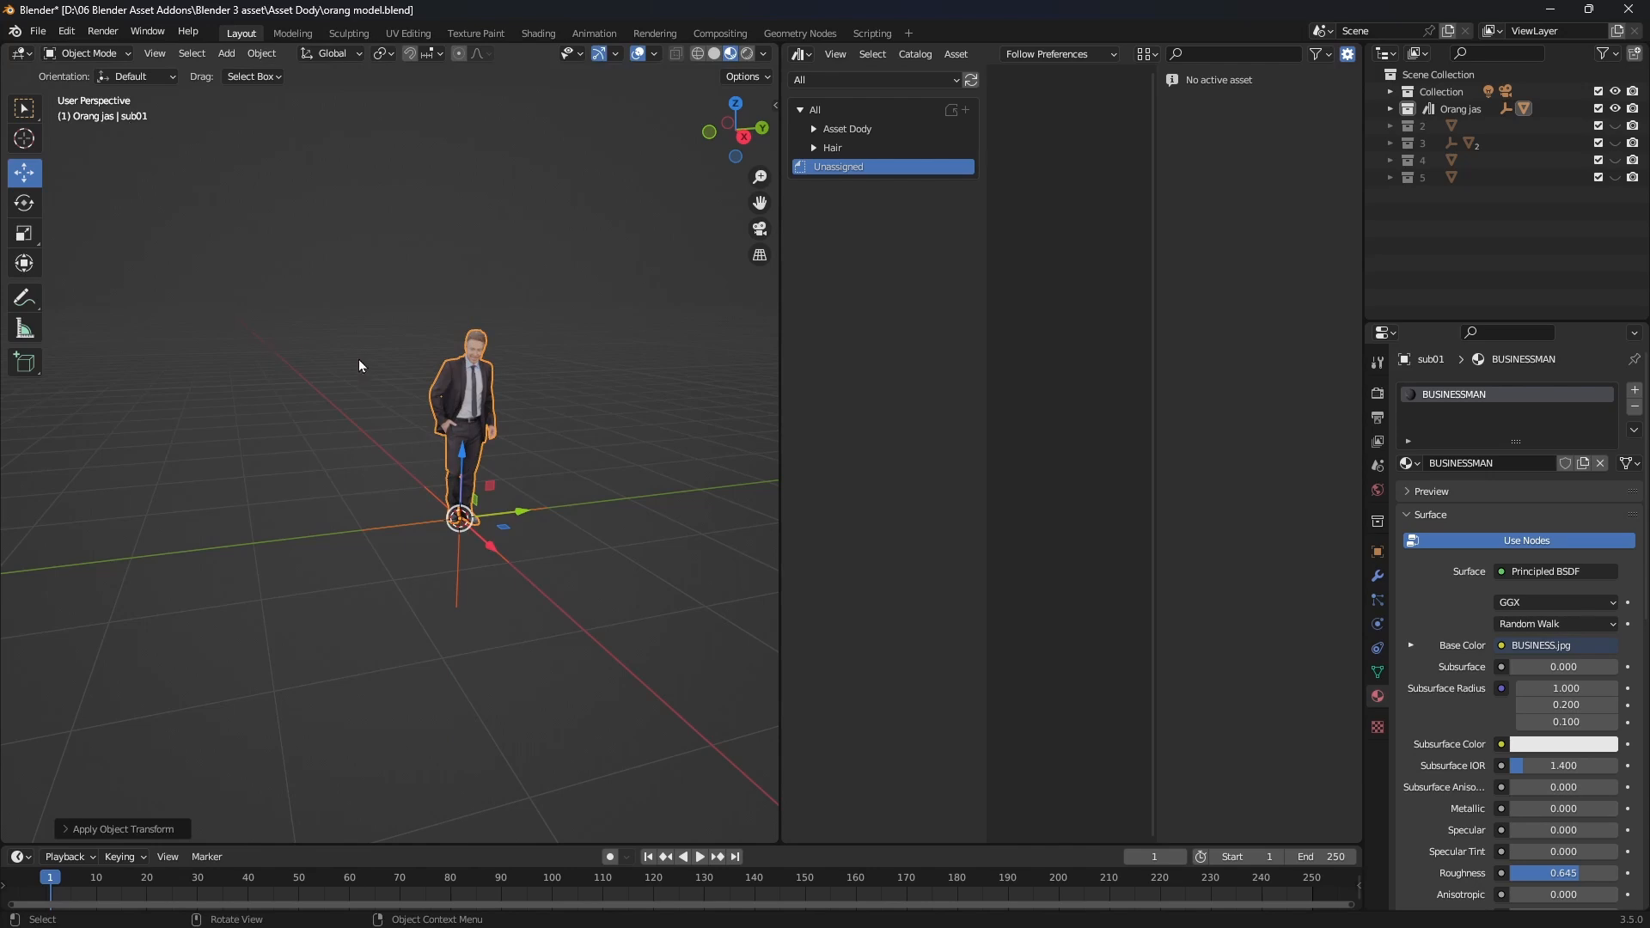
scroll(466, 370, "up", 2)
- Save the orang model file and open the recent file kursi gaming2.blend
left_click(38, 31)
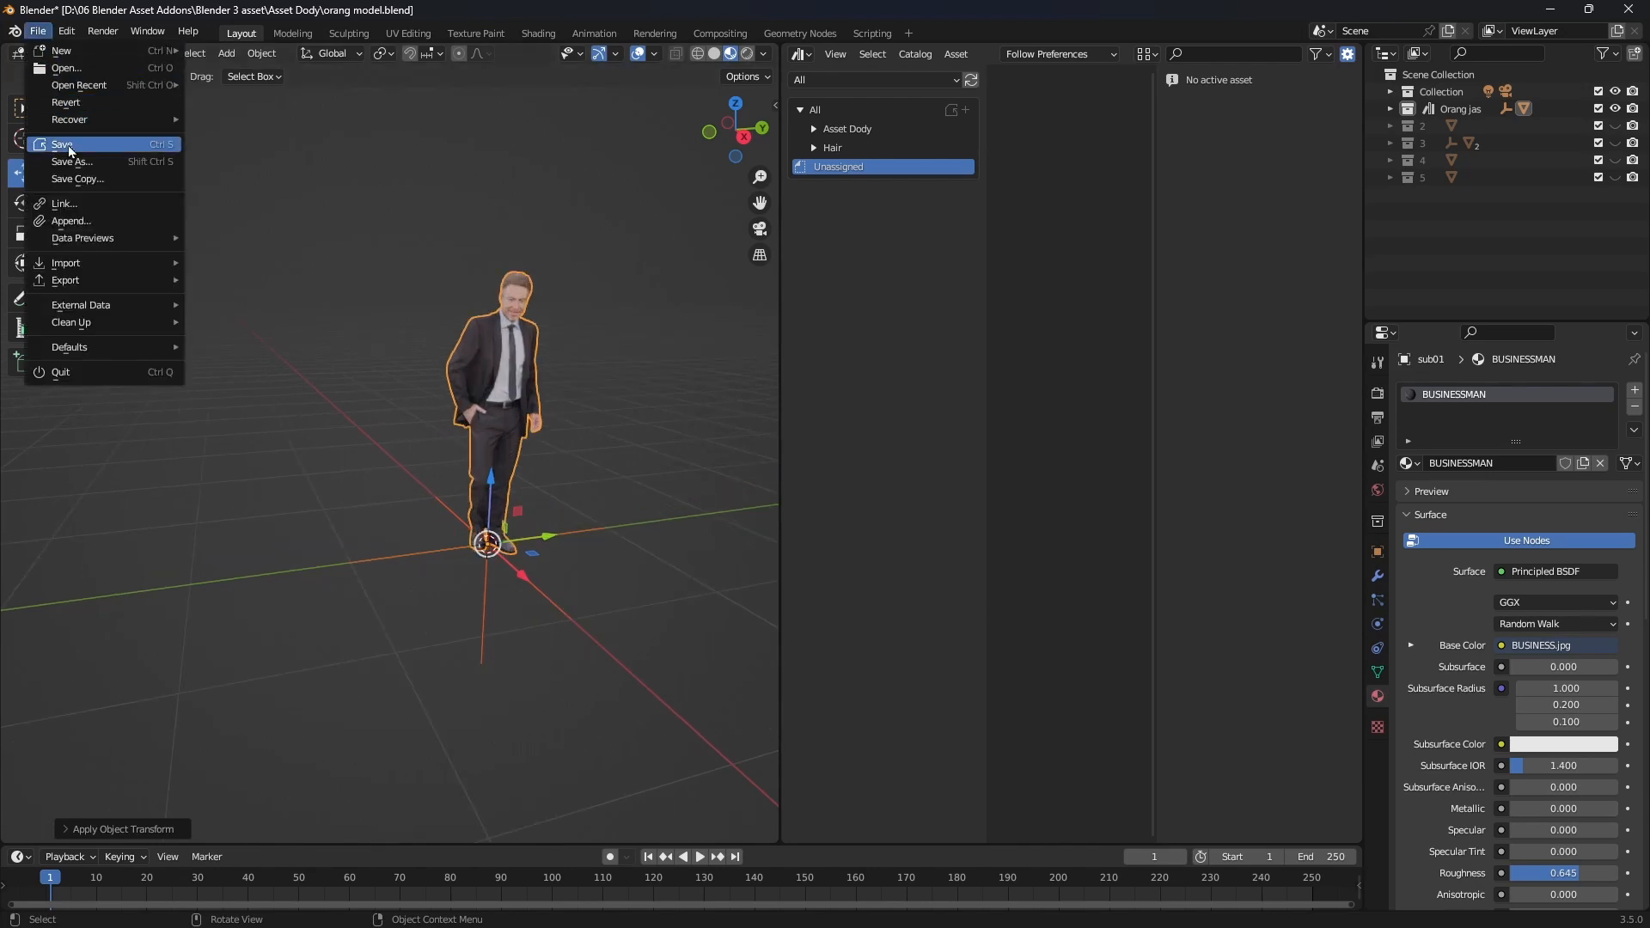
left_click(69, 147)
left_click(38, 31)
mouse_move(65, 87)
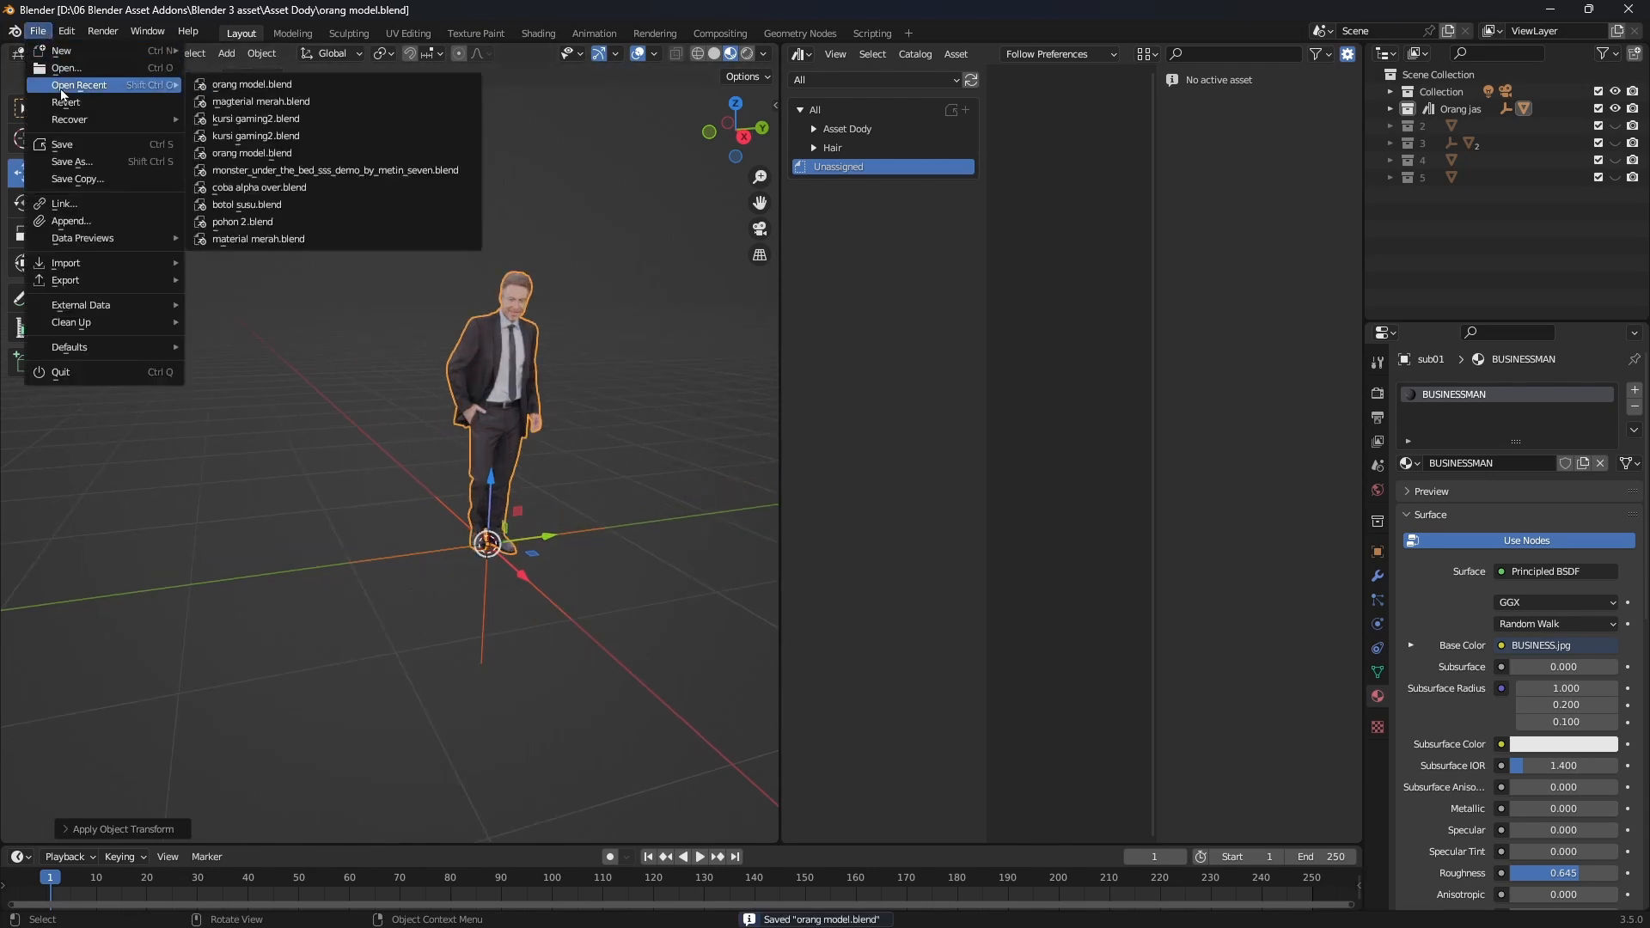
left_click(253, 119)
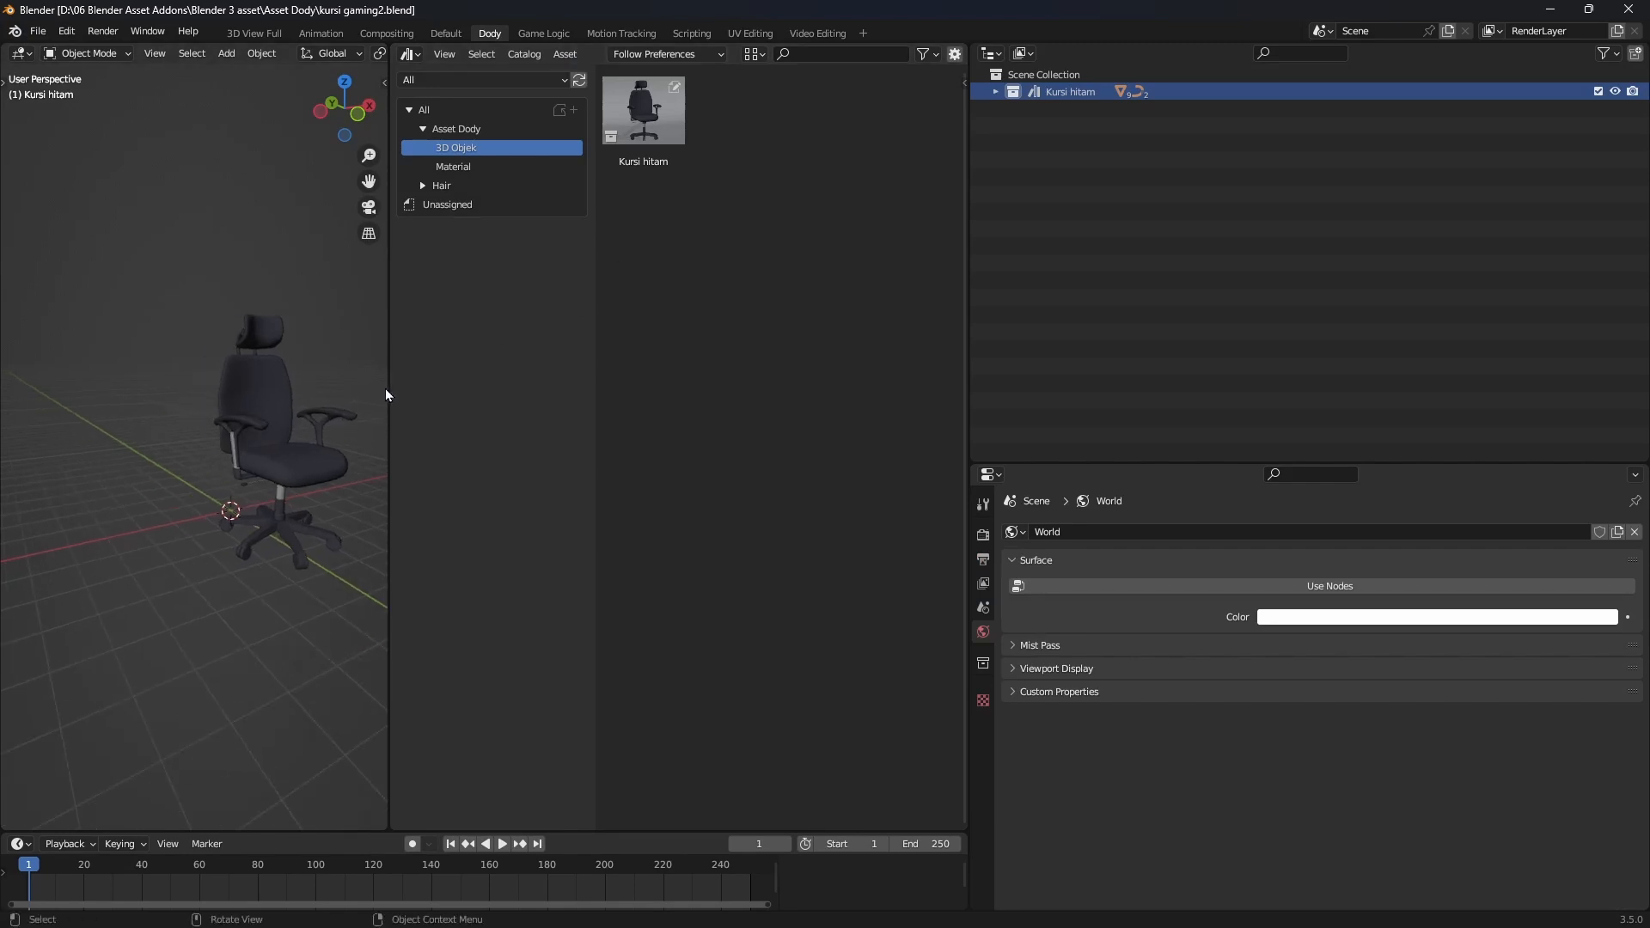
- Widen the 3D viewport, select all parts of the chair and move them along Y to center the chair on the world origin
left_click_drag(388, 393, 890, 412)
left_click_drag(678, 379, 481, 550)
middle_click_drag(571, 524, 709, 519)
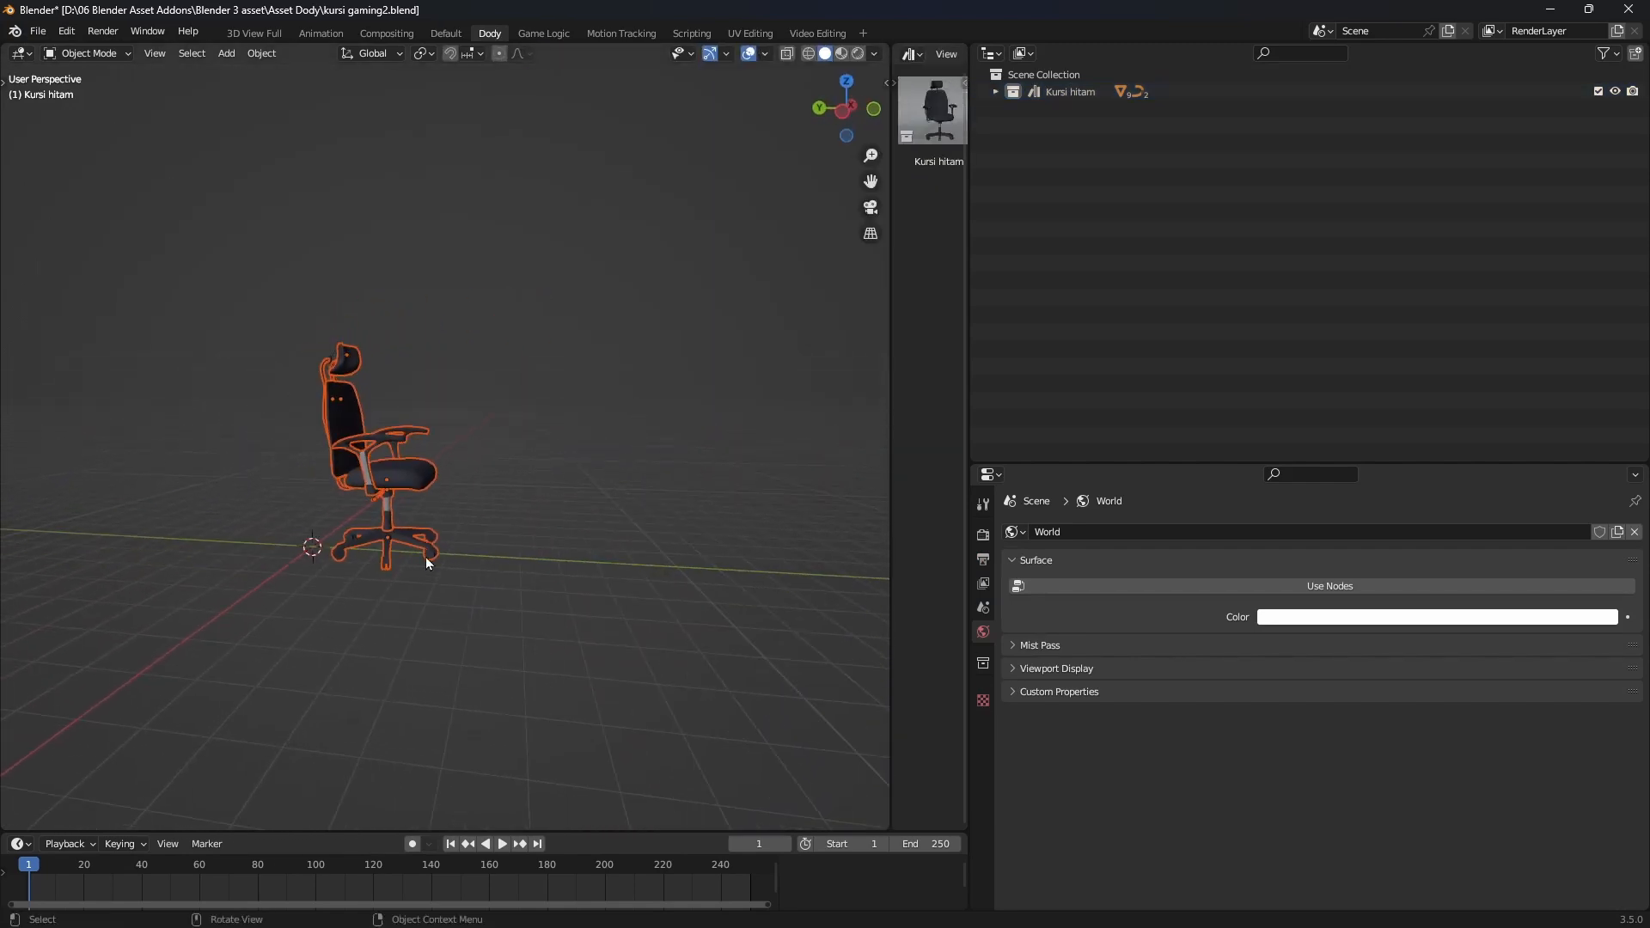
middle_click_drag(428, 563, 597, 519)
key("g")
key("y")
left_click(533, 484)
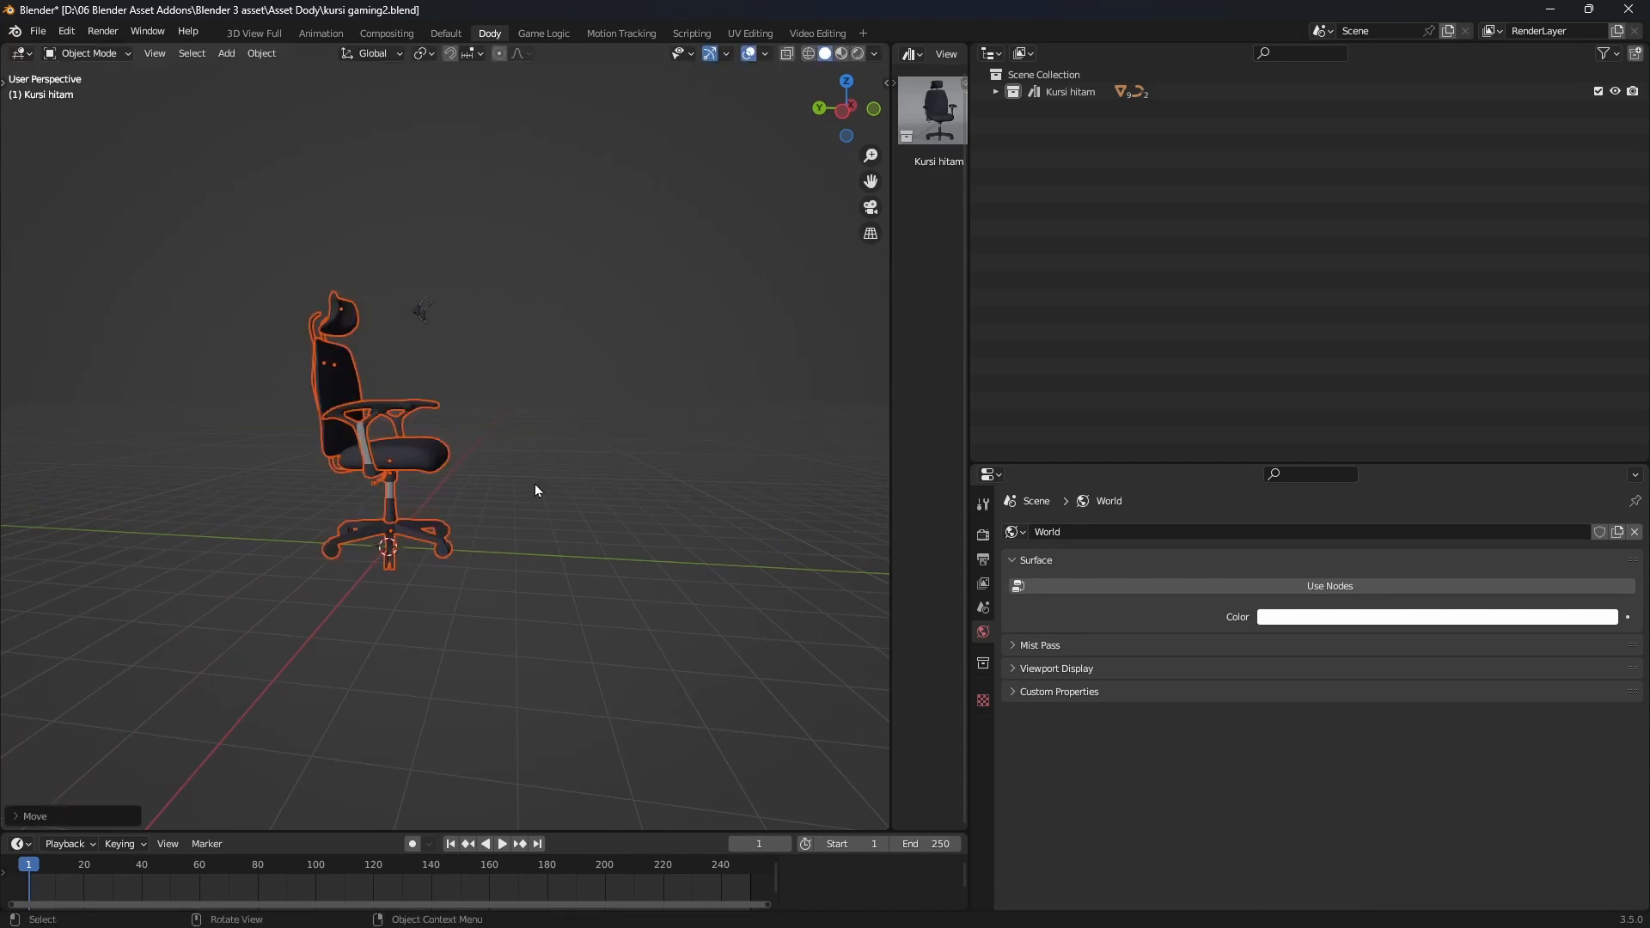
- Apply all transforms to every part of the chair and save the file
middle_click_drag(661, 436, 562, 458)
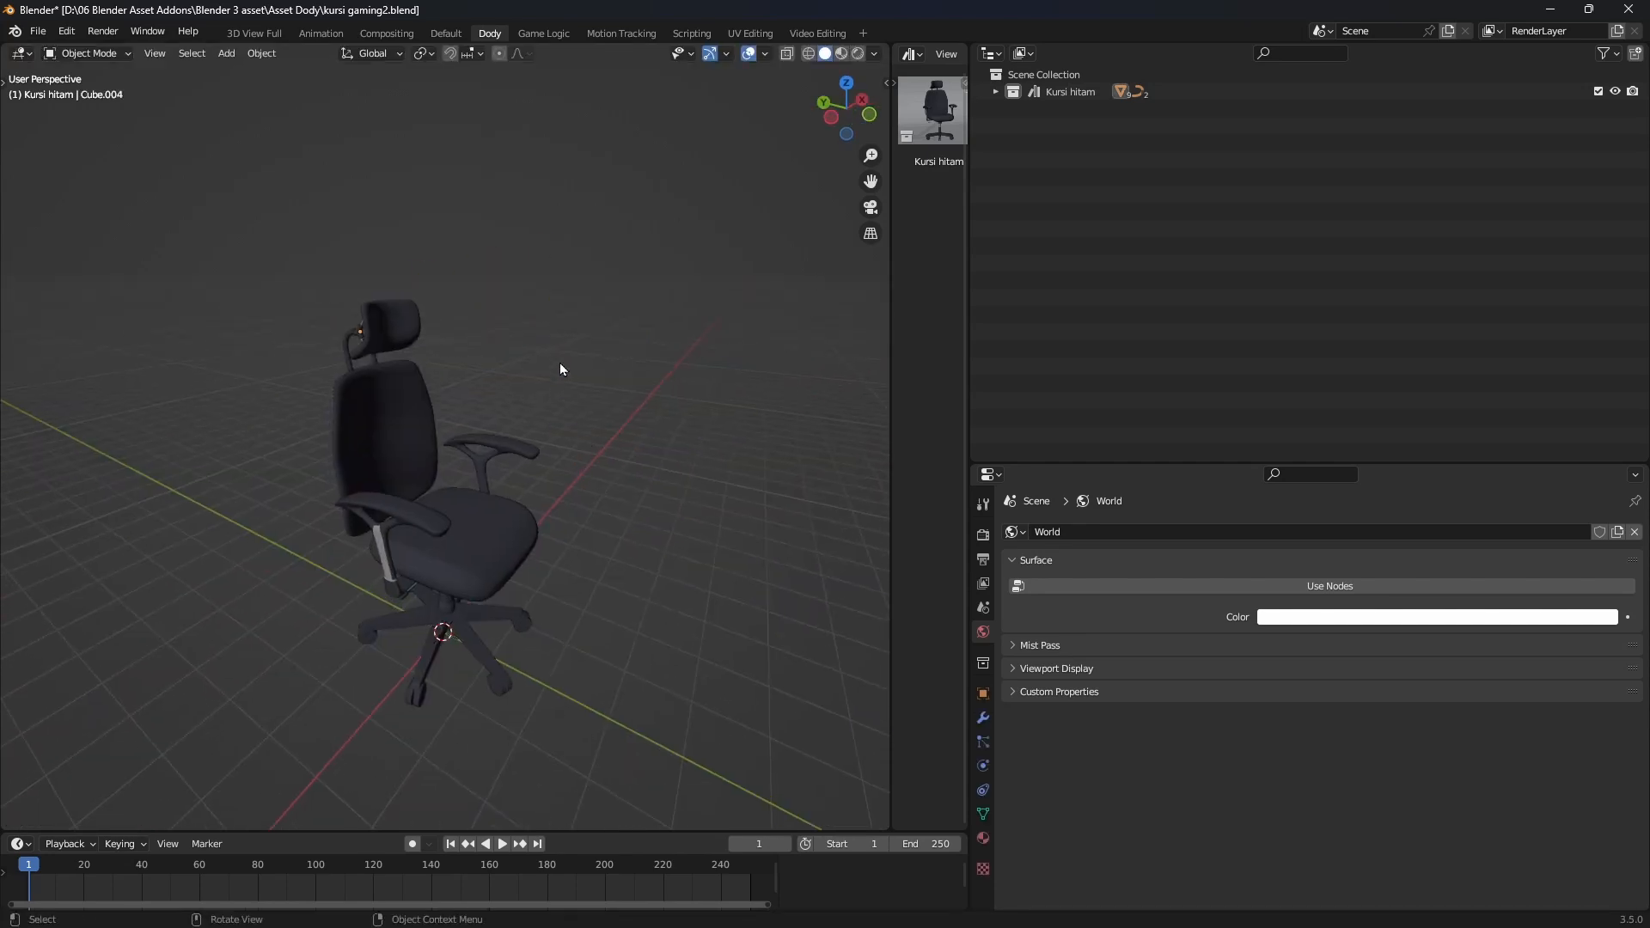
left_click_drag(652, 216, 209, 774)
key("ctrl+a")
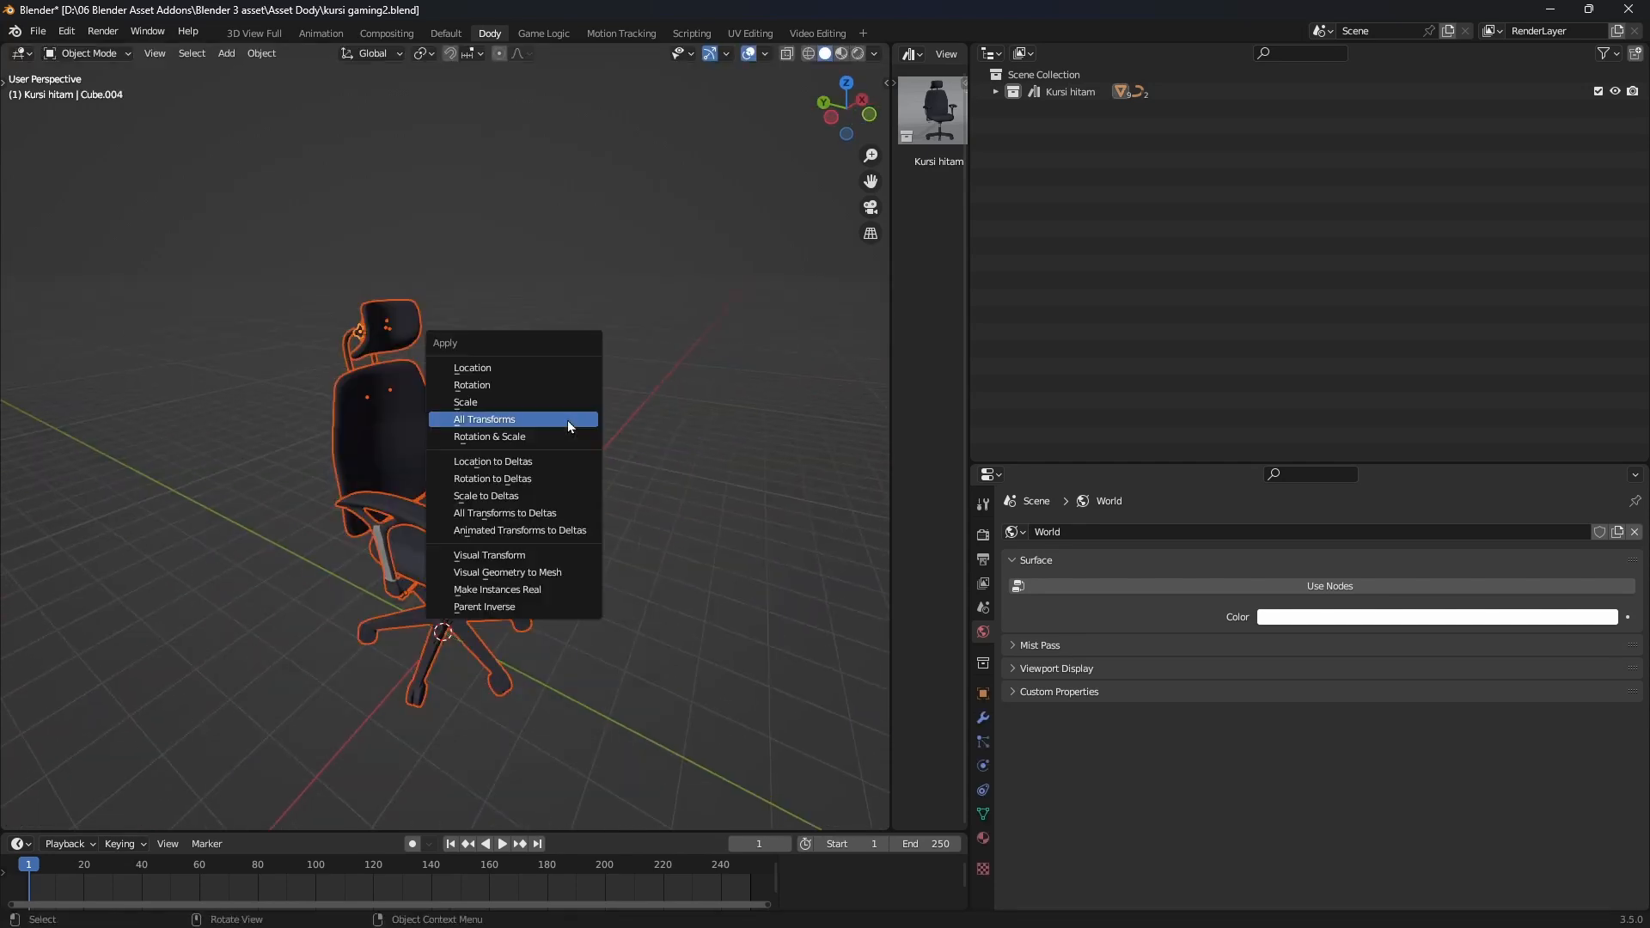
left_click(465, 422)
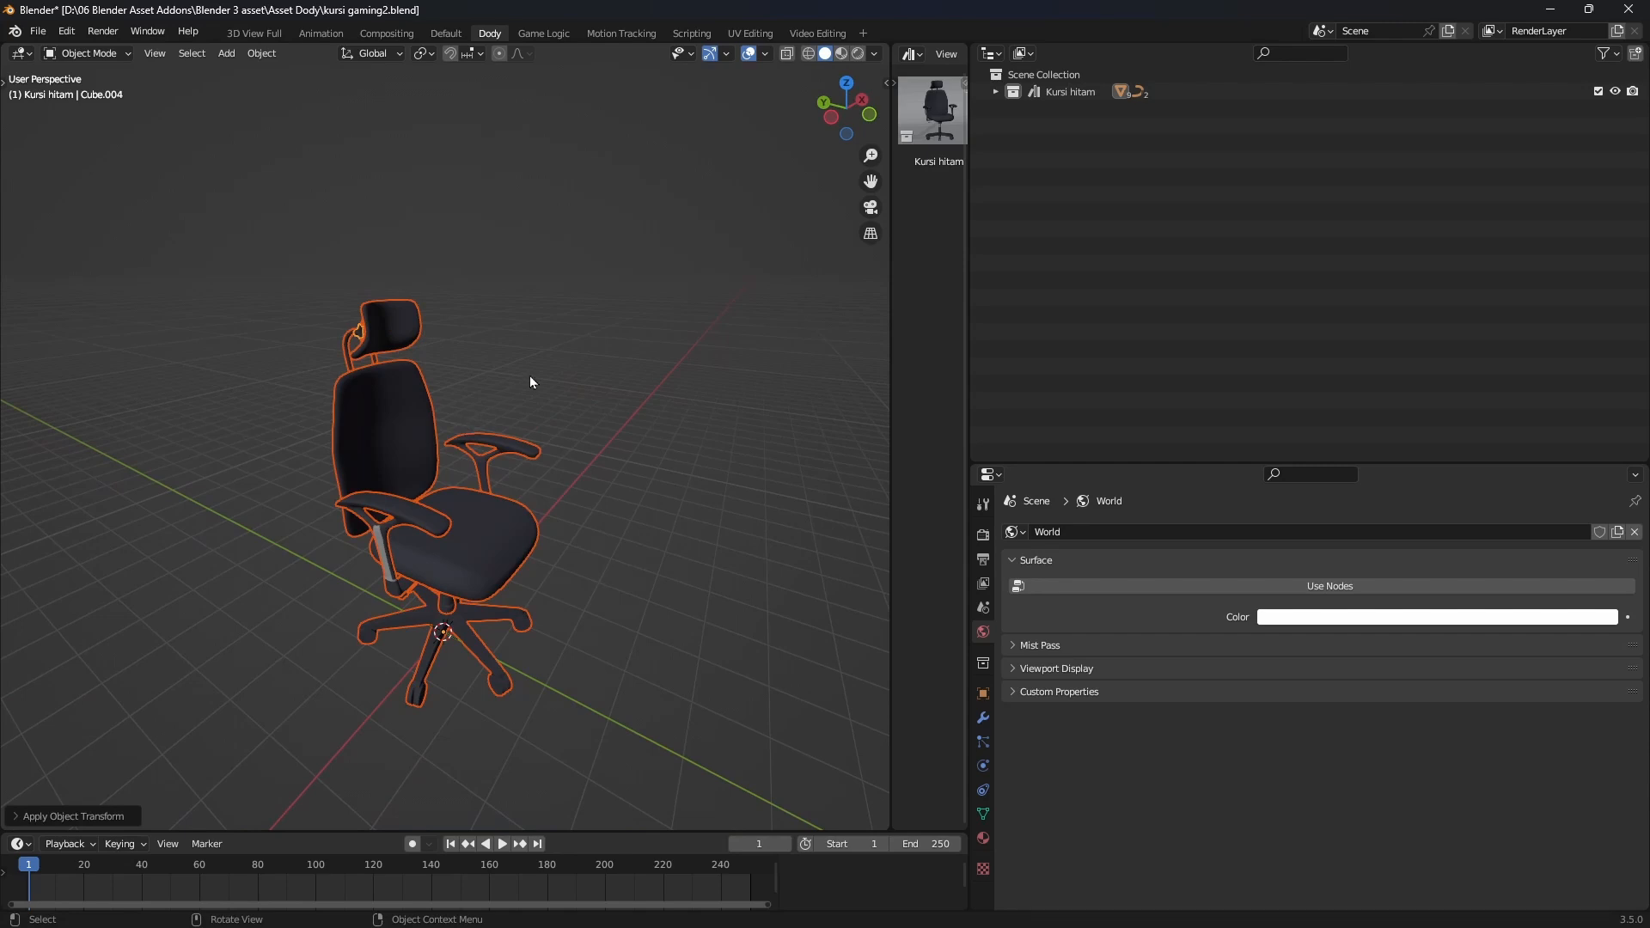
left_click(262, 427)
left_click(38, 31)
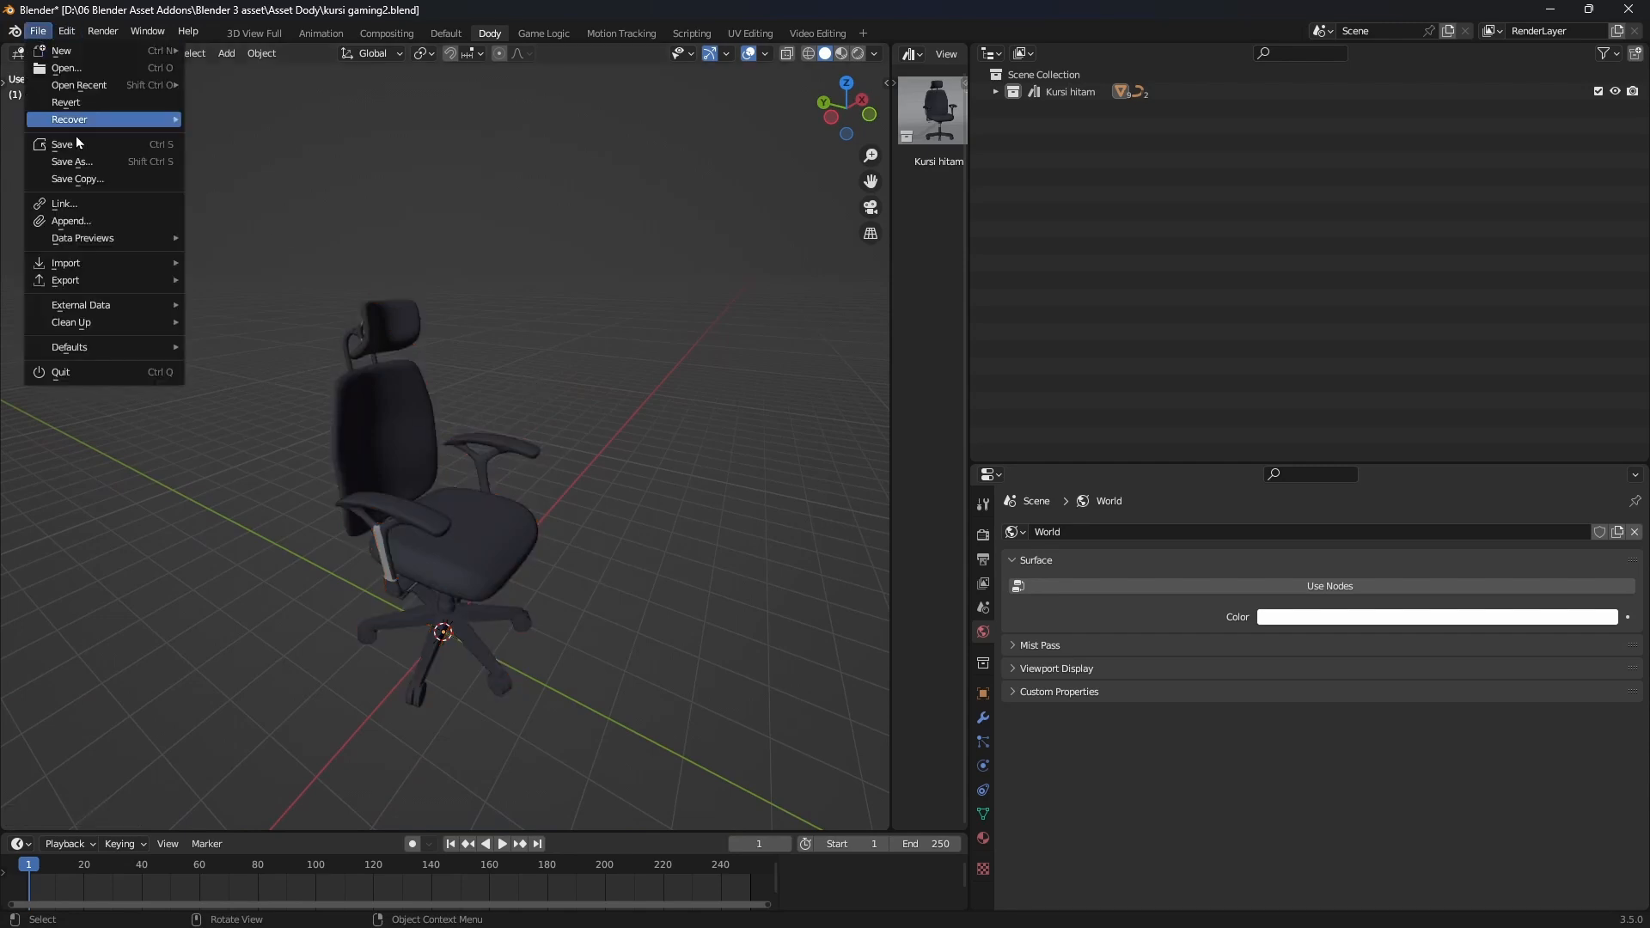
left_click(77, 151)
- Start a new General file and place the Kursi hitam asset from Asset Dody's 3D Objek catalog on the cube
left_click(38, 31)
mouse_move(52, 54)
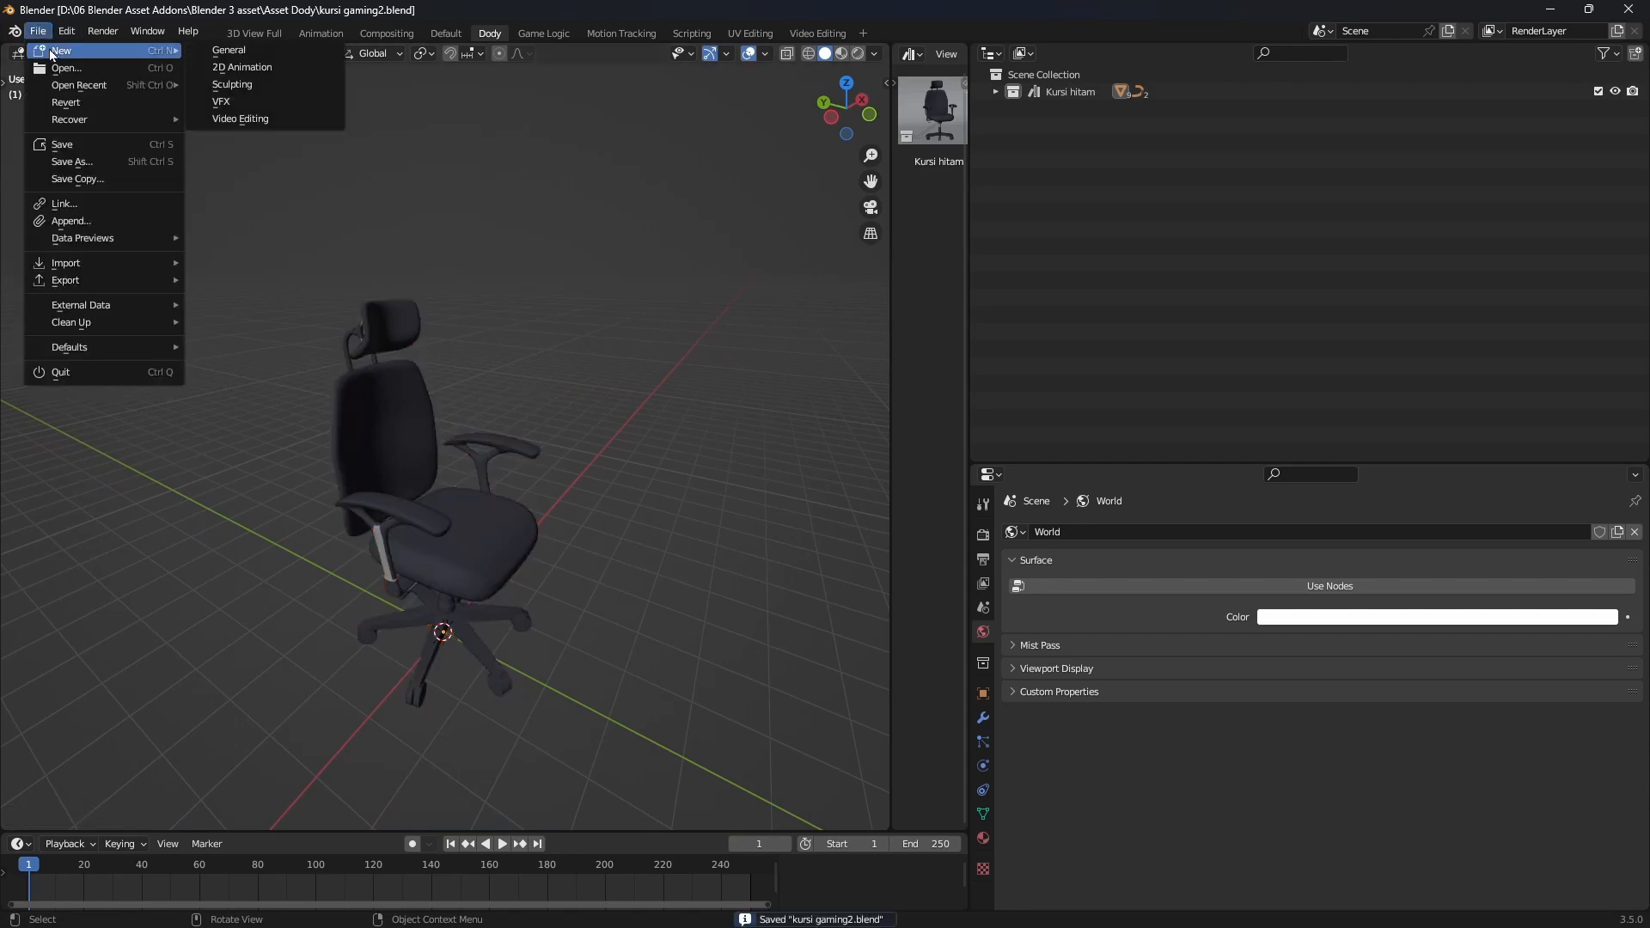
left_click(244, 50)
left_click(856, 128)
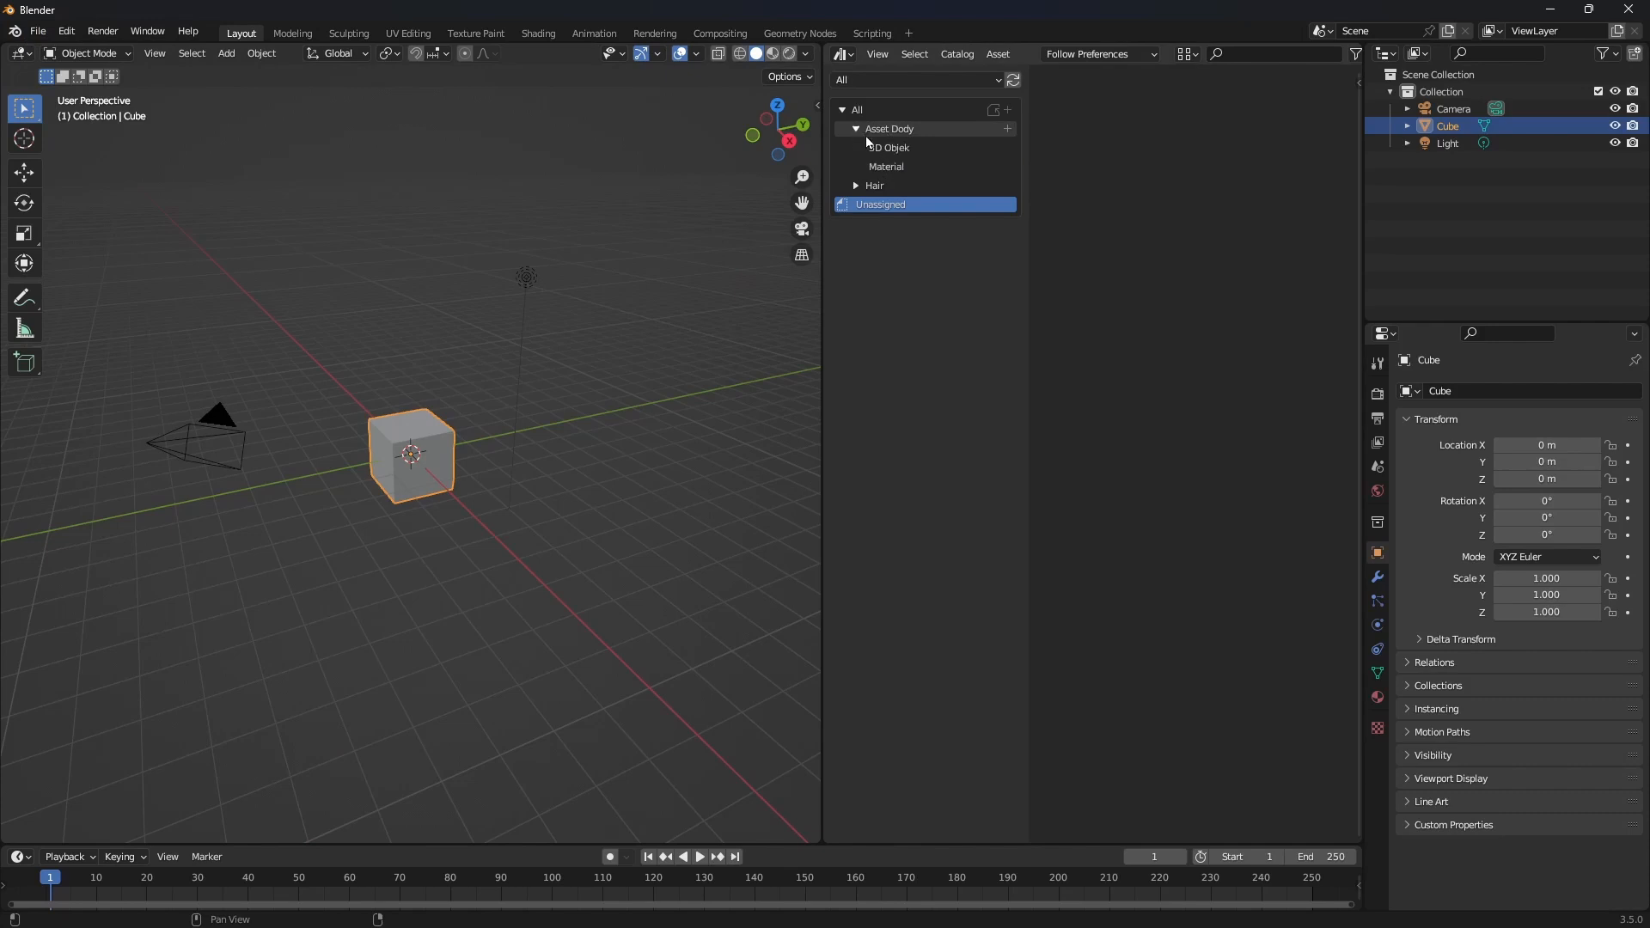
left_click(889, 150)
left_click_drag(1081, 136, 435, 415)
middle_click_drag(435, 416, 688, 464)
- Add the Orang jas asset at the world origin, scaled to about 3.313, and show the scene in Material Preview shading
left_click_drag(1168, 120, 438, 382)
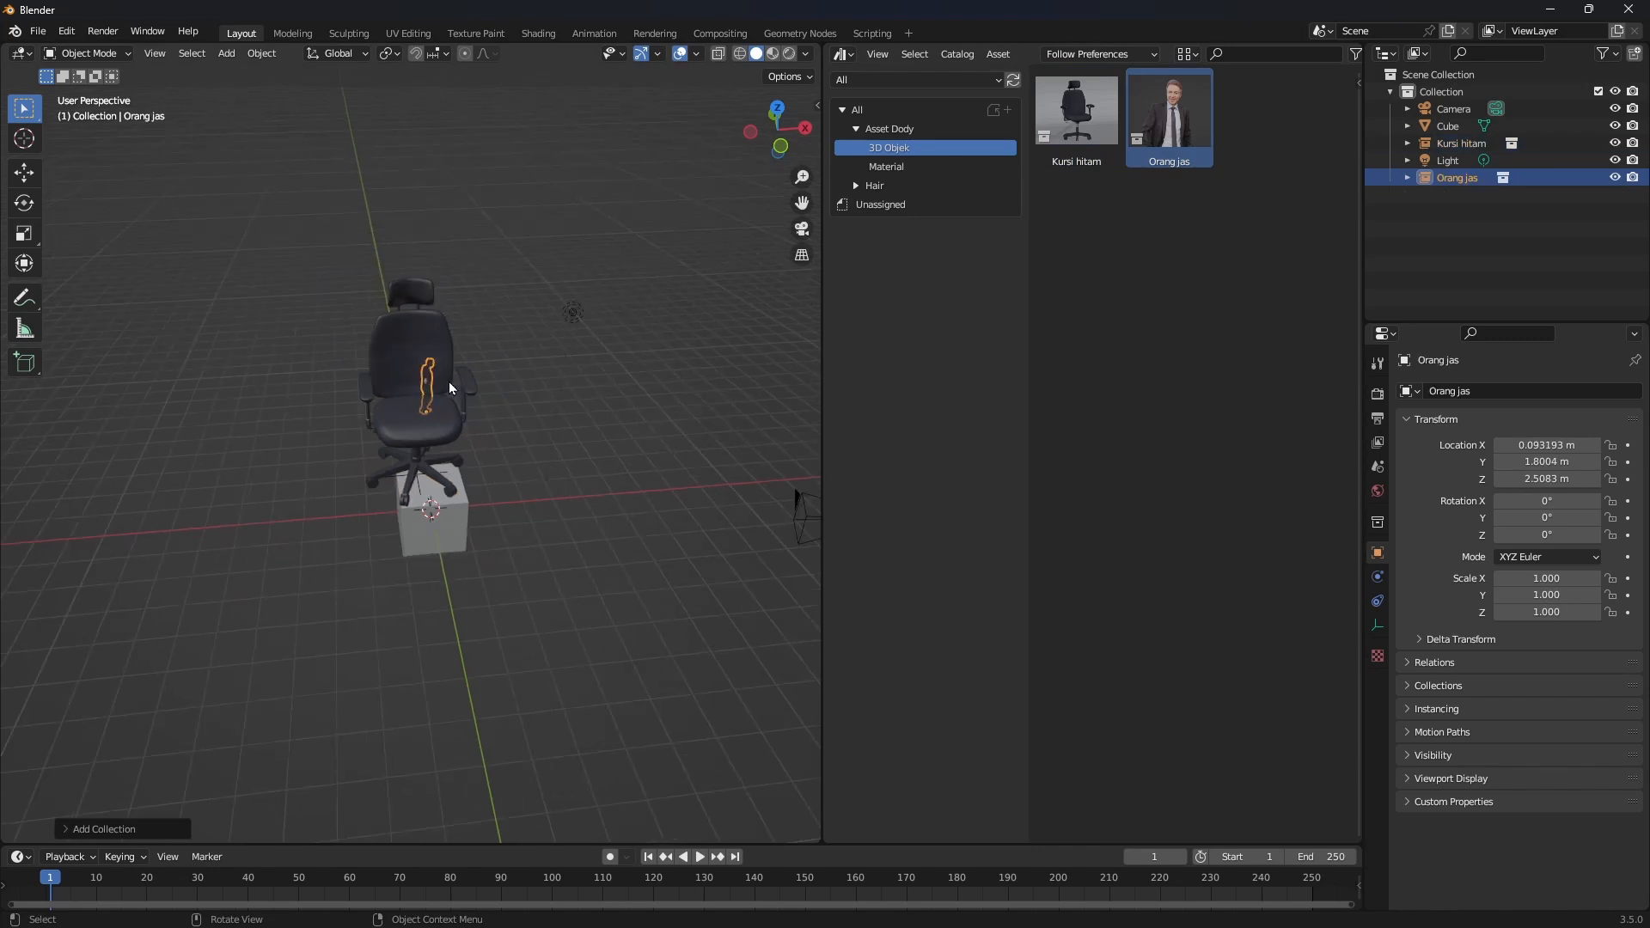
middle_click_drag(475, 405, 515, 481)
key("alt+g")
key("s")
left_click(678, 187)
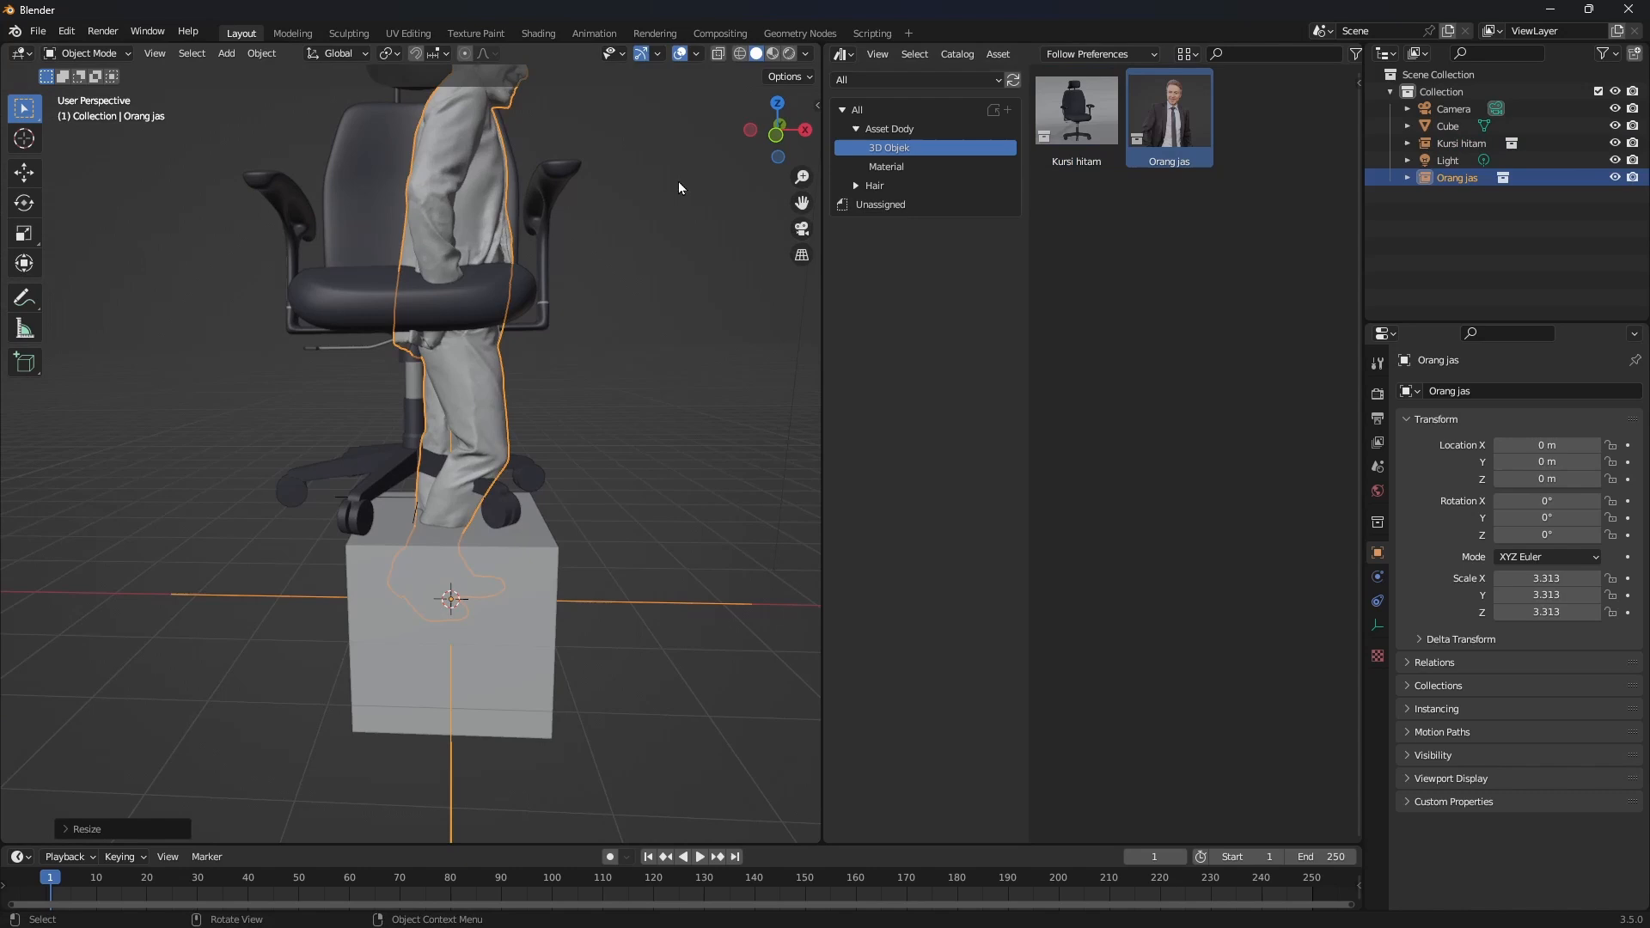
left_click(774, 54)
middle_click_drag(515, 369, 471, 384)
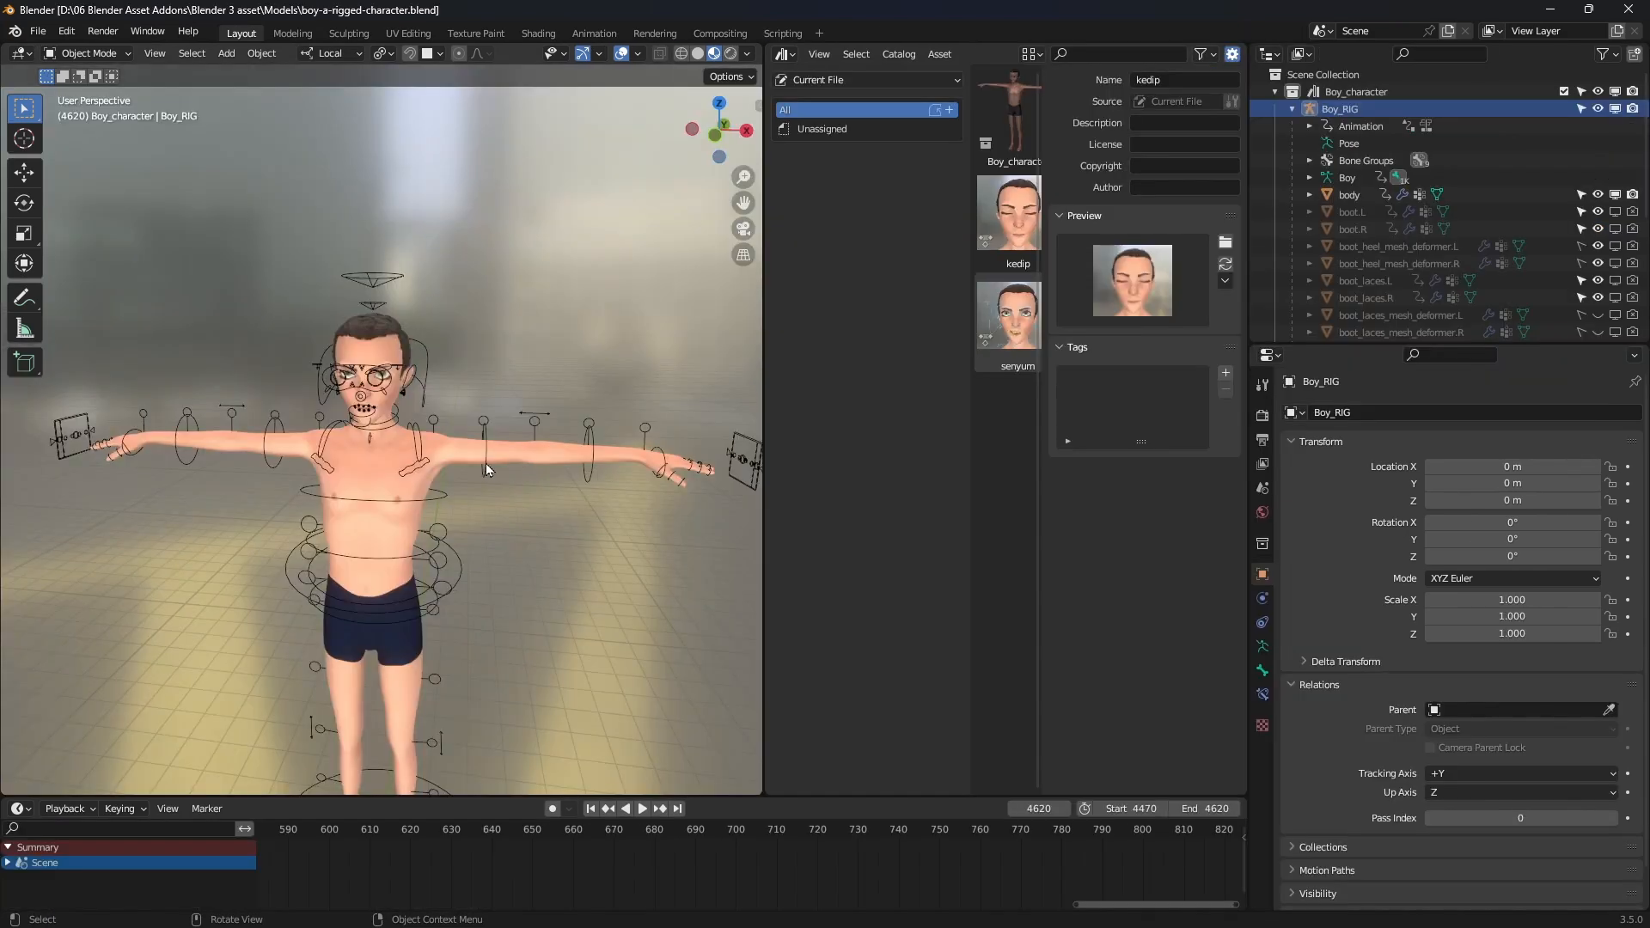
- Enlarge the asset browser beside the viewport, hide its asset details and show the Boy_RIG armature's data properties
scroll(514, 467, "up", 3)
middle_click_drag(514, 467, 539, 391)
scroll(603, 420, "down", 3)
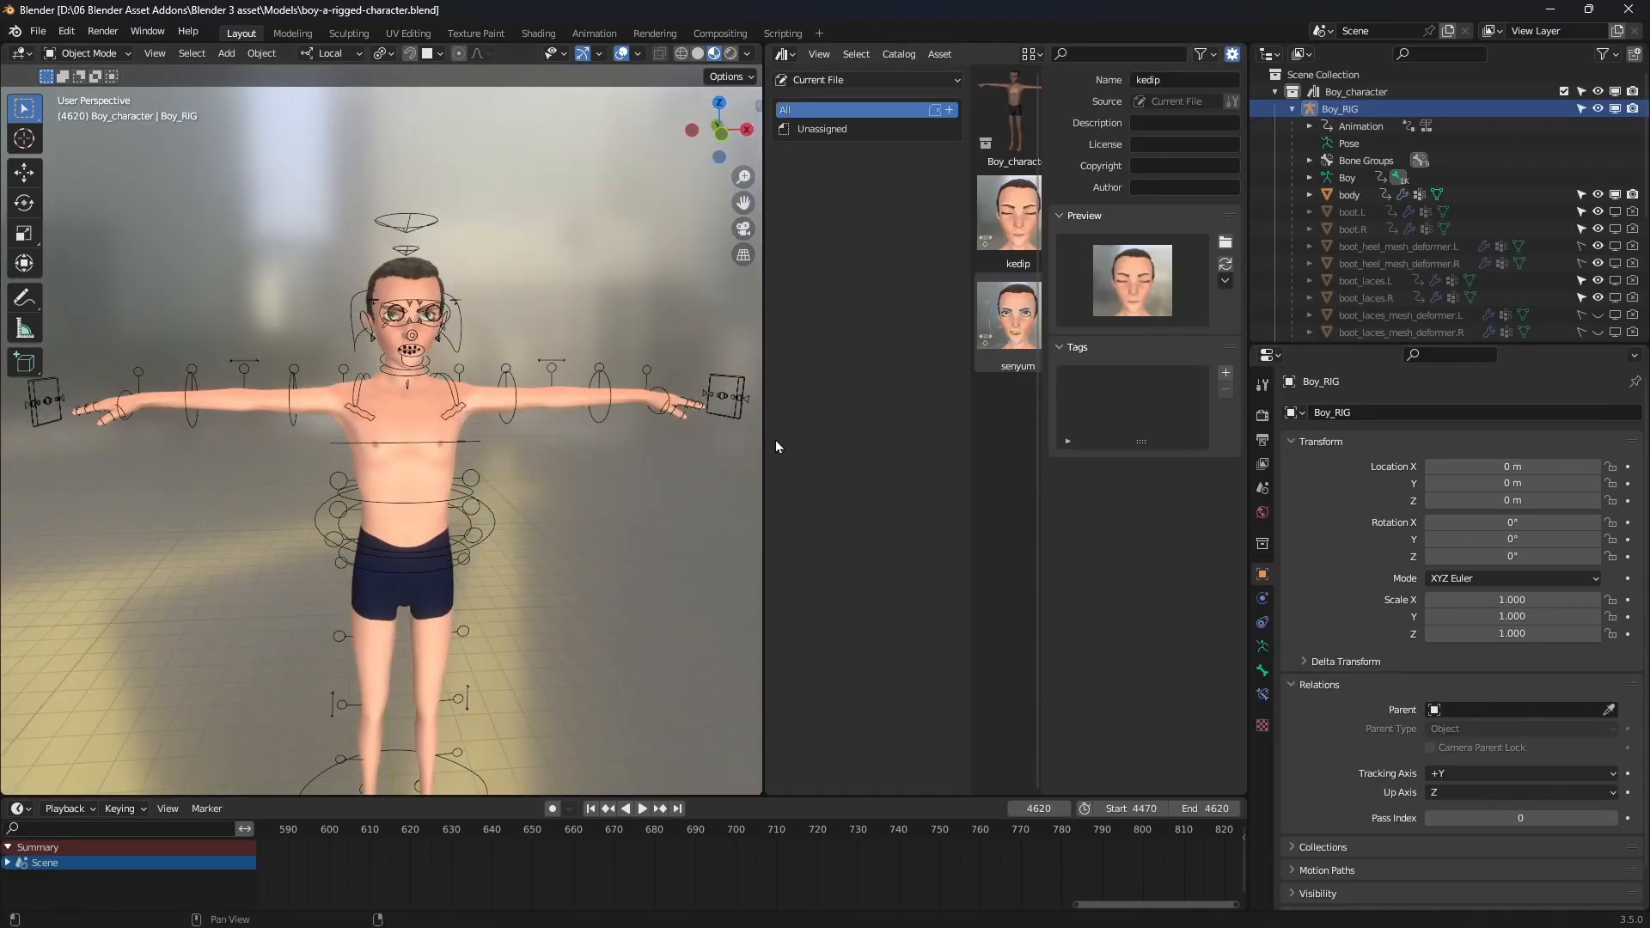
left_click_drag(764, 440, 824, 440)
middle_click_drag(695, 439, 553, 373)
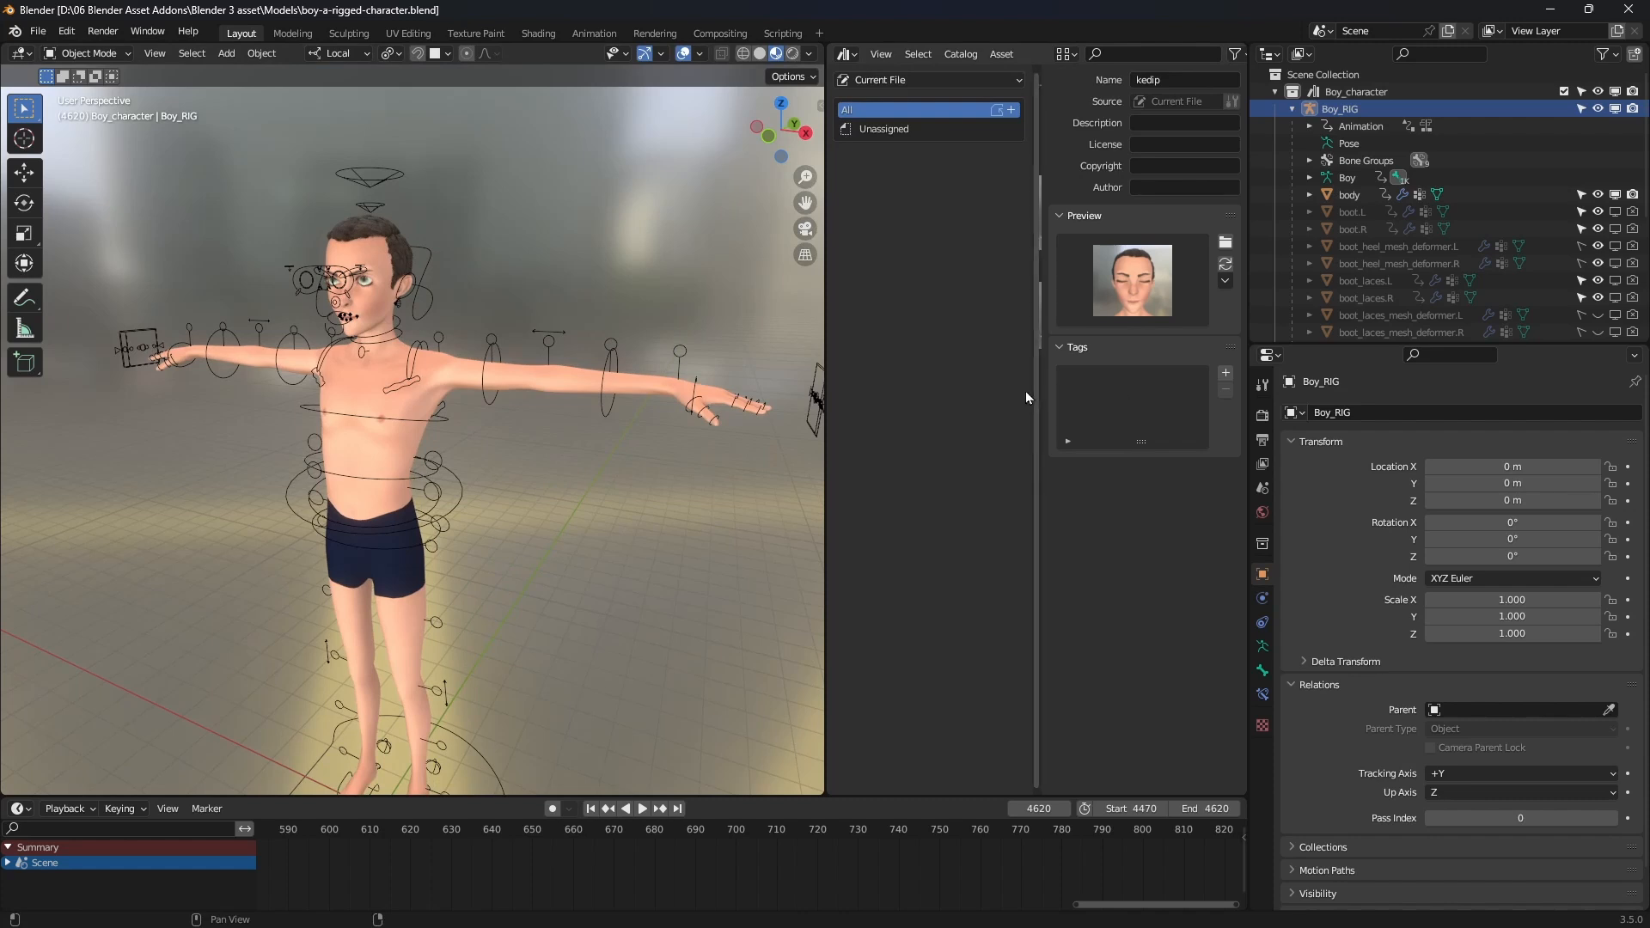
left_click_drag(822, 395, 661, 410)
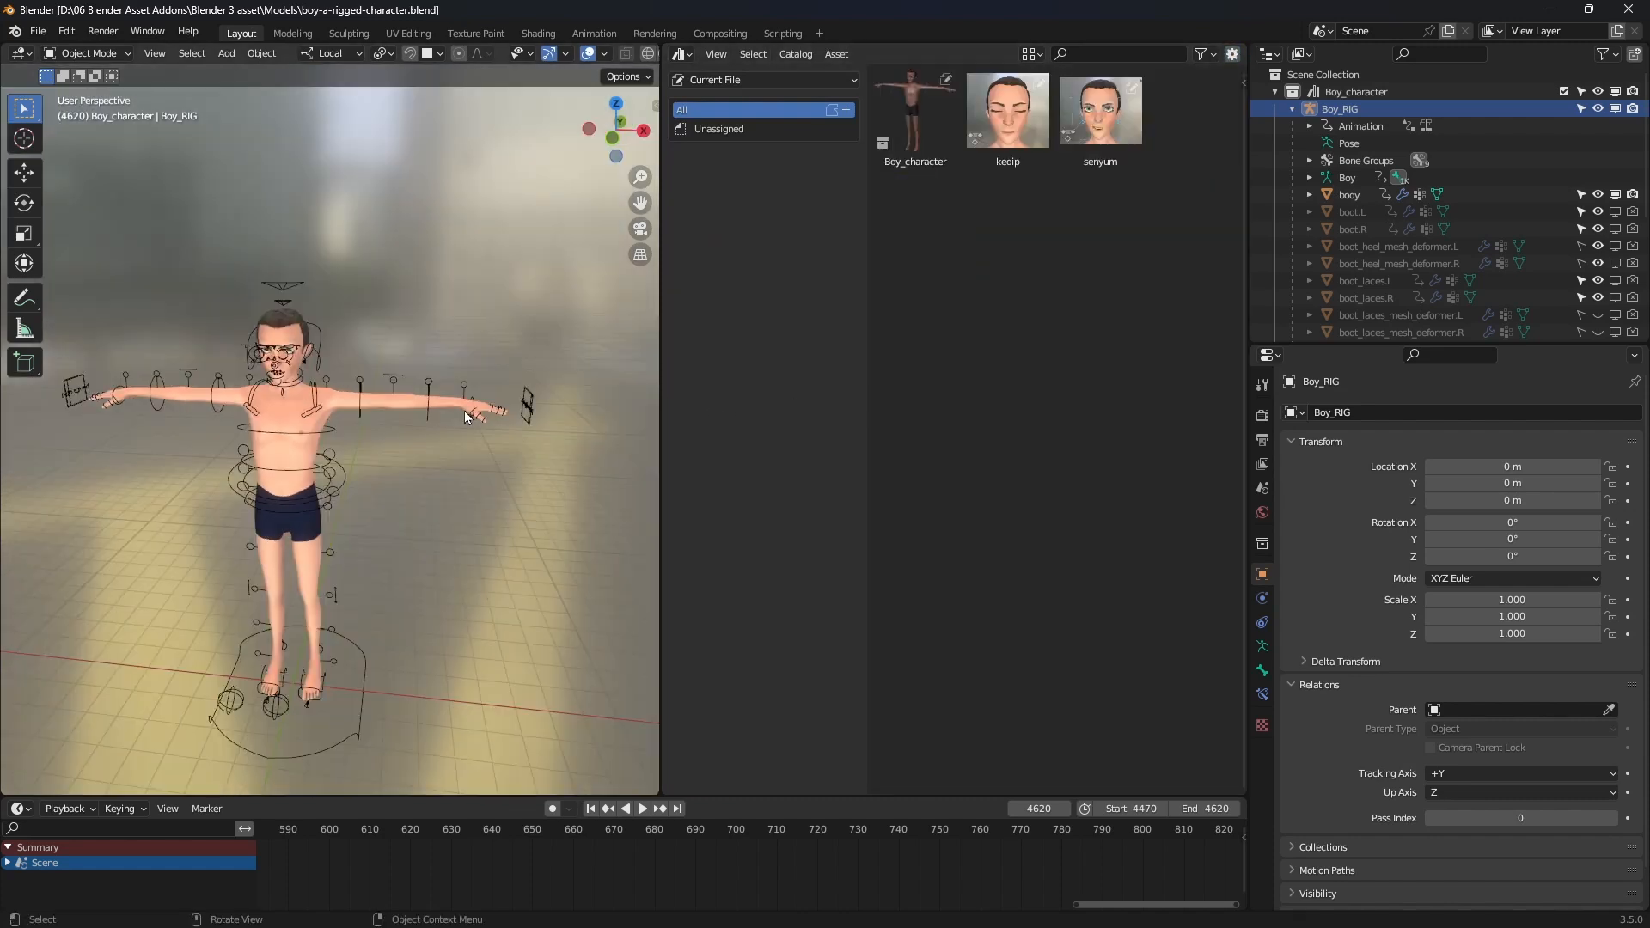
middle_click_drag(462, 410, 449, 410)
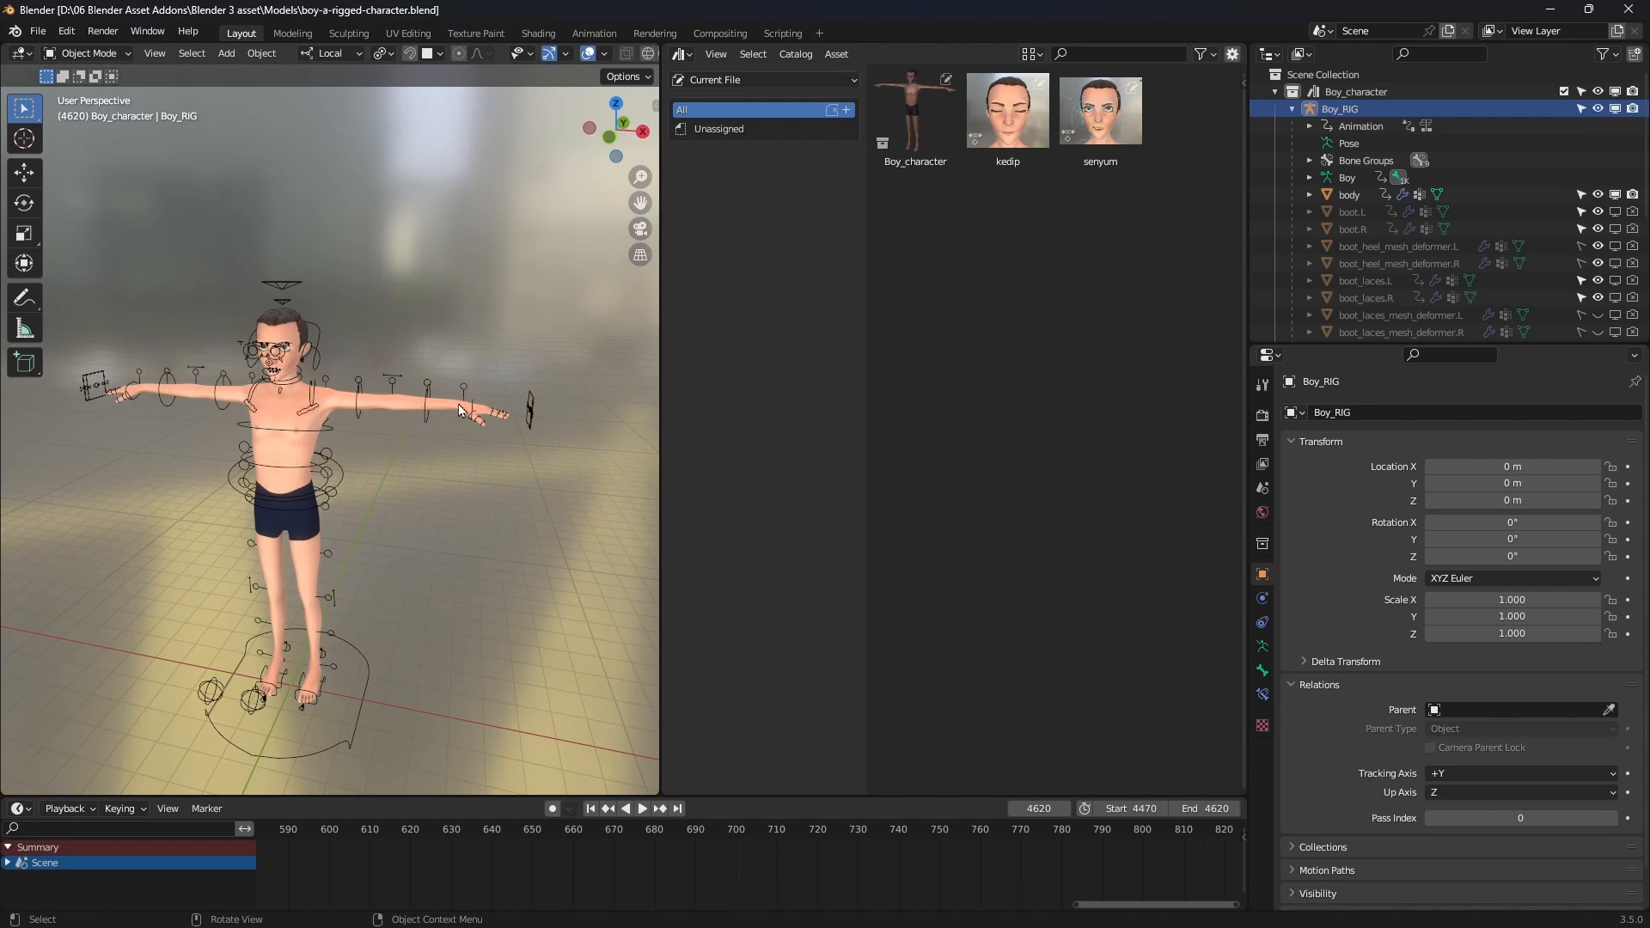
left_click(1261, 646)
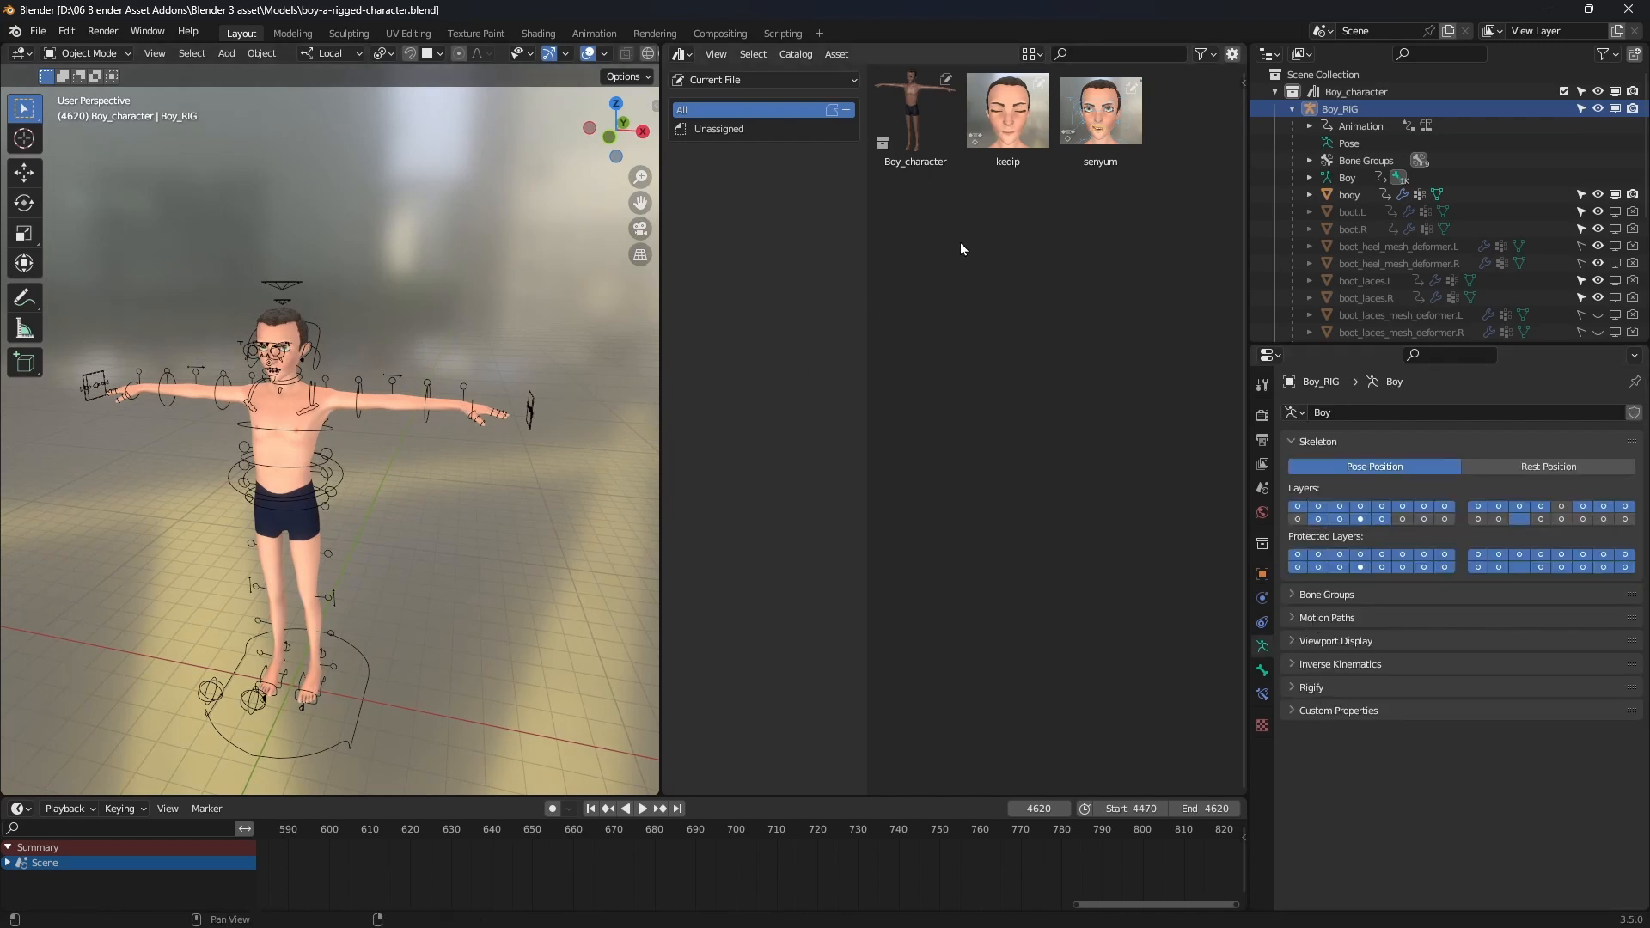
- Select the Boy_RIG armature, switch it to Pose Mode and view the character from the front
scroll(406, 299, "up", 3)
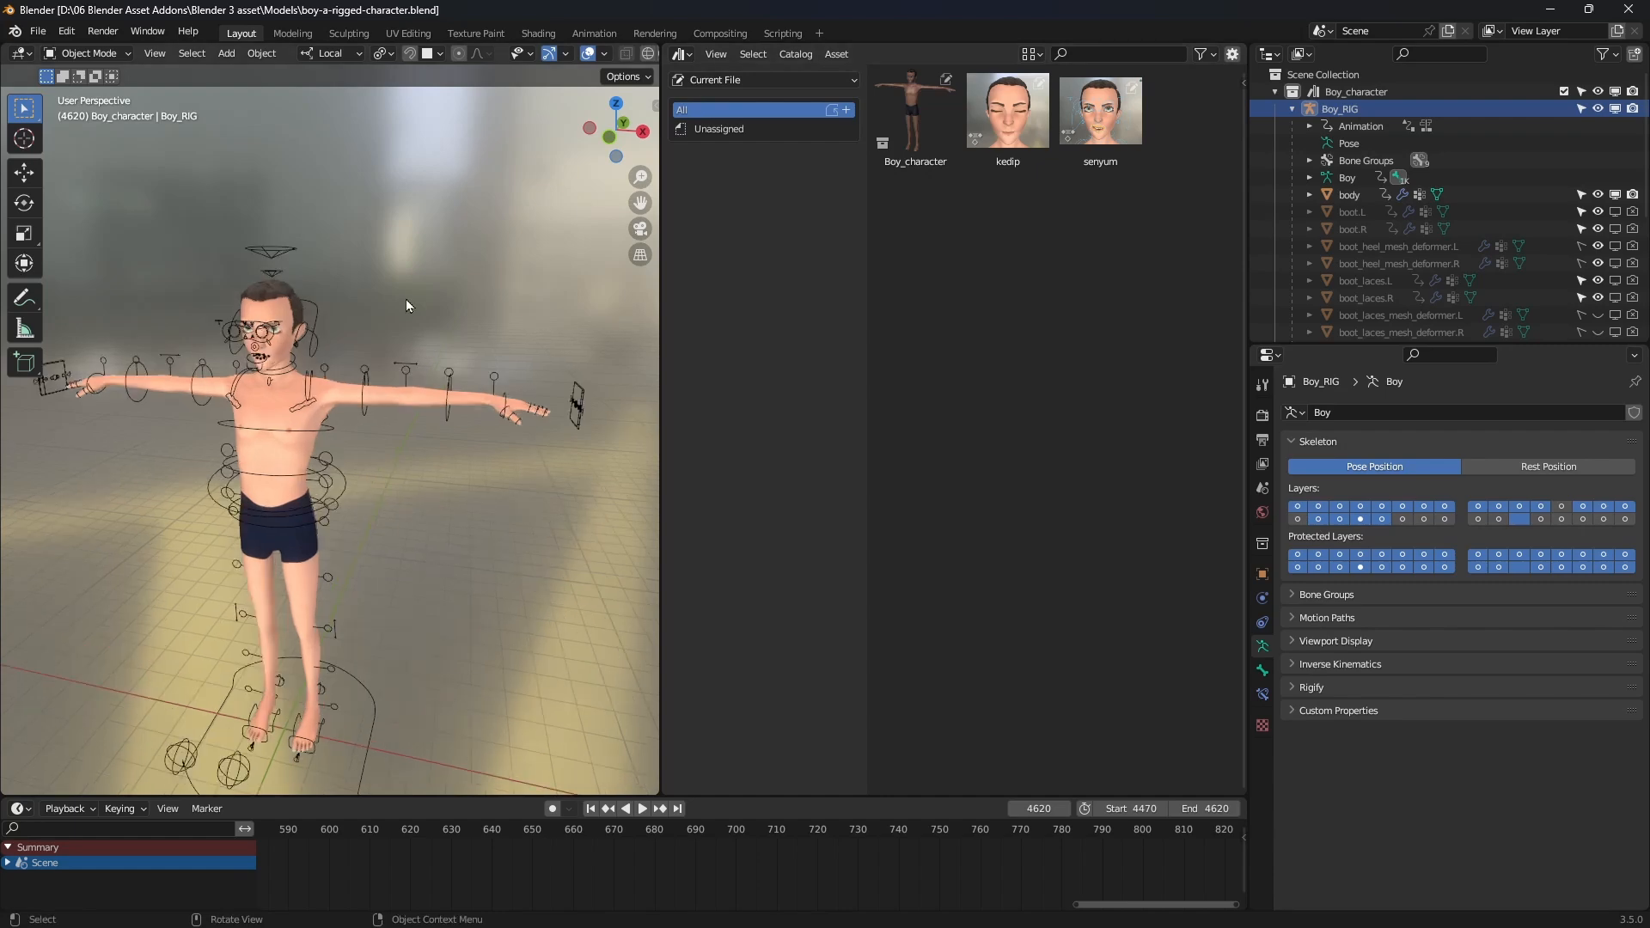
middle_click_drag(478, 313, 496, 344)
scroll(492, 330, "up", 4)
left_click(509, 350)
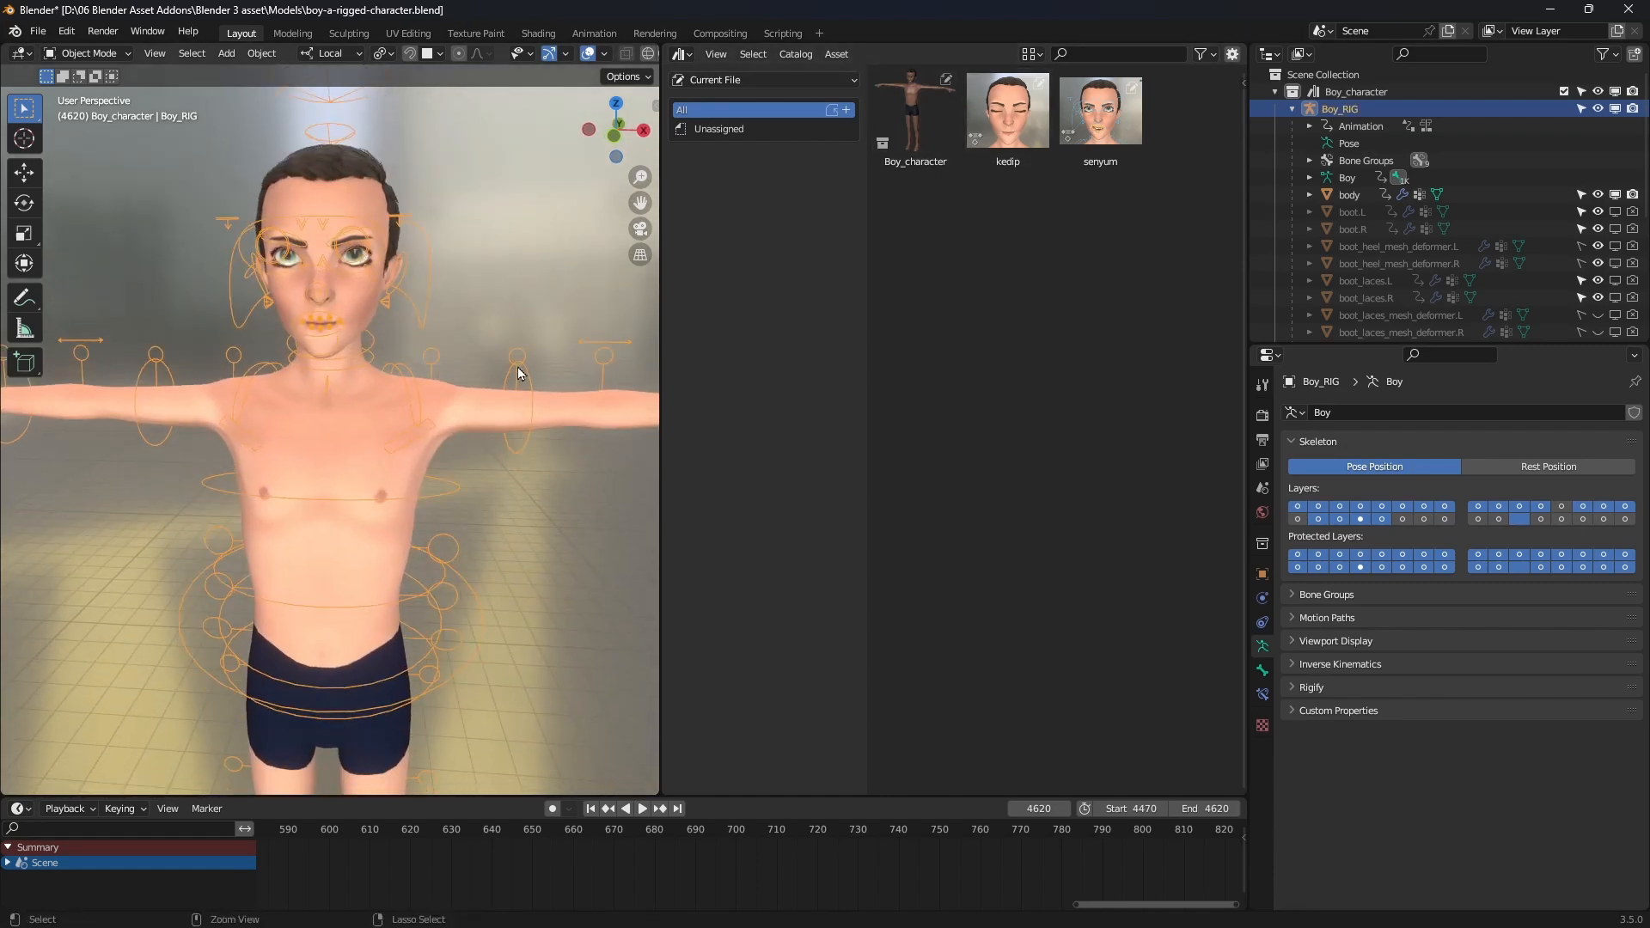
key("ctrl+Tab")
scroll(524, 368, "down", 4)
key("KP_1")
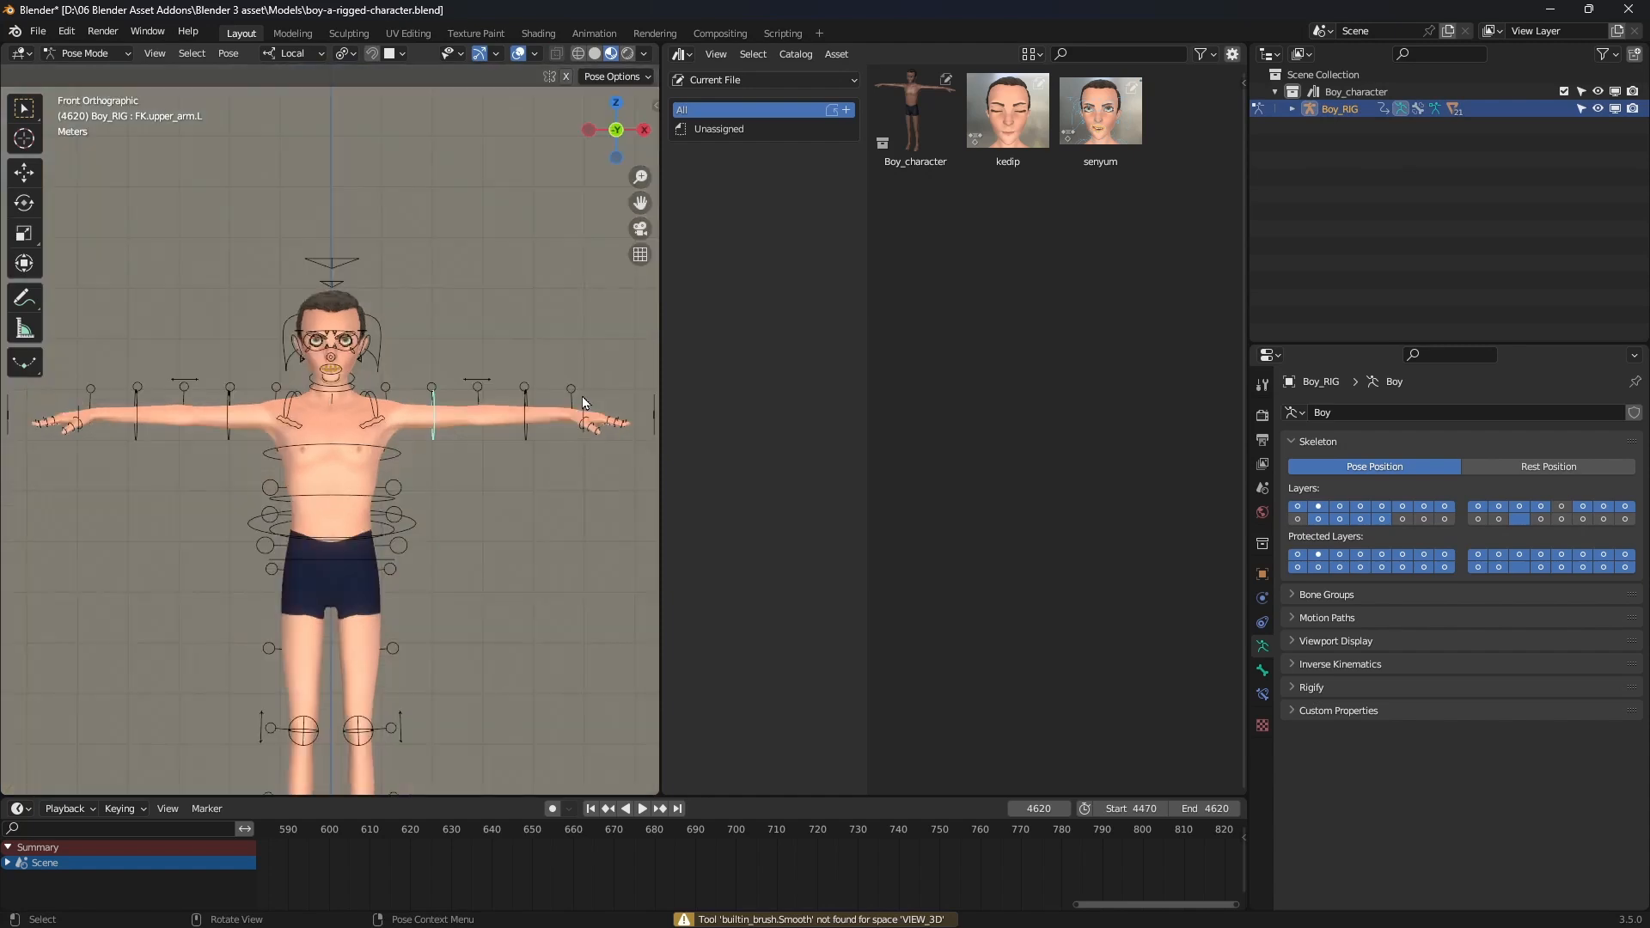
- Rotate the left and right upper arm bones down so both arms hang beside the body
scroll(512, 437, "up", 2)
key("r")
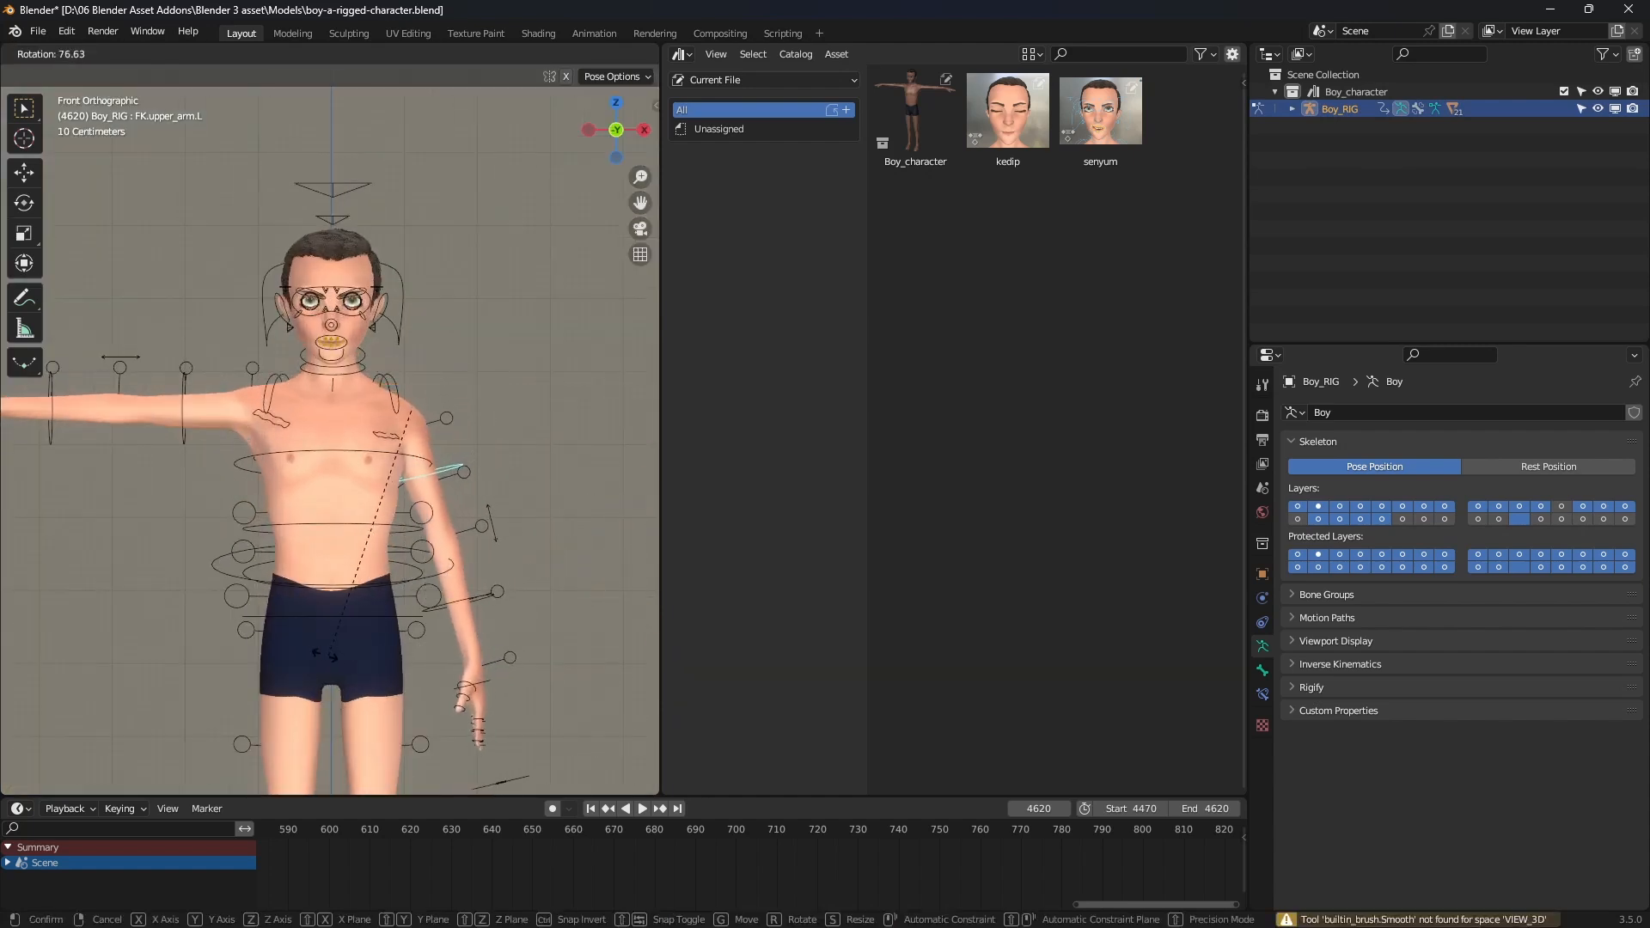
left_click(316, 633)
left_click(187, 433)
key("r")
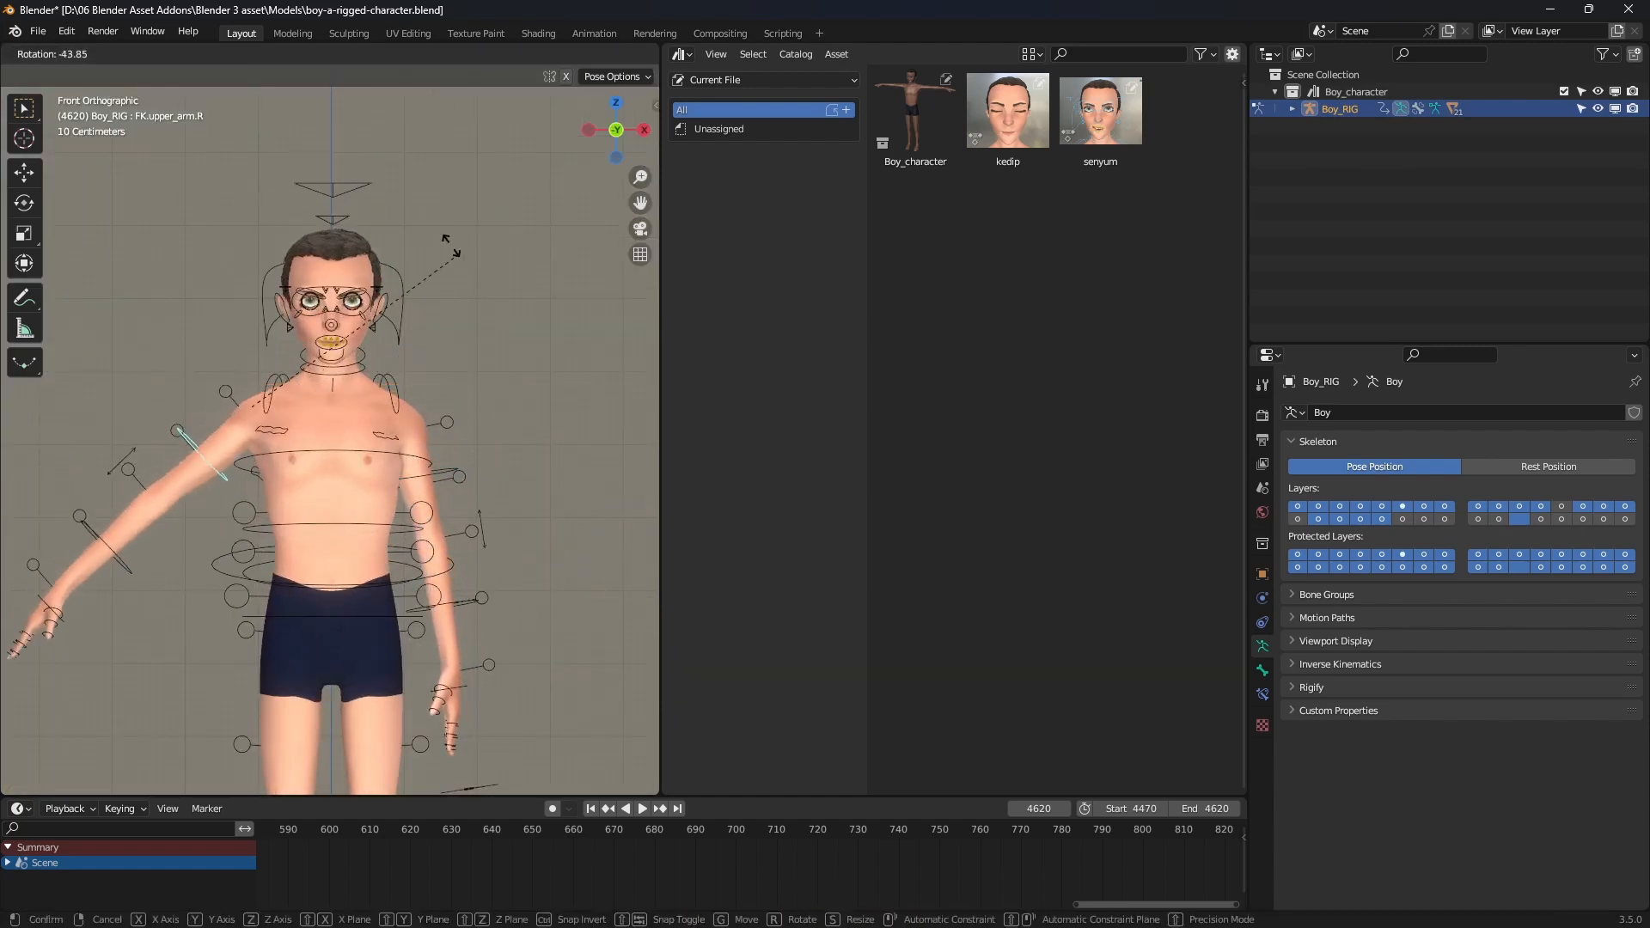
left_click(370, 332)
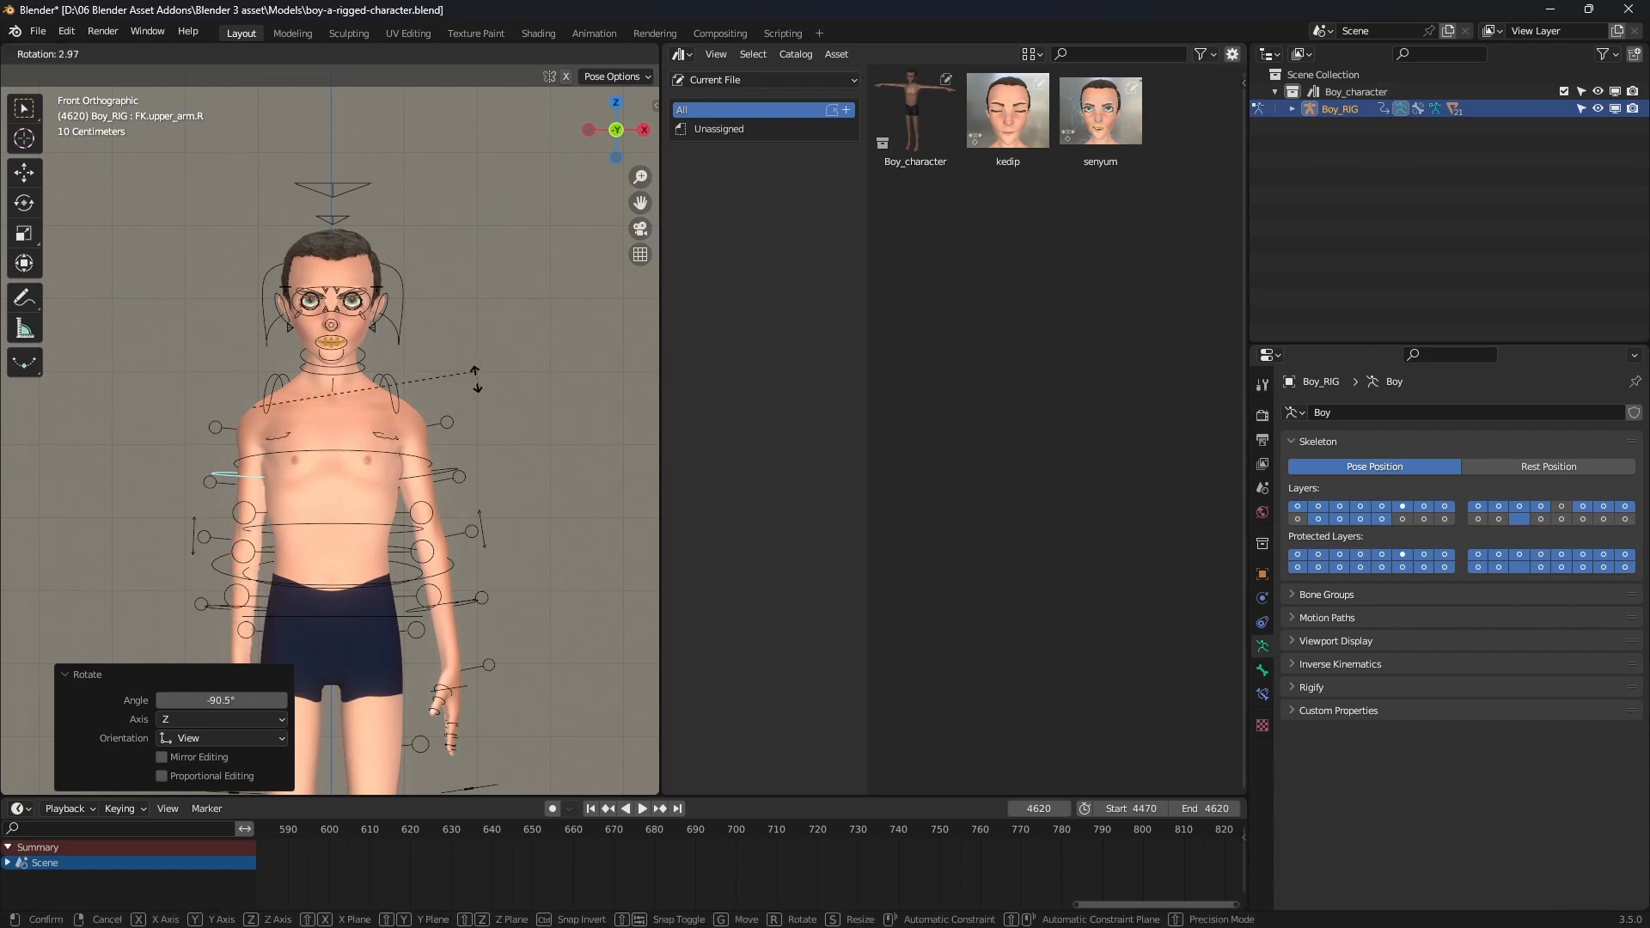
- Select all bones of the rig and widen the 3D viewport
middle_click_drag(474, 387, 185, 285)
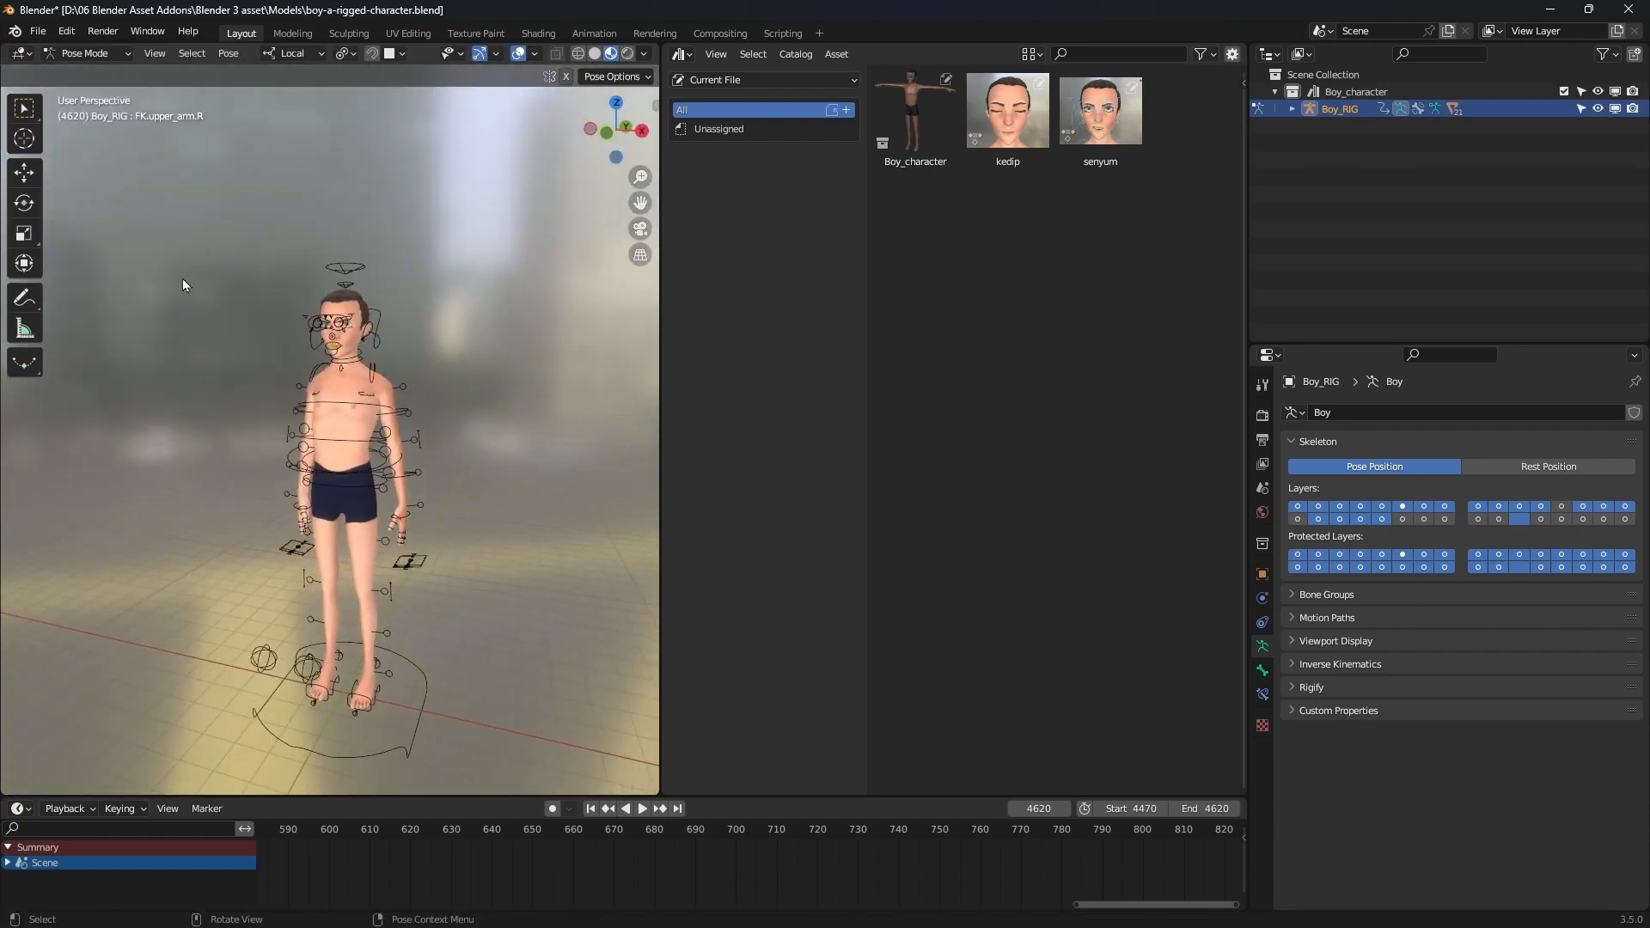
scroll(469, 516, "up", 6)
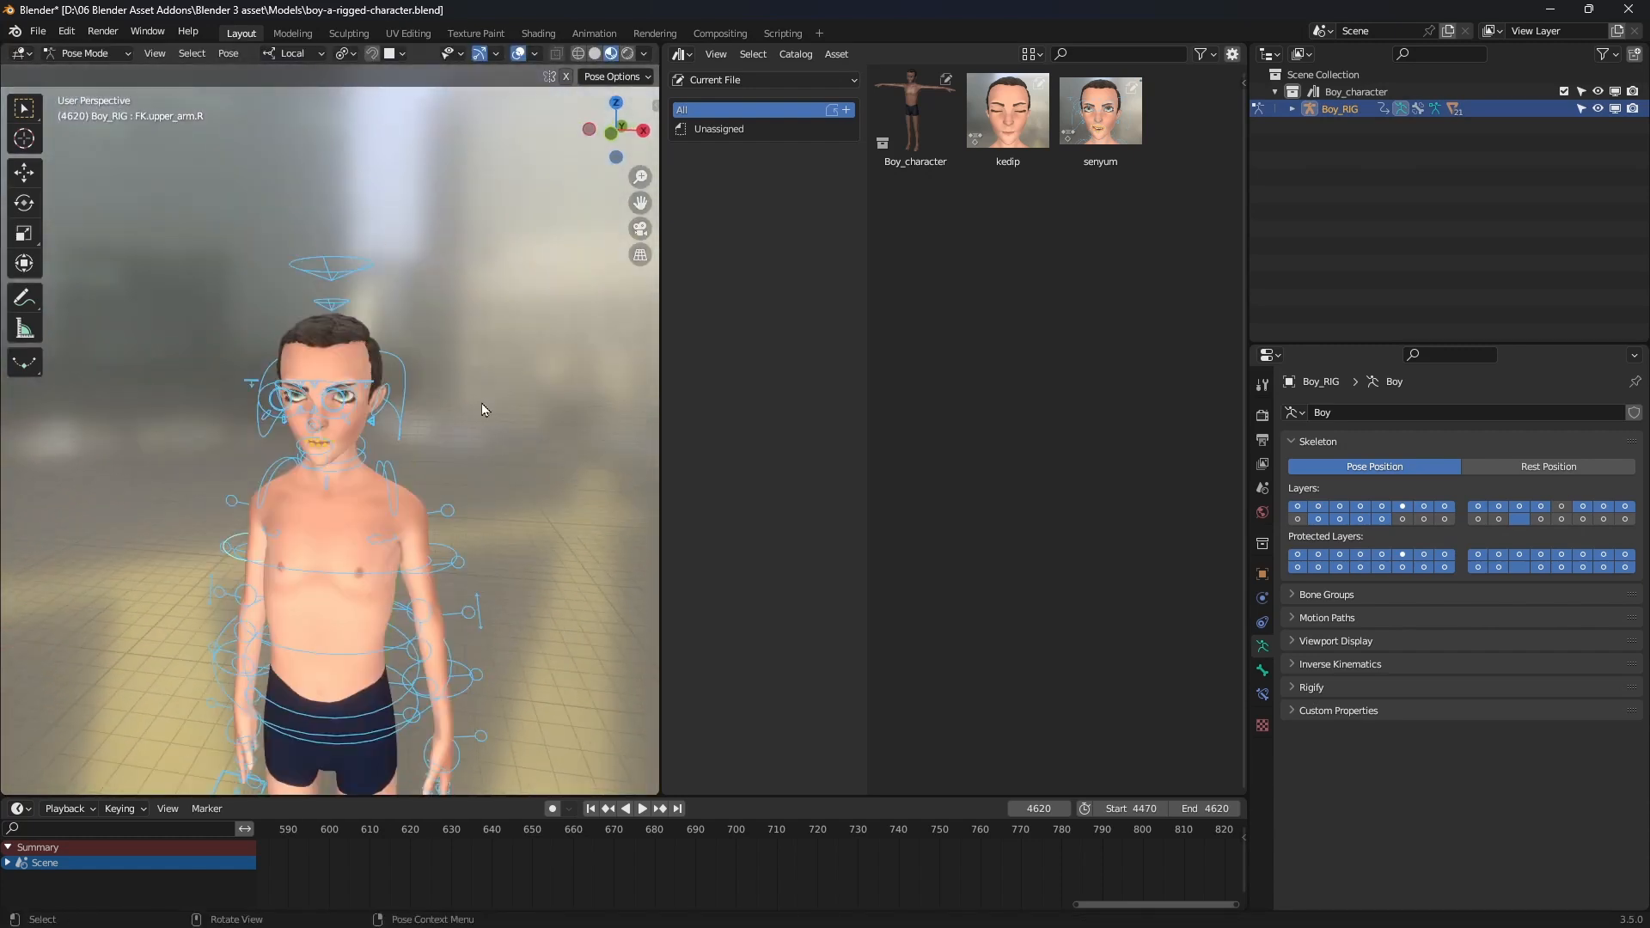
left_click_drag(659, 294, 715, 294)
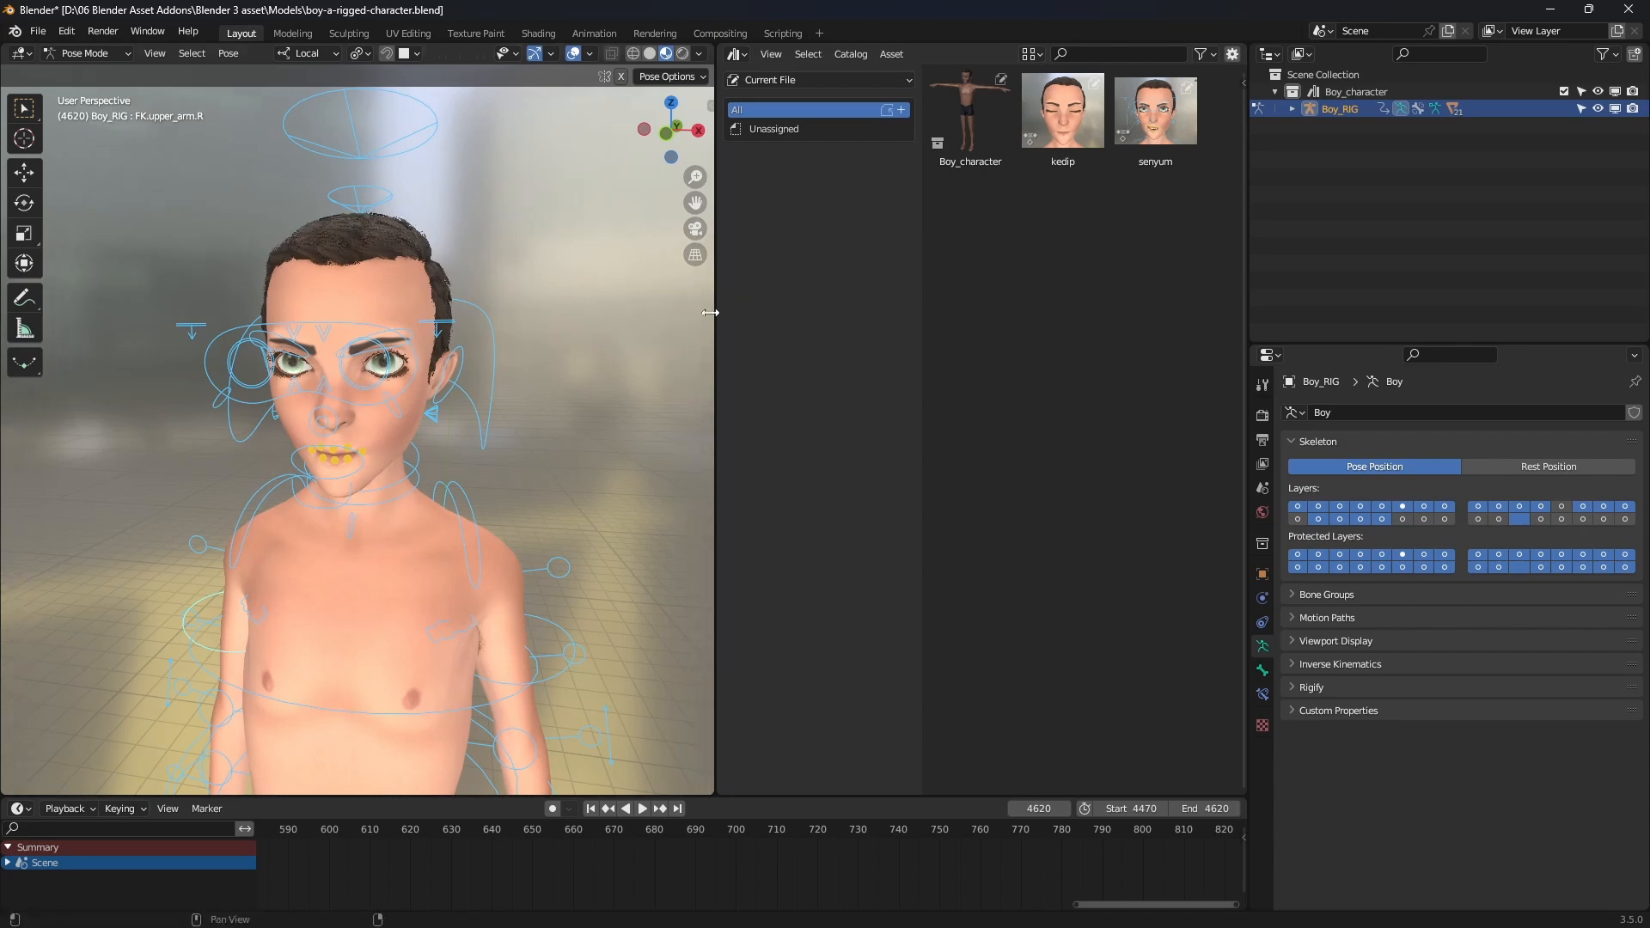
- Search the add-ons for "pose", make sure Animation: Pose Library is enabled, and save and close the preferences
left_click(66, 31)
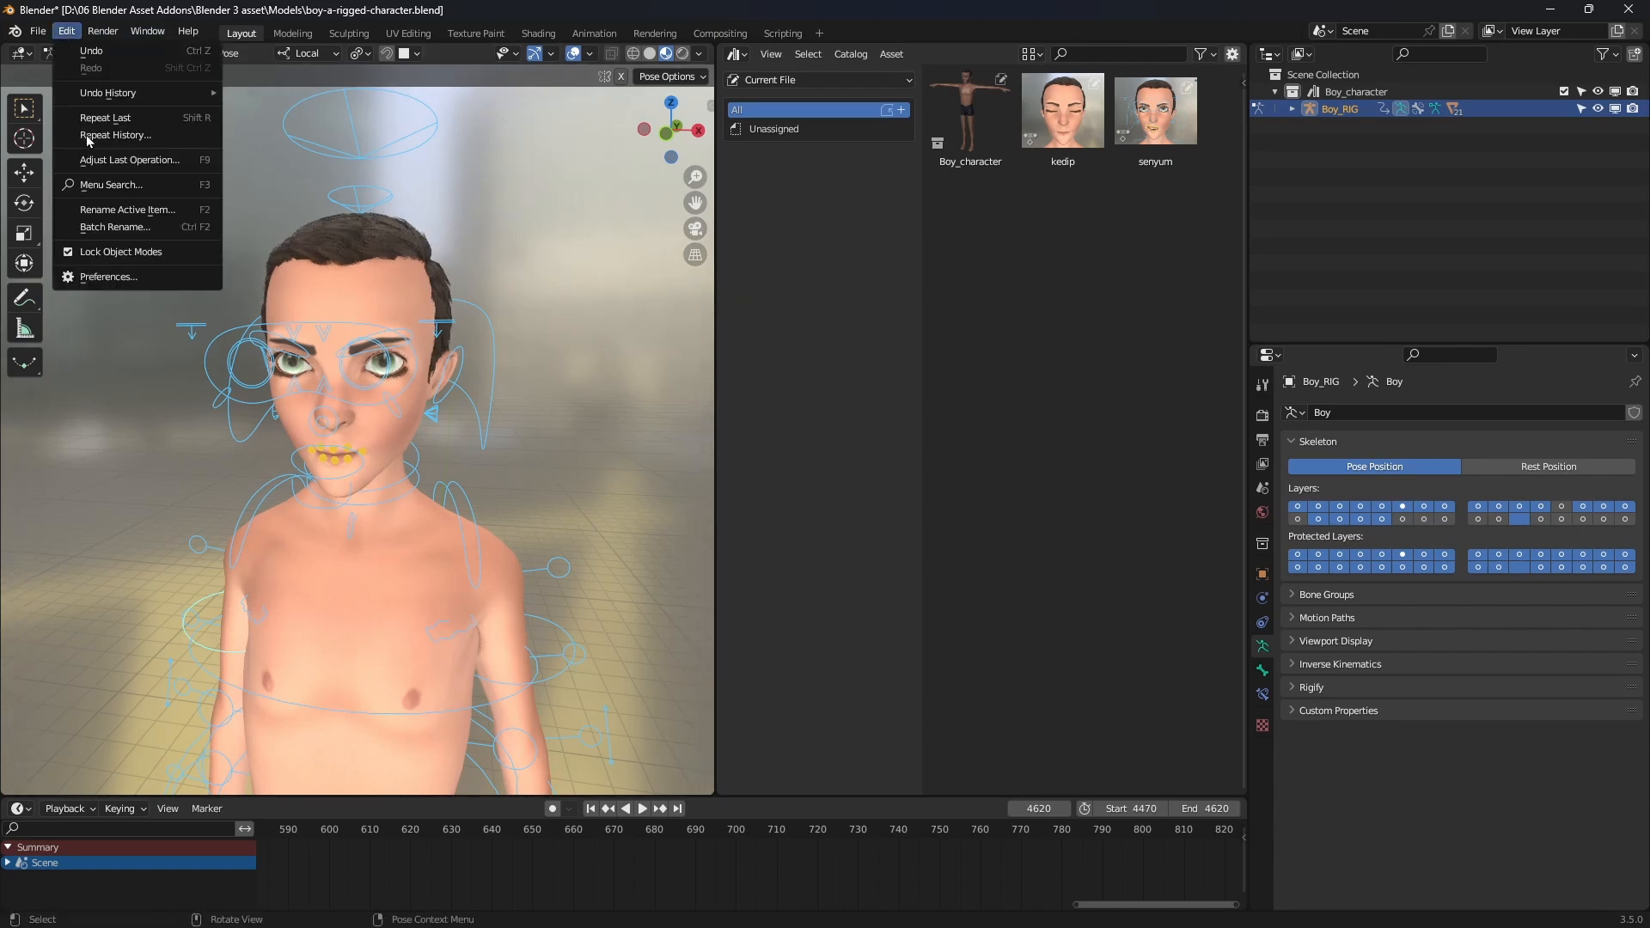
left_click(98, 277)
left_click_drag(256, 68, 362, 83)
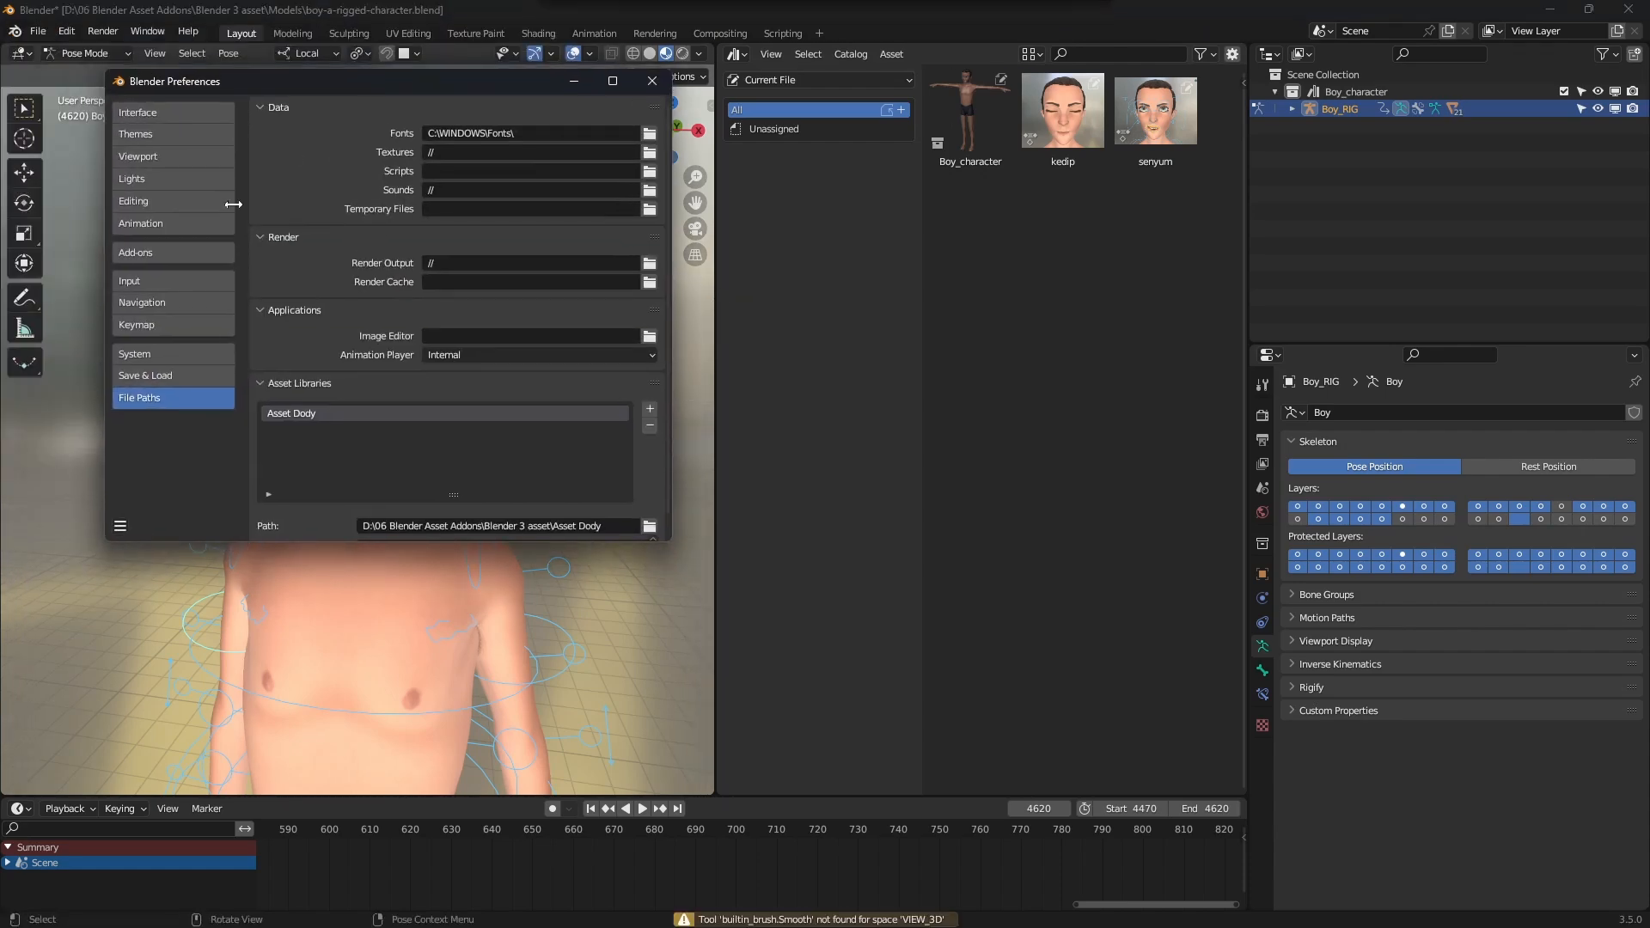
left_click(175, 251)
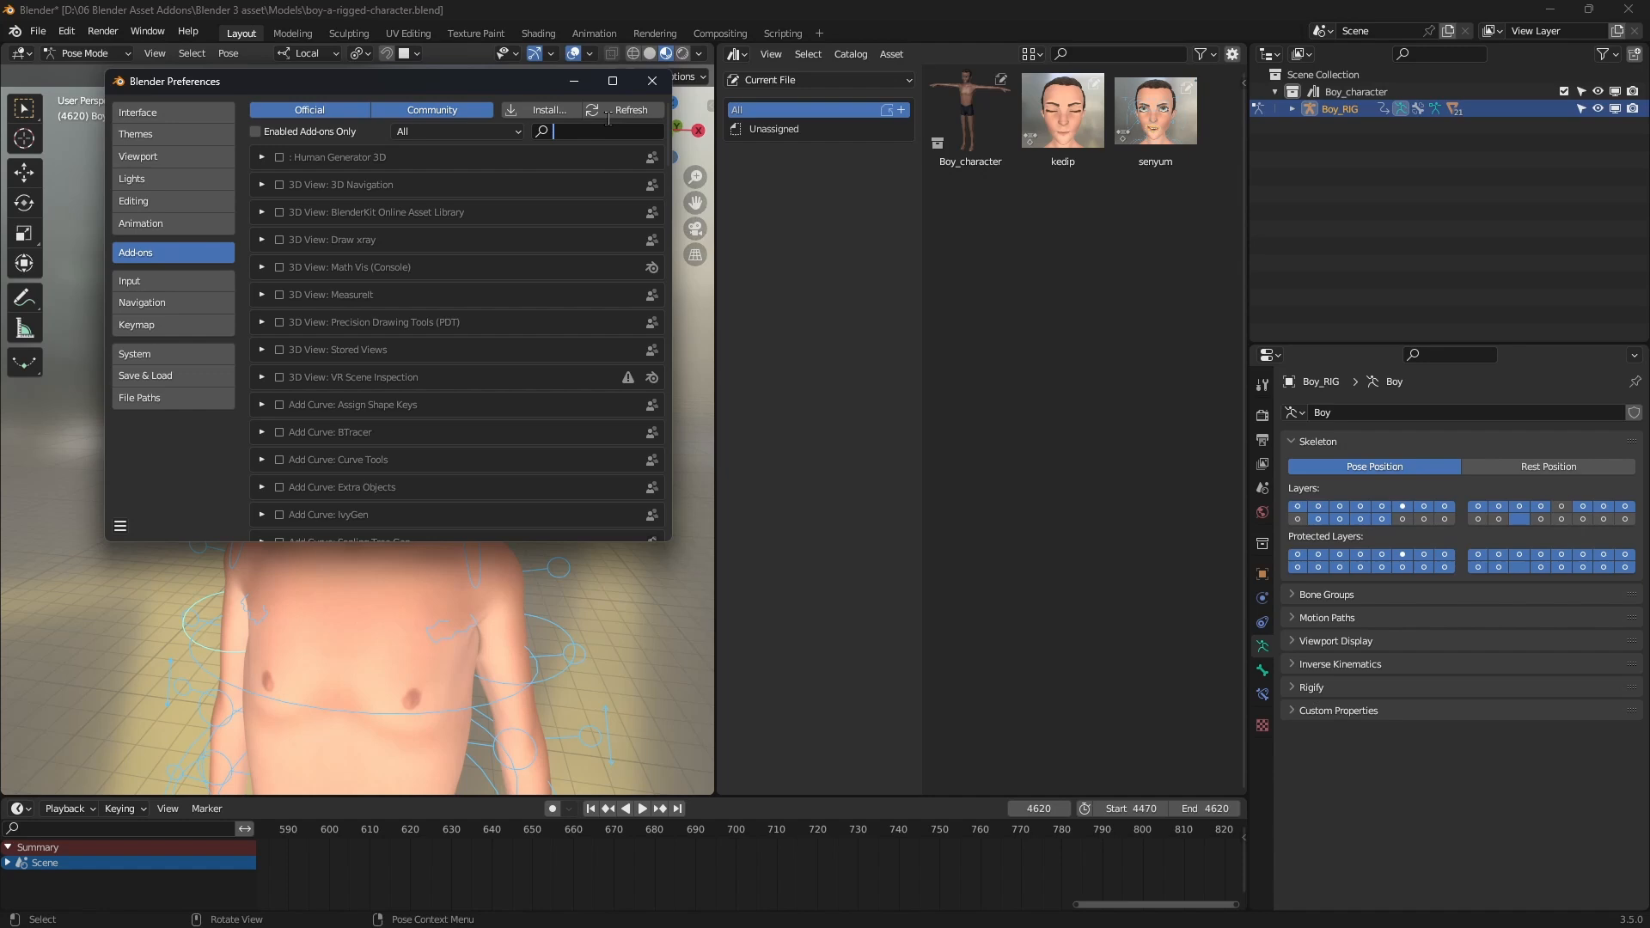
type("pose")
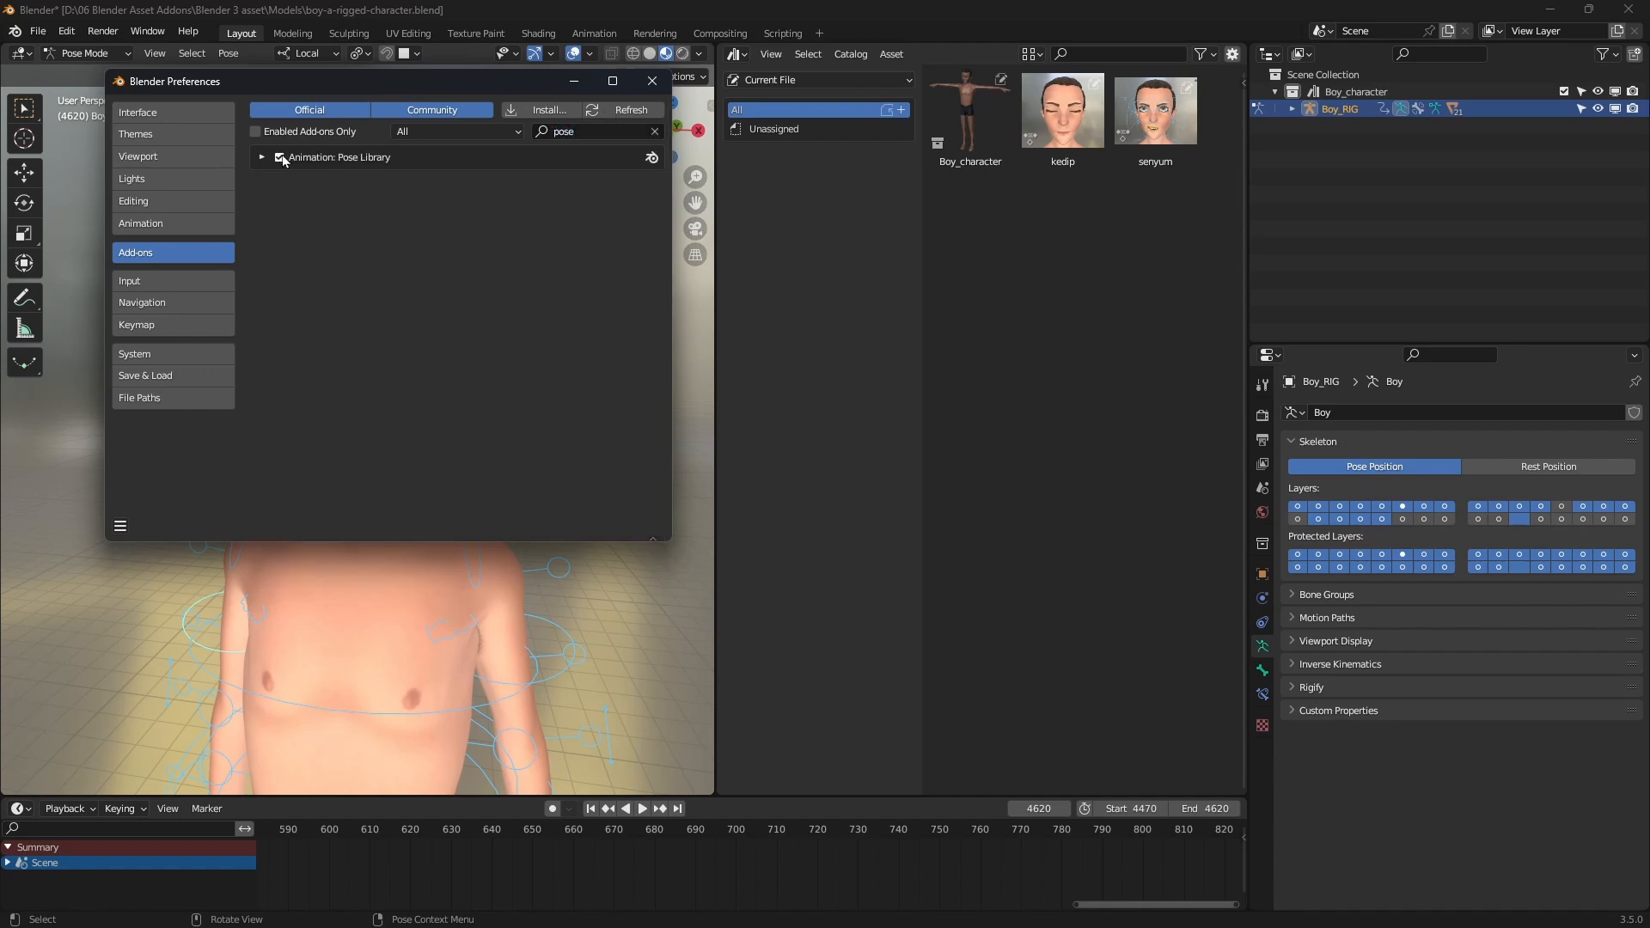
left_click(119, 525)
left_click(142, 483)
left_click(652, 81)
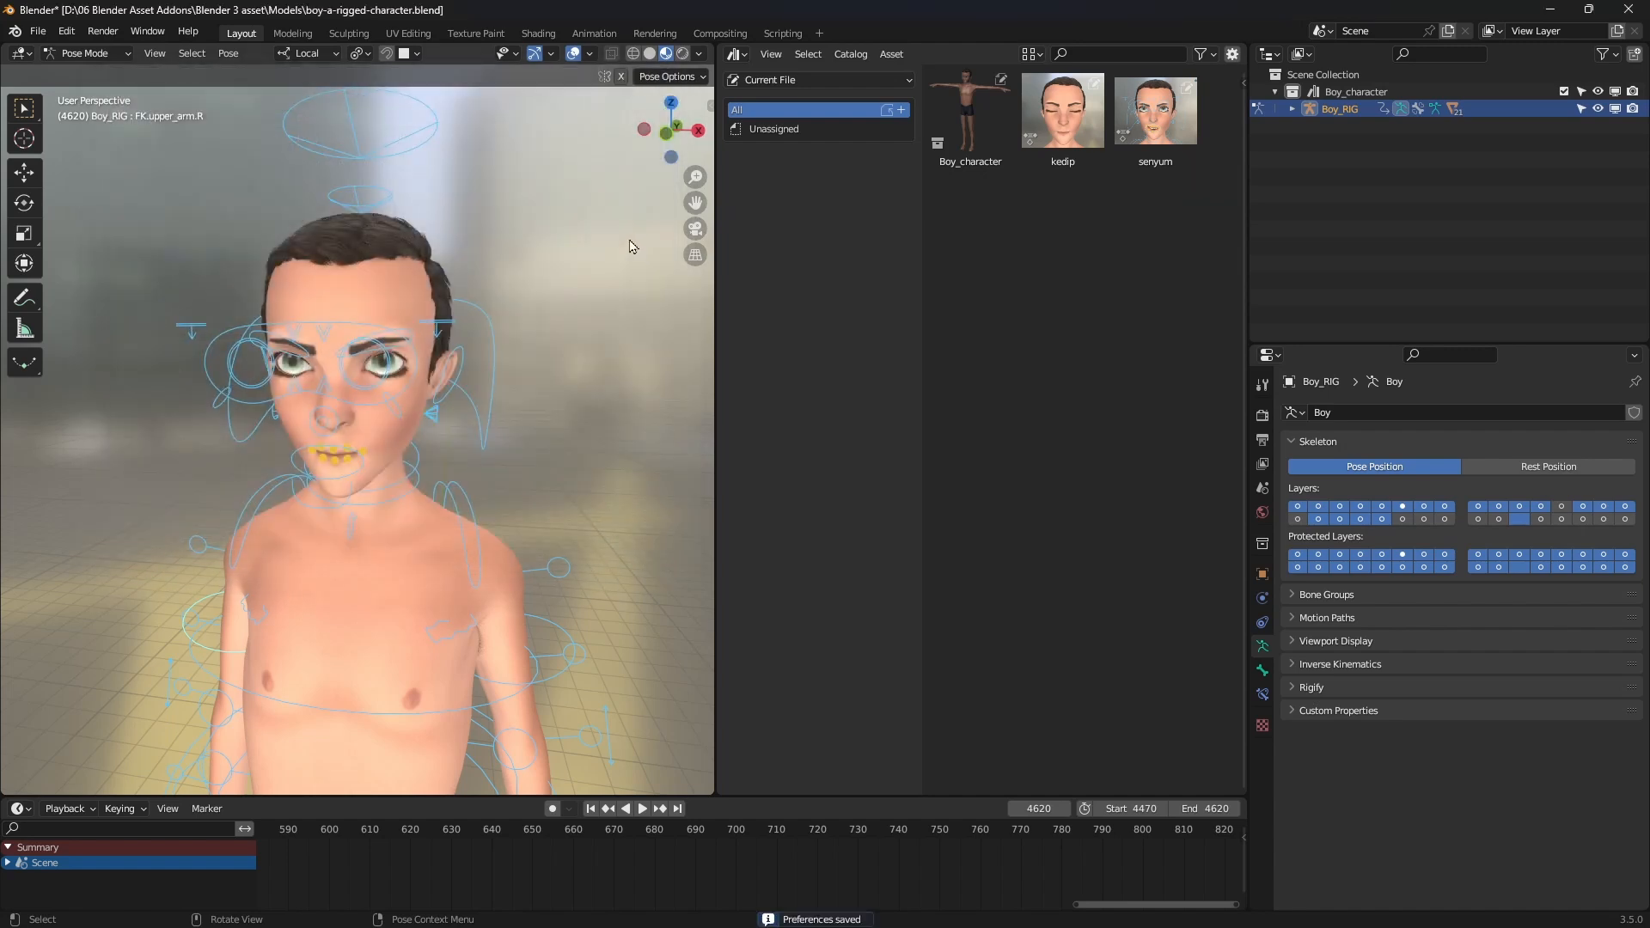
- Show the Pose Library with the current file's poses in the viewport sidebar
key("n")
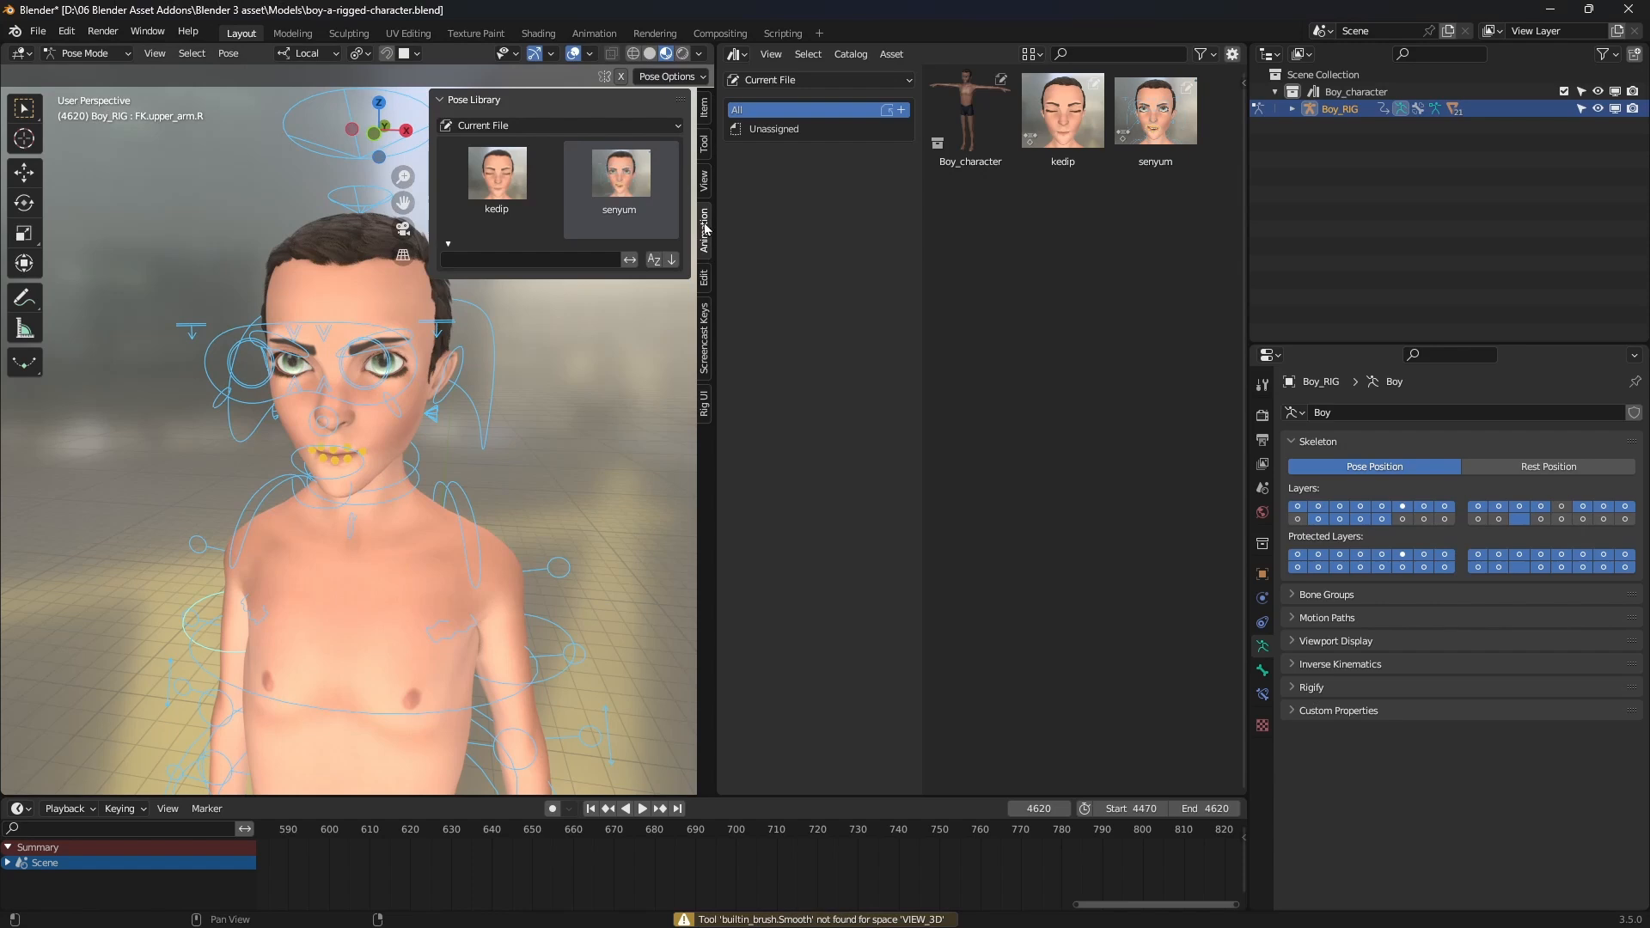
middle_click_drag(395, 371, 333, 397, "shift")
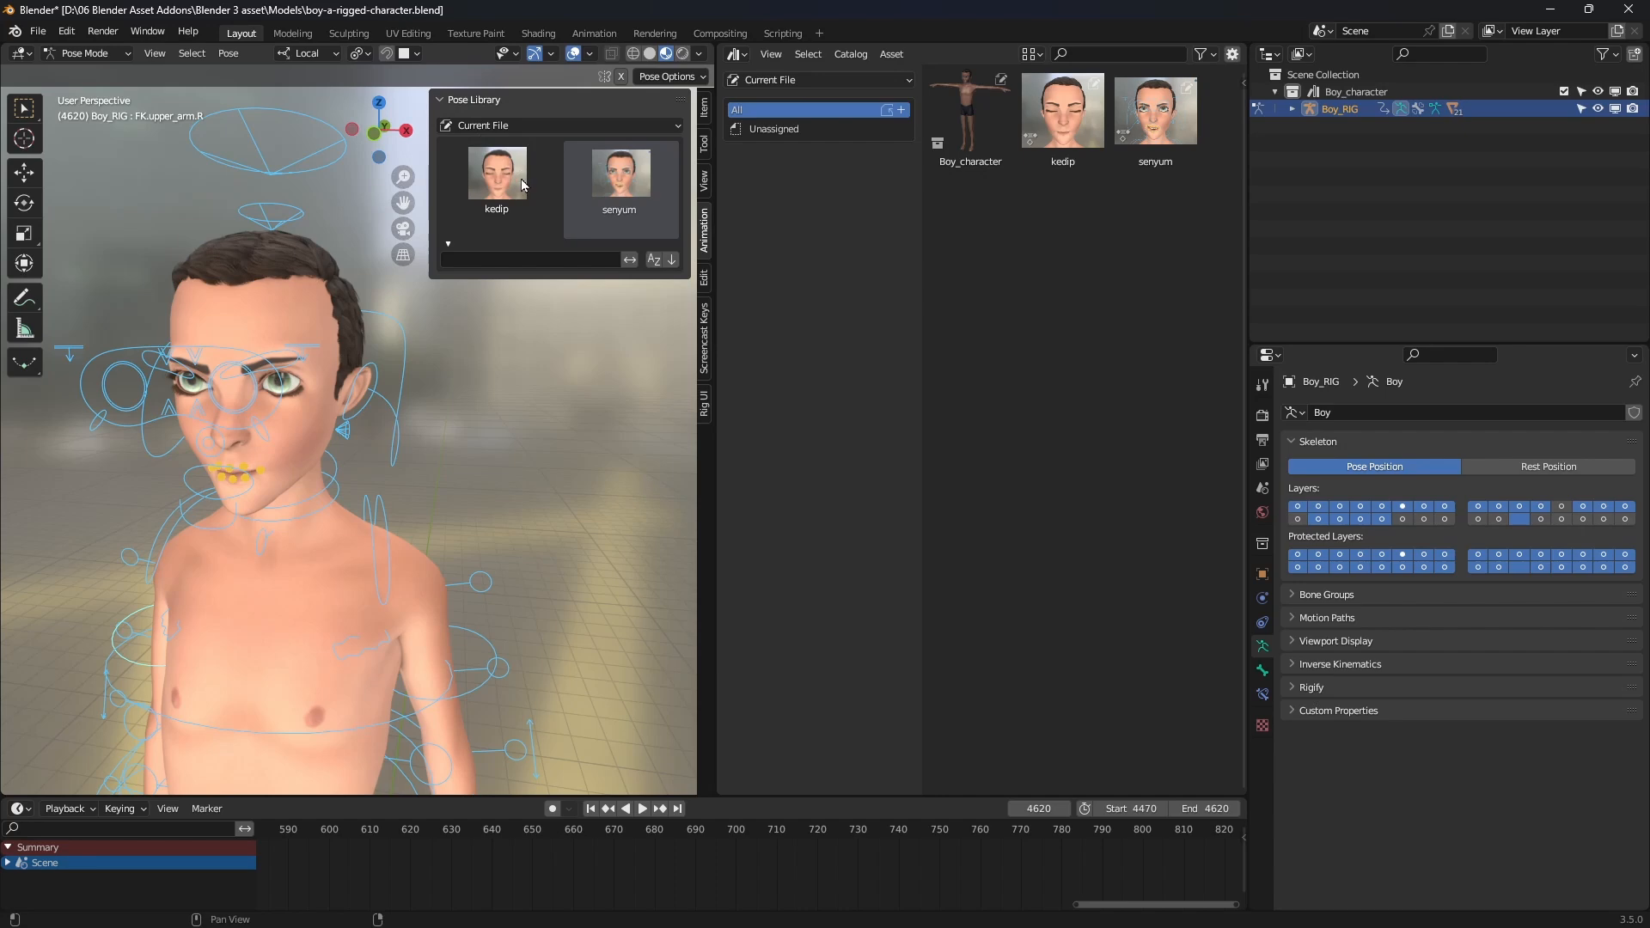
scroll(342, 432, "down", 4)
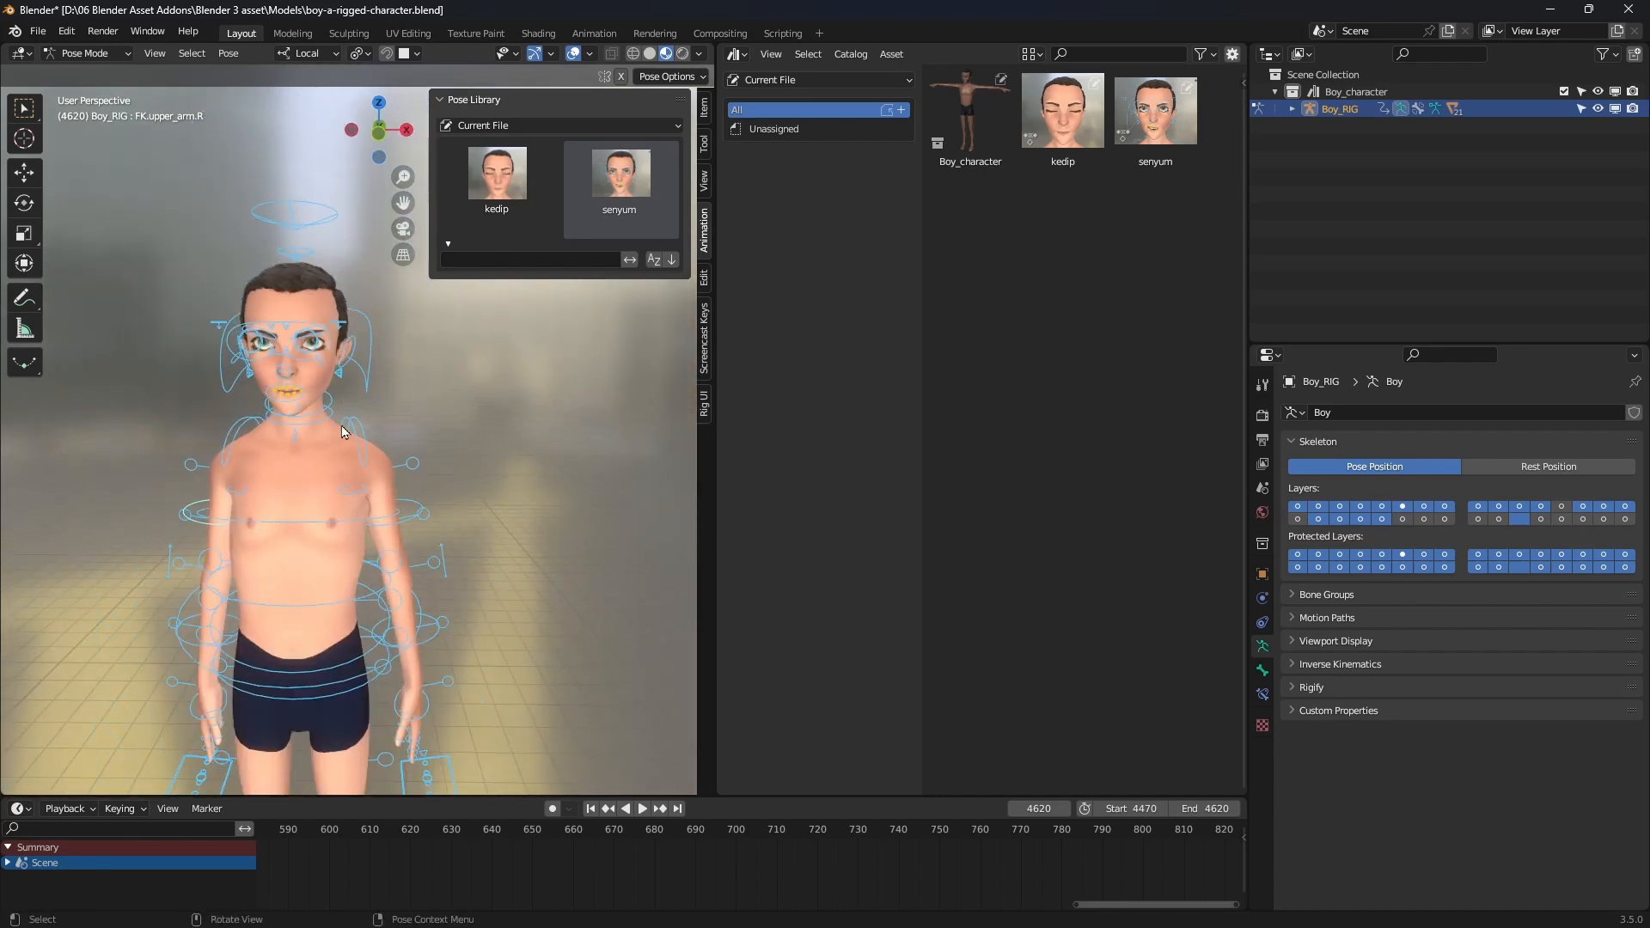
middle_click_drag(342, 431, 306, 344, "shift")
middle_click_drag(404, 488, 502, 454)
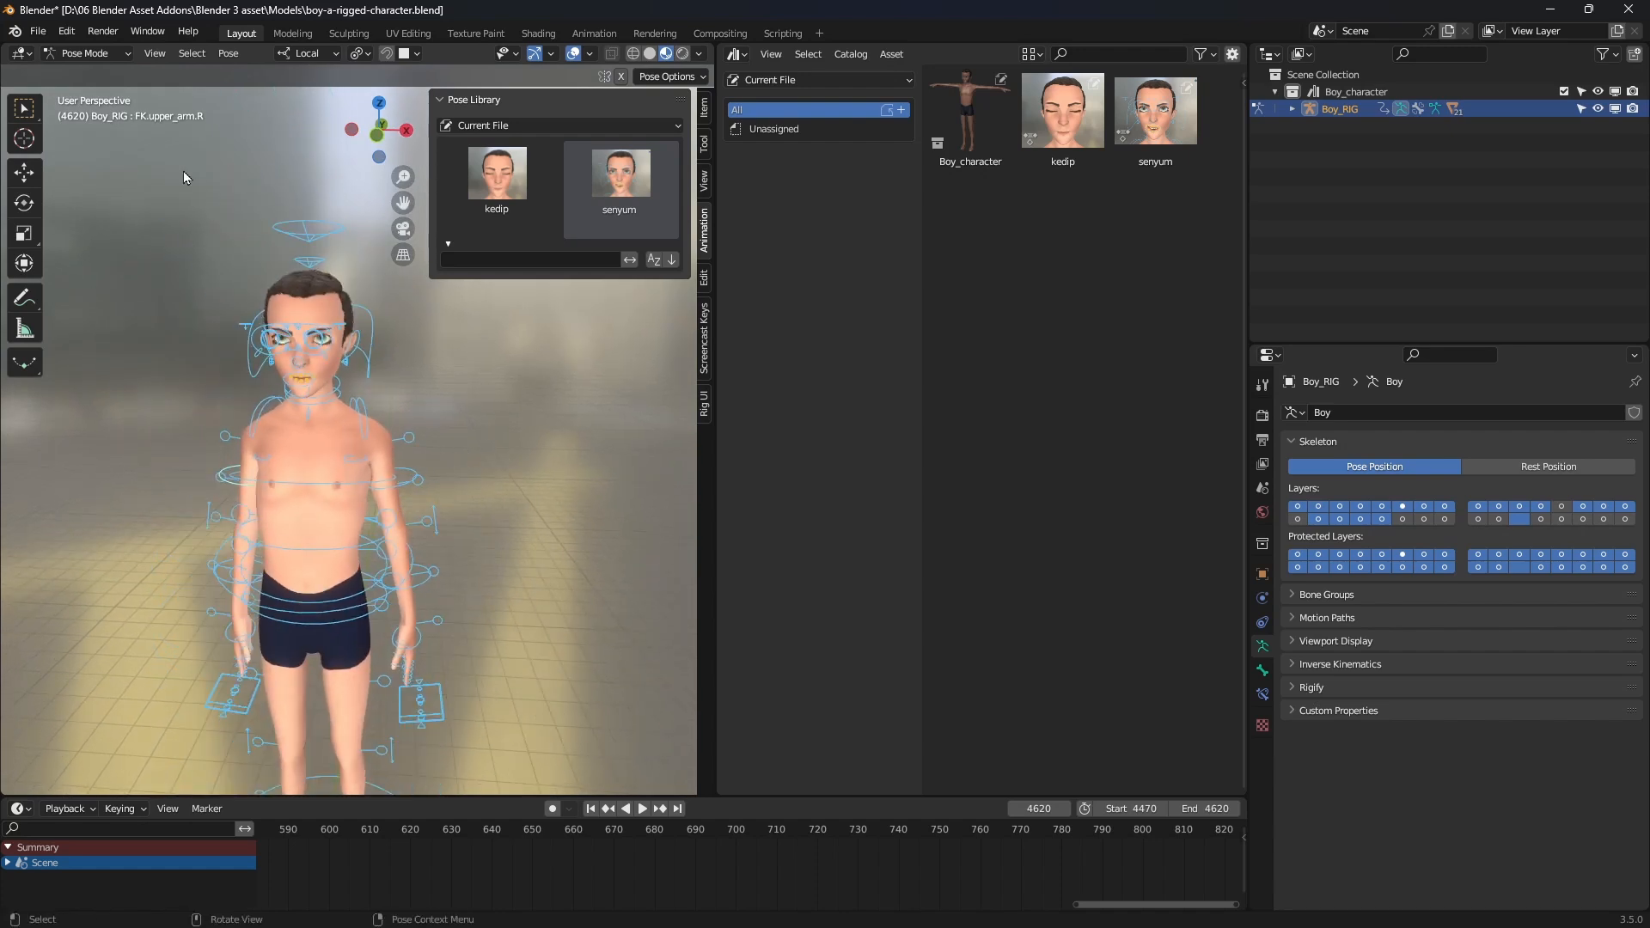
- Keep the asset browser on Current File and create a pose asset from the selected bones
left_click(86, 53)
left_click(807, 79)
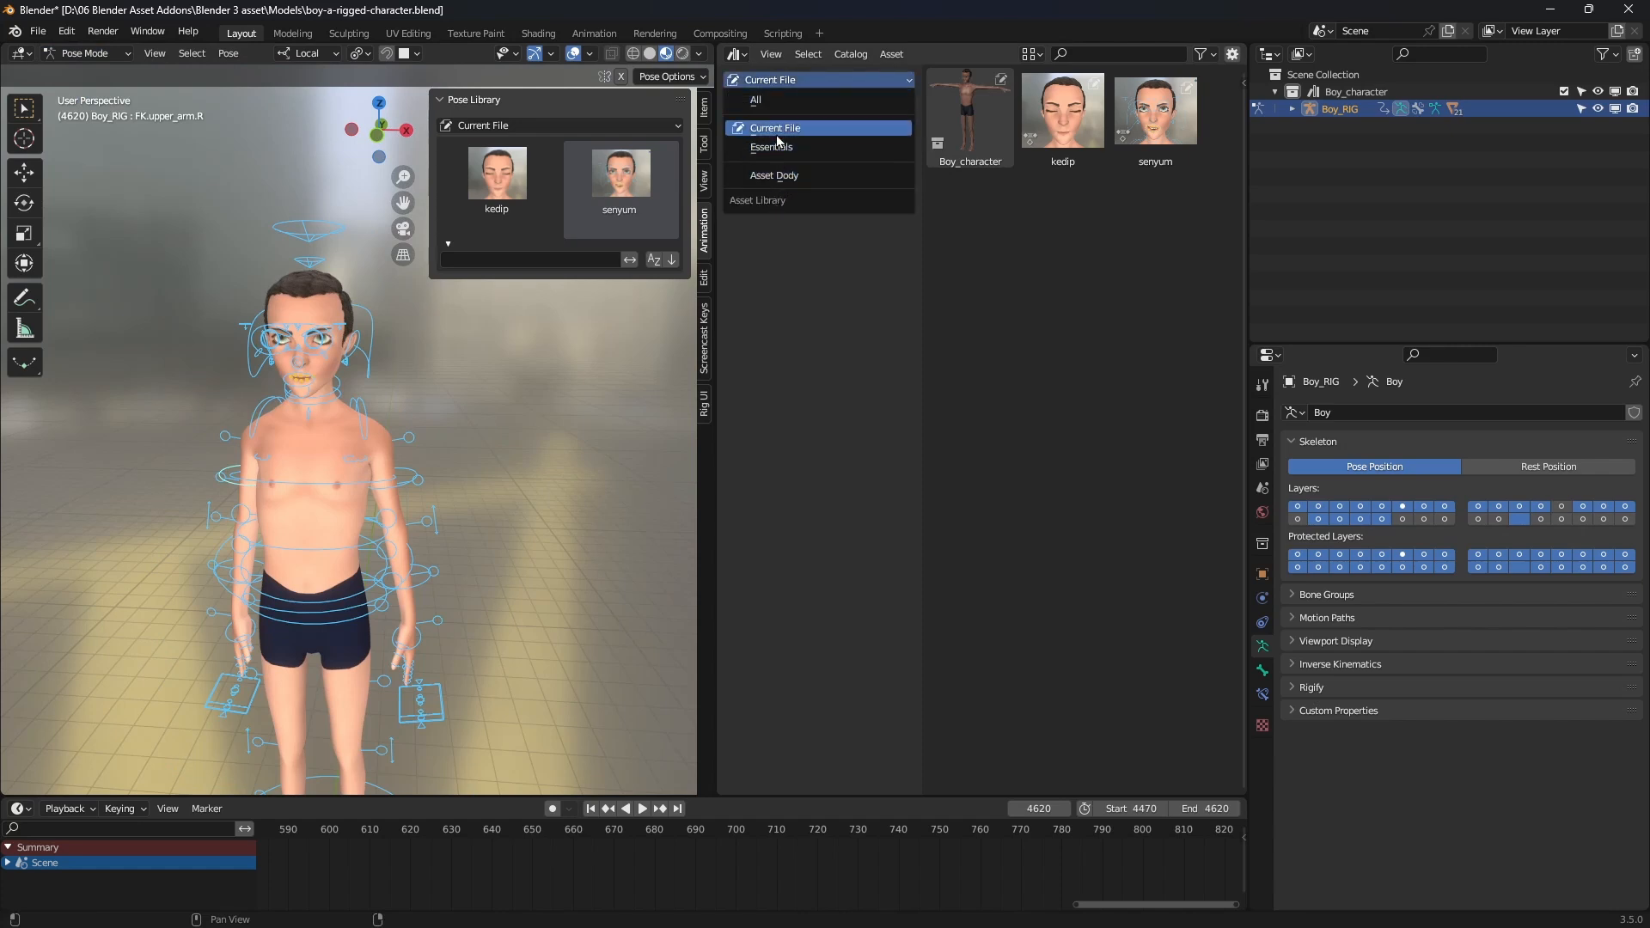
left_click(778, 131)
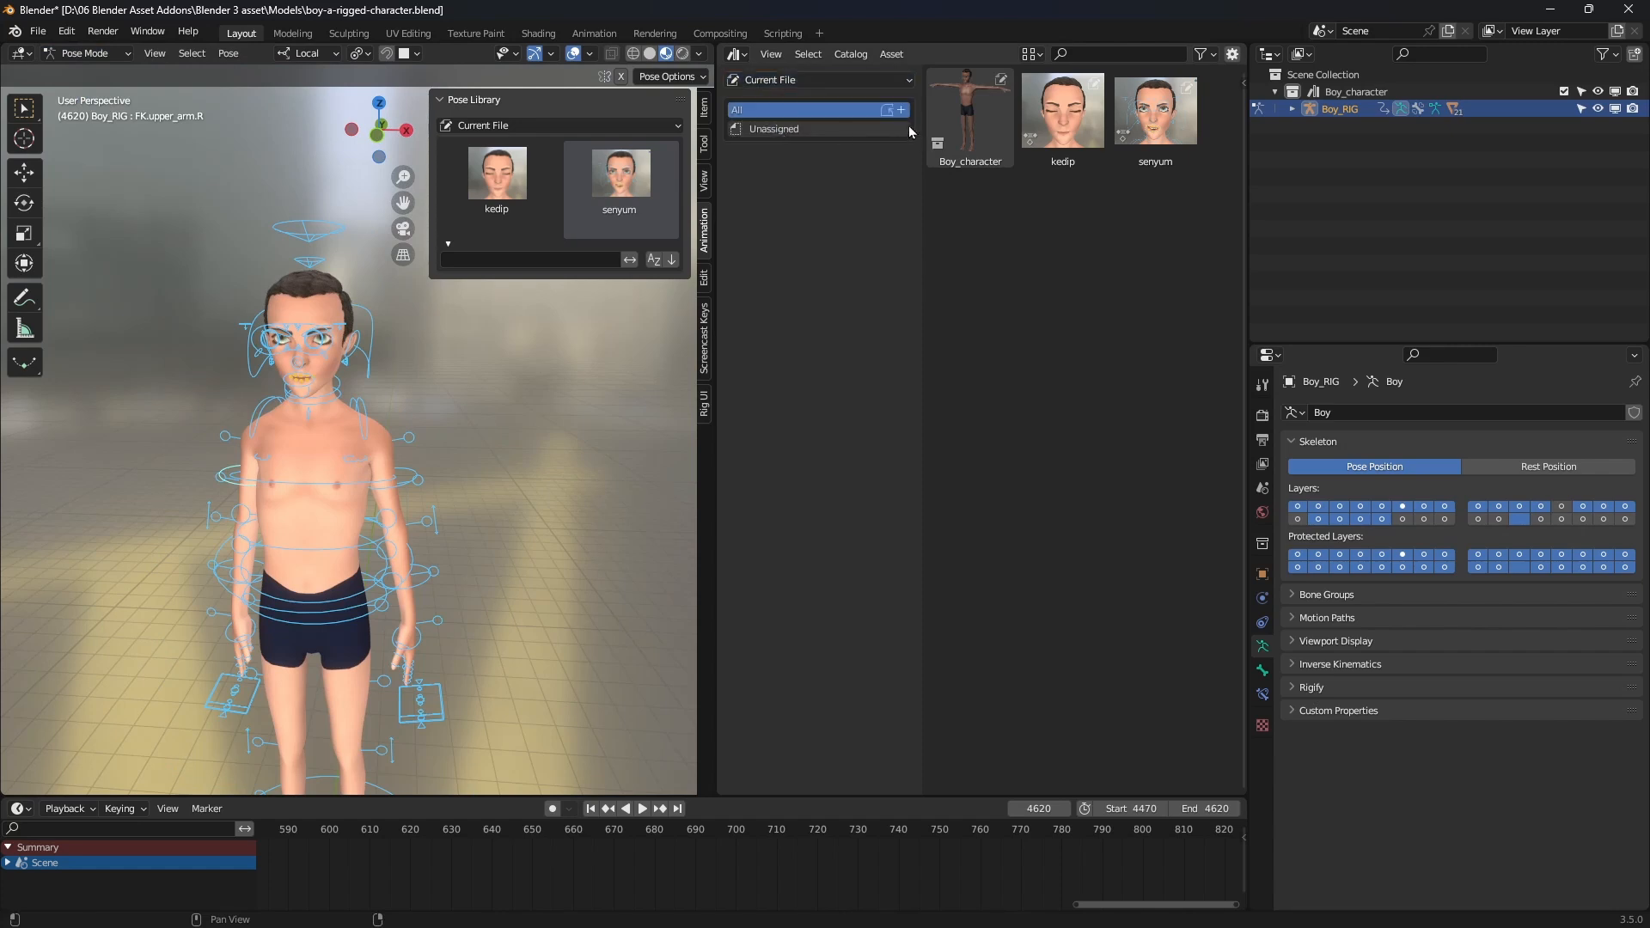
left_click(896, 56)
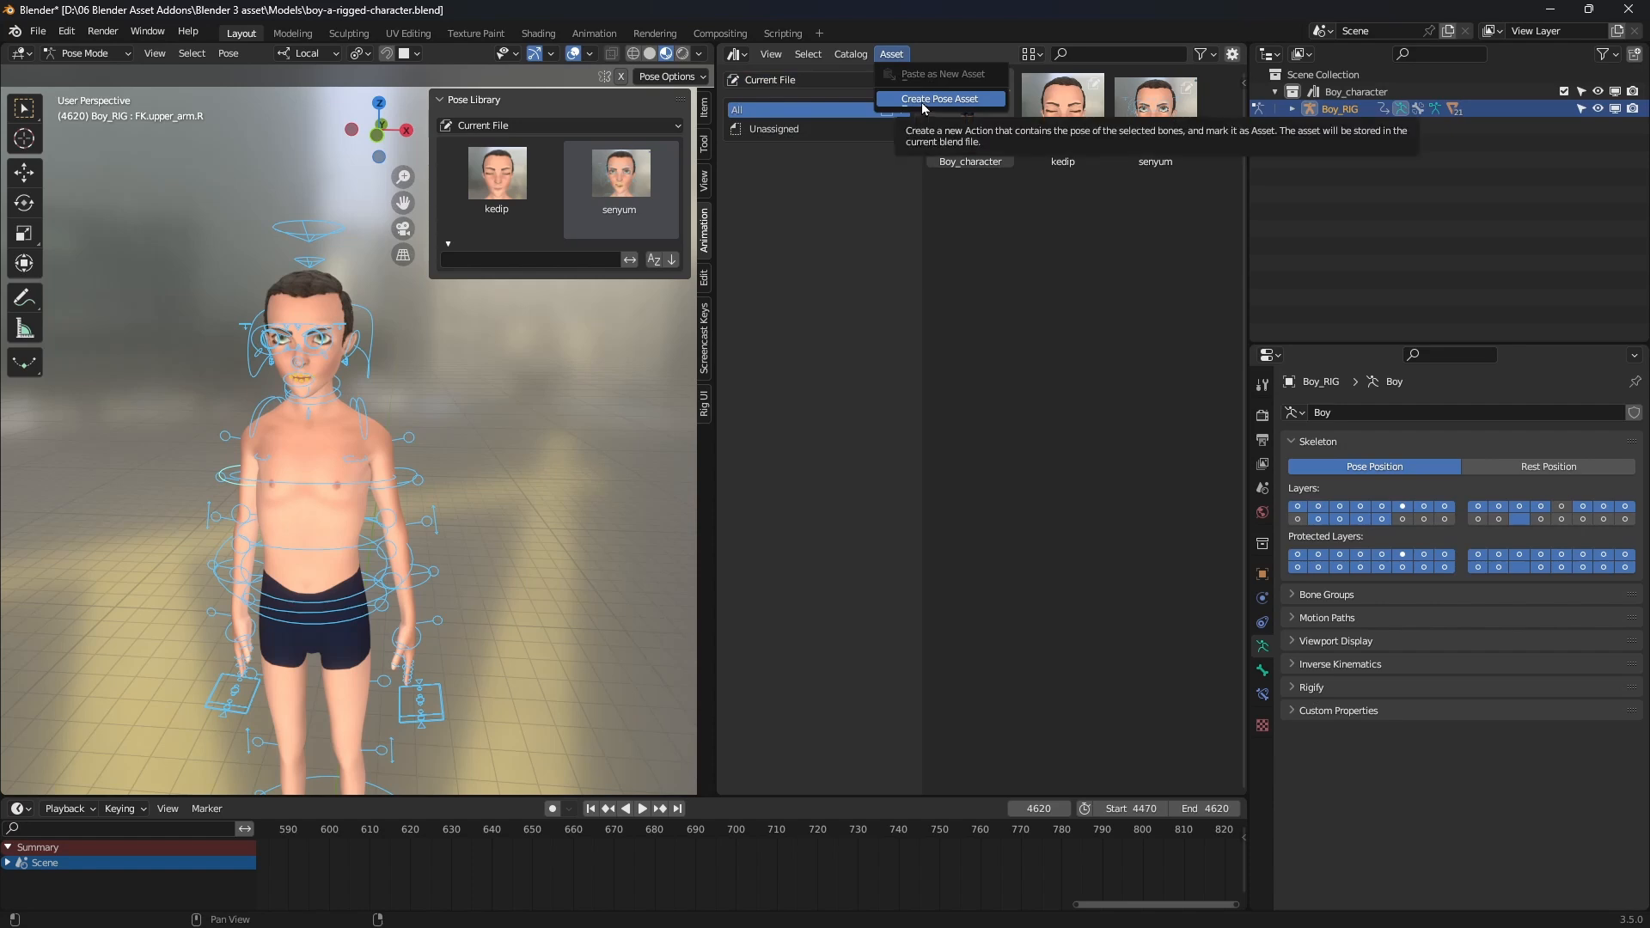
left_click(947, 101)
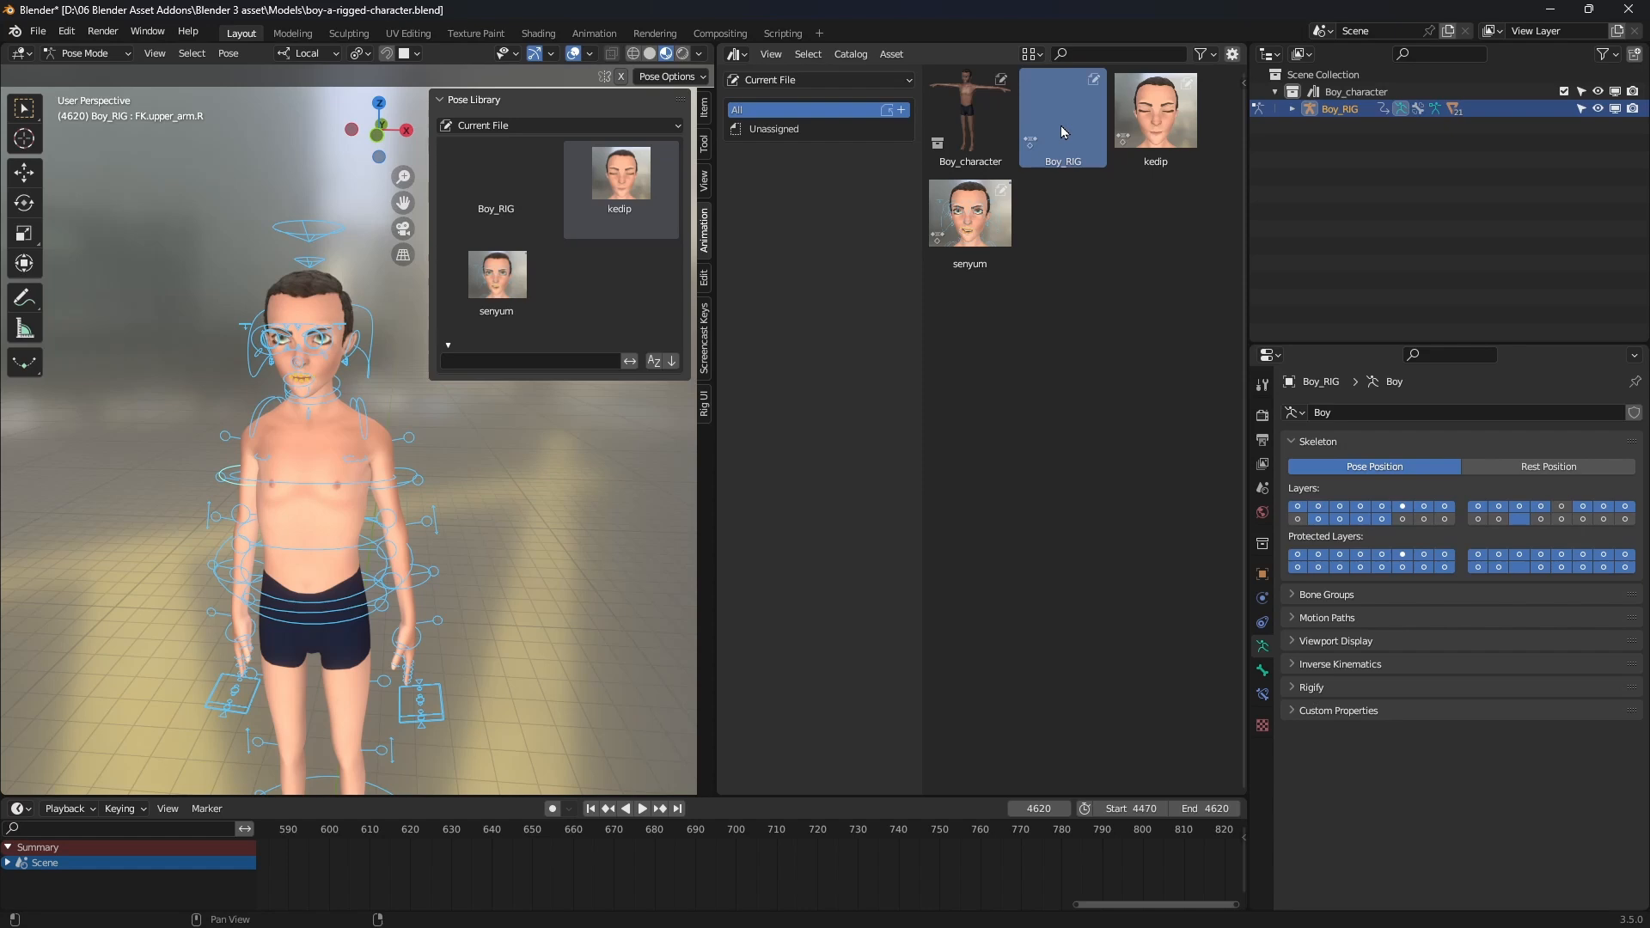
- Show the new pose asset's details and name it Pose siap
key("n")
left_click(1203, 80)
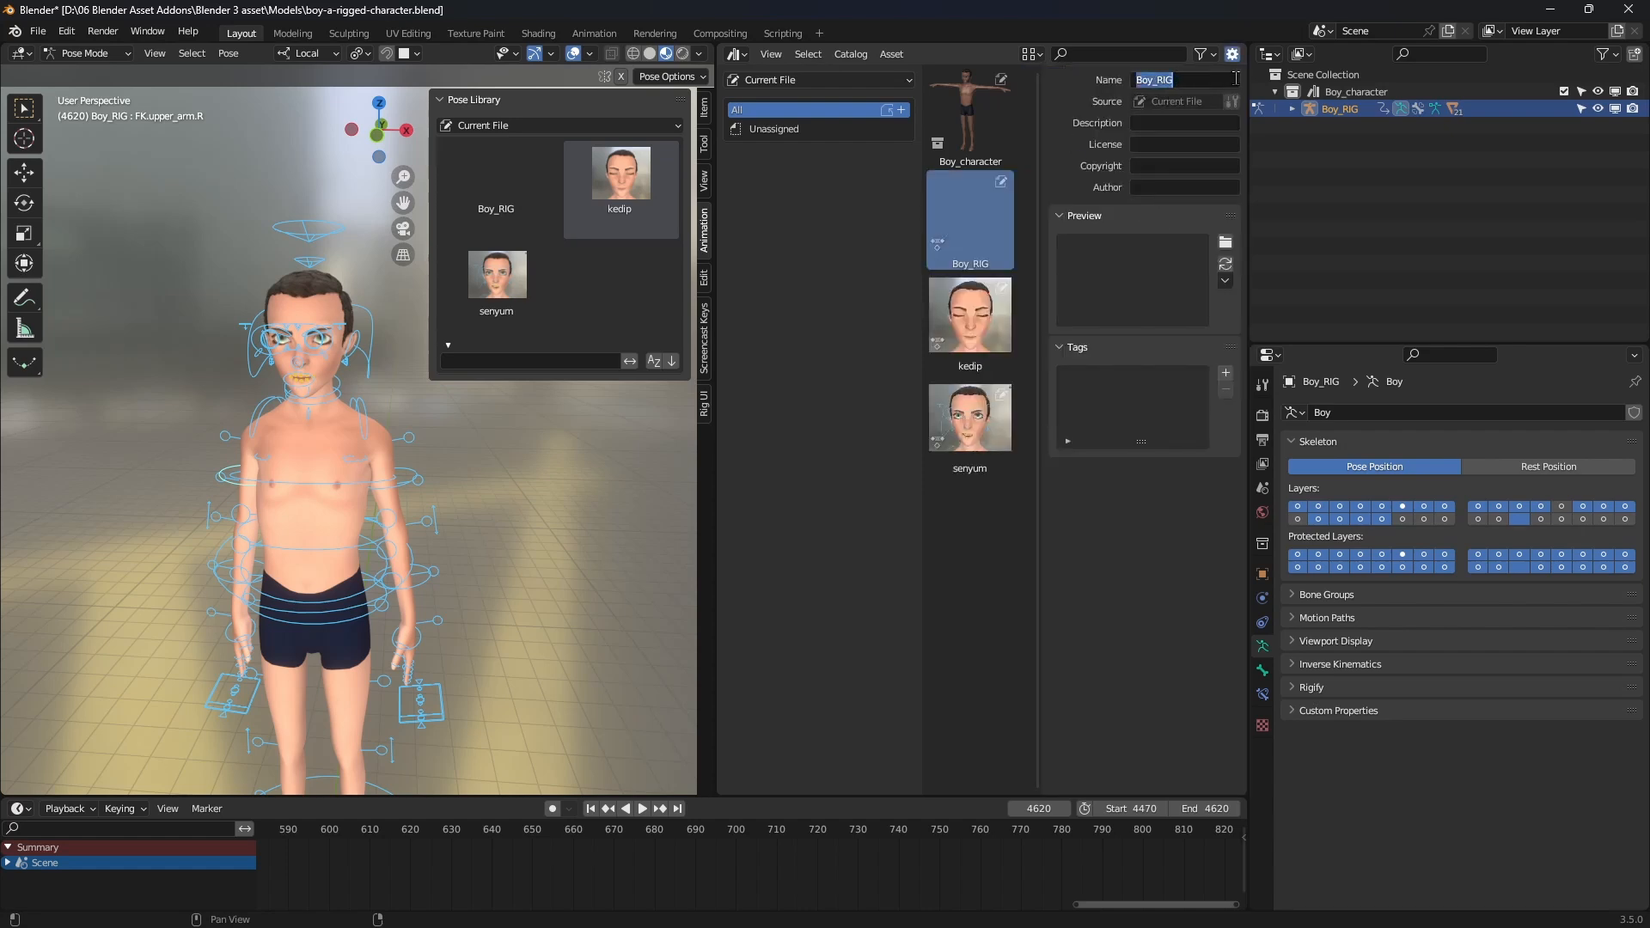
type("Pose siap")
key("Return")
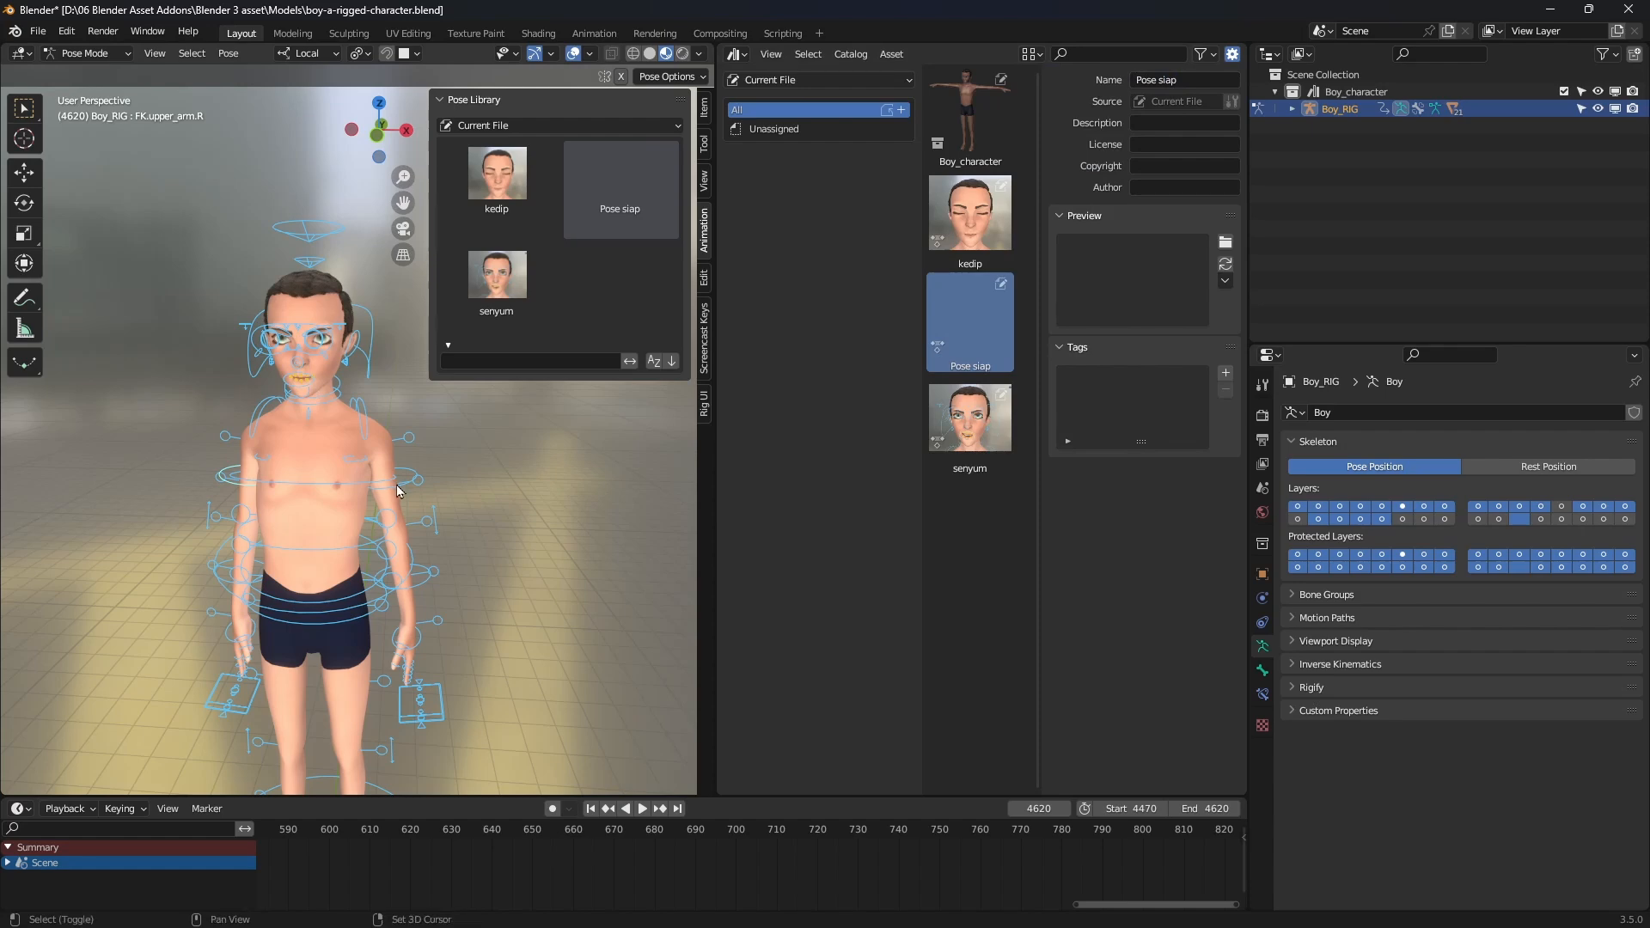
- Hide the viewport overlays and the sidebar to leave the posed character unobstructed
scroll(320, 482, "up", 2)
mouse_move(342, 494)
middle_mouse_down()
mouse_move(320, 482)
mouse_move(346, 500)
middle_mouse_up()
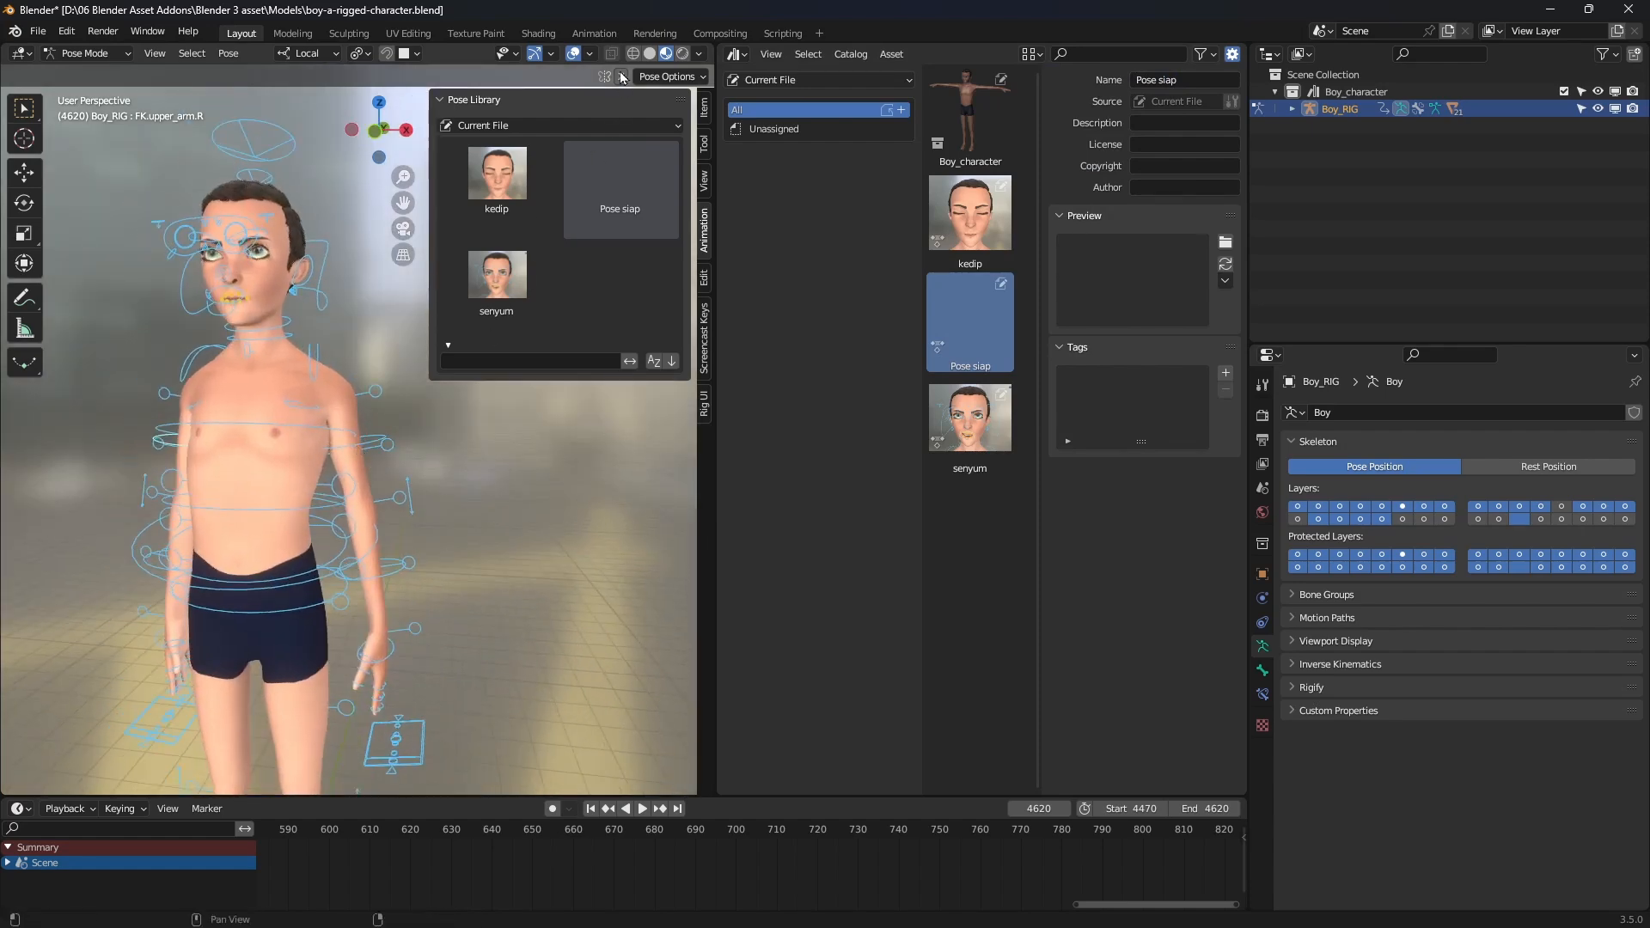
left_click(574, 53)
key("n")
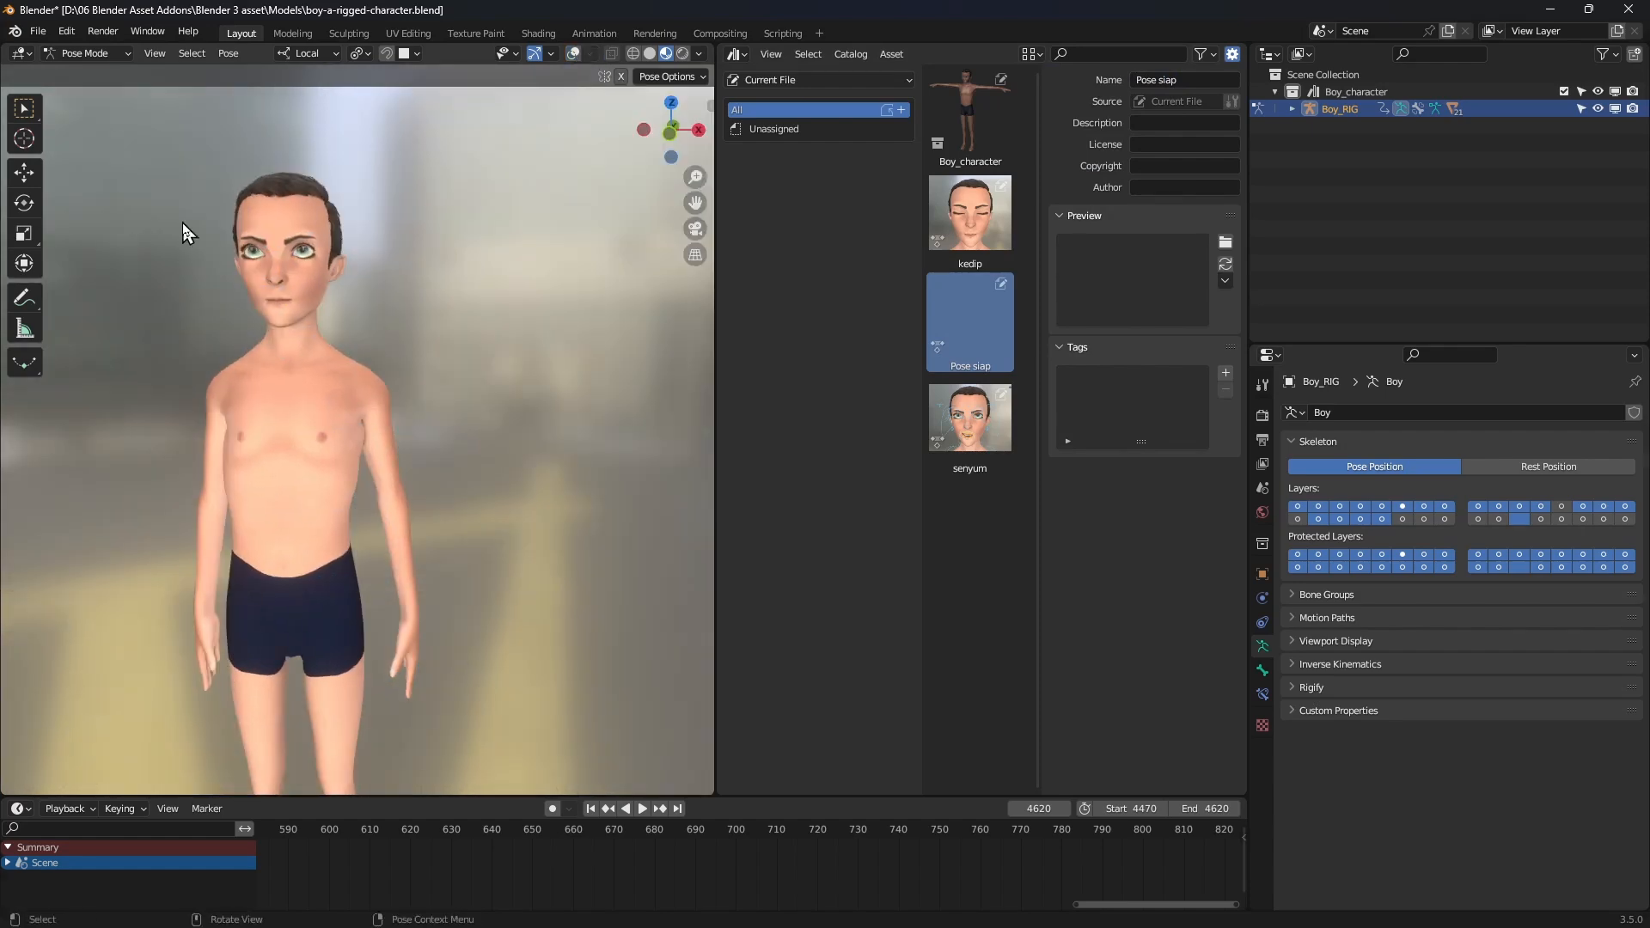
- Capture a square snip of the character's head and torso with Snipping Tool, save it and close the tool
key("super+shift+s")
left_click_drag(88, 141, 516, 569)
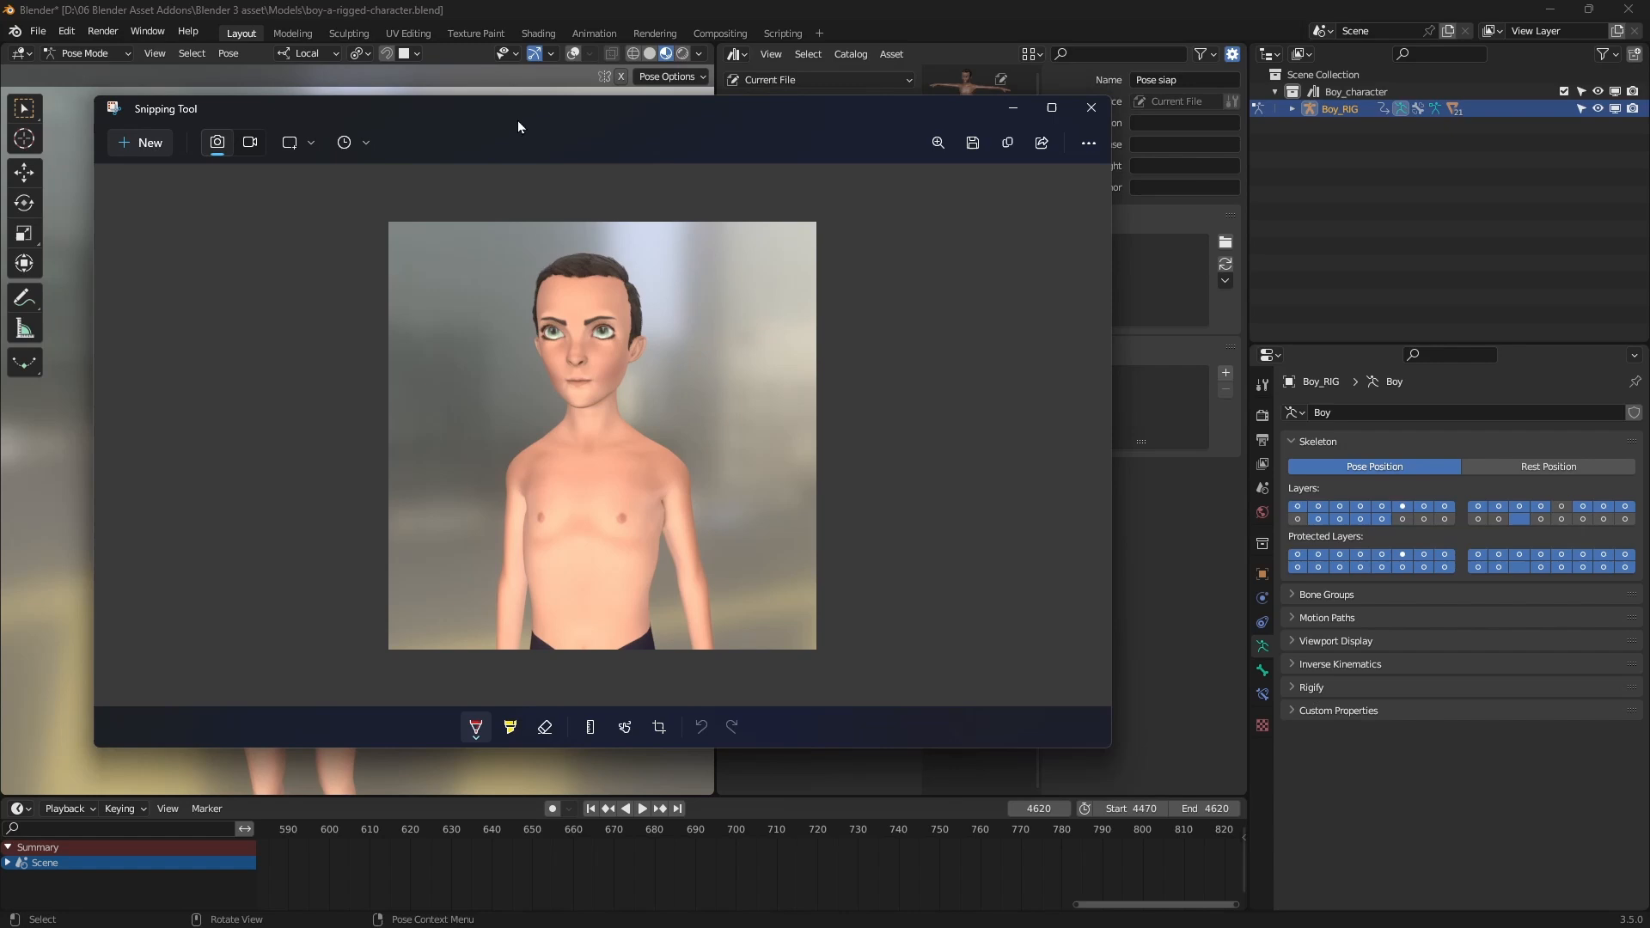
left_click_drag(531, 122, 541, 123)
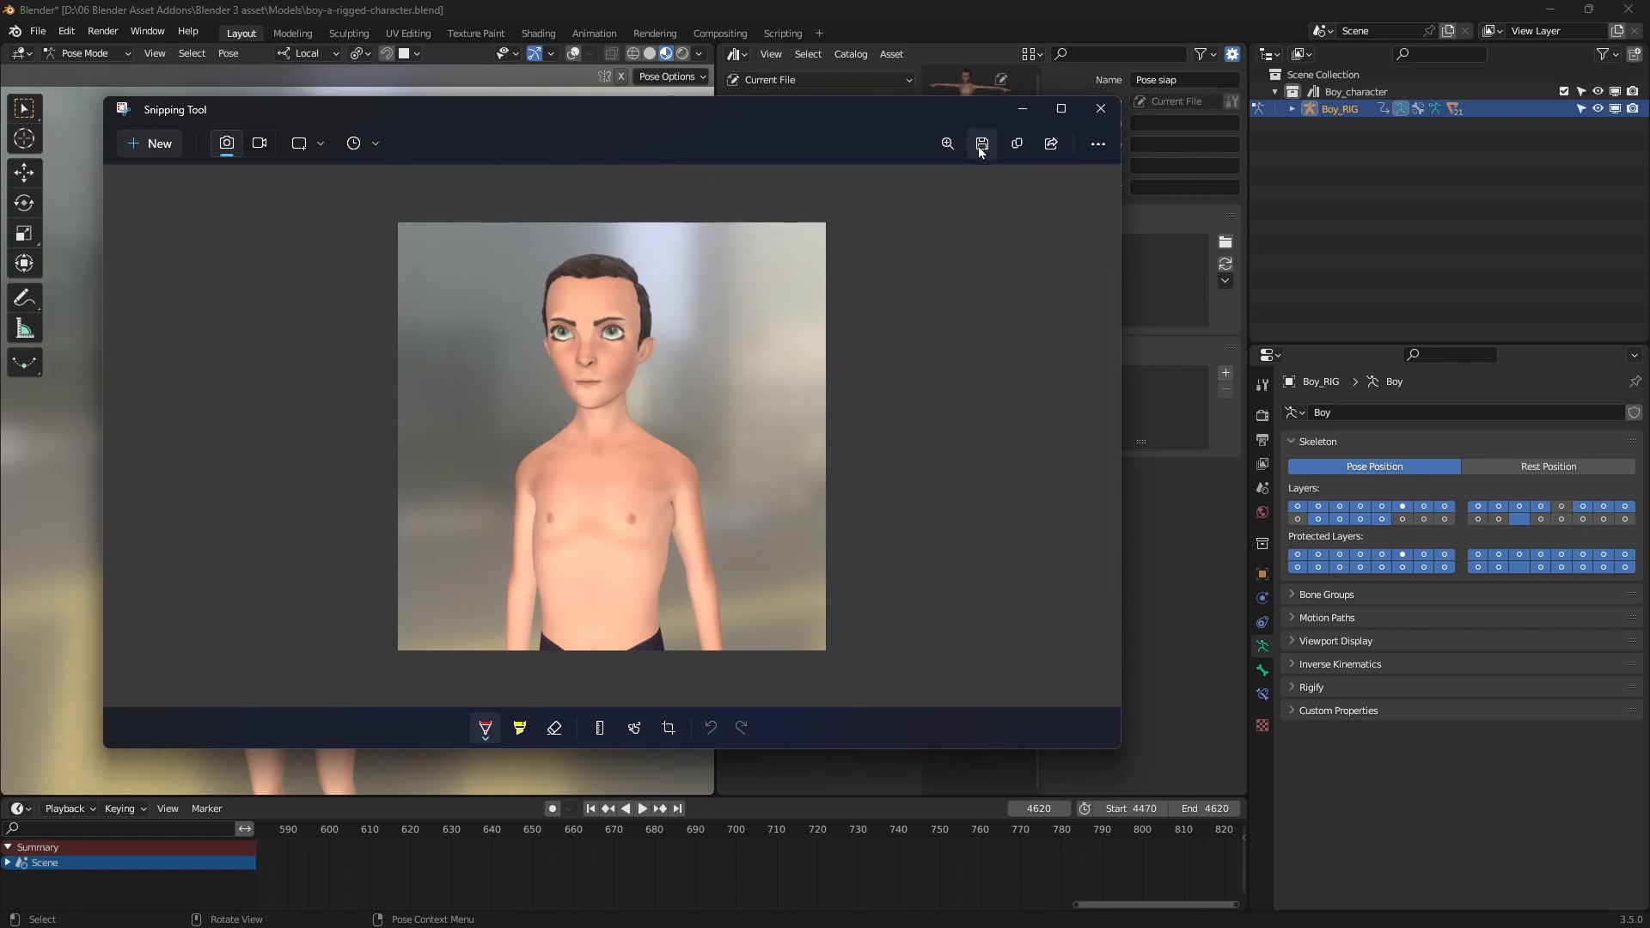
left_click(1100, 109)
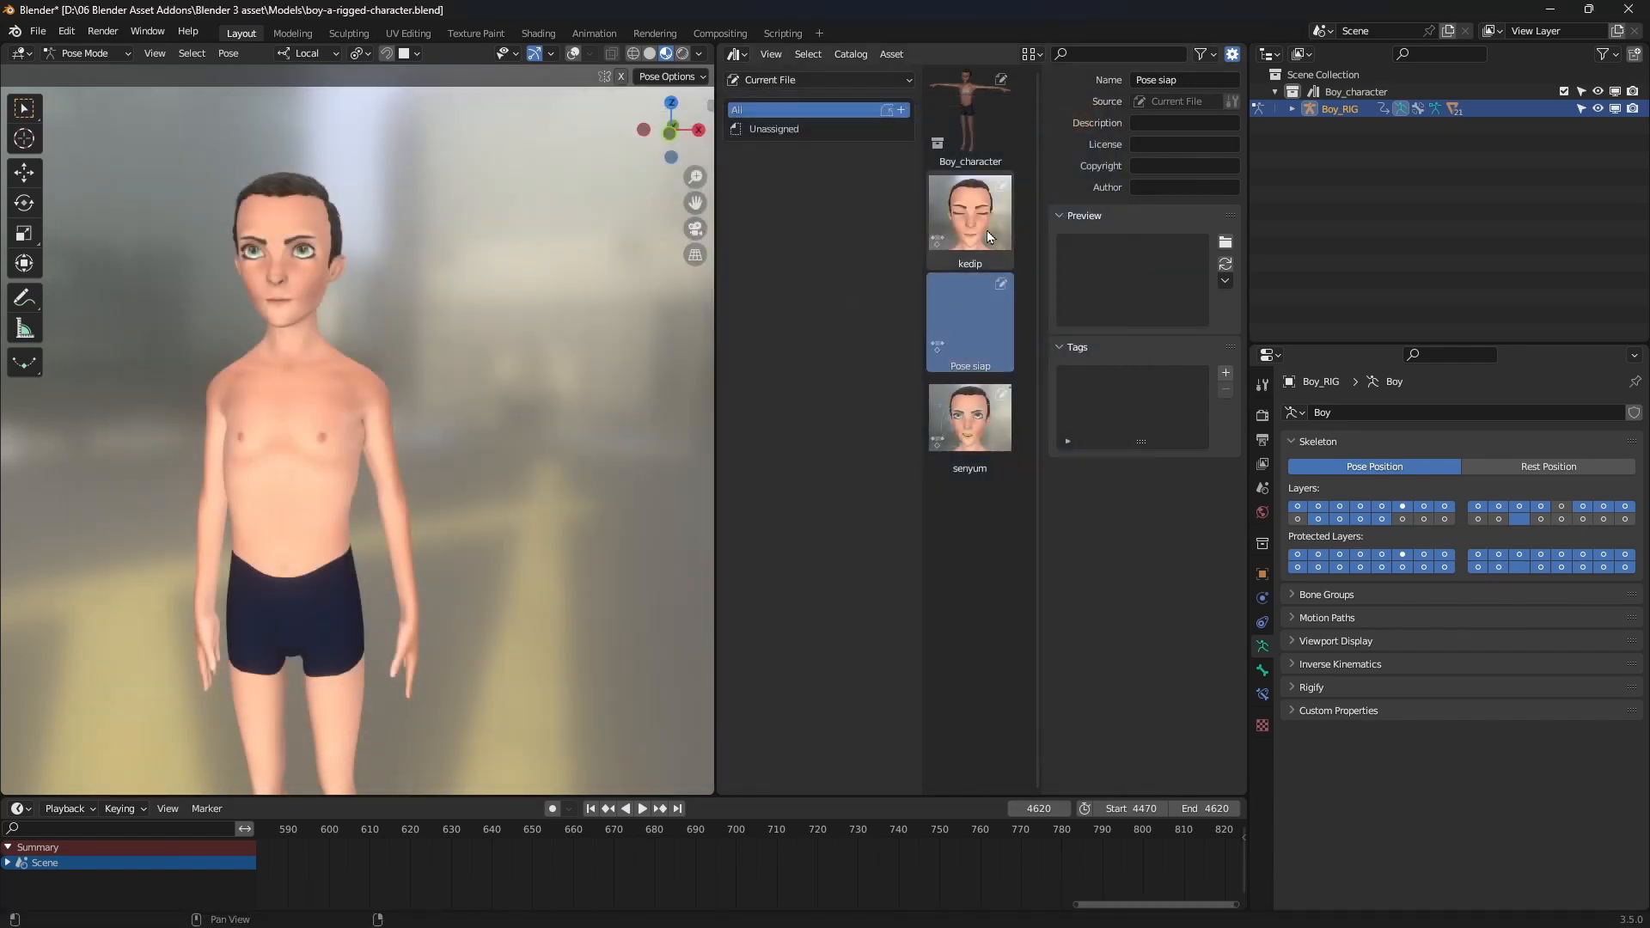
- Load pose siap.png from the Asset Dody folder as the custom preview of the Pose siap asset
left_click(1225, 241)
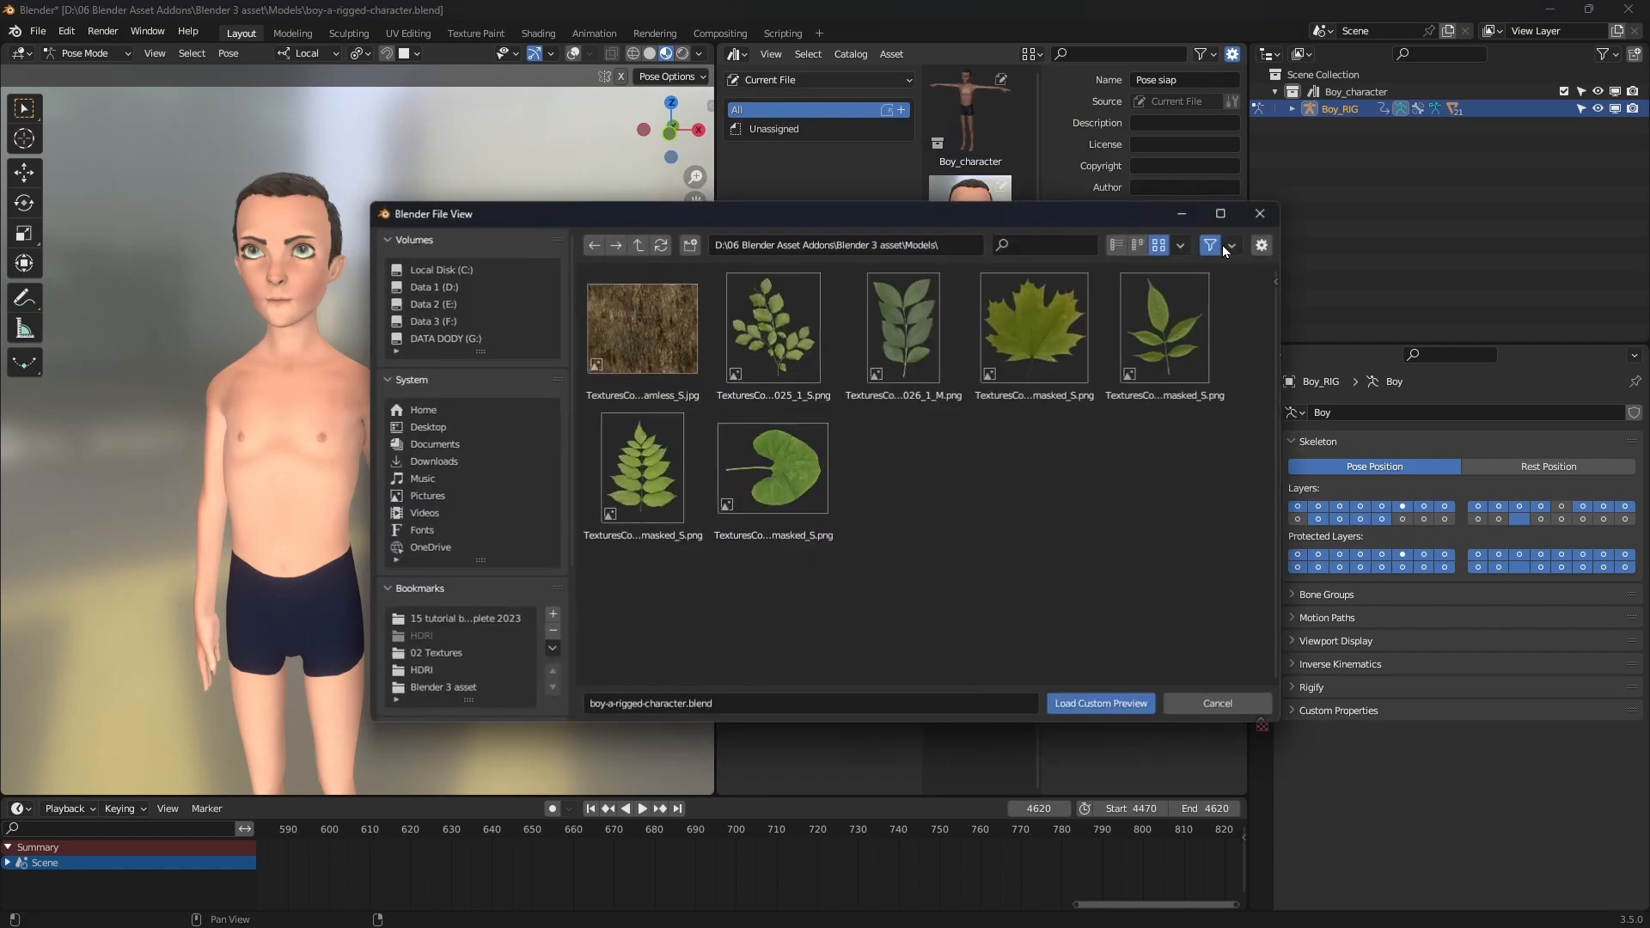
left_click(885, 359)
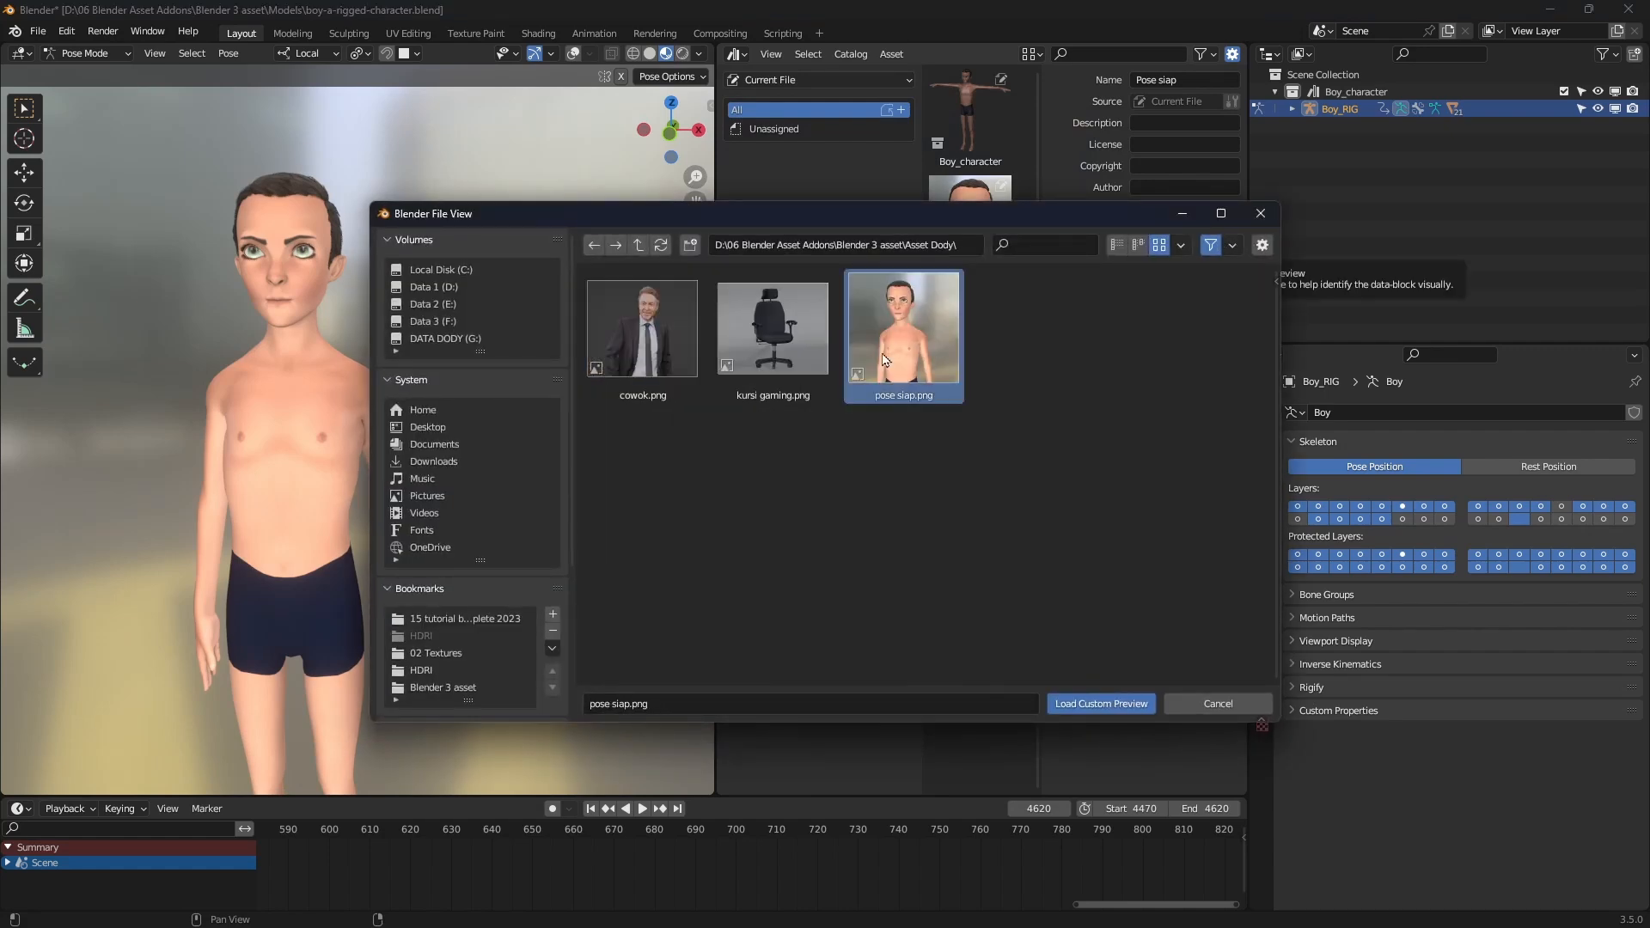
left_click(1109, 703)
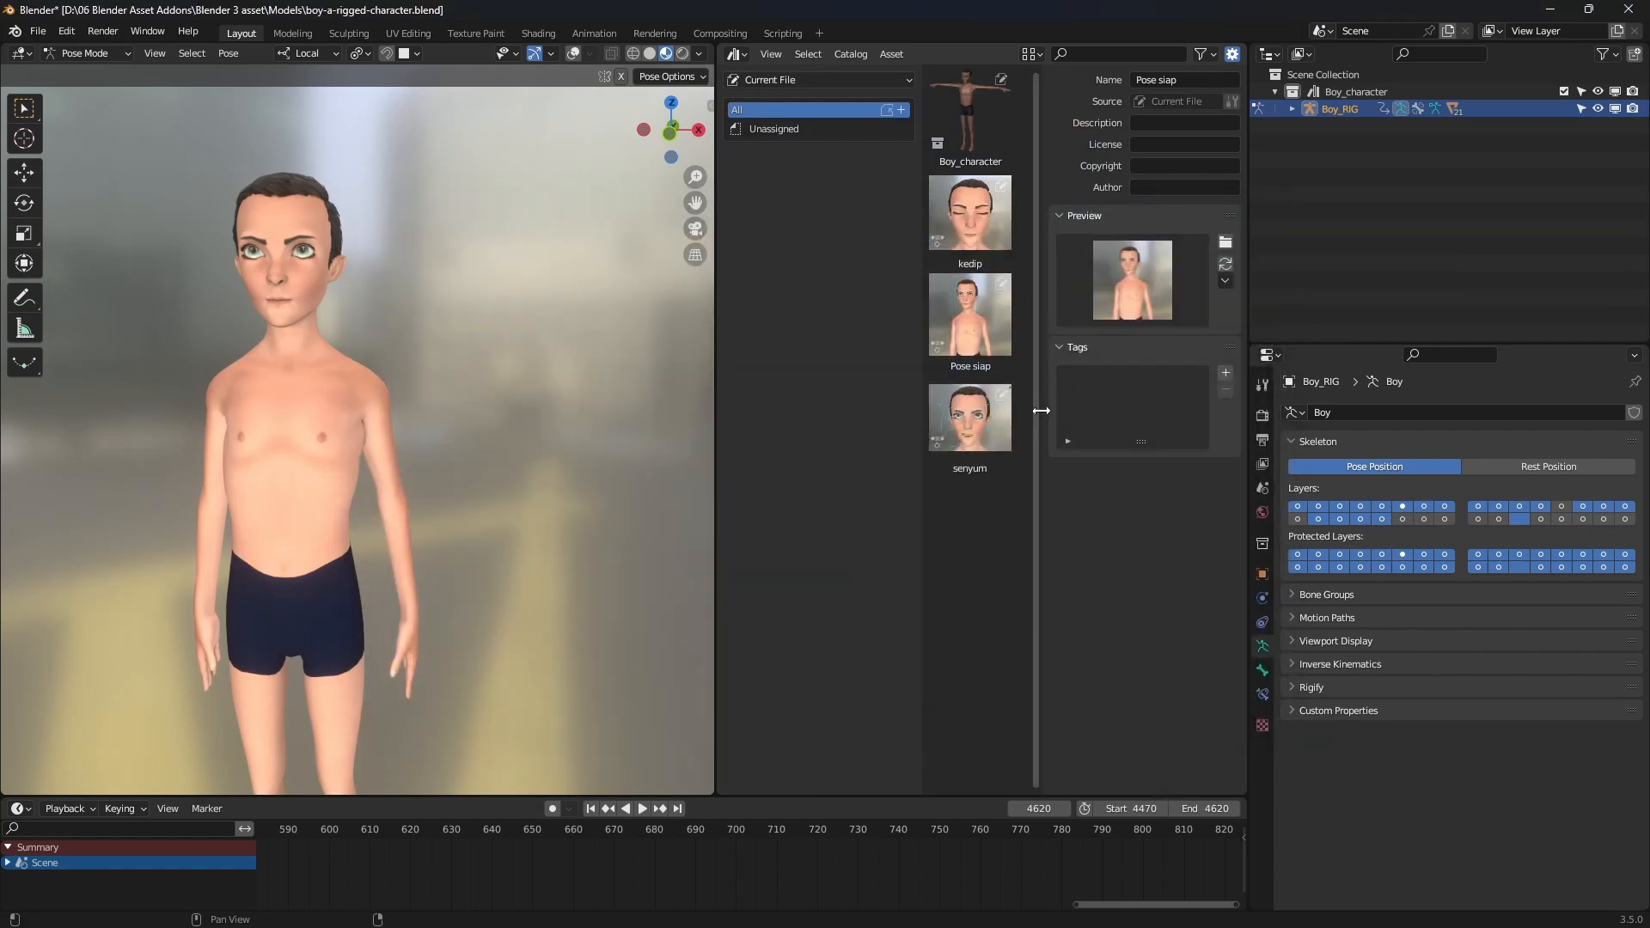
- Hide the asset details and save the character's blend file
left_click_drag(1038, 406, 1304, 407)
left_click(38, 31)
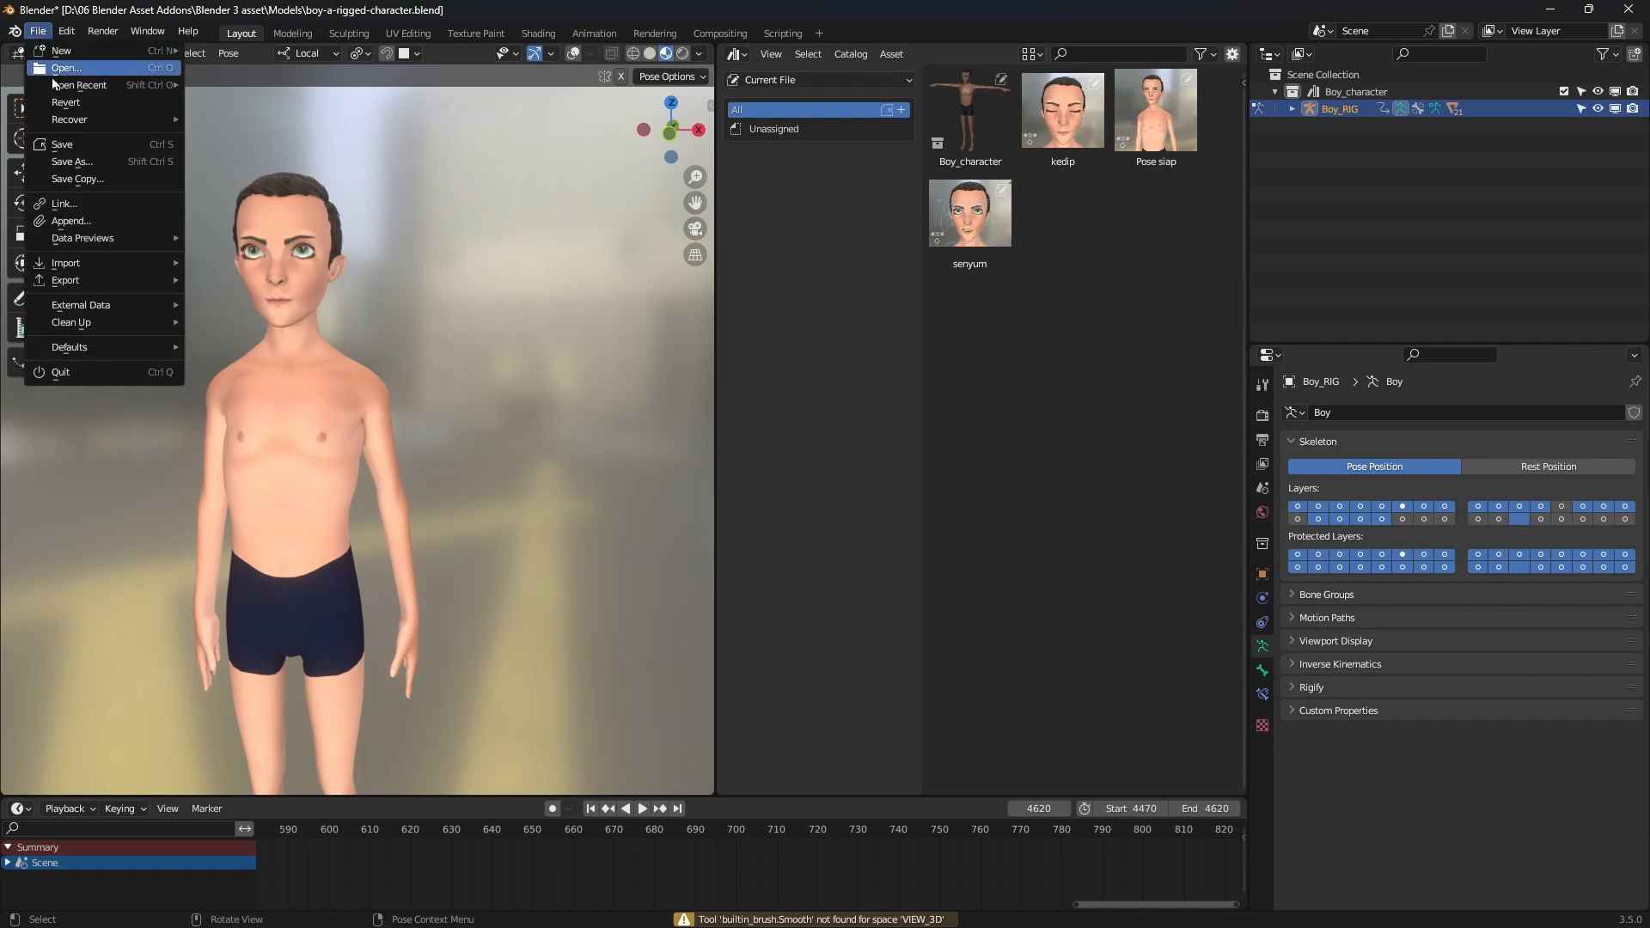
left_click(66, 142)
- Clear the rotation of all the rig's bones to put the character in a T-pose, and deselect them
left_click(486, 381)
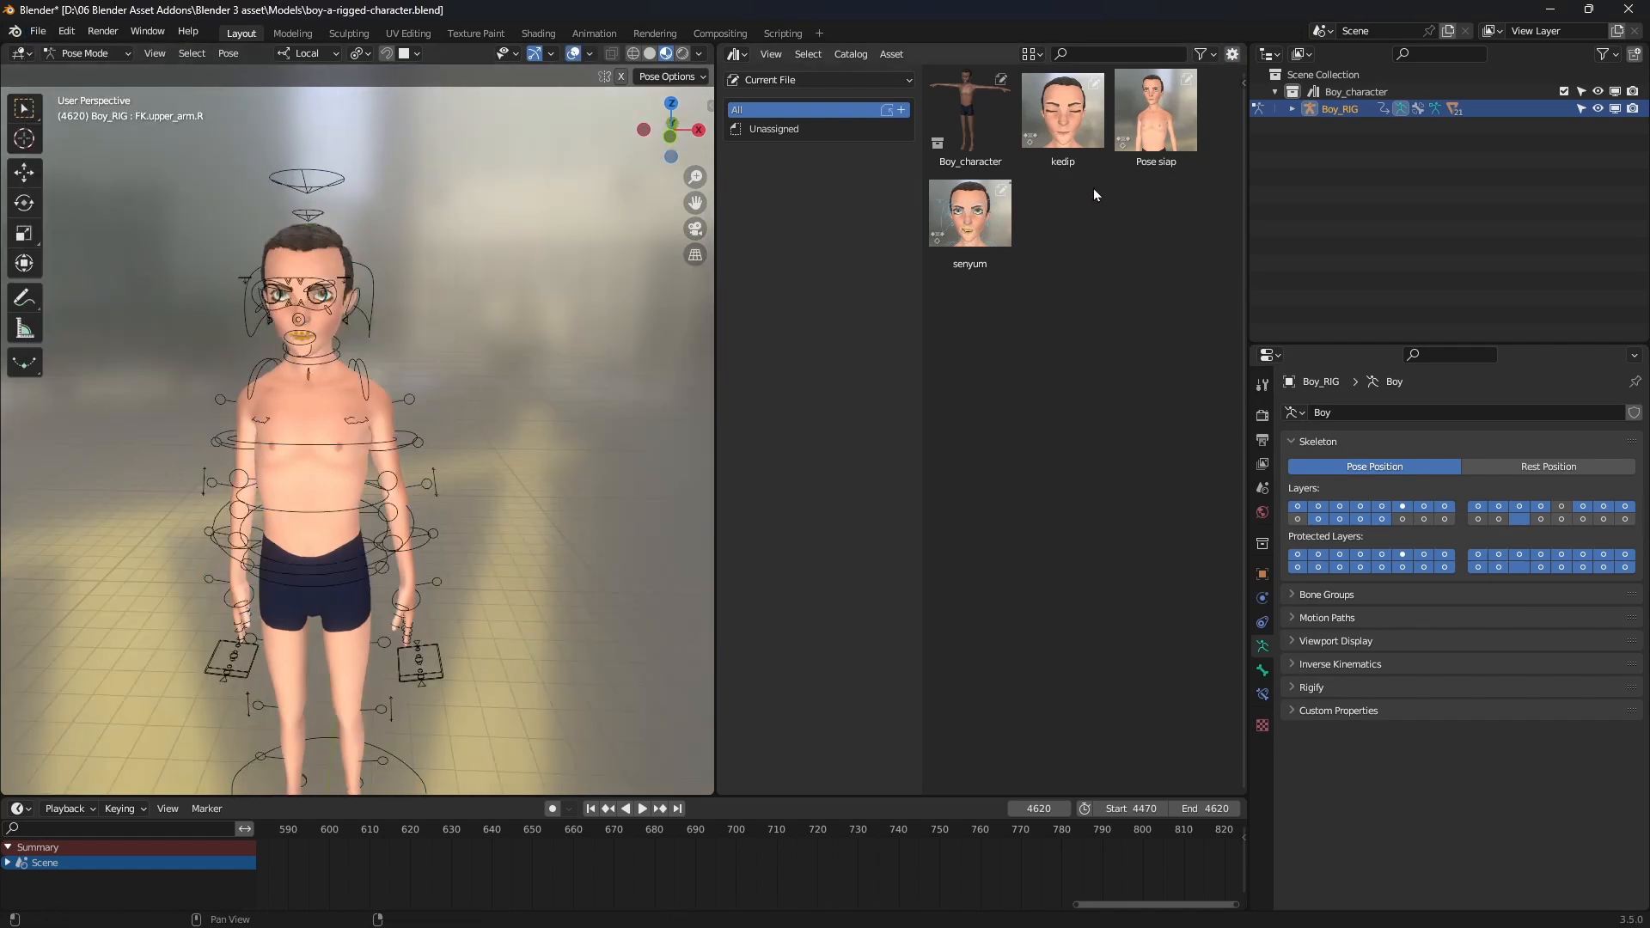
middle_click_drag(469, 423, 459, 425)
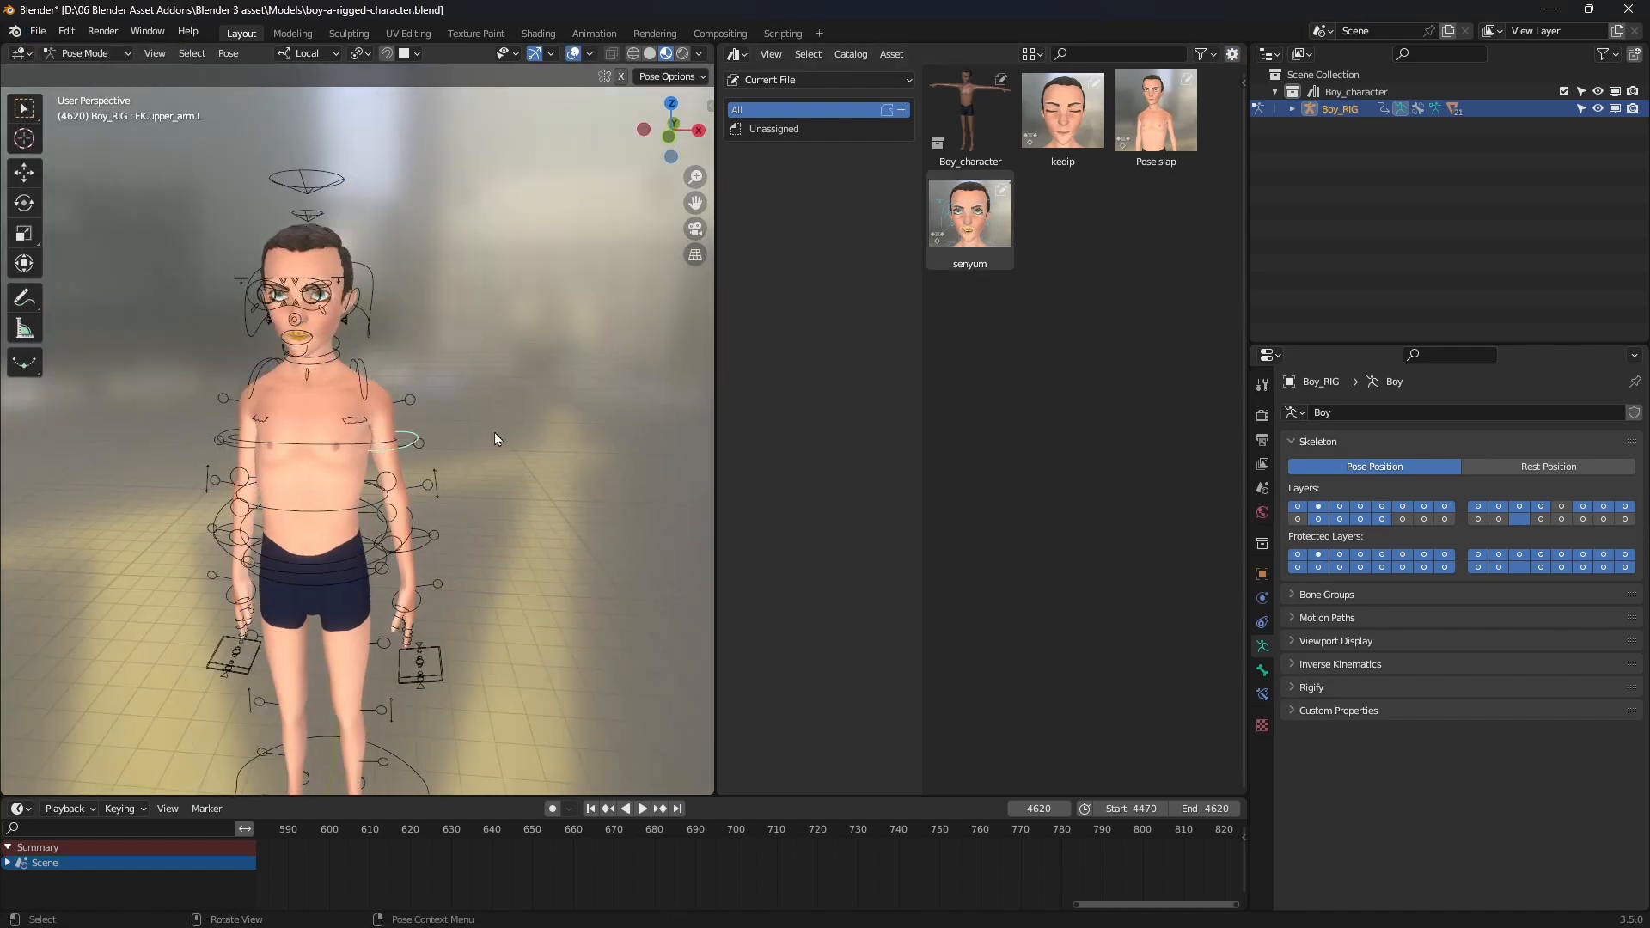
key("a")
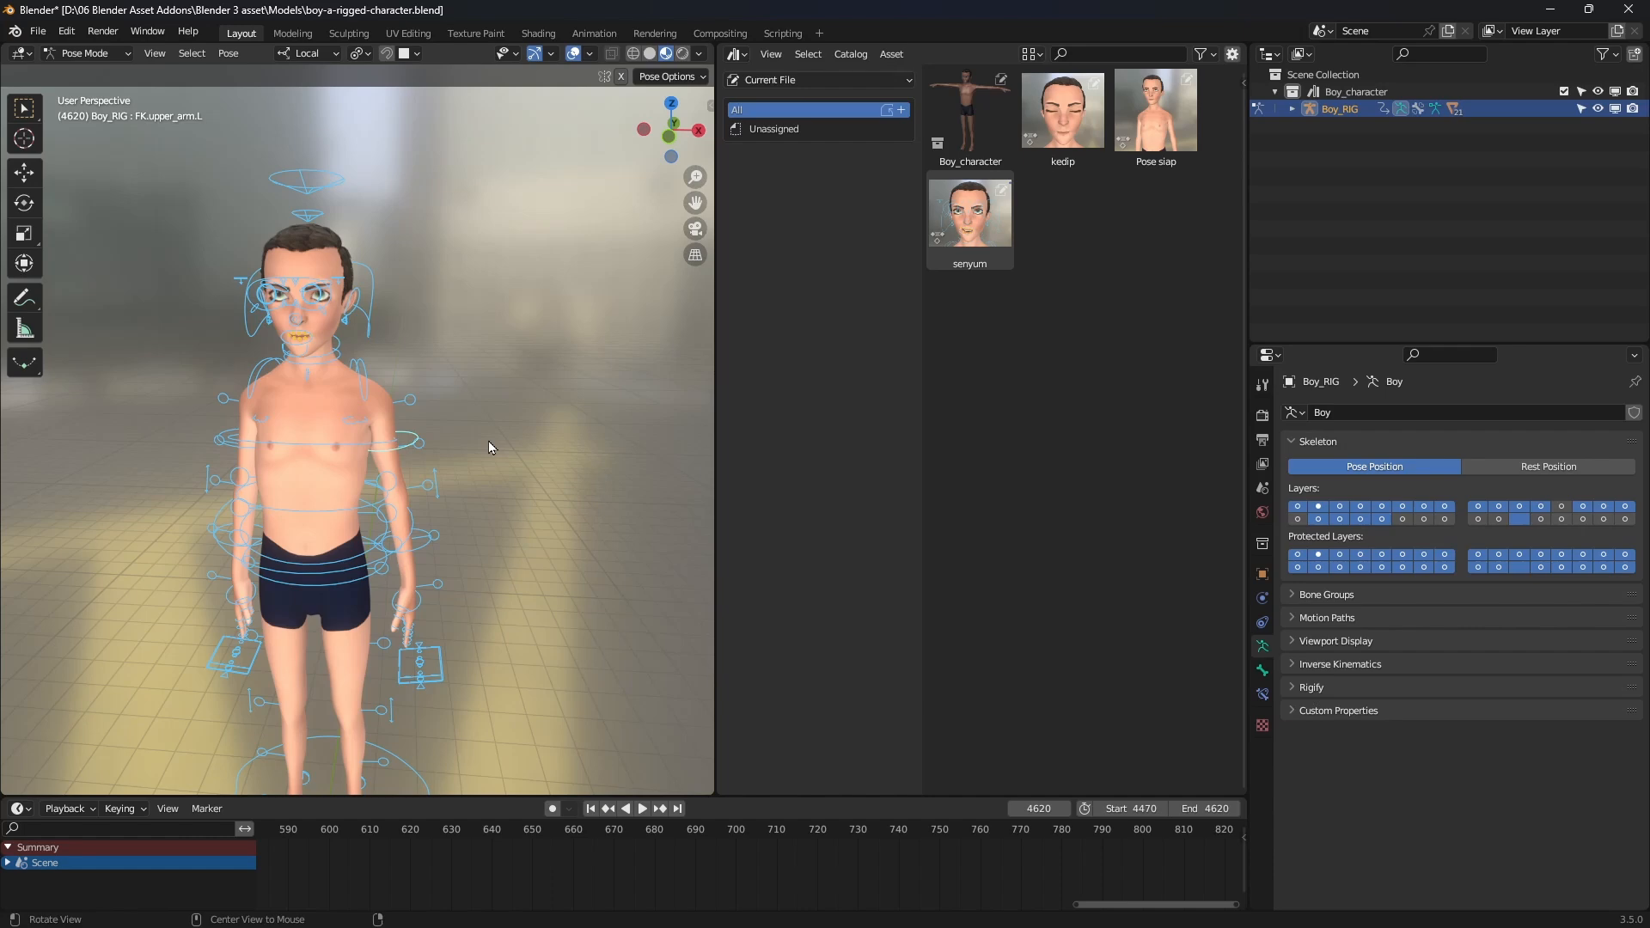
key("alt+r")
scroll(442, 436, "up", 2)
scroll(441, 437, "down", 3)
left_click(491, 485)
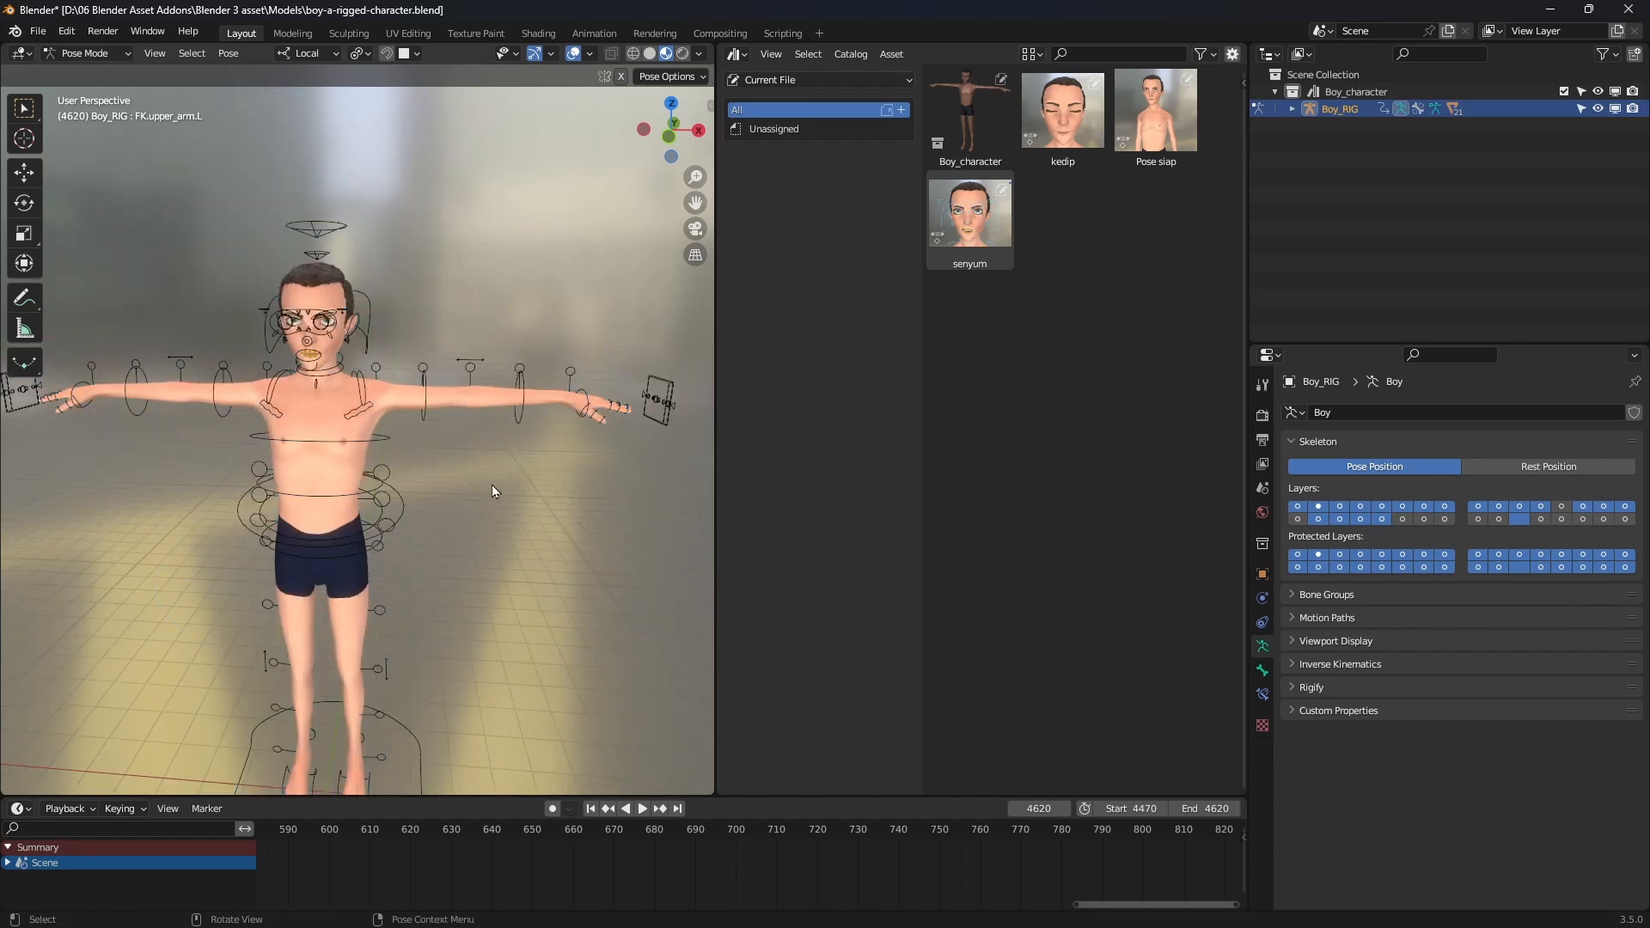
scroll(479, 457, "down", 2)
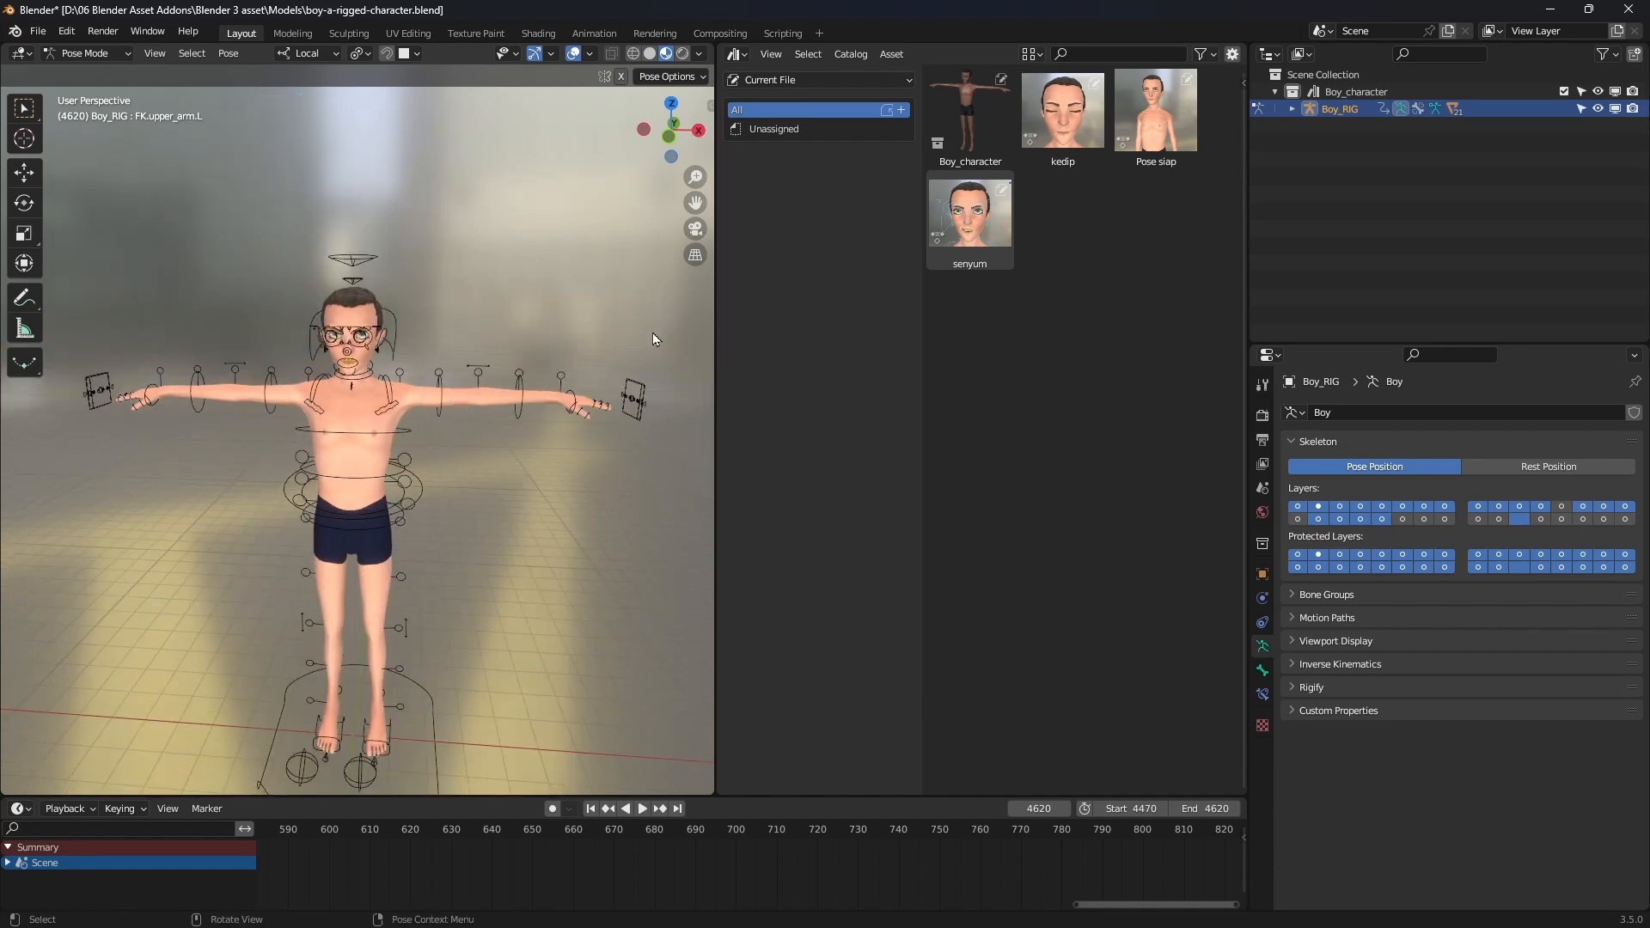
- Select the bones of the character's left arm, show the Pose Library in a widened viewport and apply Pose siap to them
key("b")
left_click_drag(661, 325, 415, 456)
scroll(440, 414, "up", 1)
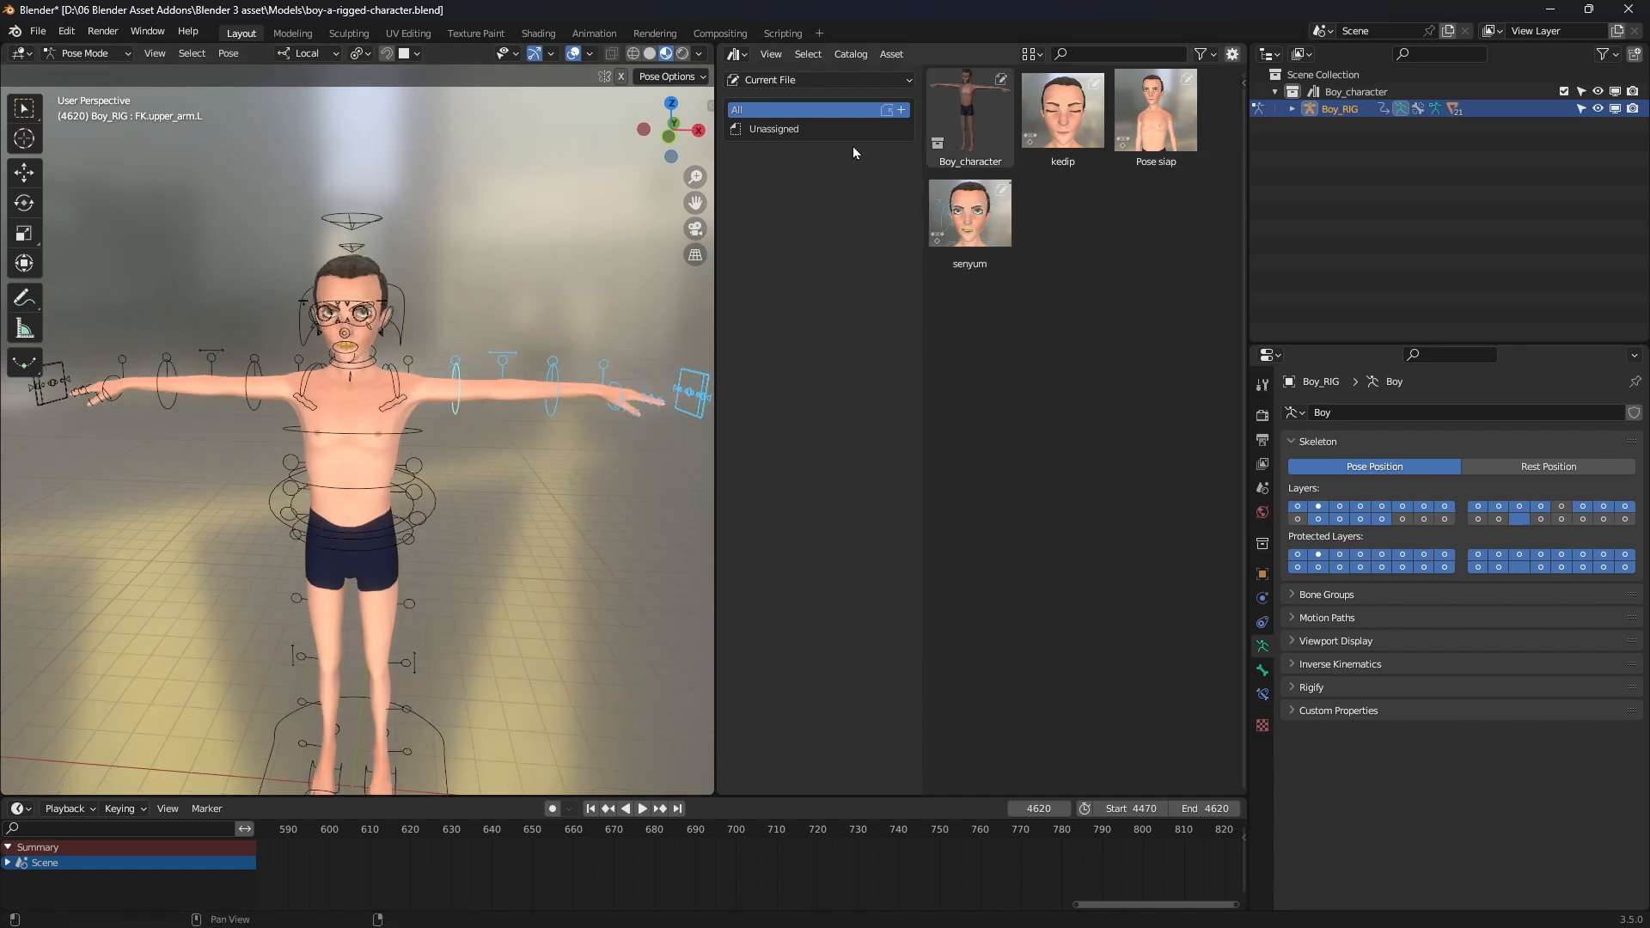
key("n")
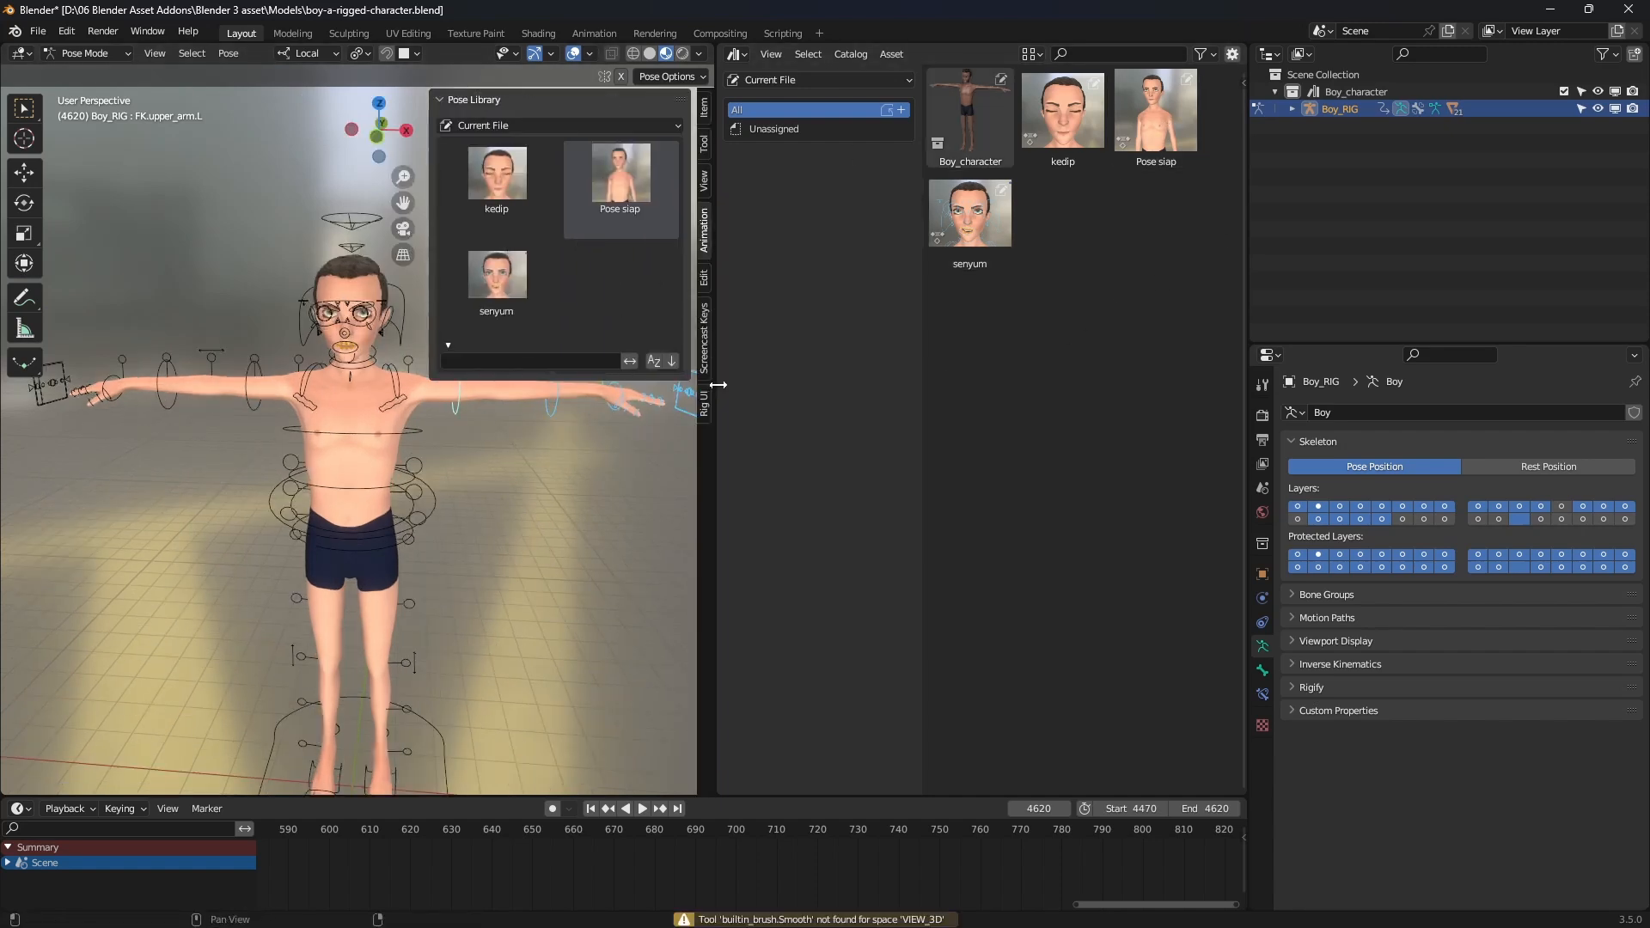
left_click_drag(714, 398, 957, 400)
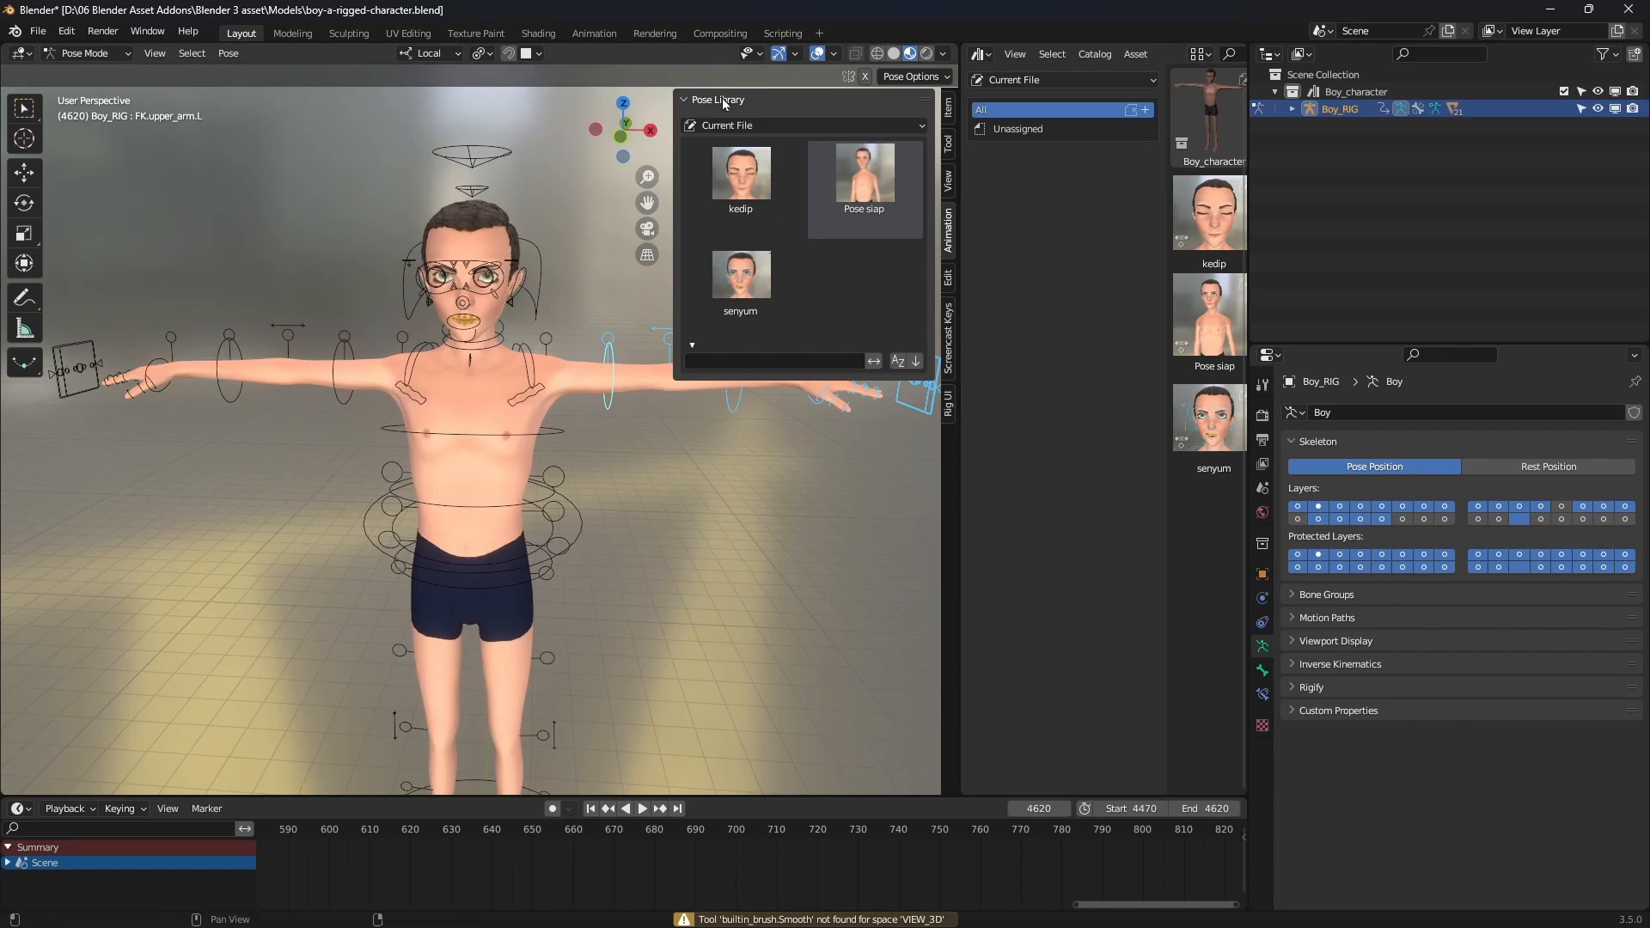
double_click(864, 184)
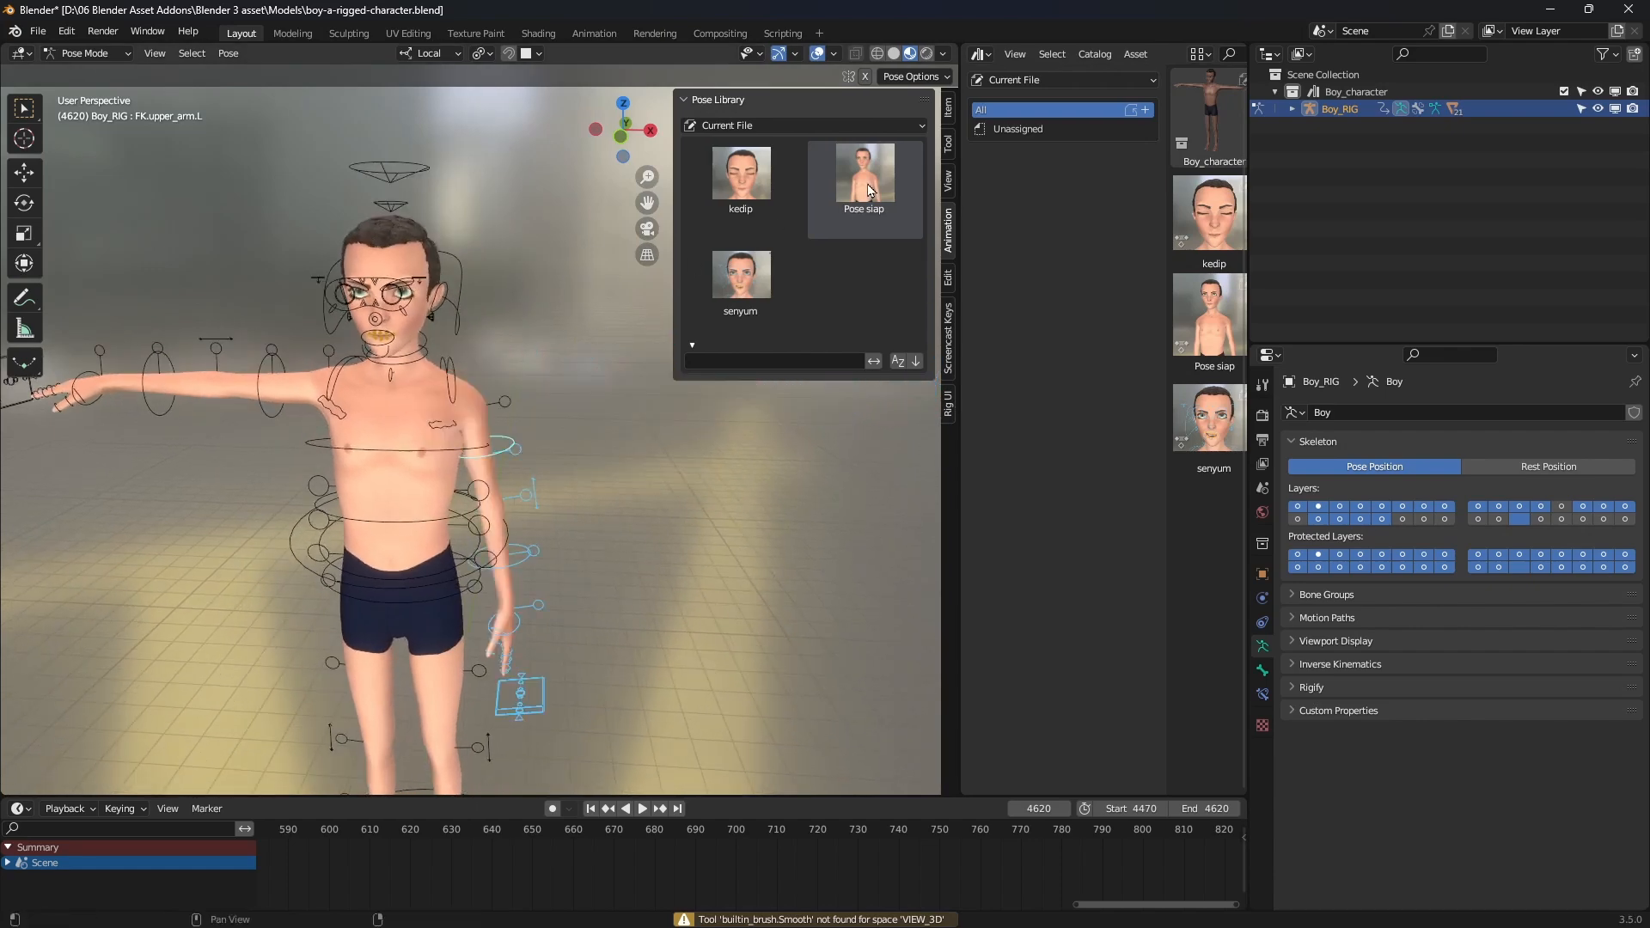
- Select the head and face bones and apply the kedip pose, followed by the senyum pose
middle_click_drag(211, 414, 368, 361, "shift")
scroll(368, 361, "up", 3)
left_click_drag(177, 225, 480, 380)
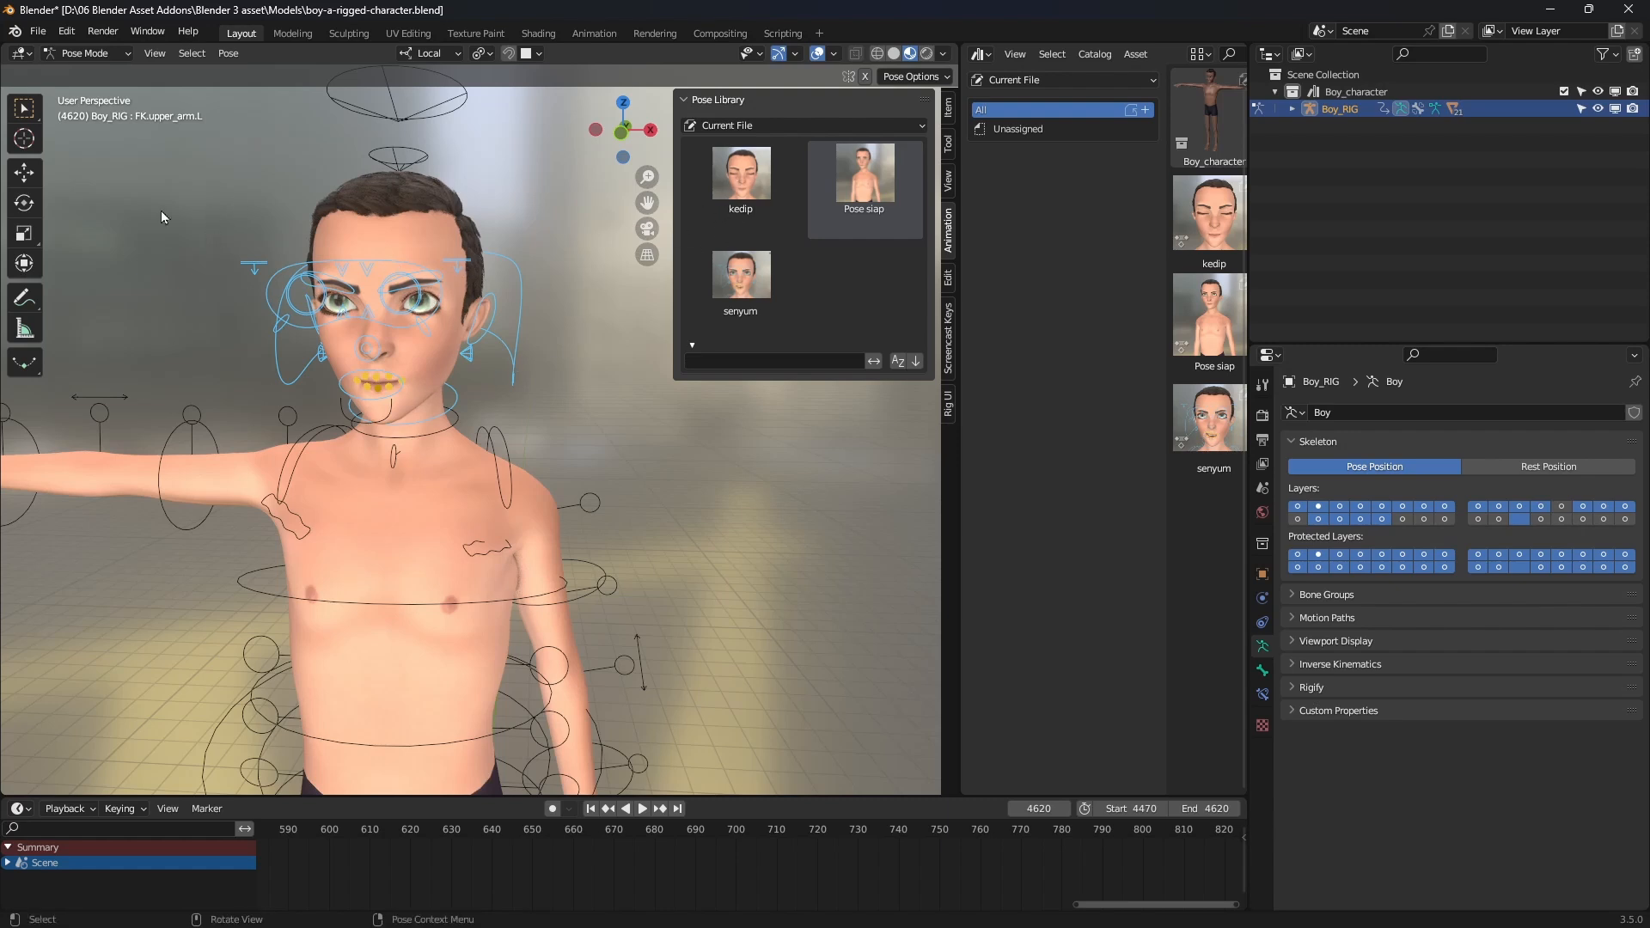
double_click(744, 189)
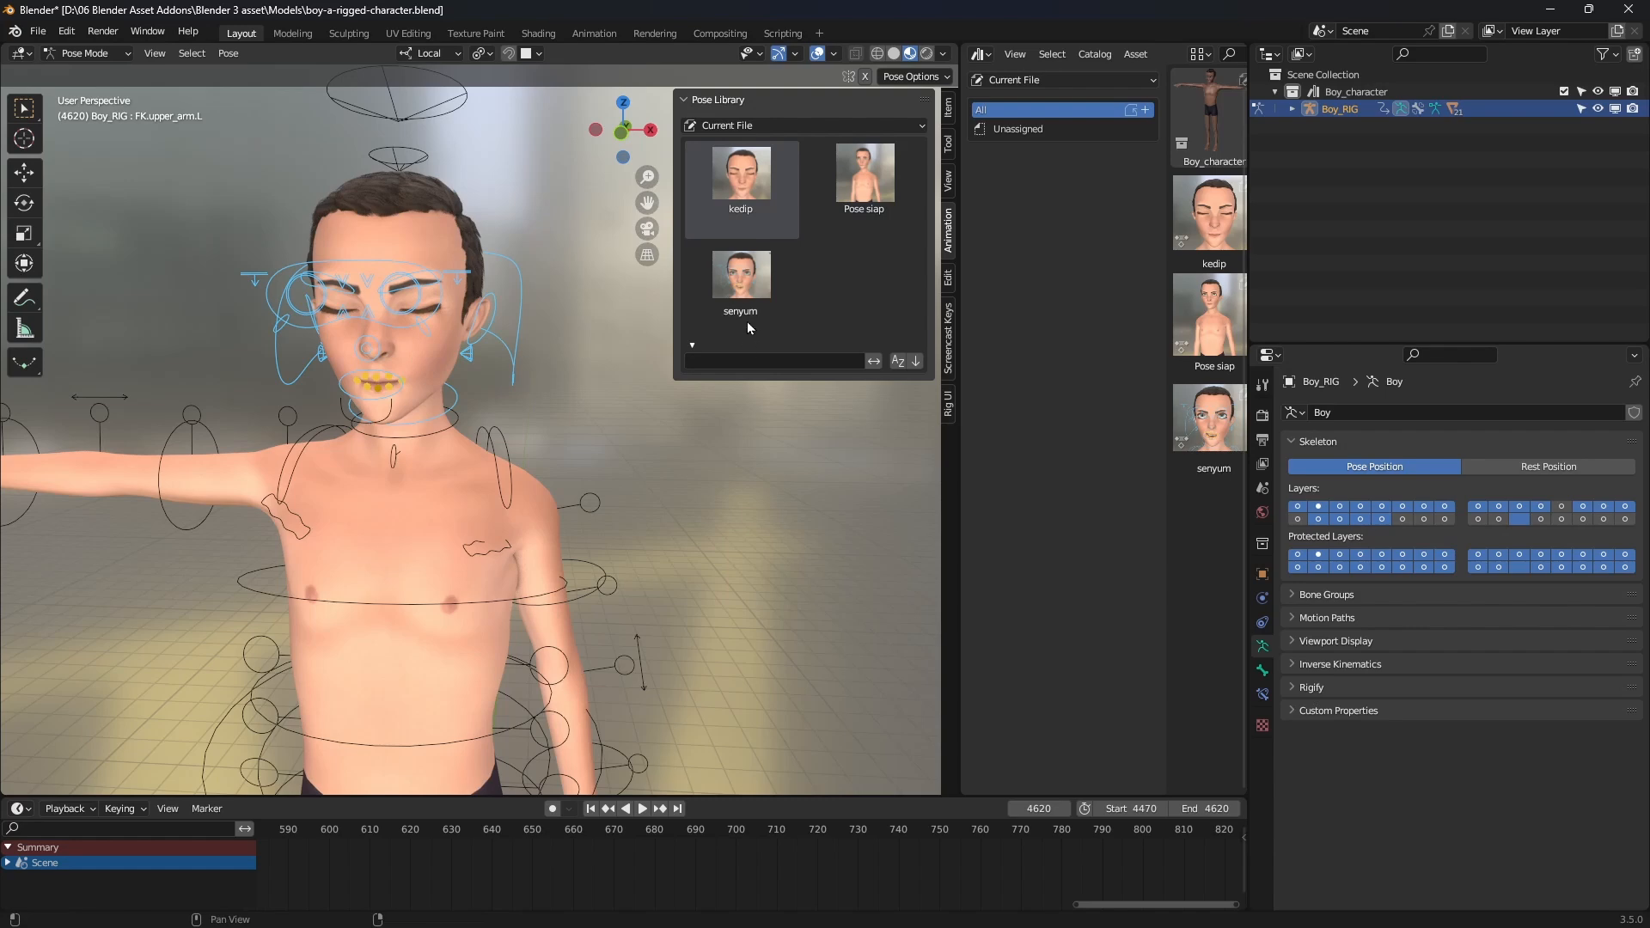
double_click(743, 290)
scroll(497, 437, "up", 3)
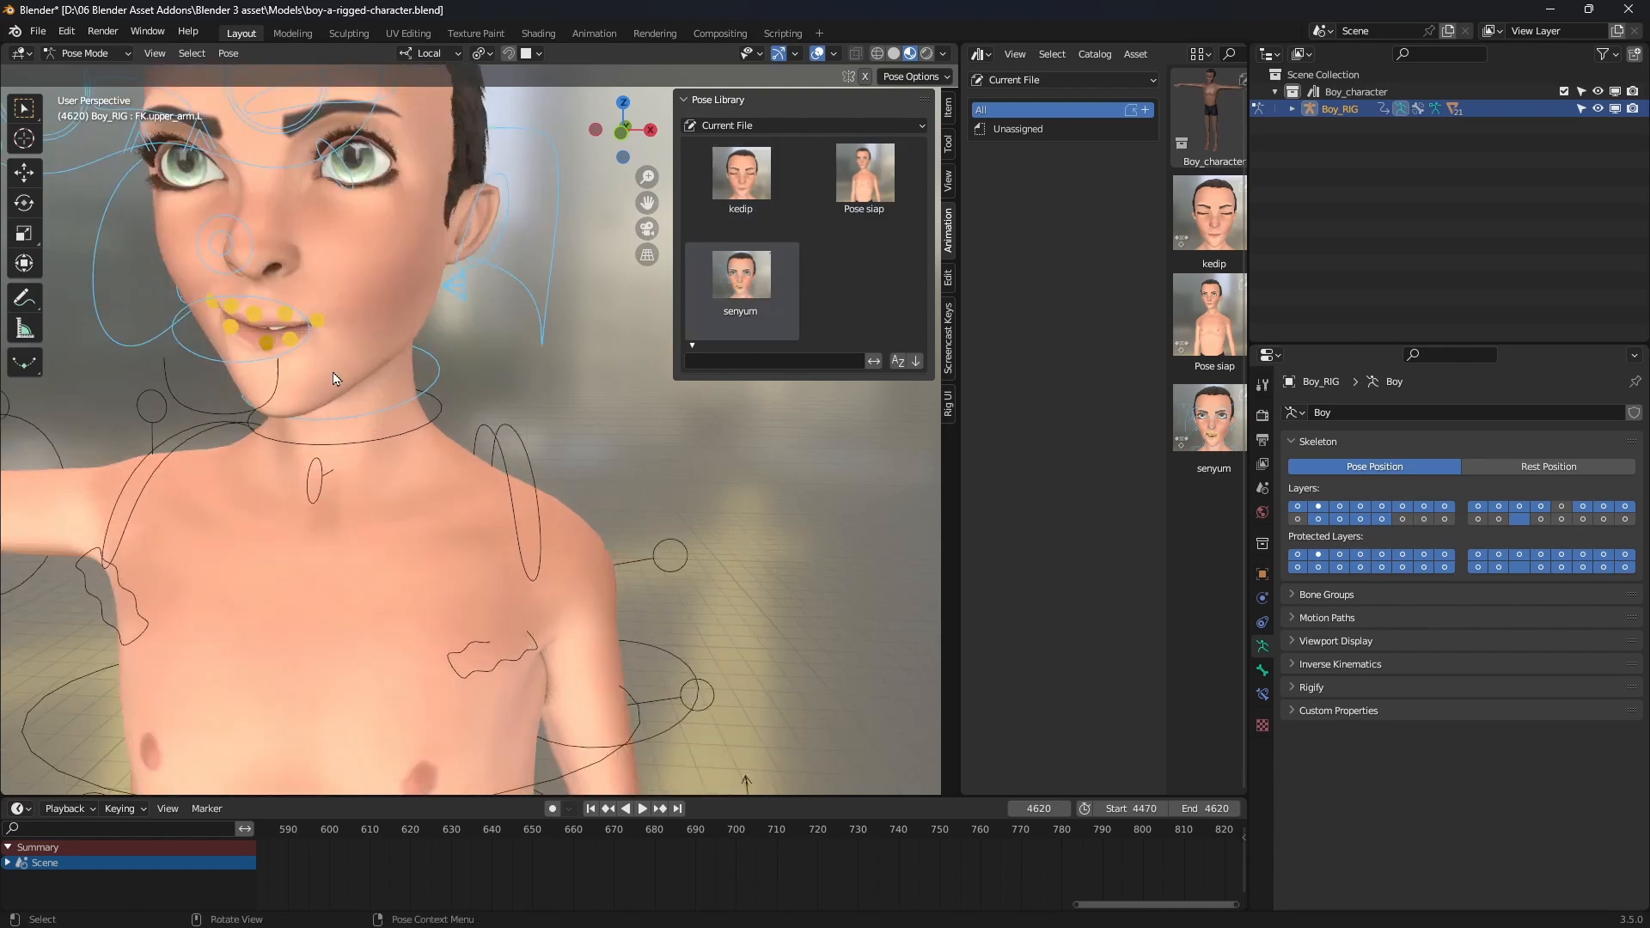
scroll(502, 429, "down", 3)
middle_click_drag(528, 278, 530, 313, "shift")
scroll(510, 464, "down", 2)
- Select every bone of the rig and reset the rotations, including the lowered left arm
key("a")
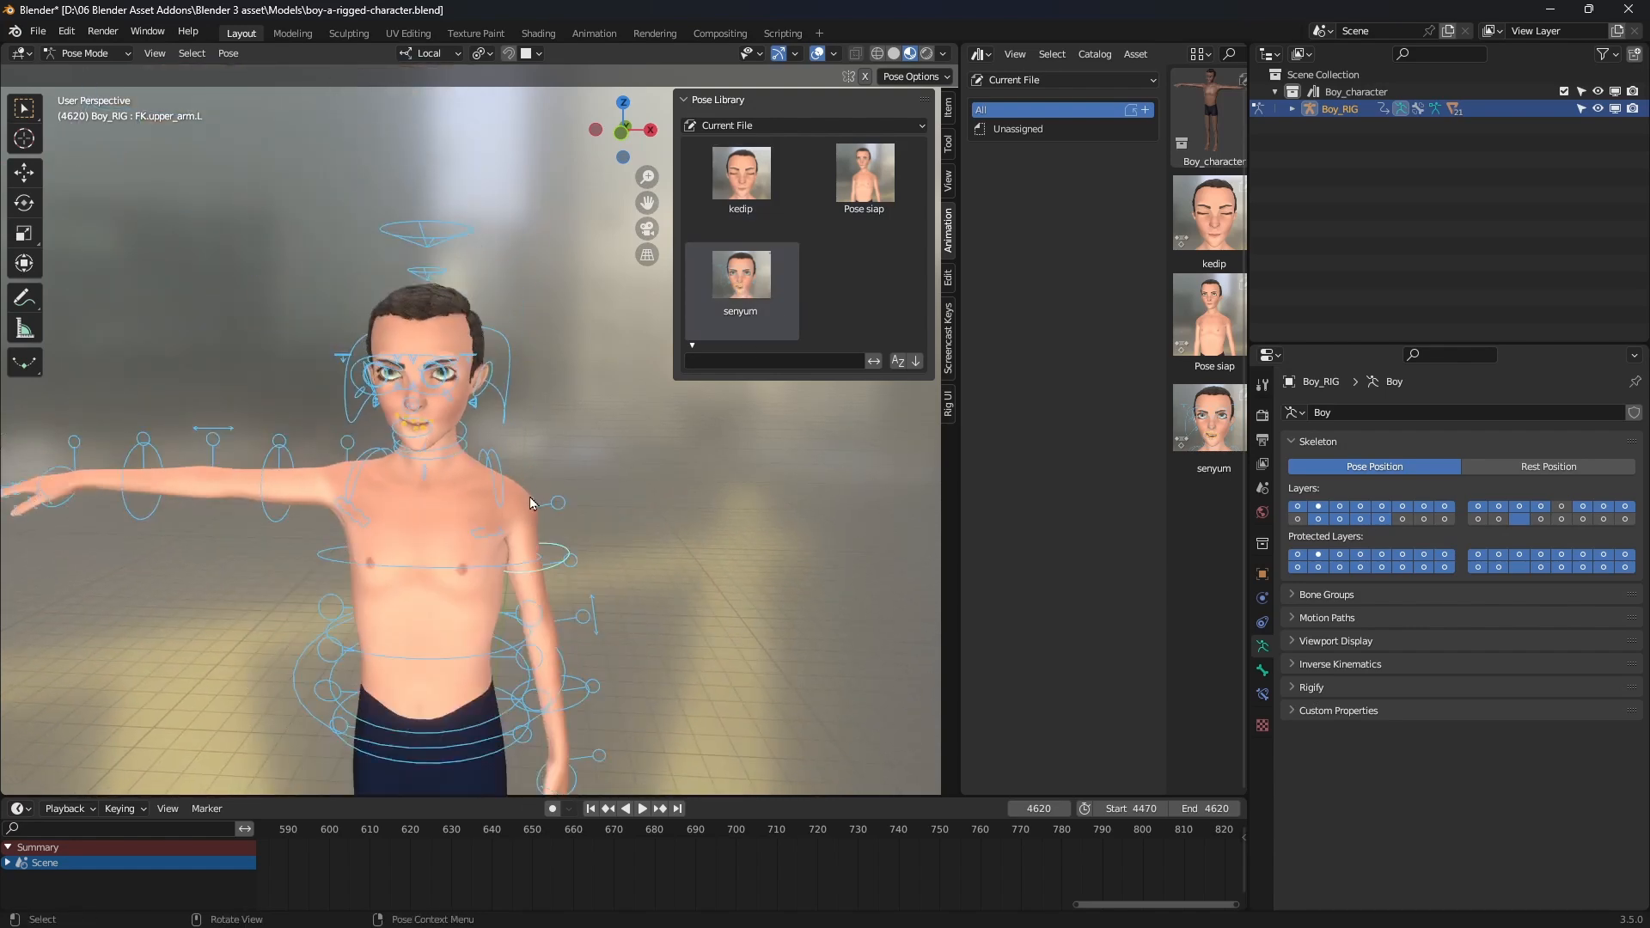
key("alt+r")
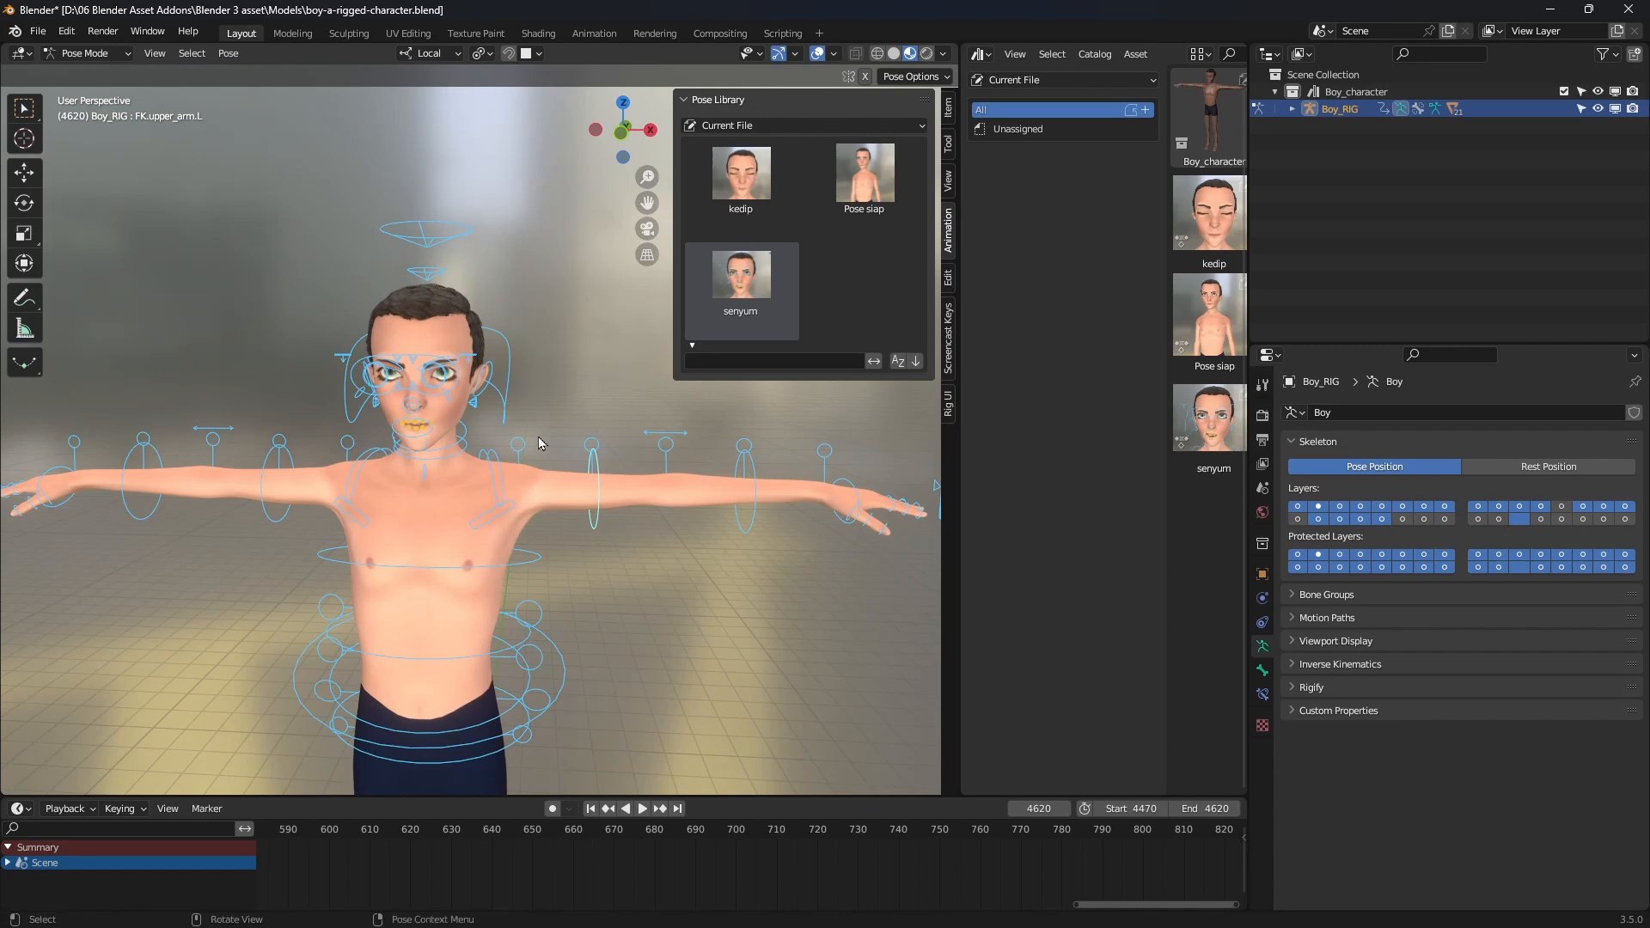
scroll(541, 433, "up", 4)
middle_click_drag(542, 414, 631, 413, "shift")
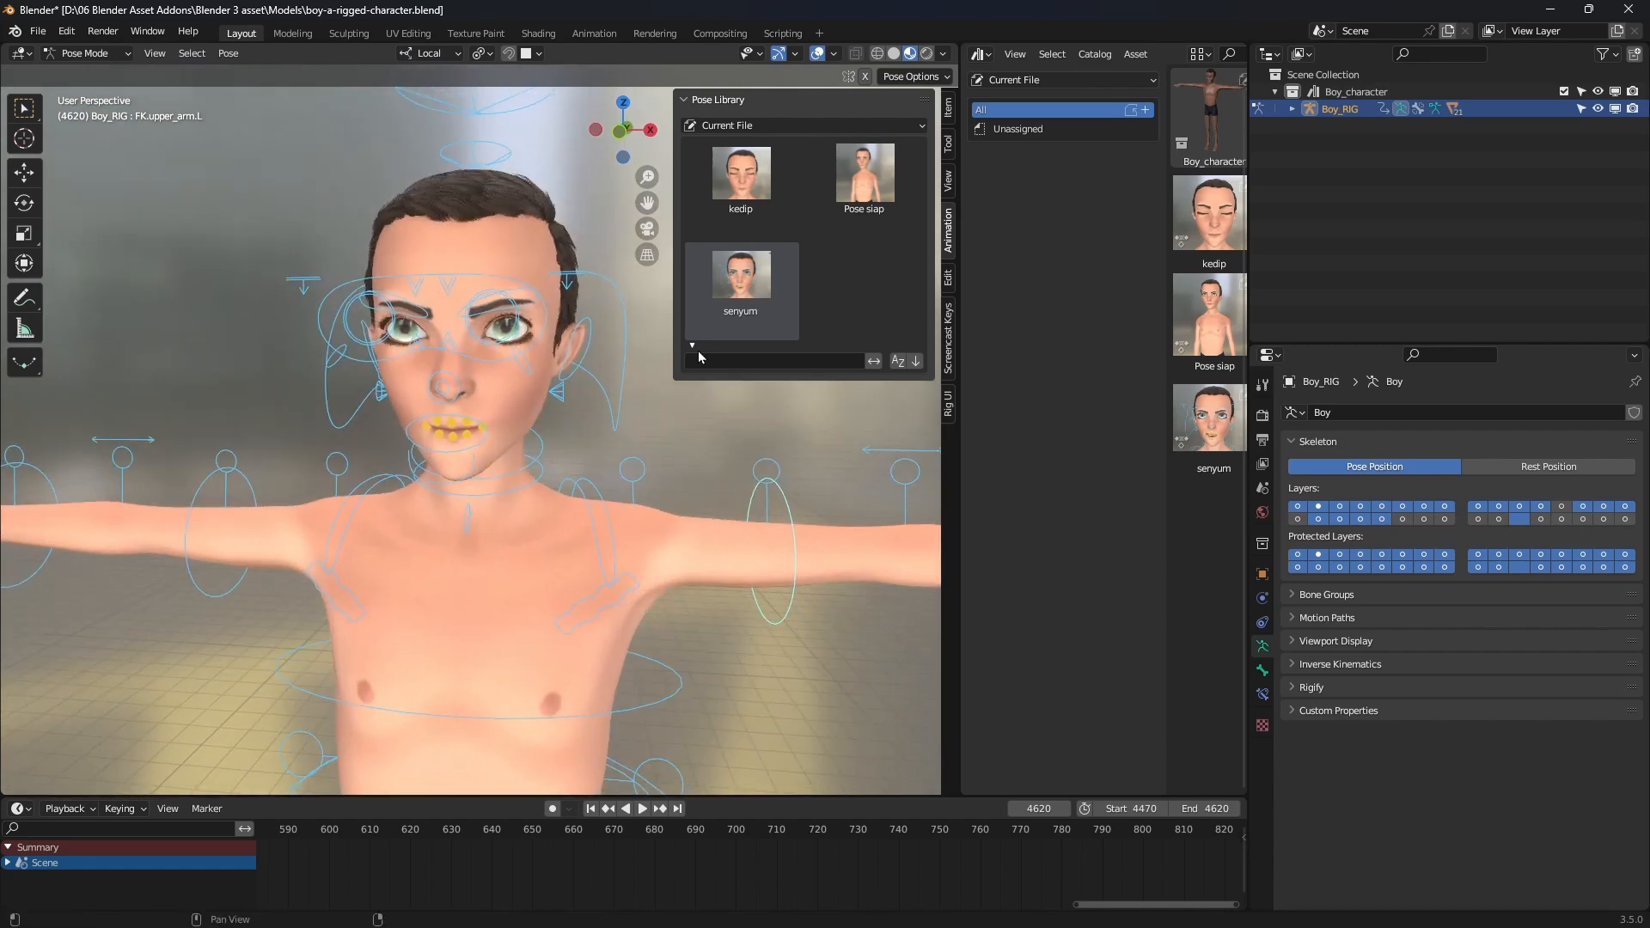
- Blend the senyum pose and the kedip pose from the Pose Library into all selected bones by varying amounts
left_click_drag(751, 280, 1021, 304)
scroll(214, 431, "down", 6)
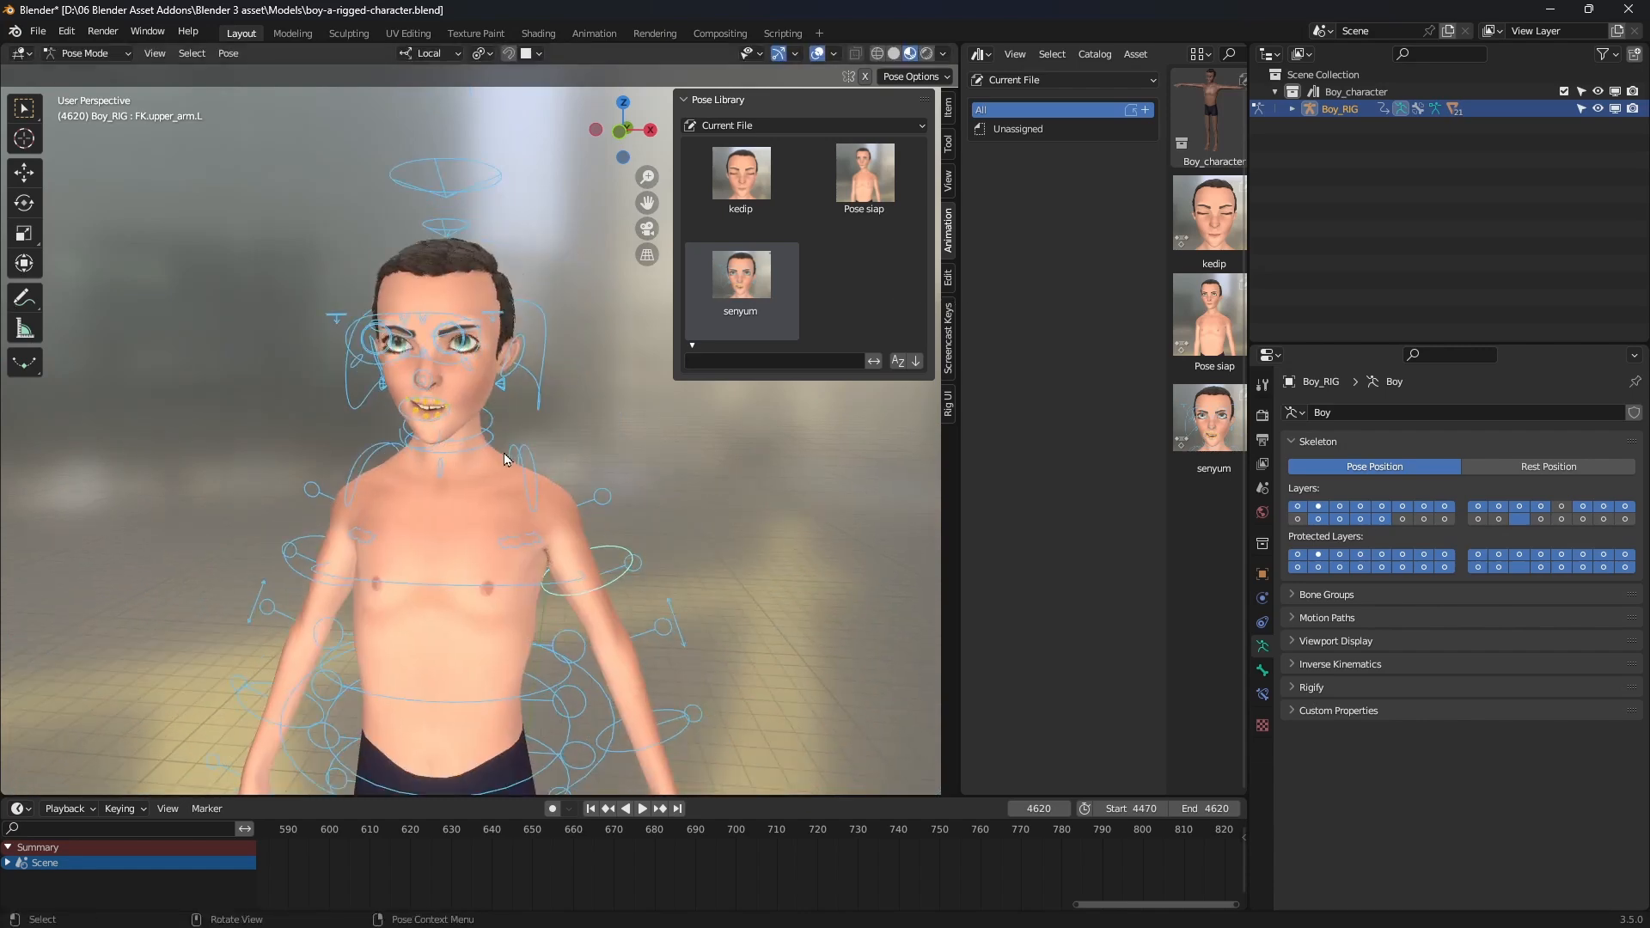
mouse_move(744, 287)
left_mouse_down()
mouse_move(662, 287)
mouse_move(713, 279)
left_mouse_up()
mouse_move(769, 199)
left_mouse_down()
mouse_move(773, 172)
mouse_move(694, 182)
mouse_move(784, 221)
left_mouse_up()
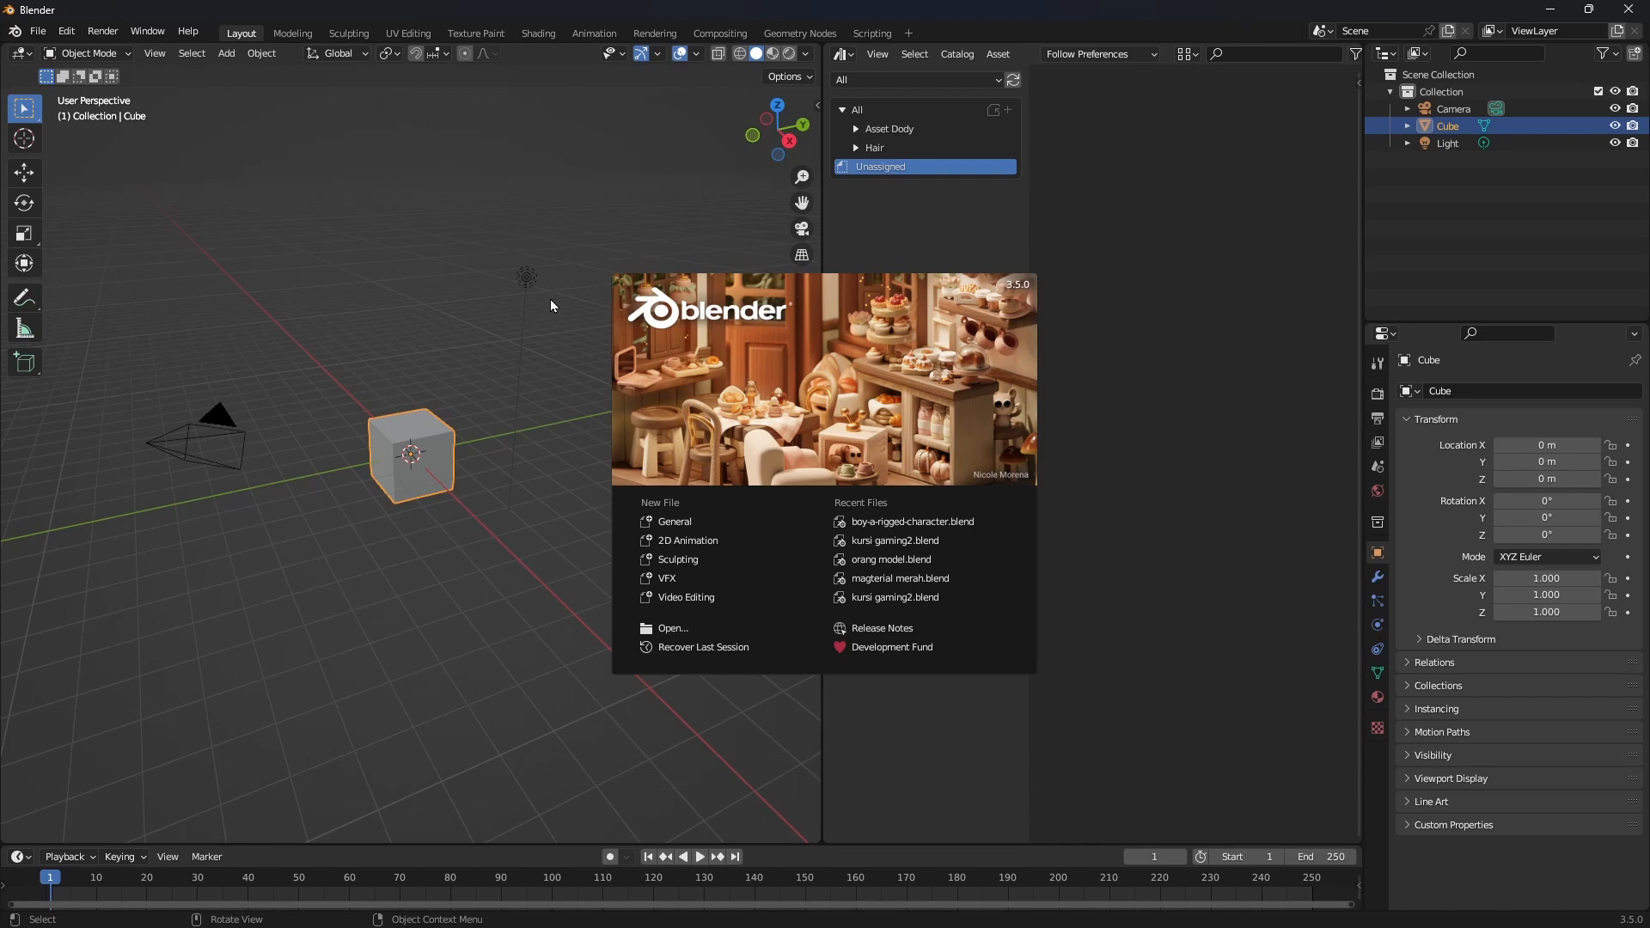
- Dismiss the splash screen to work in the new default scene
left_click(550, 299)
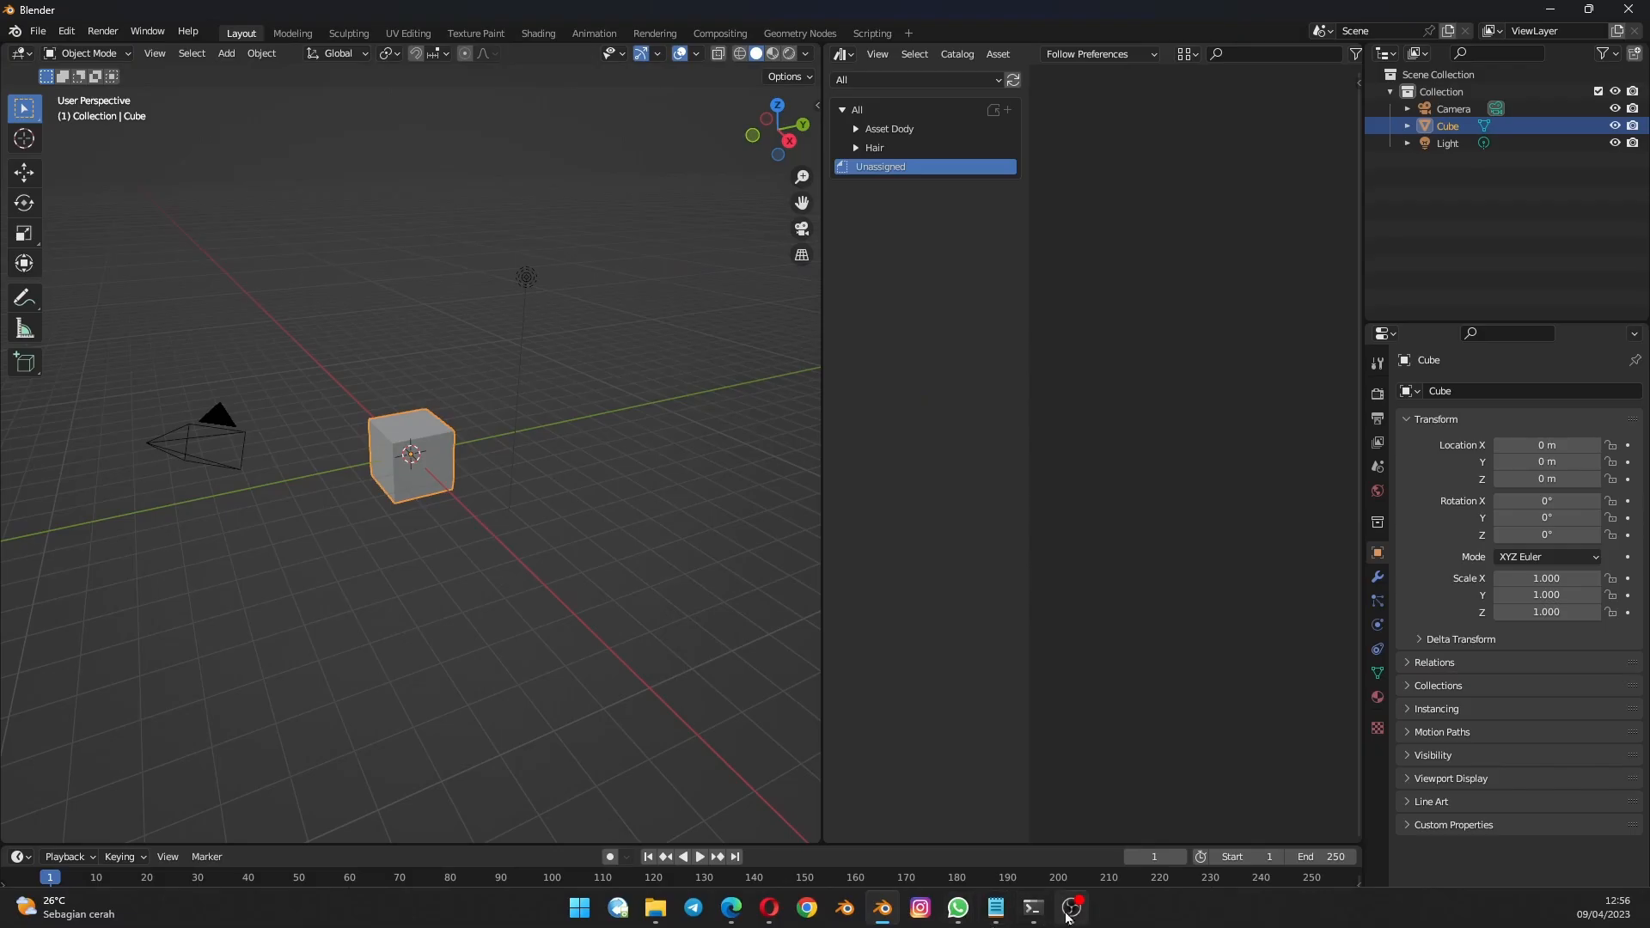